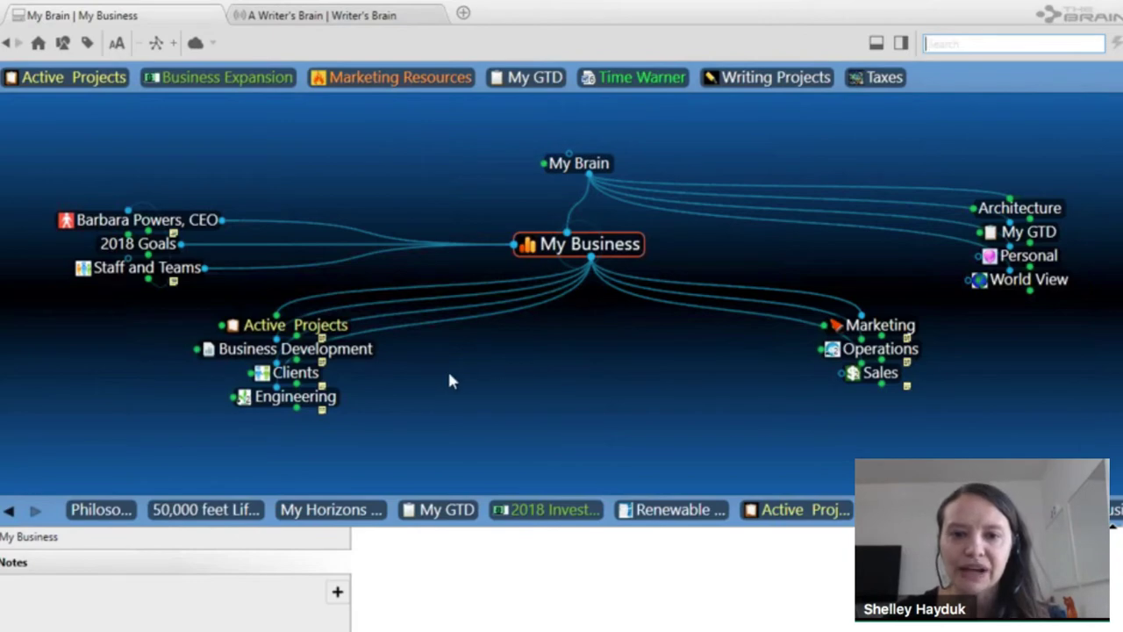
Open Business Expansion through Business Development, check its 2018 Goals parent, and link the existing Operations thought as an additional parent.
click(367, 351)
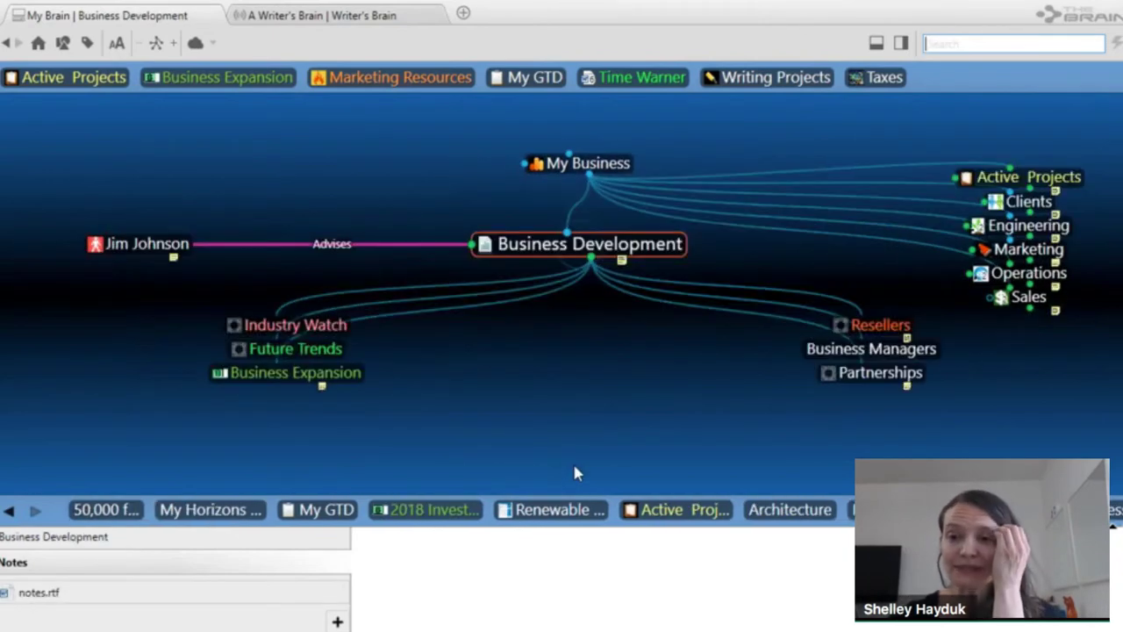
click(365, 377)
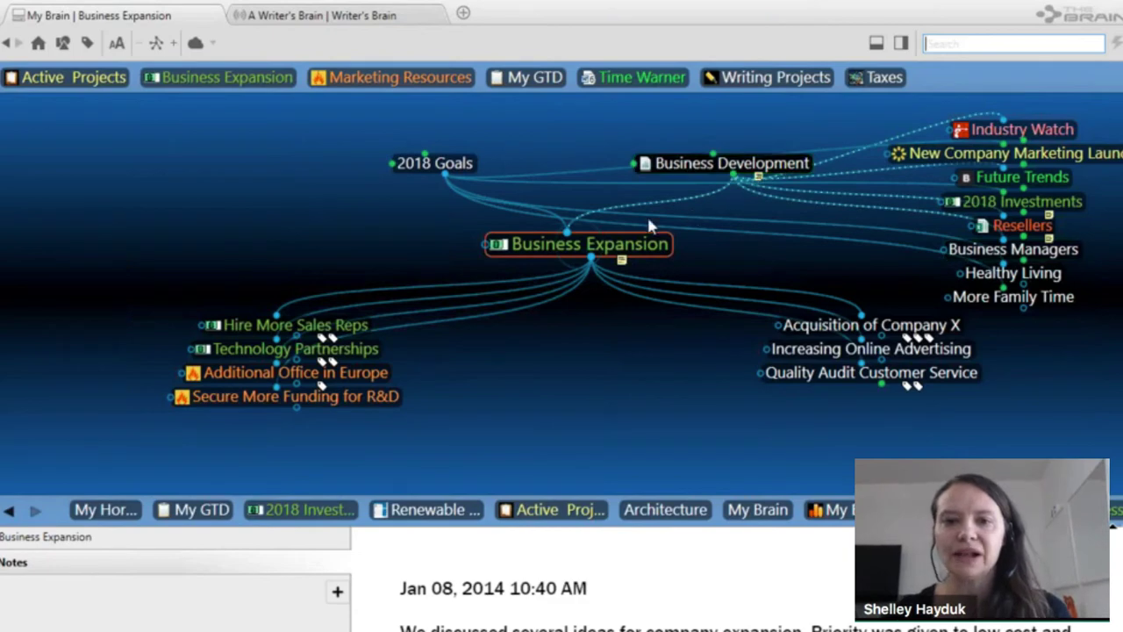
click(434, 164)
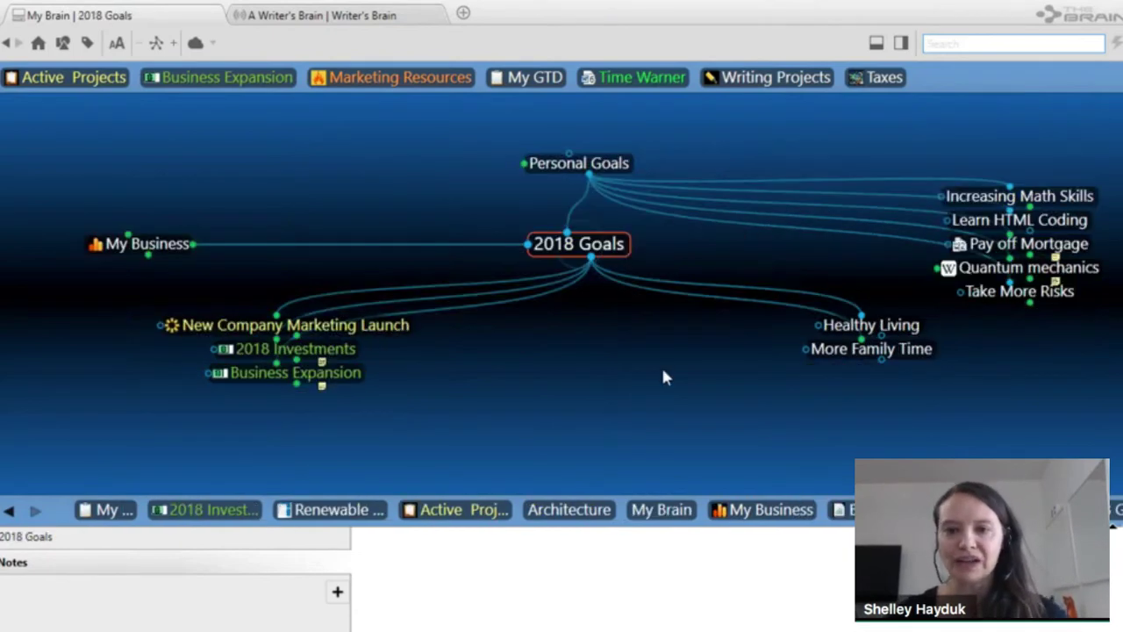
click(334, 374)
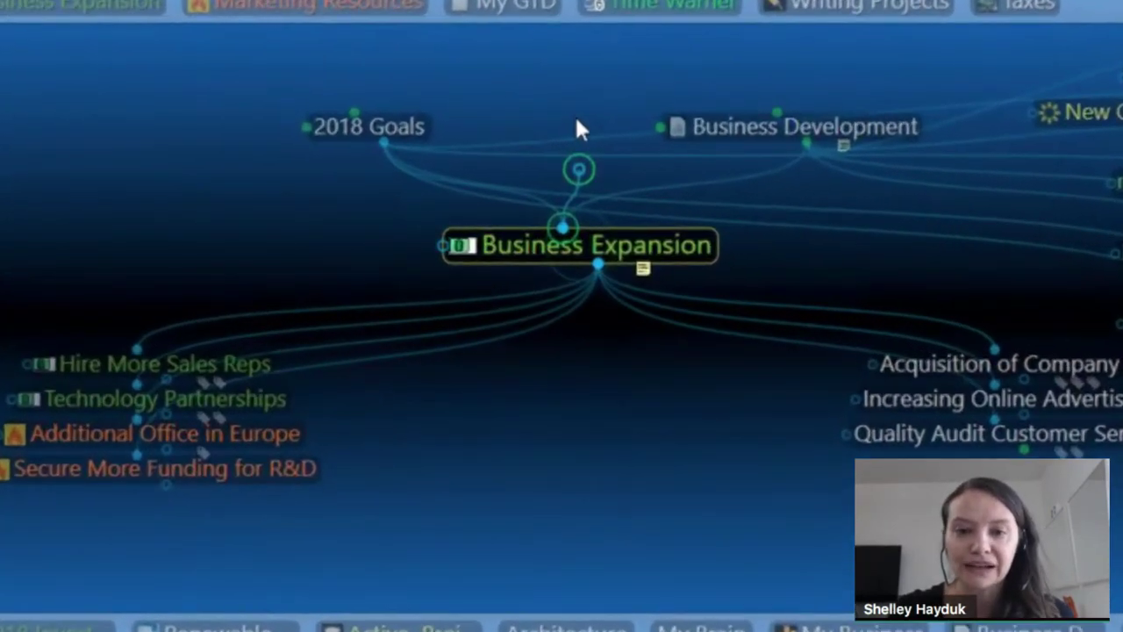
text(op)
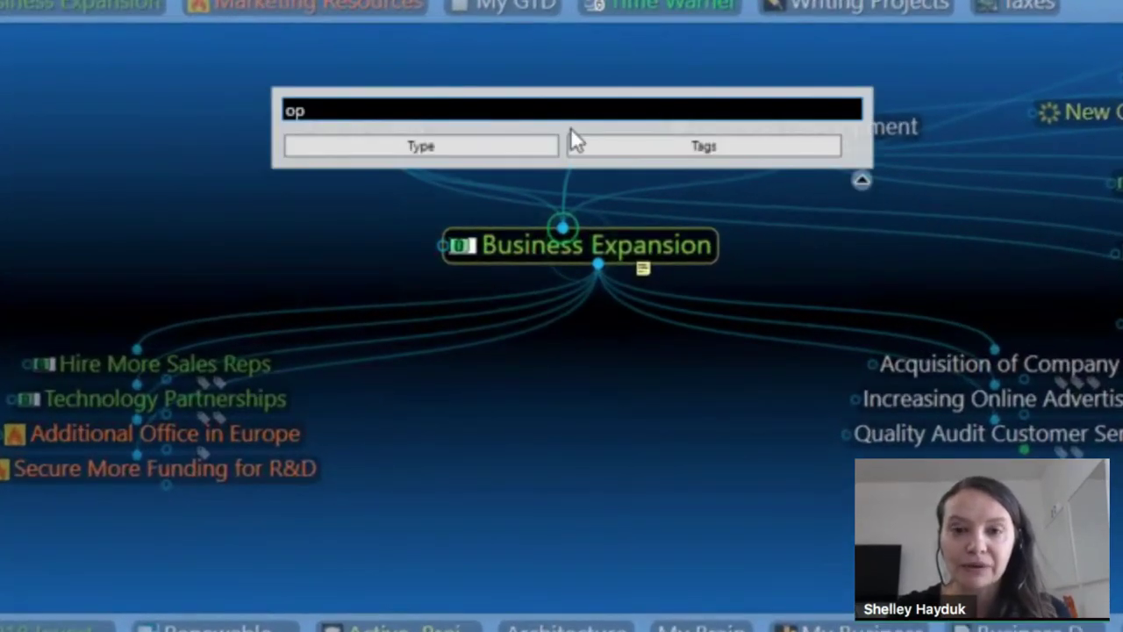
text(er)
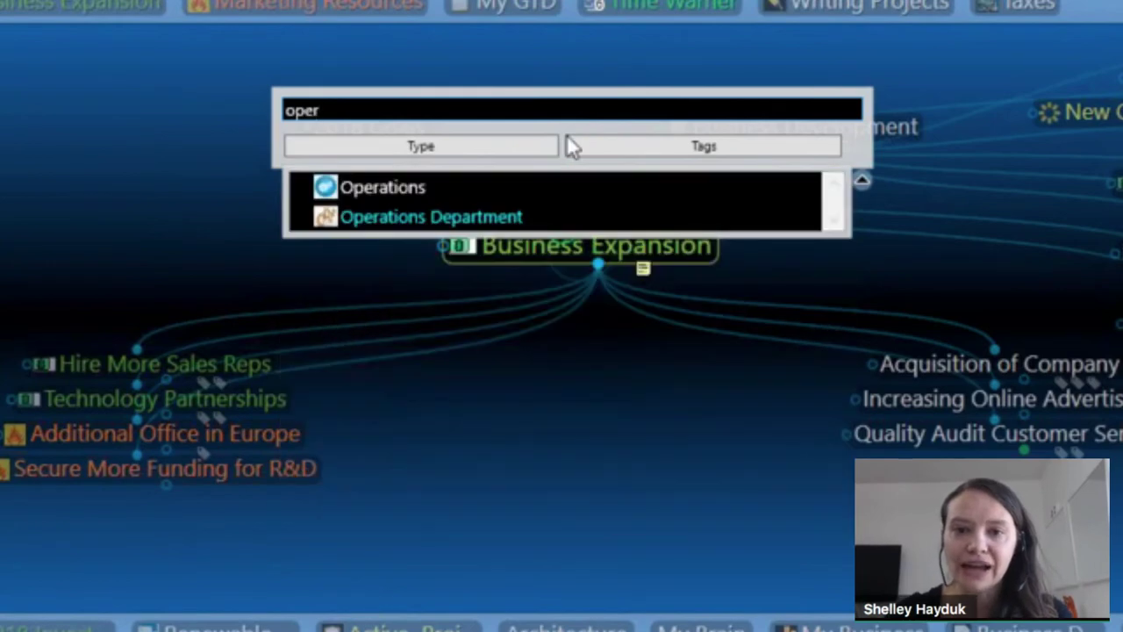
click(417, 189)
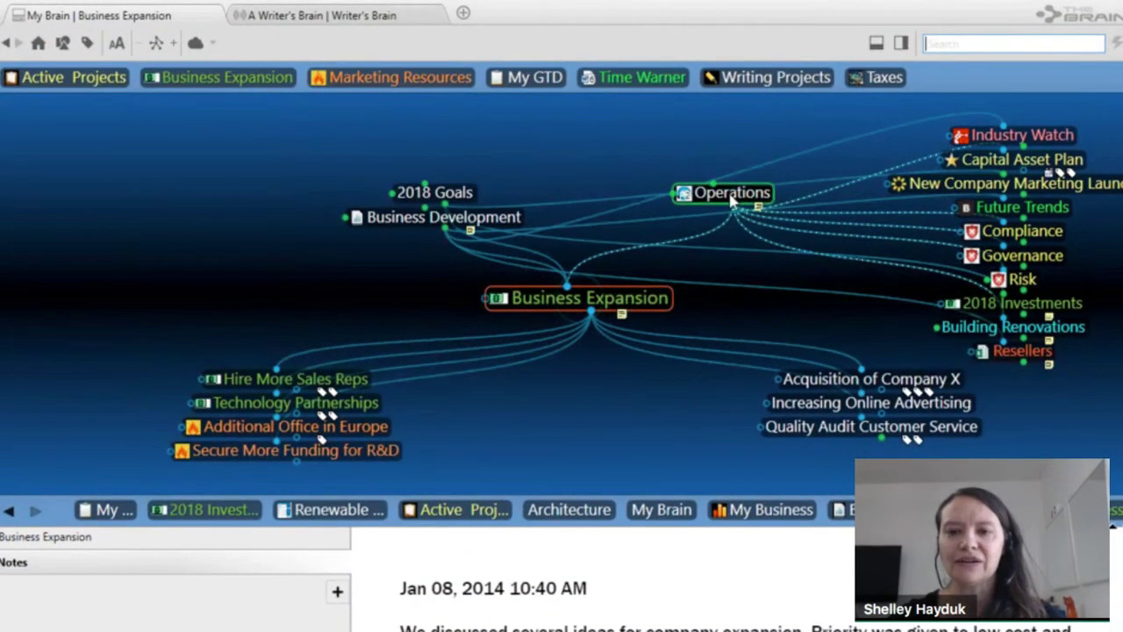
From Operations, relink Business Expansion first as a jump thought, then as a parent of Operations, and reactivate Business Expansion.
click(731, 195)
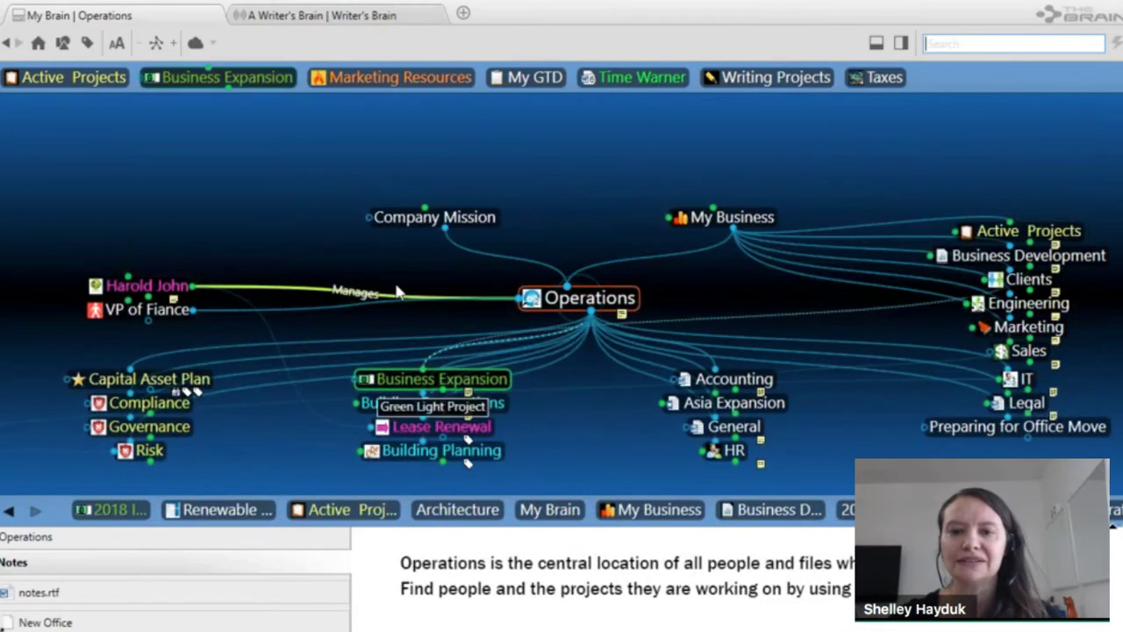
drag(397, 292, 387, 274)
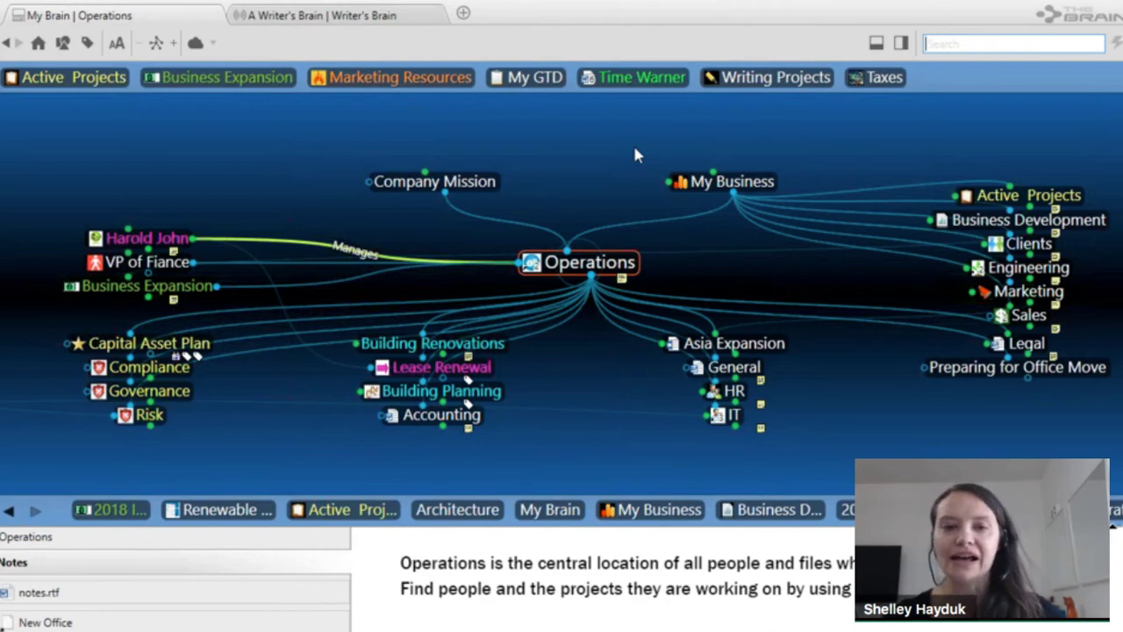
drag(187, 287, 601, 153)
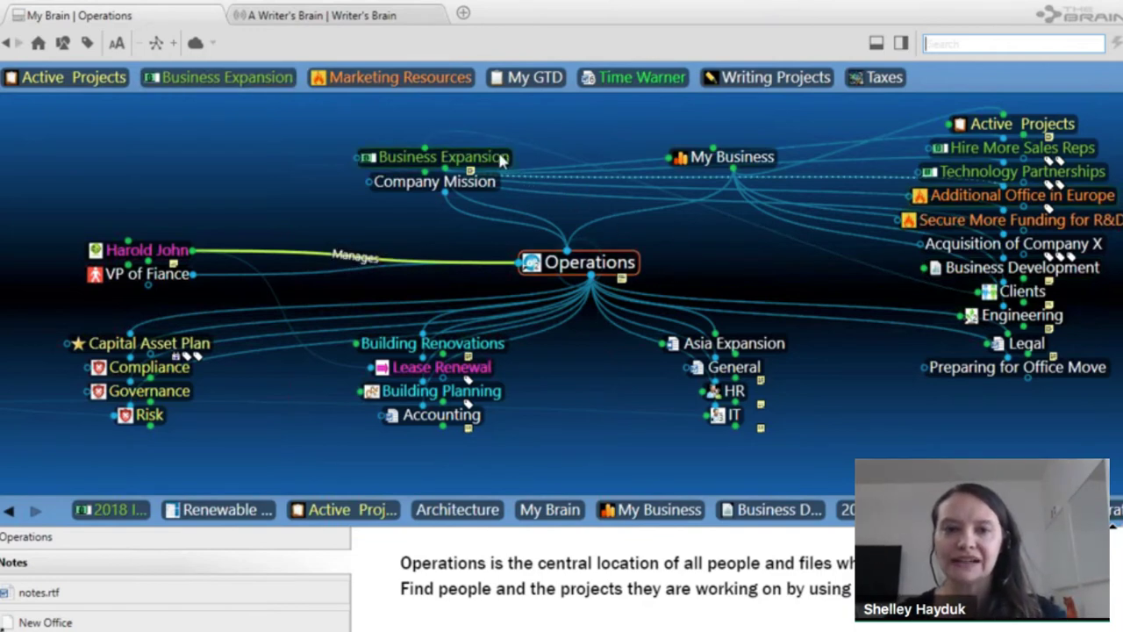
click(443, 157)
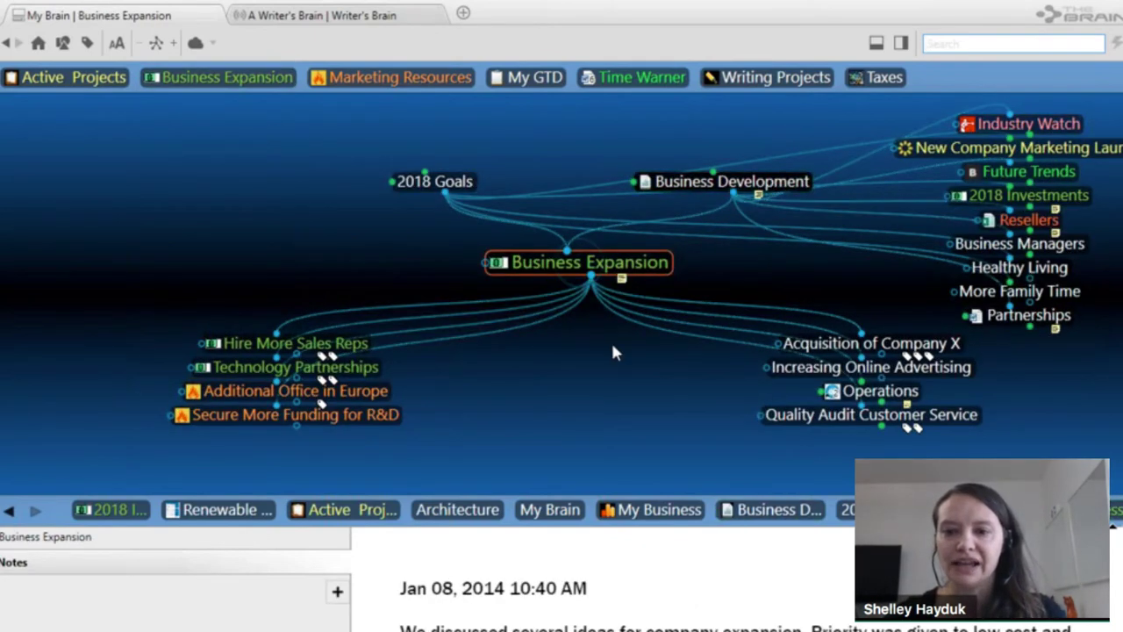
Link the pinned Business Expansion thought as a child of My Business, then relink it as a sibling under My Brain.
click(651, 511)
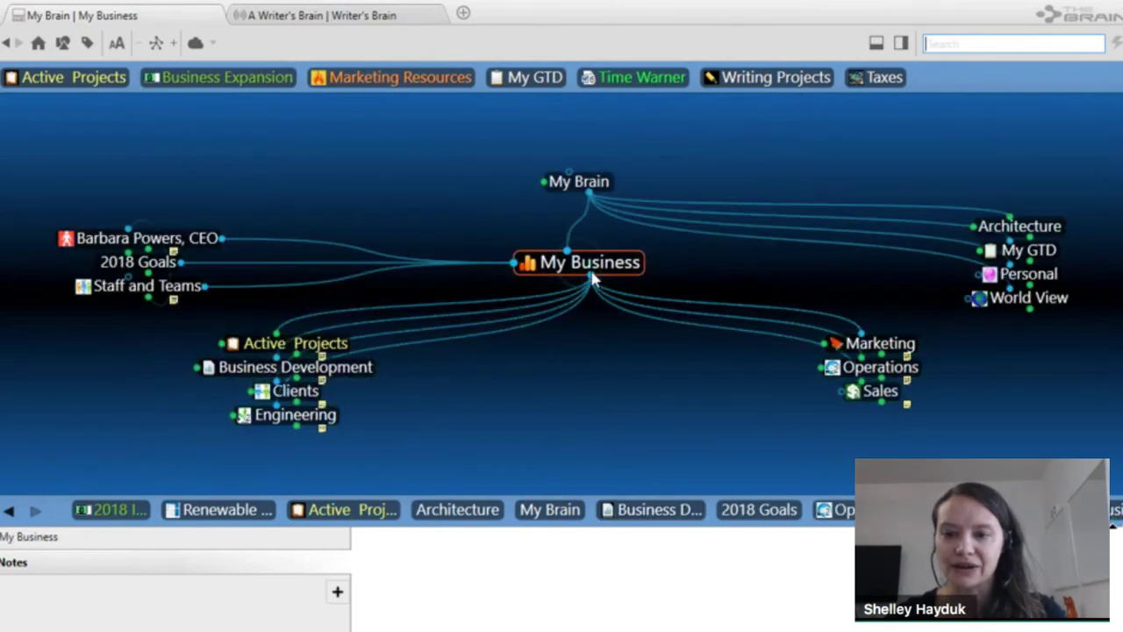
drag(591, 277, 227, 77)
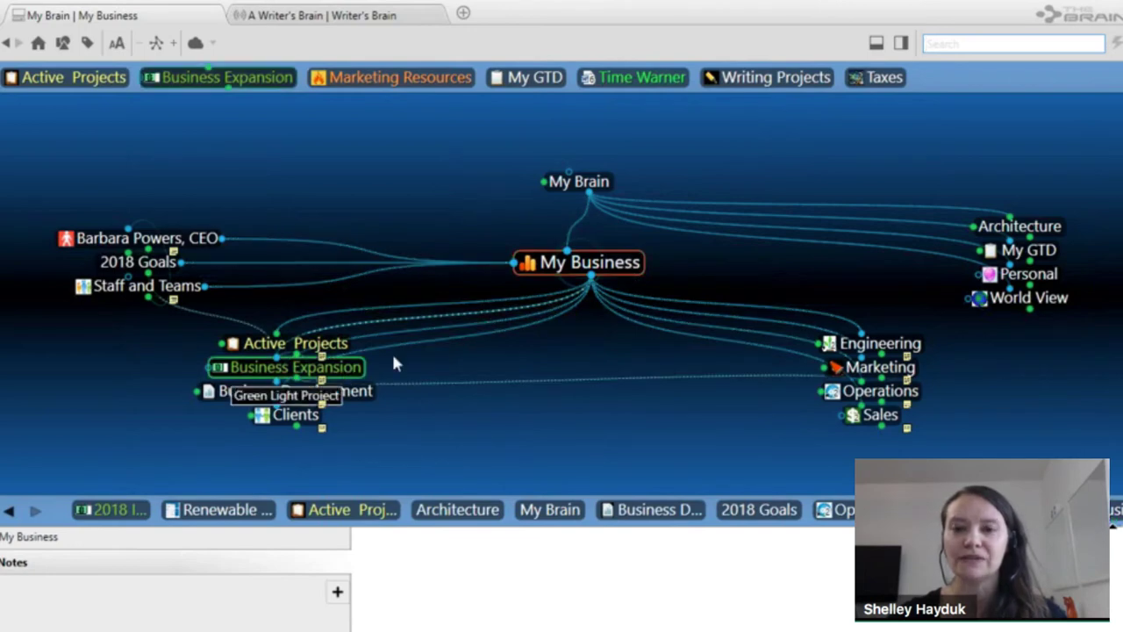
drag(391, 353, 936, 176)
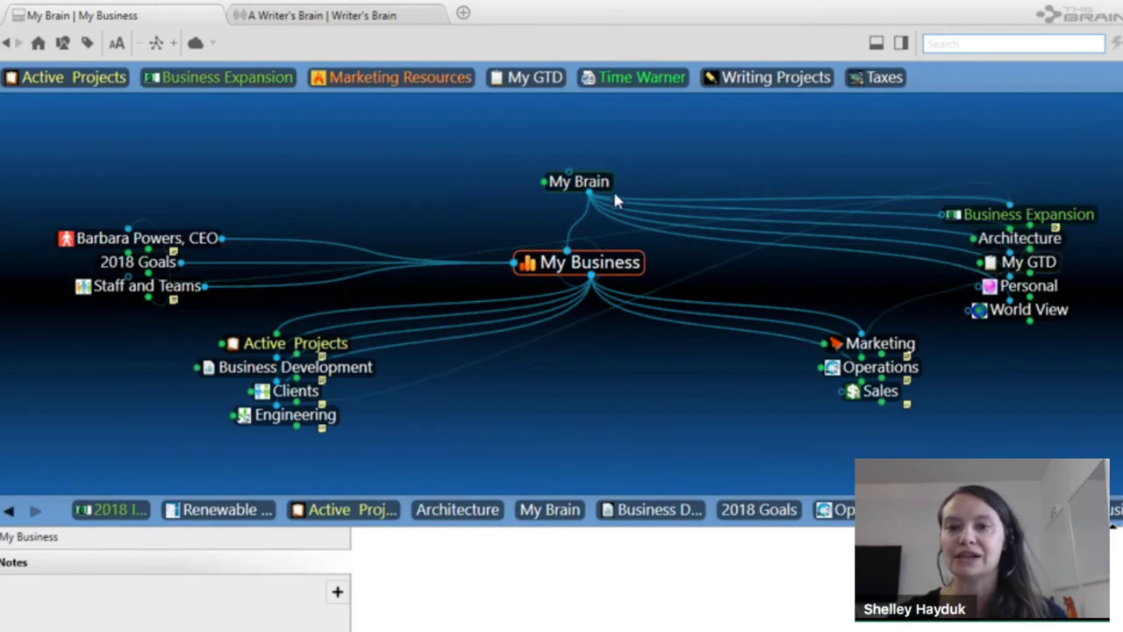
click(578, 181)
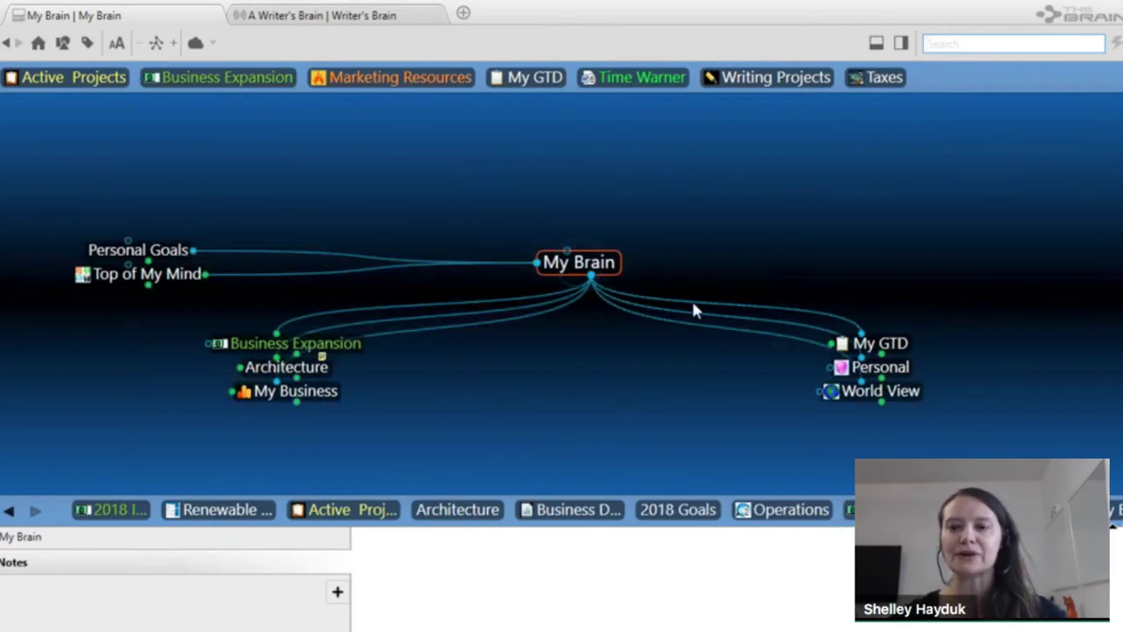
Open Business Expansion and unlink it from its parent thought My Brain.
click(347, 345)
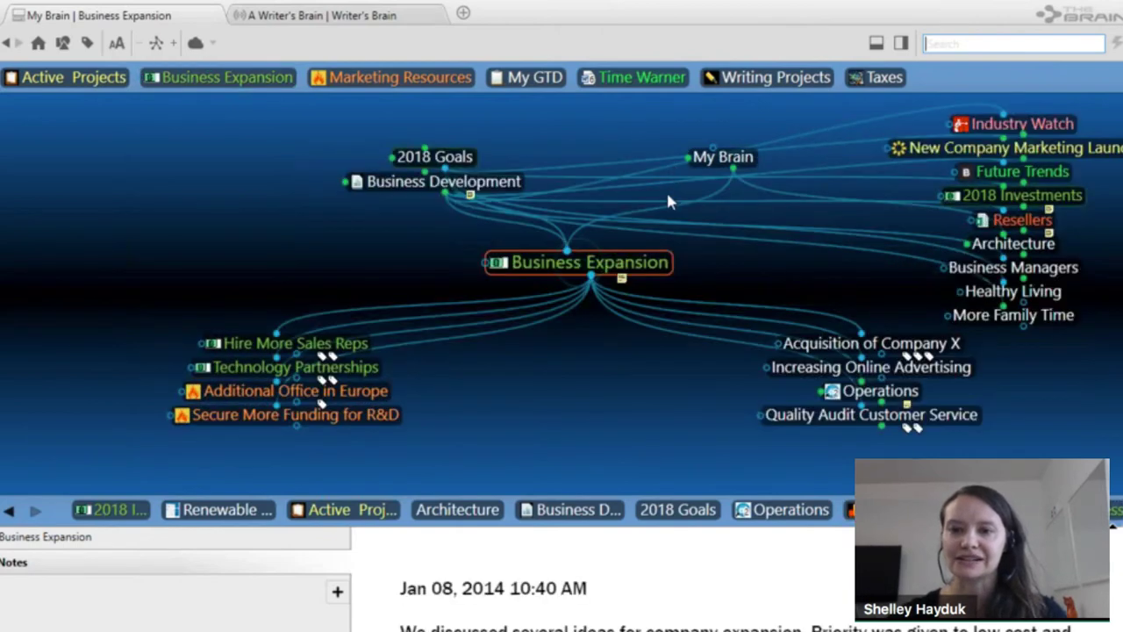
click(667, 212)
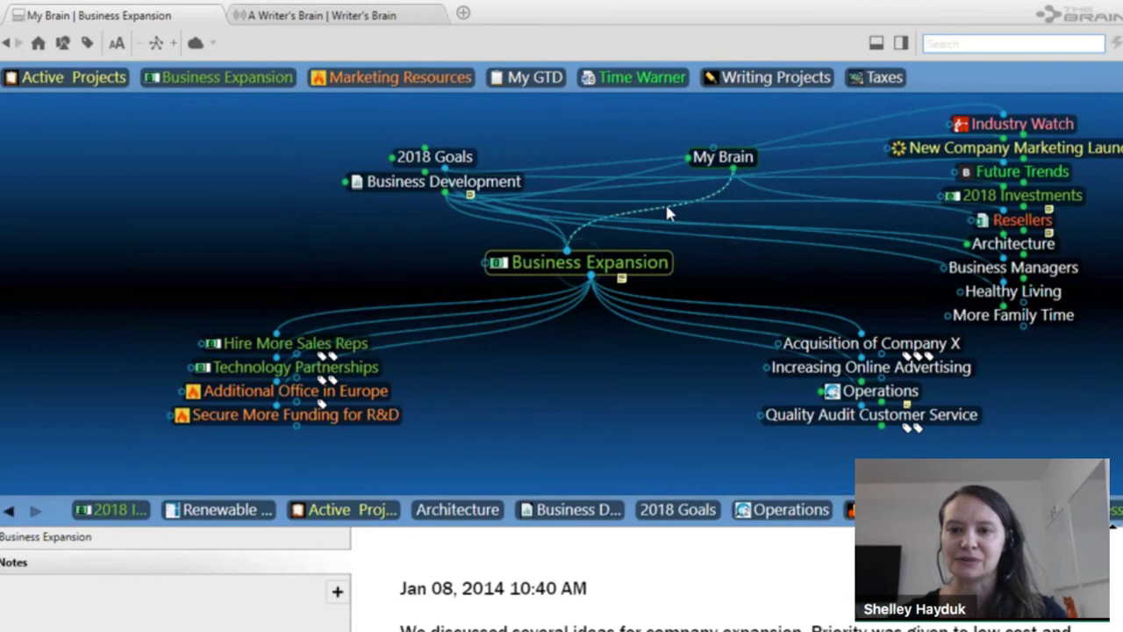
right_click(667, 211)
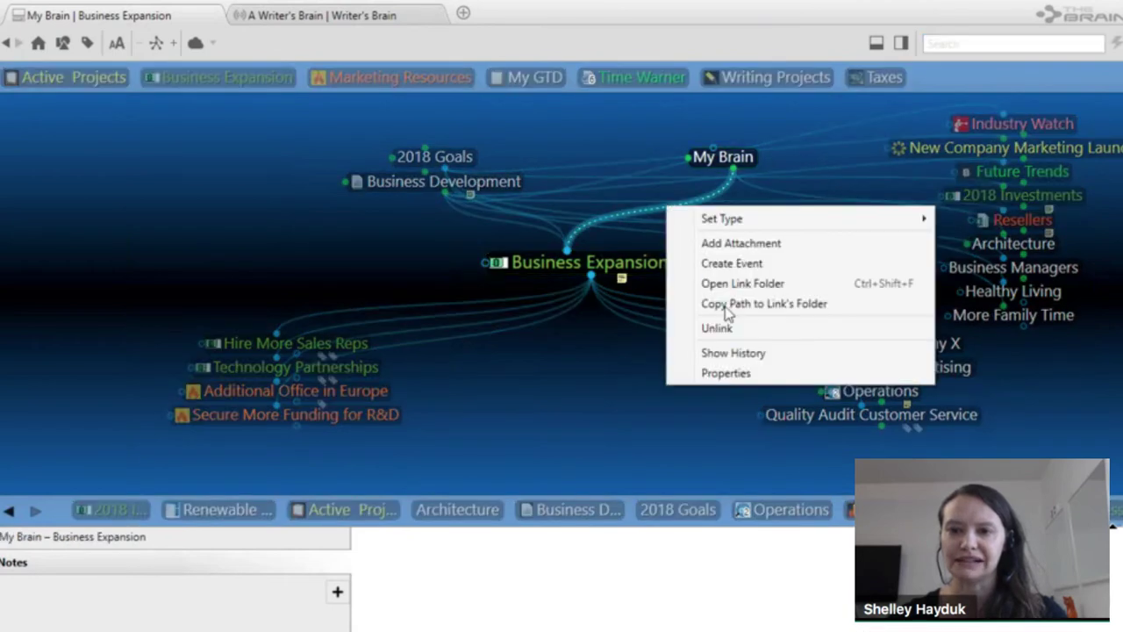
click(716, 329)
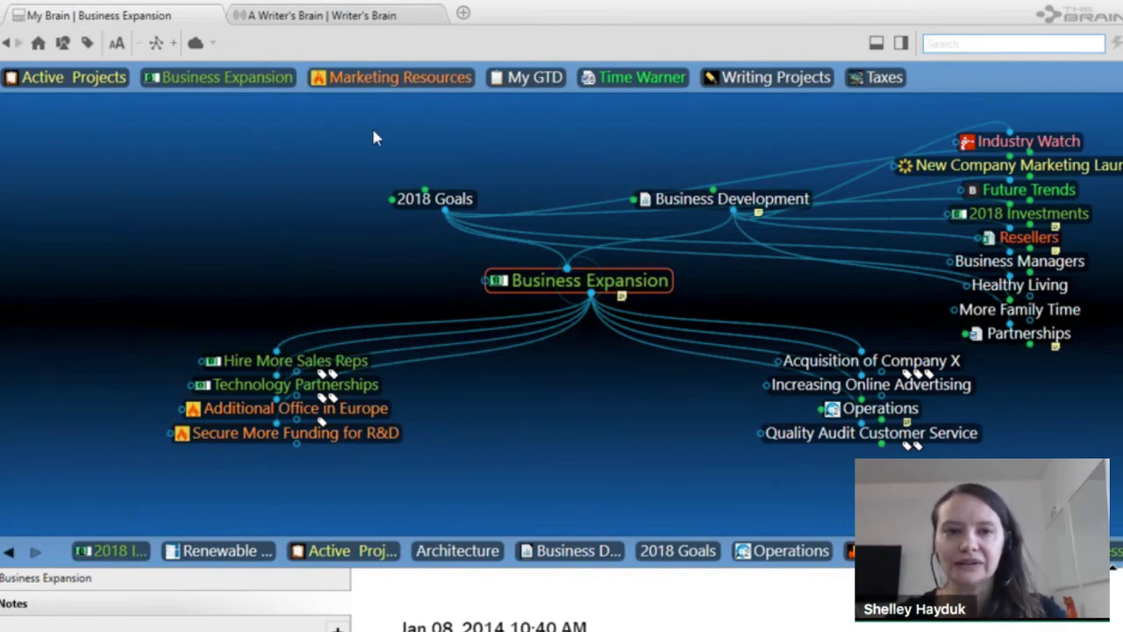
Return to the My Business home thought, view the Personal area, and go back through My Business to Active Projects.
click(38, 44)
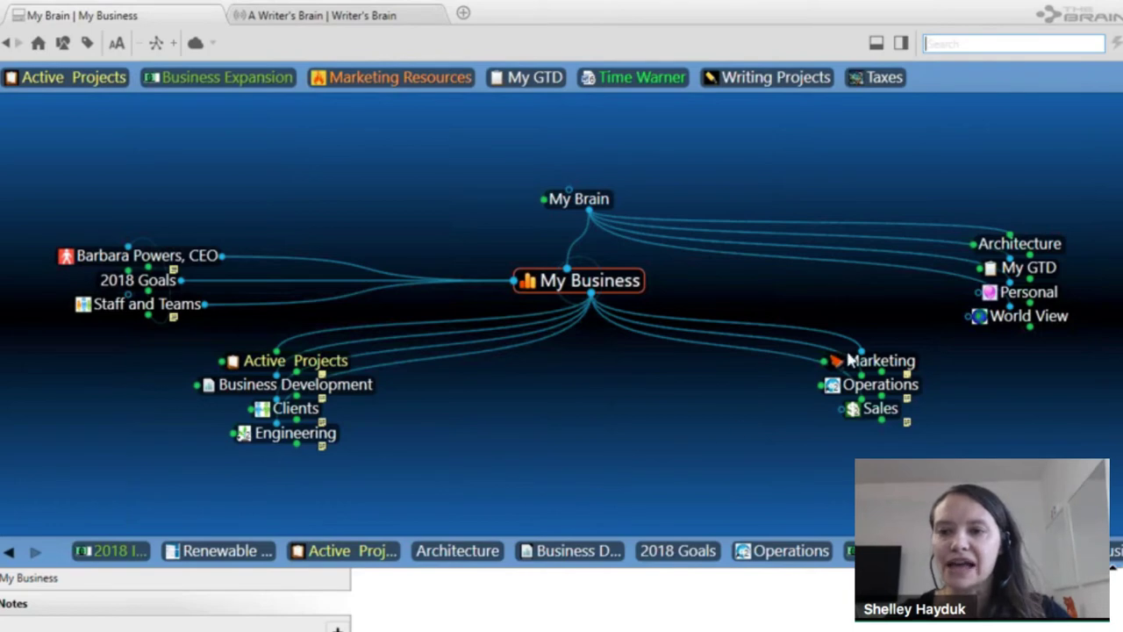
click(1029, 293)
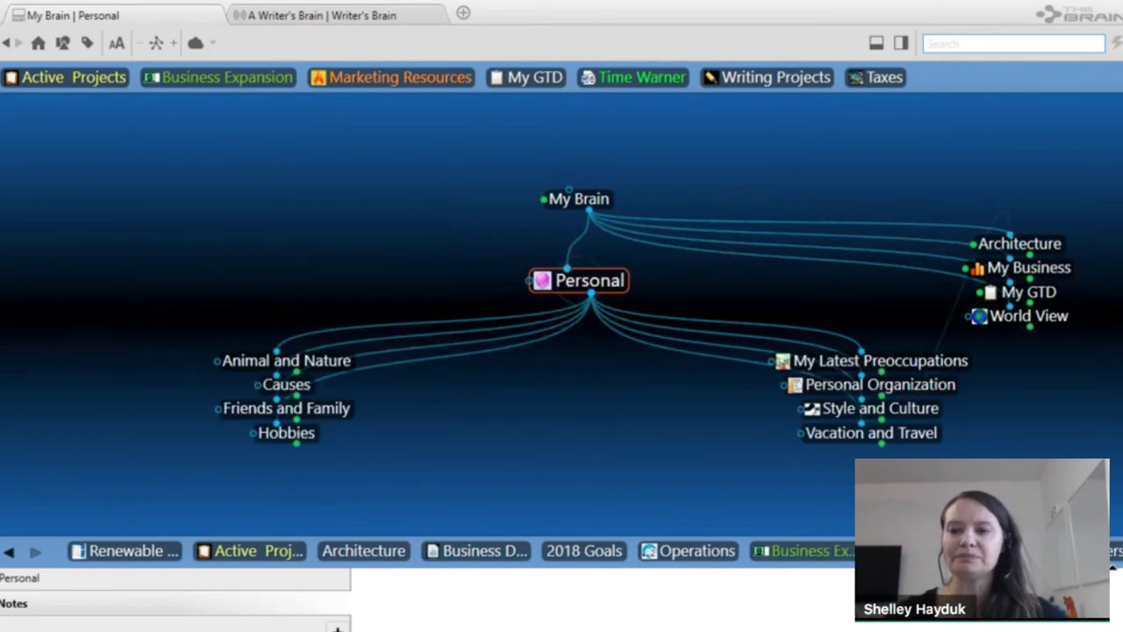
click(1066, 272)
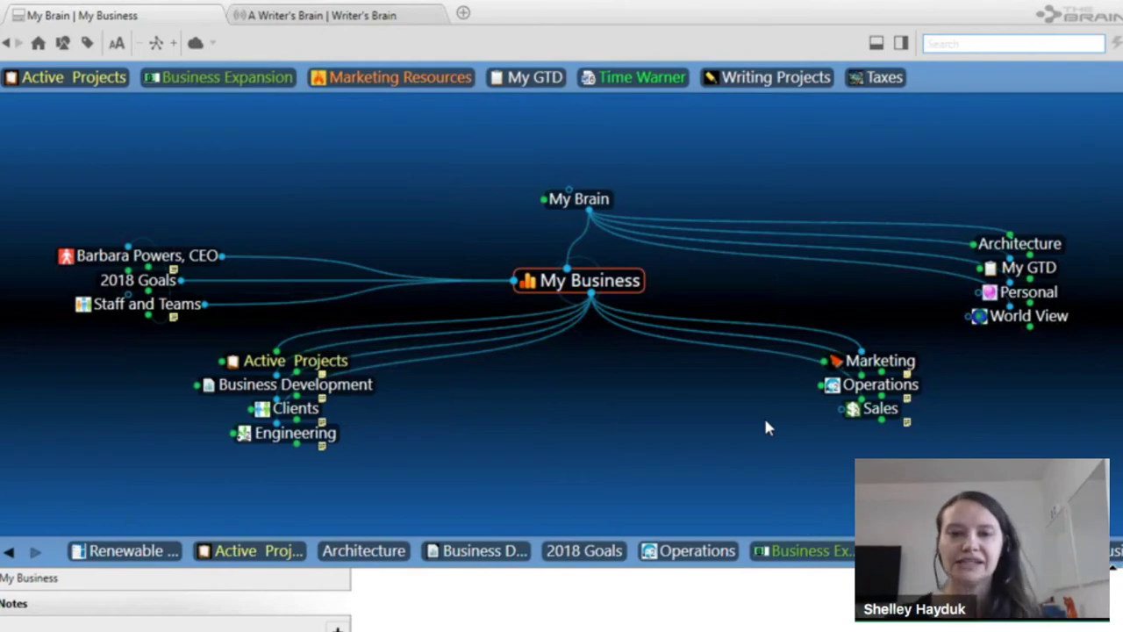
click(347, 360)
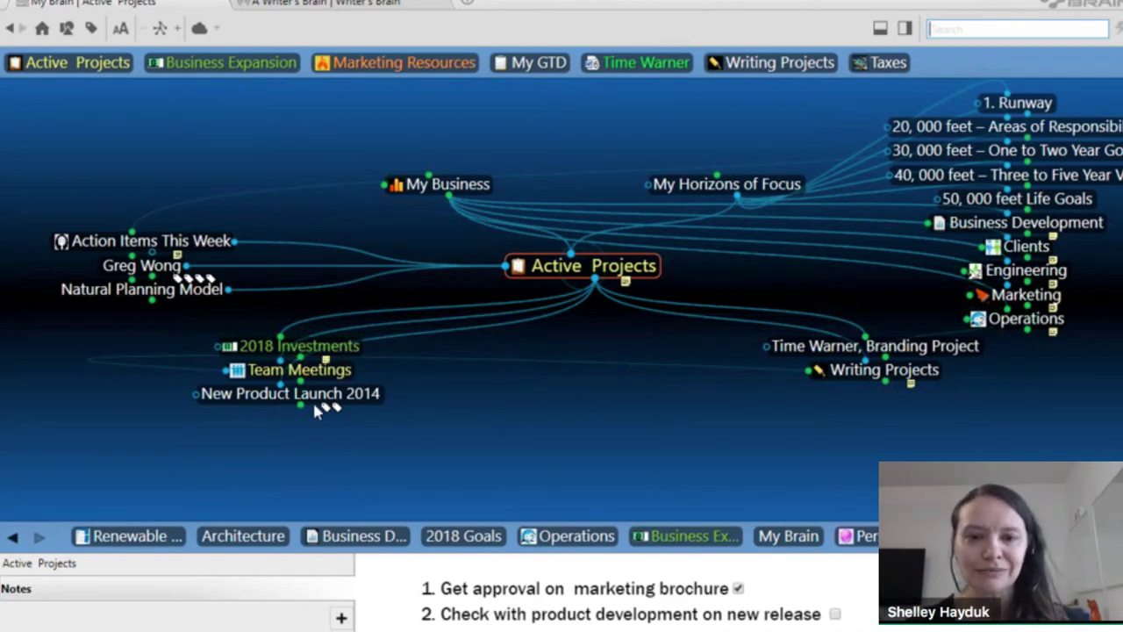
Enlarge the content pane below the map for 2018 Investments and try the numbered list option in its note.
mouse_move(373, 409)
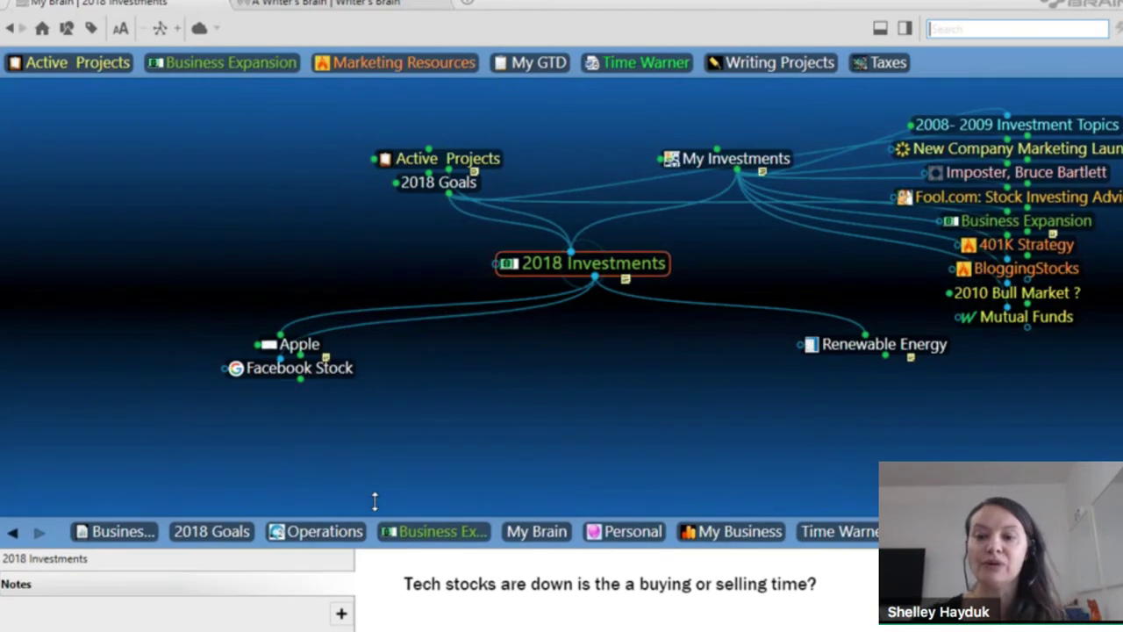
drag(374, 501, 374, 456)
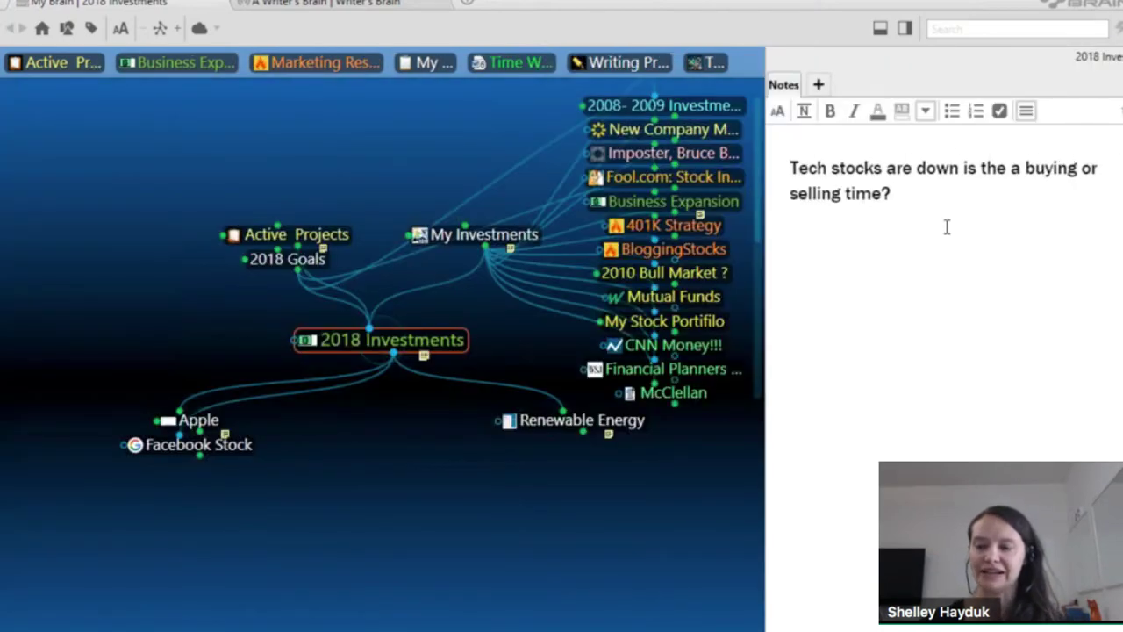
click(976, 110)
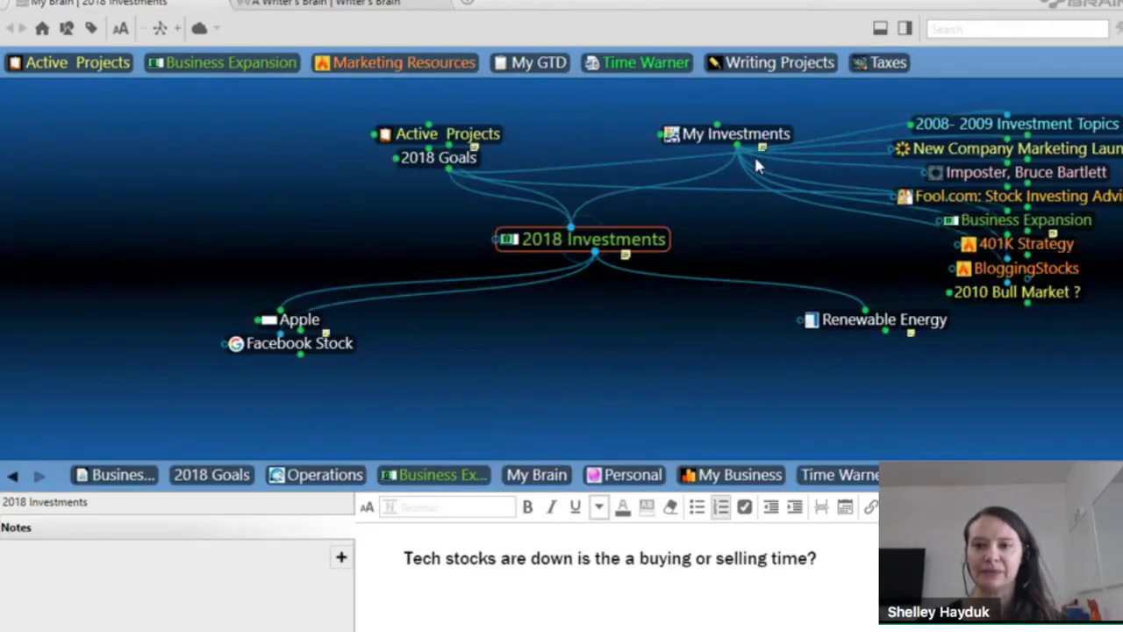
From My Investments, view the Infectious Greed page, then open Fool.com: Stock Investing Advice and widen the content pane beside the map.
click(739, 153)
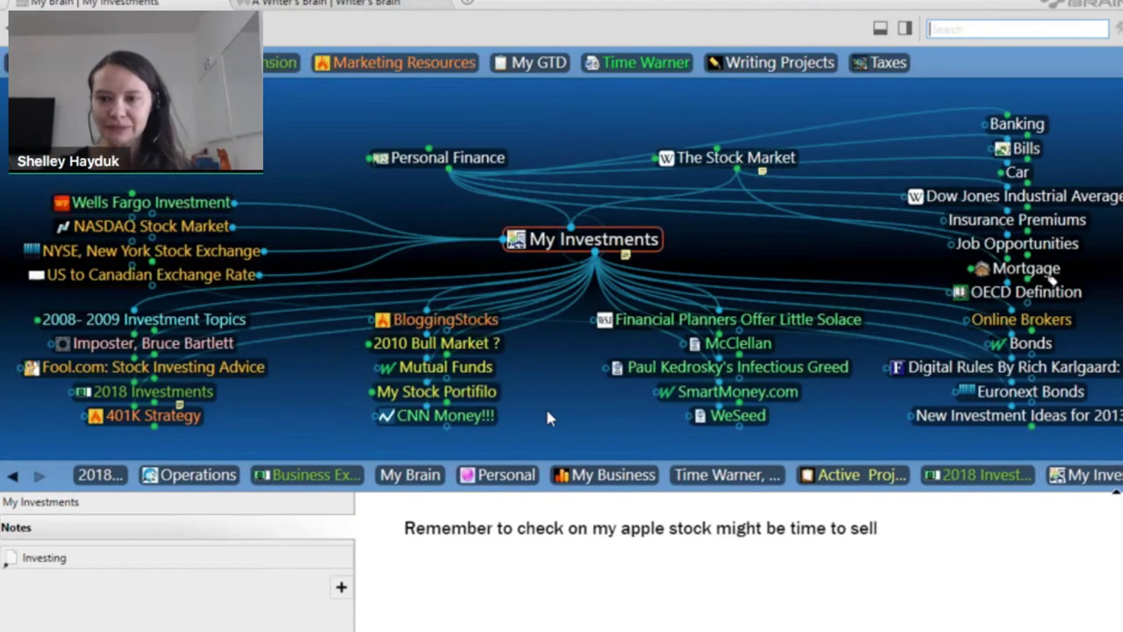
click(691, 376)
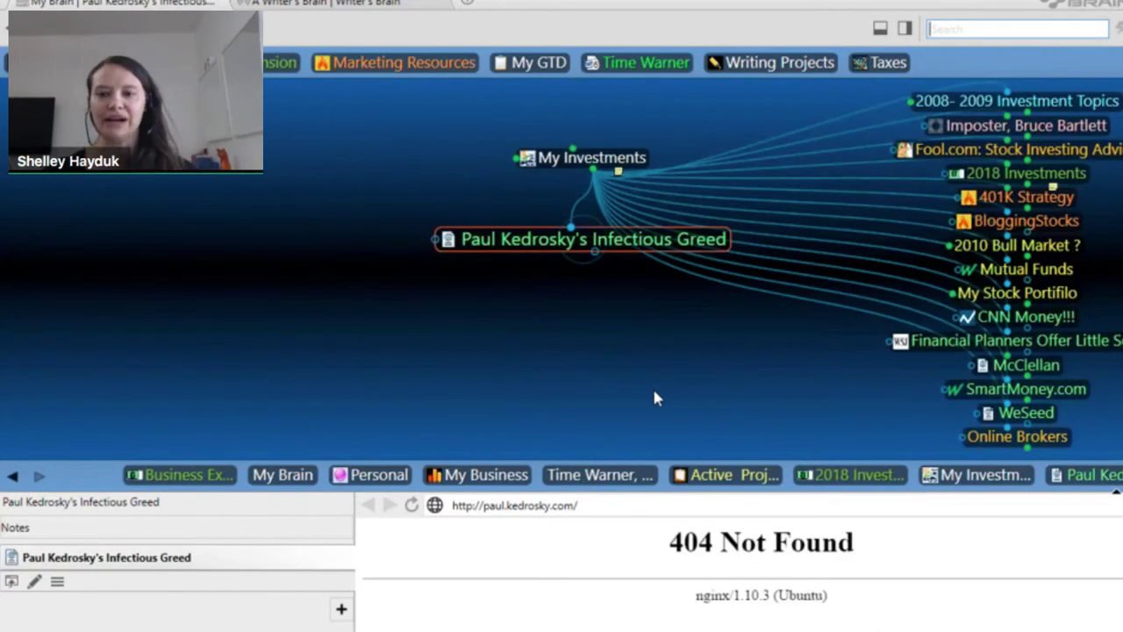
click(943, 160)
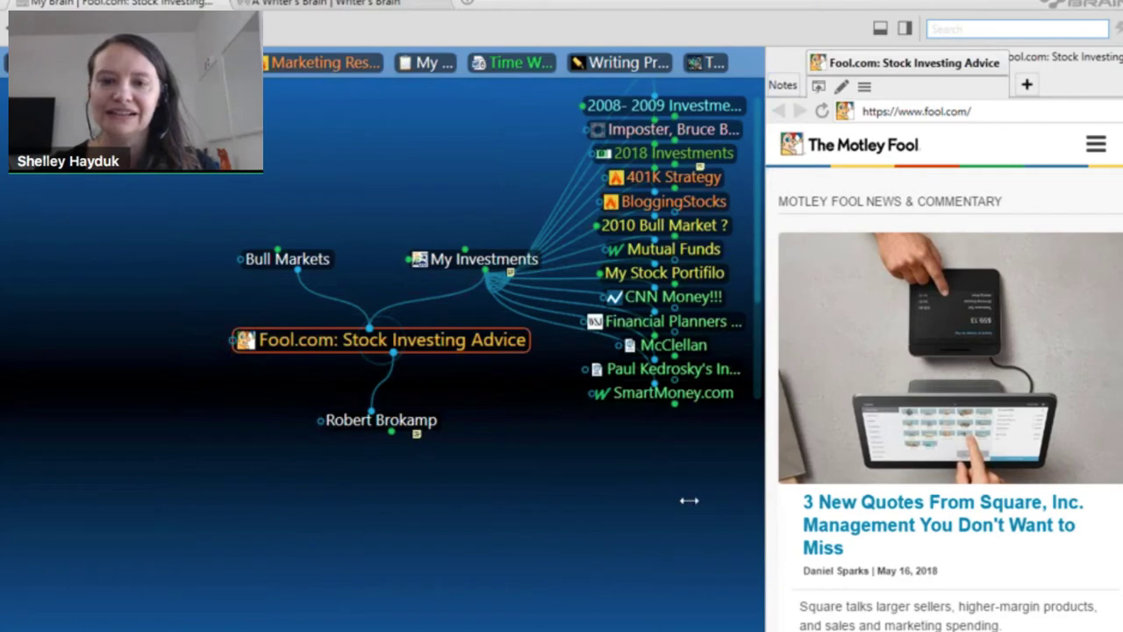
drag(689, 500, 615, 504)
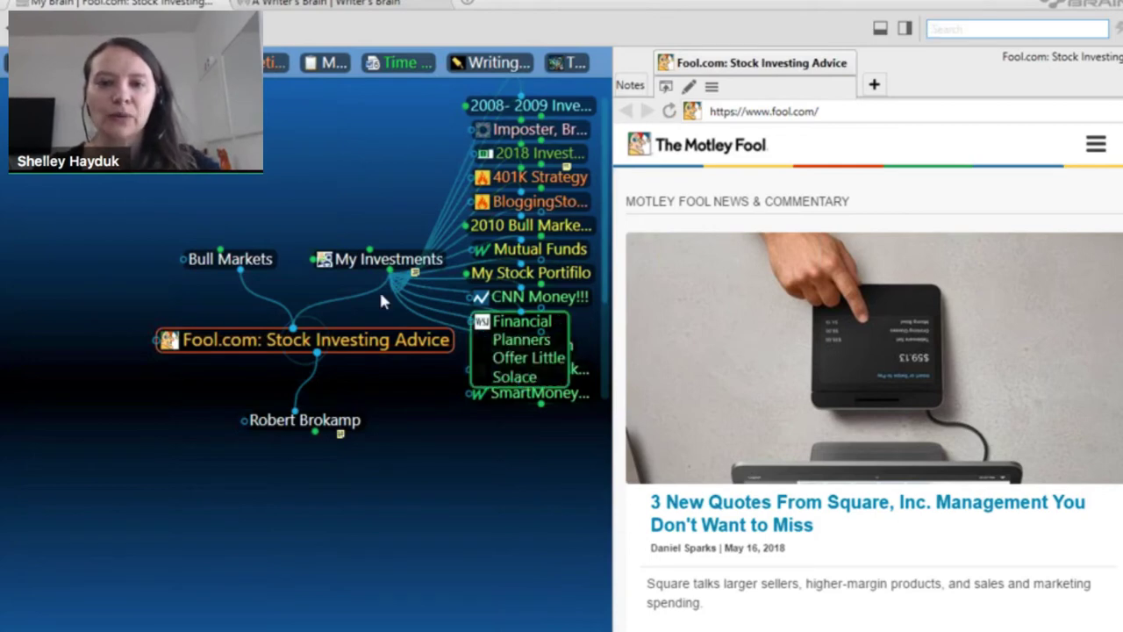
View the Wells Fargo Investment page from My Investments, then open the Smart Portfolio page within the NASDAQ Stock Market thought.
key(alt+Left)
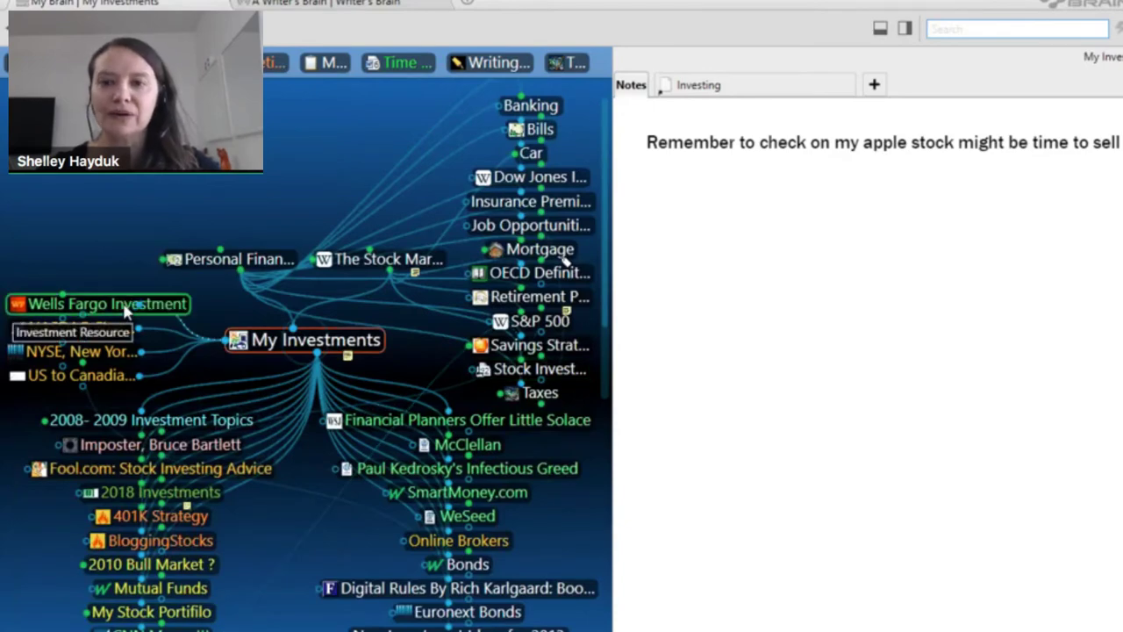
click(130, 305)
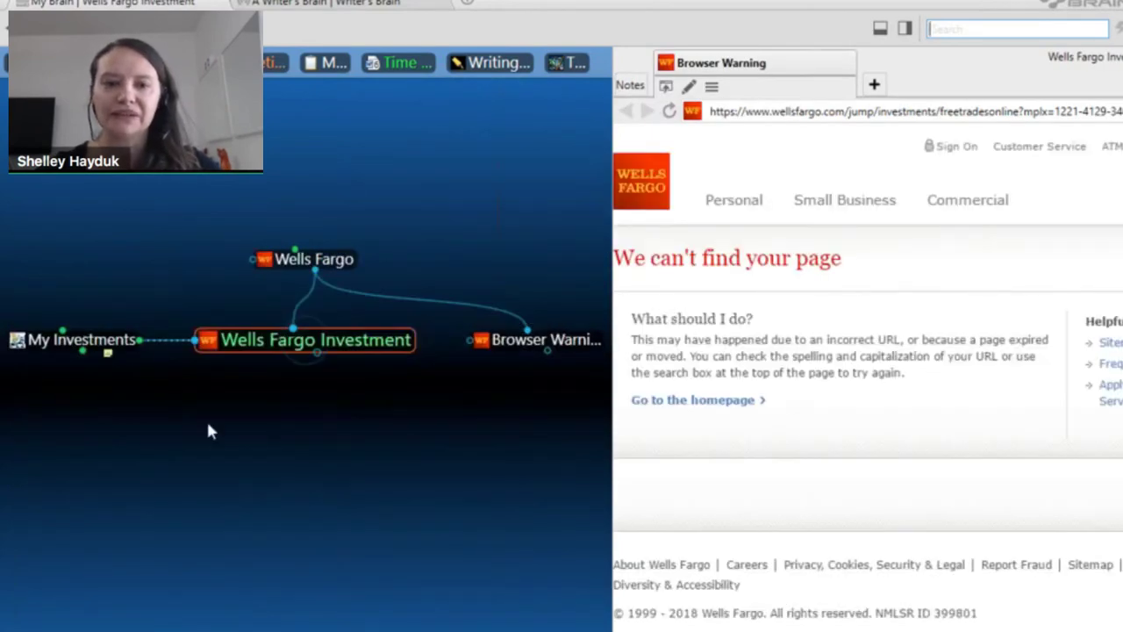
key(alt+Left)
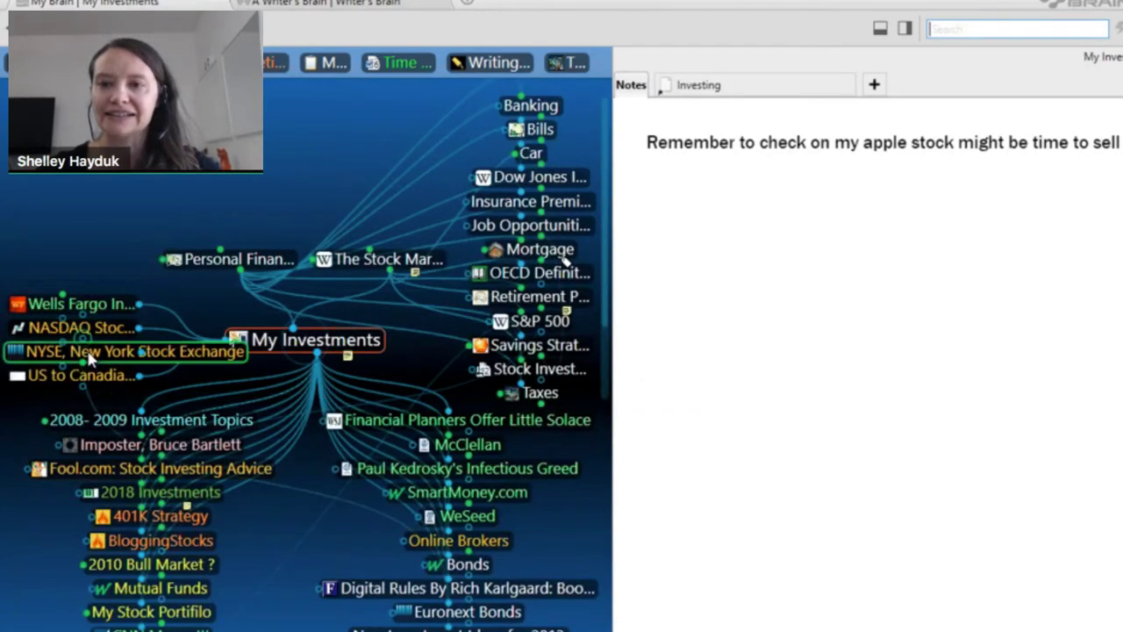
click(93, 326)
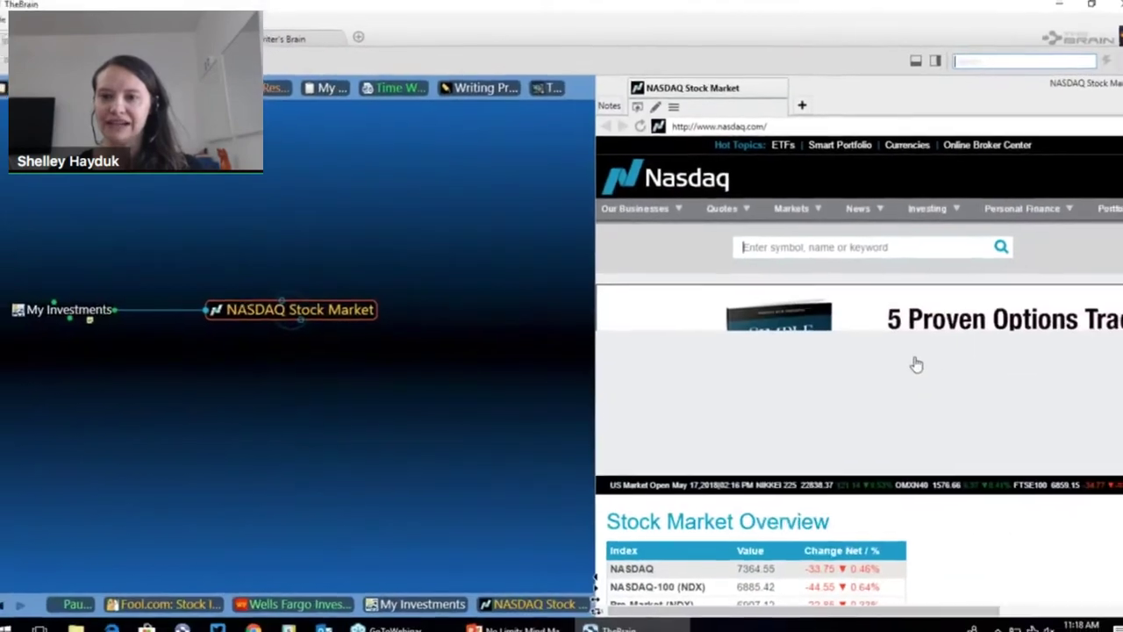
click(814, 214)
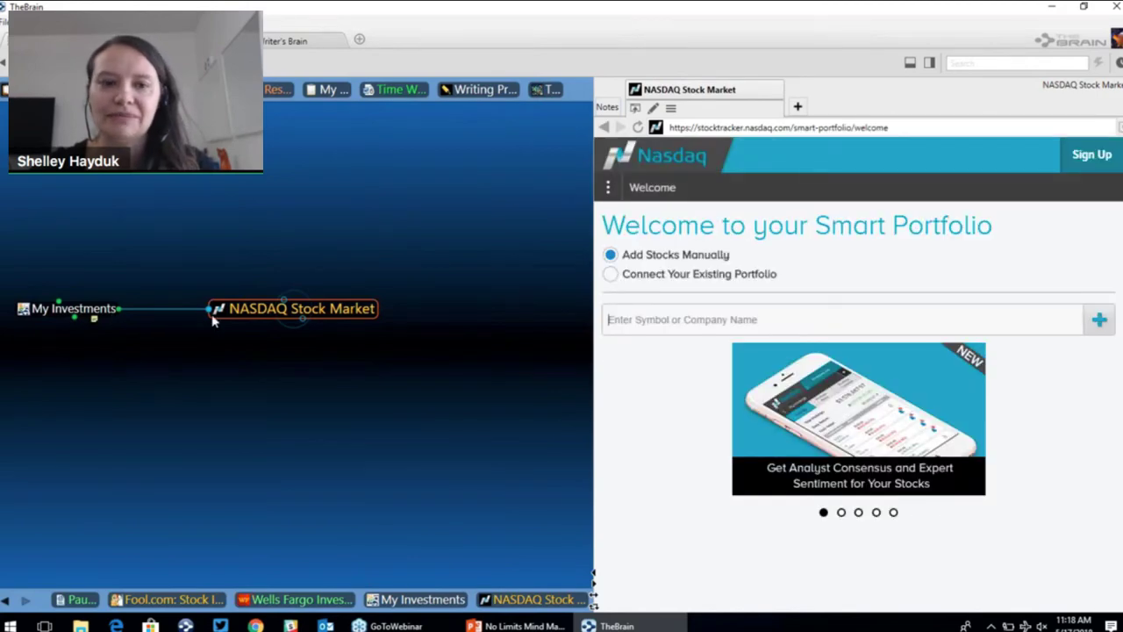
Return to the My Investments thought and open a web search based on it.
click(86, 312)
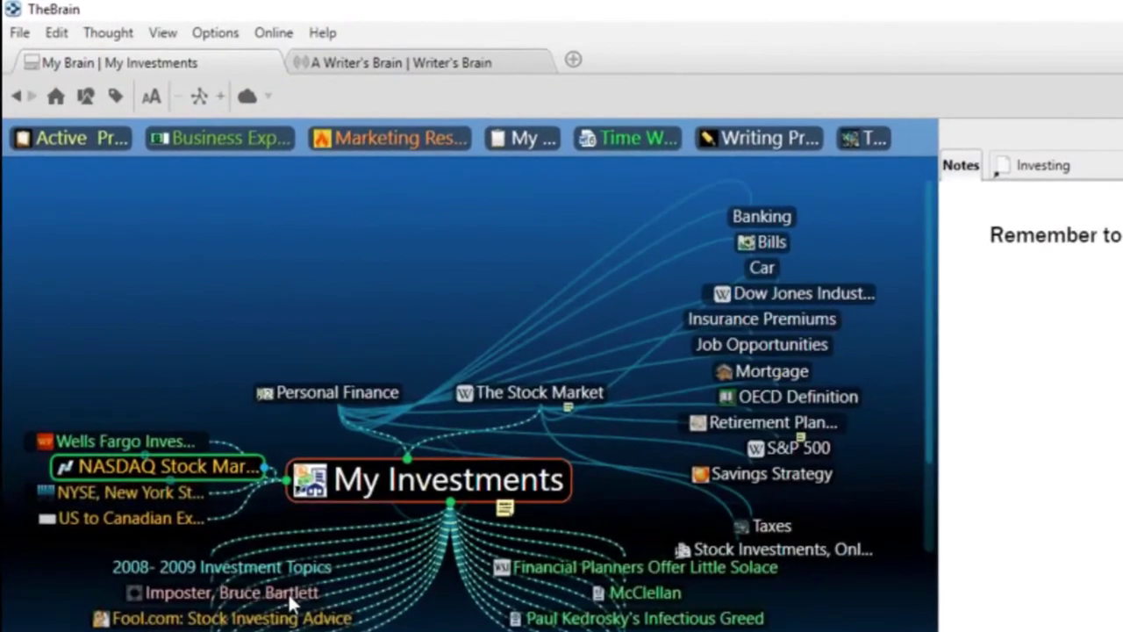
click(130, 27)
click(201, 41)
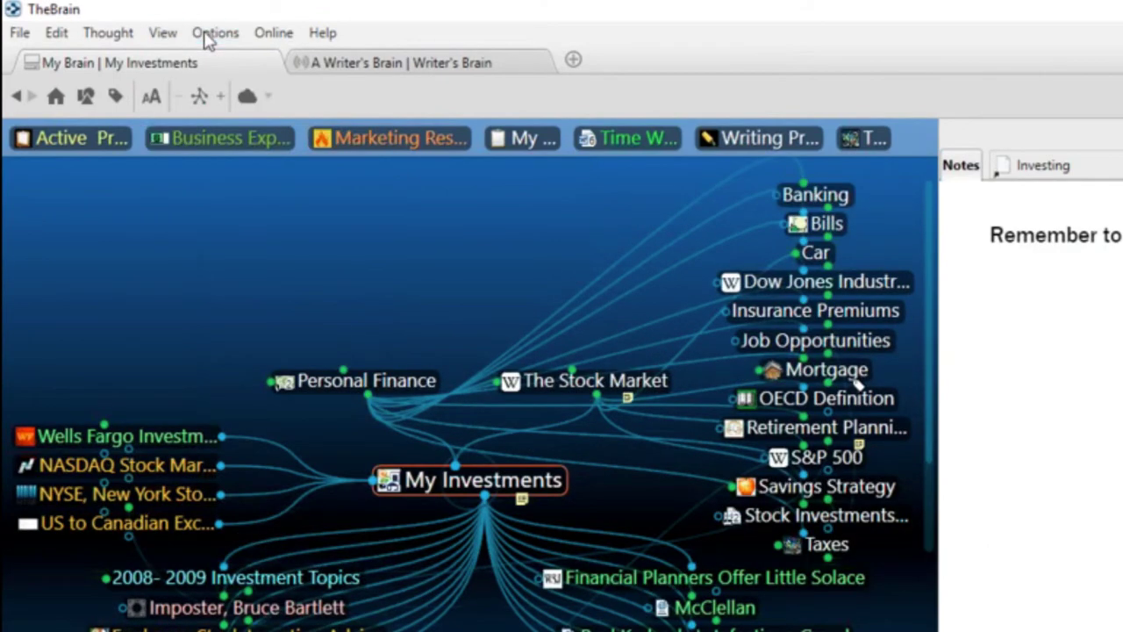
click(215, 35)
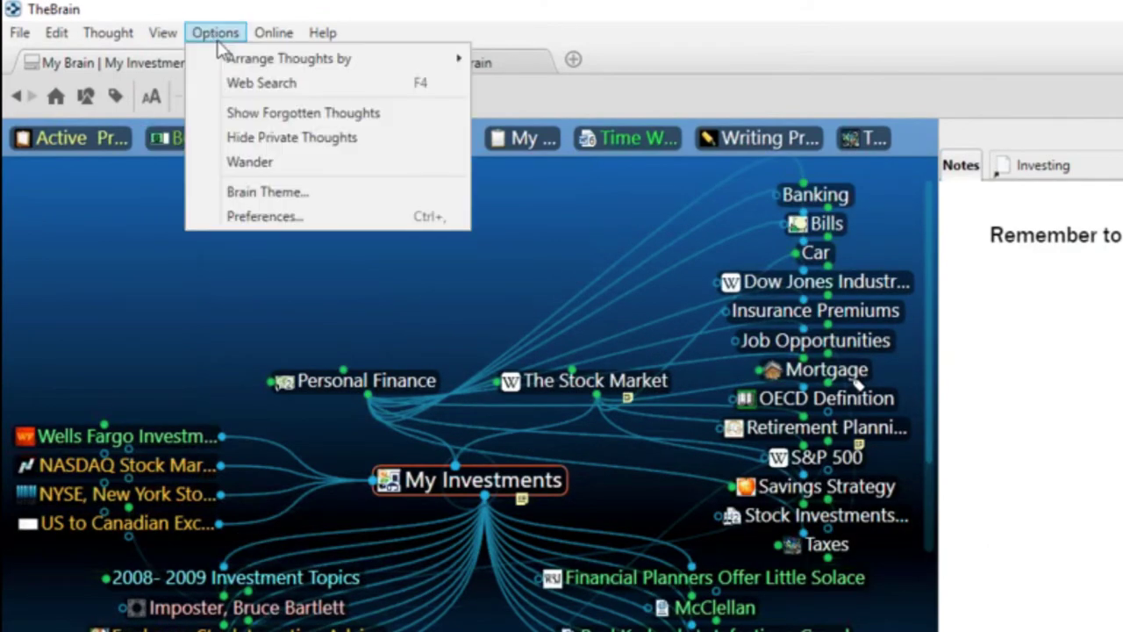
click(221, 85)
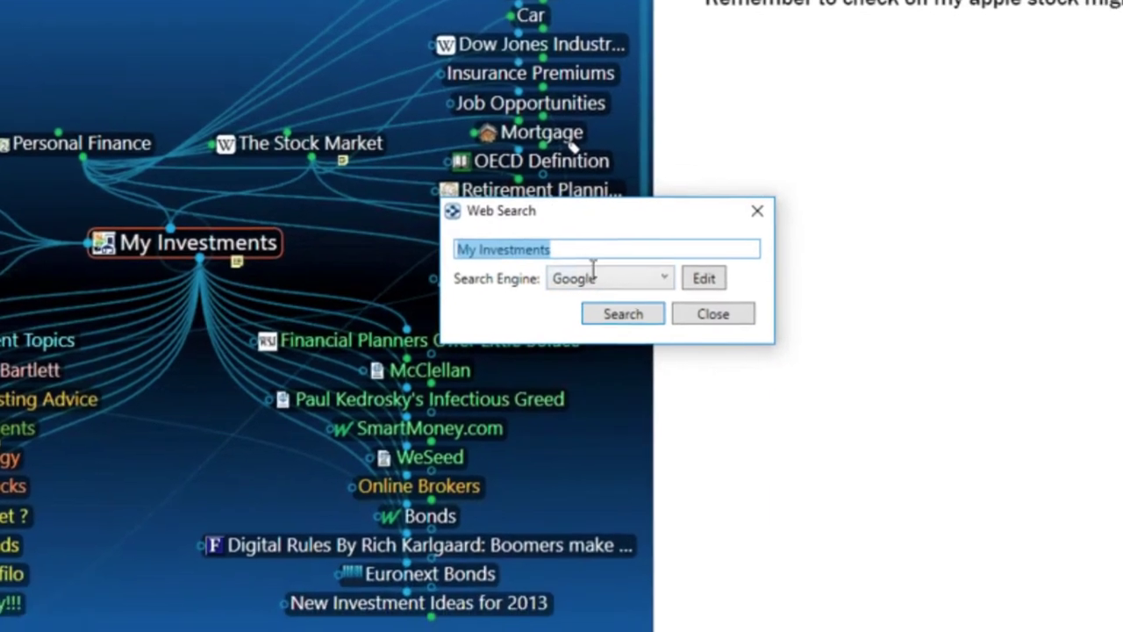
Change the web search text to Investment Ideas and run the search with Google.
click(678, 324)
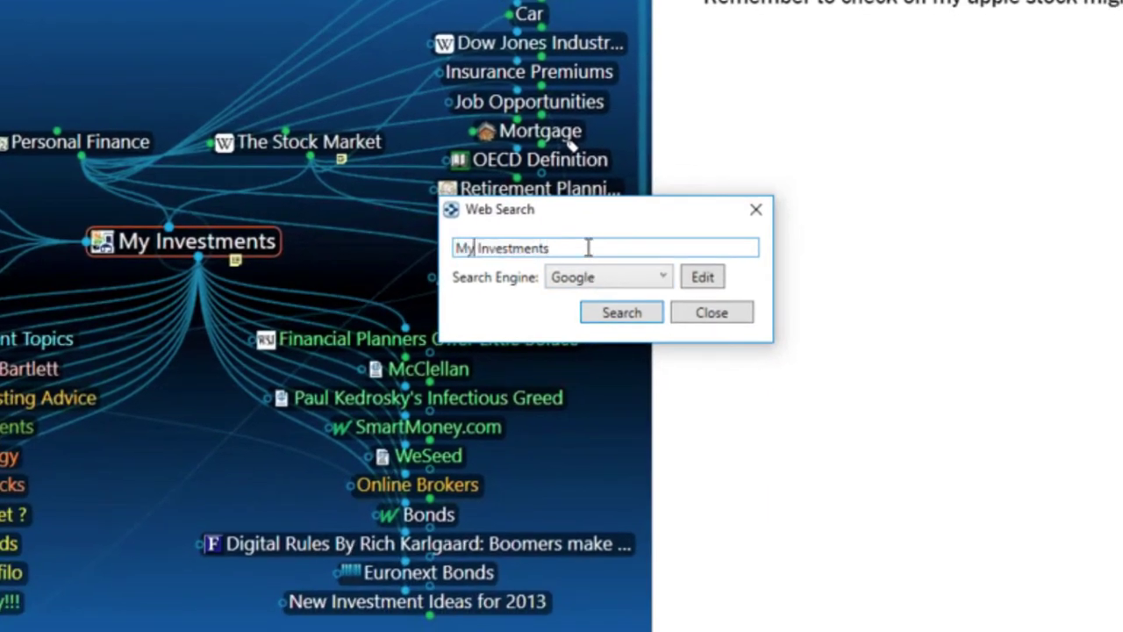
key(BackSpace)
key(BackSpace)
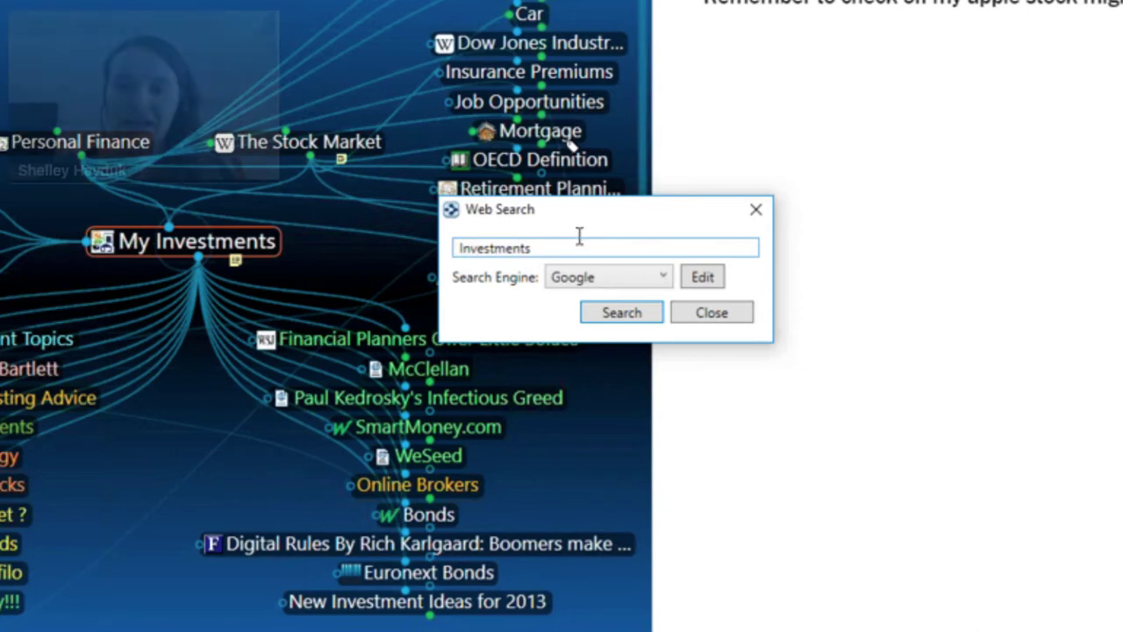
key(BackSpace)
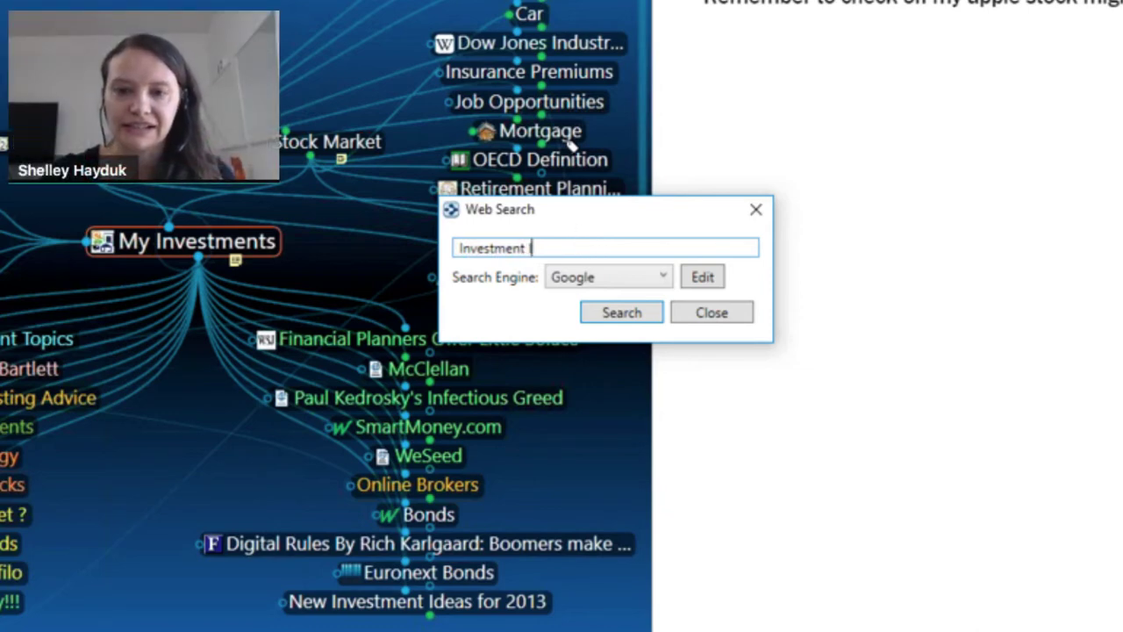
text(Ideas)
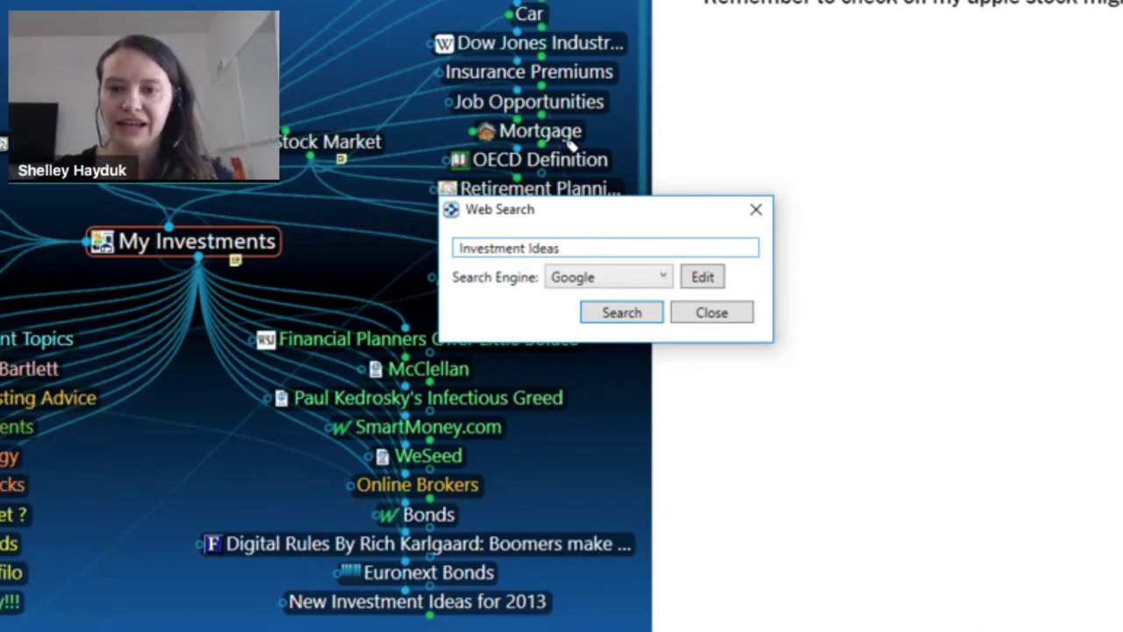
click(645, 314)
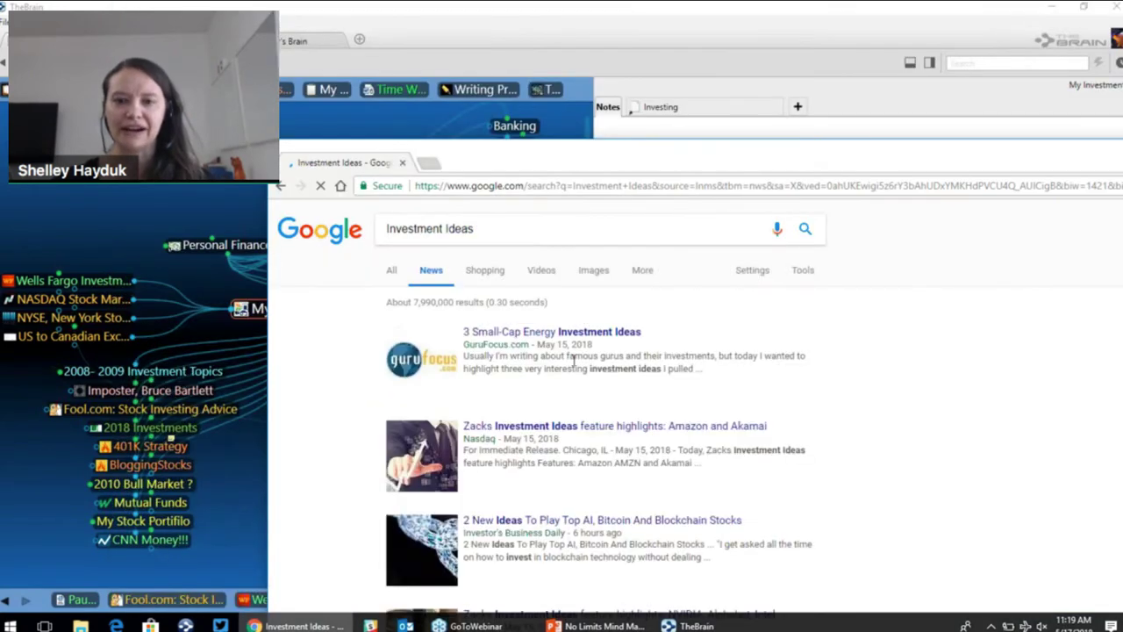
Open the Zacks article on Amazon and Akamai from the news results and move the browser window clear of the map.
scroll(629, 386, down, 3)
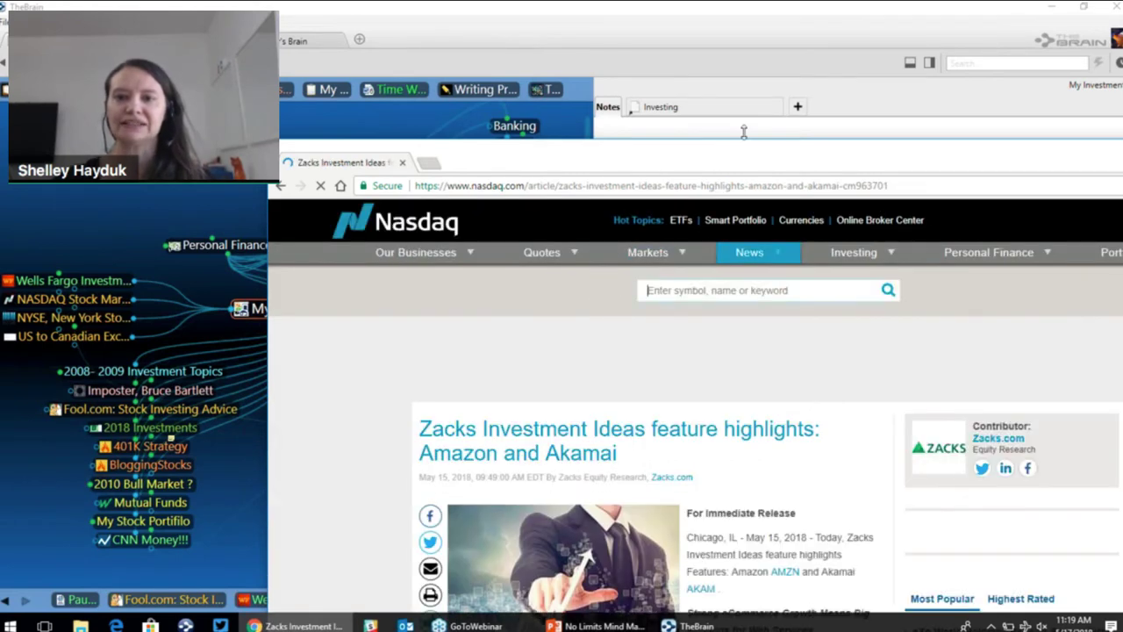
drag(665, 160, 948, 299)
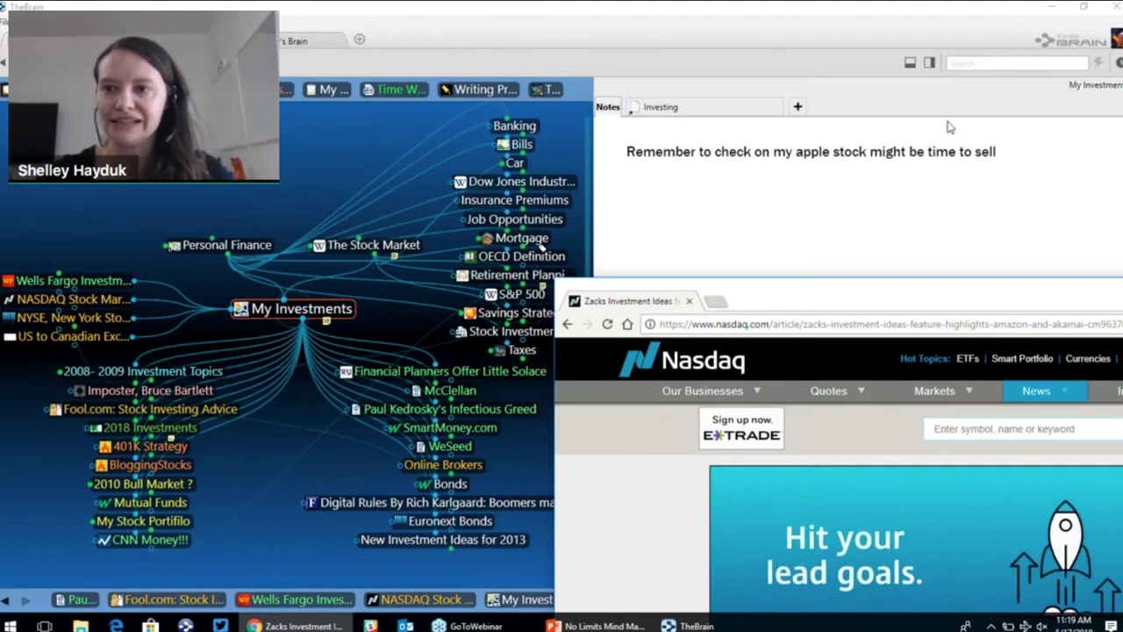
Search the mind map for 2018, open 2018 Investments, and add the Nasdaq article's web address beneath it as a child thought.
click(976, 64)
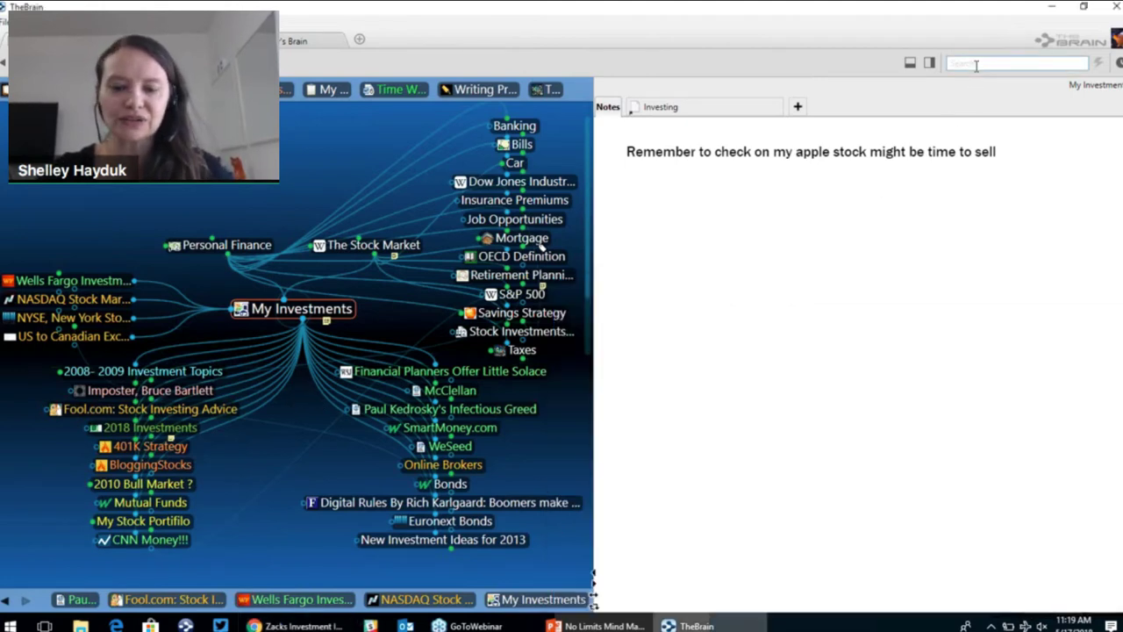
text(2018)
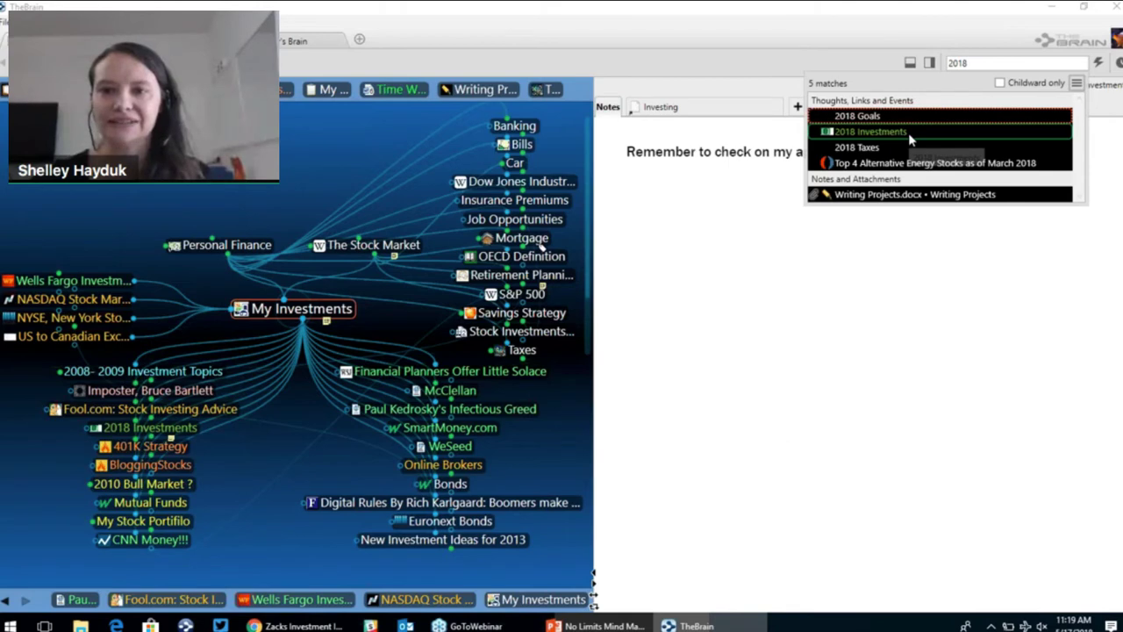
click(909, 132)
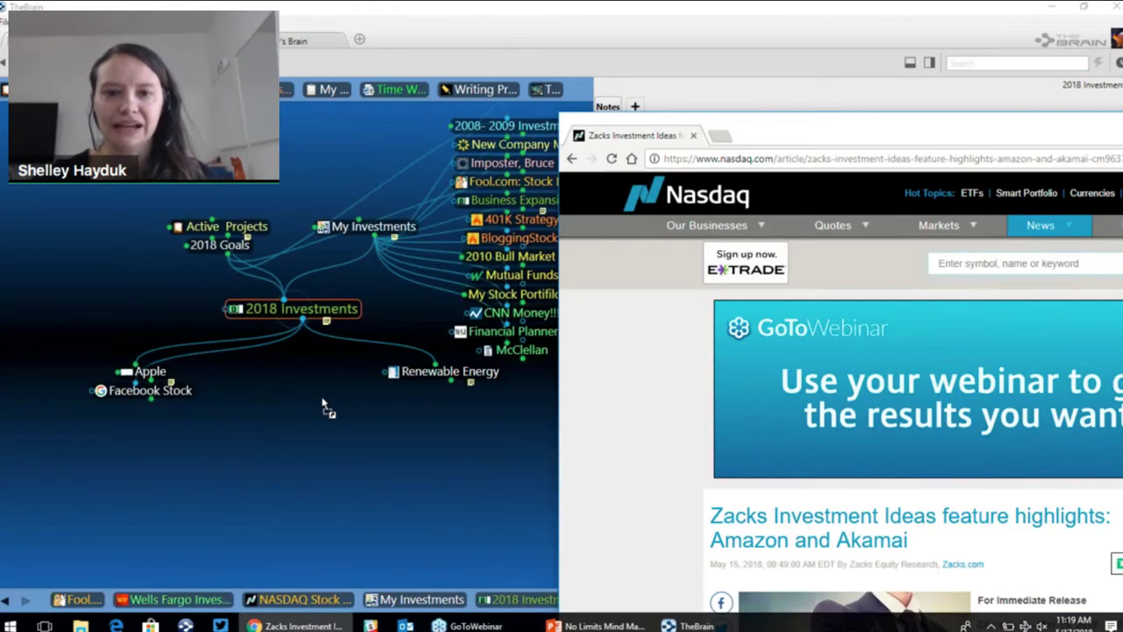
drag(325, 407, 327, 408)
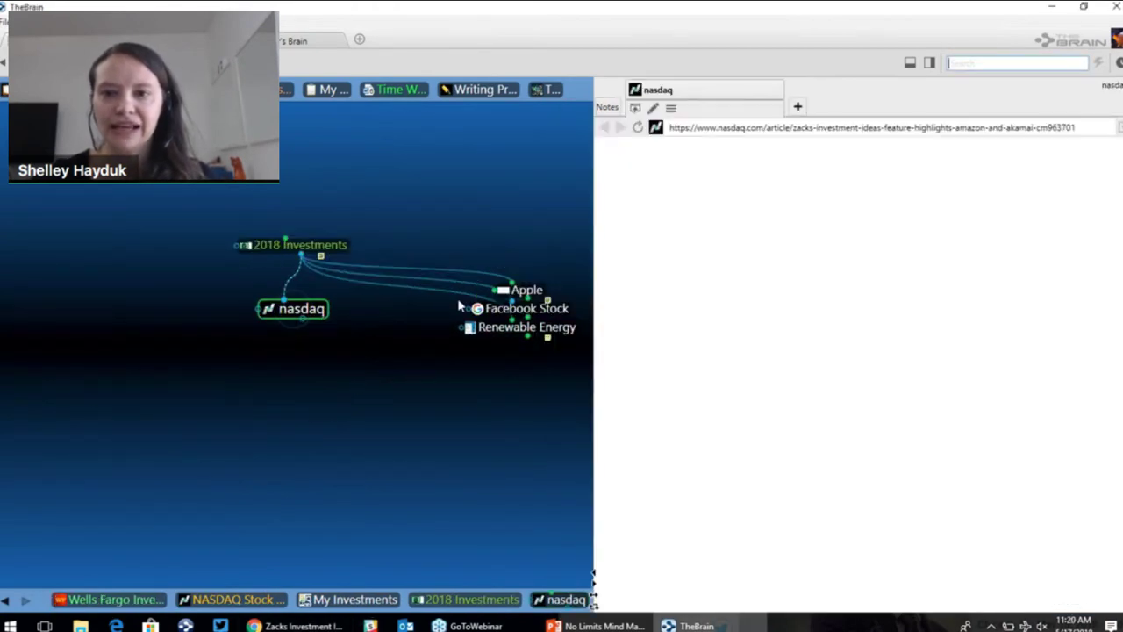
Rename the new nasdaq thought as Zacks Investment Ideas.
double_click(319, 314)
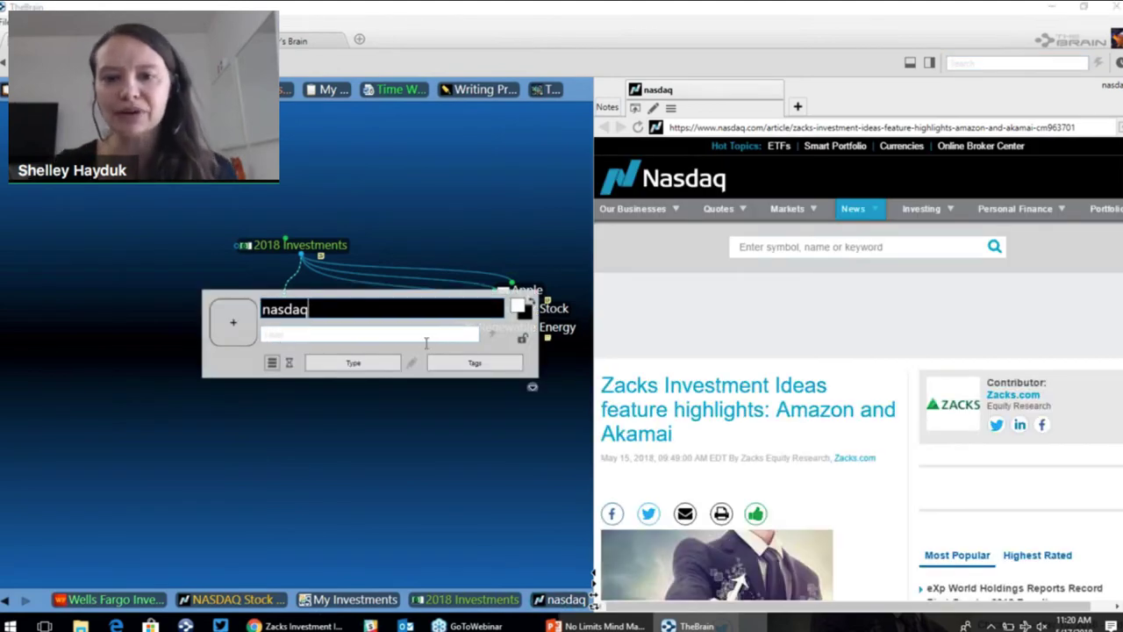
key(BackSpace)
key(BackSpace)
key(BackSpace)
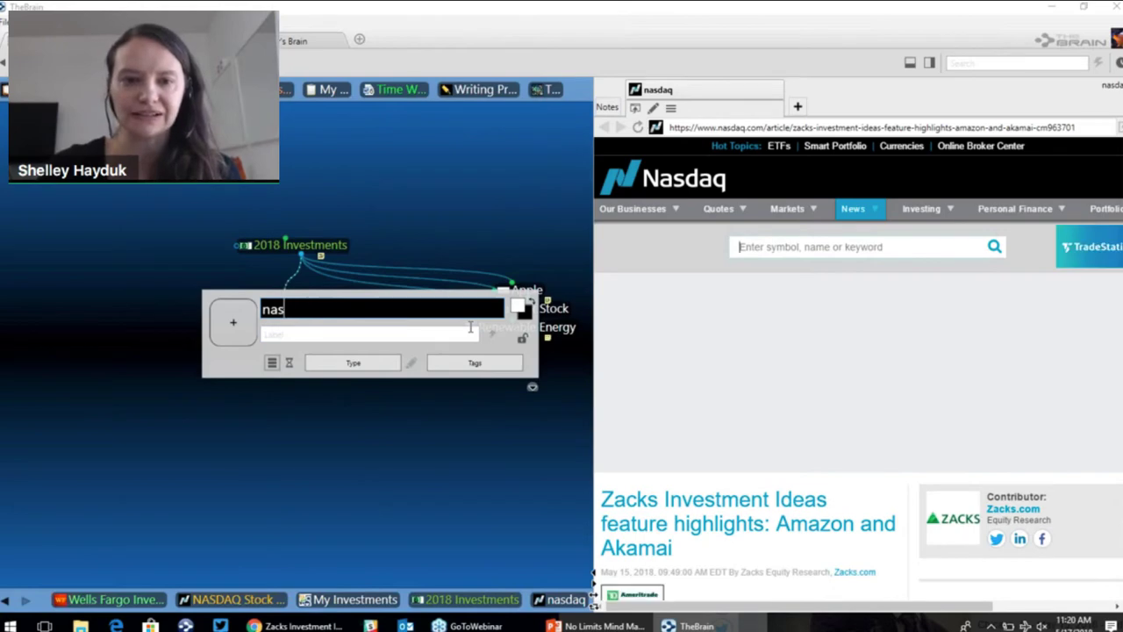
key(BackSpace)
key(BackSpace)
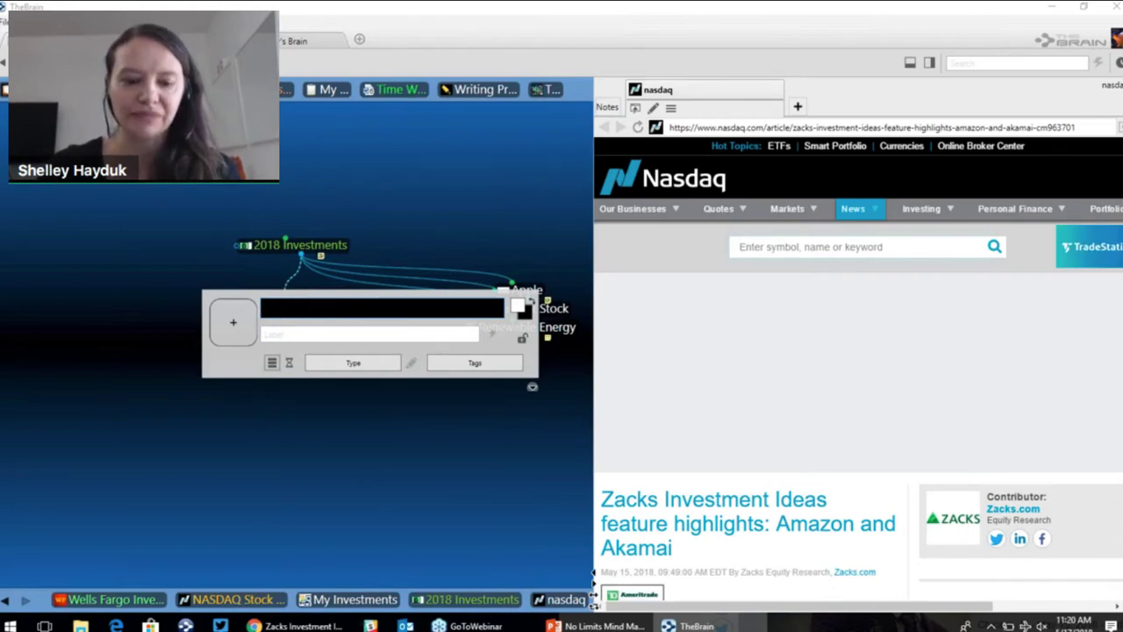
text(Zacks In)
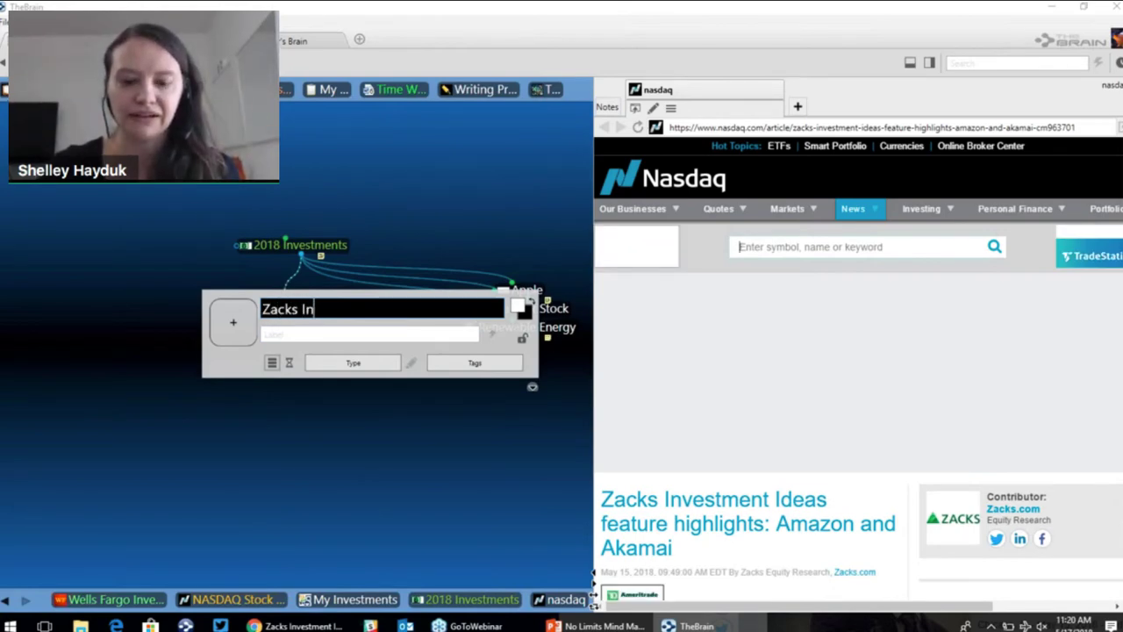
text(vestment )
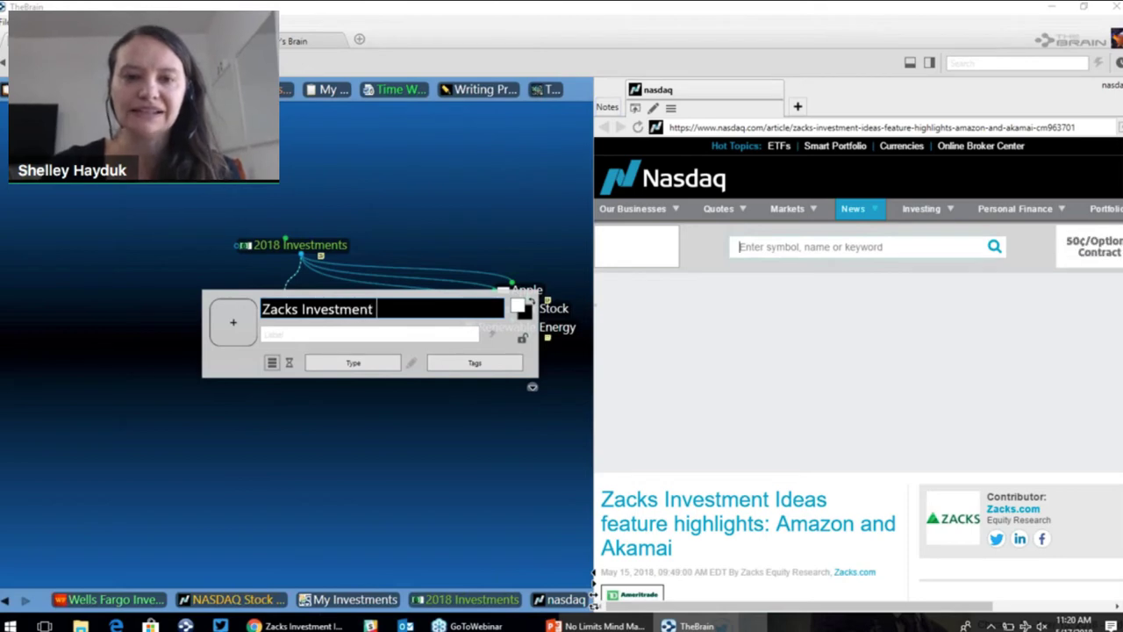
text(Idea)
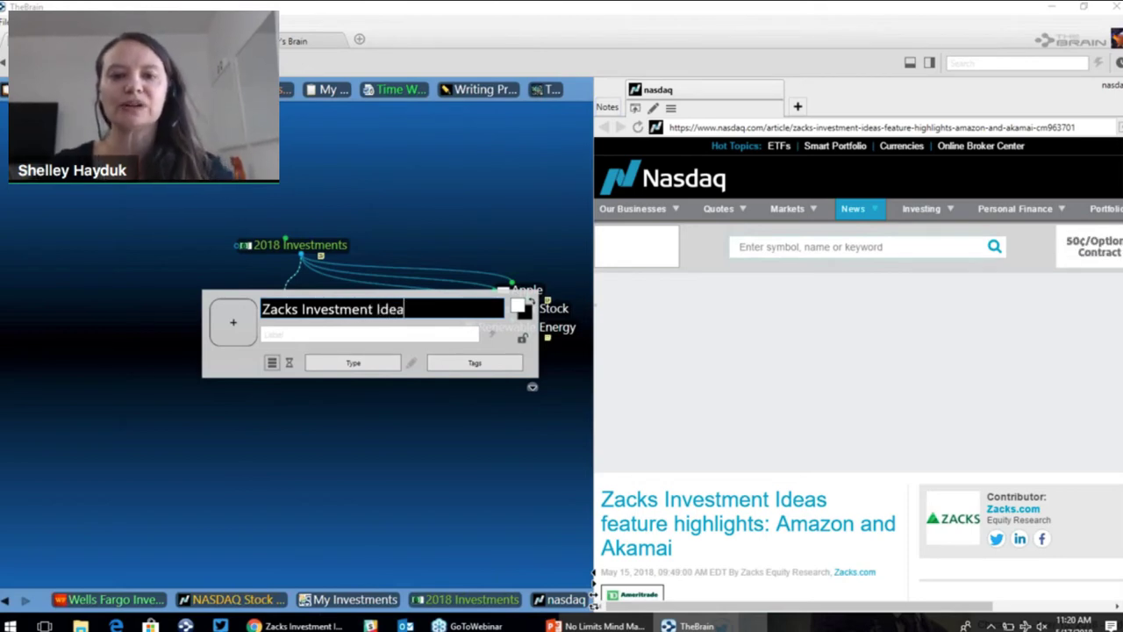
text(s)
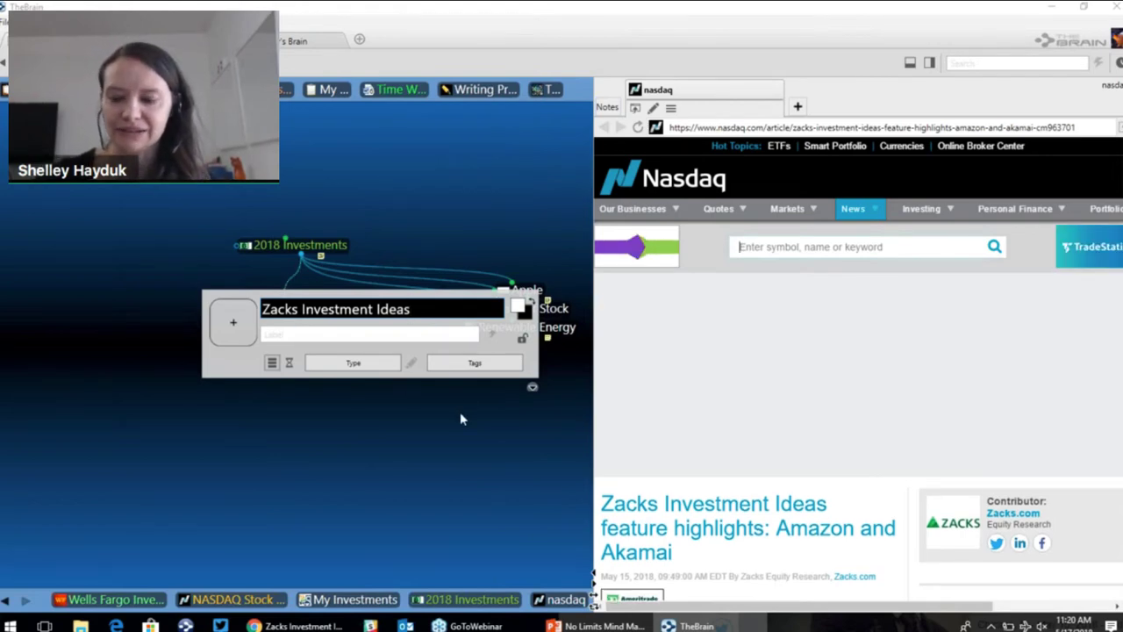
key(Escape)
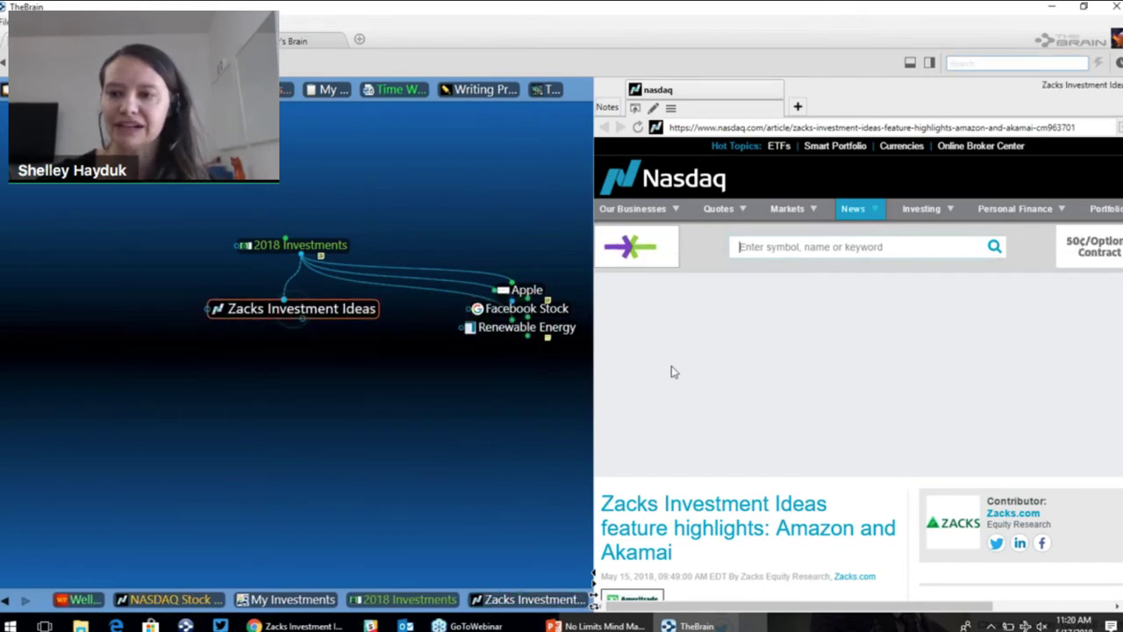
Look through the article attached to Zacks Investment Ideas, then return to the 2018 Investments thought.
scroll(1027, 360, down, 10)
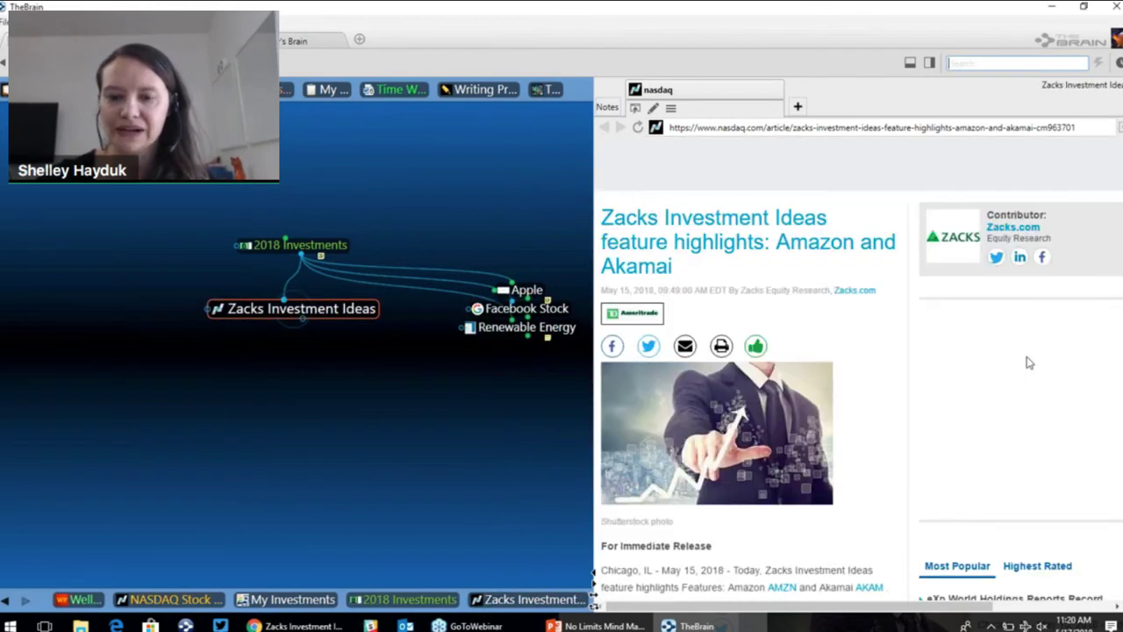
scroll(1029, 363, down, 3)
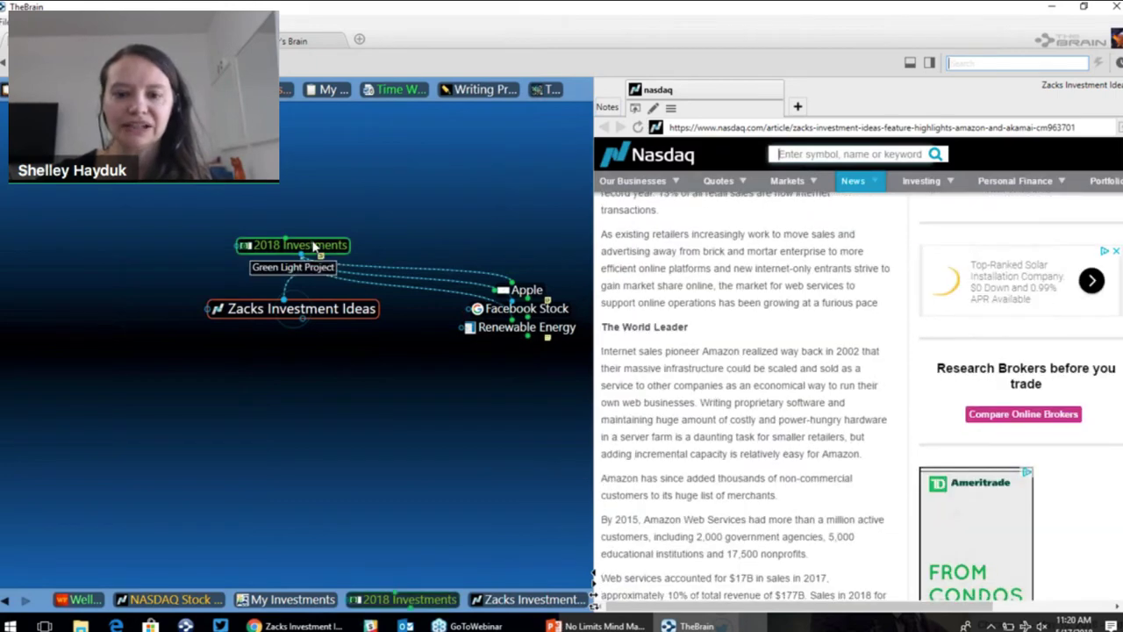
click(339, 270)
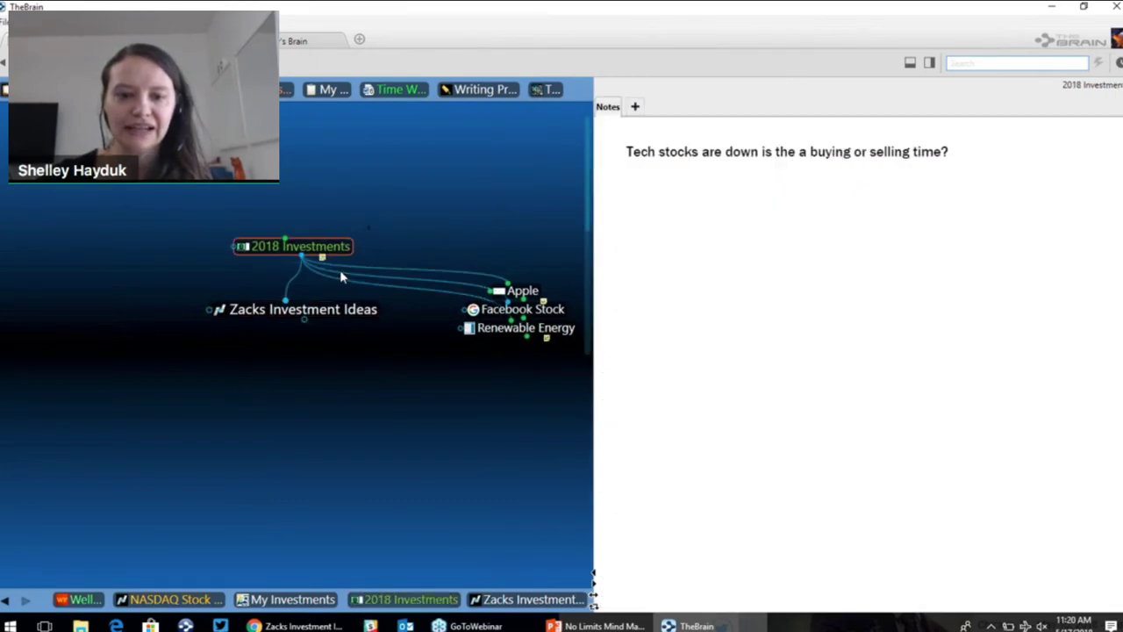
Switch to Chrome, open a new browser tab, and return the Zacks article's tab to the Investment Ideas news results.
click(295, 625)
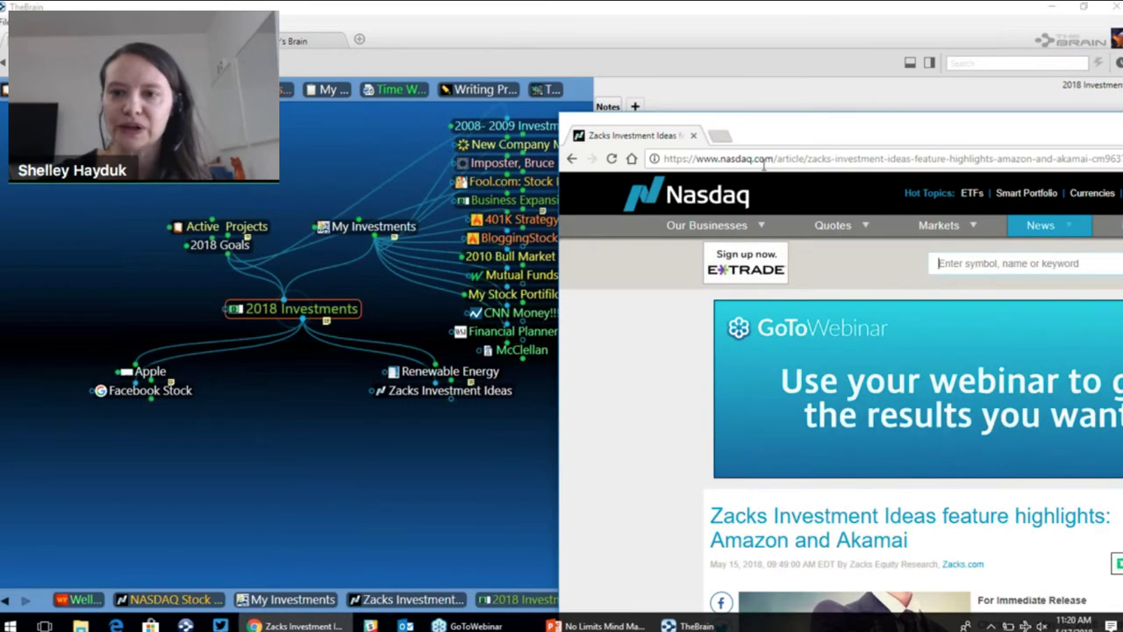
drag(757, 141, 526, 141)
key(ctrl+t)
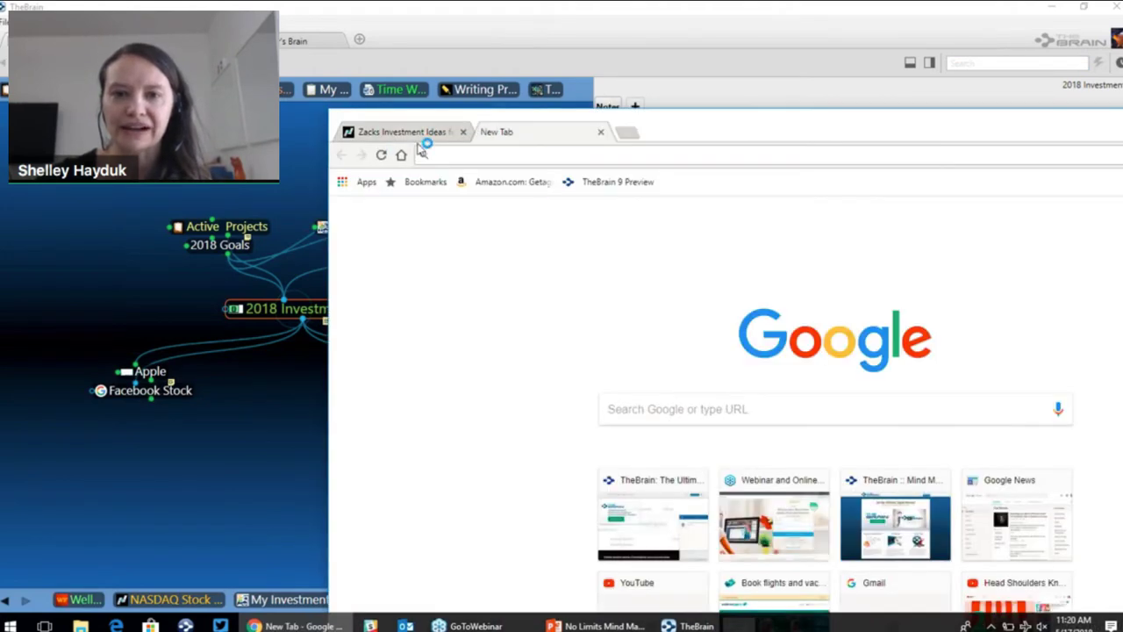
click(379, 132)
click(341, 155)
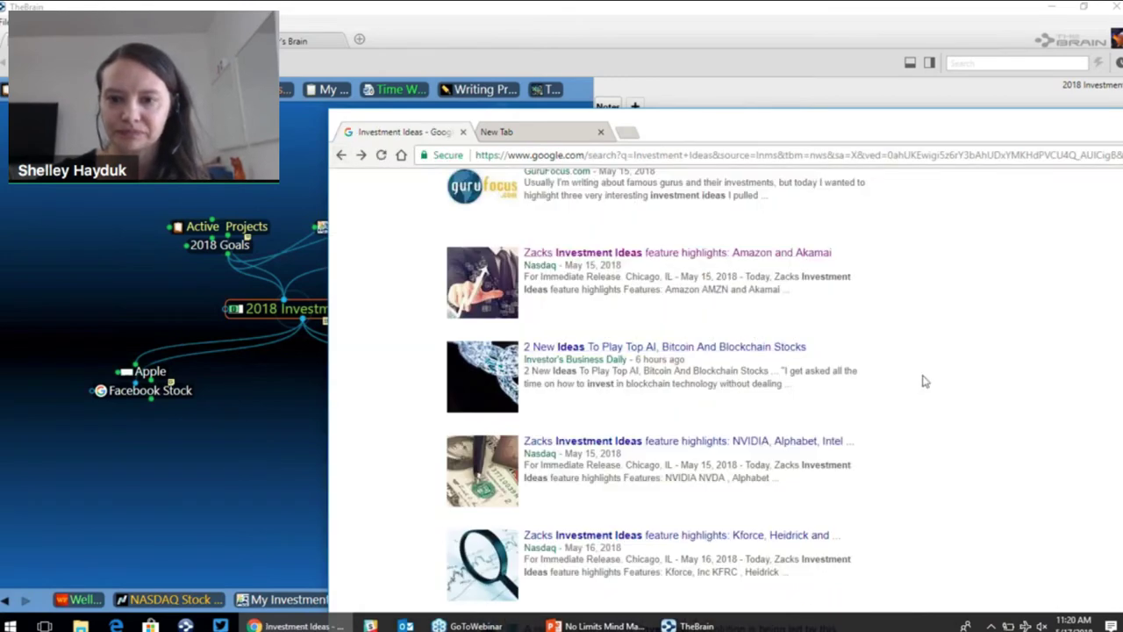
Browse the Investment Ideas news results and open The Sydney Morning Herald article "Where to go to get investment ideas".
scroll(941, 379, down, 4)
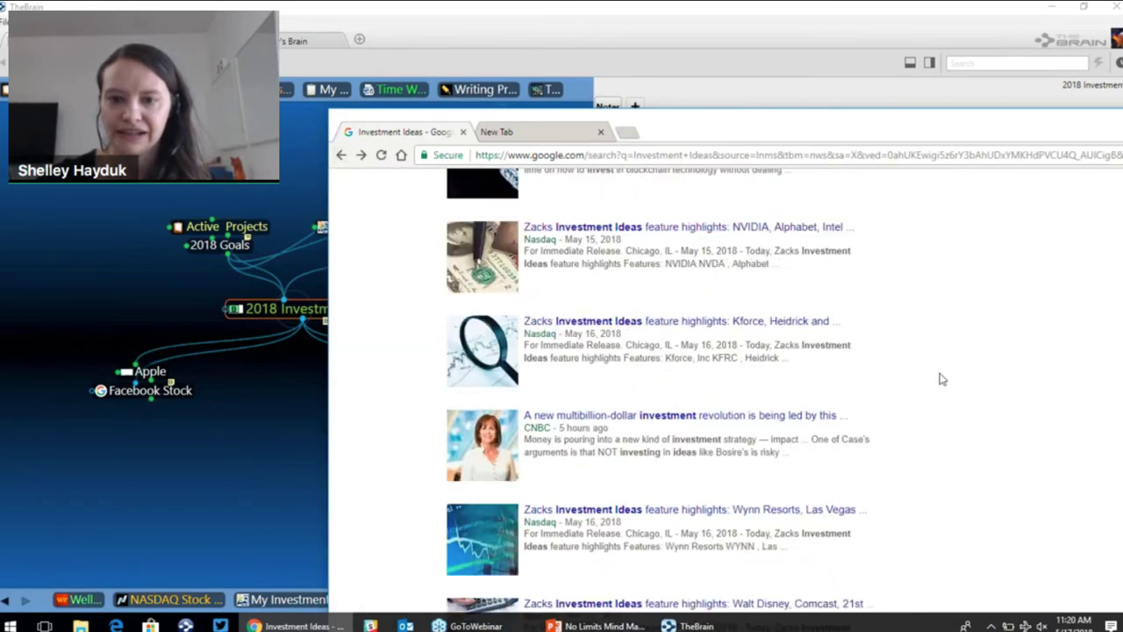
scroll(941, 379, down, 3)
scroll(973, 359, up, 1)
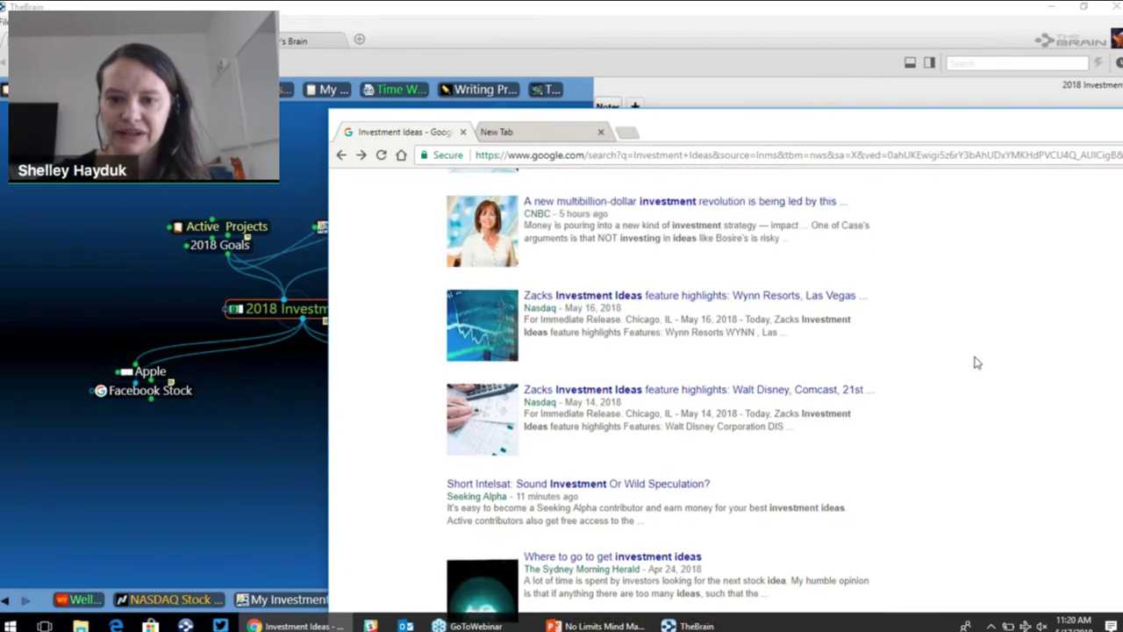
scroll(973, 359, down, 2)
scroll(975, 361, up, 3)
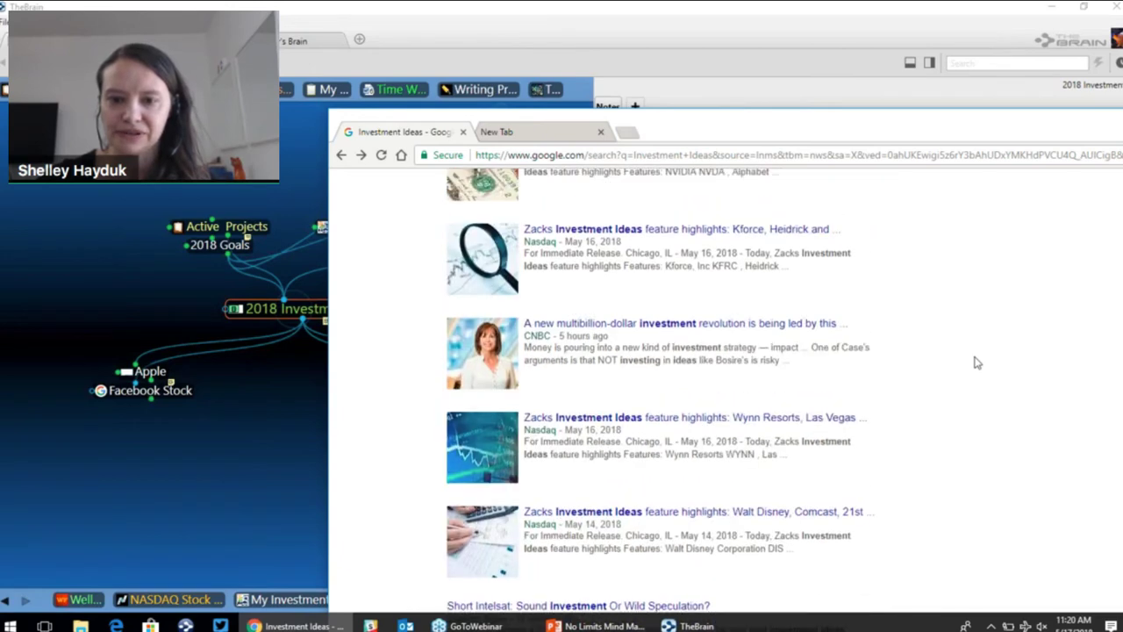
scroll(975, 361, down, 2)
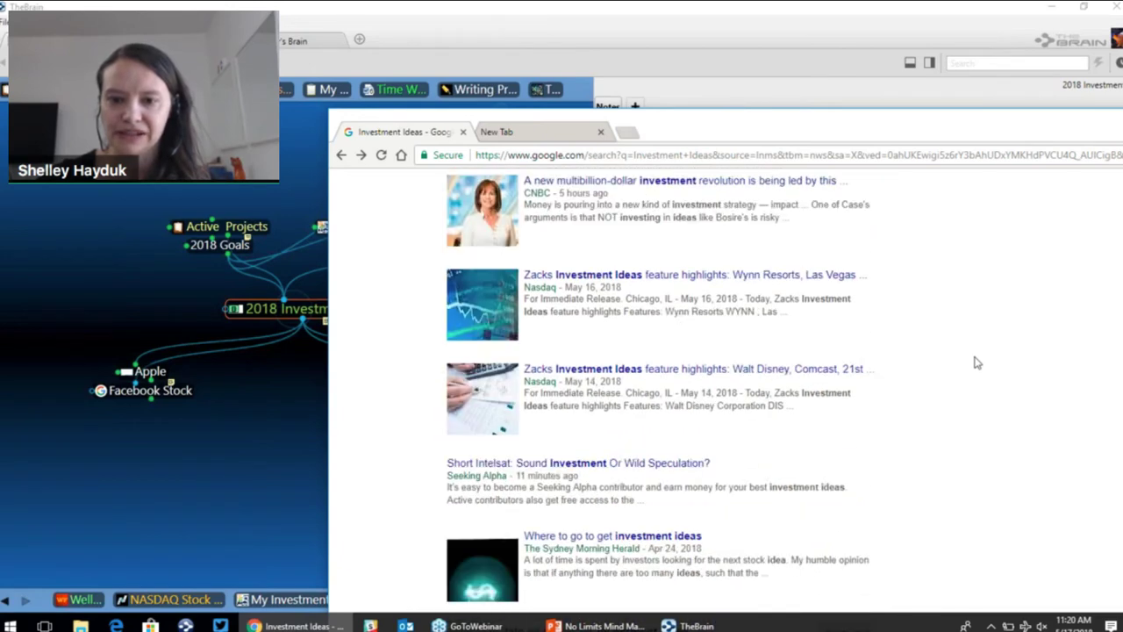
click(694, 539)
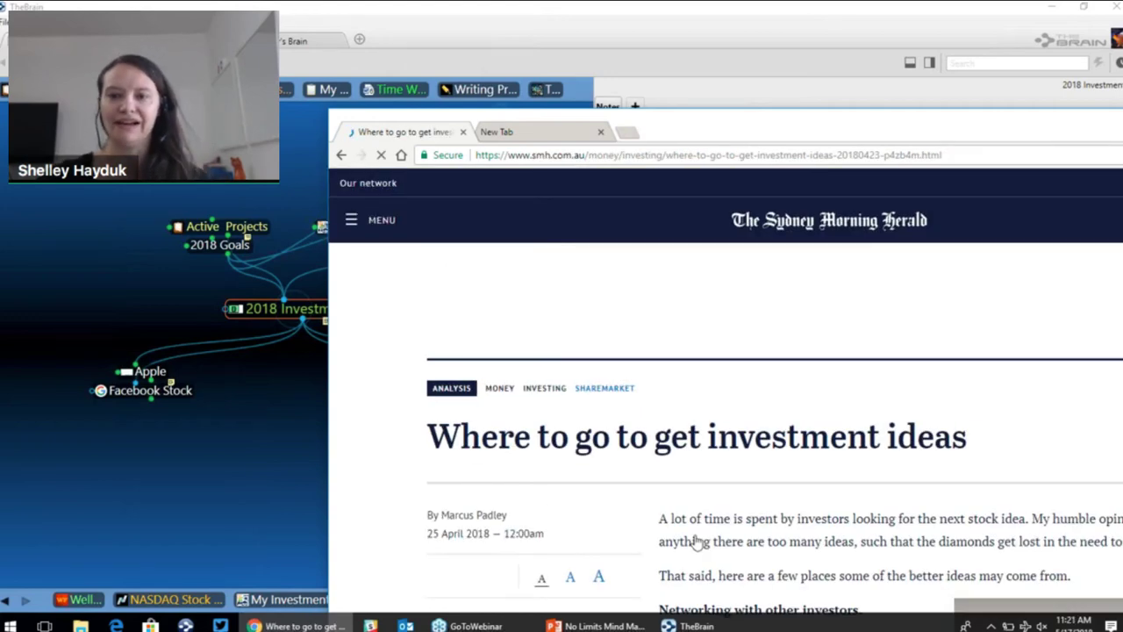
scroll(725, 518, down, 3)
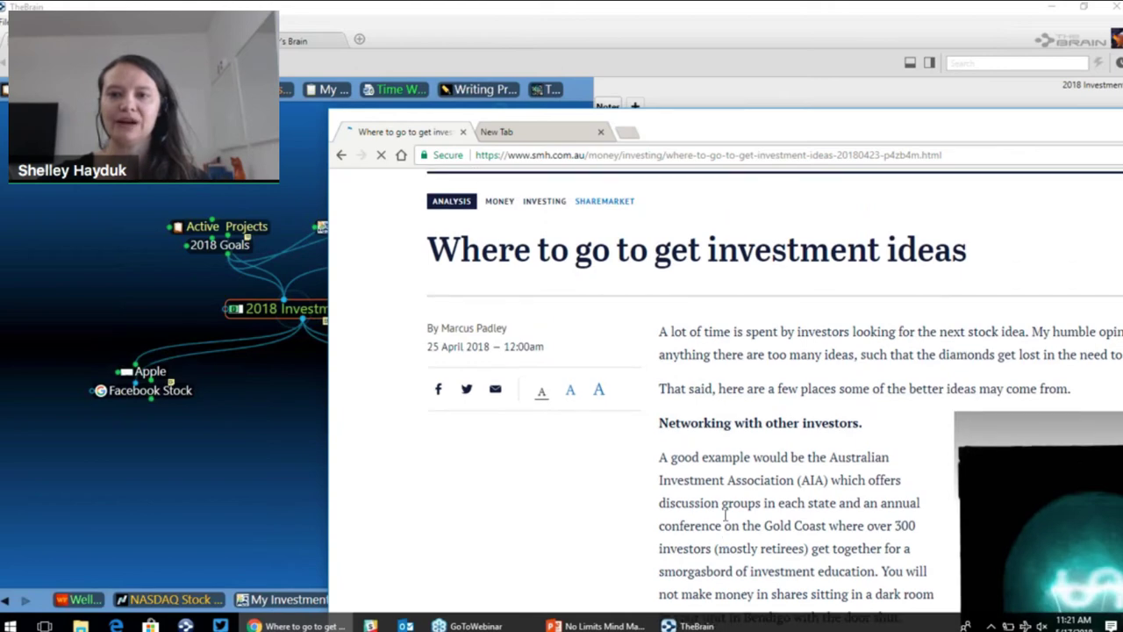
Capture the open Sydney Morning Herald article from the browser as a new child thought of 2018 Investments and return to TheBrain.
scroll(725, 518, up, 3)
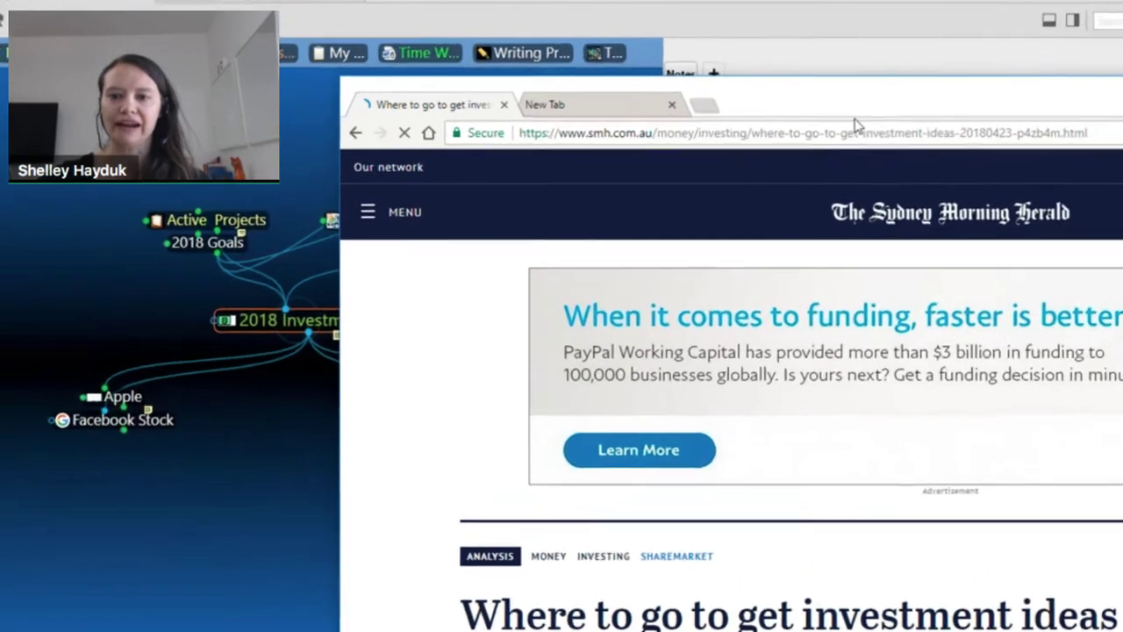
drag(856, 126, 732, 384)
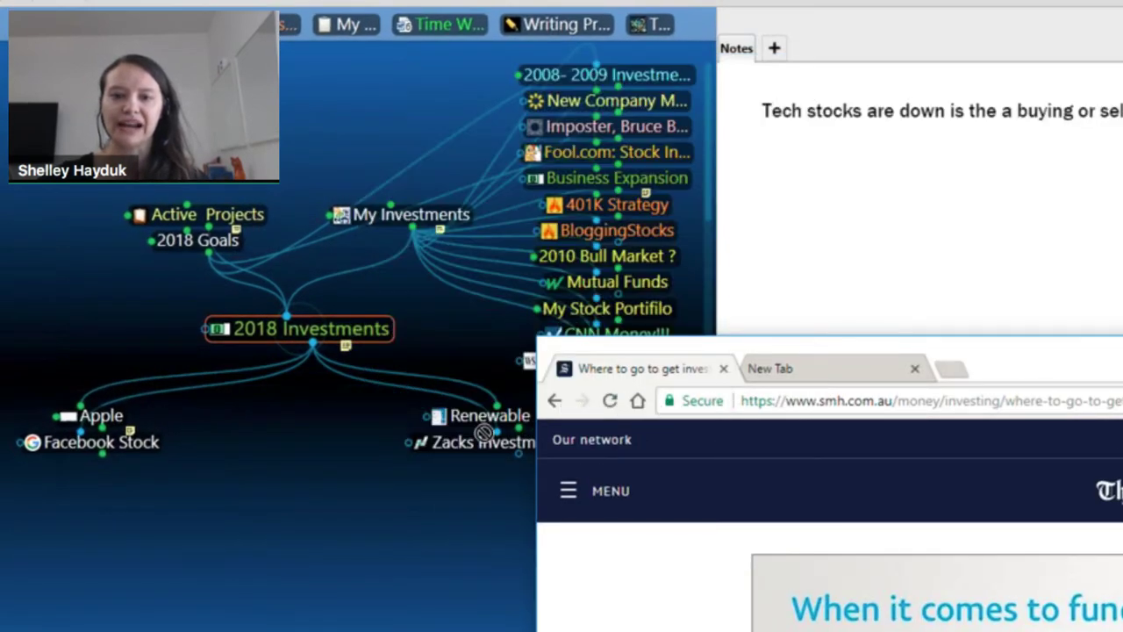
drag(482, 432, 300, 465)
click(342, 533)
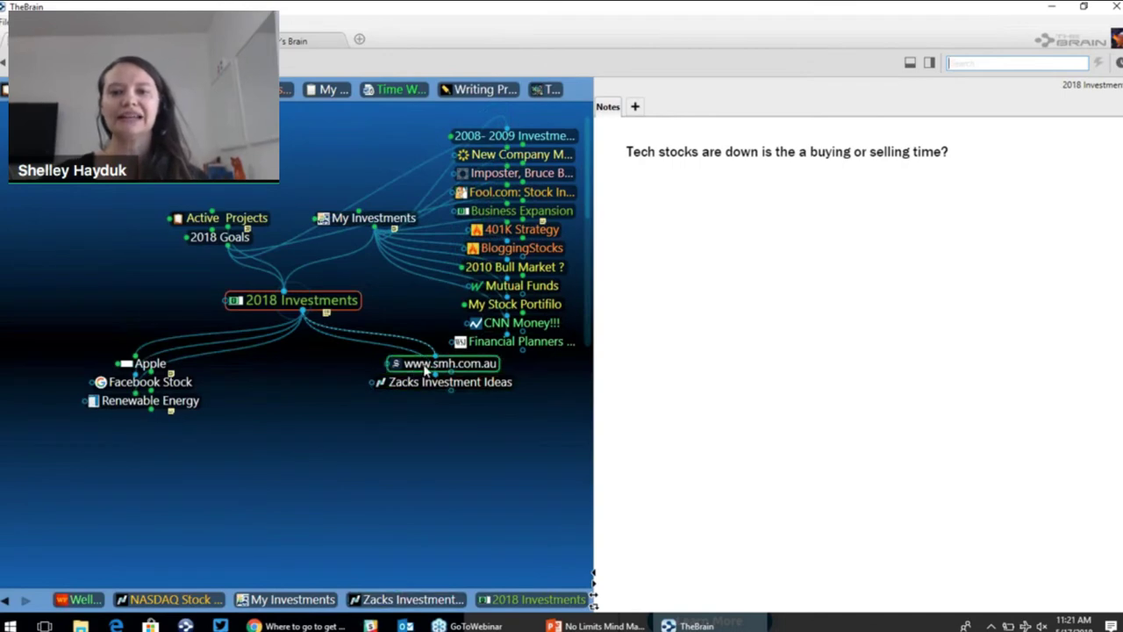
click(426, 364)
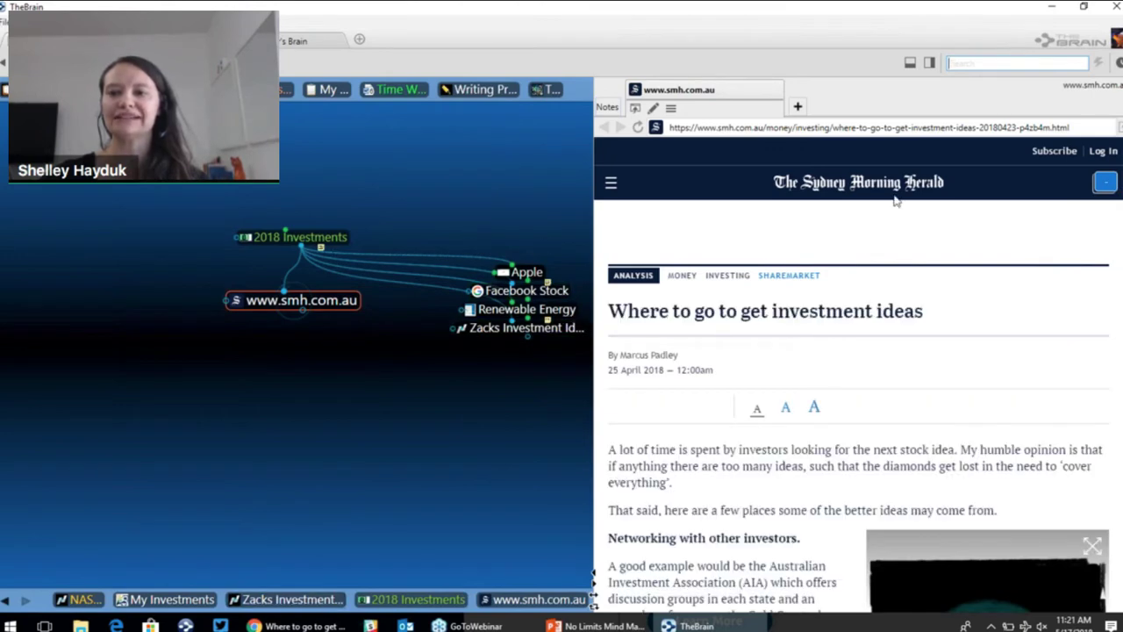
scroll(895, 201, down, 7)
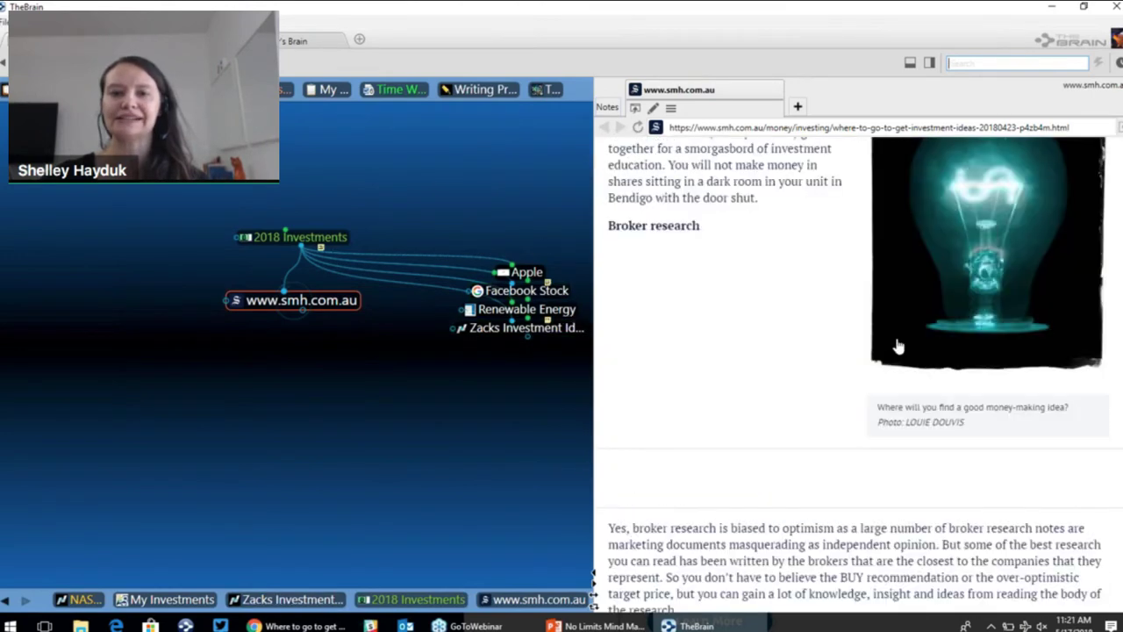
scroll(899, 346, up, 7)
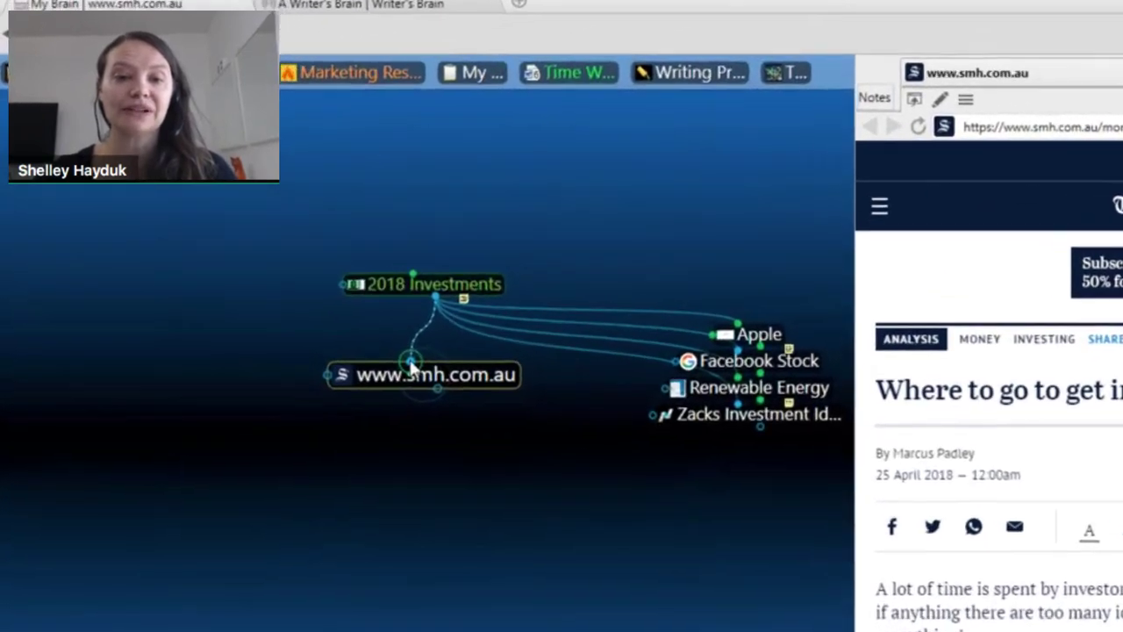
drag(411, 365, 295, 239)
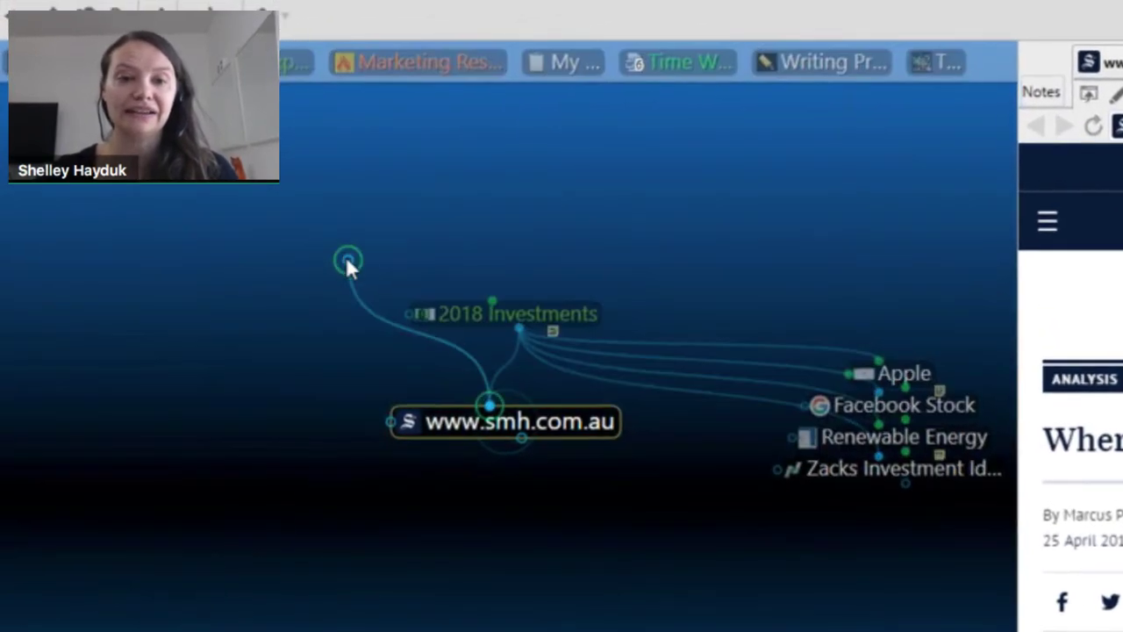
text(to)
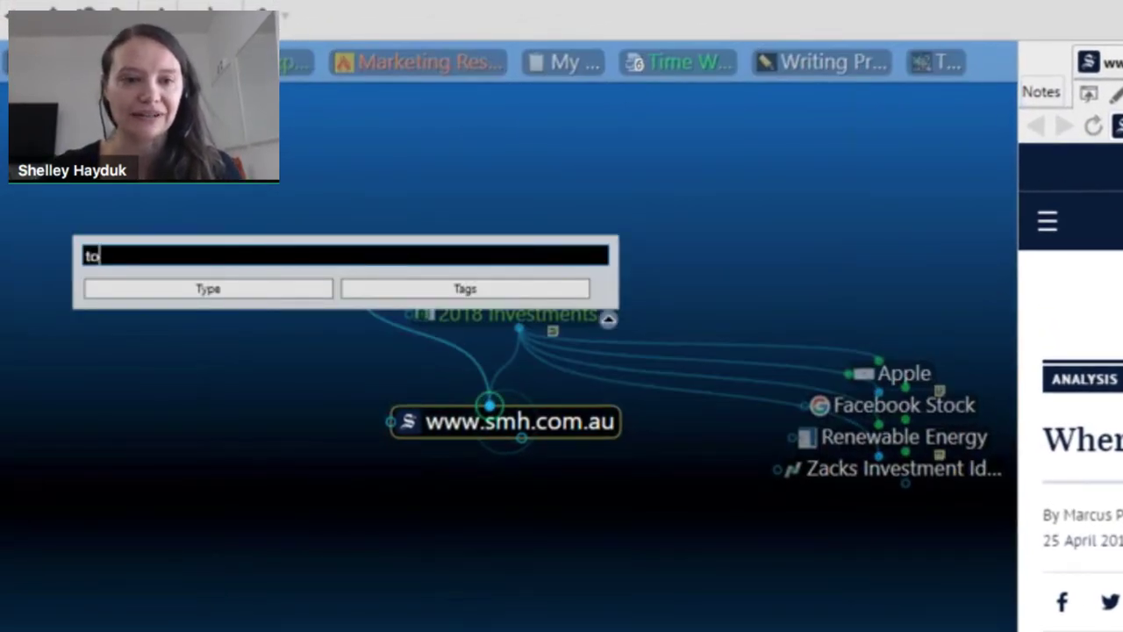
text( rea)
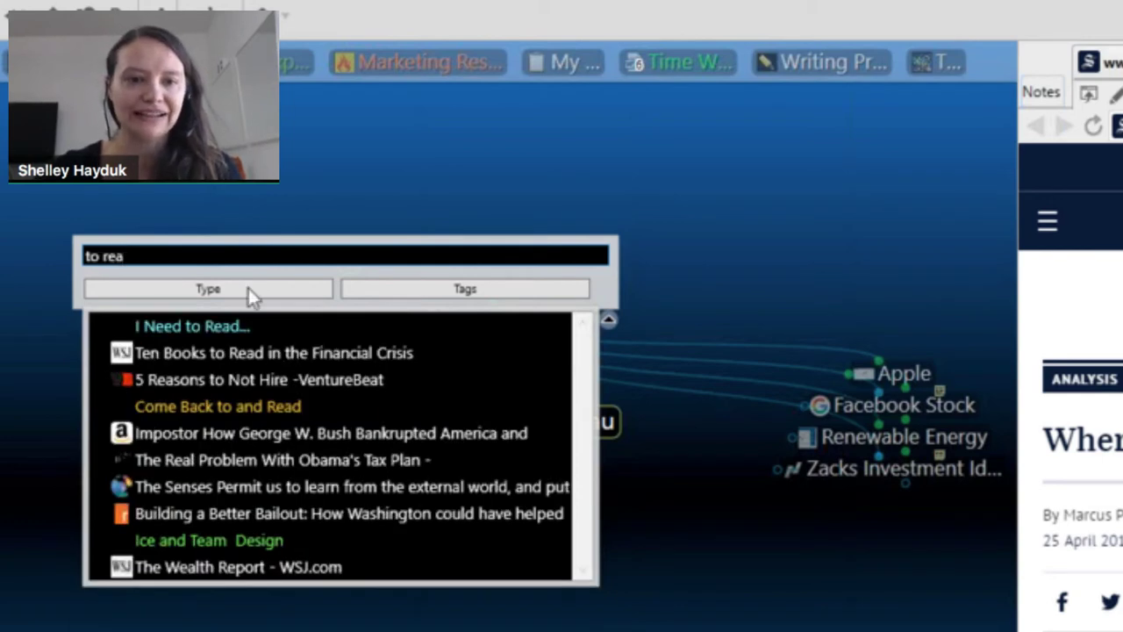
click(224, 329)
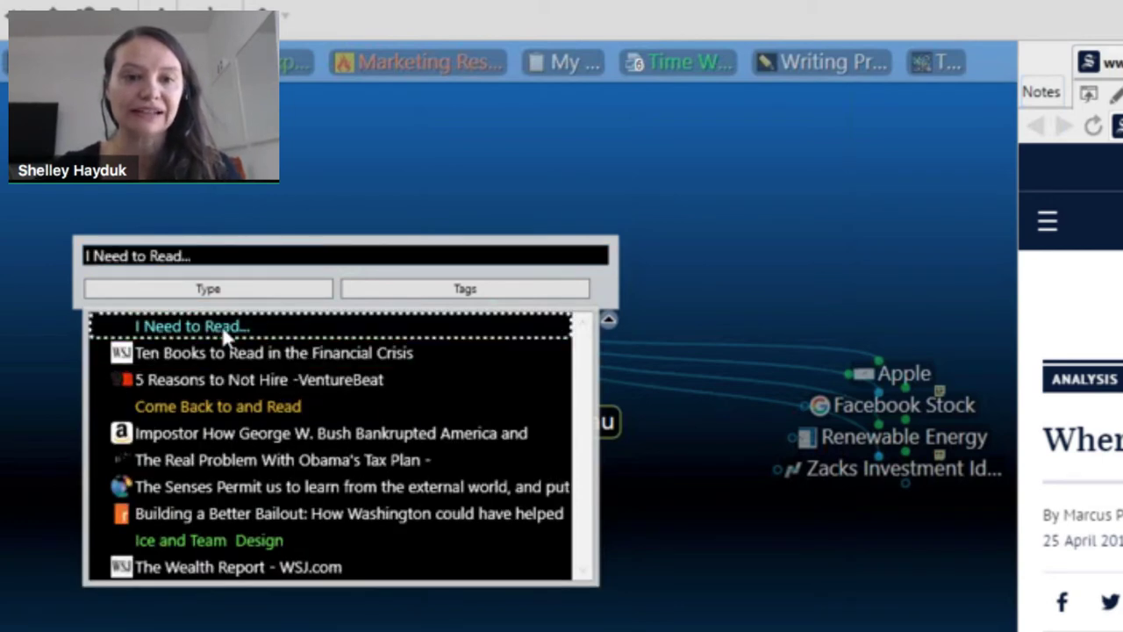
click(223, 329)
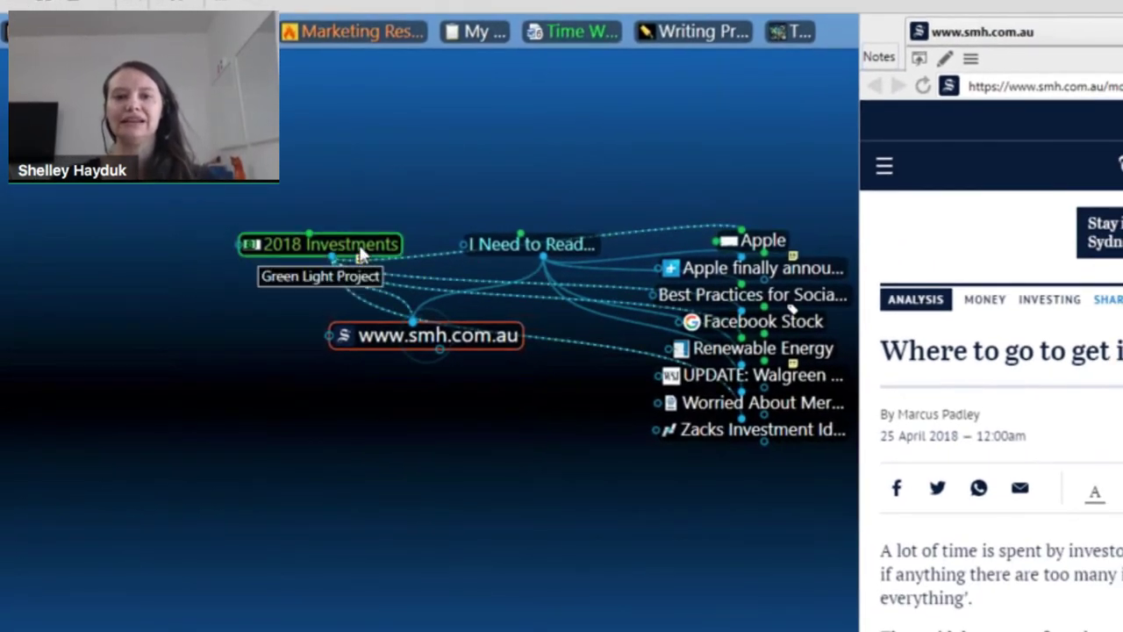
click(360, 255)
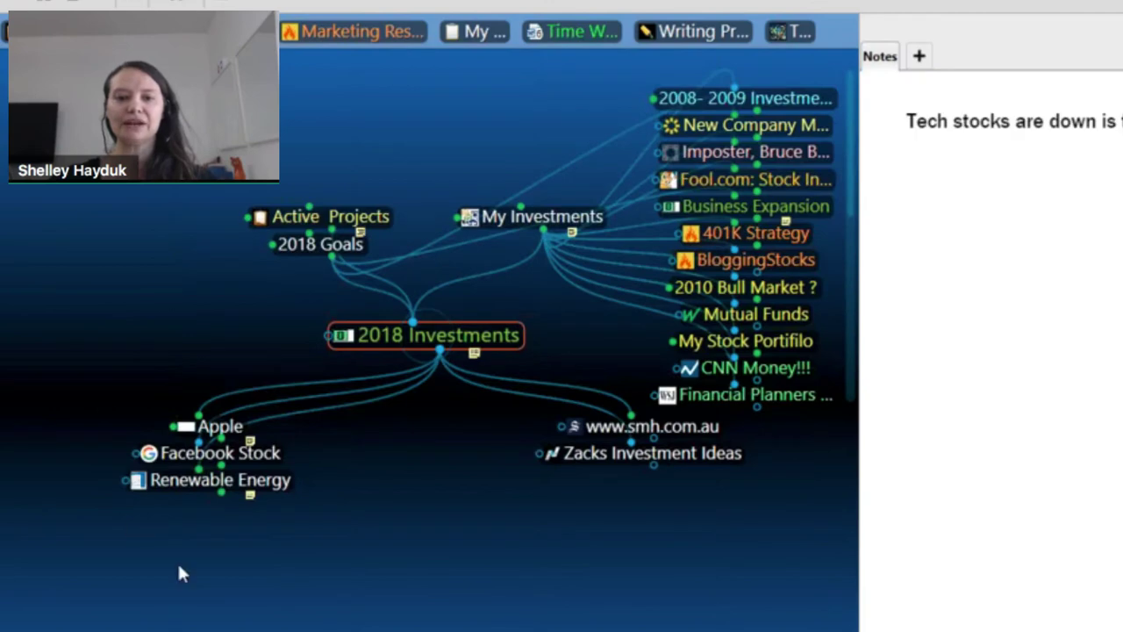
click(654, 426)
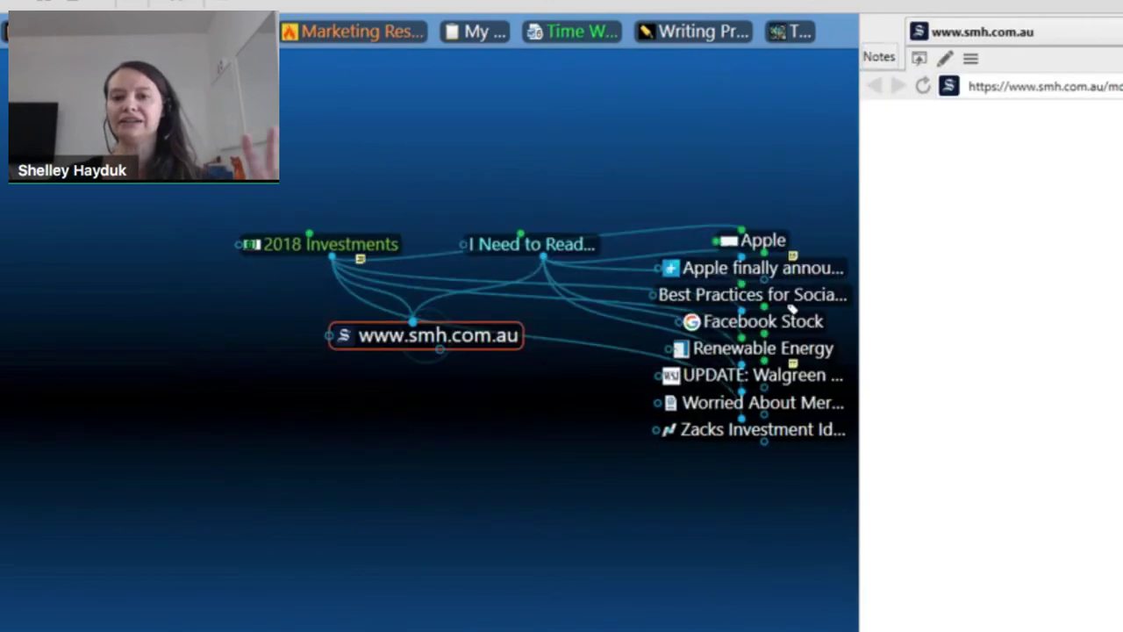
click(579, 245)
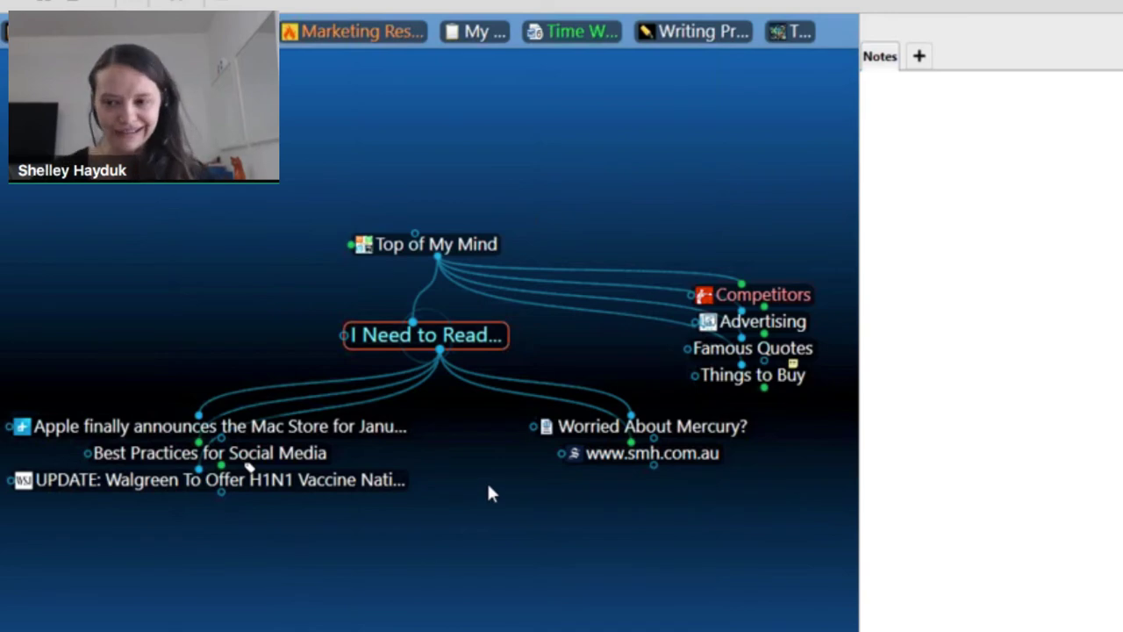
Browse from I Need to Read... through Top of My Mind and My Brain to the Things to Buy thought.
click(453, 248)
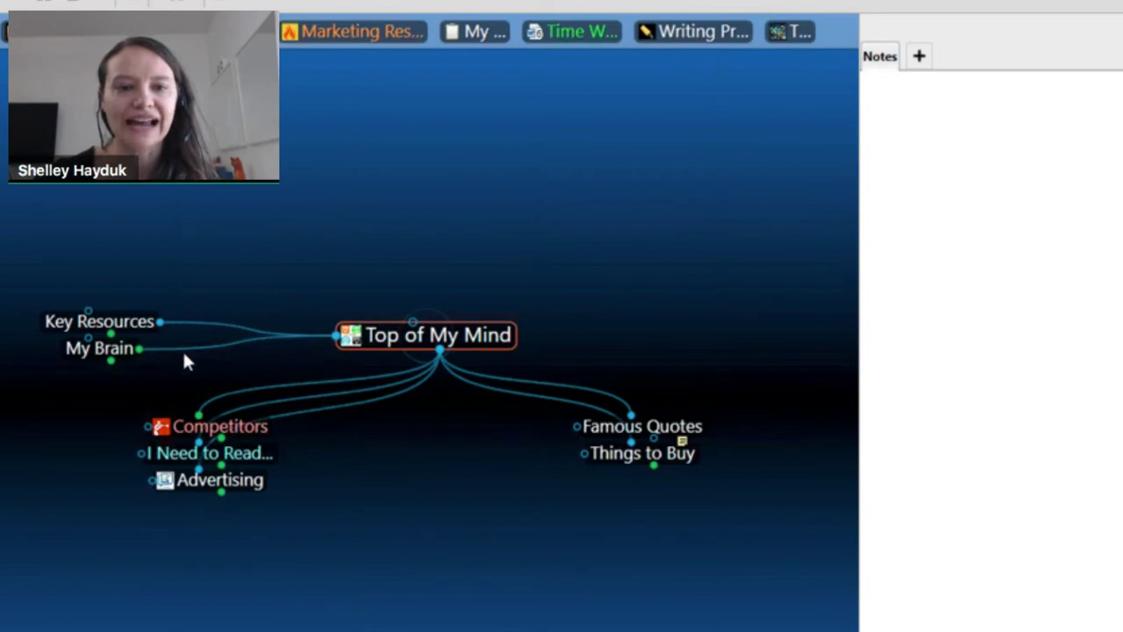
click(114, 347)
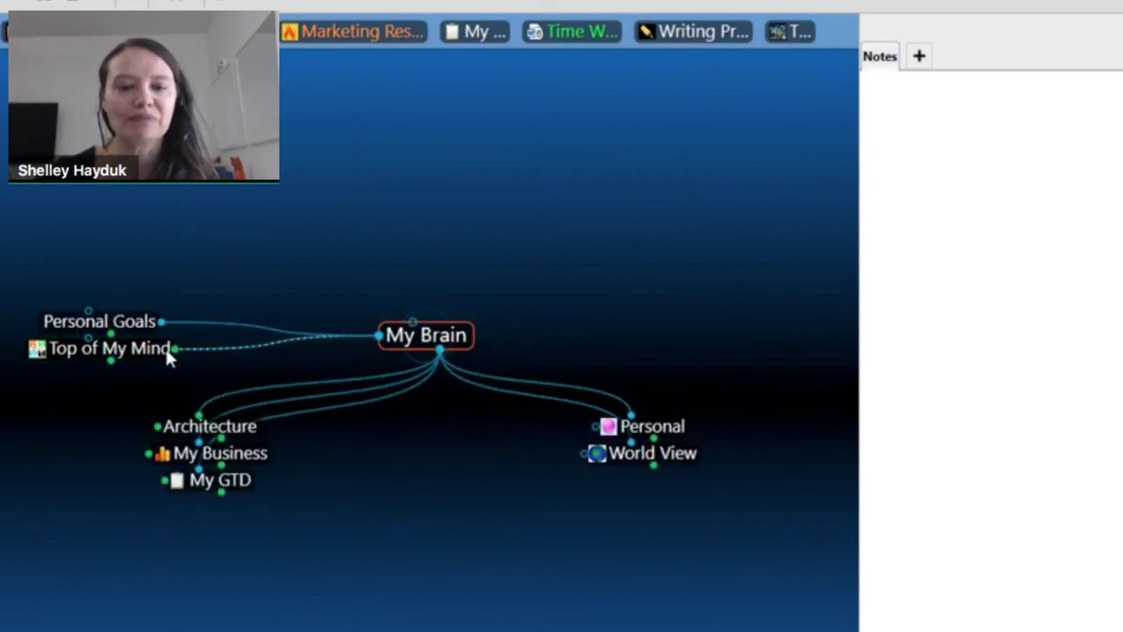
click(167, 349)
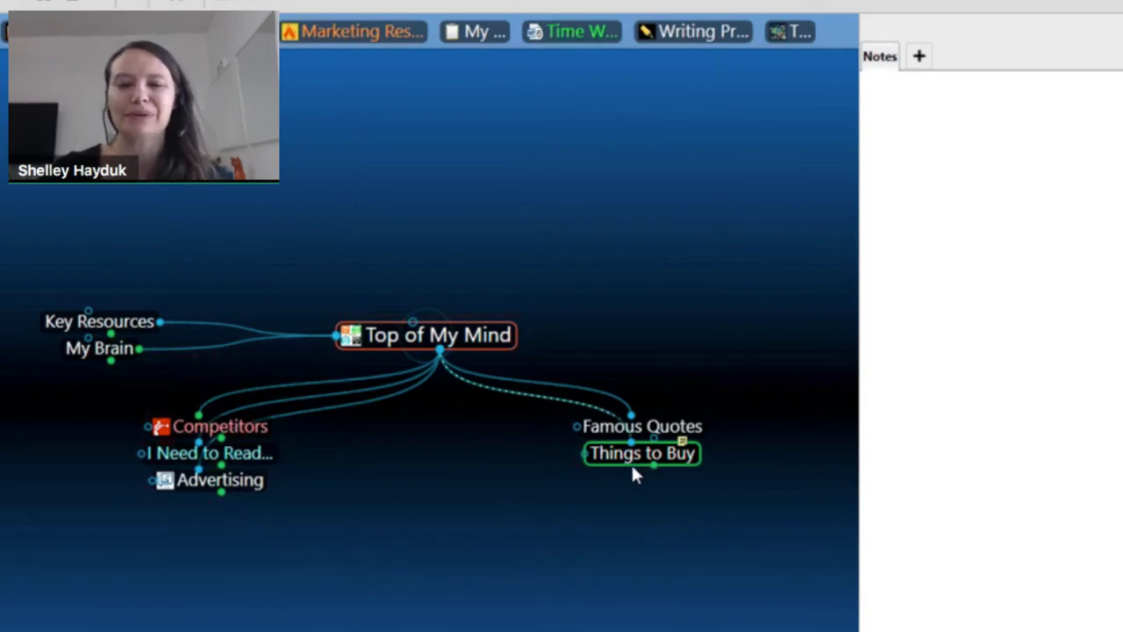
click(653, 464)
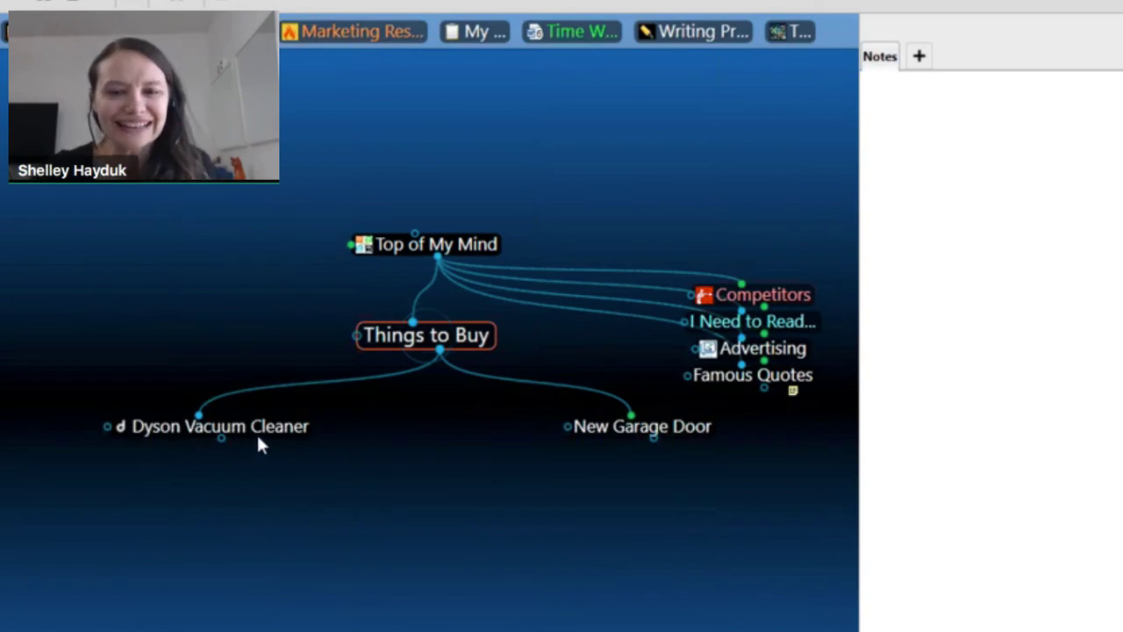
mouse_move(287, 438)
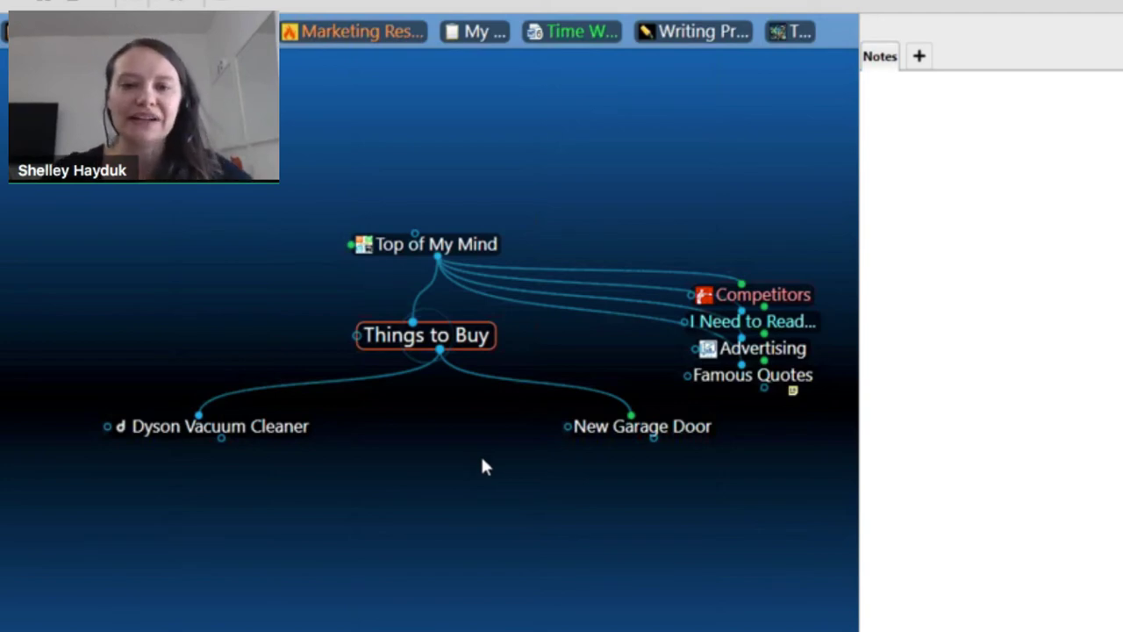
click(474, 246)
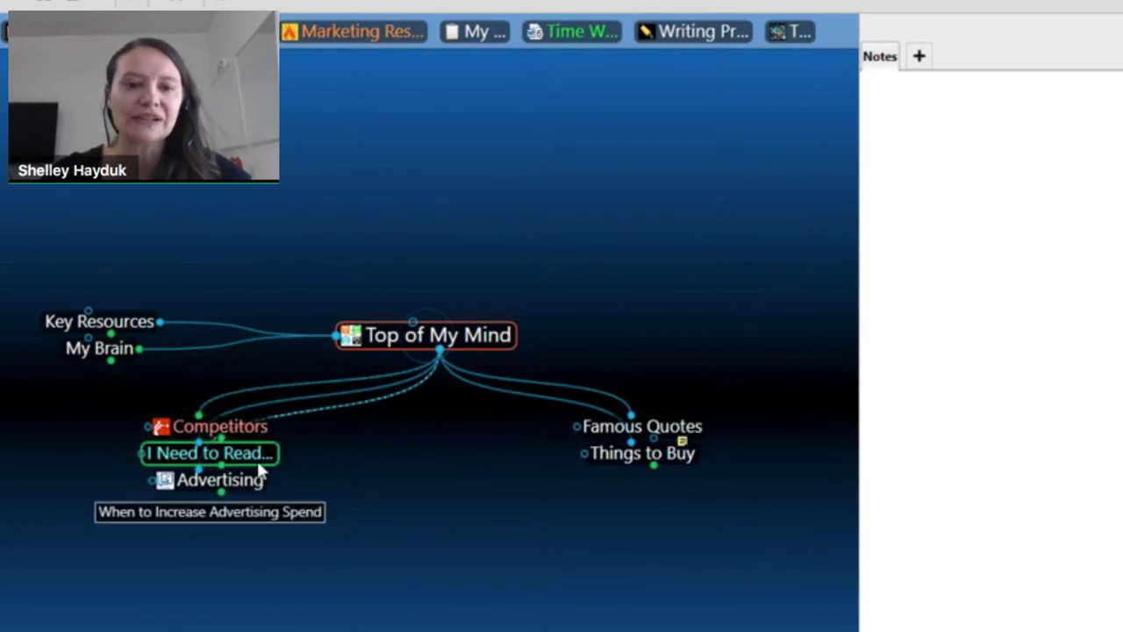
click(255, 456)
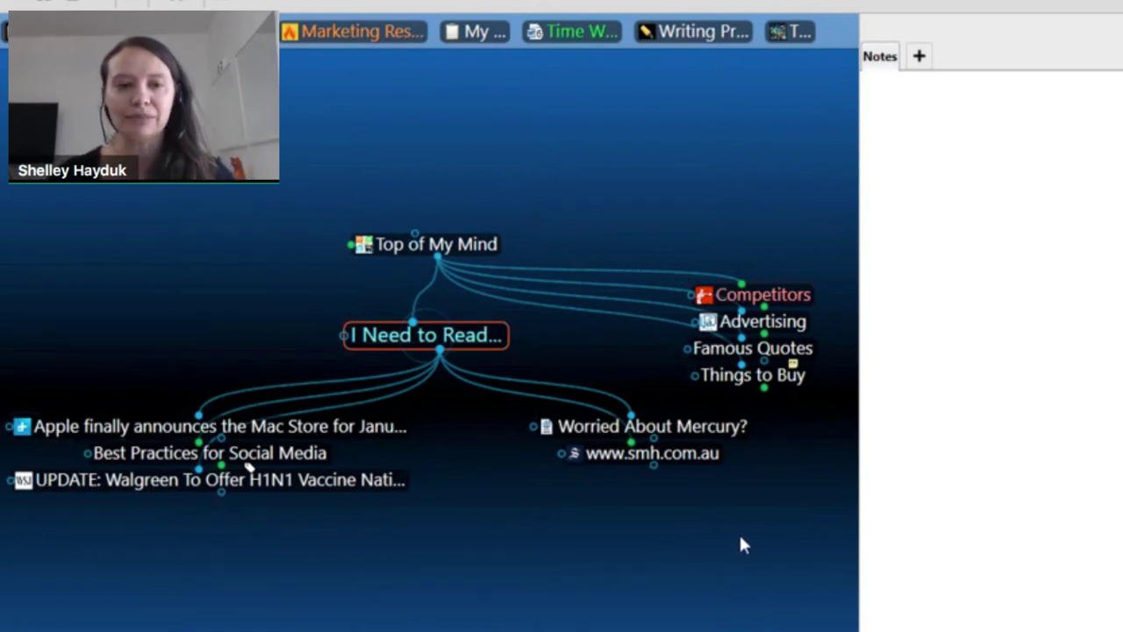
click(678, 454)
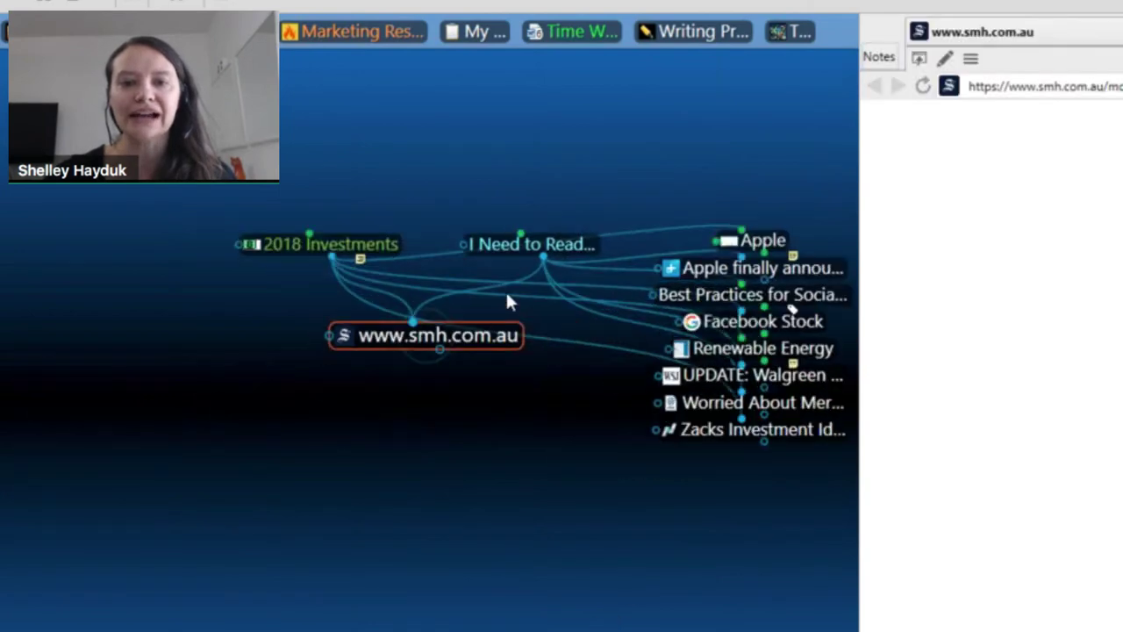
click(505, 286)
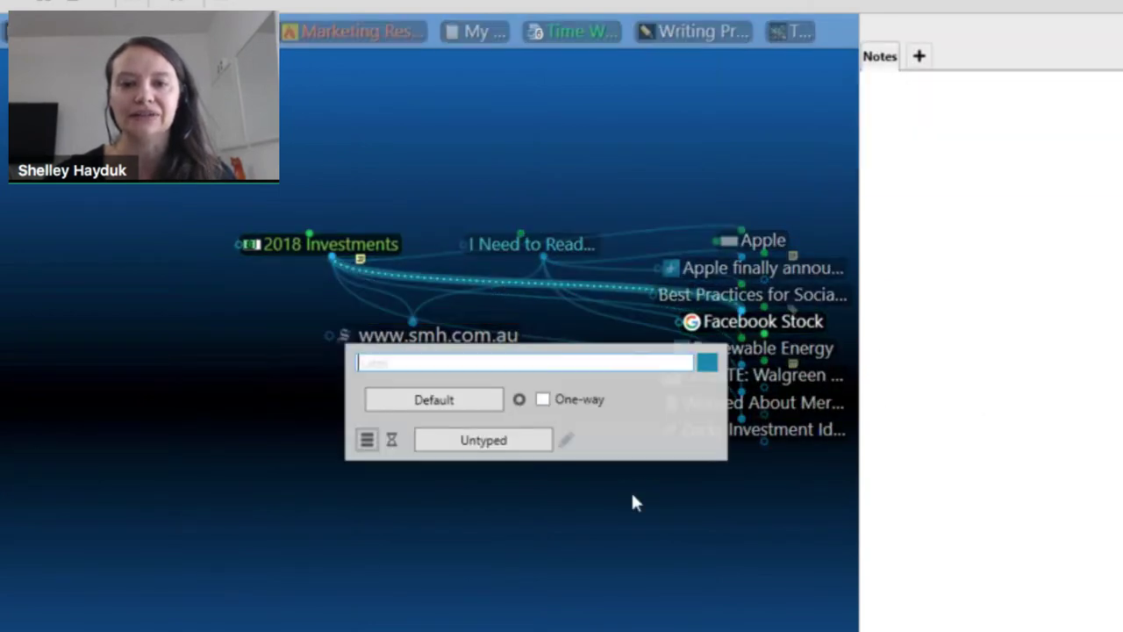
click(447, 311)
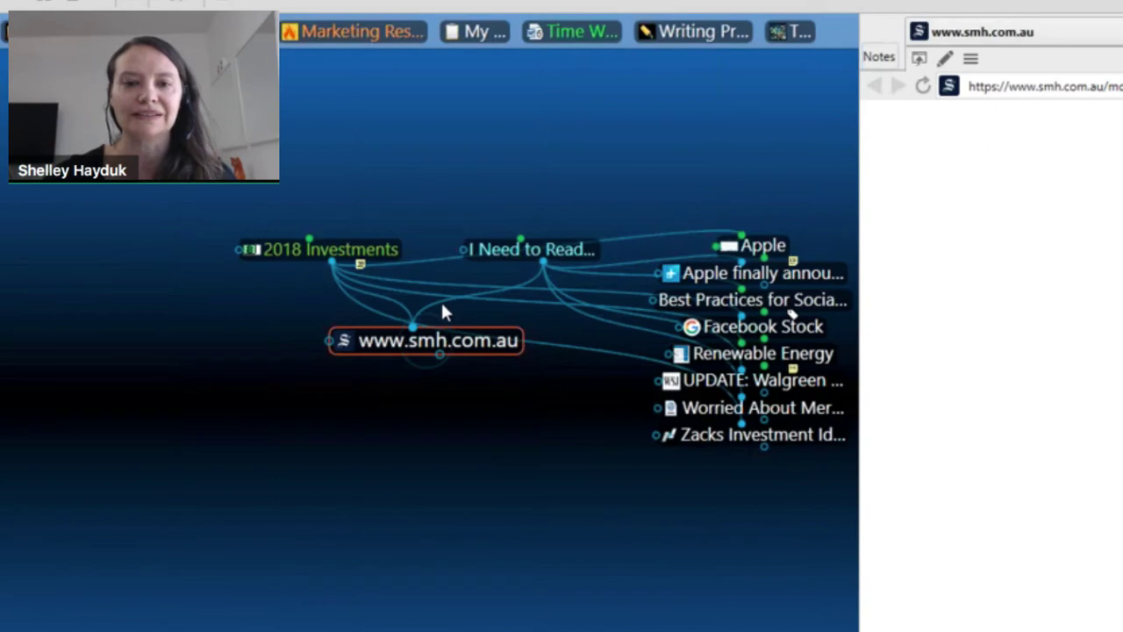
click(442, 303)
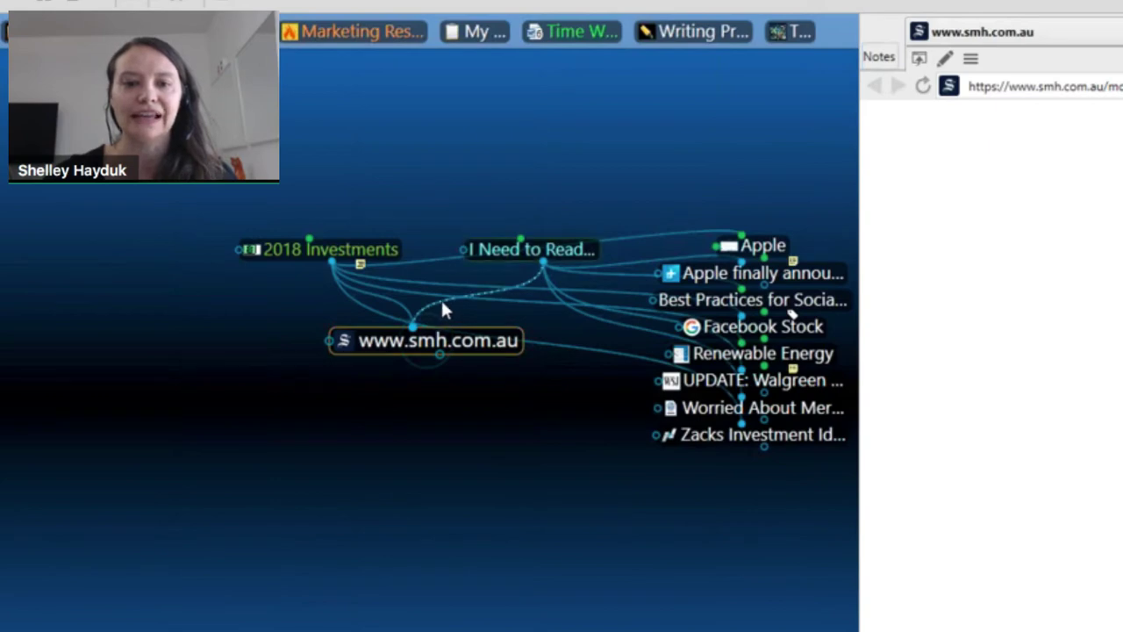
click(488, 138)
Return to the 2018 Investments thought and widen the mind map pane.
click(373, 247)
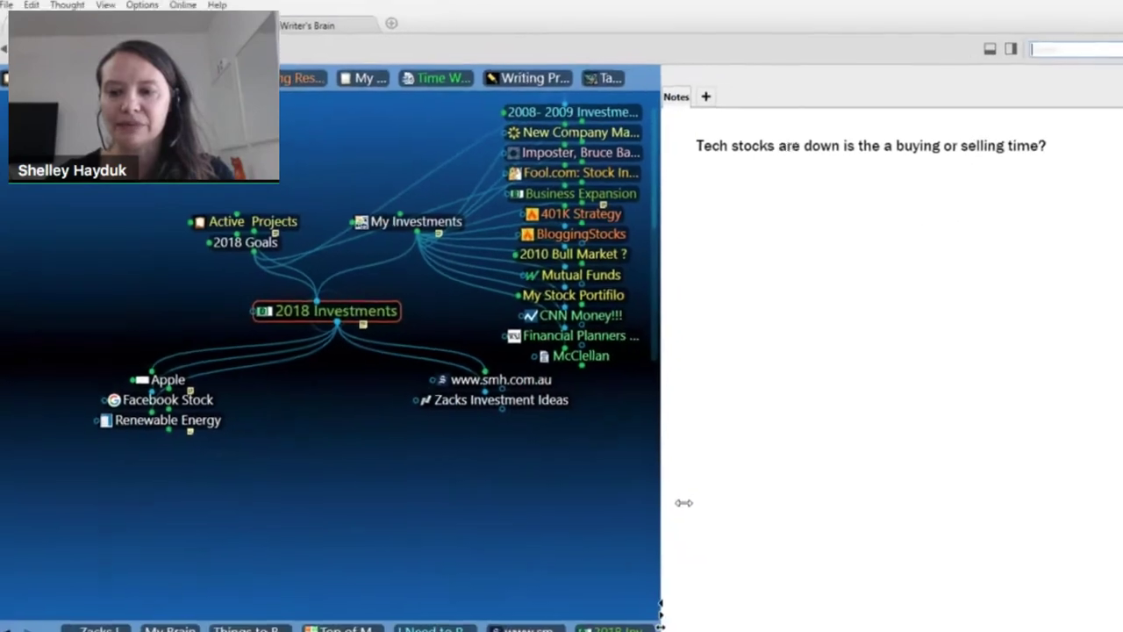
drag(684, 503, 693, 477)
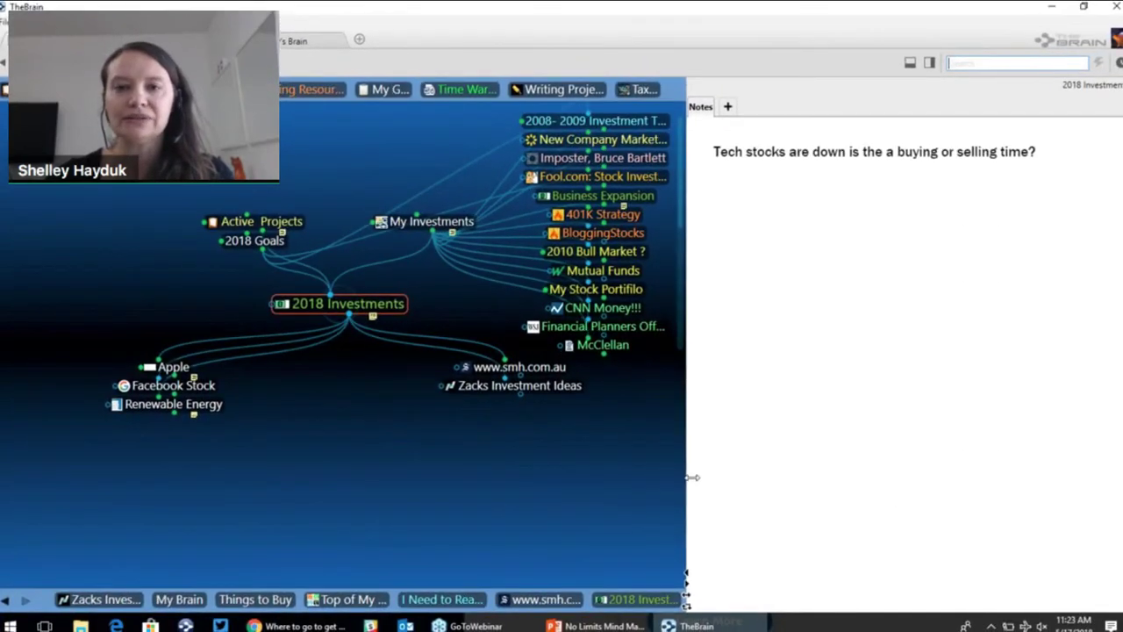
Open the Operations folder from the desktop and arrange its narrowed window beside a reduced TheBrain window.
click(1087, 8)
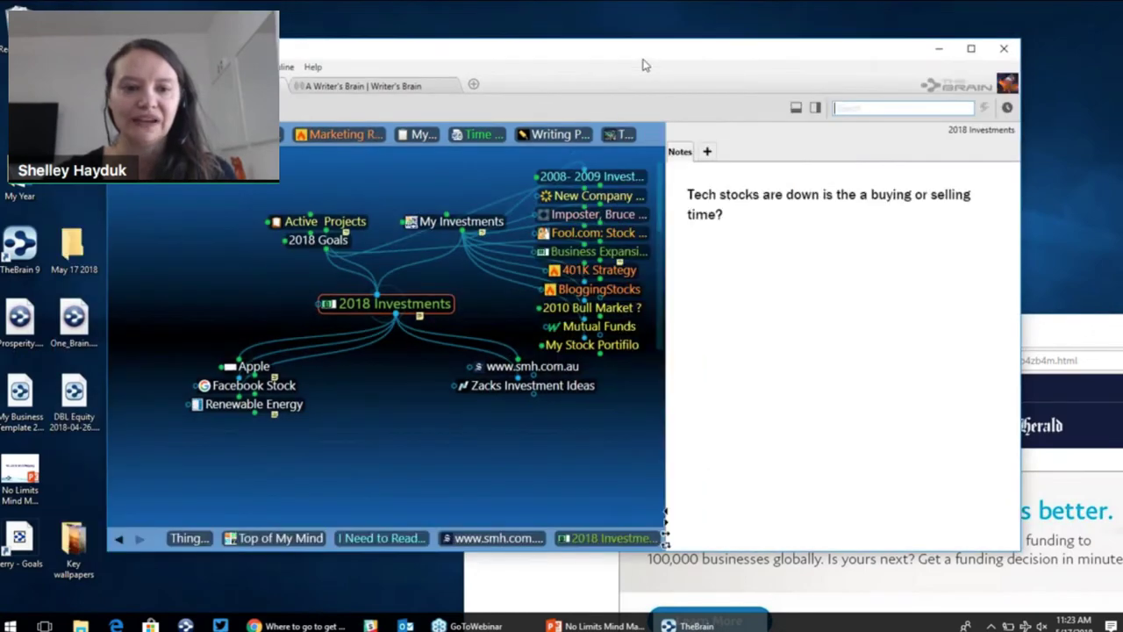
drag(645, 65, 804, 46)
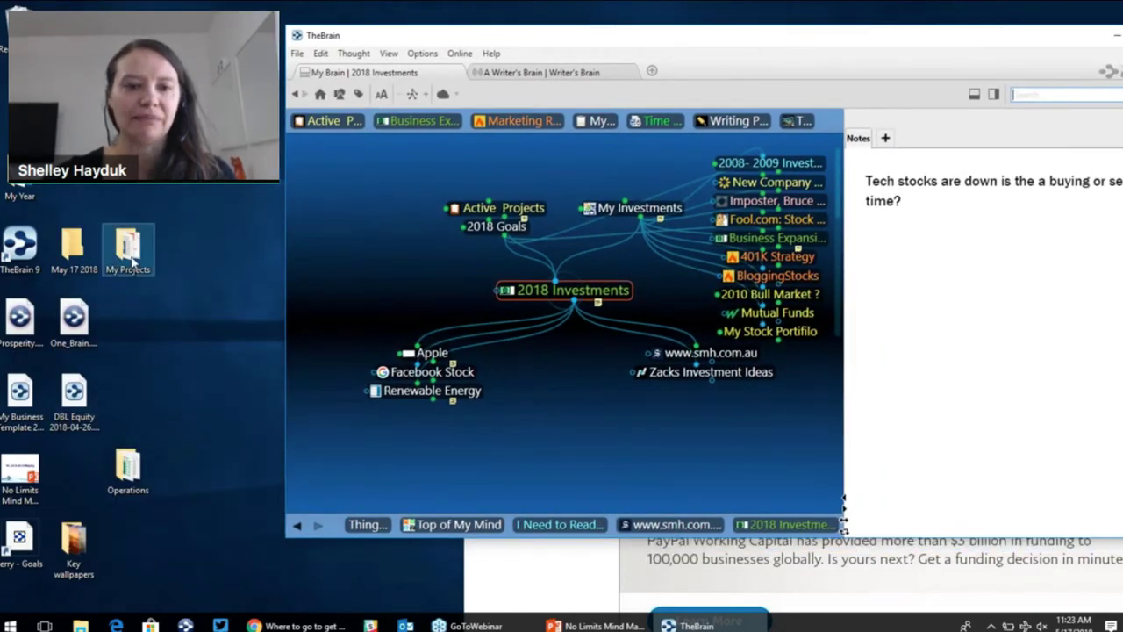
click(126, 462)
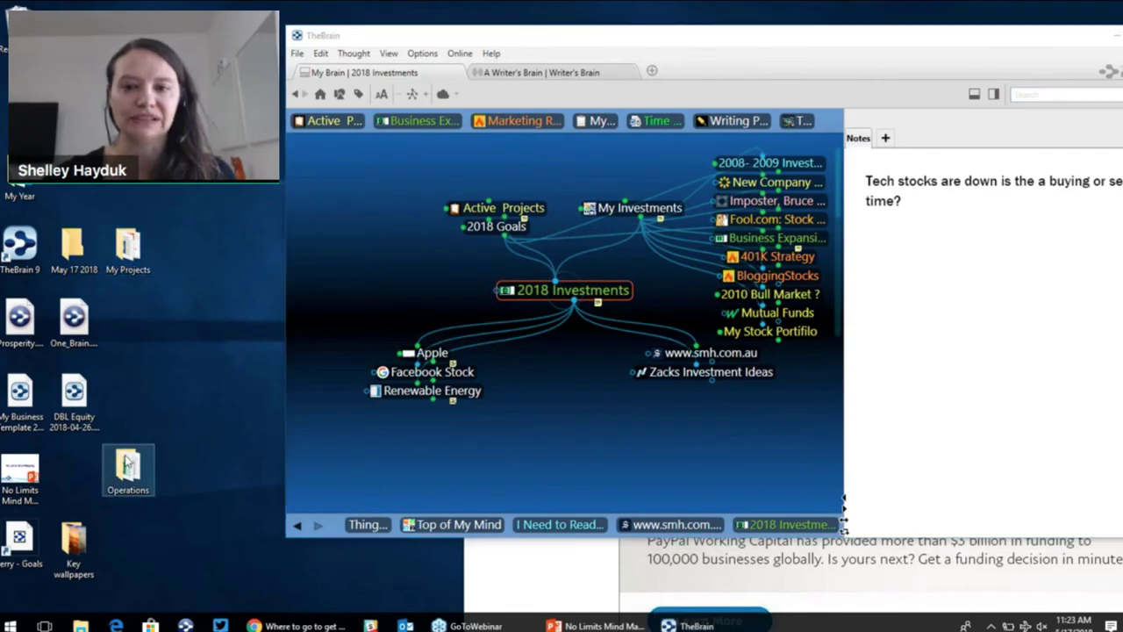
double_click(125, 462)
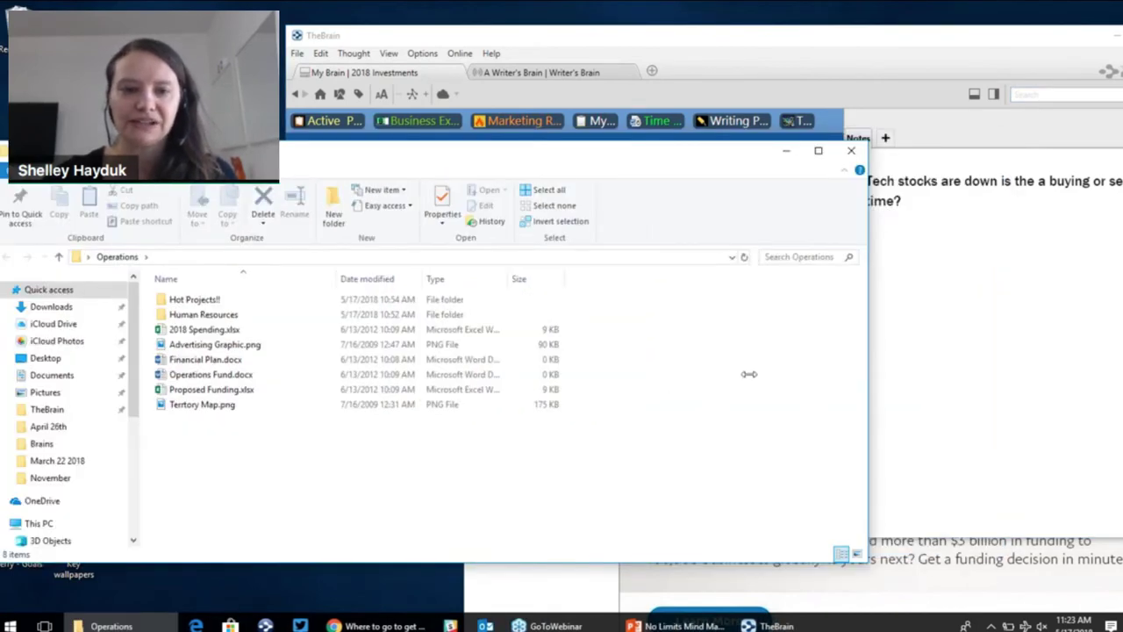
drag(749, 374, 437, 373)
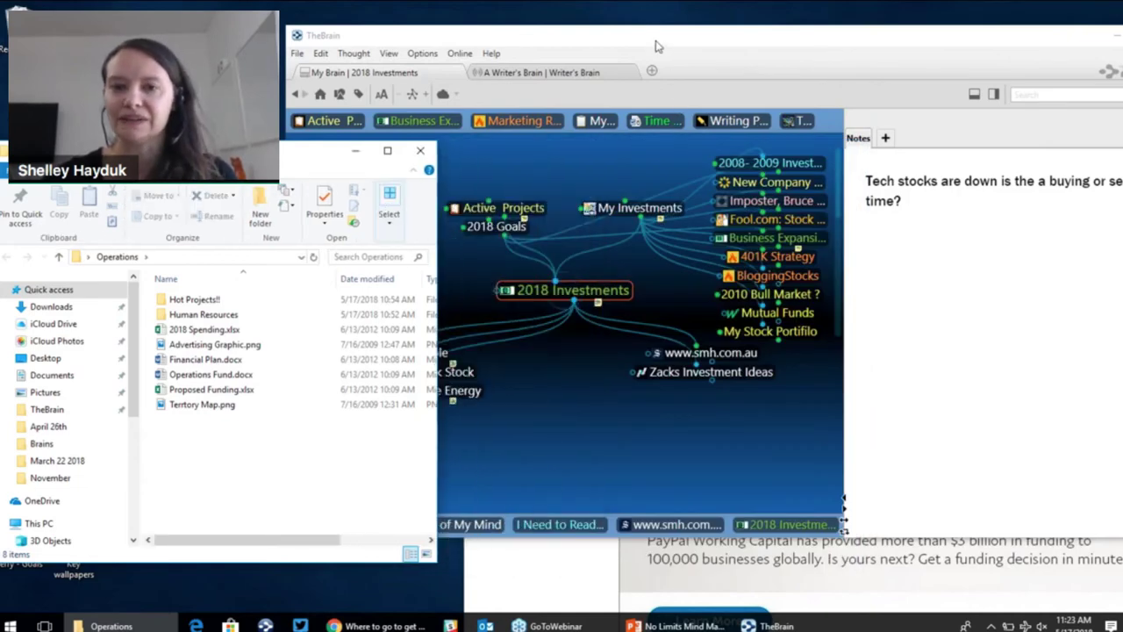
drag(659, 45, 687, 48)
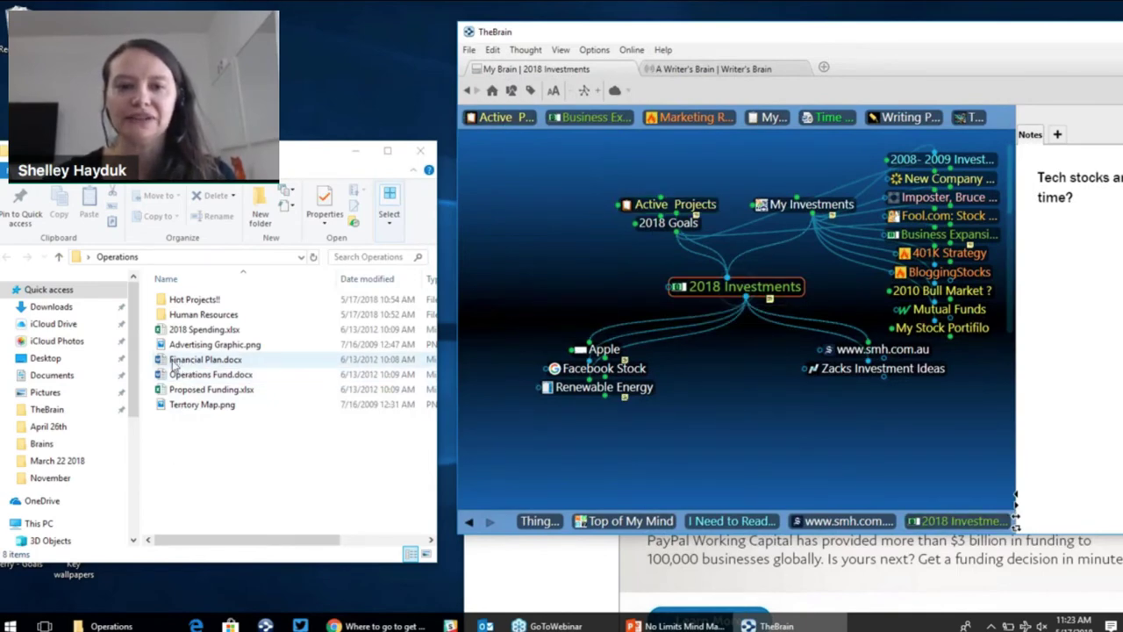
Add Financial Plan.docx from the Operations folder as a child thought of 2018 Investments and shift the TheBrain window back over the folder.
drag(174, 365, 720, 432)
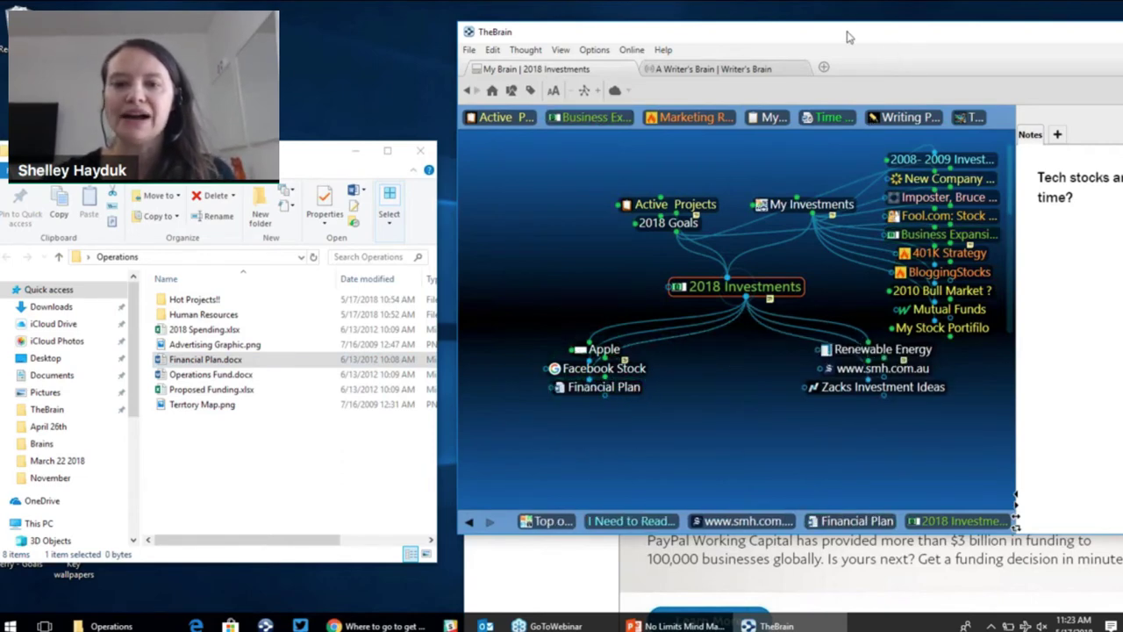
drag(847, 37, 669, 28)
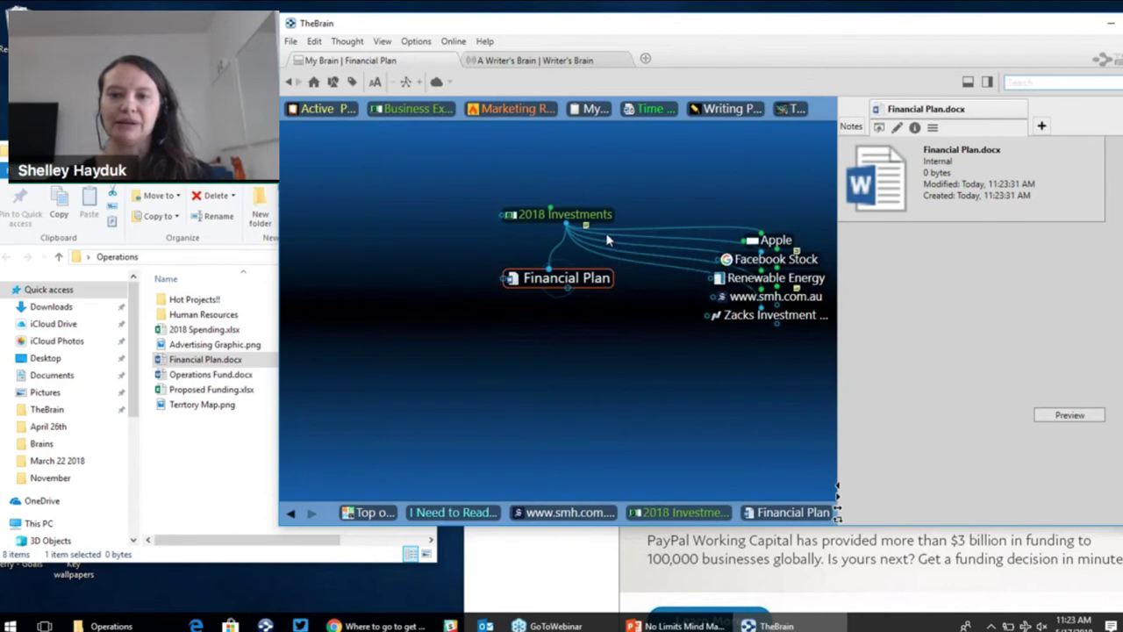
Return to the 2018 Investments thought and close the Operations folder window.
click(566, 214)
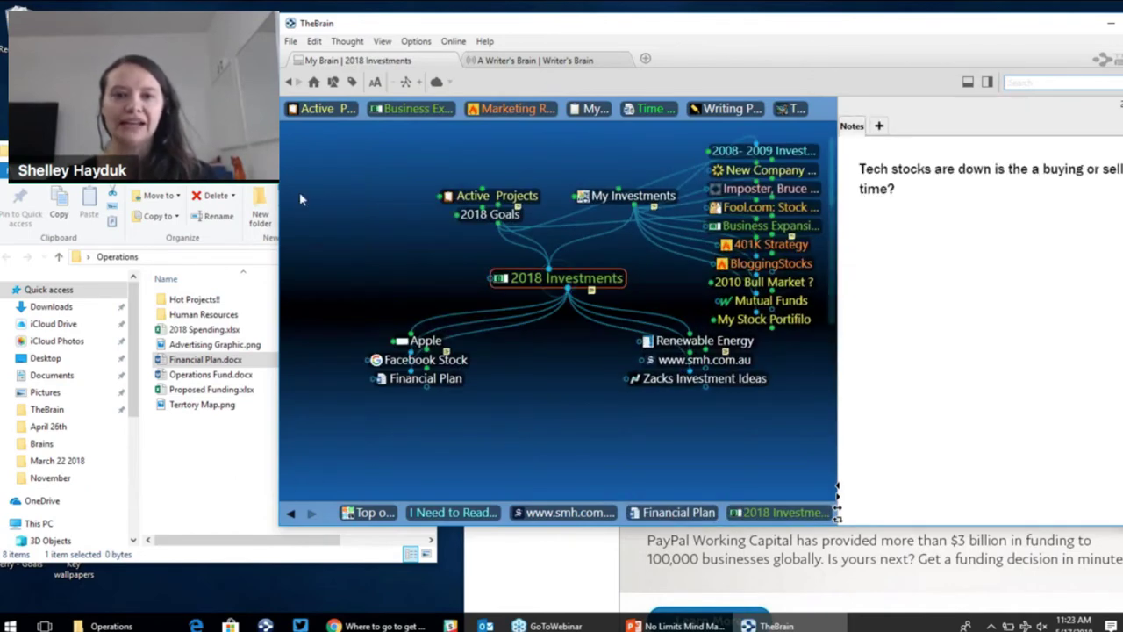
drag(276, 166, 341, 193)
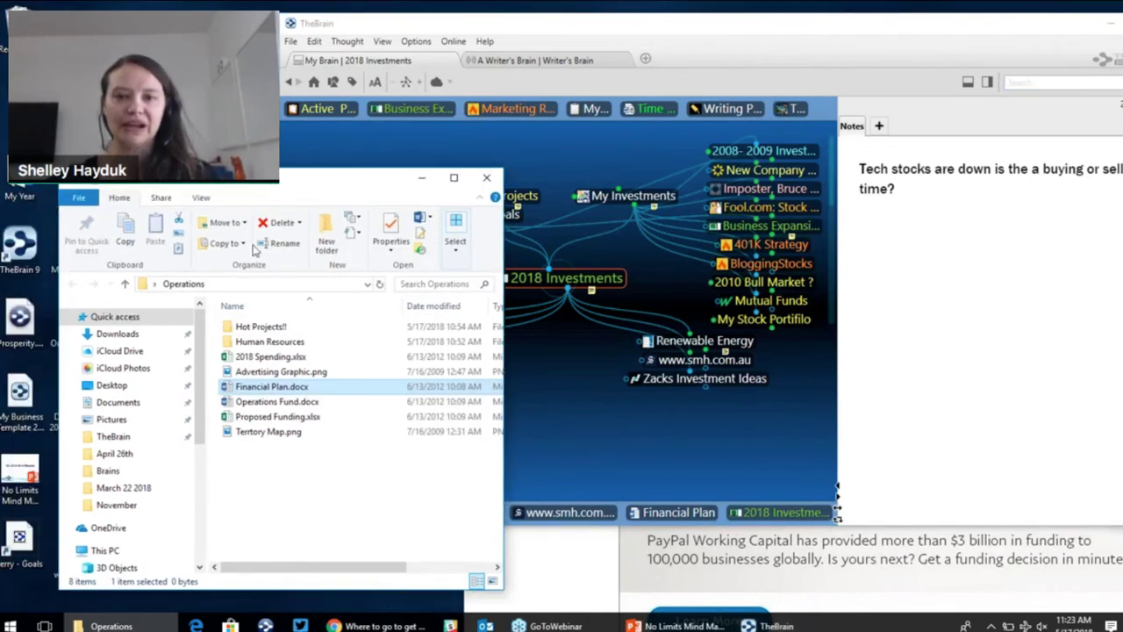
click(490, 179)
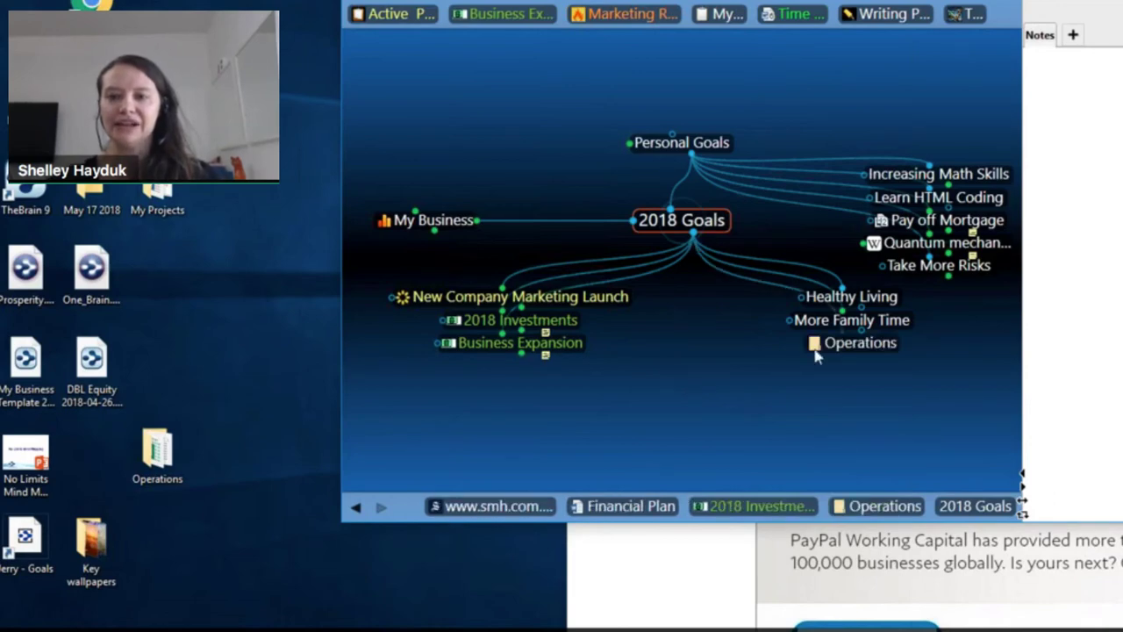
Check the Operations thought under 2018 Goals, return to 2018 Goals and forget Operations.
click(843, 344)
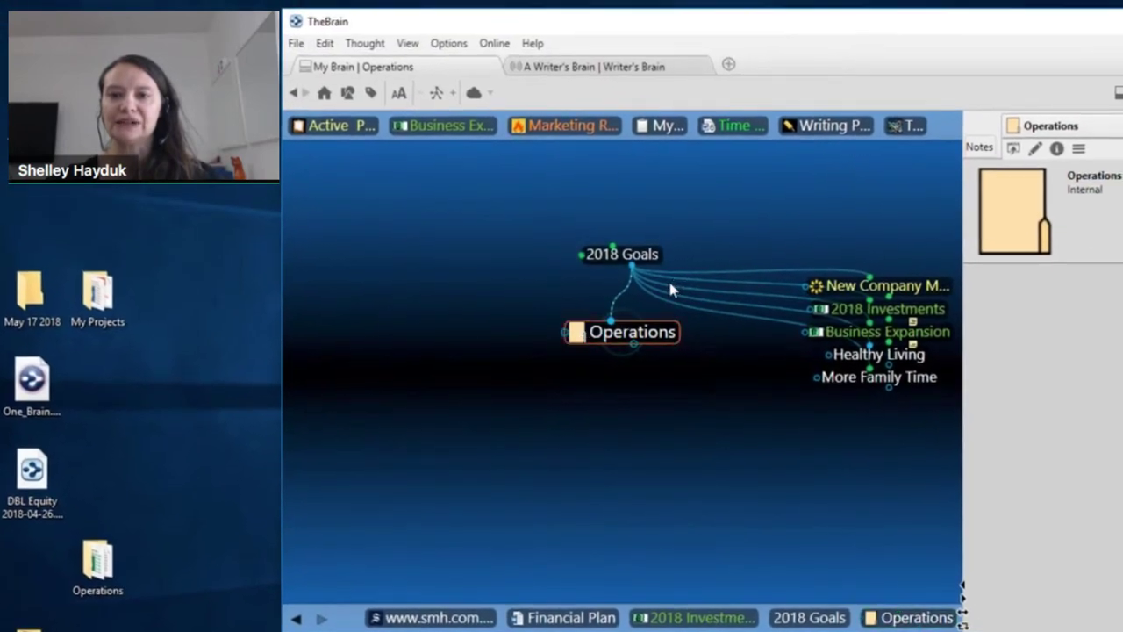
click(647, 255)
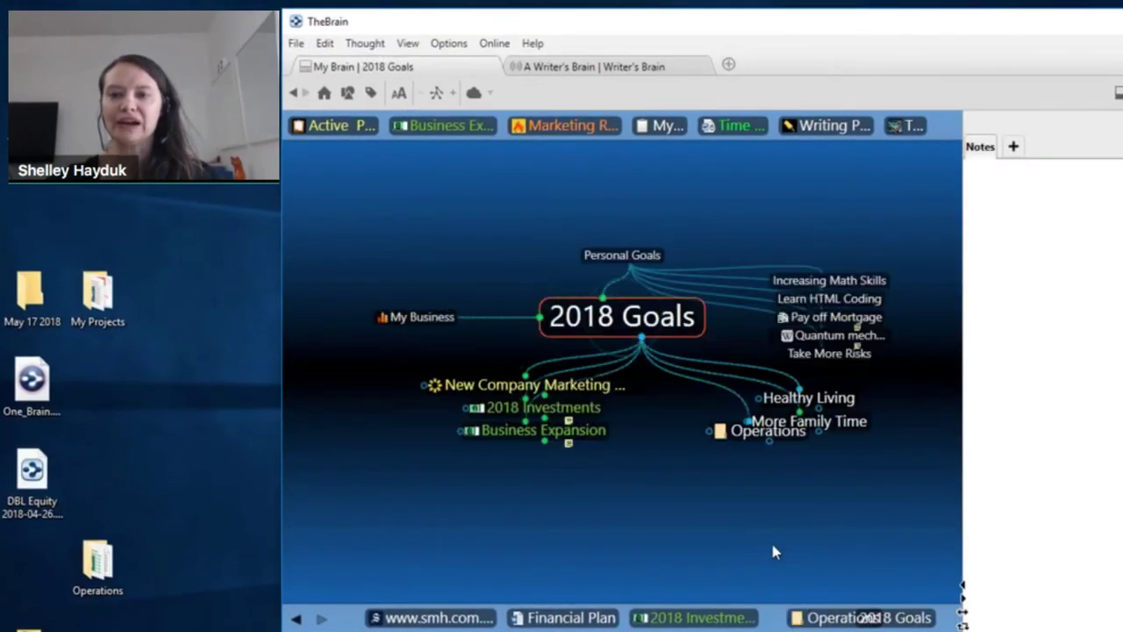
right_click(806, 462)
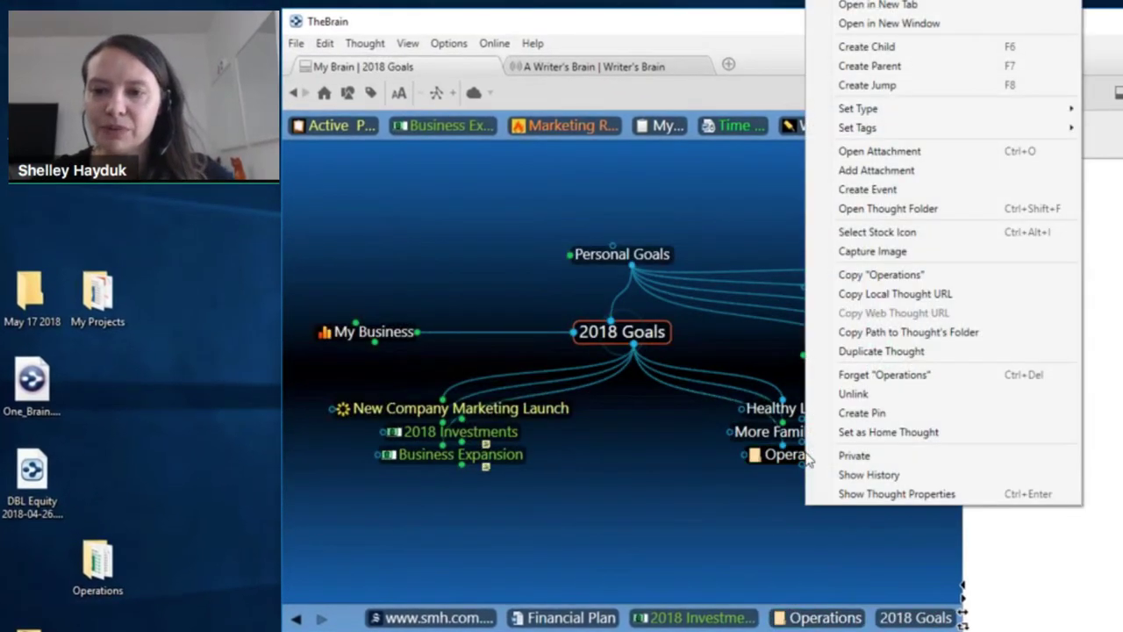
click(876, 419)
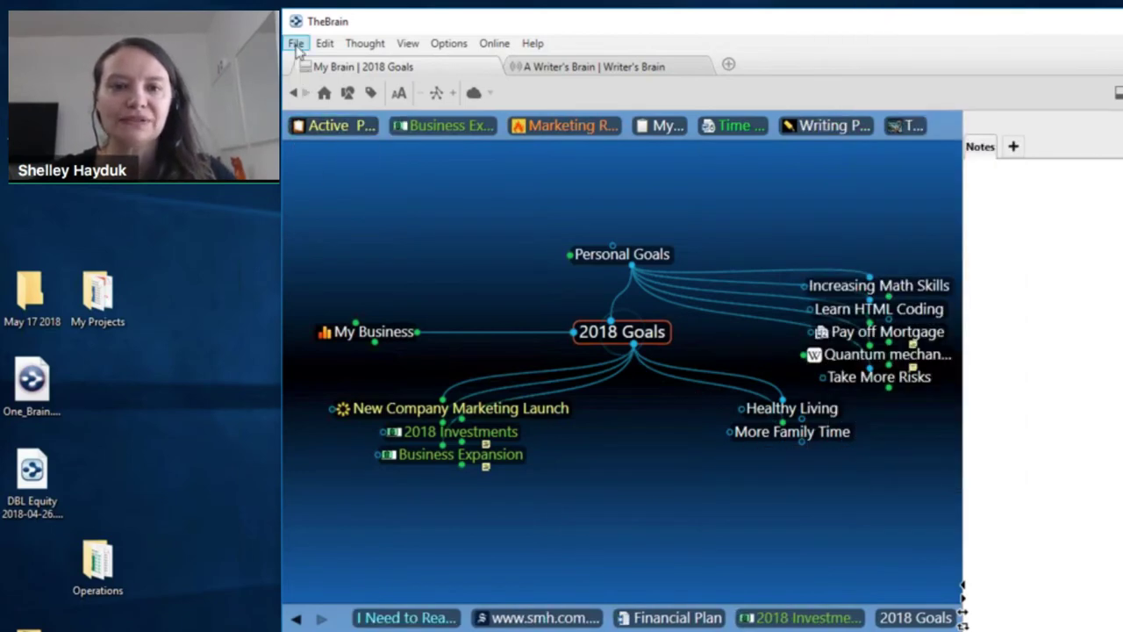
Start an import with 2018 Goals as the active thought.
click(296, 44)
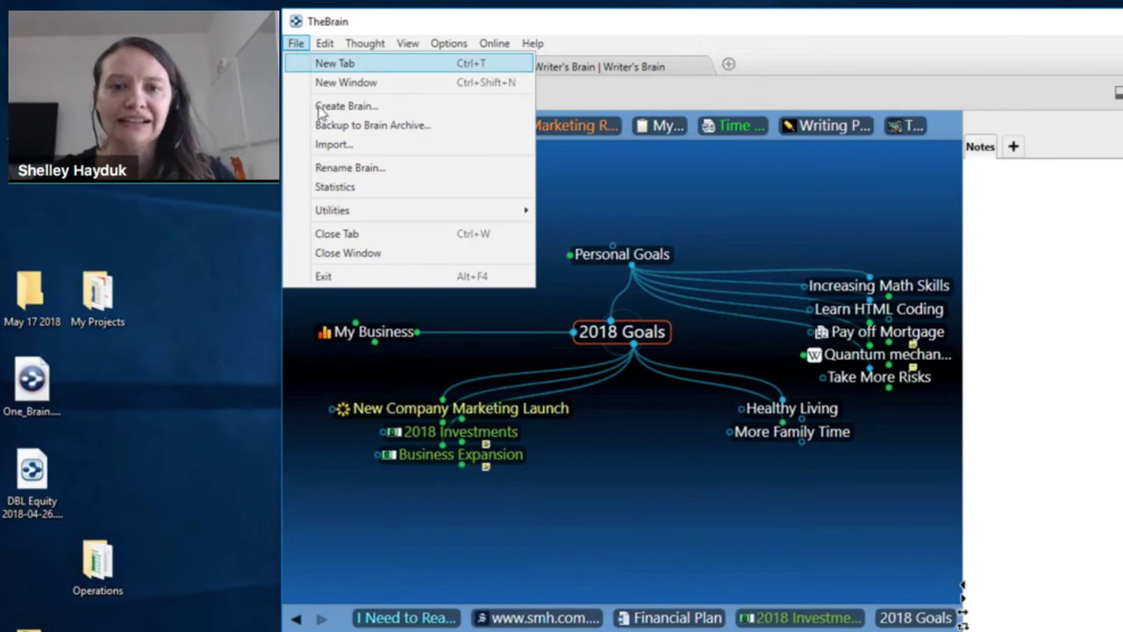
click(333, 144)
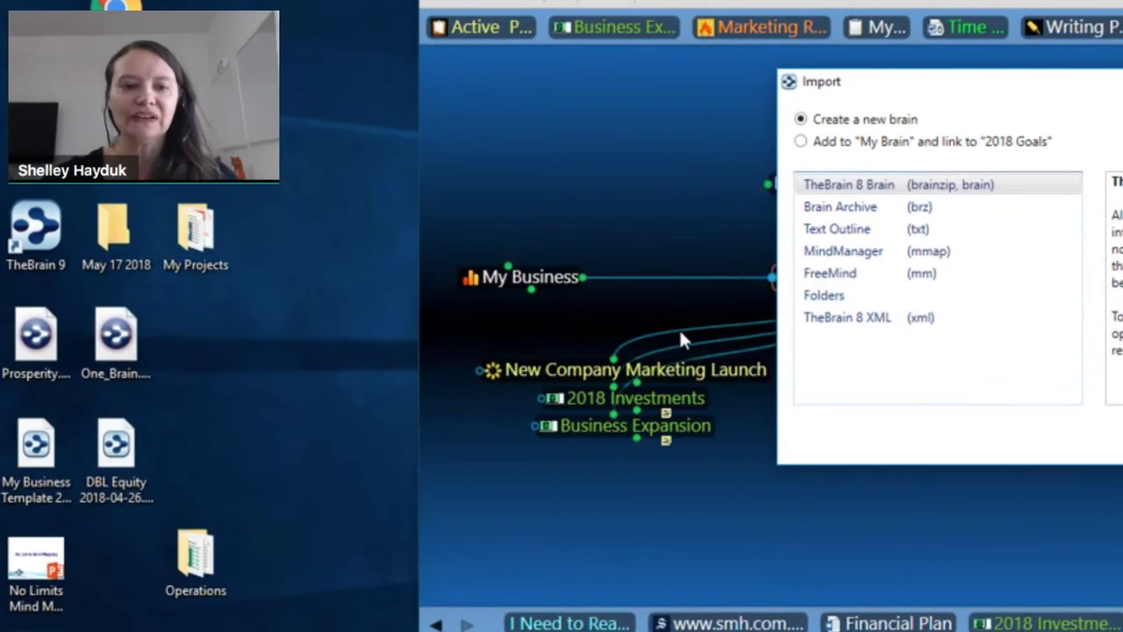
Examine the desktop Operations folder, including its Human Resources and Hot Projects!! subfolders, and close the folder window.
click(198, 569)
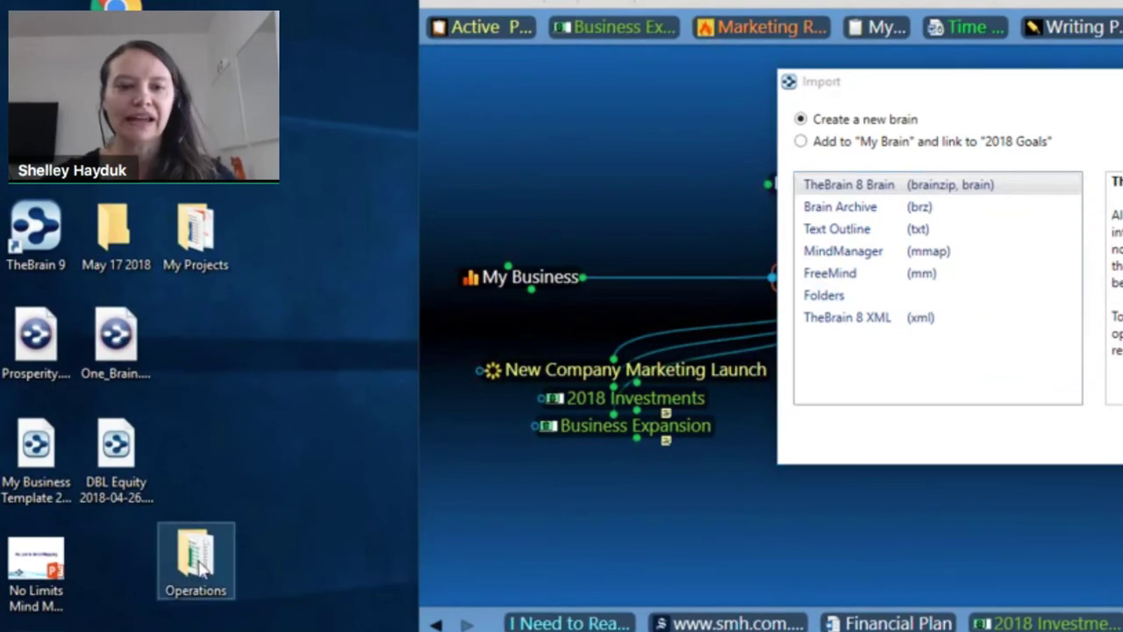
double_click(199, 569)
double_click(375, 373)
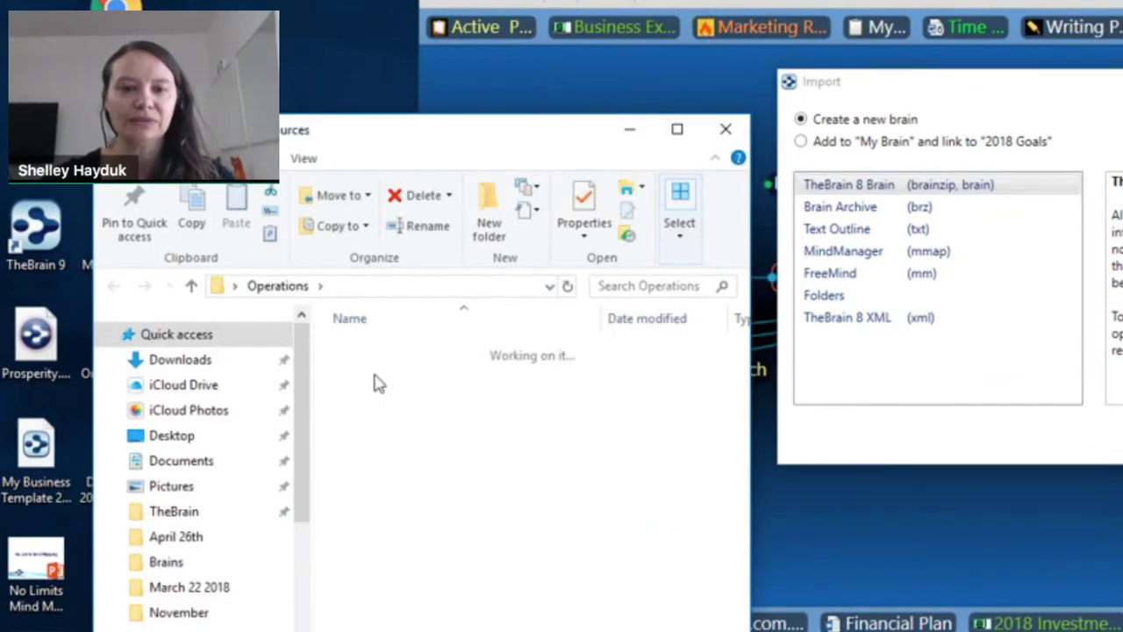
click(113, 285)
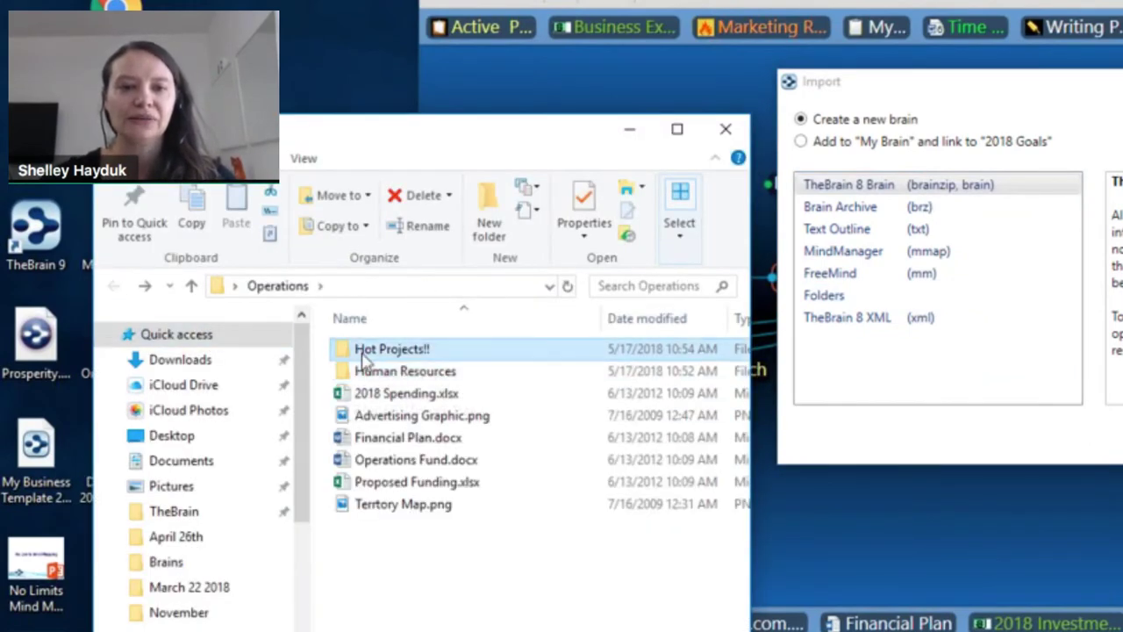
double_click(364, 350)
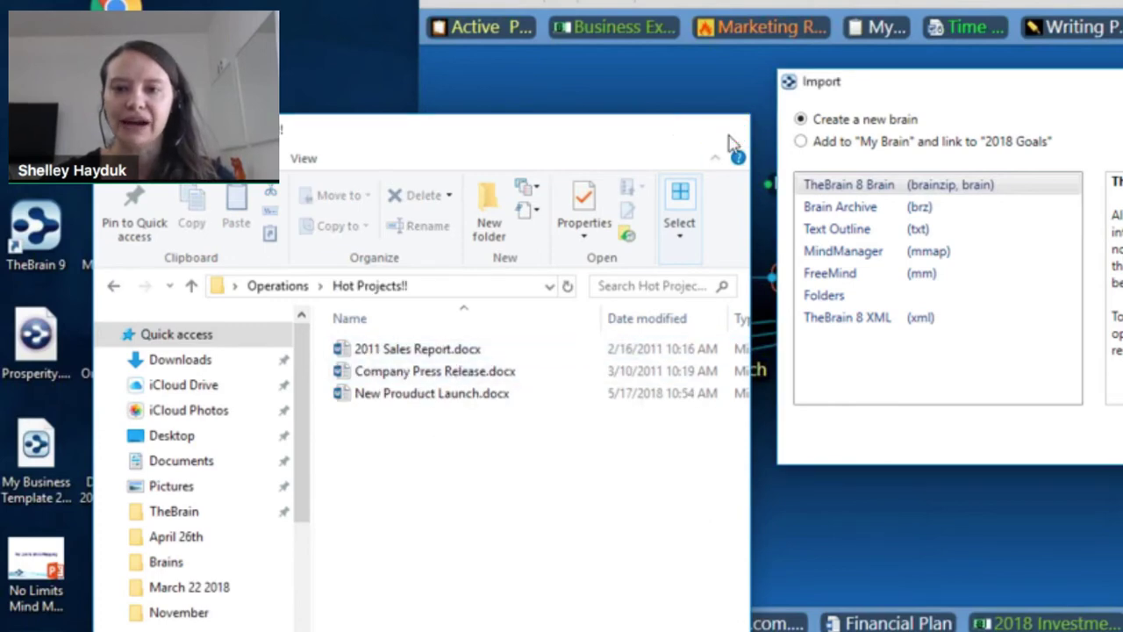
click(728, 132)
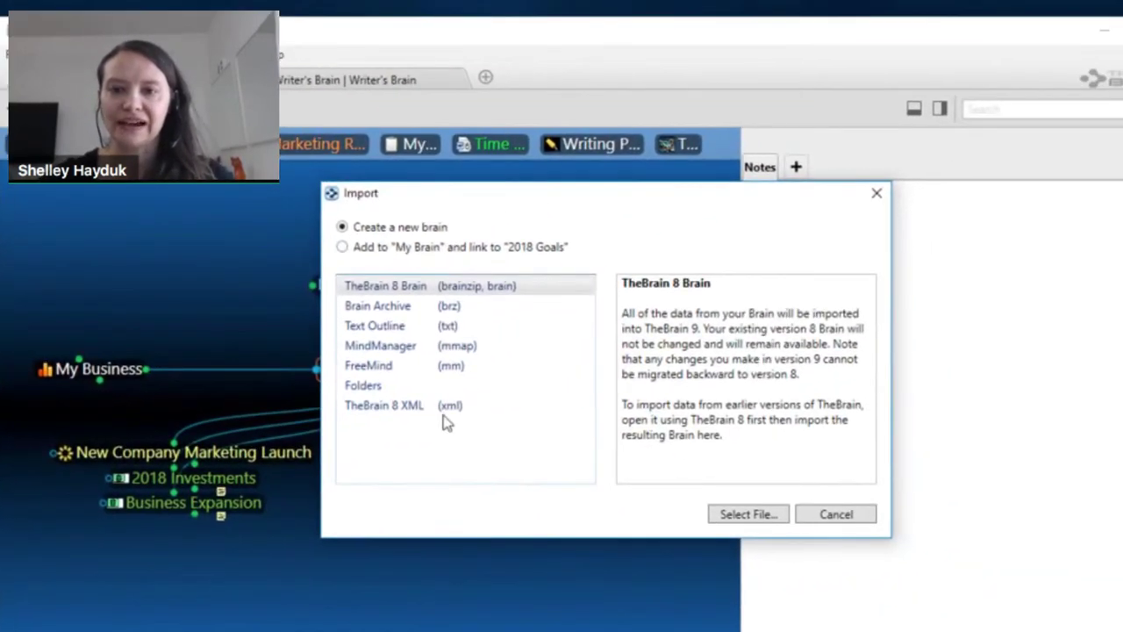
Choose the Folders import type and select the desktop Operations folder as the source.
click(408, 386)
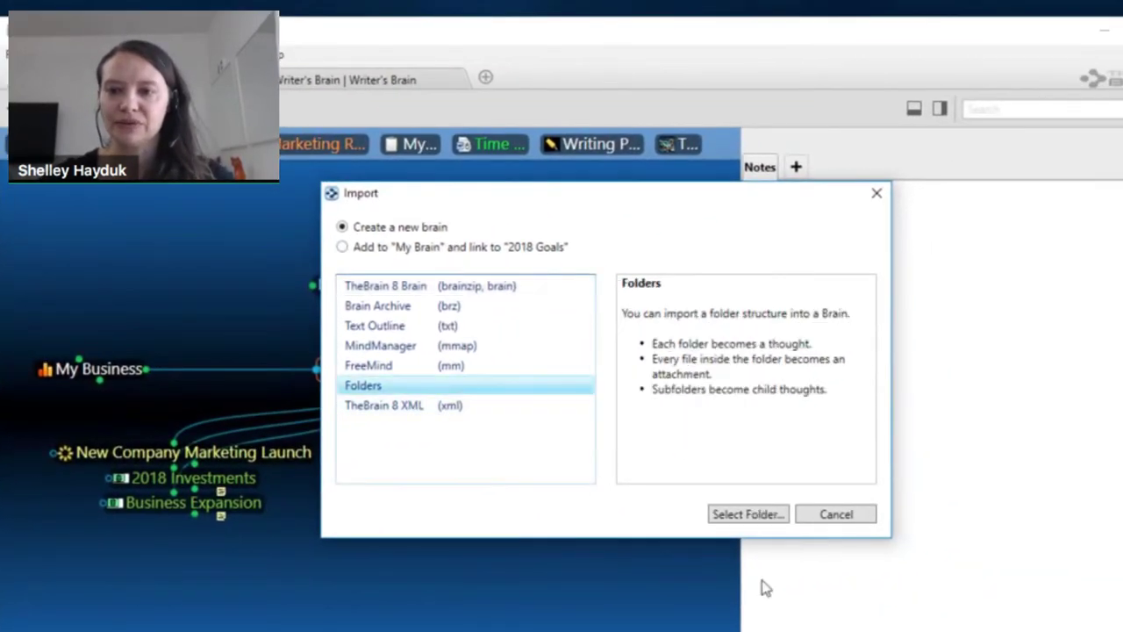
click(746, 519)
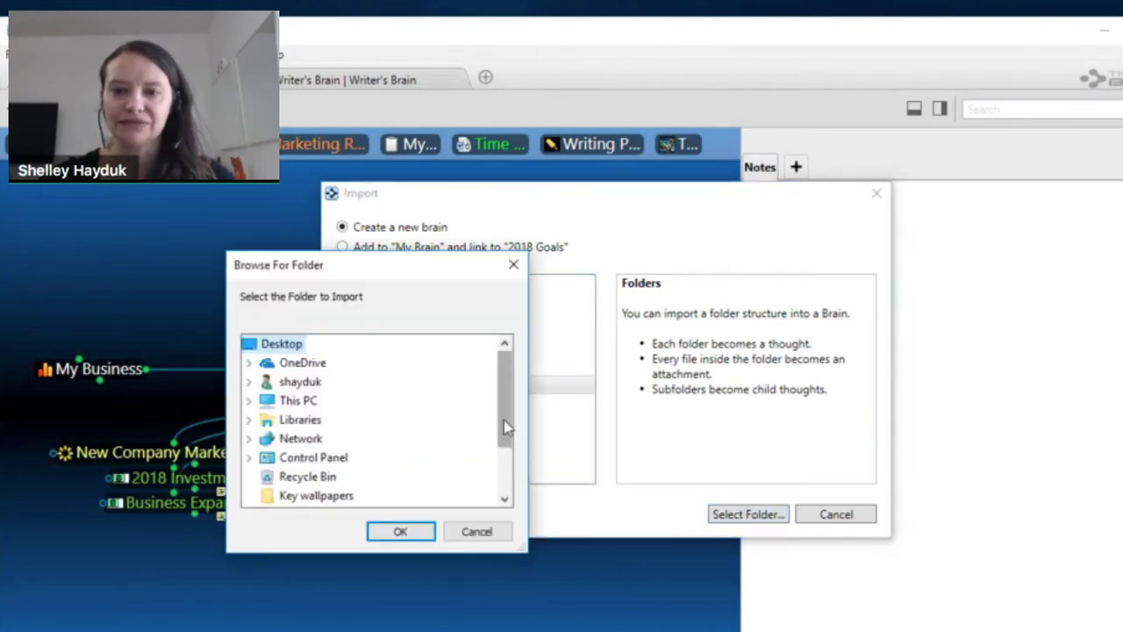
drag(504, 419, 501, 479)
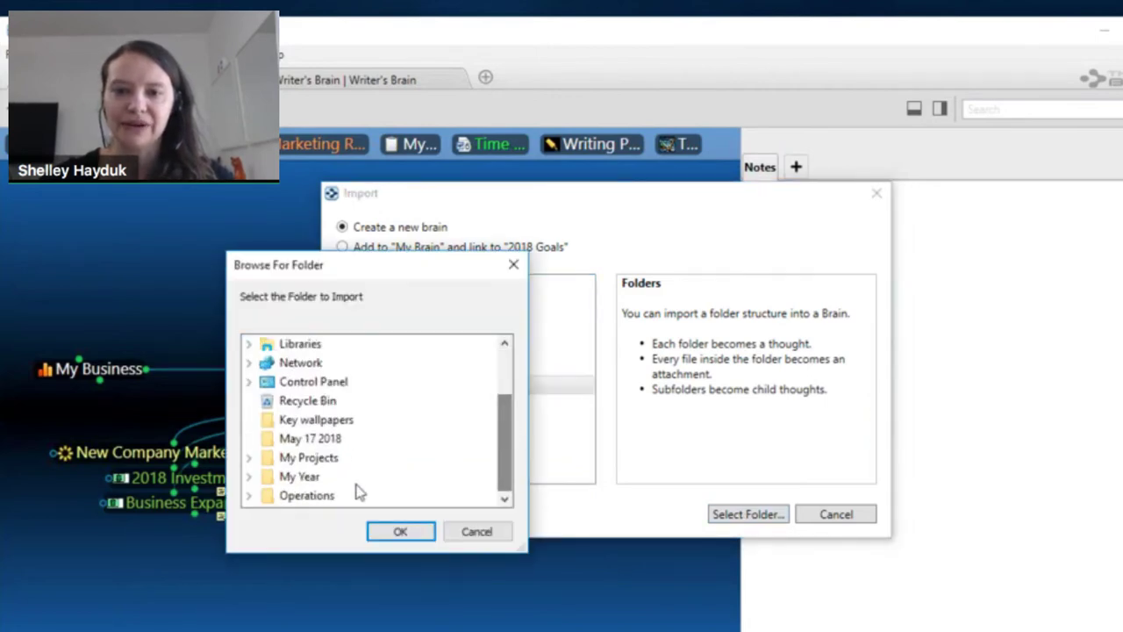
click(309, 497)
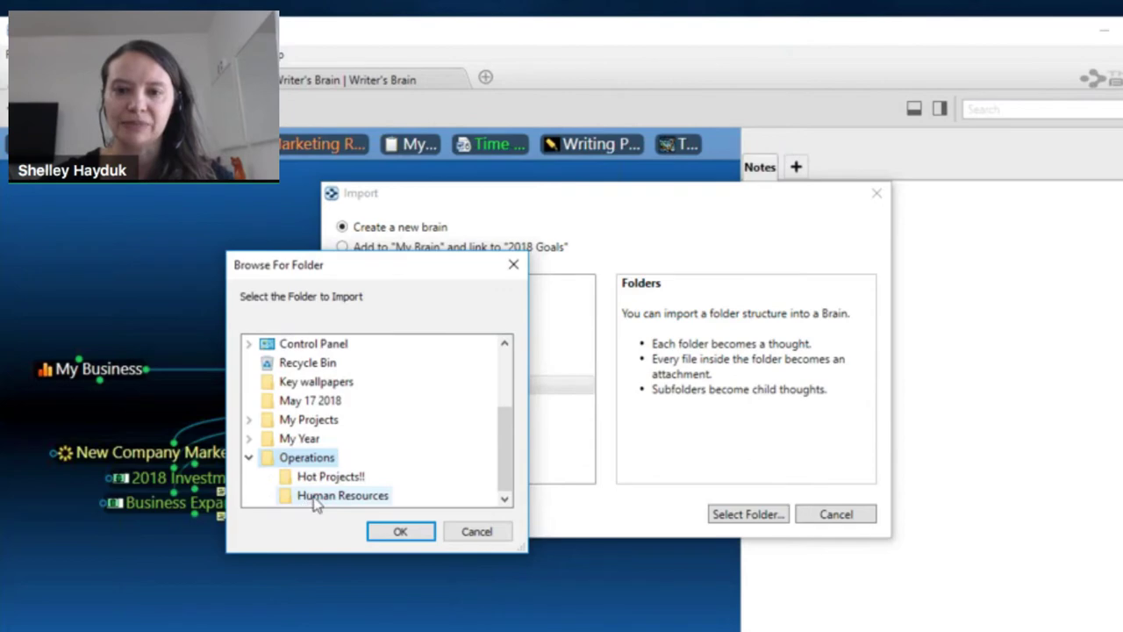
click(404, 533)
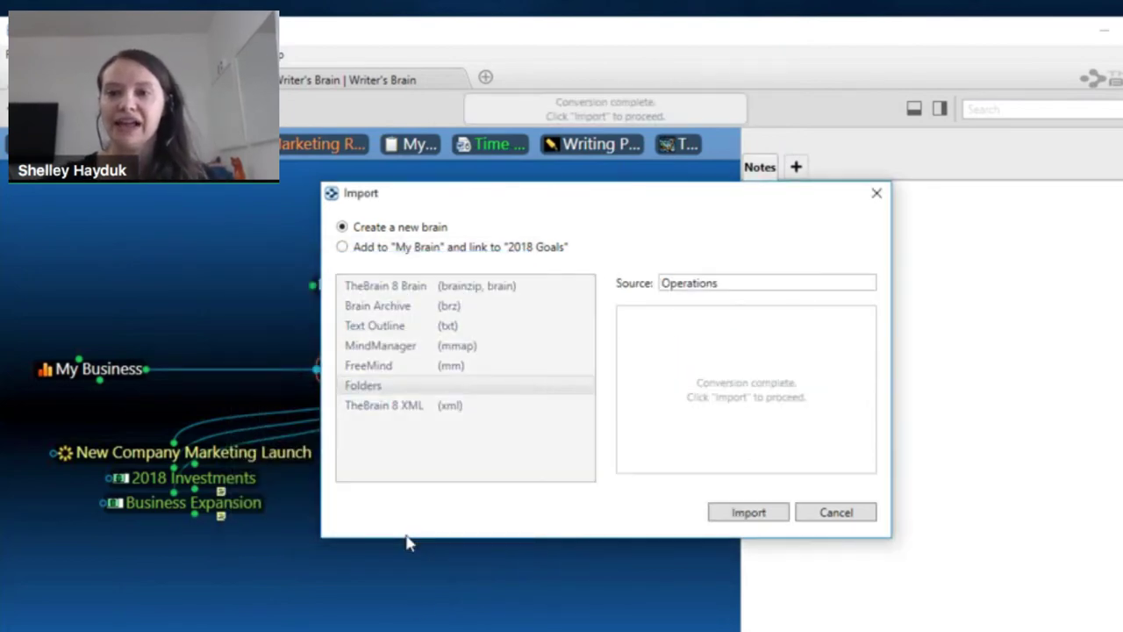
Import the Operations folder into My Brain, linked to 2018 Goals.
click(347, 249)
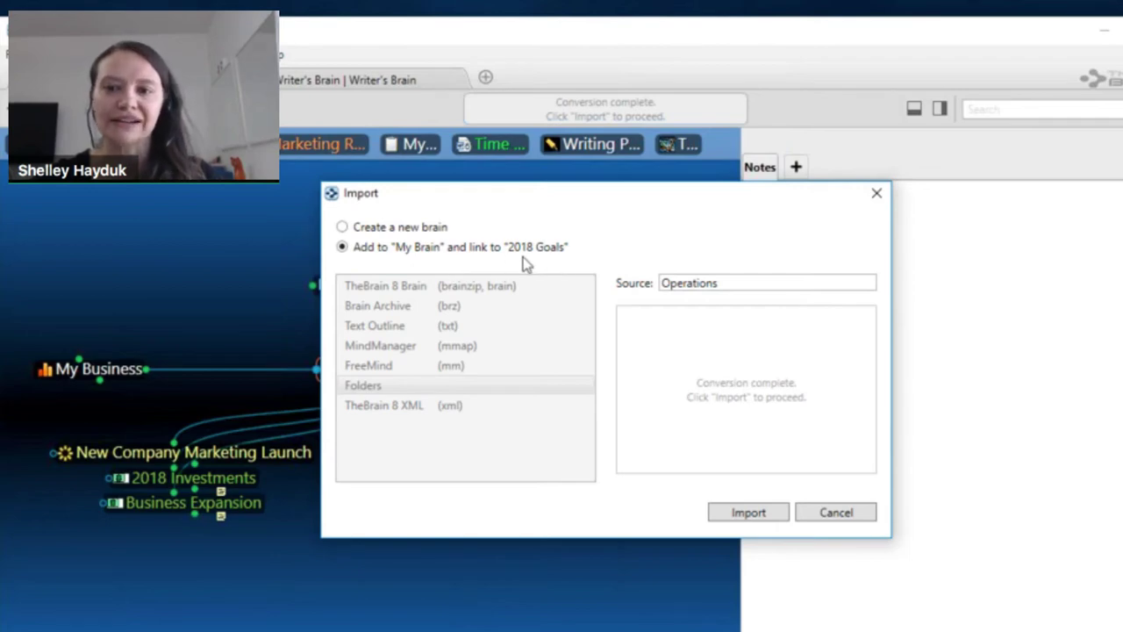
click(737, 518)
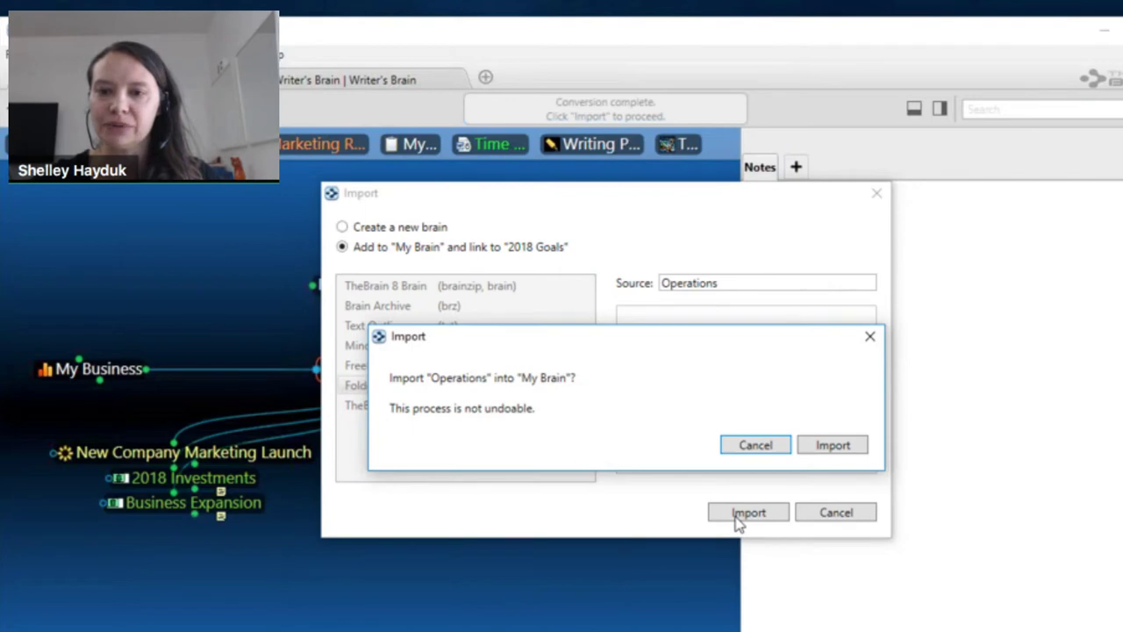
click(847, 449)
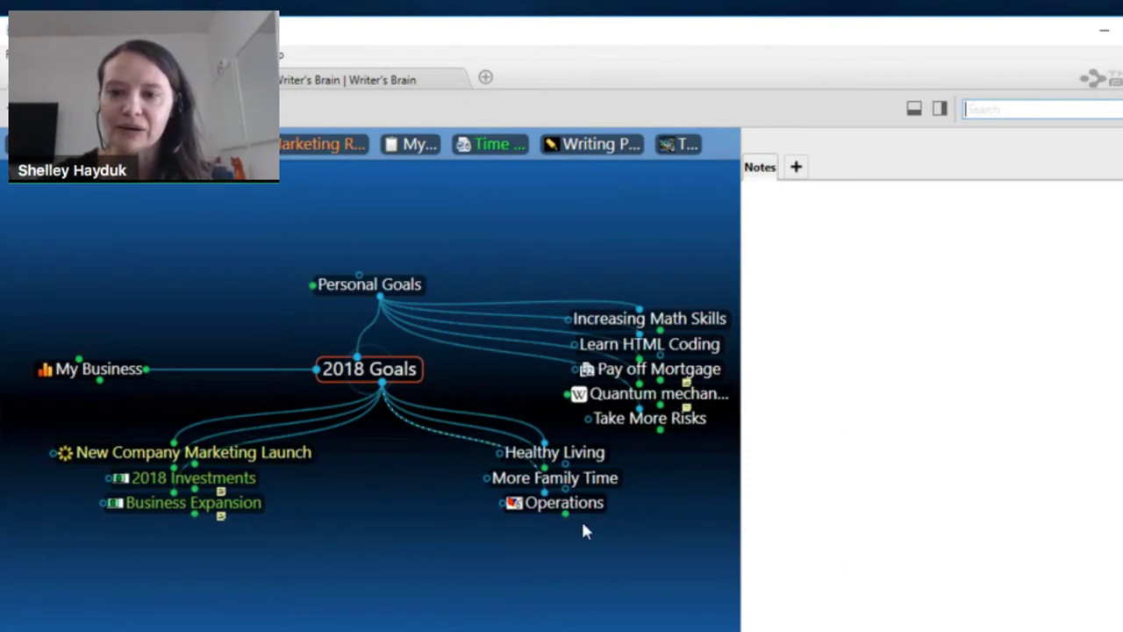
Browse from the imported Operations thought through Human Resources to Hot Projects!!, and dock the content pane below the mind map.
click(564, 502)
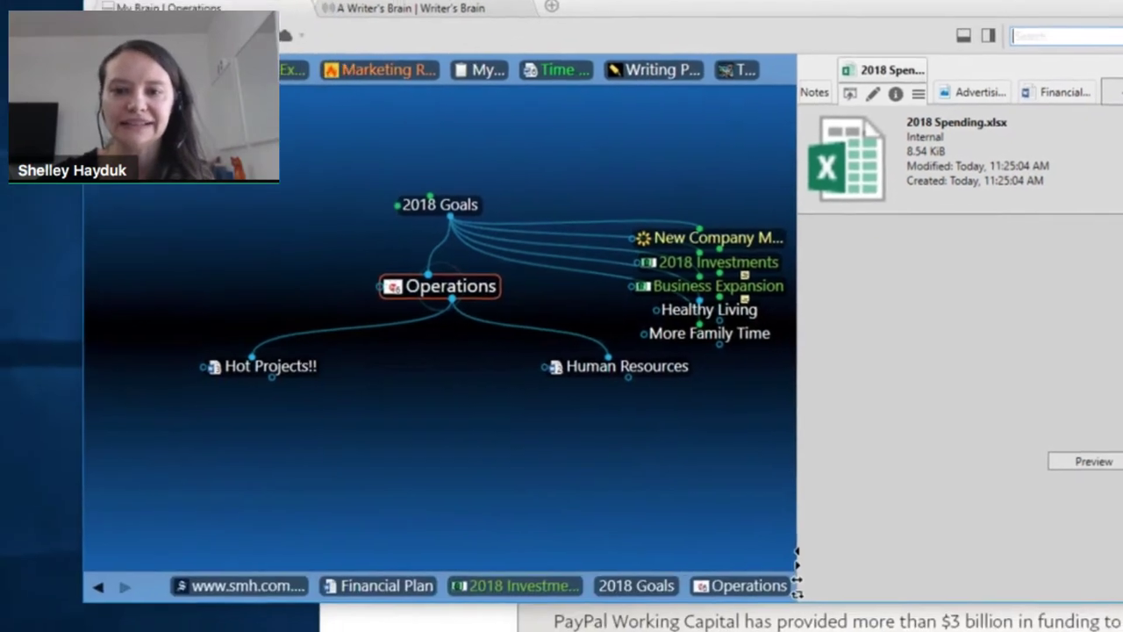
click(615, 363)
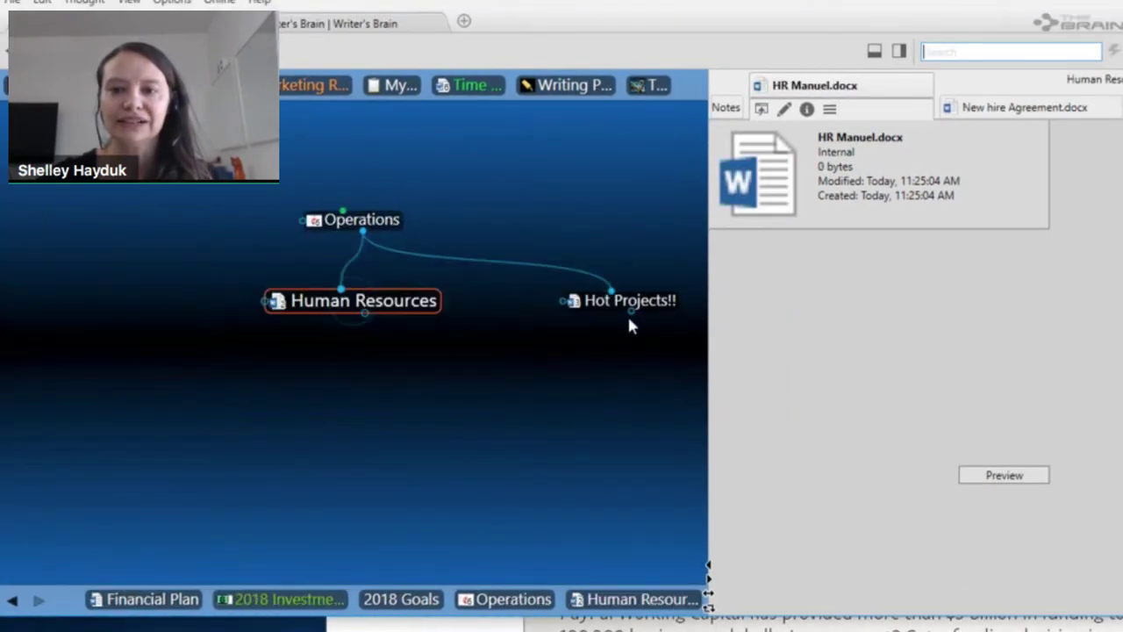
click(631, 302)
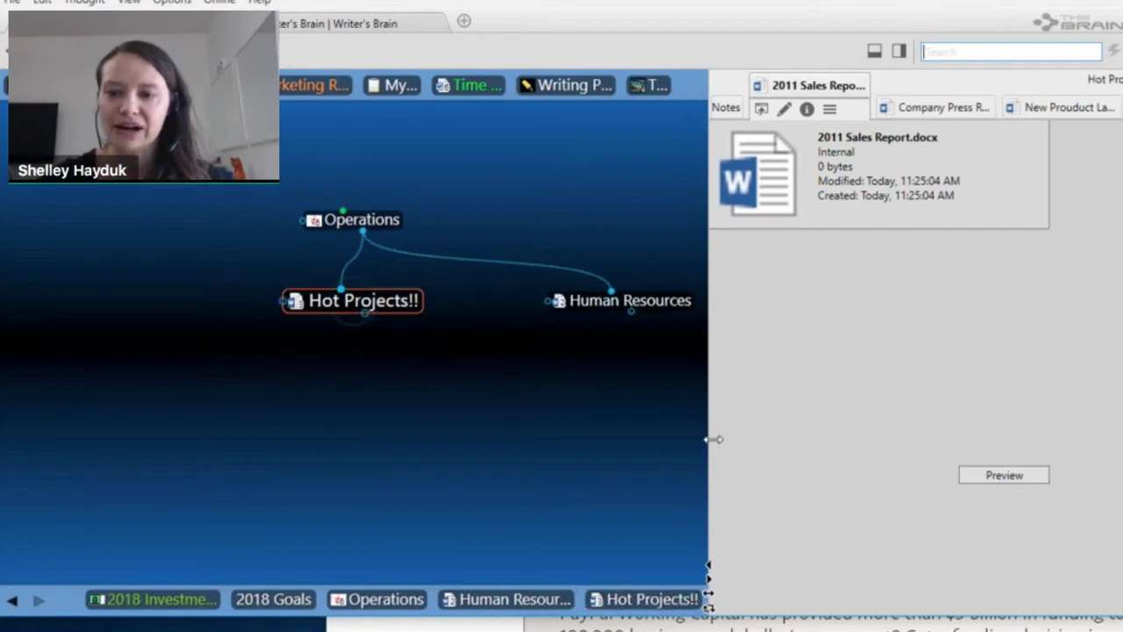
drag(708, 608, 552, 597)
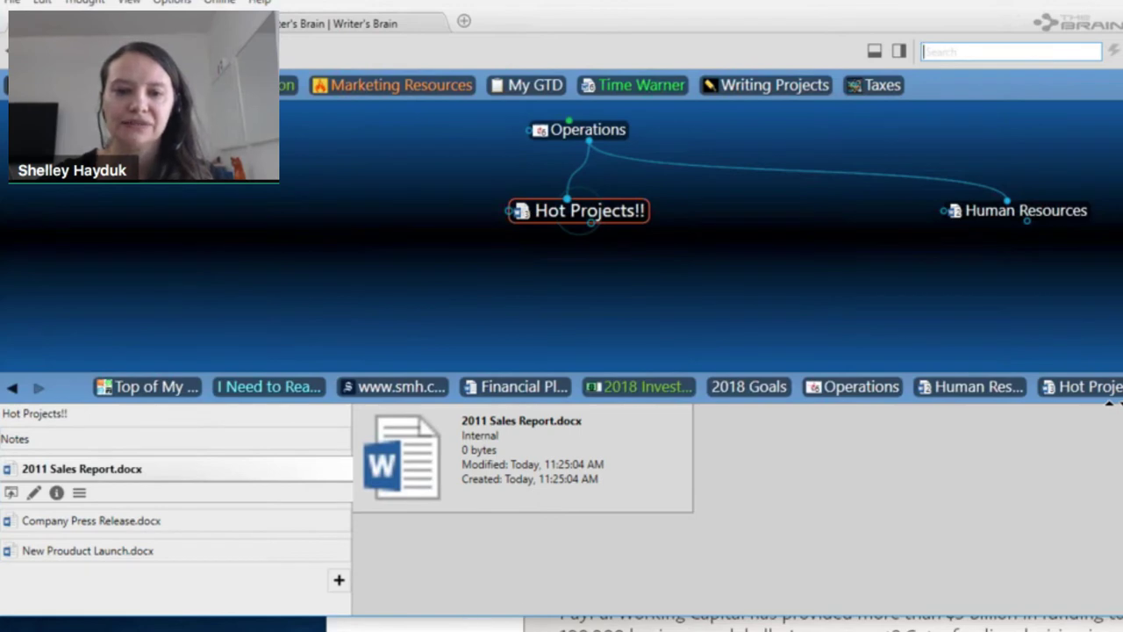
Compare the Hot Projects!! folder's files with the thought's attachments, viewing Company Press Release.docx and New Prouduct Launch.docx.
drag(439, 617, 439, 631)
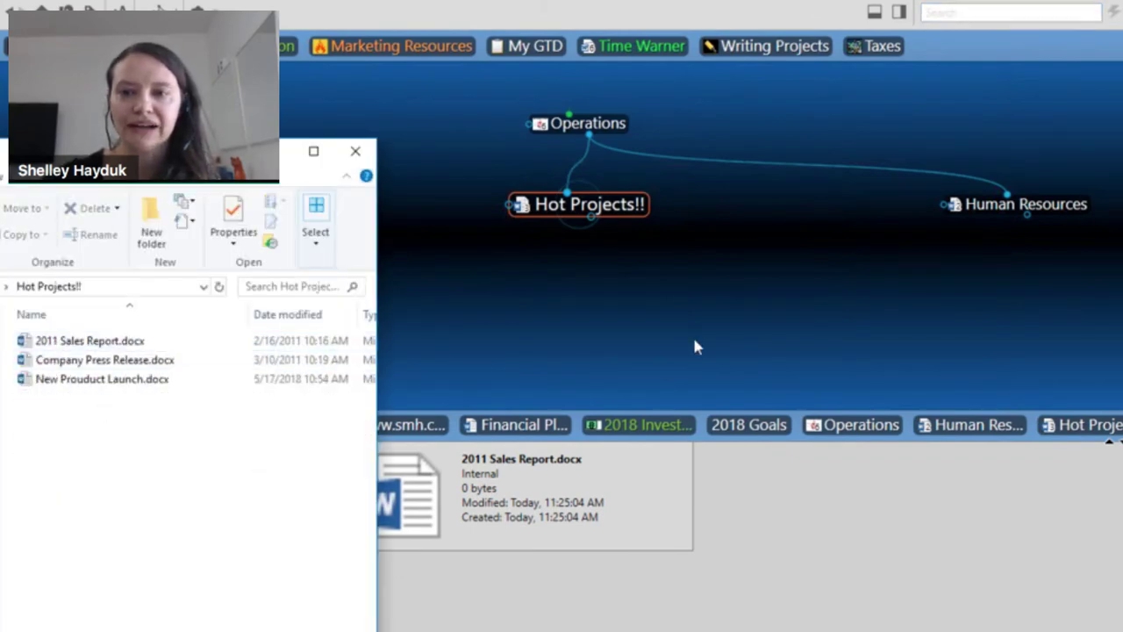
click(694, 347)
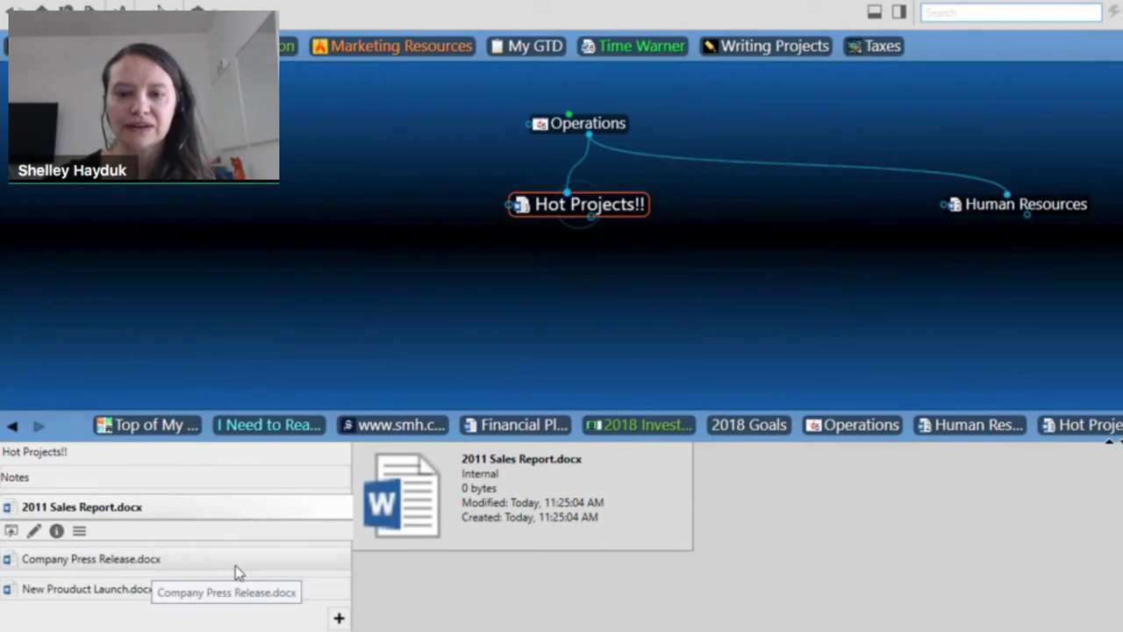
click(123, 566)
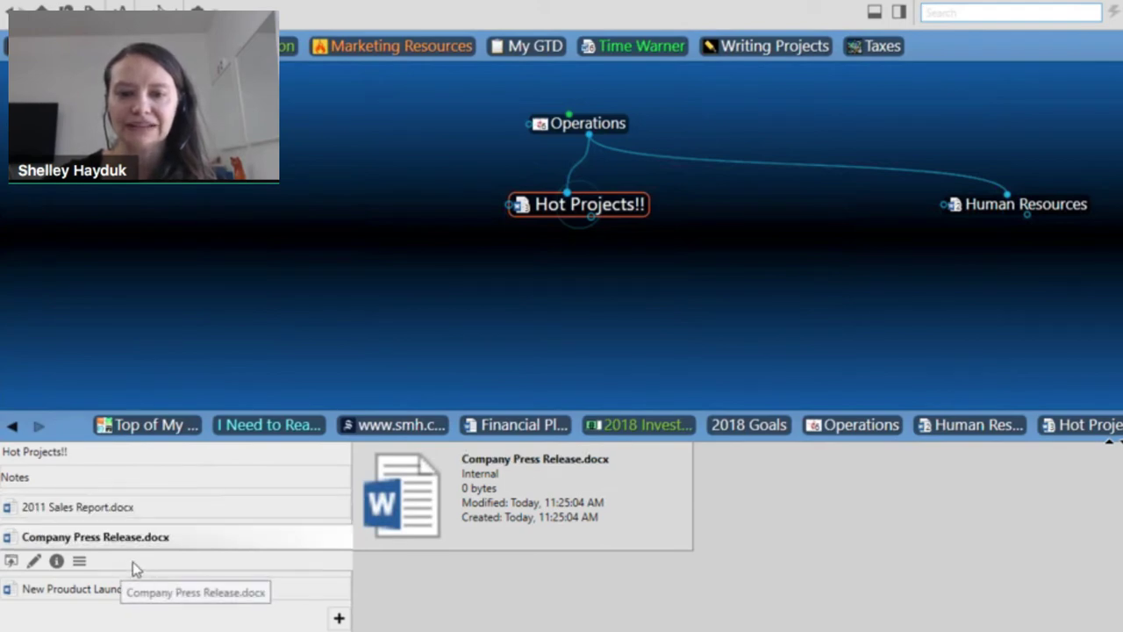
click(124, 595)
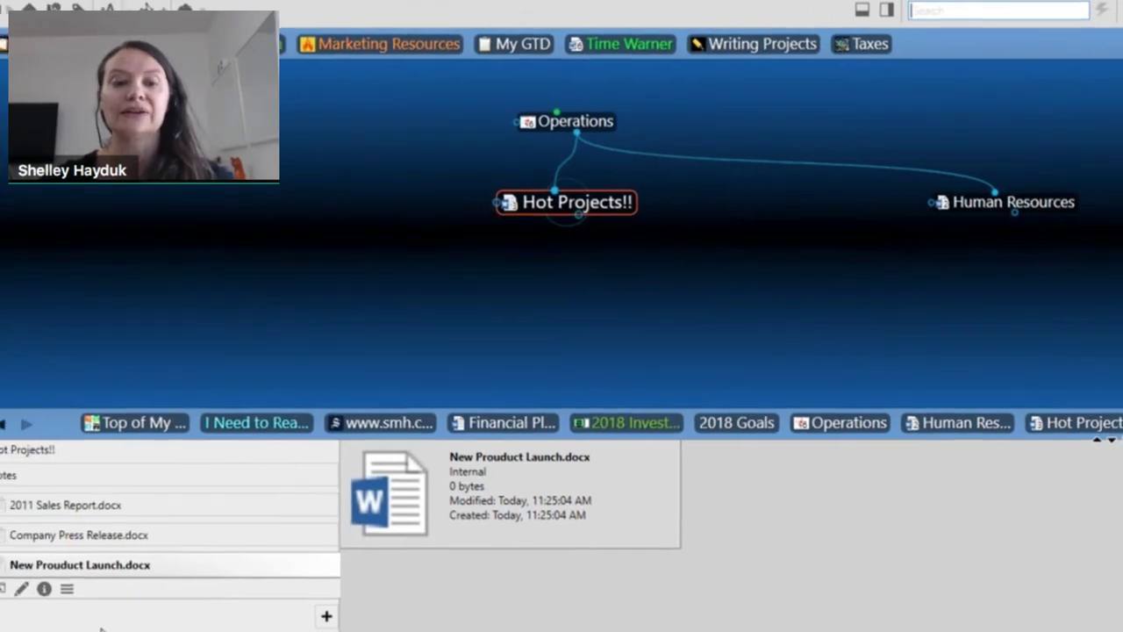
Write the note "these are my key ideas...." on the Hot Projects!! thought.
click(109, 478)
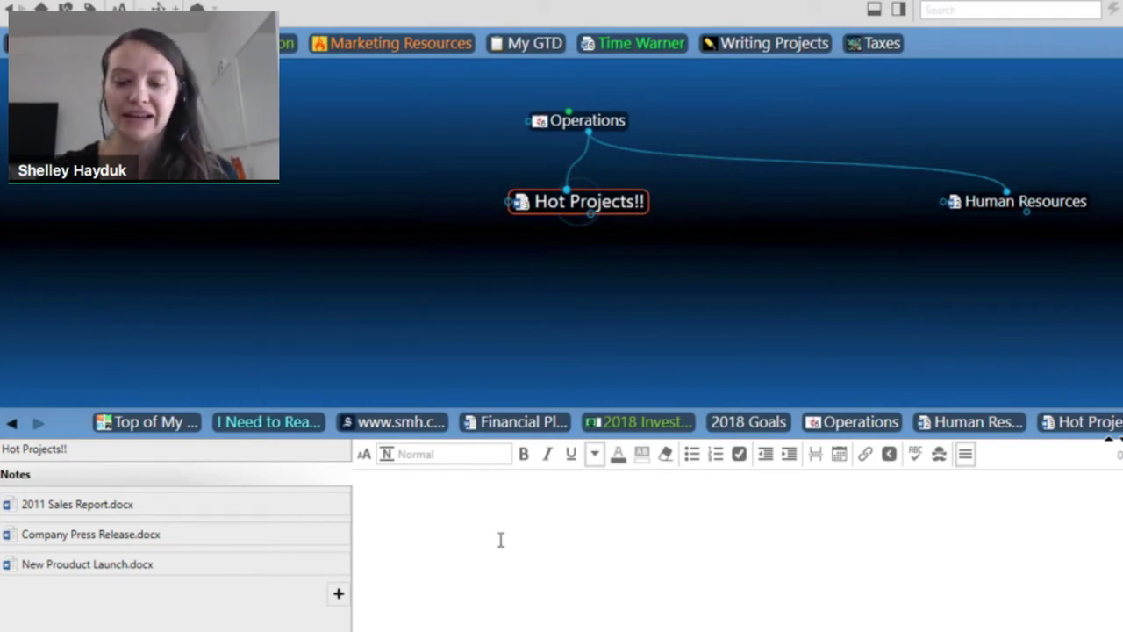
text(these are )
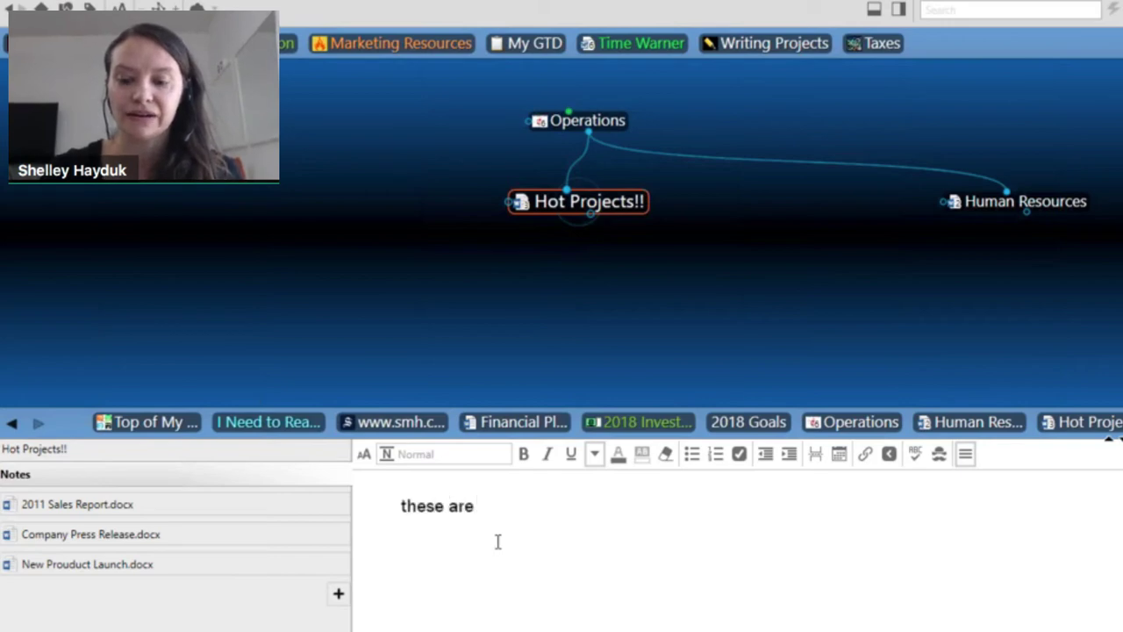
text(my)
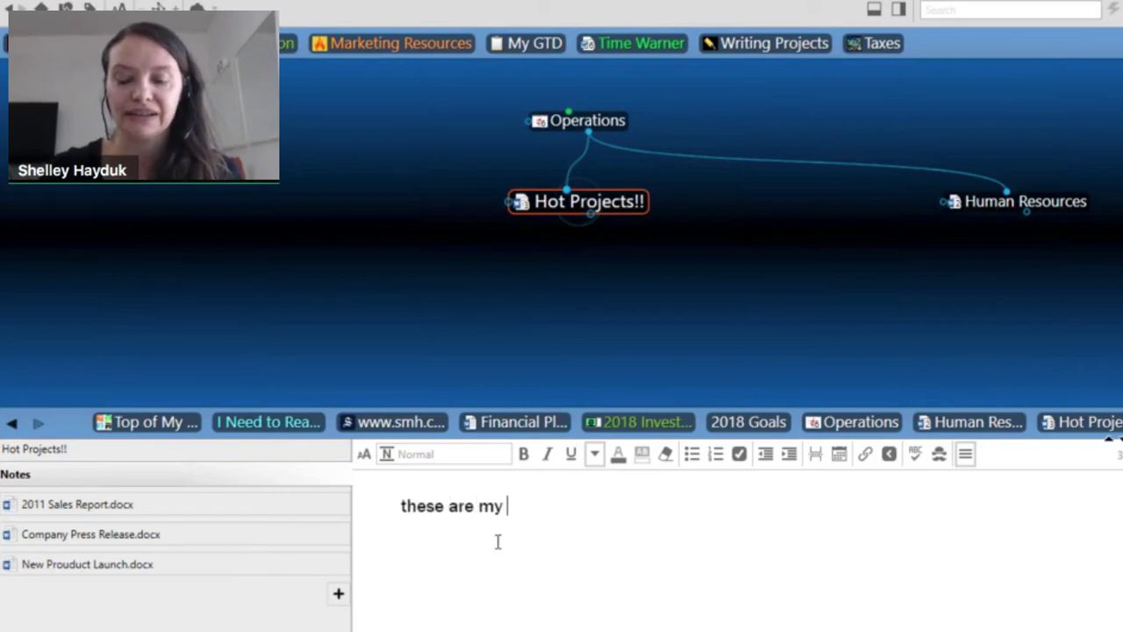
text( k)
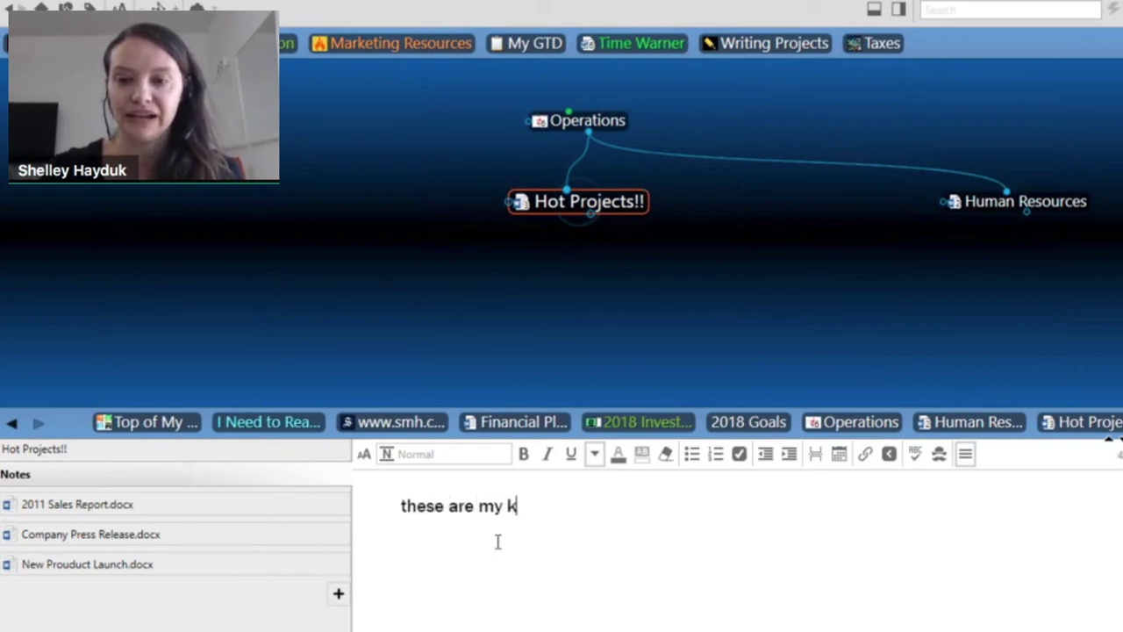
text(ey ideas....)
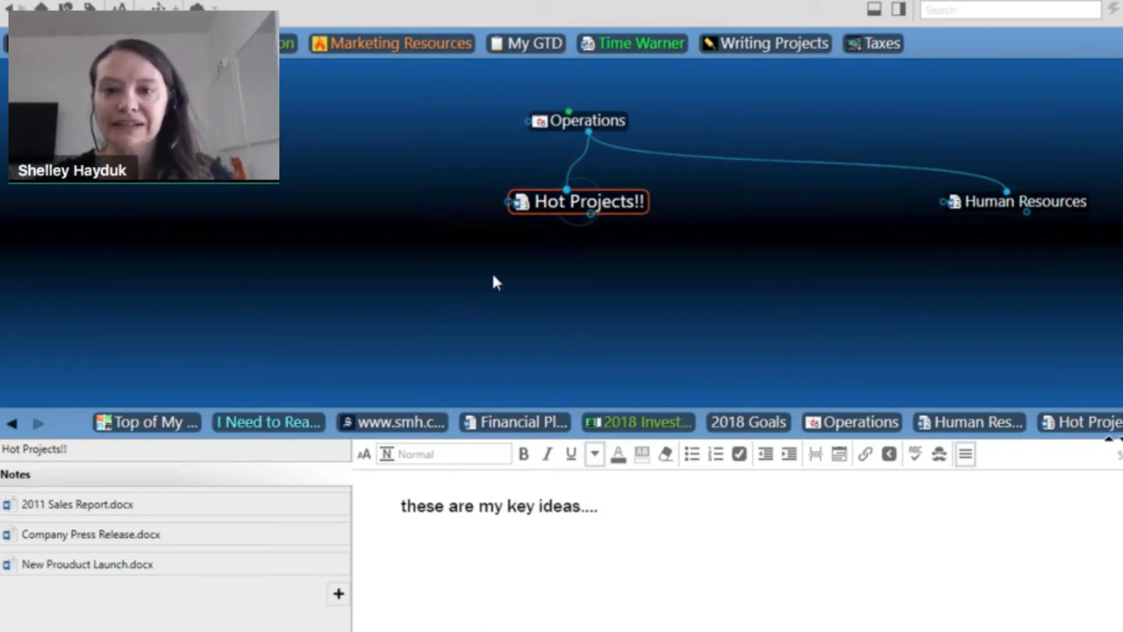
Link the Hot Projects!! thought to the pinned Active Projects thought, and view the new connection from both thoughts.
click(502, 198)
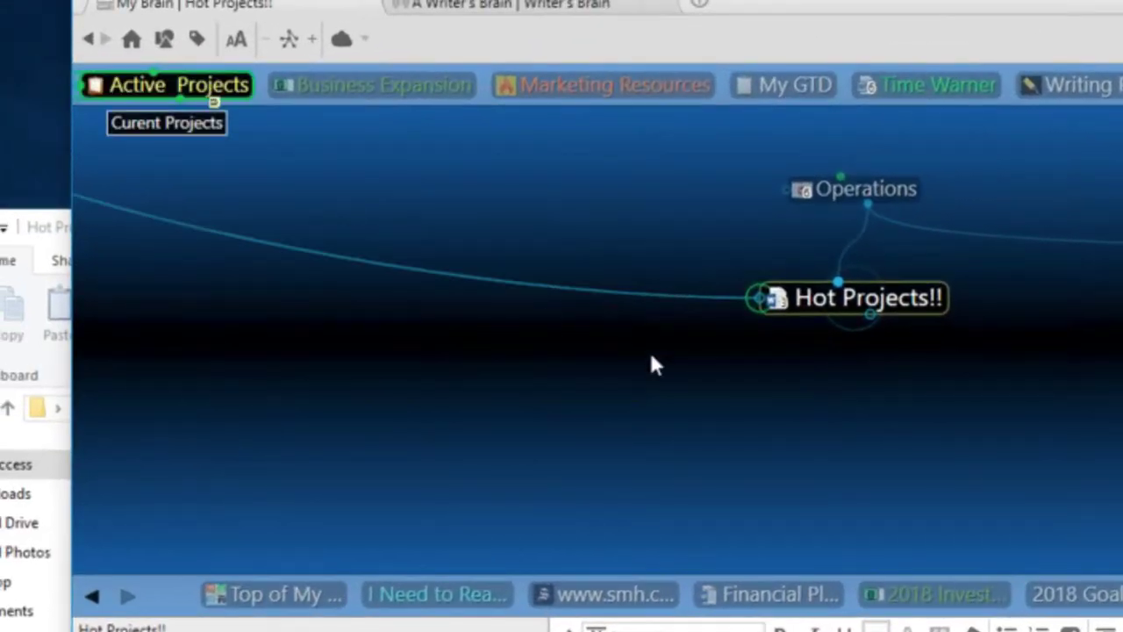
drag(758, 298, 201, 91)
click(322, 302)
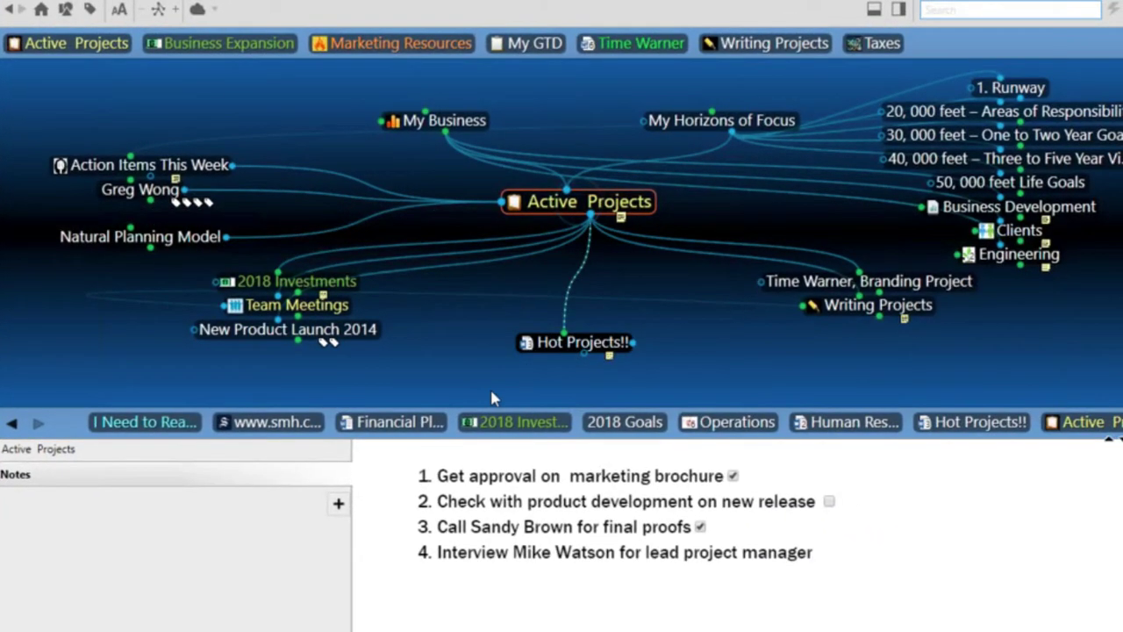
drag(618, 346, 338, 339)
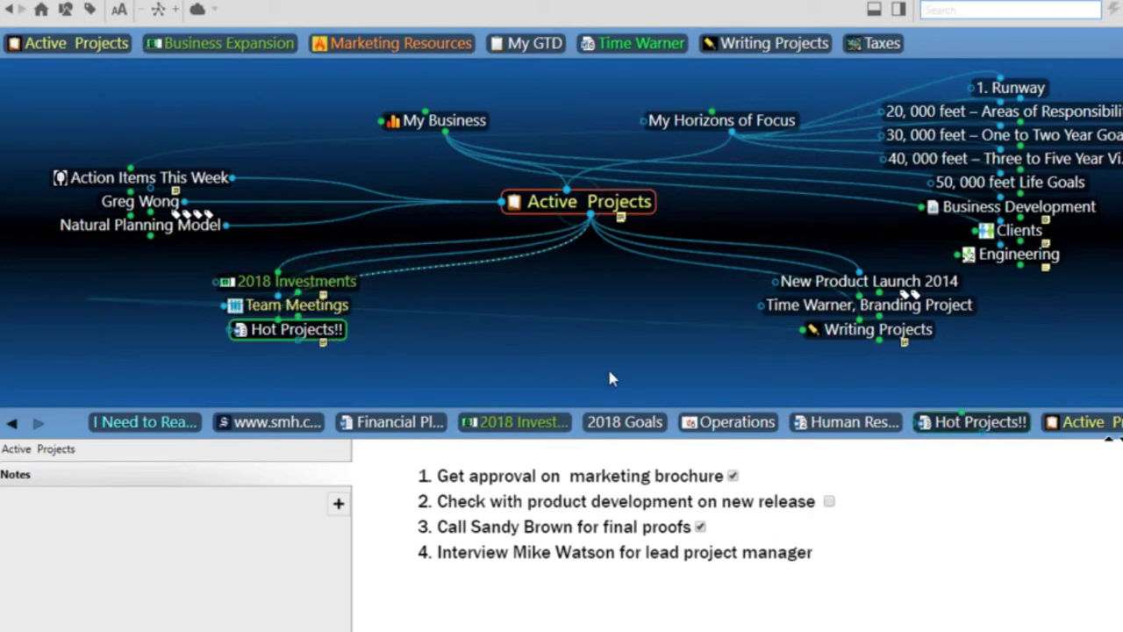
click(288, 329)
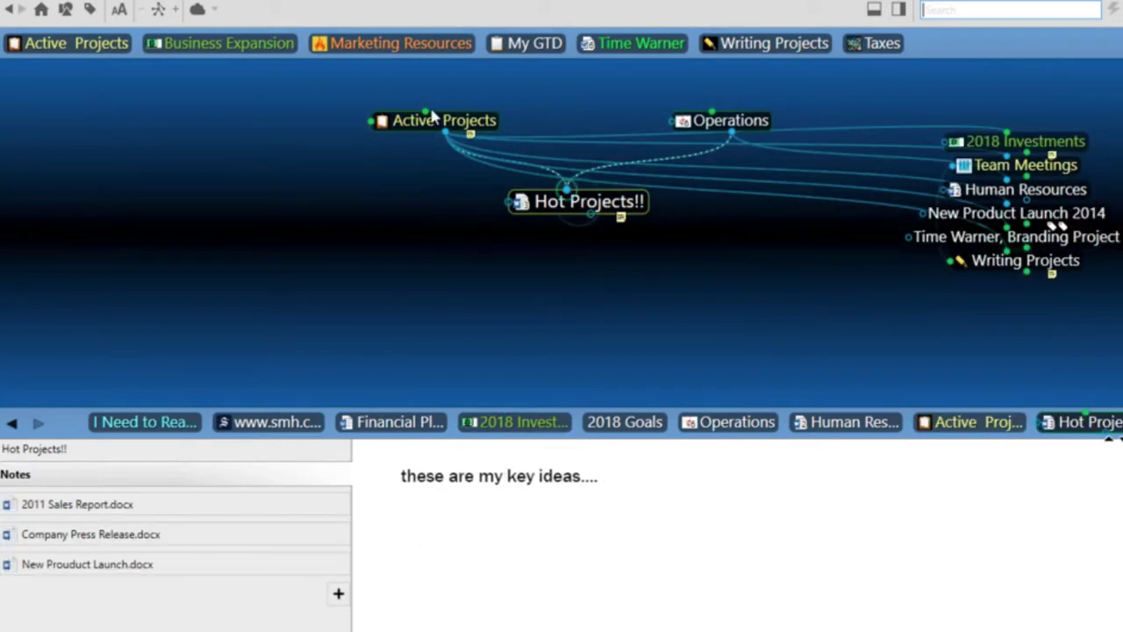
Rename the imported Operations parent of Hot Projects!! to Operations Spending.
click(715, 132)
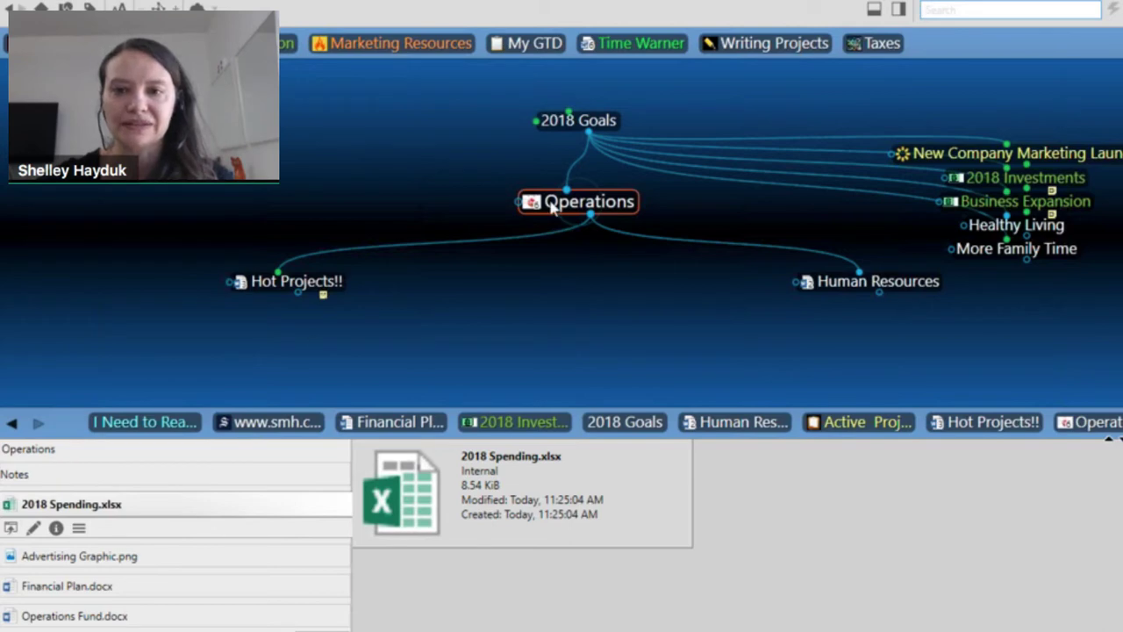
key(F2)
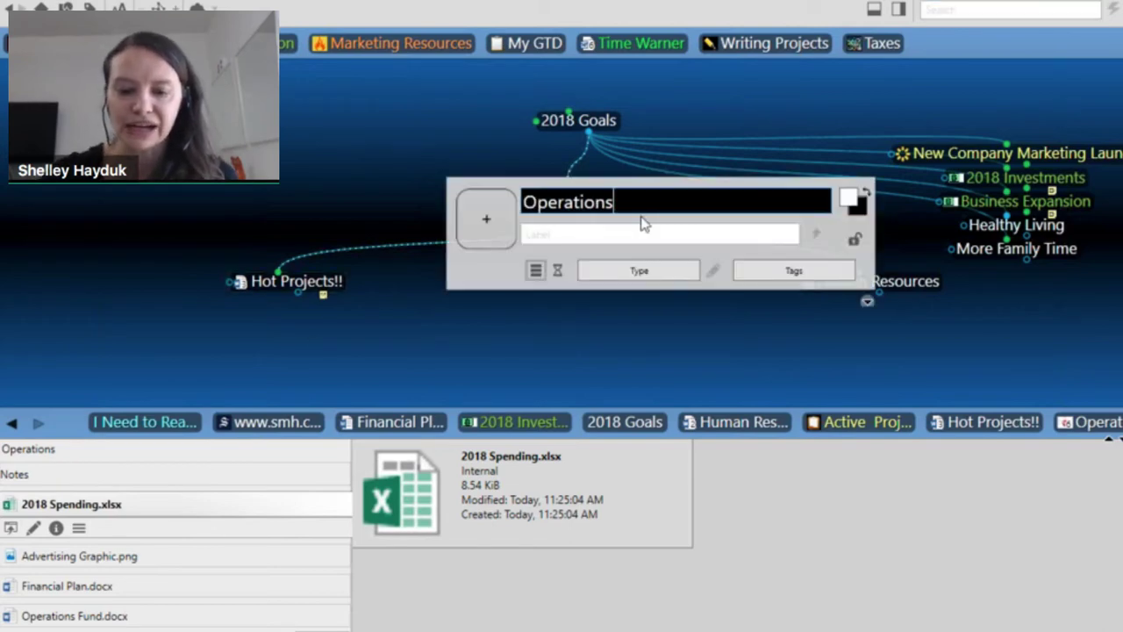
text(Spending)
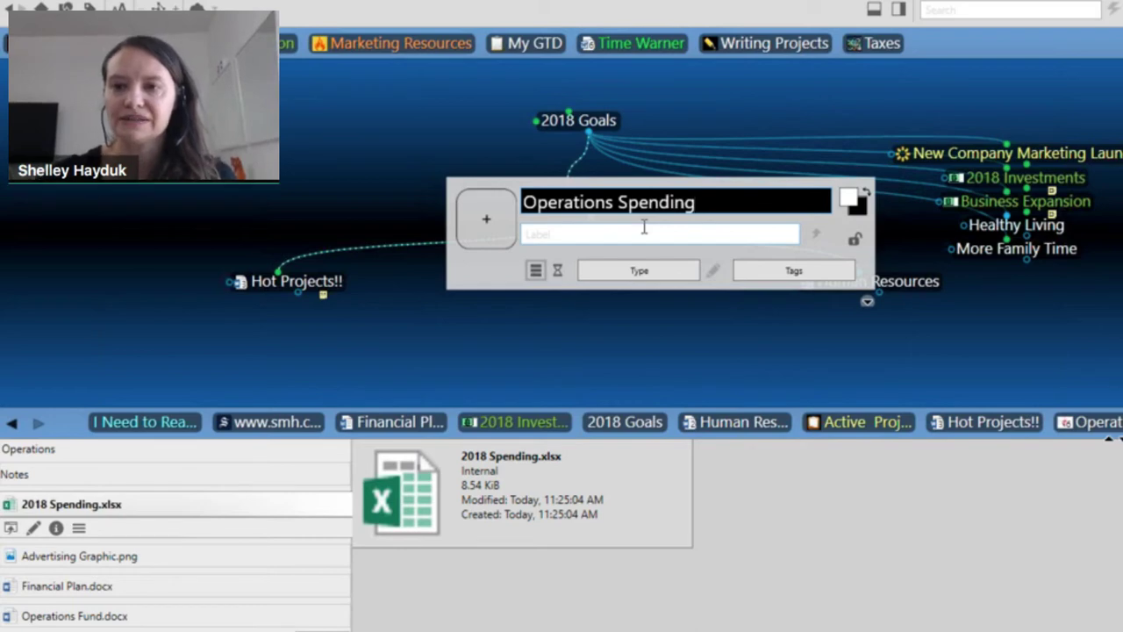
key(Return)
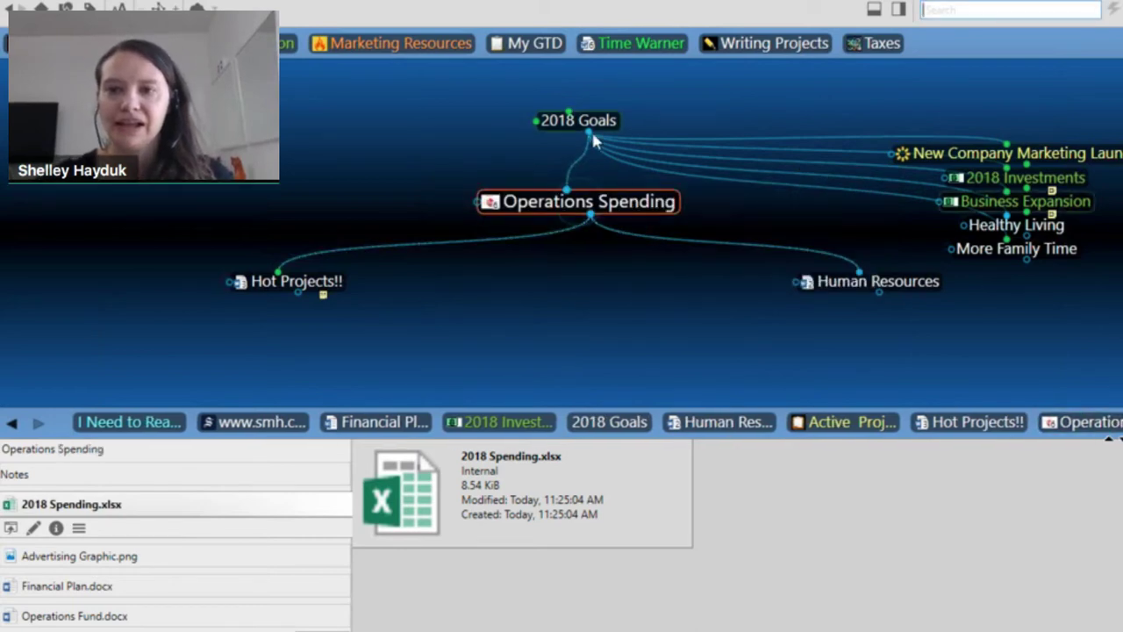
Link Operations Spending as a child of the existing Operations thought under My Business, and enlarge the mind map area.
click(594, 123)
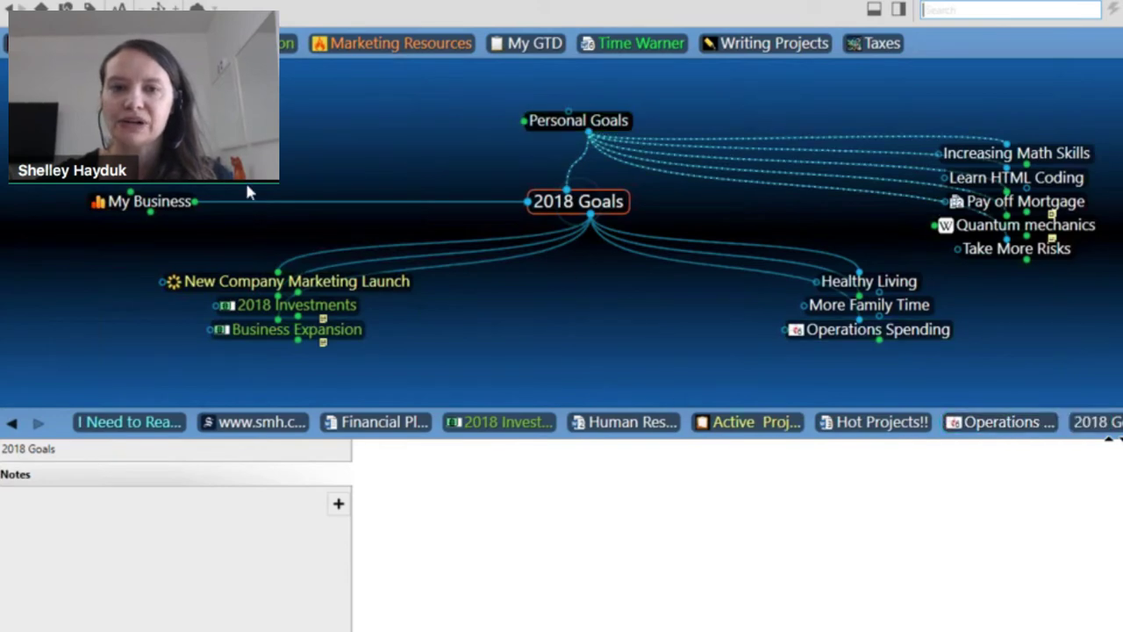
click(176, 204)
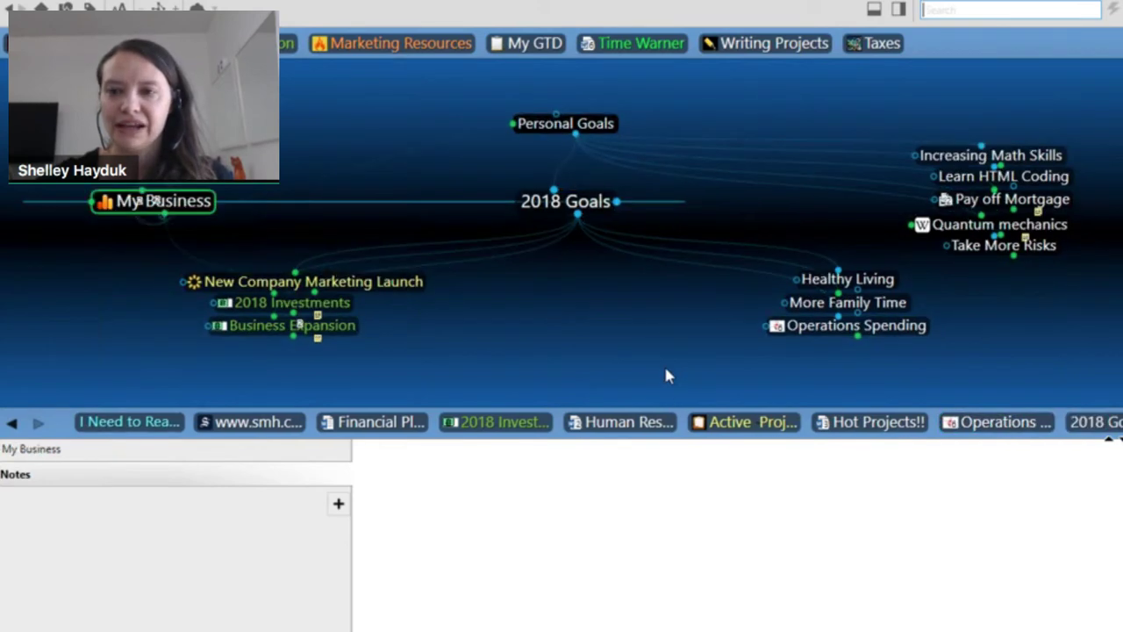
click(869, 307)
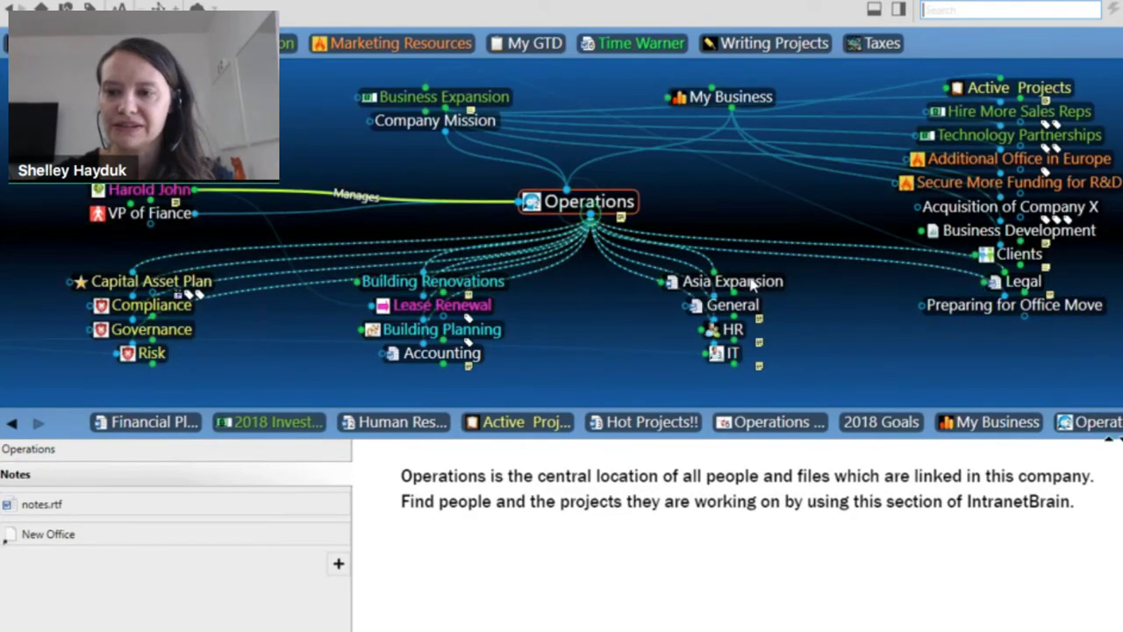
mouse_move(750, 279)
mouse_down()
mouse_move(908, 366)
mouse_move(950, 359)
mouse_move(864, 406)
mouse_move(765, 430)
mouse_up()
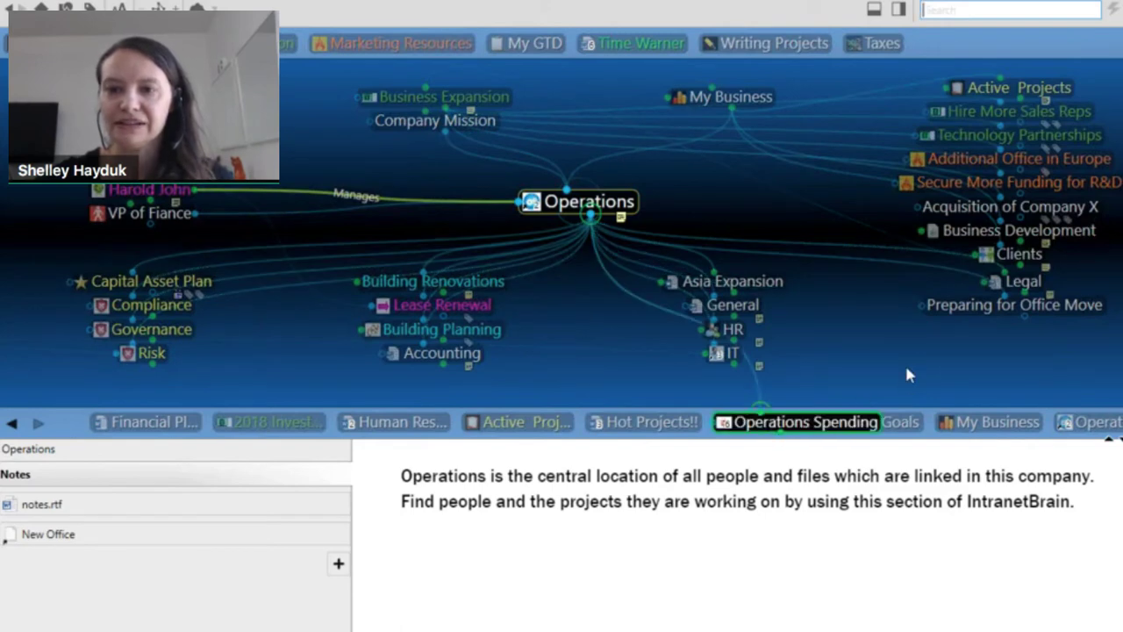
drag(909, 374, 909, 375)
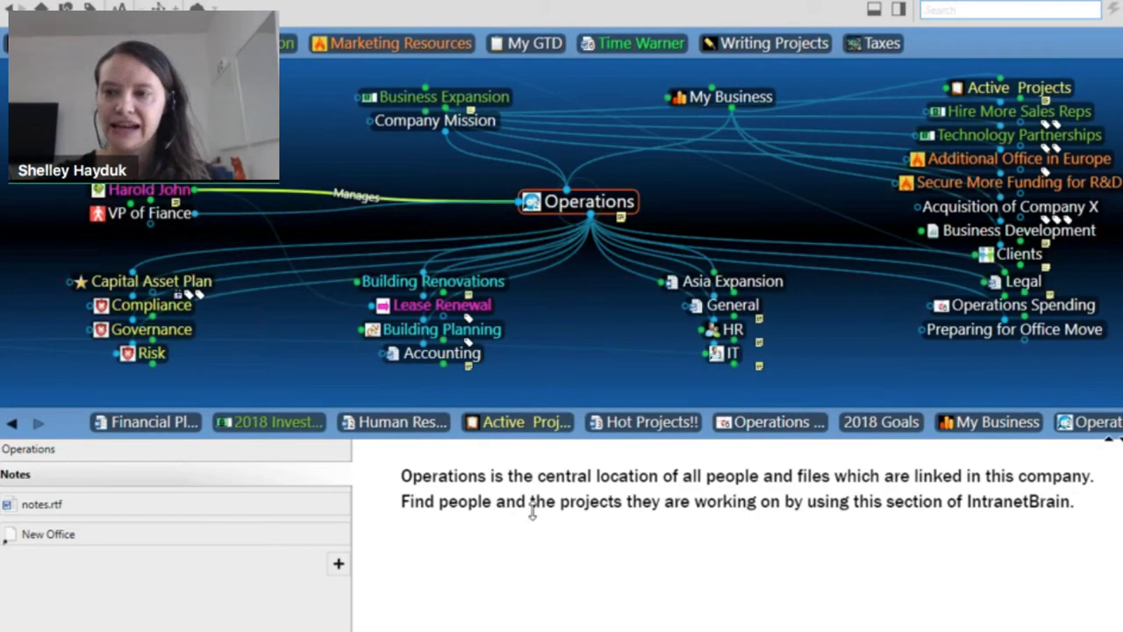
drag(532, 513, 532, 511)
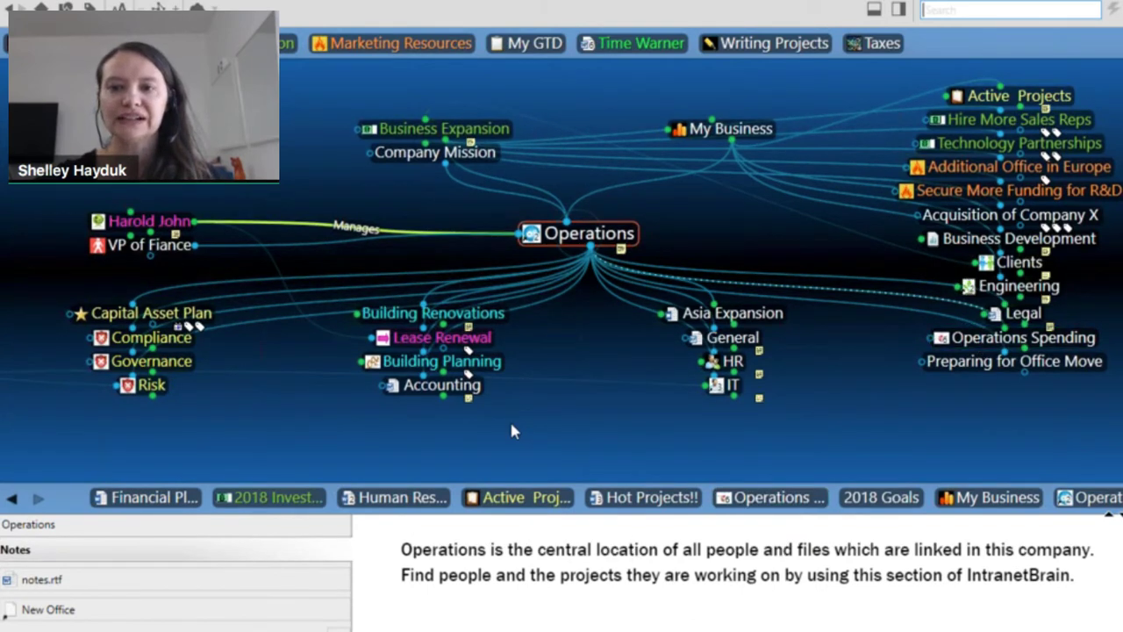
Compare the Operations Spending thought and its child thoughts with the contents of the original Operations folder.
click(773, 497)
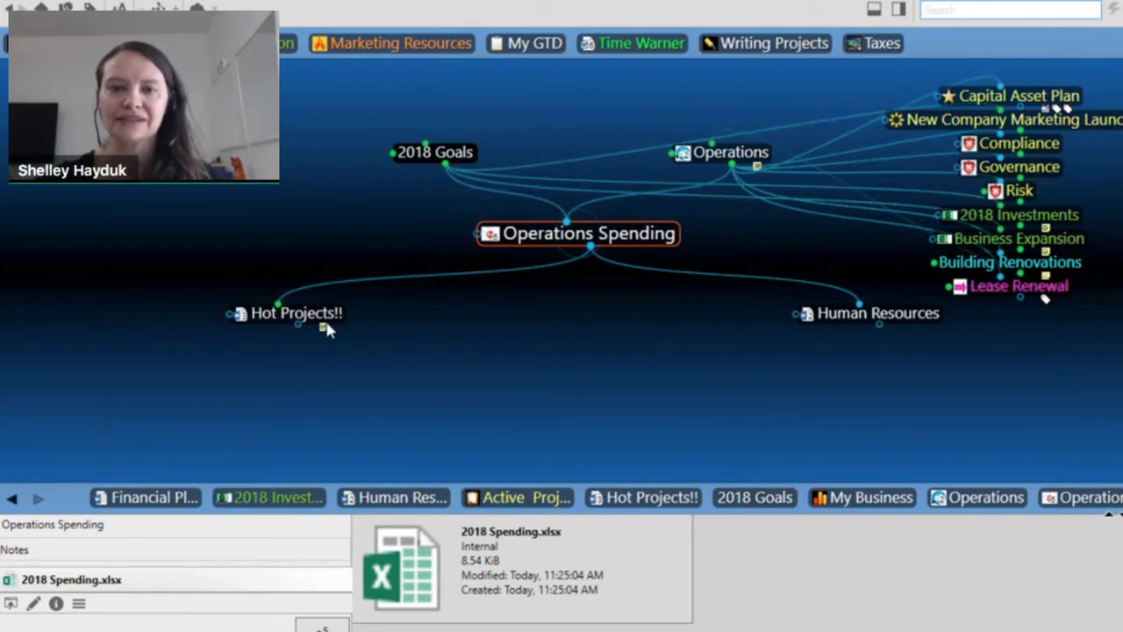
click(606, 497)
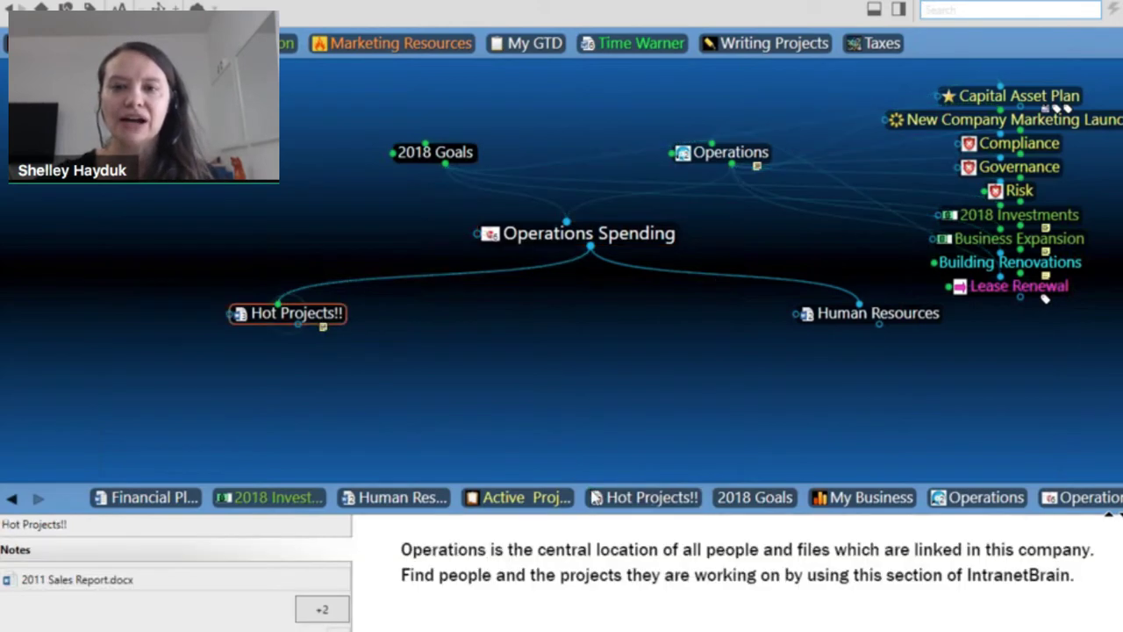
click(731, 152)
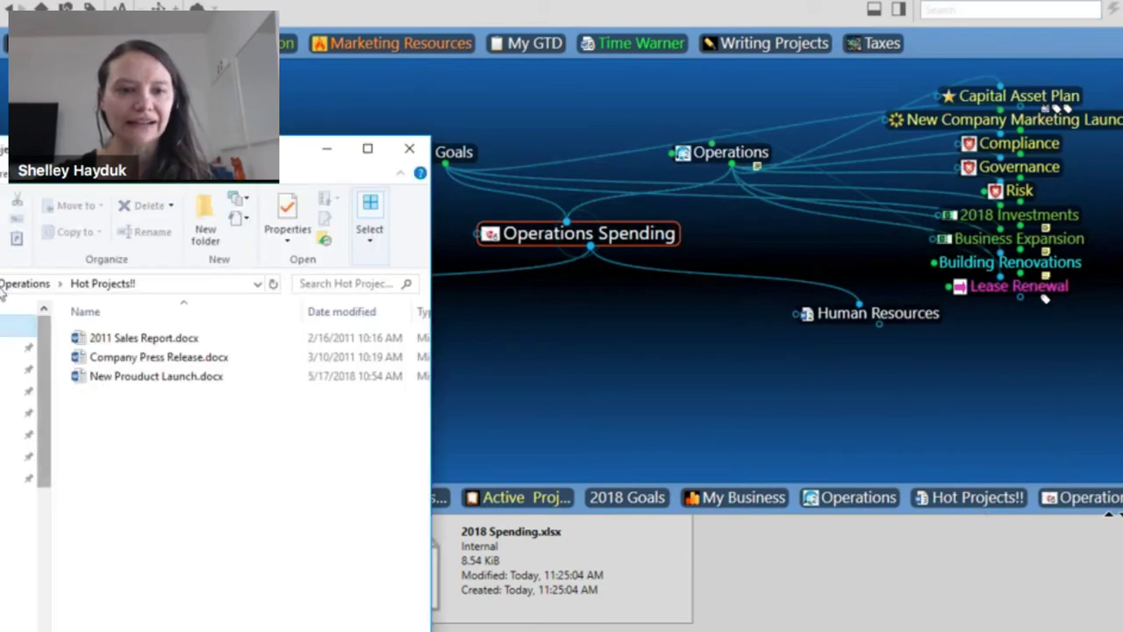
click(11, 412)
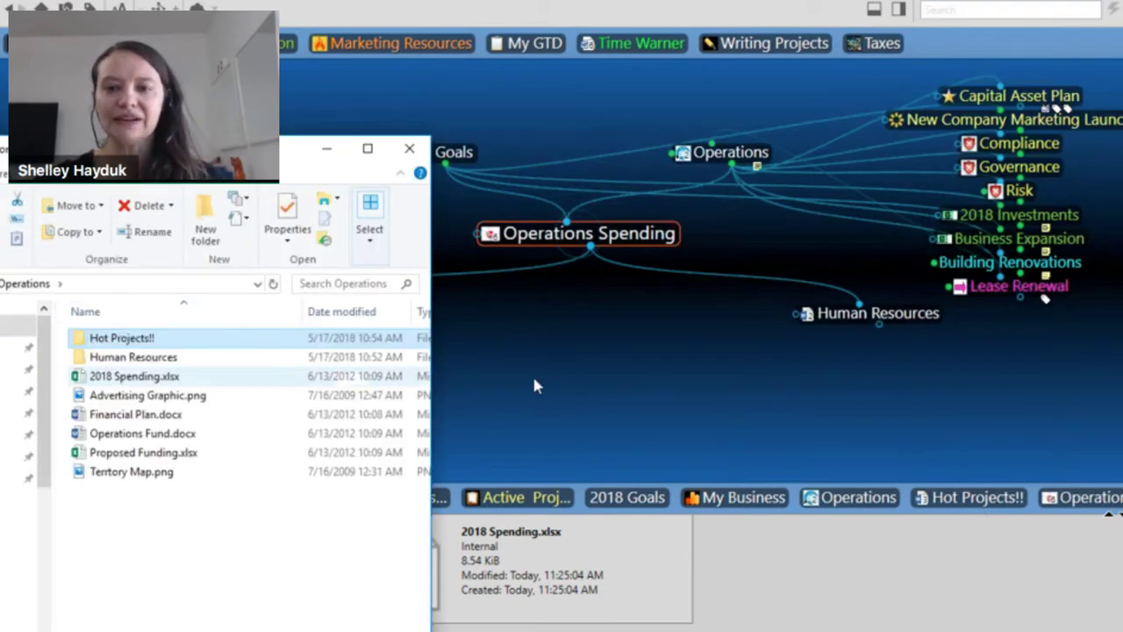
click(655, 379)
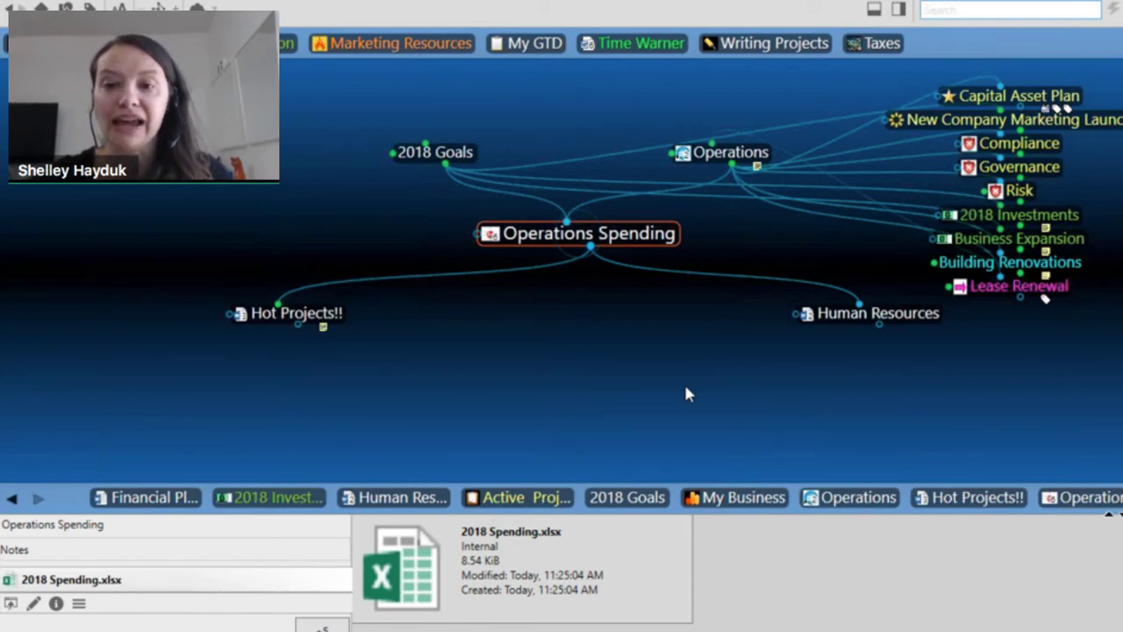
Assign the Green Light Project type to the Operations Spending thought.
right_click(627, 243)
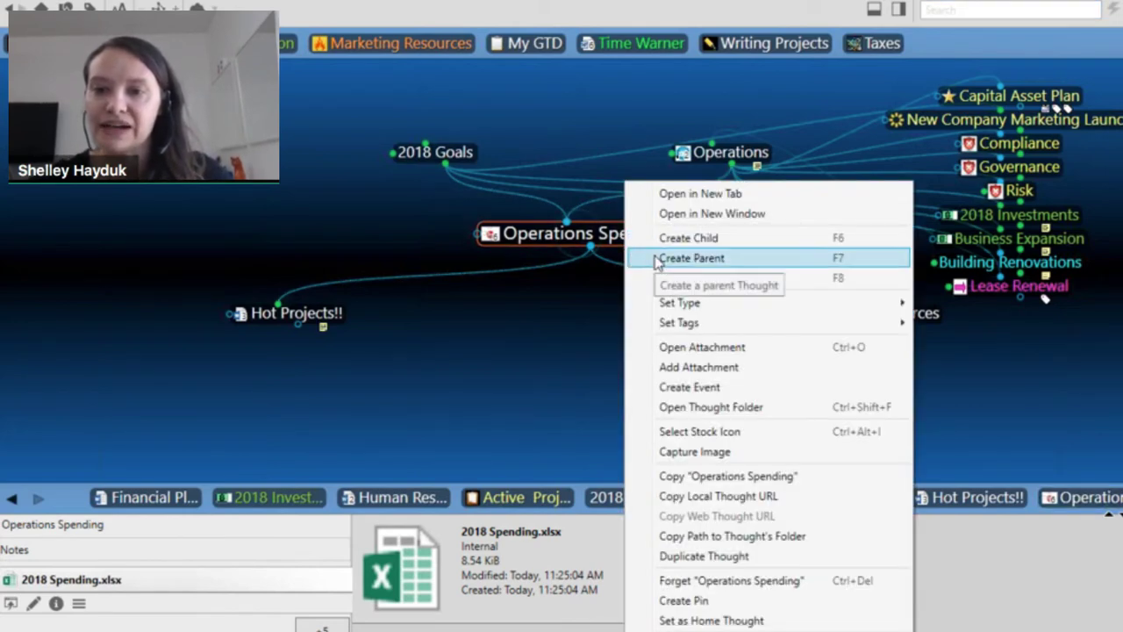
mouse_move(680, 303)
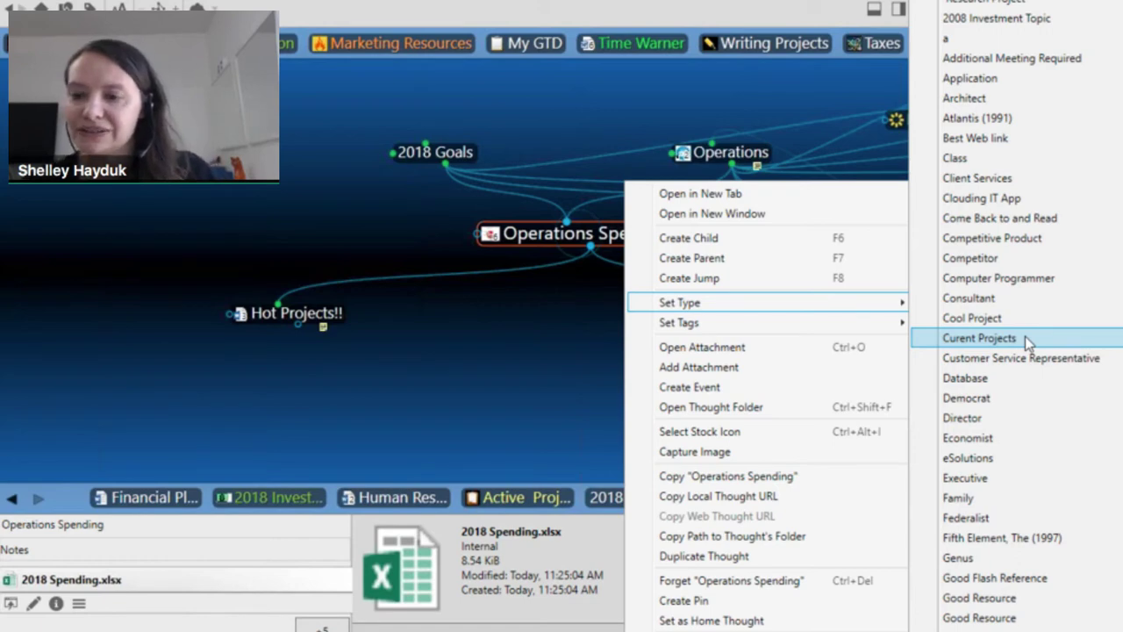
scroll(1025, 336, down, 2)
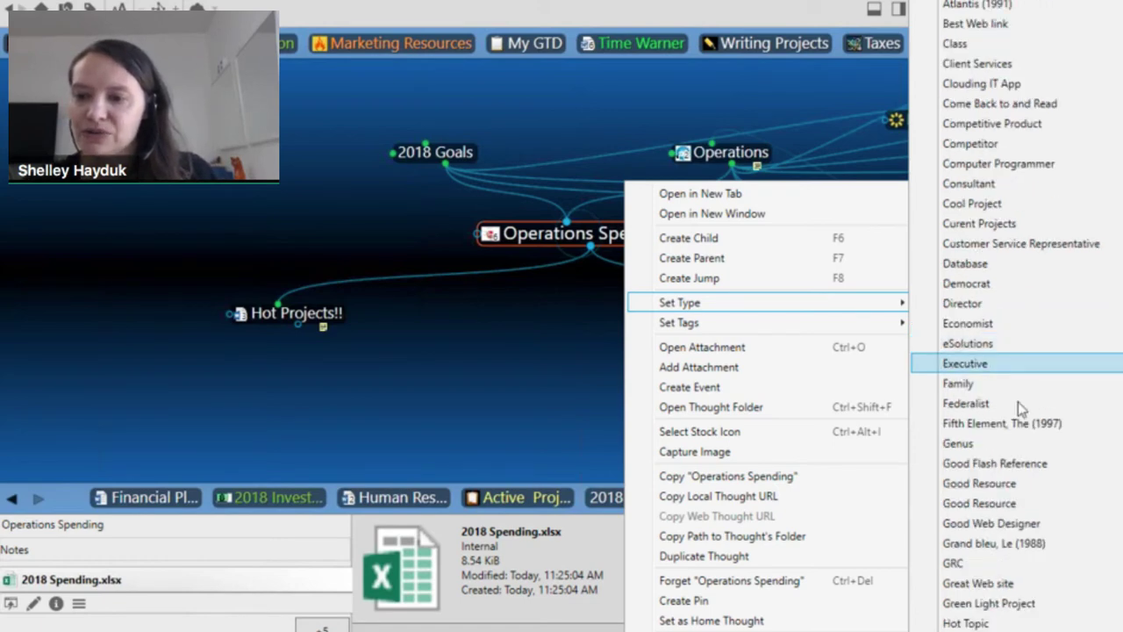
key(Escape)
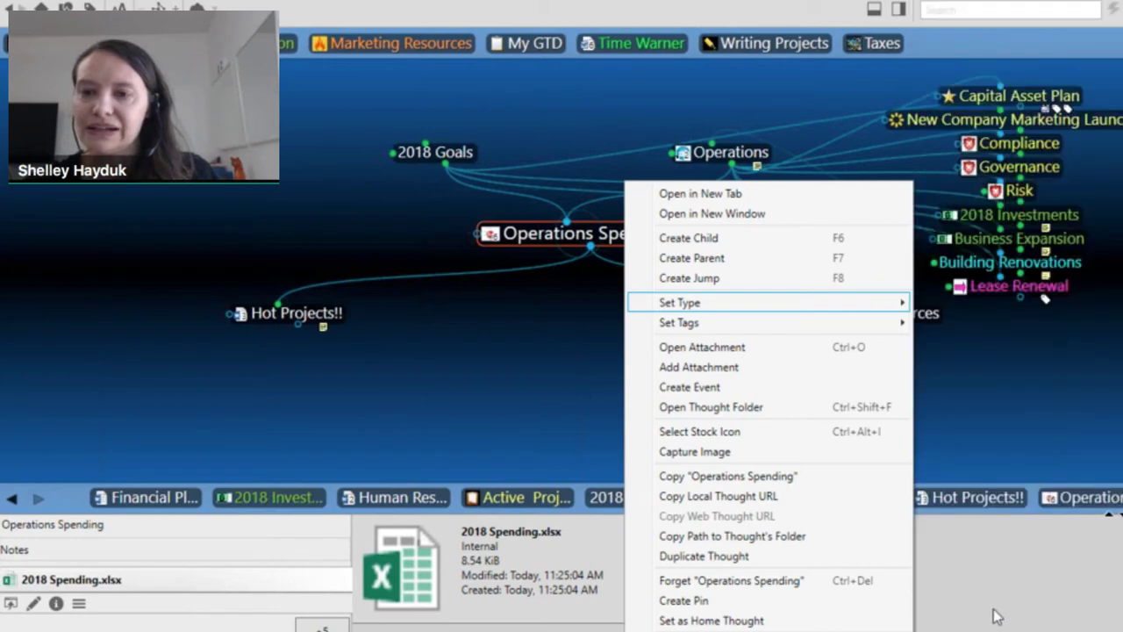
key(Escape)
Assign the High Investment tag to the Operations Spending thought.
mouse_move(614, 242)
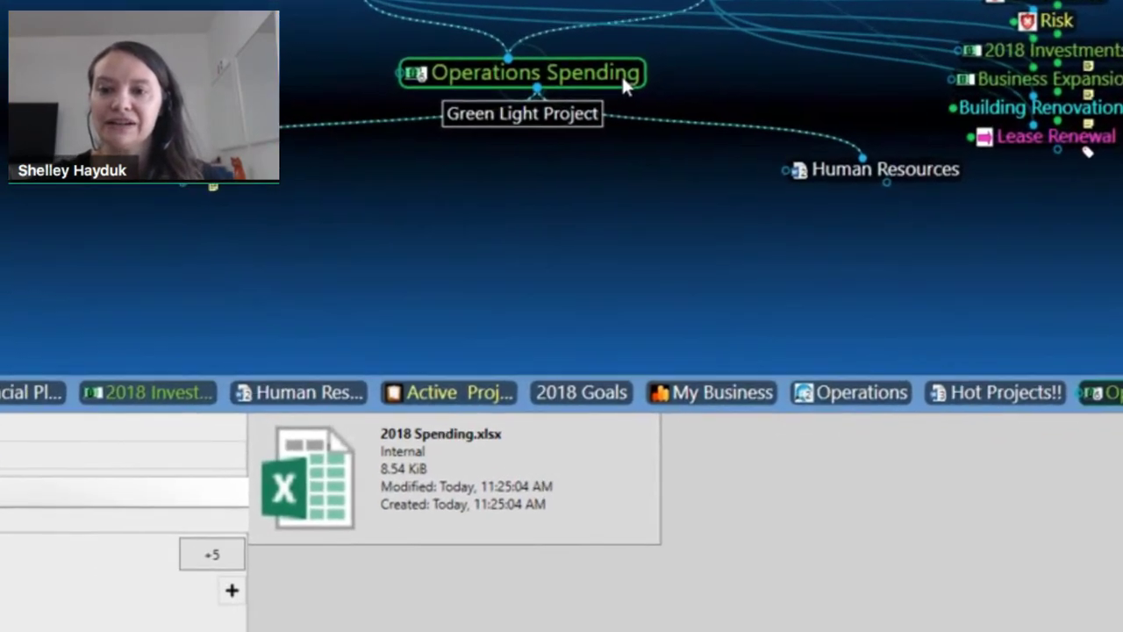
click(661, 235)
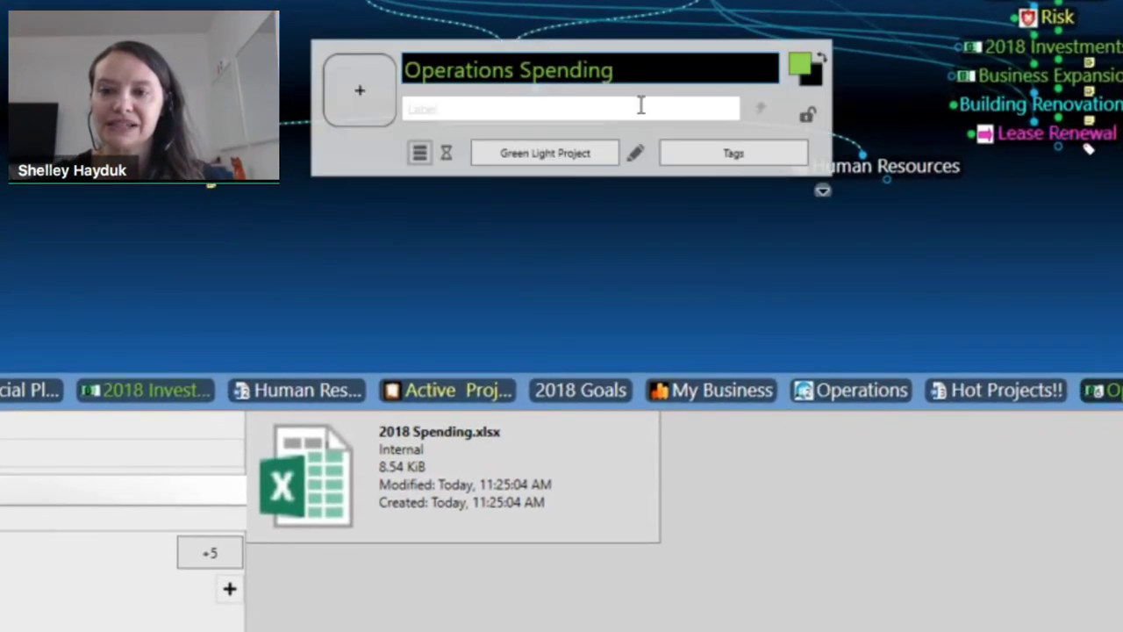
click(715, 162)
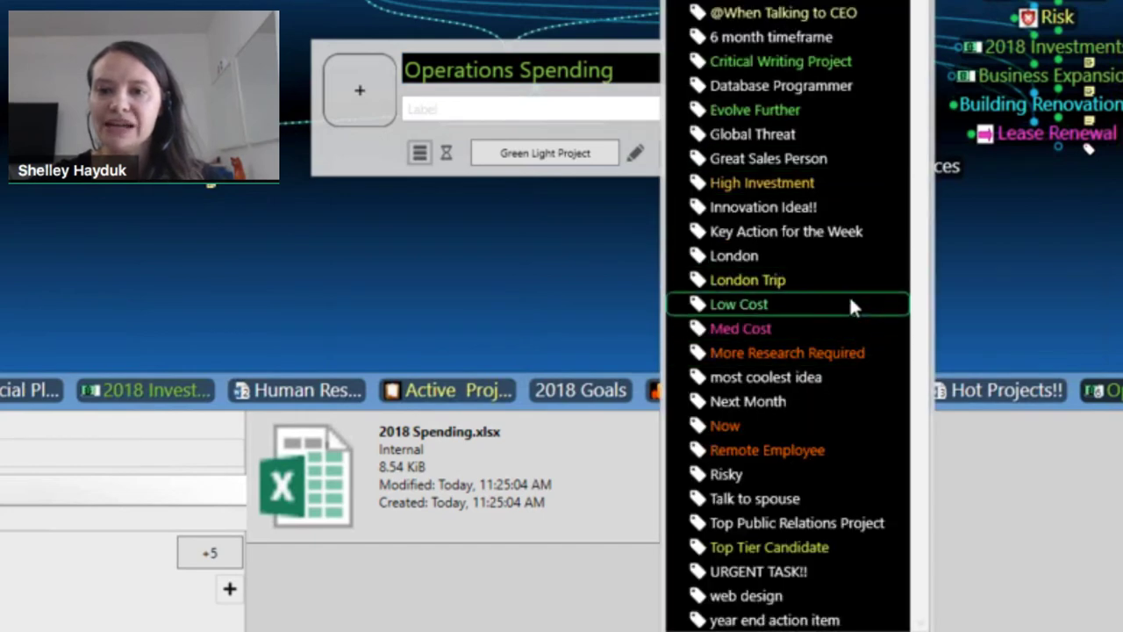
click(796, 183)
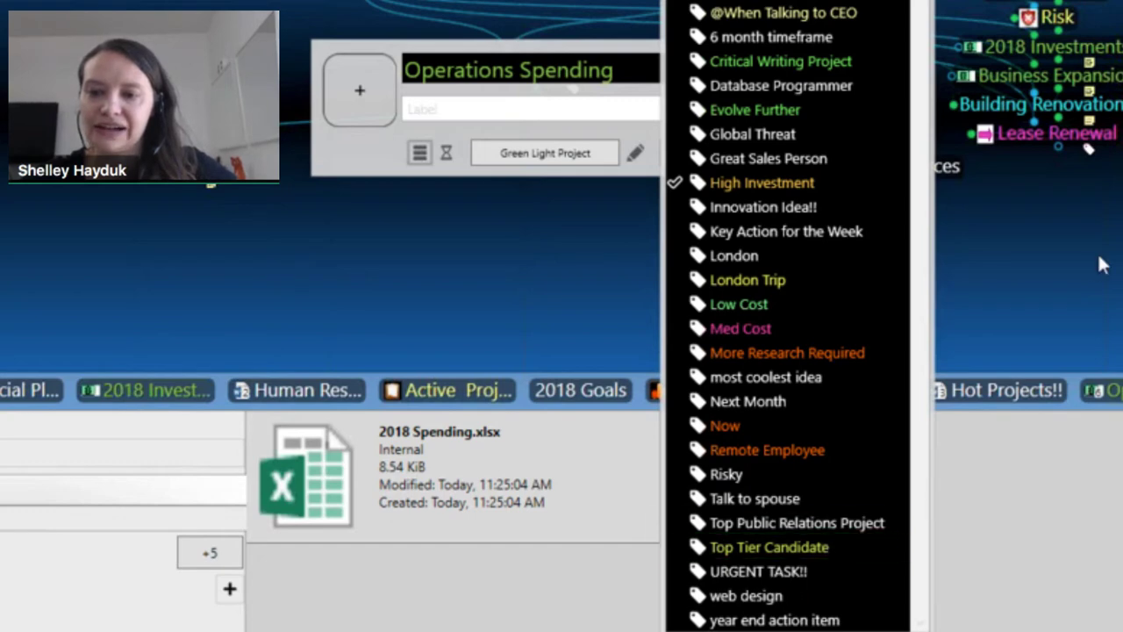
click(1067, 293)
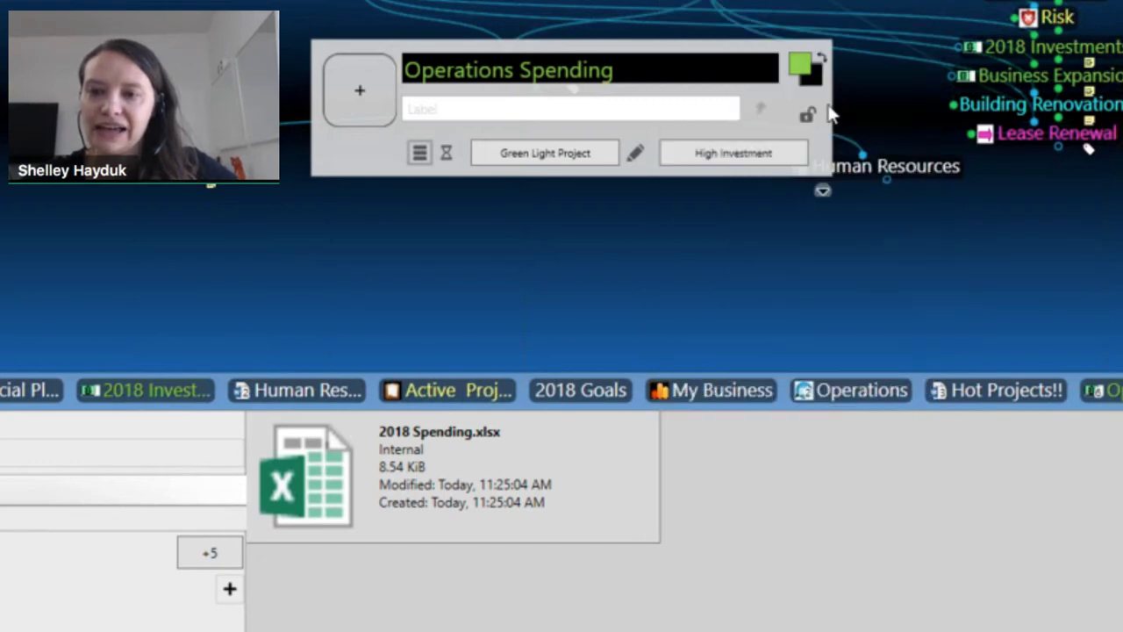
click(725, 234)
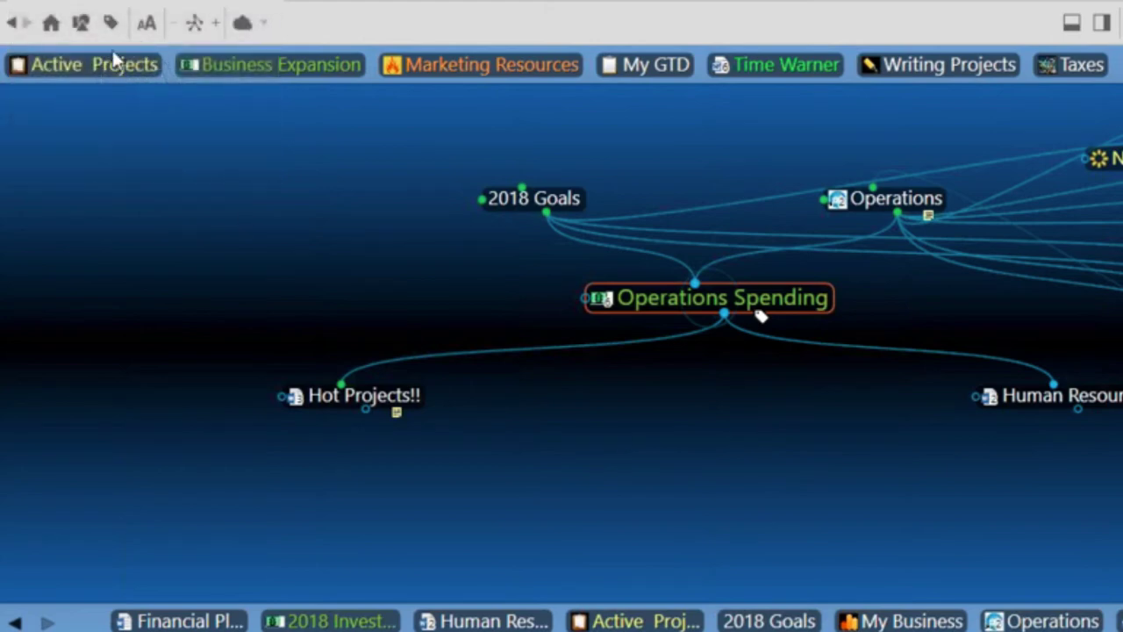
Activate the High Investment tag, open a tagged employee's thought and review the tags assigned to it.
click(111, 25)
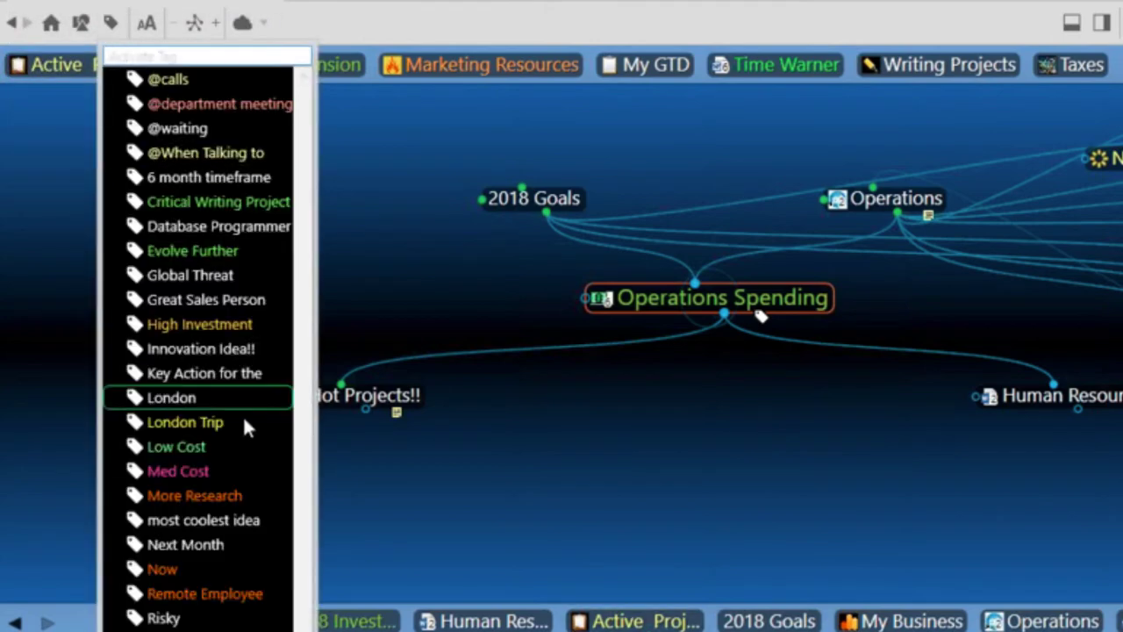
click(173, 328)
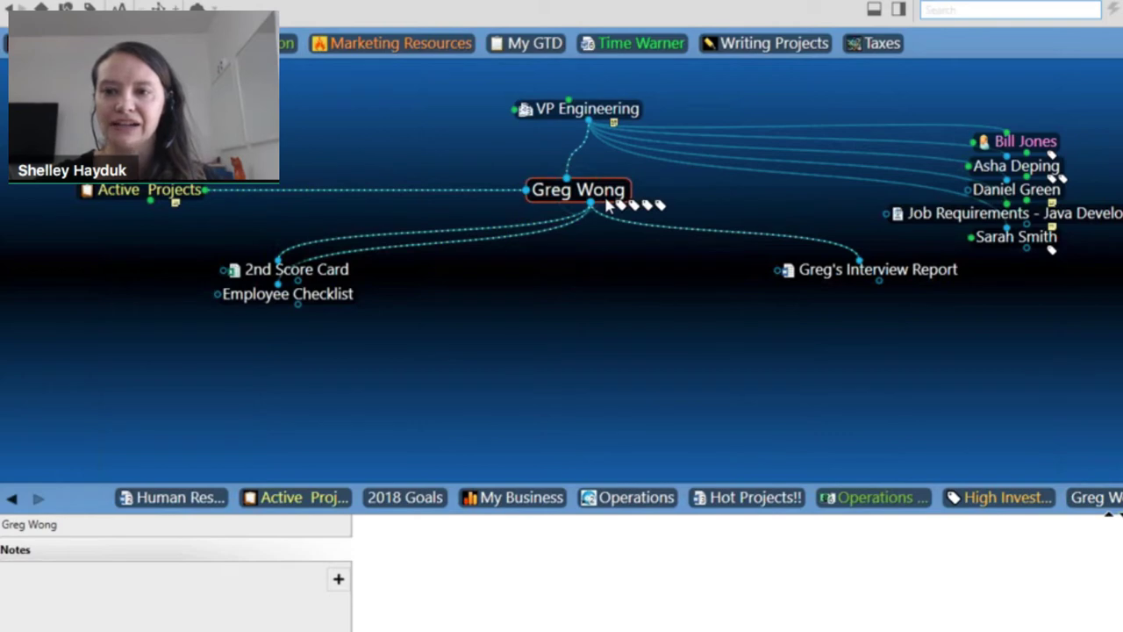
right_click(607, 205)
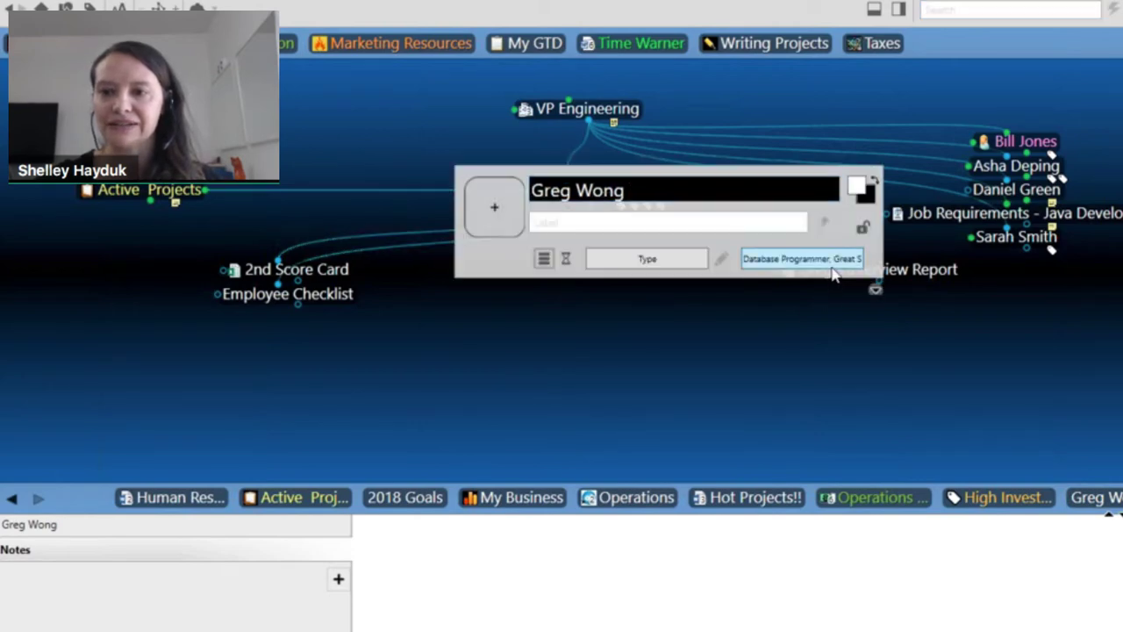
click(832, 267)
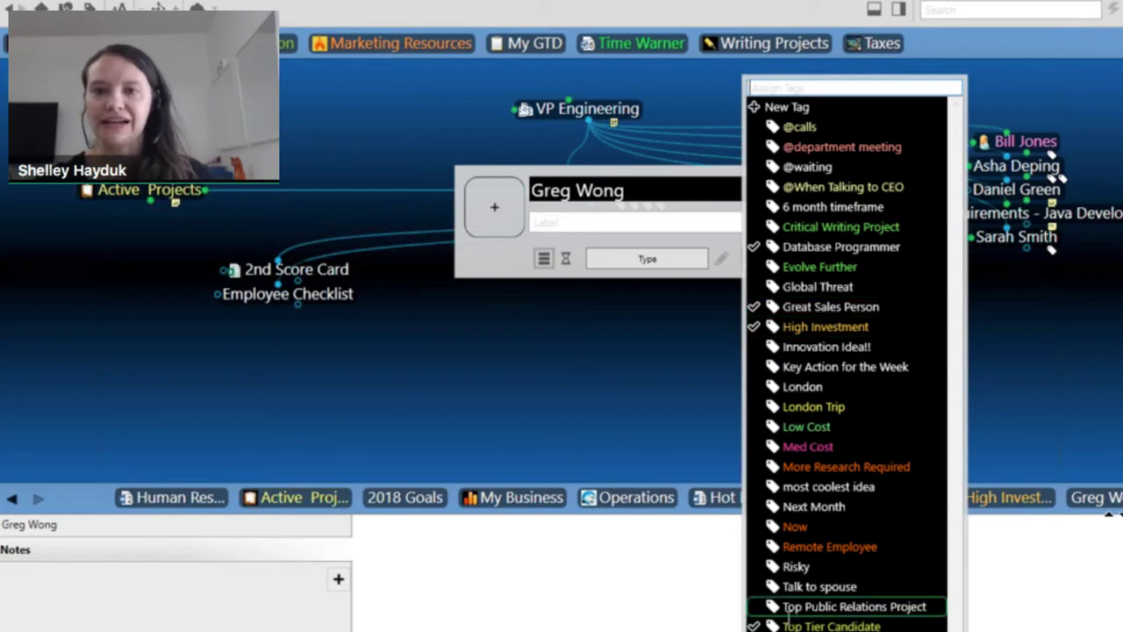
click(841, 370)
click(777, 416)
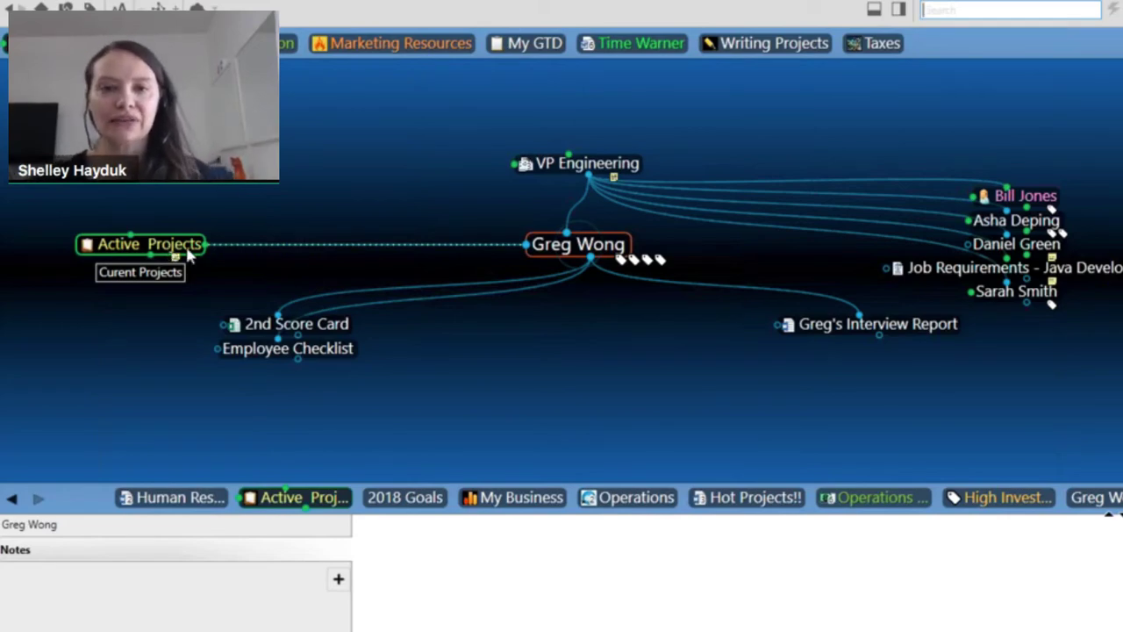
Browse from Marketing Resources via the Critical Writing Project tag to Employee Hand Book Revisions and its Human Resources parent.
click(397, 44)
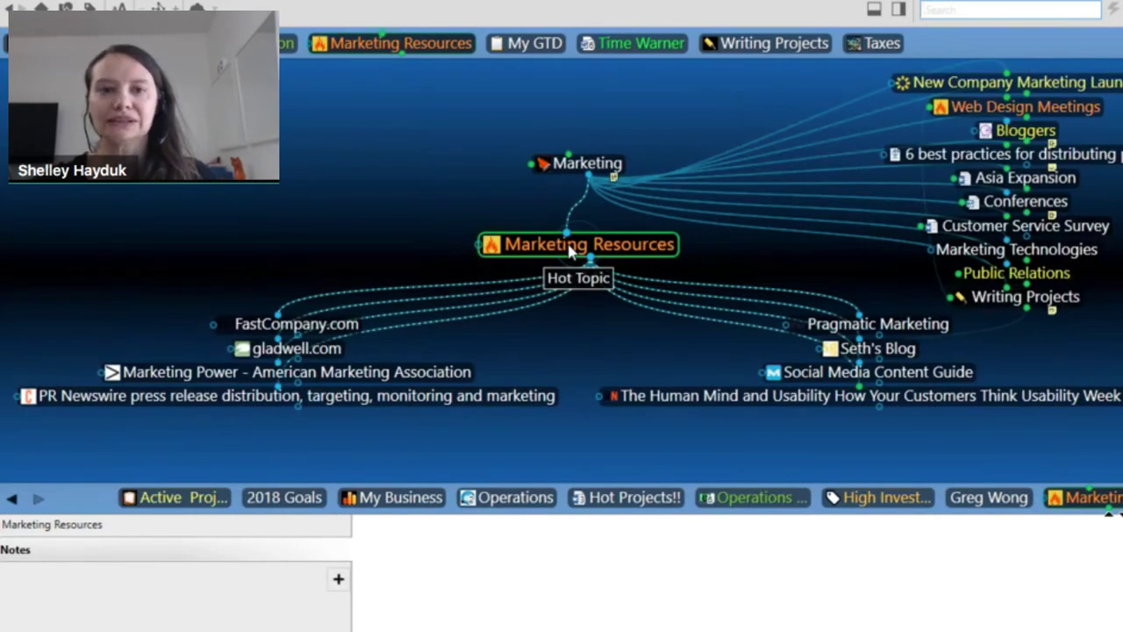
click(89, 11)
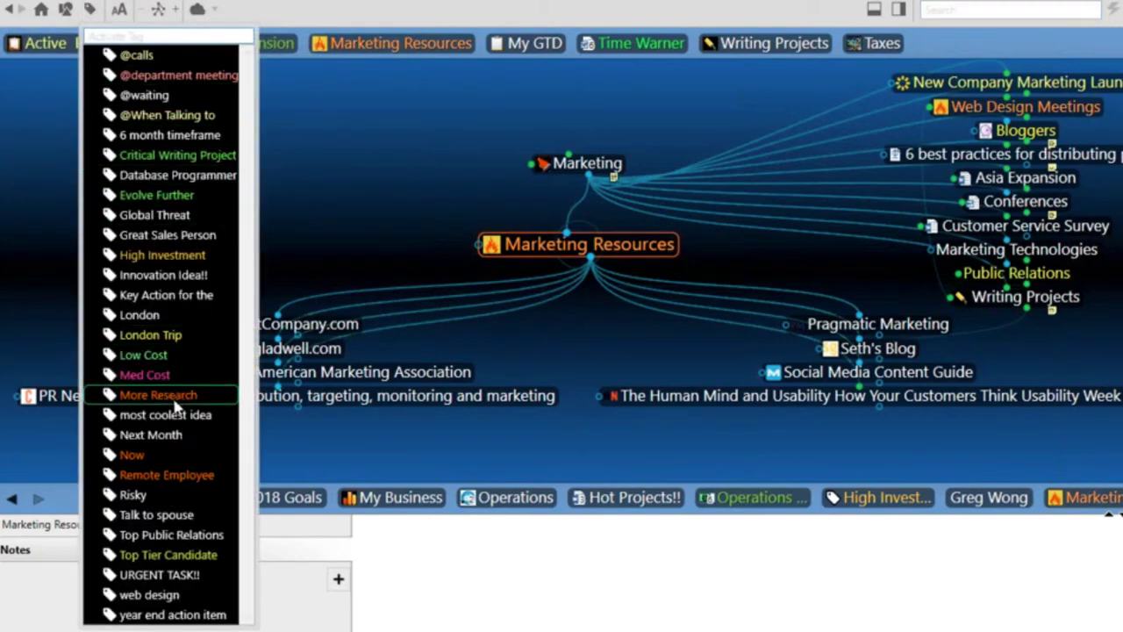
click(165, 161)
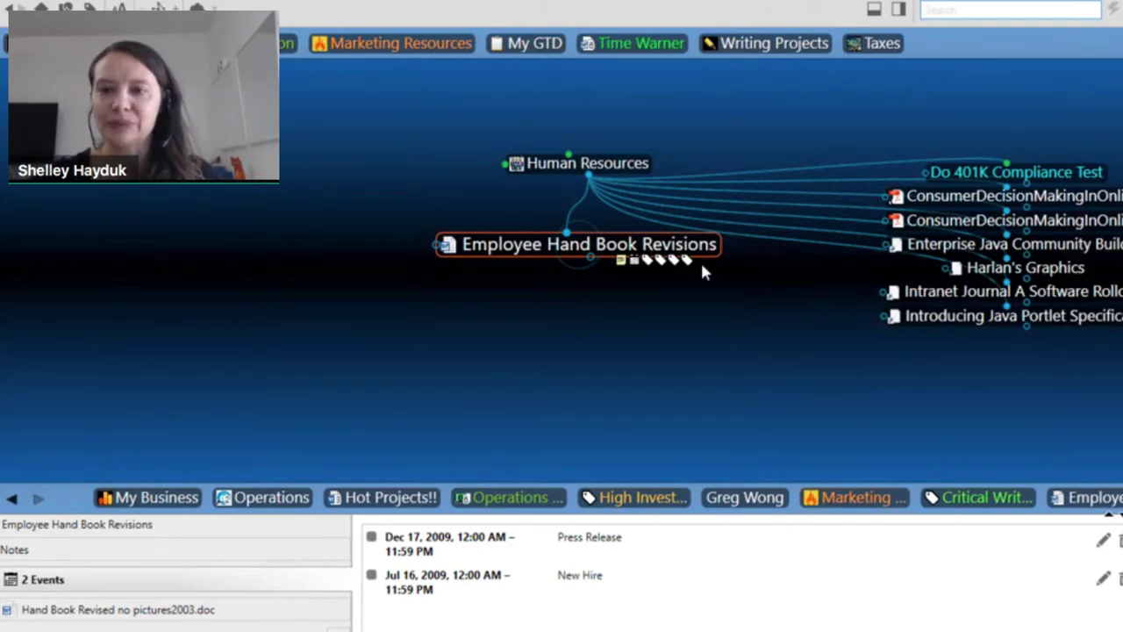
click(621, 165)
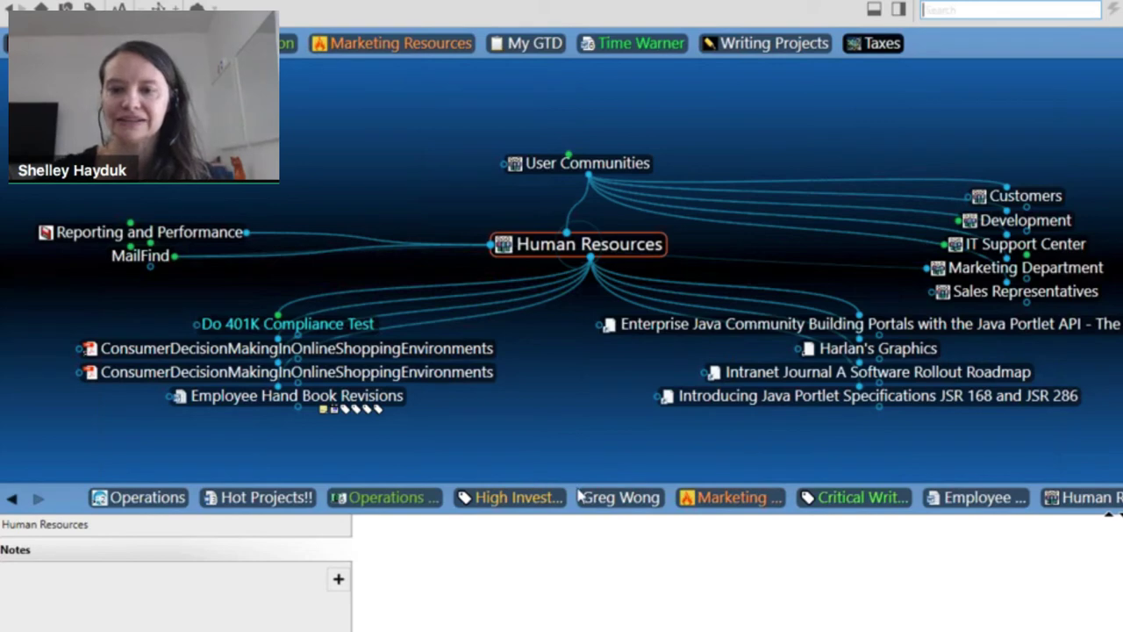
Look back through the past thoughts and follow the parent links from Human Resources through User Communities to Network Map.
click(13, 500)
click(13, 501)
click(13, 500)
click(13, 500)
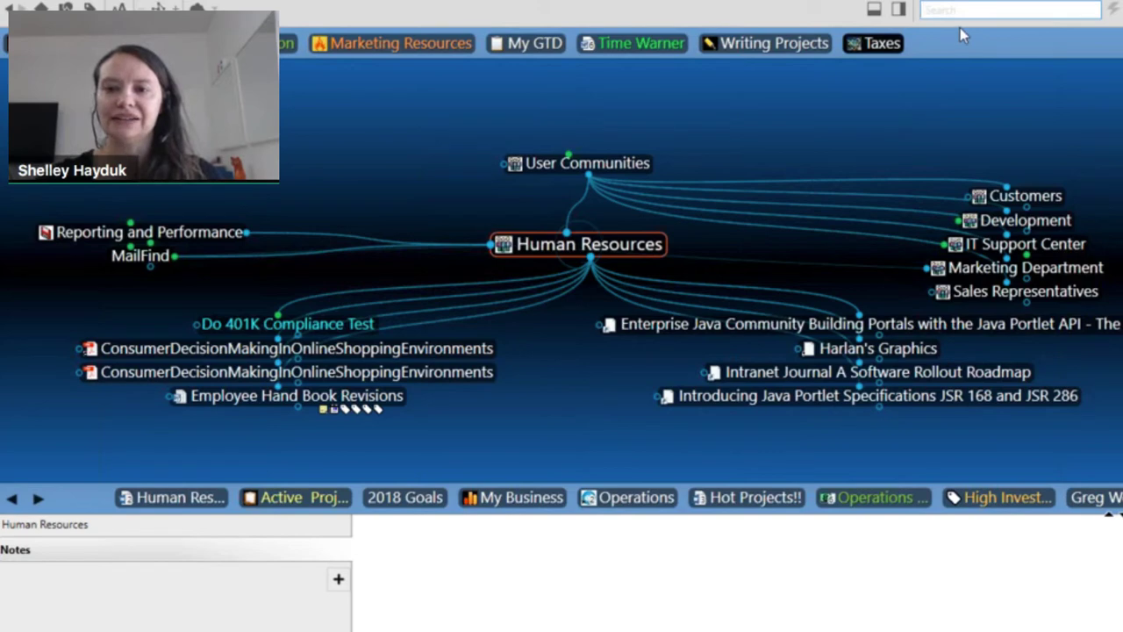
click(593, 161)
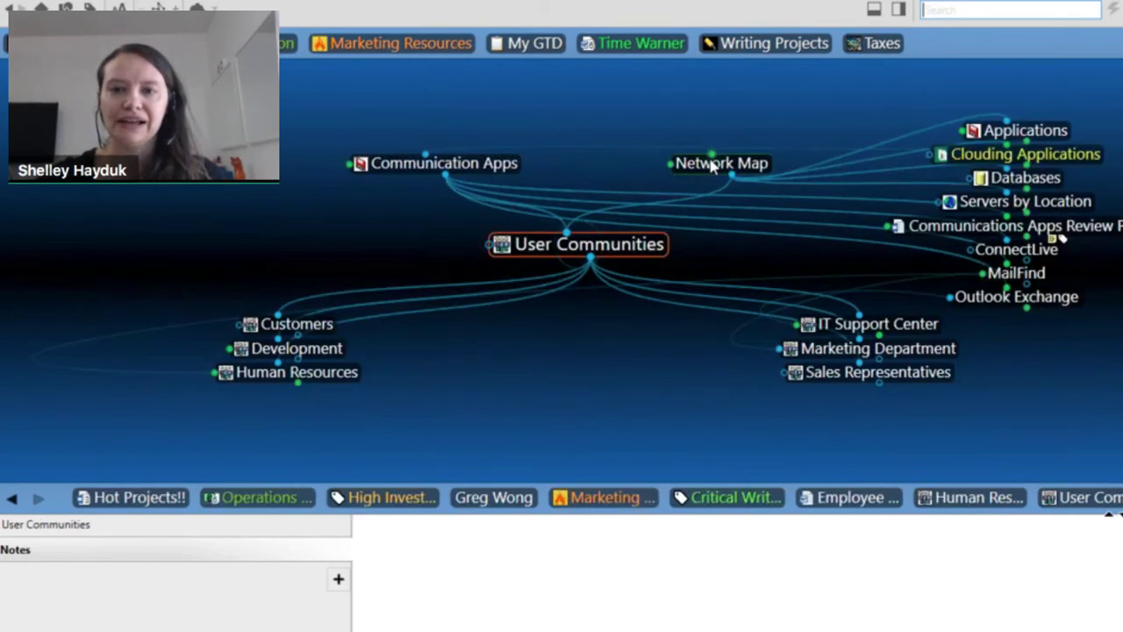
click(713, 165)
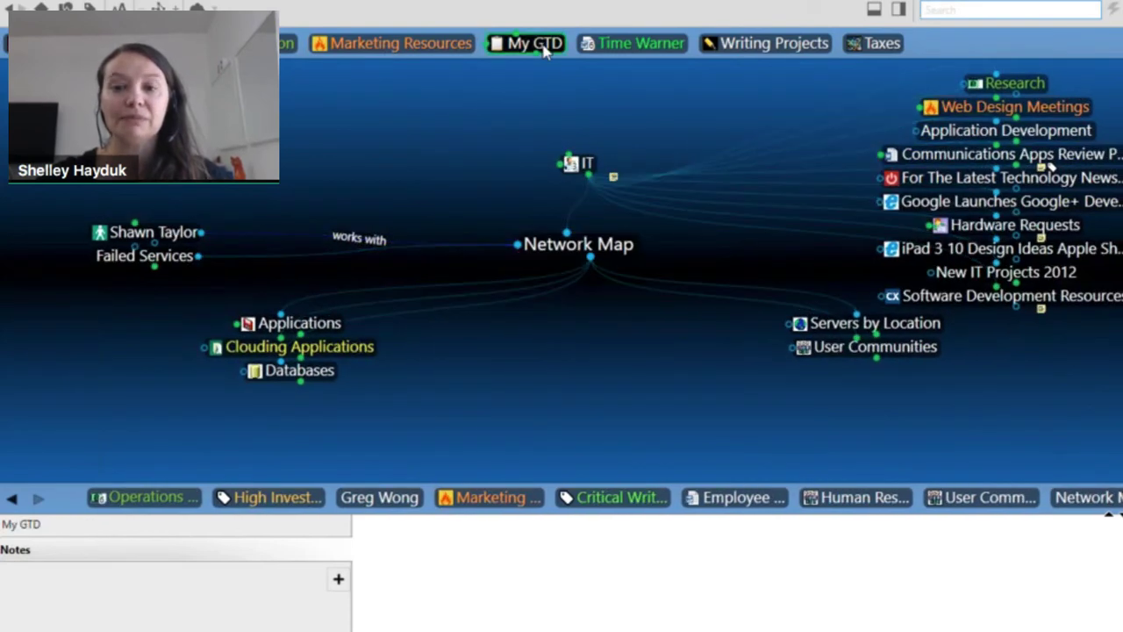
Jump between the pinned thoughts My GTD, Marketing Resources, Business Expansion and Active Projects, ending on Marketing Resources.
click(534, 43)
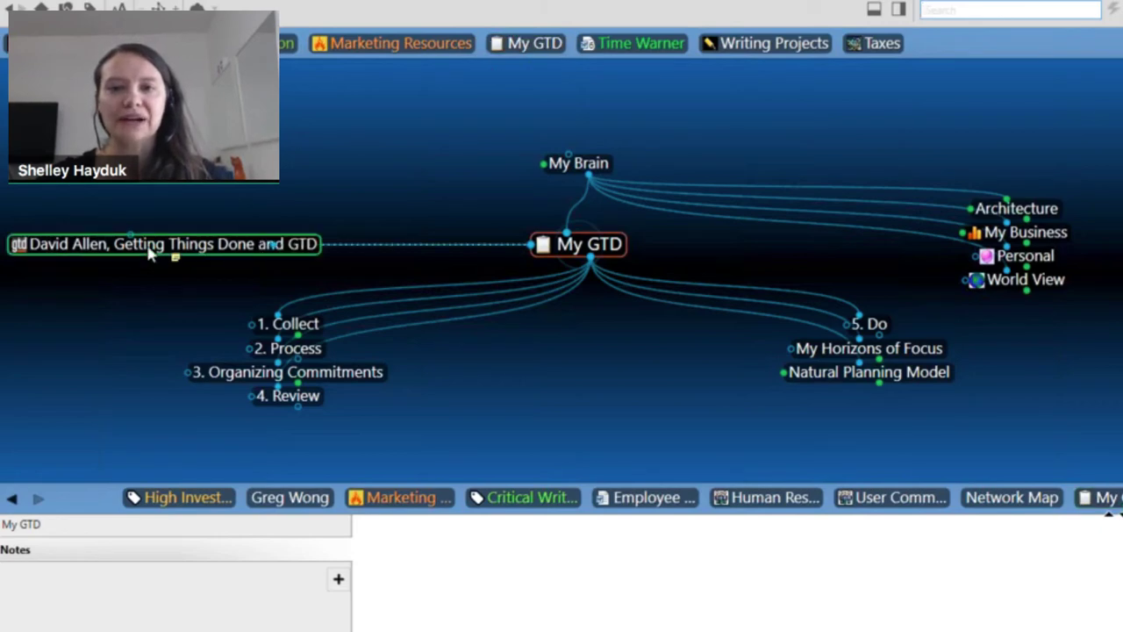
click(392, 51)
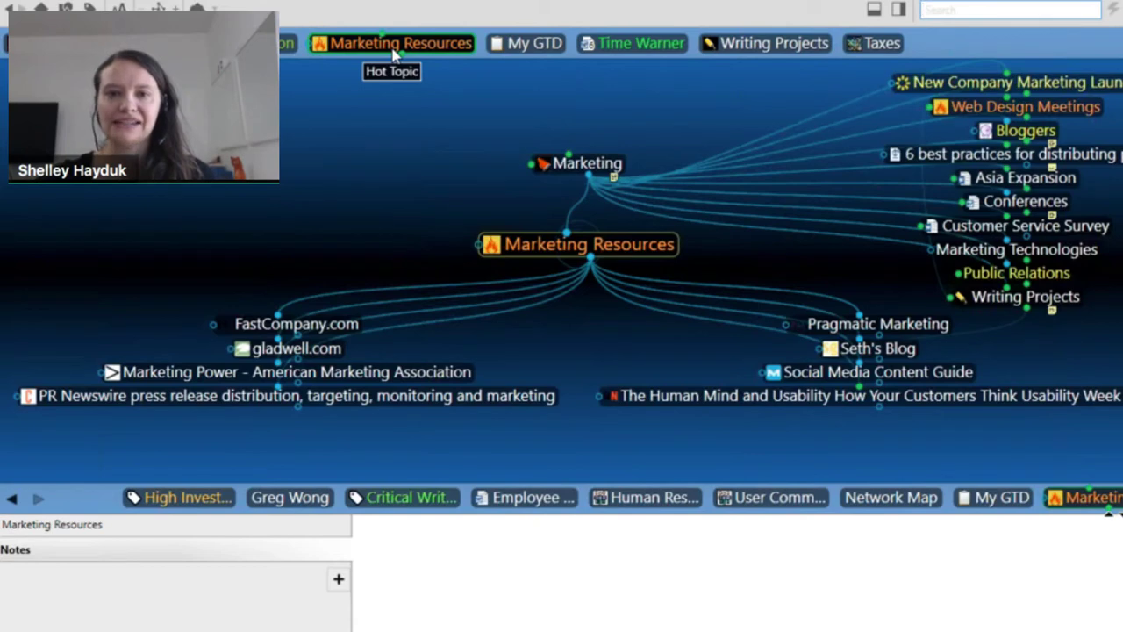
click(263, 43)
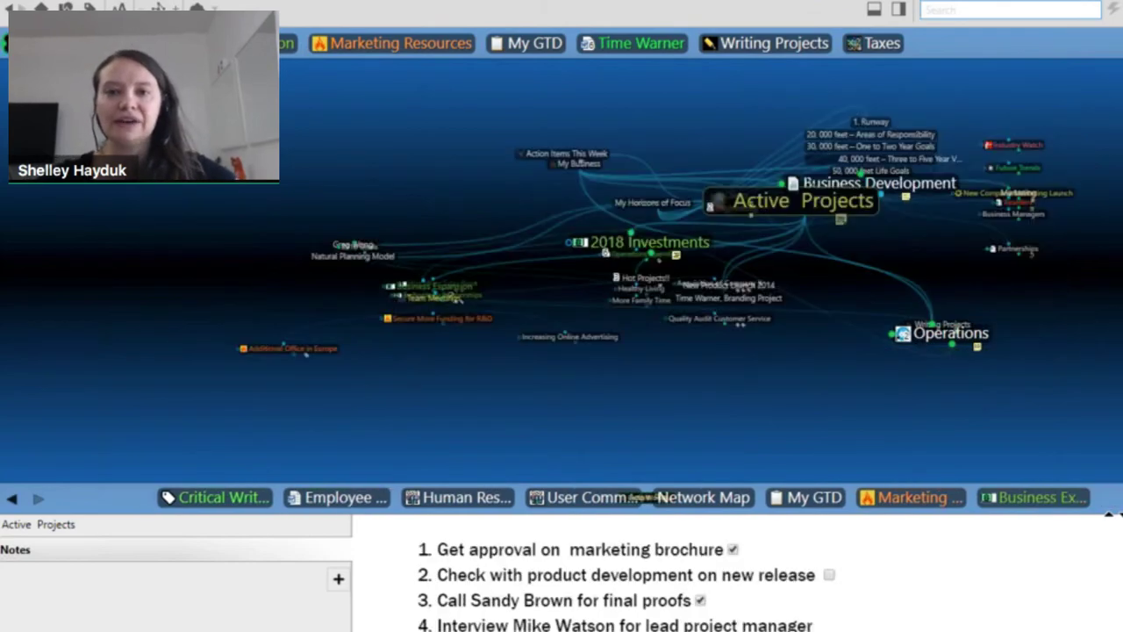
click(436, 45)
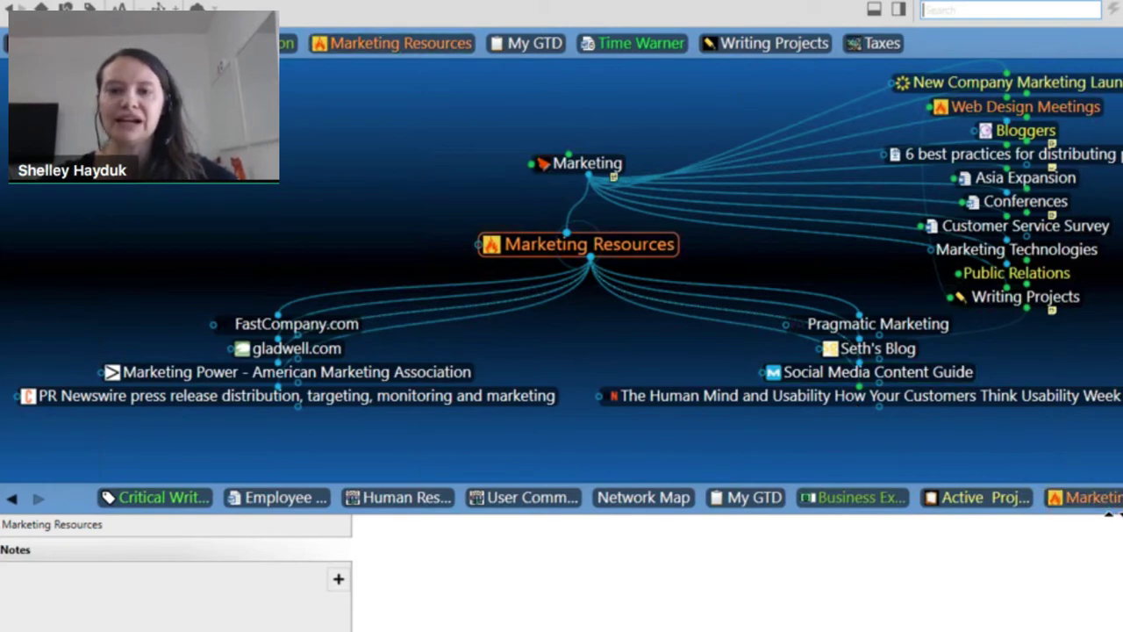
Place the content area beside the mind map, open the gladwell.com thought and widen the area showing its web page.
click(1109, 513)
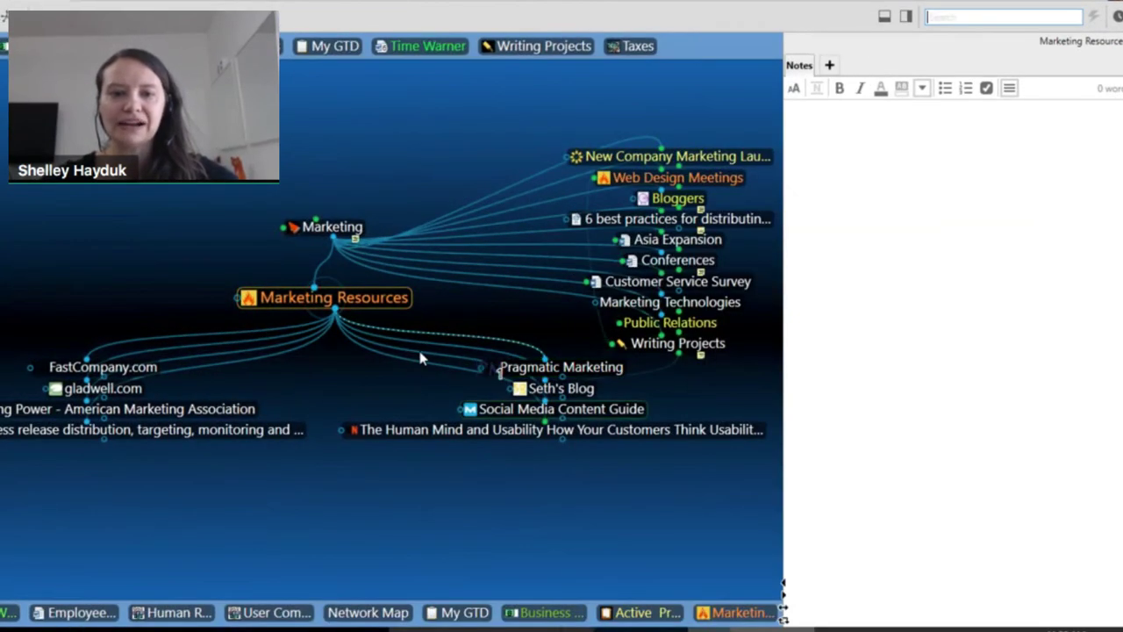
click(112, 392)
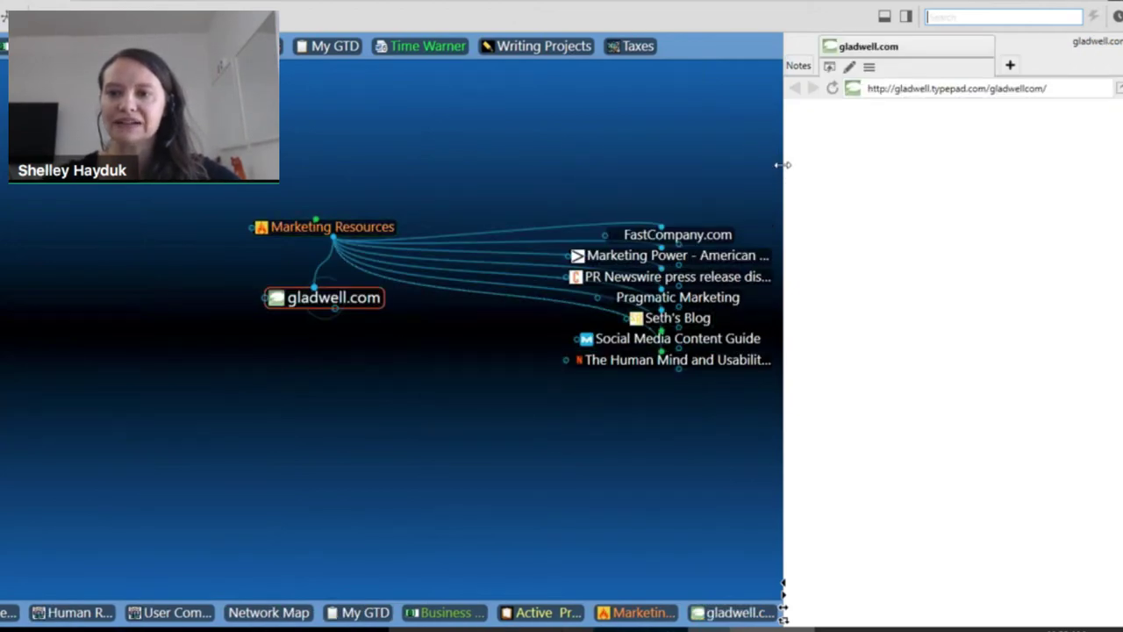
drag(737, 164, 605, 153)
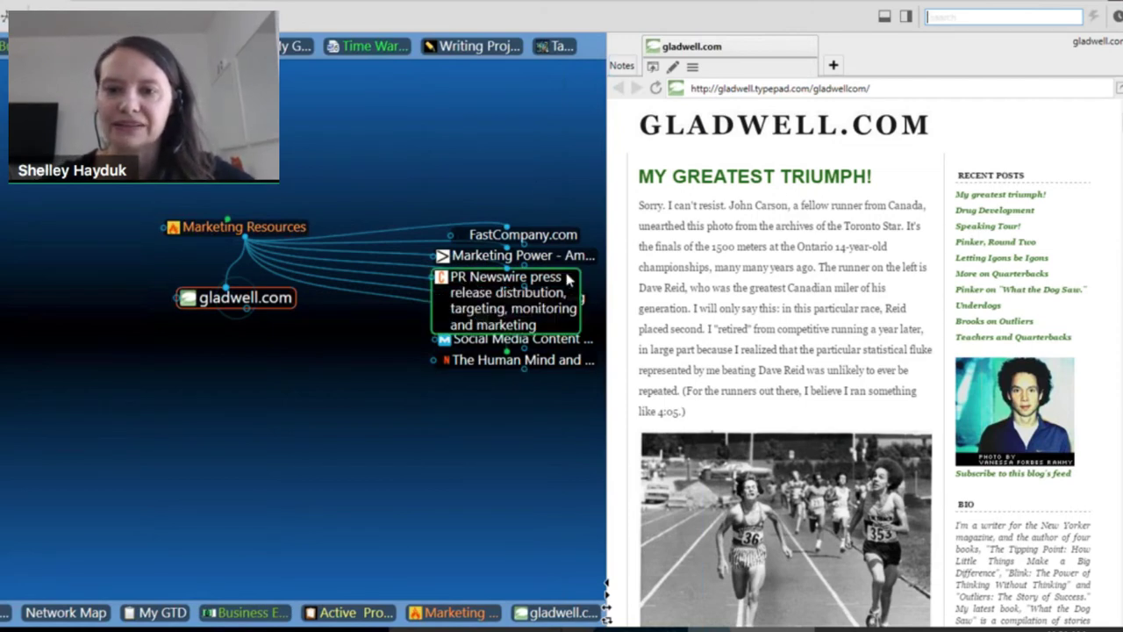
View the PR Newswire thought, open FastCompany.com and add the note "this is a progressive plan for marketing......" to it.
click(518, 277)
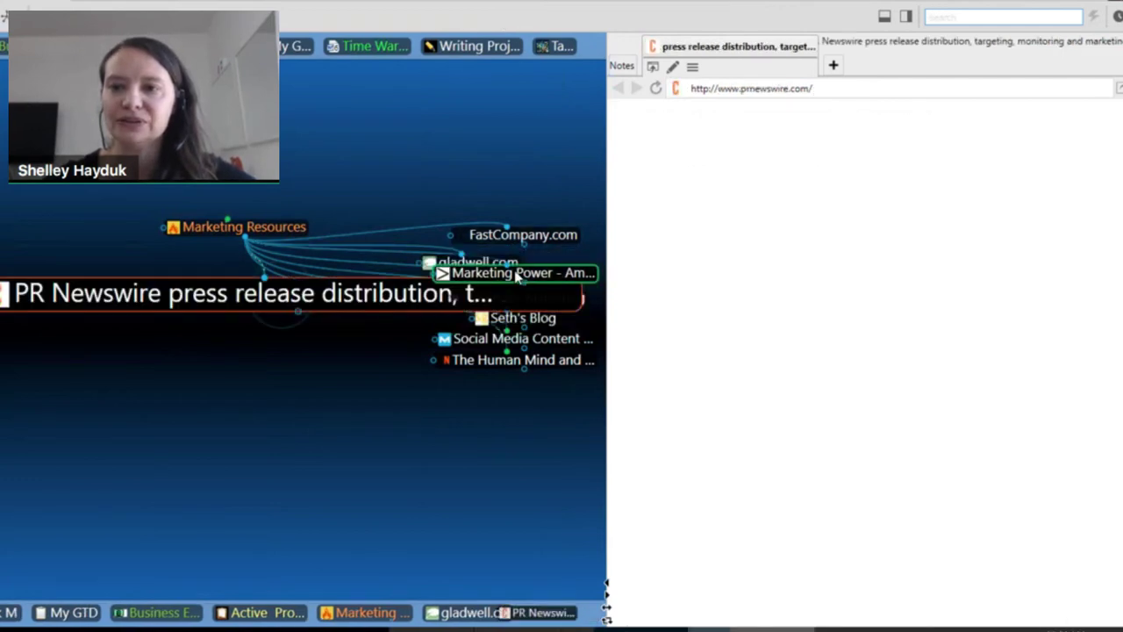
click(565, 240)
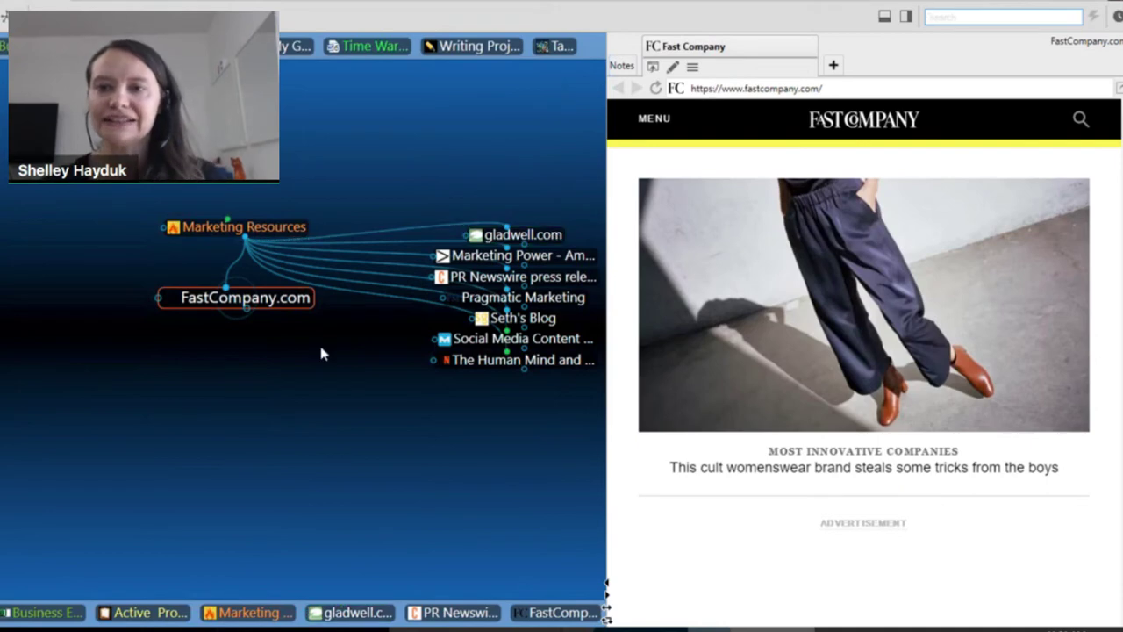
click(621, 67)
click(718, 190)
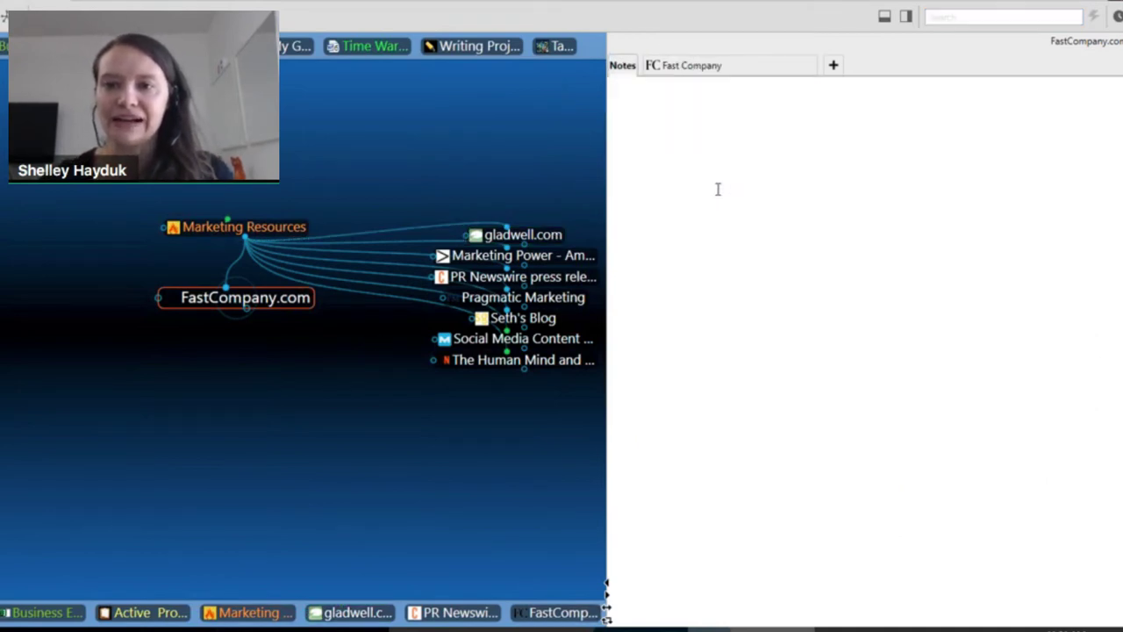
text(this is)
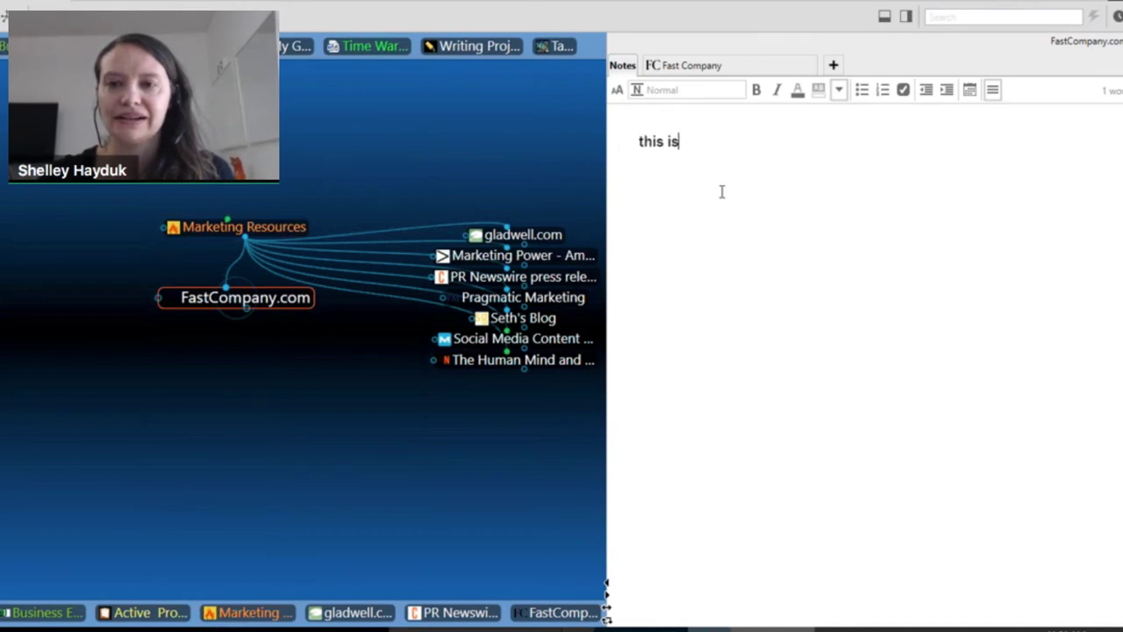
text( a progre)
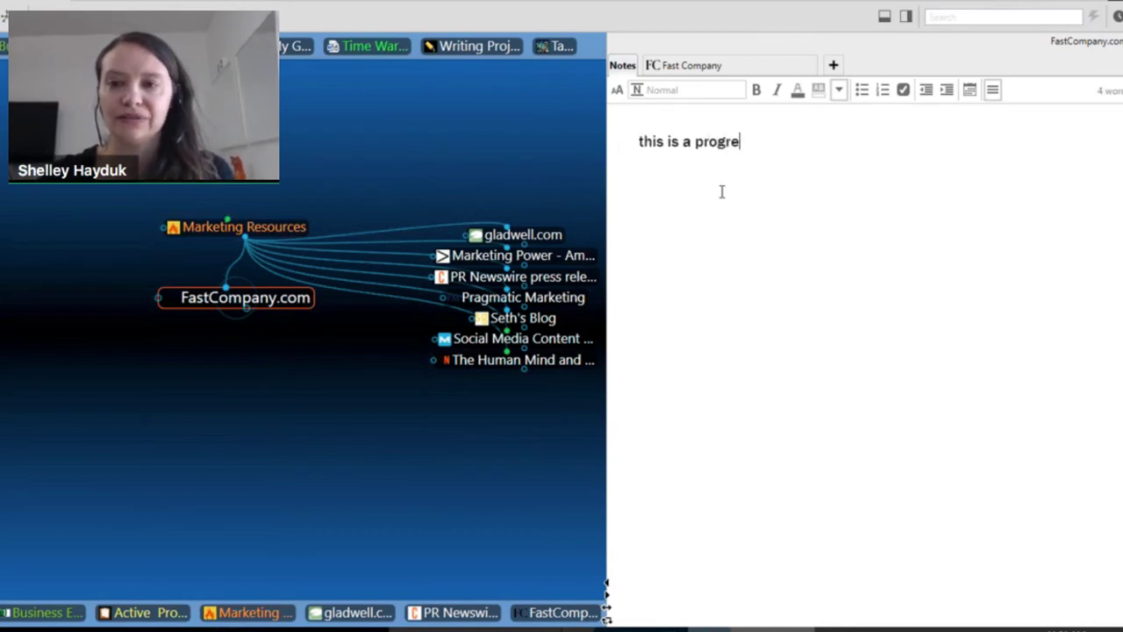
text(sso)
key(BackSpace)
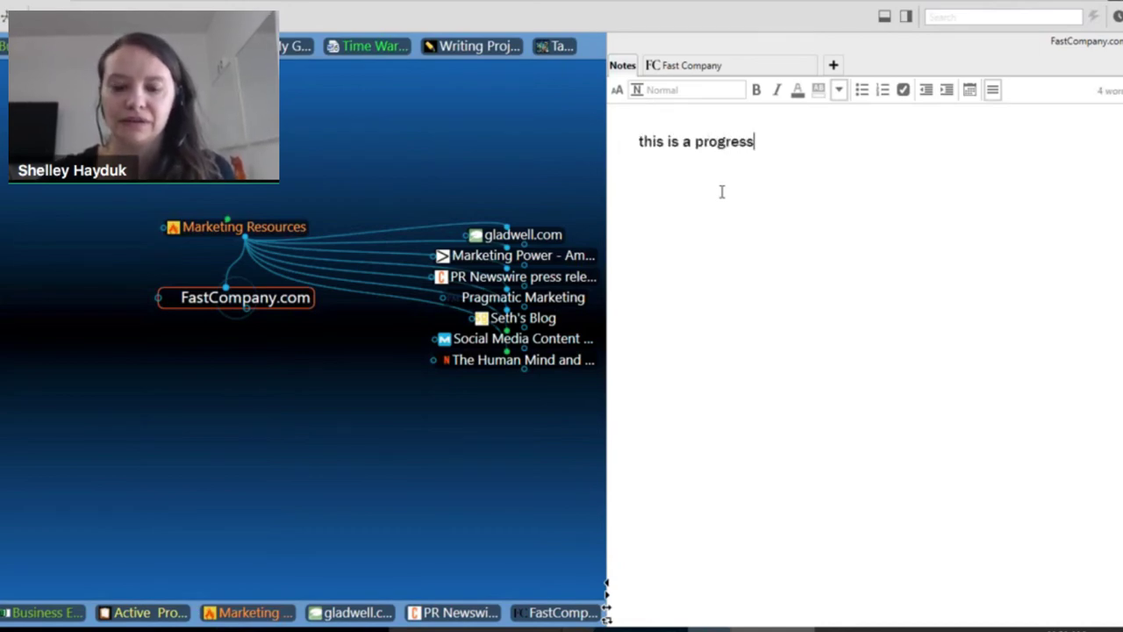
text(ive plan o)
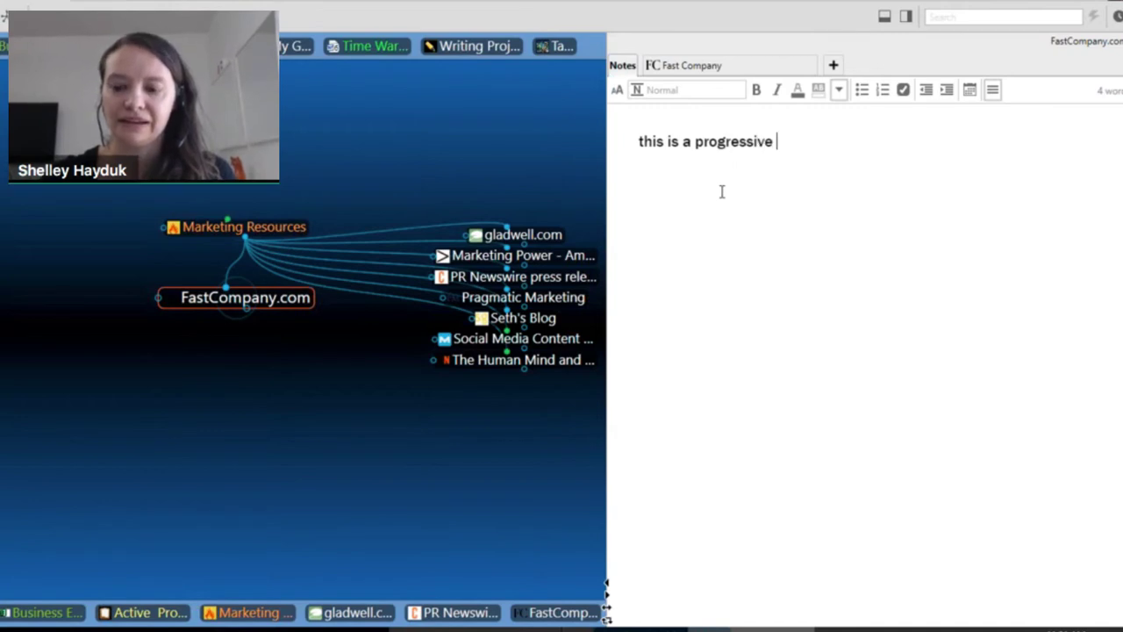
text(f)
key(BackSpace)
key(BackSpace)
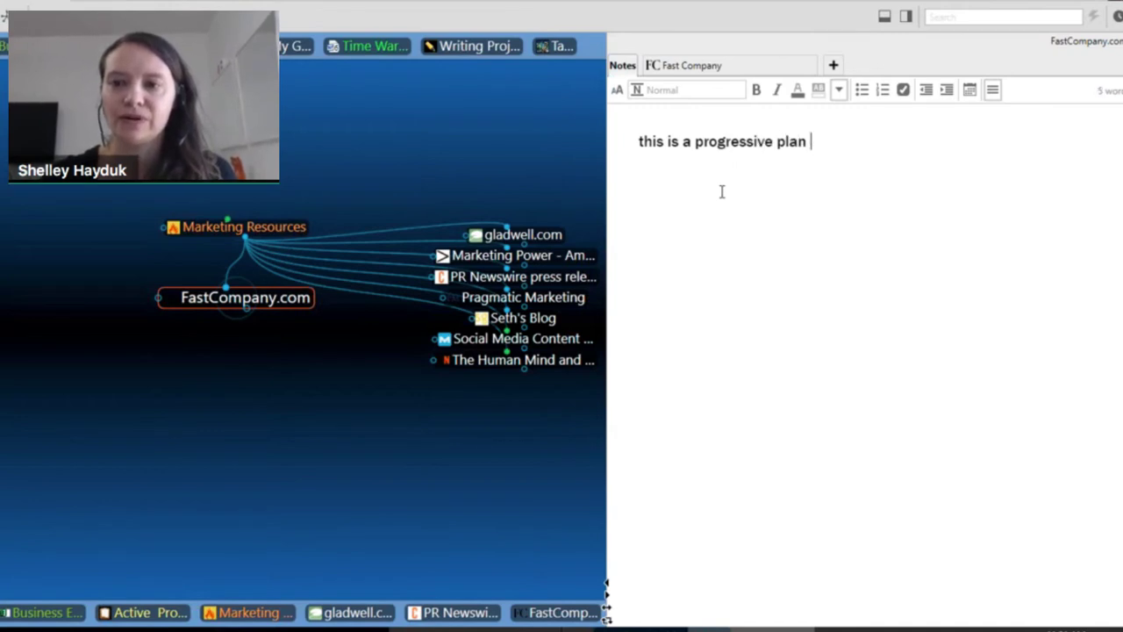
text(for marketin)
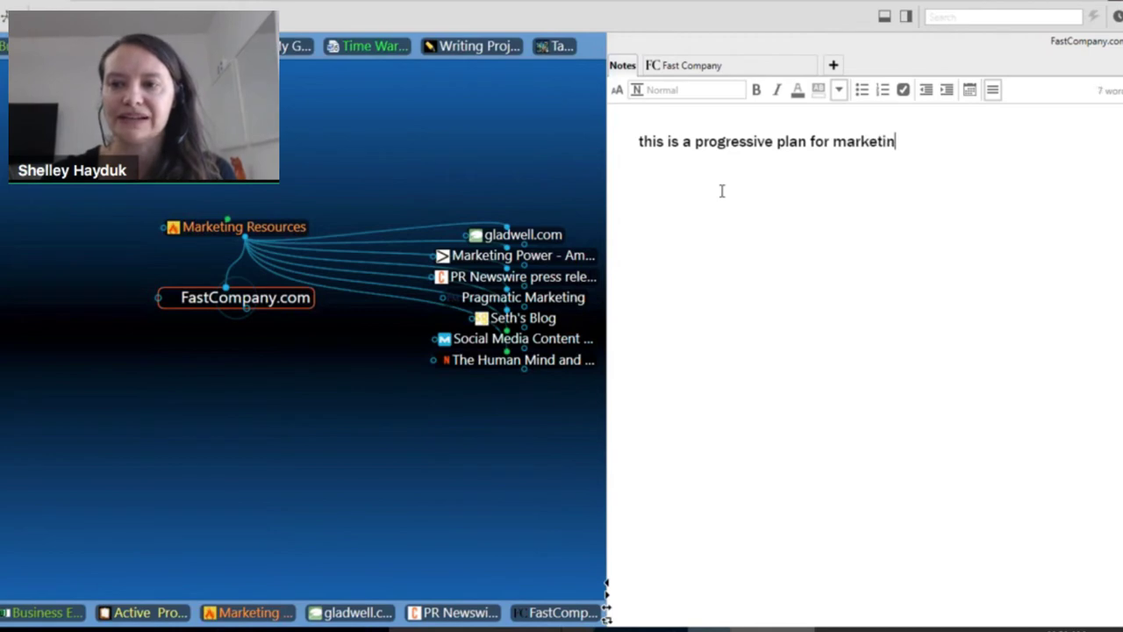
text(g......)
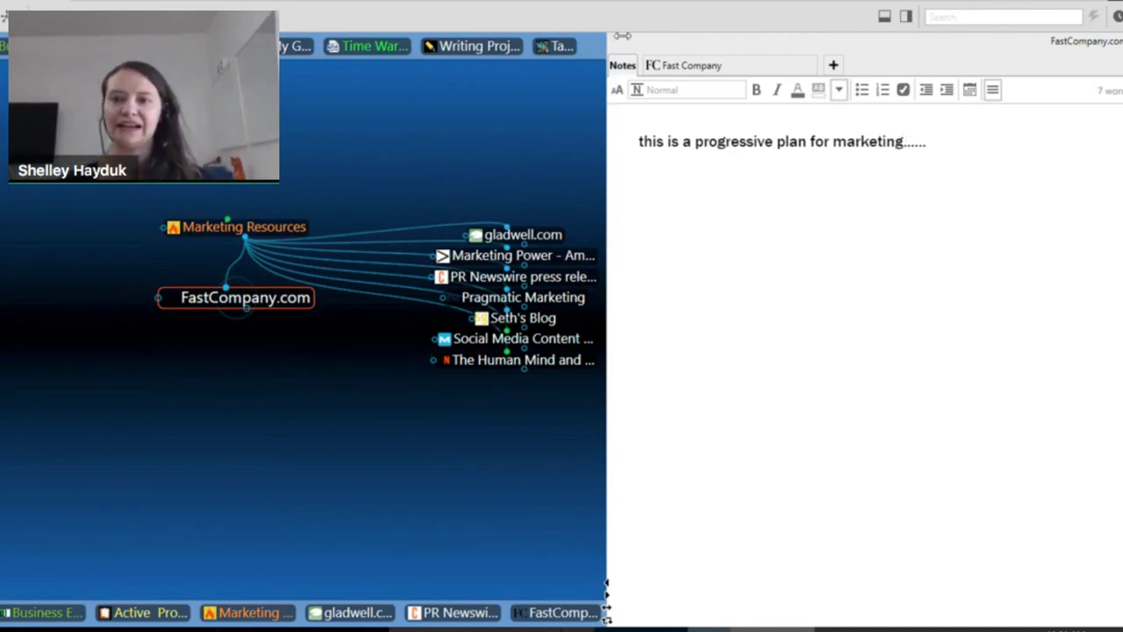
Compare the FastCompany.com thought's web page with its note and go back up to the Marketing thought.
click(711, 67)
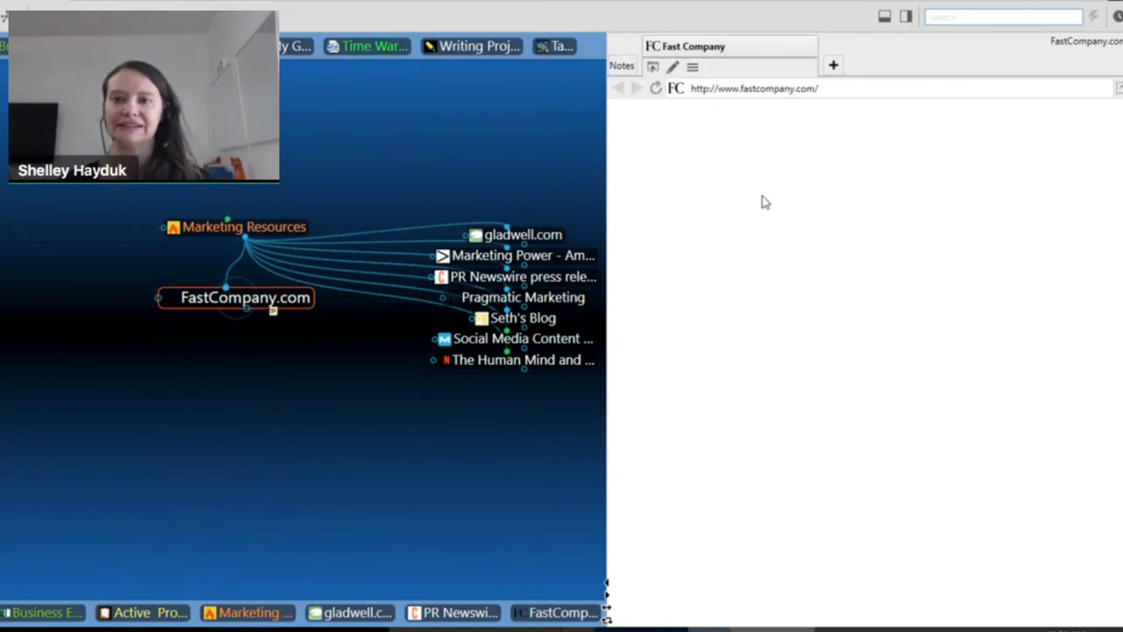
click(623, 67)
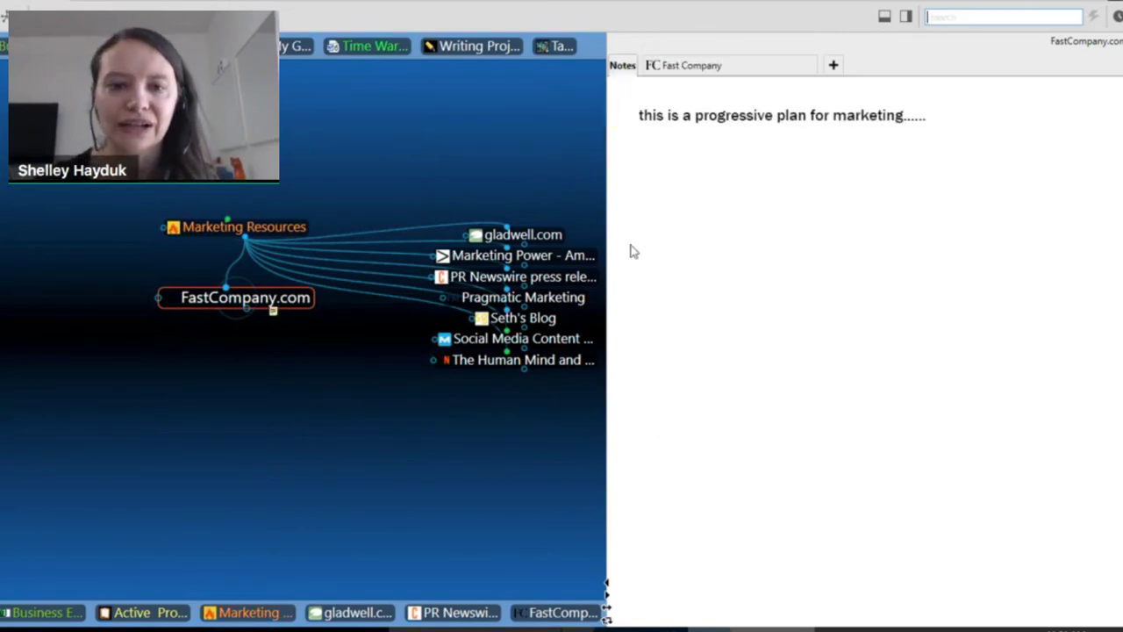
click(268, 233)
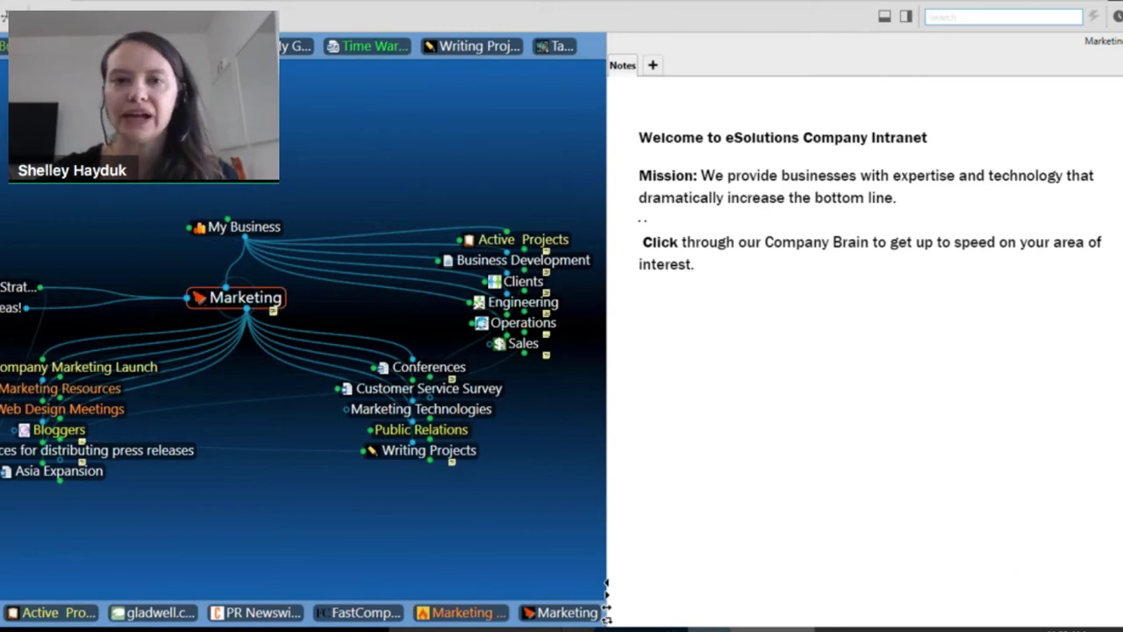
Clear the Operations folder window off the desktop and open the Goals web brain shortcut in an enlarged browser window.
key(super+Down)
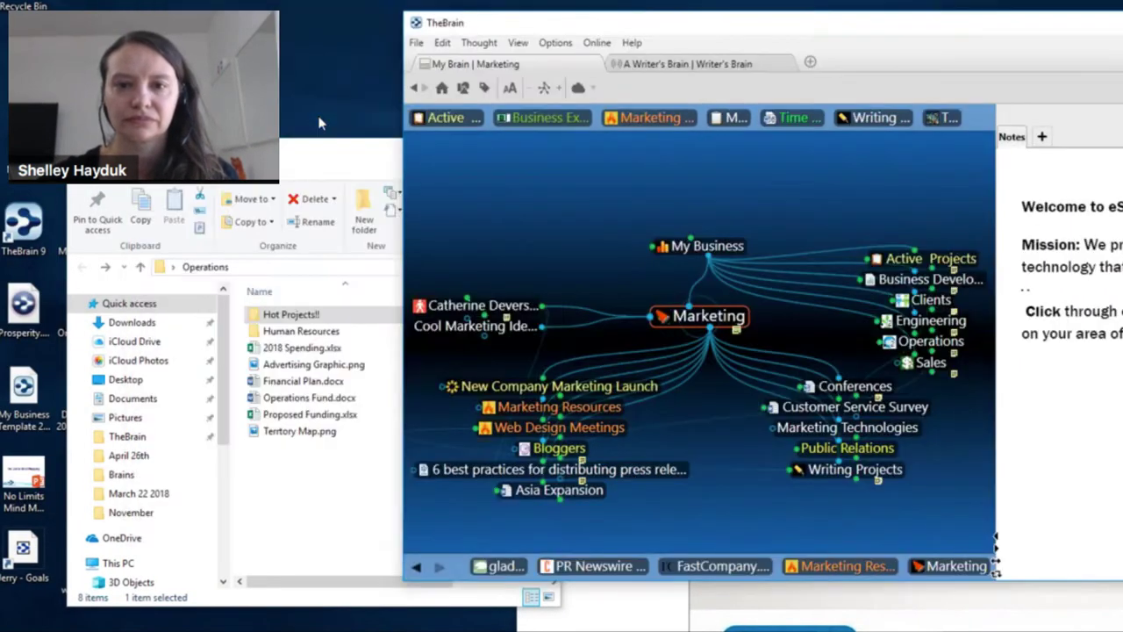
click(314, 163)
click(471, 152)
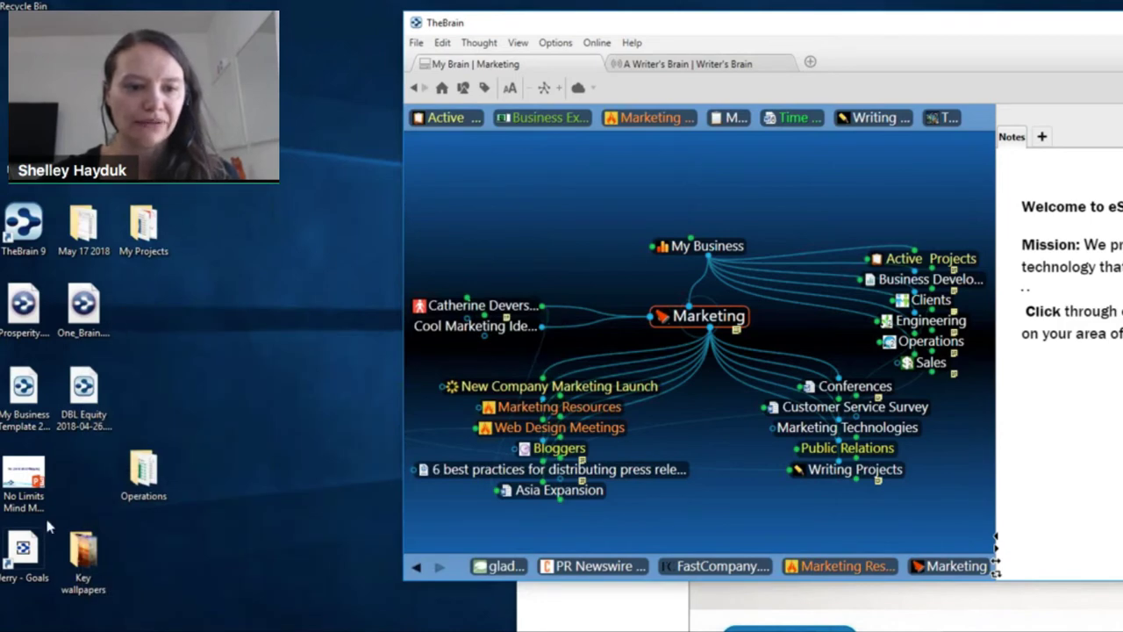
click(29, 567)
double_click(29, 566)
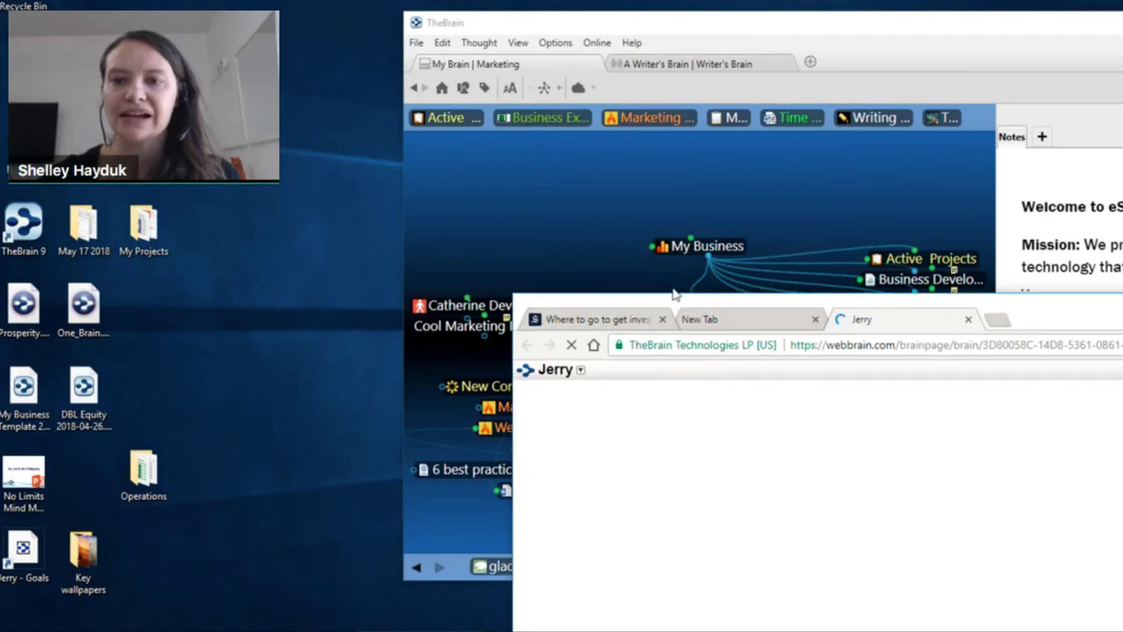
drag(694, 326, 274, 35)
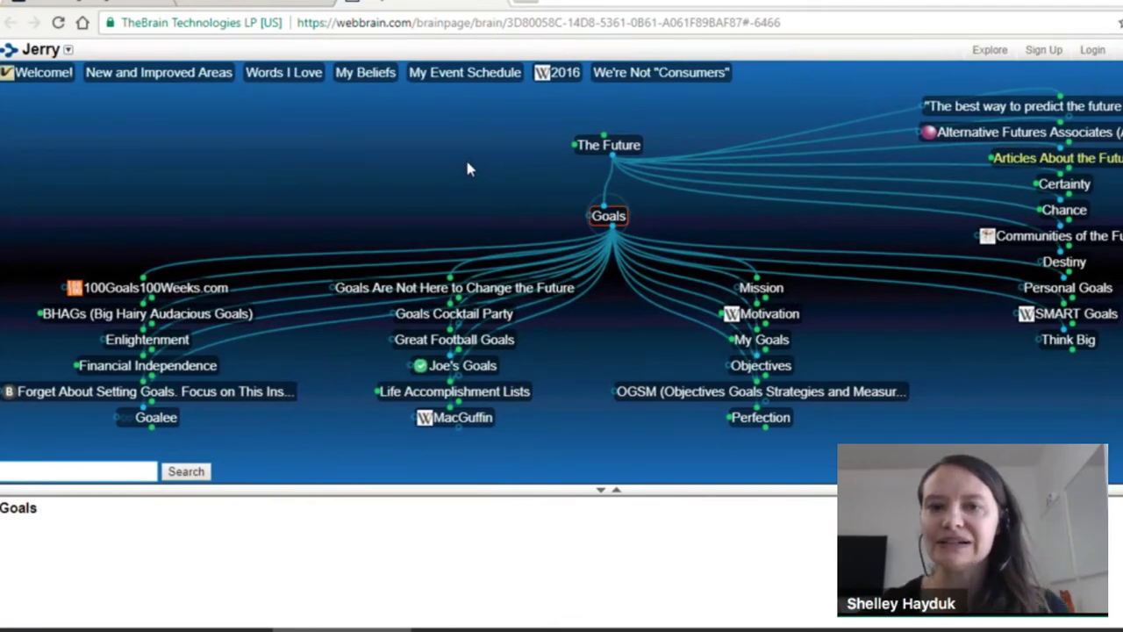
Explore The Future, Welcome!, My Beliefs and Words I Love thoughts in the web brain, enlarging its map area.
click(617, 149)
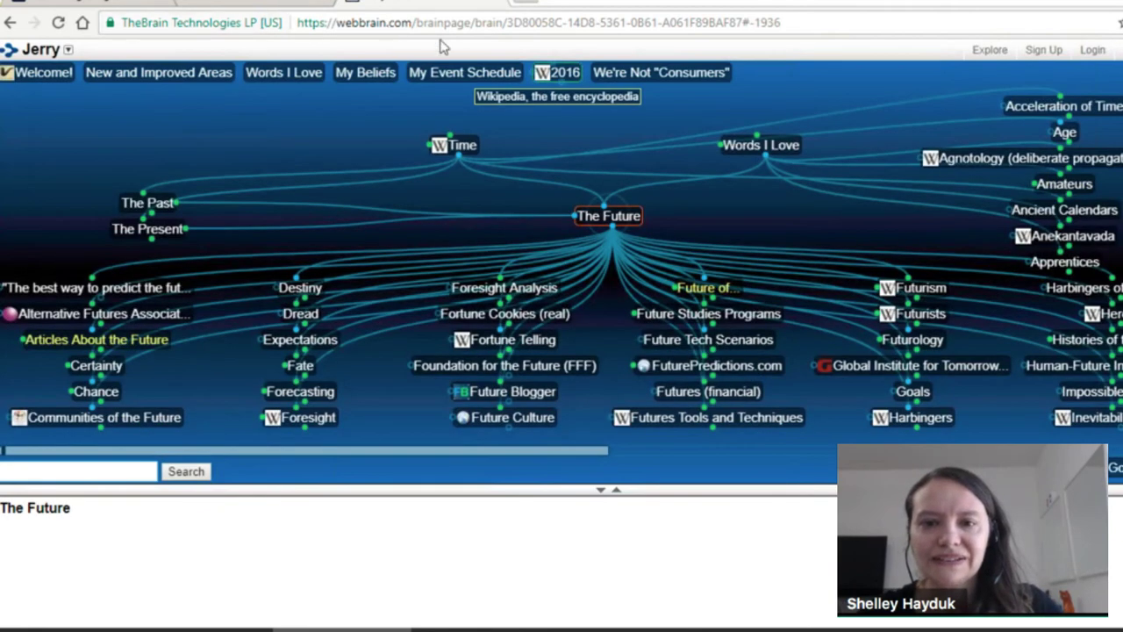
click(52, 81)
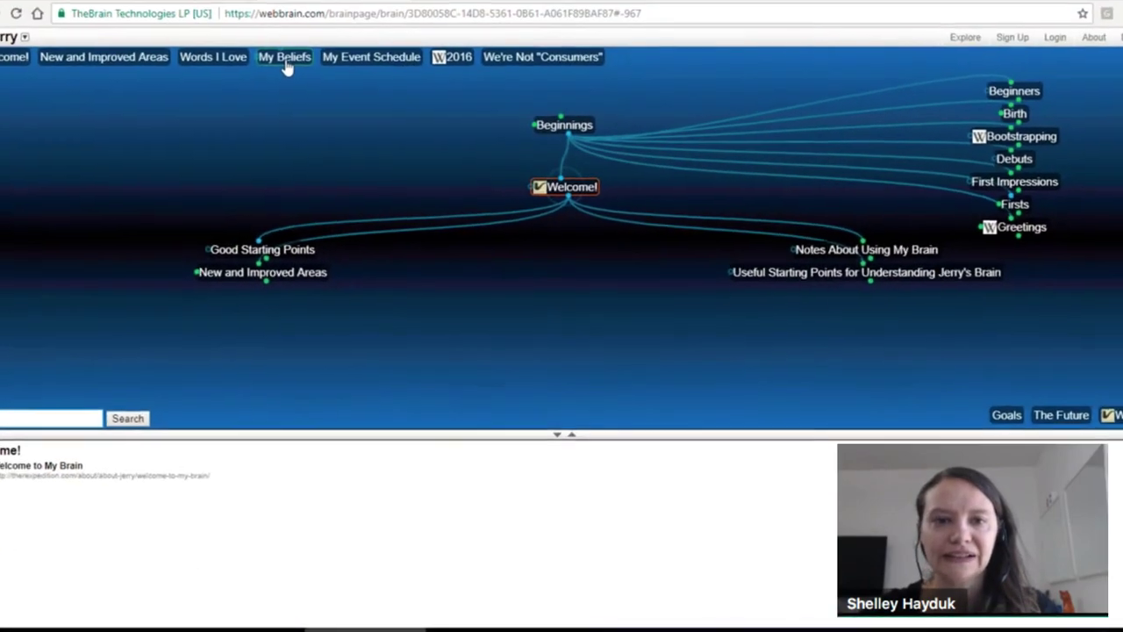
click(286, 61)
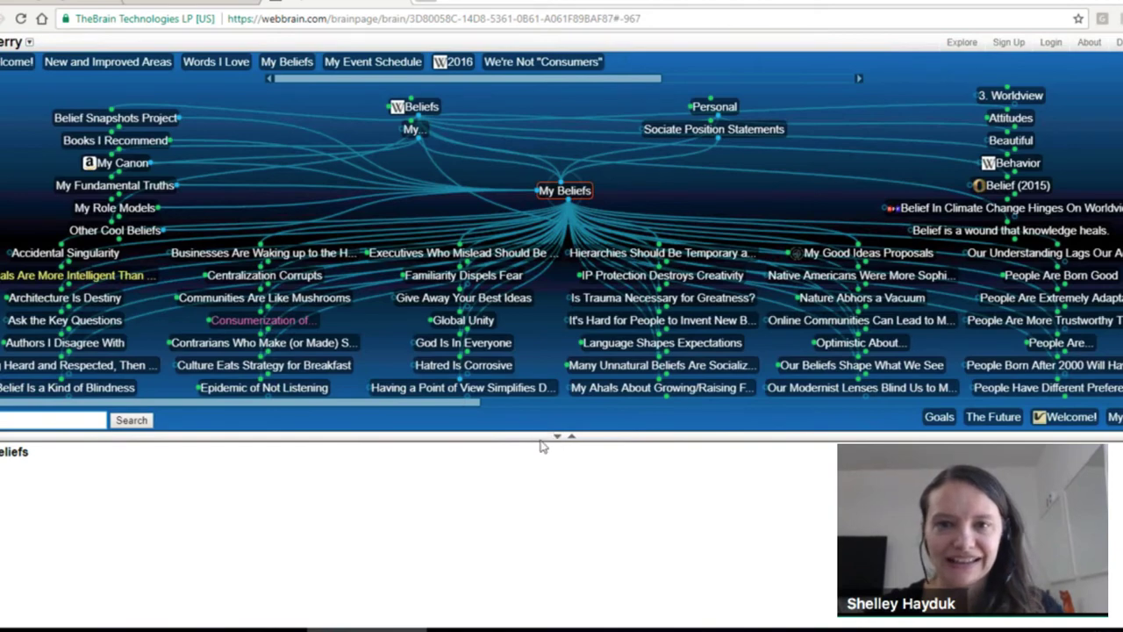
drag(540, 439, 542, 496)
click(214, 65)
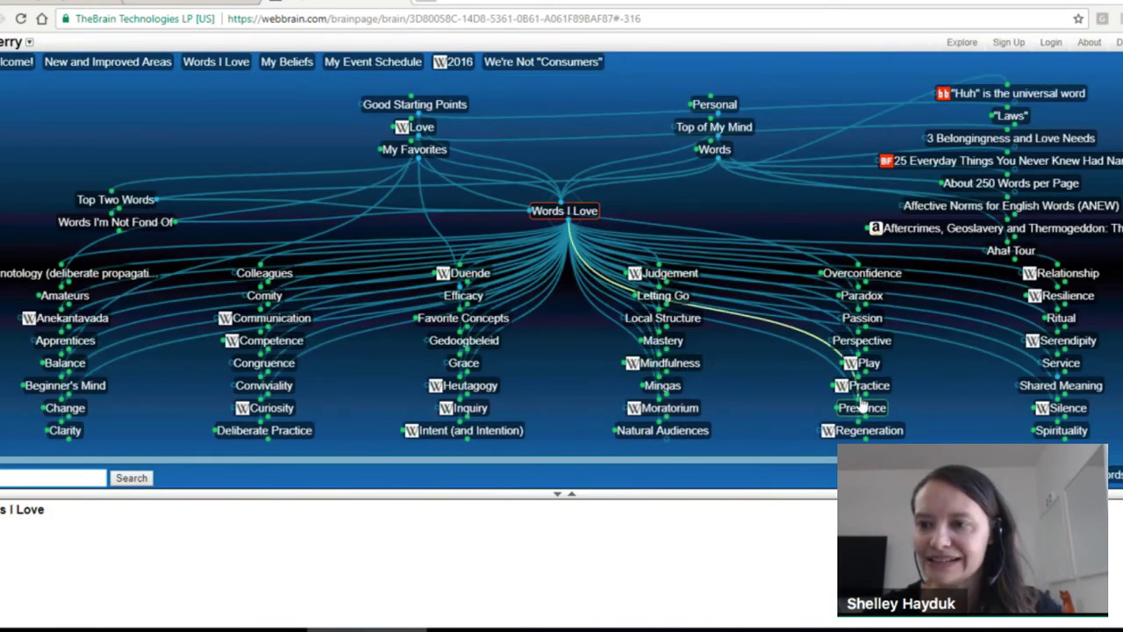
Open the Serendipity thought in the web brain, enlarge its page area, skim the Wikipedia article and bring its remaining parent thoughts into view.
click(1063, 341)
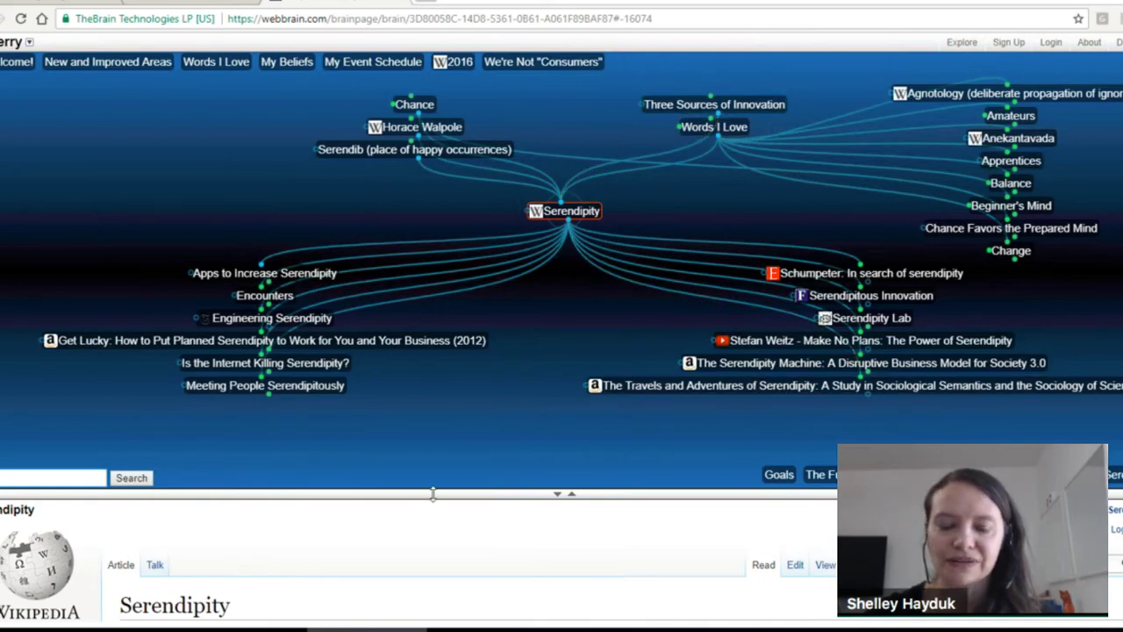
drag(432, 494, 442, 390)
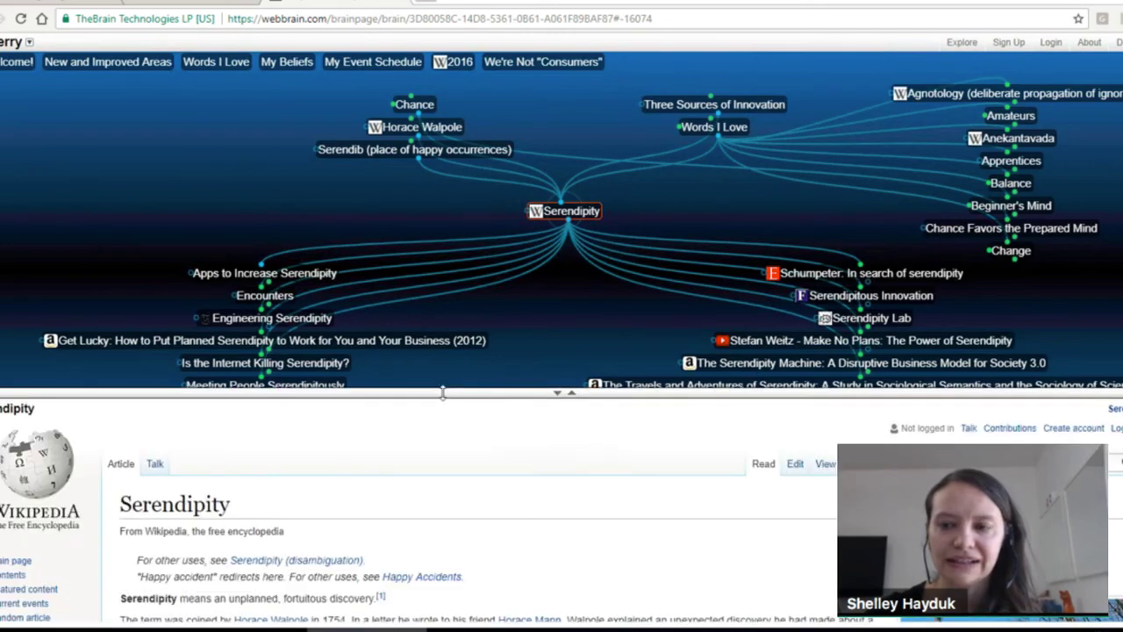
scroll(505, 524, down, 10)
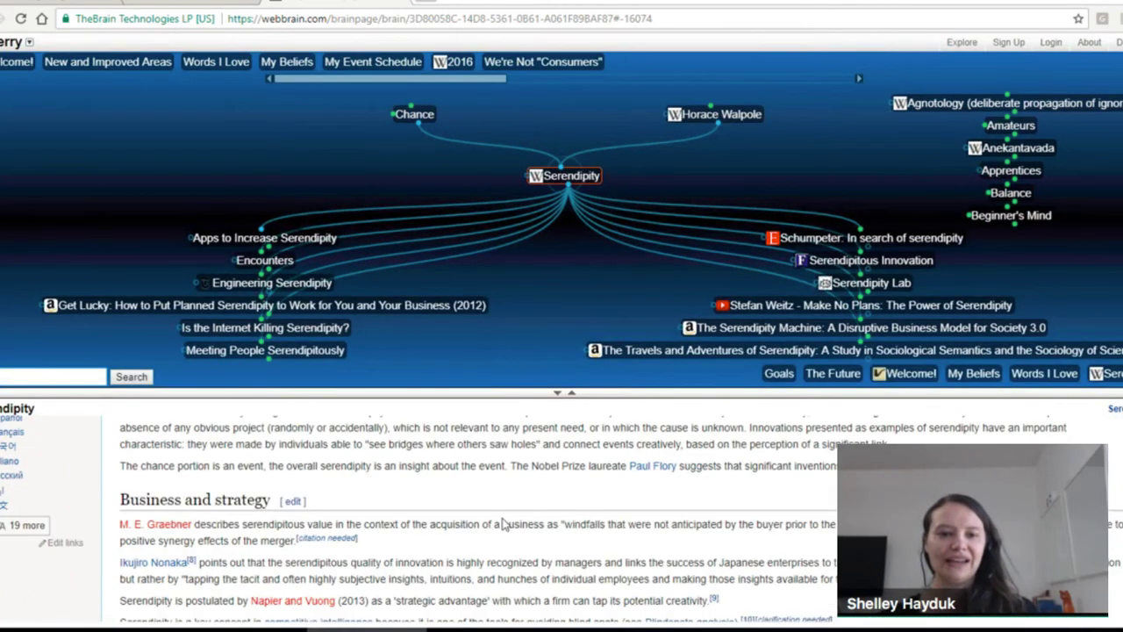
scroll(504, 524, up, 10)
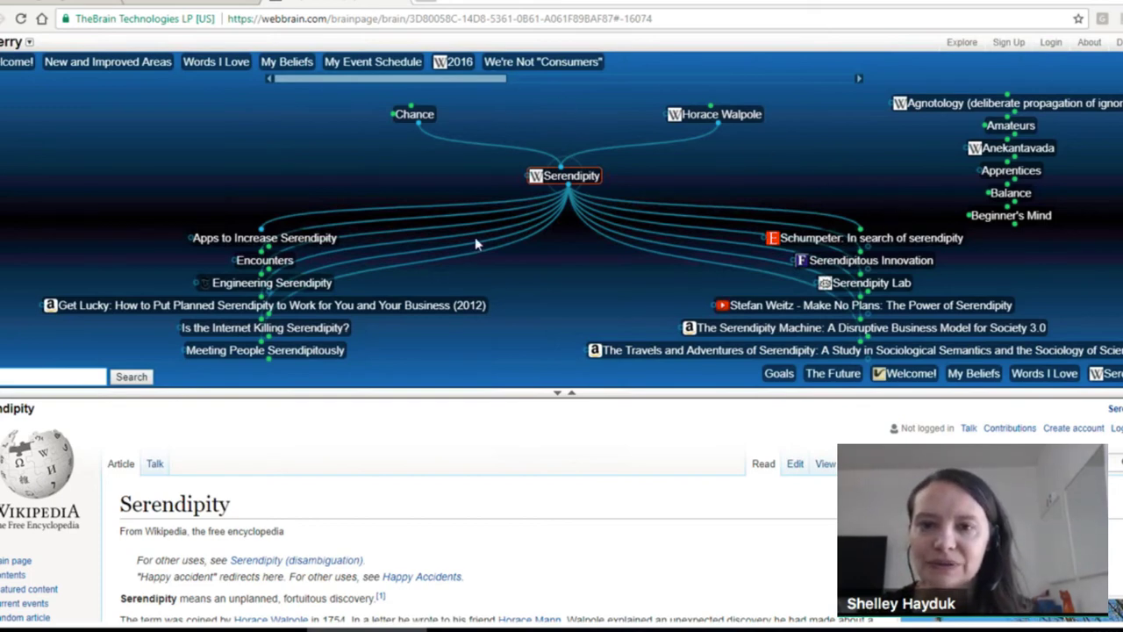
drag(499, 84, 808, 107)
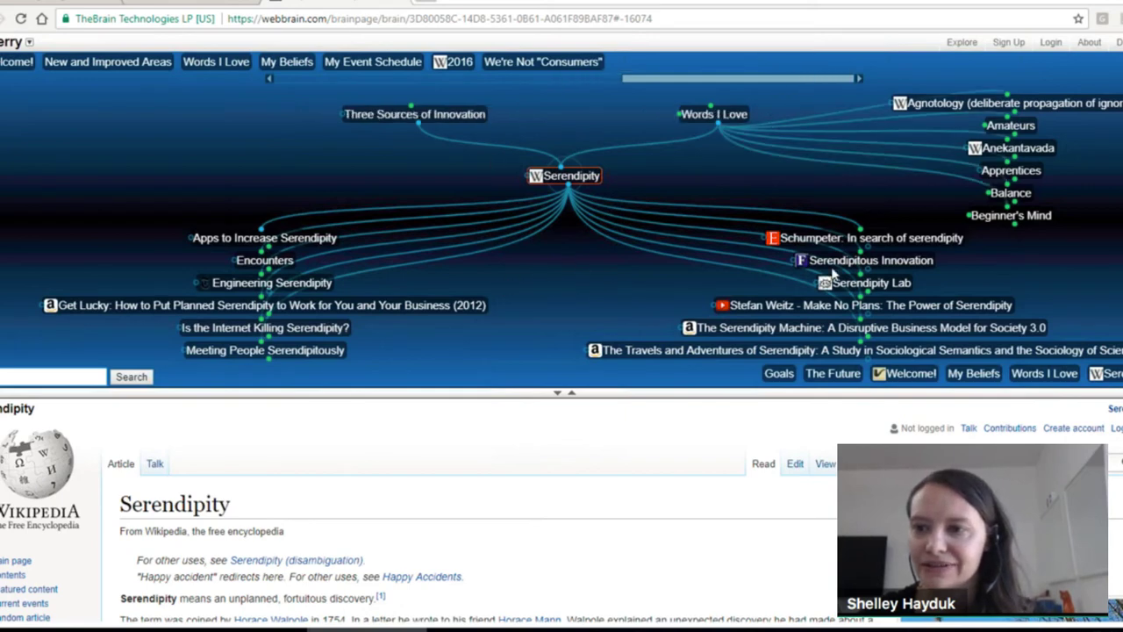
Open the Amateurs thought, enlarge the map area, and follow its parents Ordinary People and Types of People up to People.
click(1011, 127)
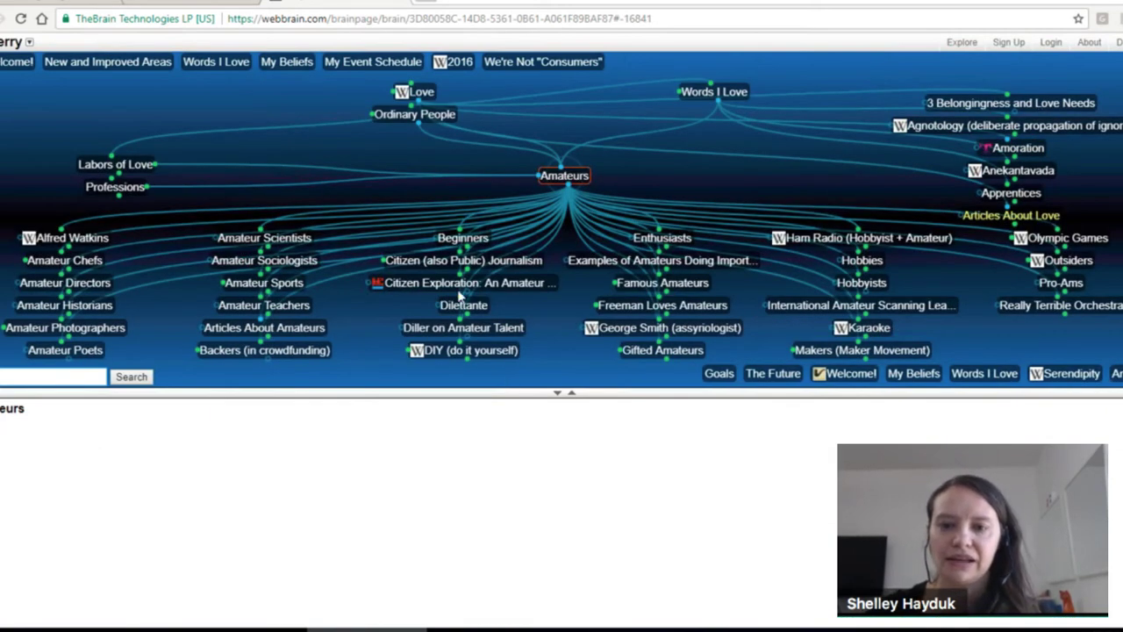
drag(467, 393, 463, 521)
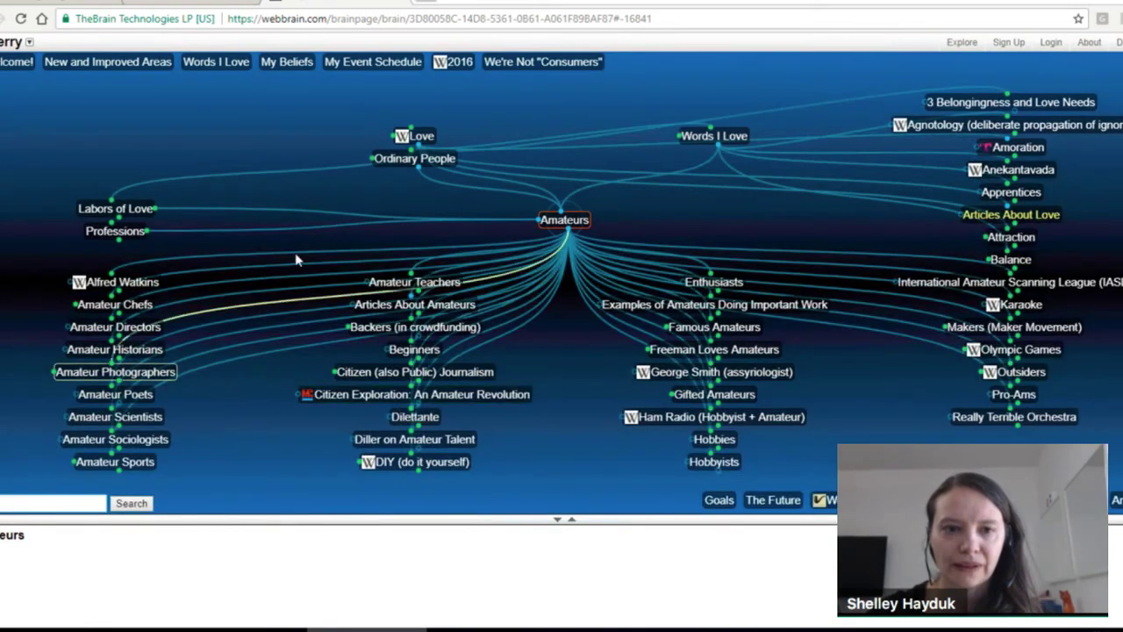
click(452, 158)
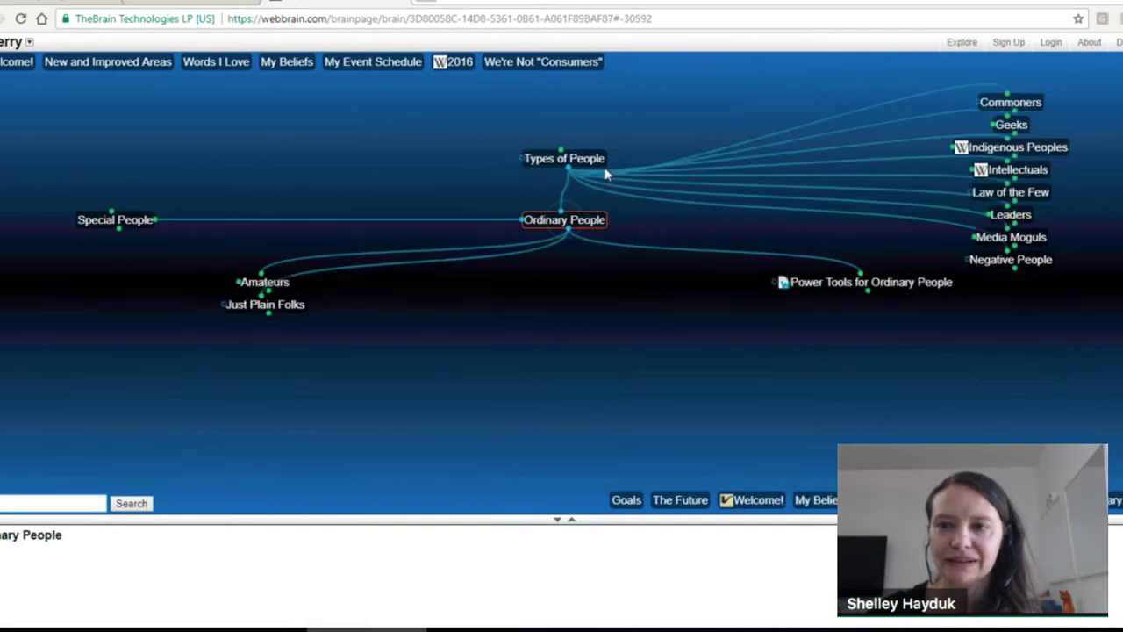
click(693, 143)
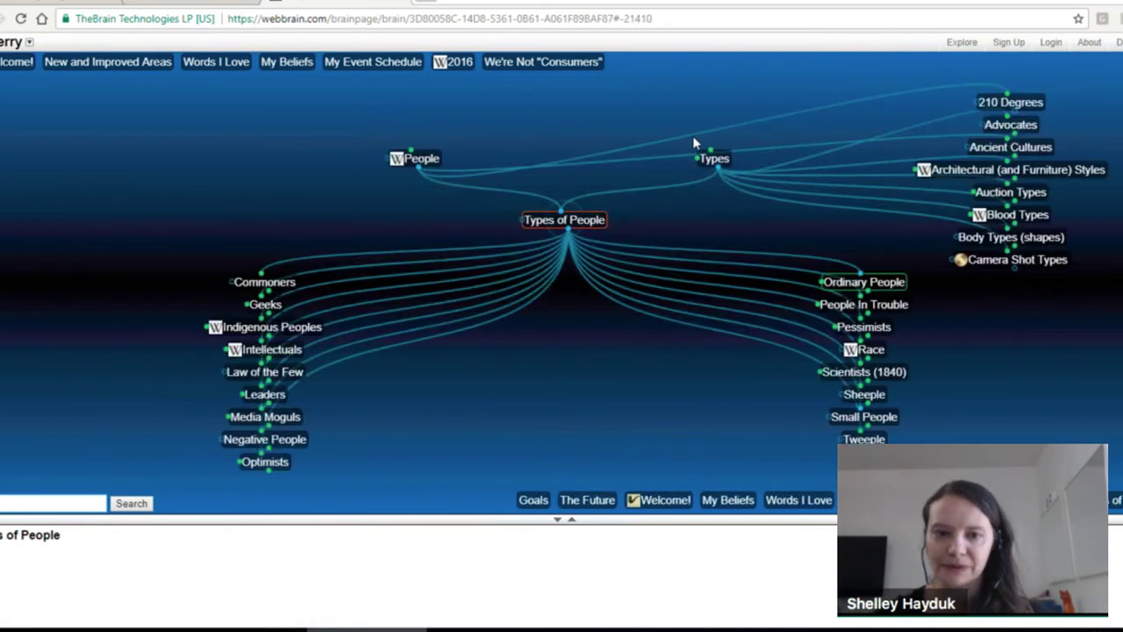
click(414, 158)
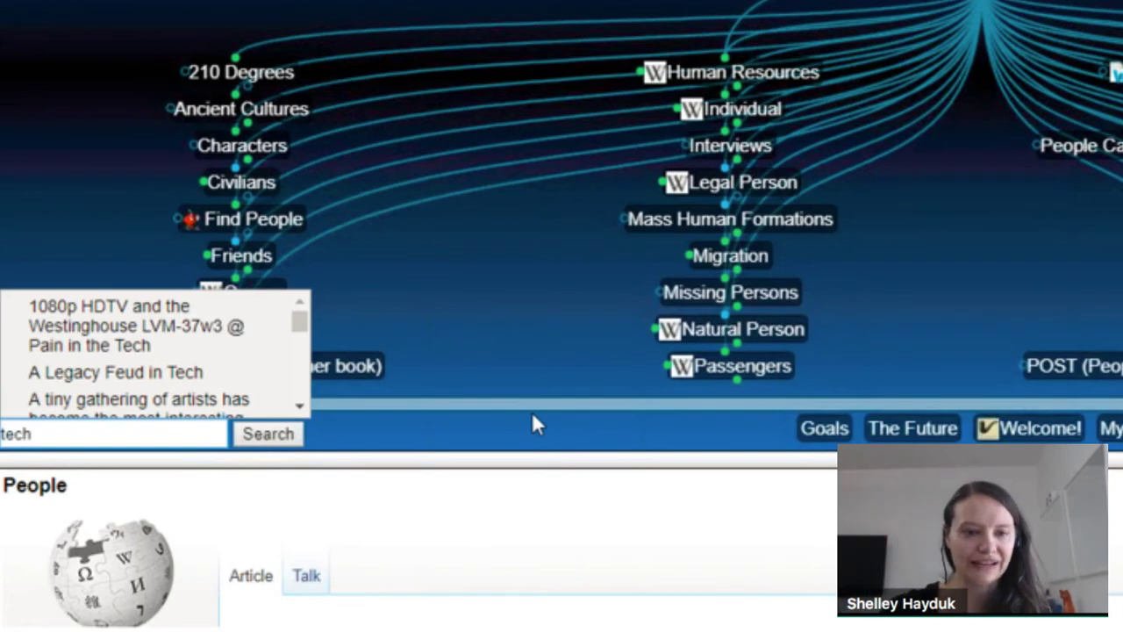
Search the web brain for "tech", open A Legacy Feud in Tech, and follow its links to NetSuite and Small Biz Services.
click(175, 372)
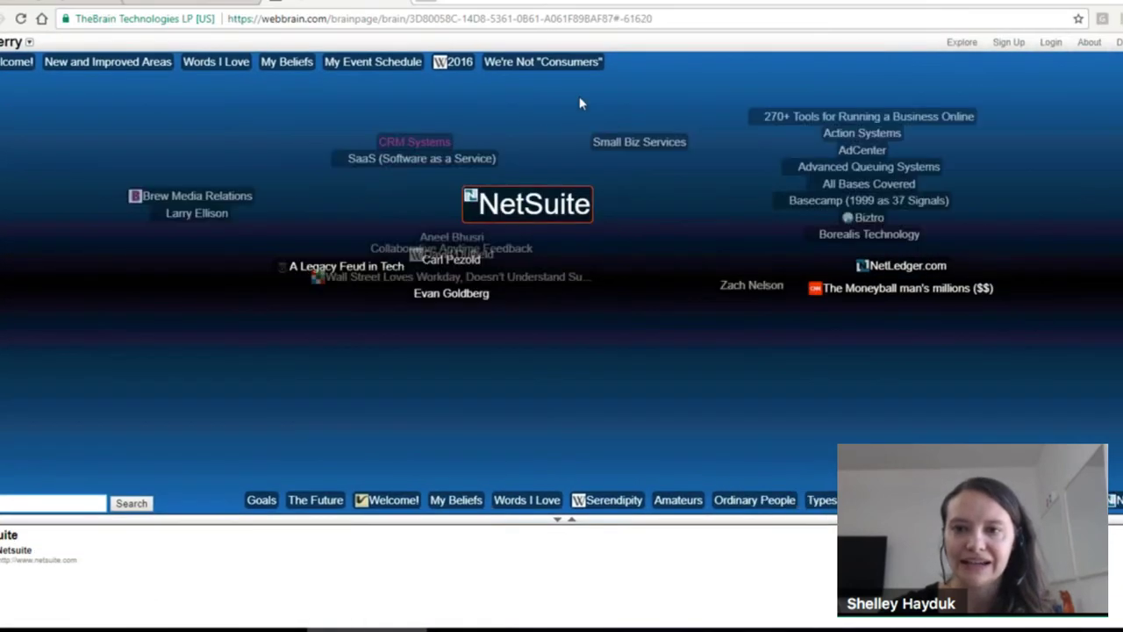
click(699, 140)
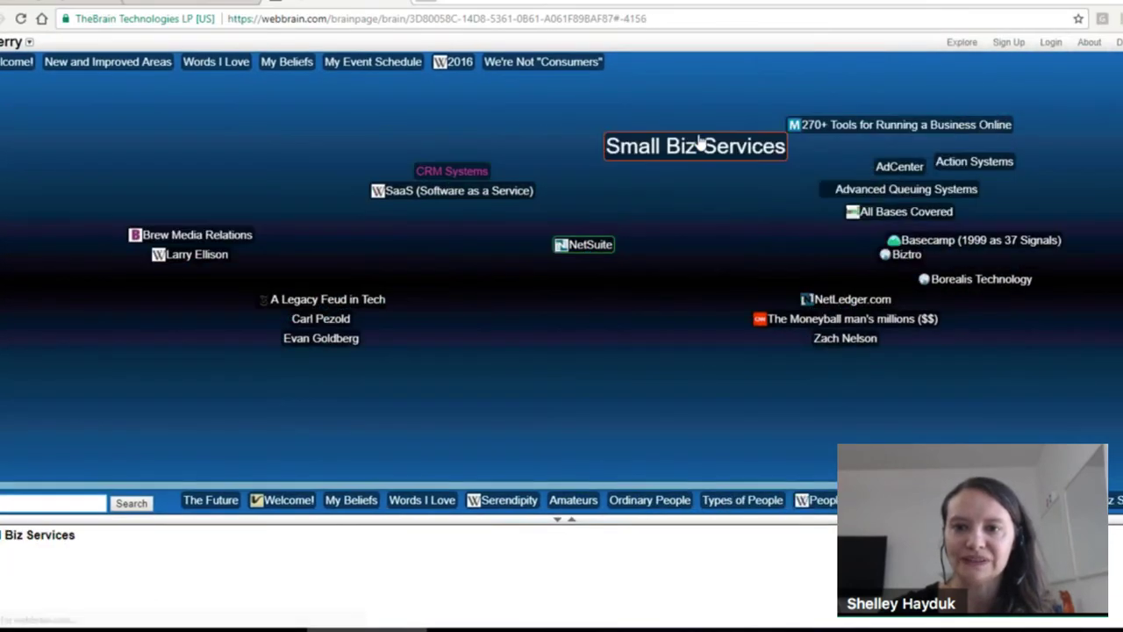
click(676, 99)
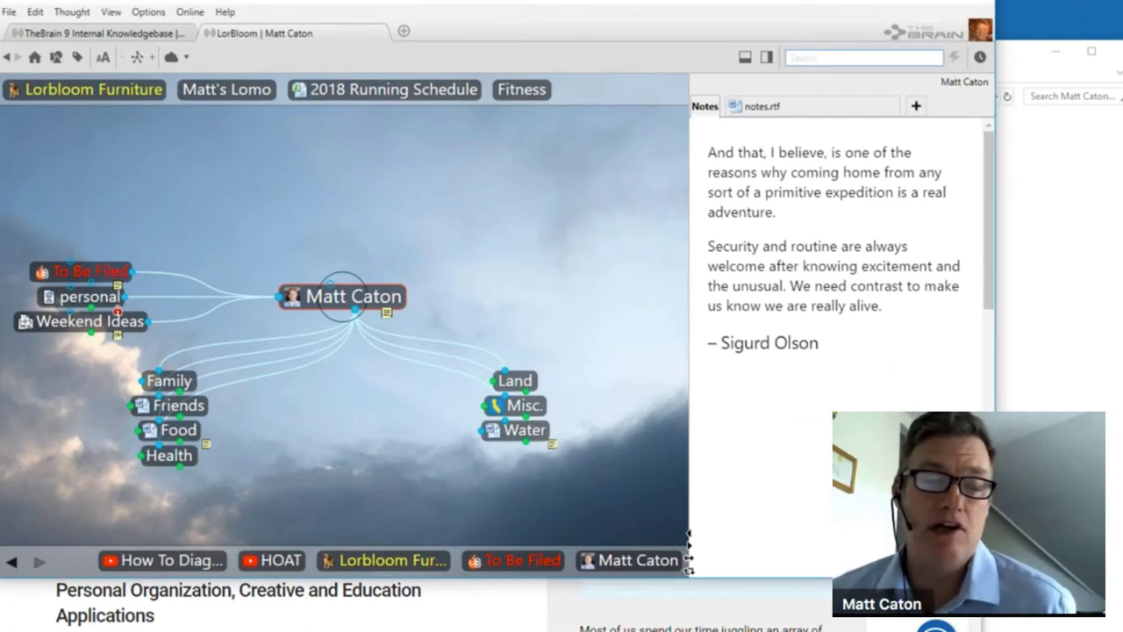
Enlarge the LorBloom brain window and search its thoughts by a person's first name, looking over the matches before dismissing them.
key(super+Up)
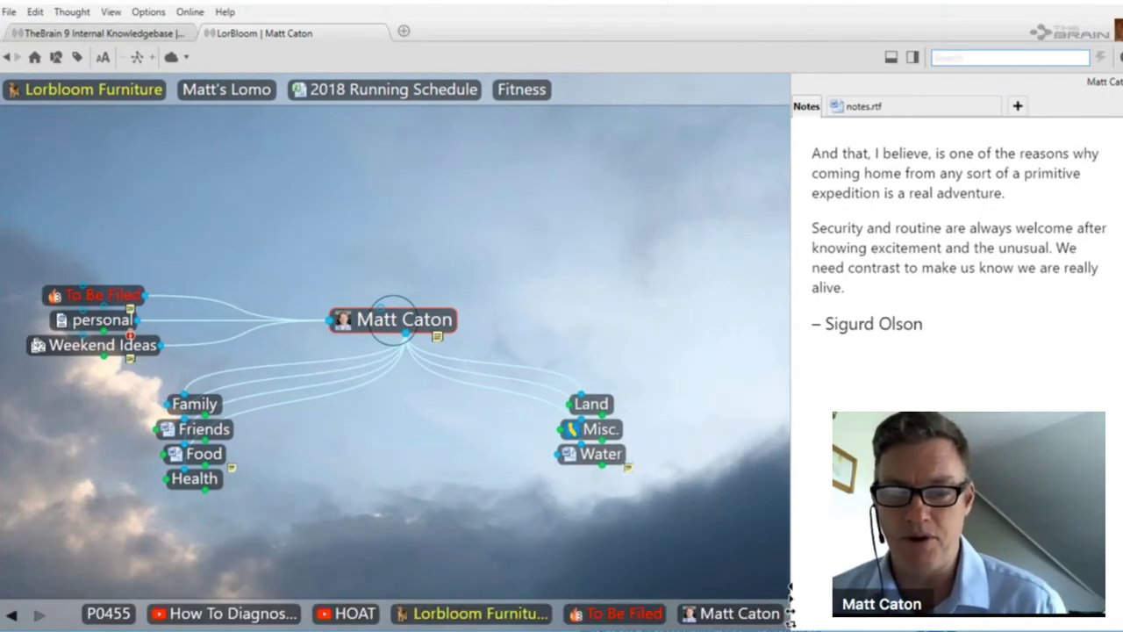
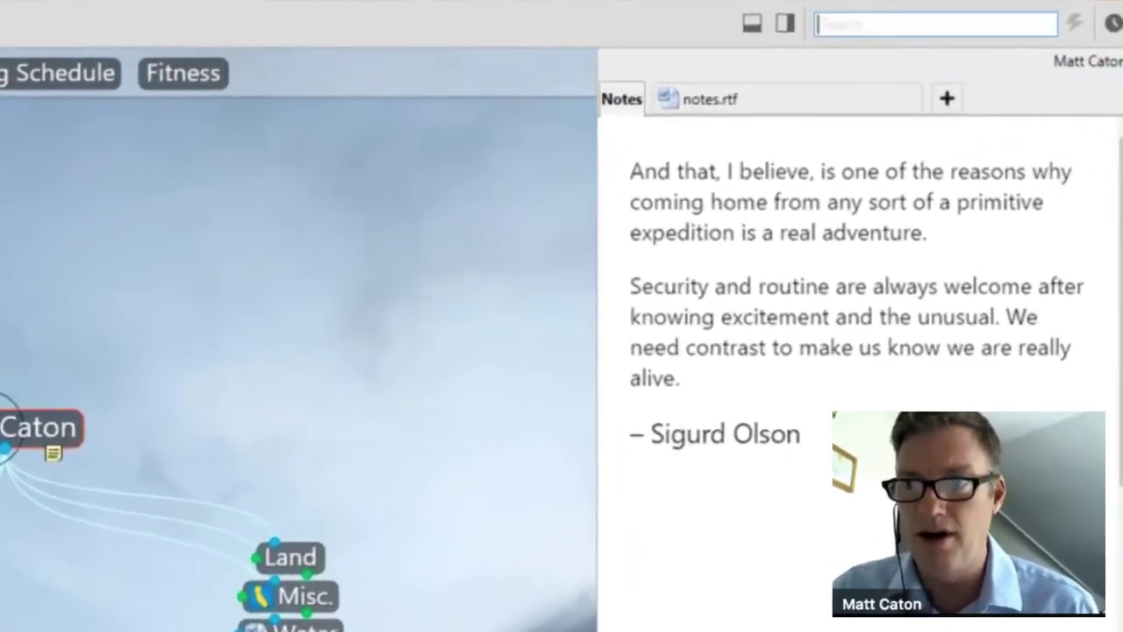
text(matt)
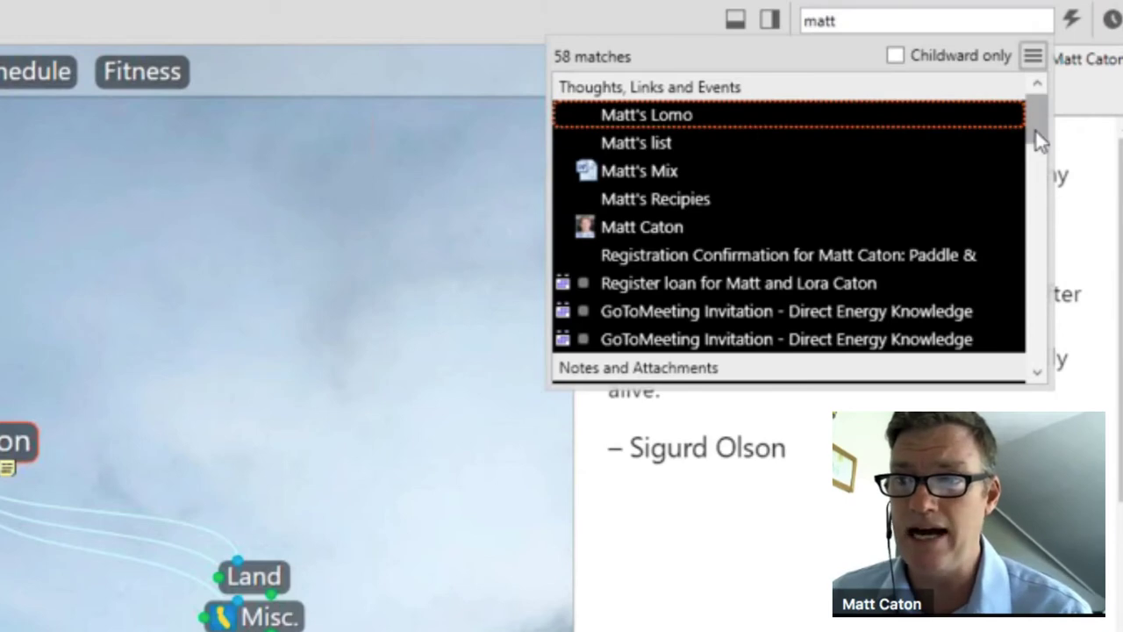
drag(1040, 145, 1041, 100)
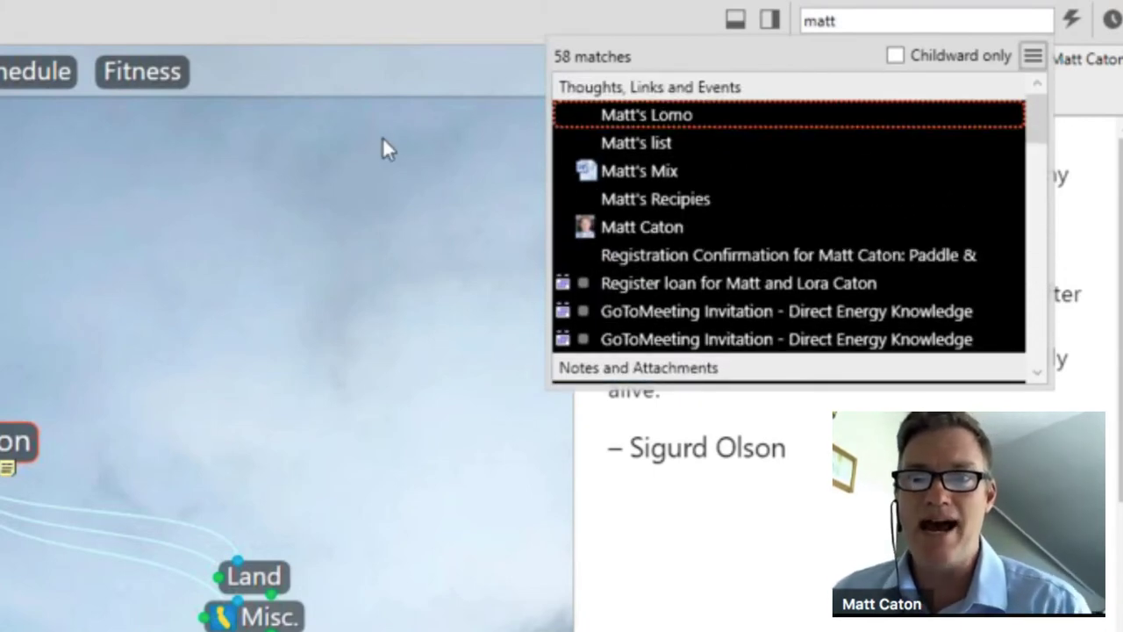
key(Escape)
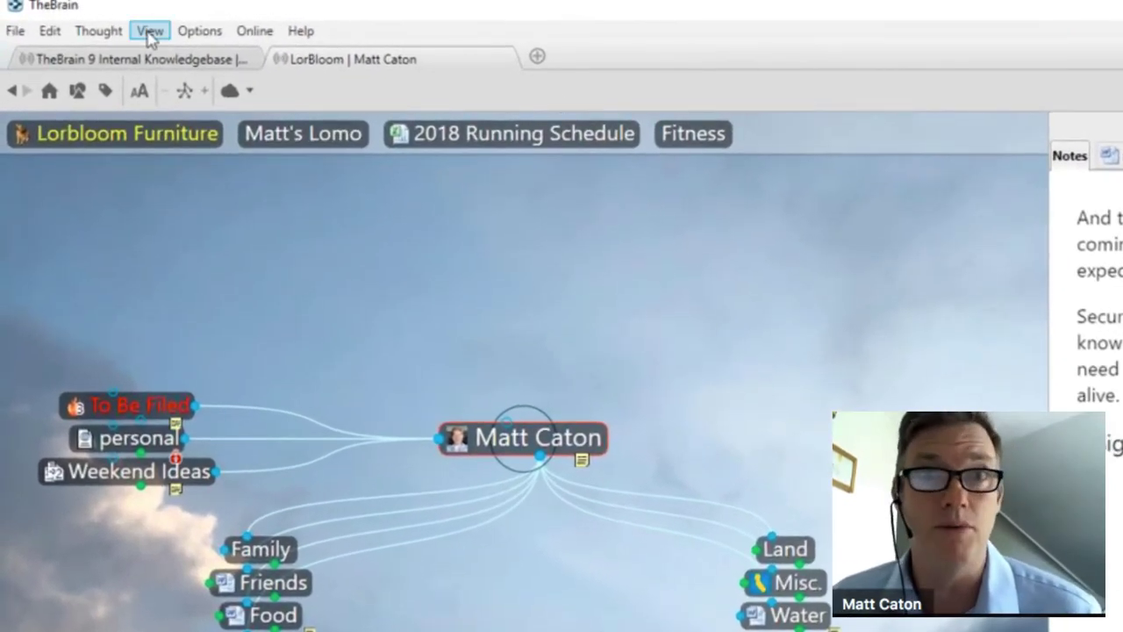
Display the report area, open 3 Kings Tart from its list, and follow the links through One More Piece to its person parent.
click(149, 32)
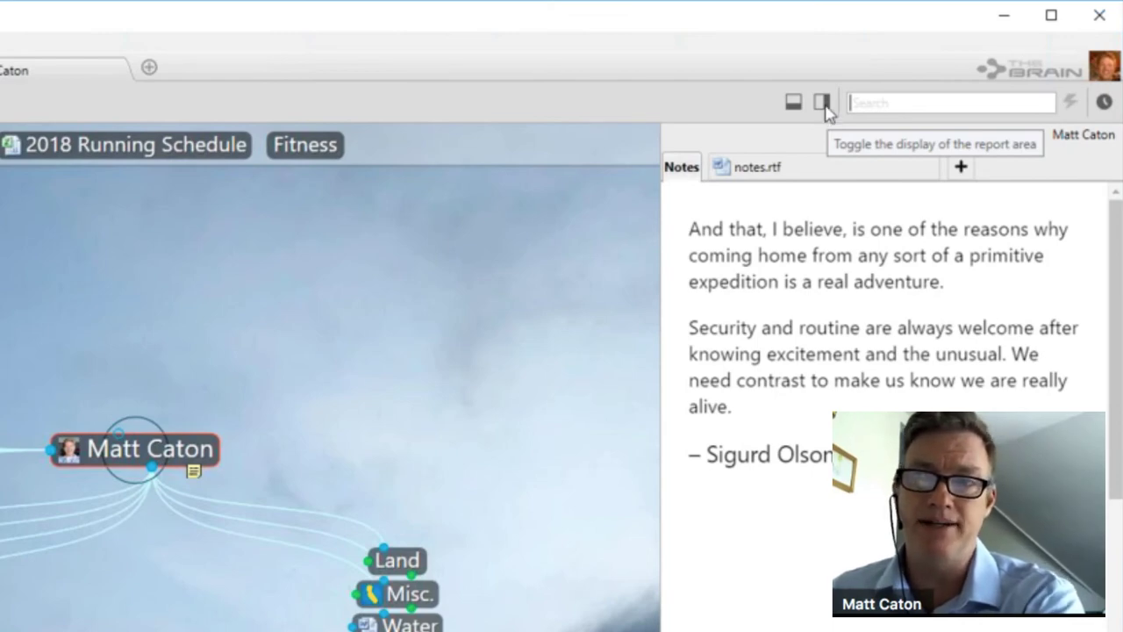
click(822, 103)
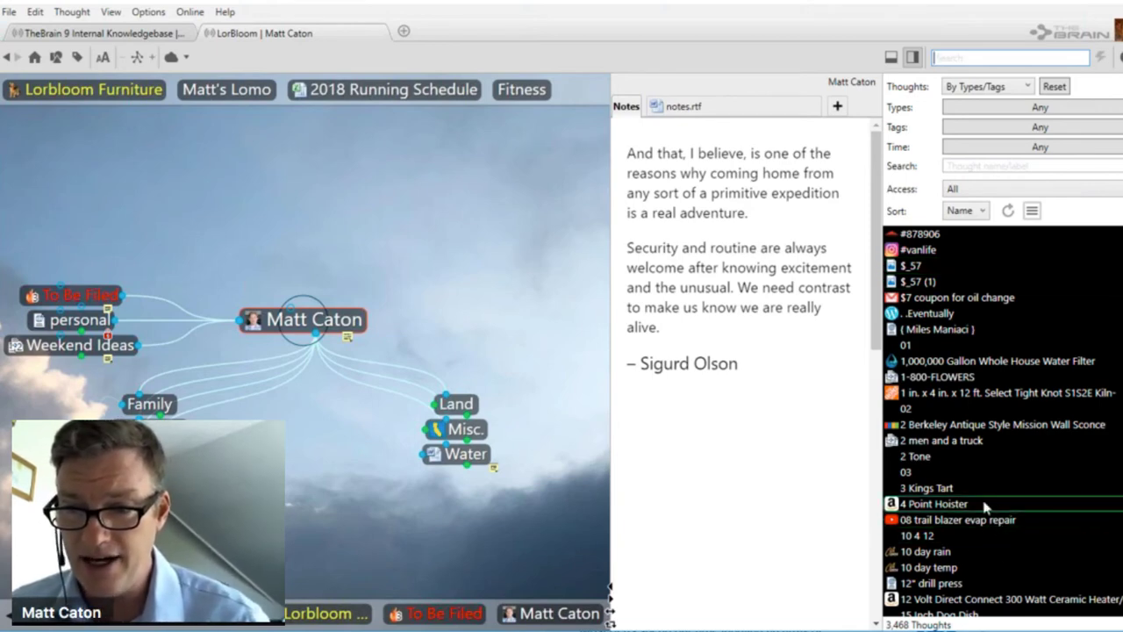
click(930, 488)
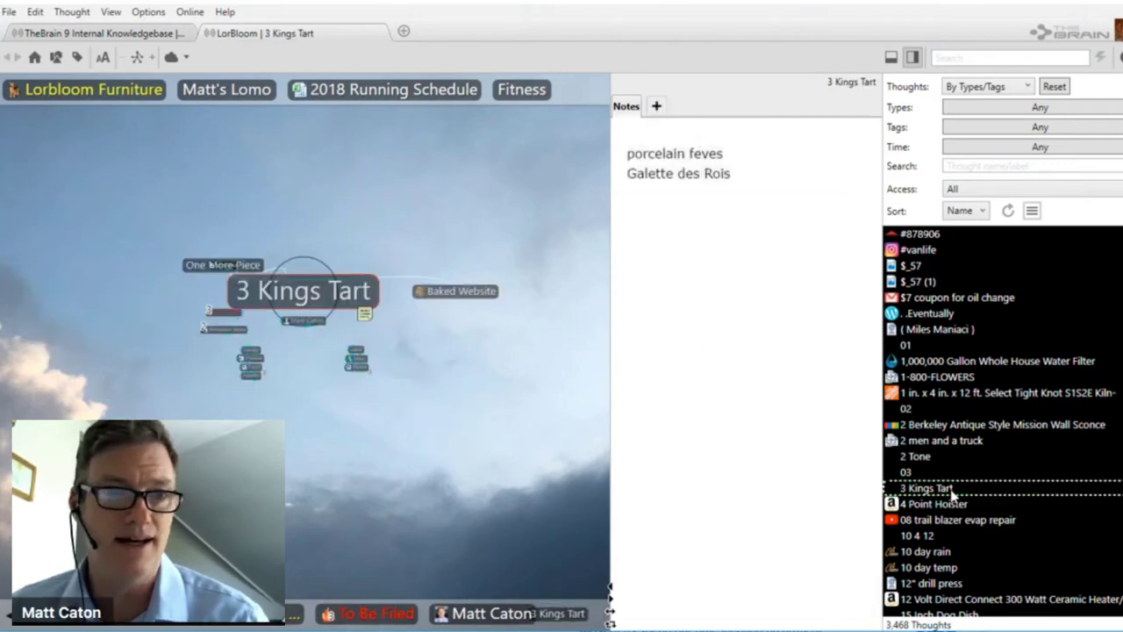
click(222, 264)
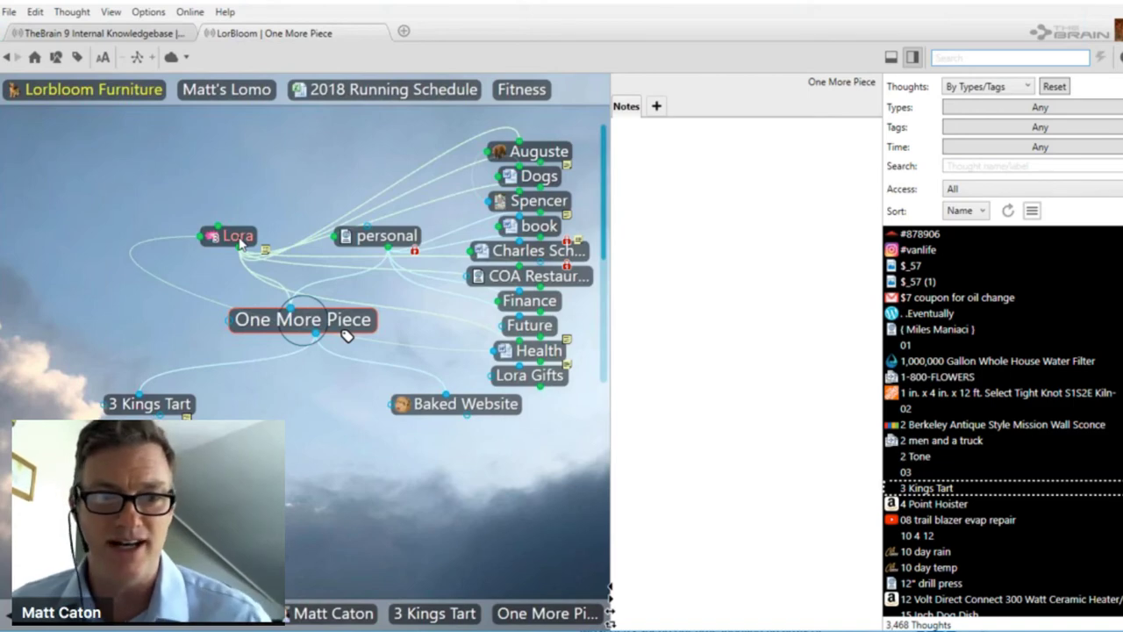
click(238, 243)
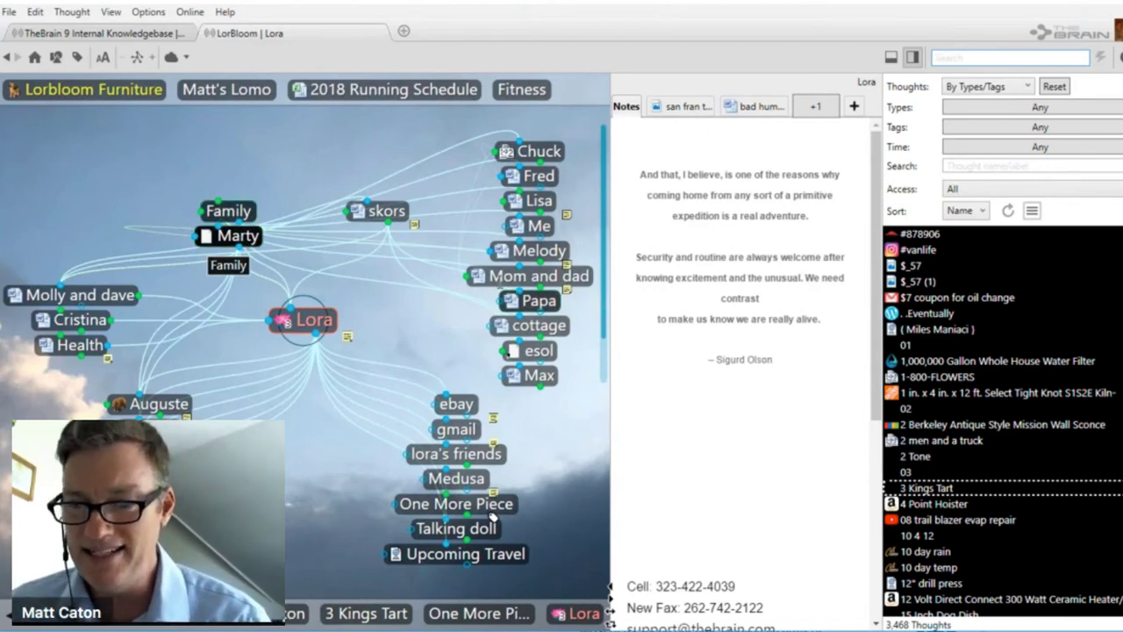
Open the 10 day temp thought from the report and follow its links through Weather Status to Quaking Aspen.
click(930, 568)
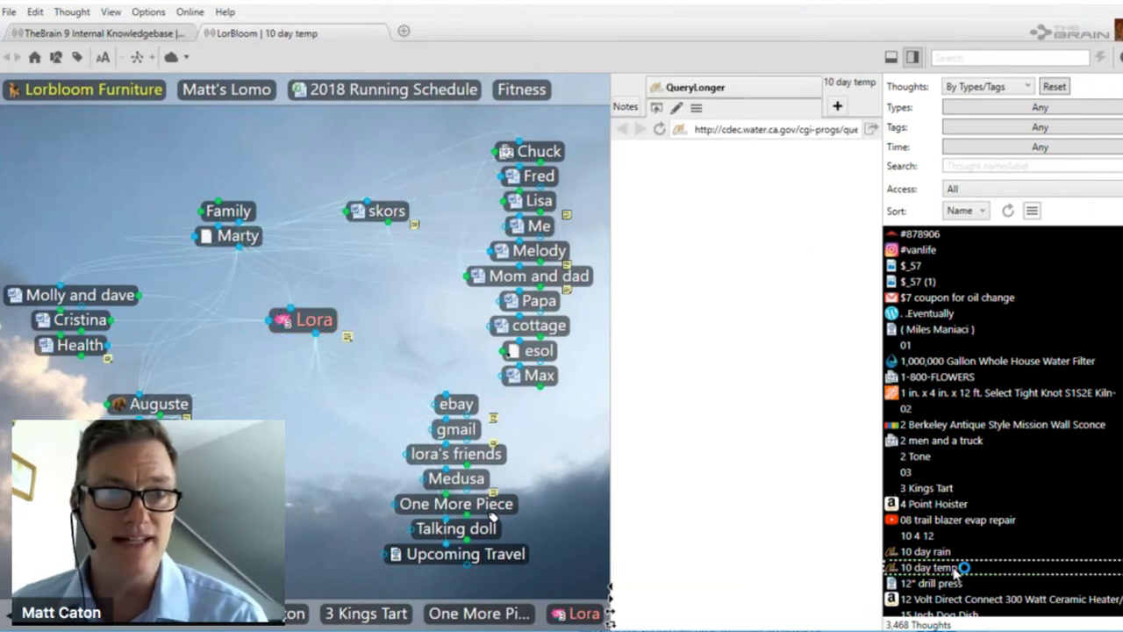
click(76, 326)
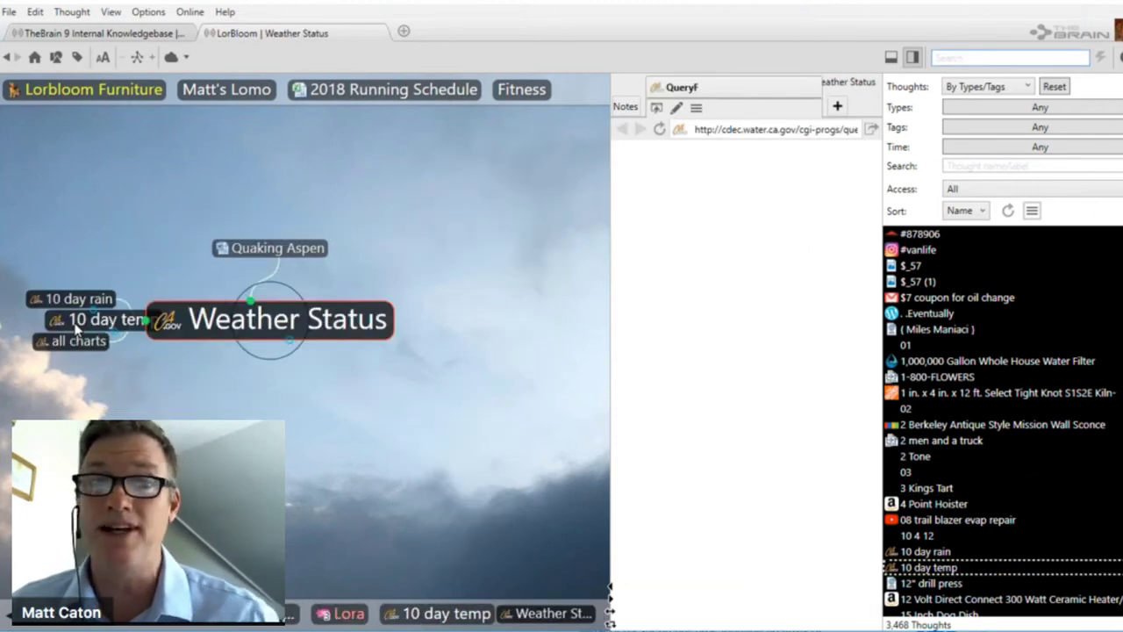
click(267, 247)
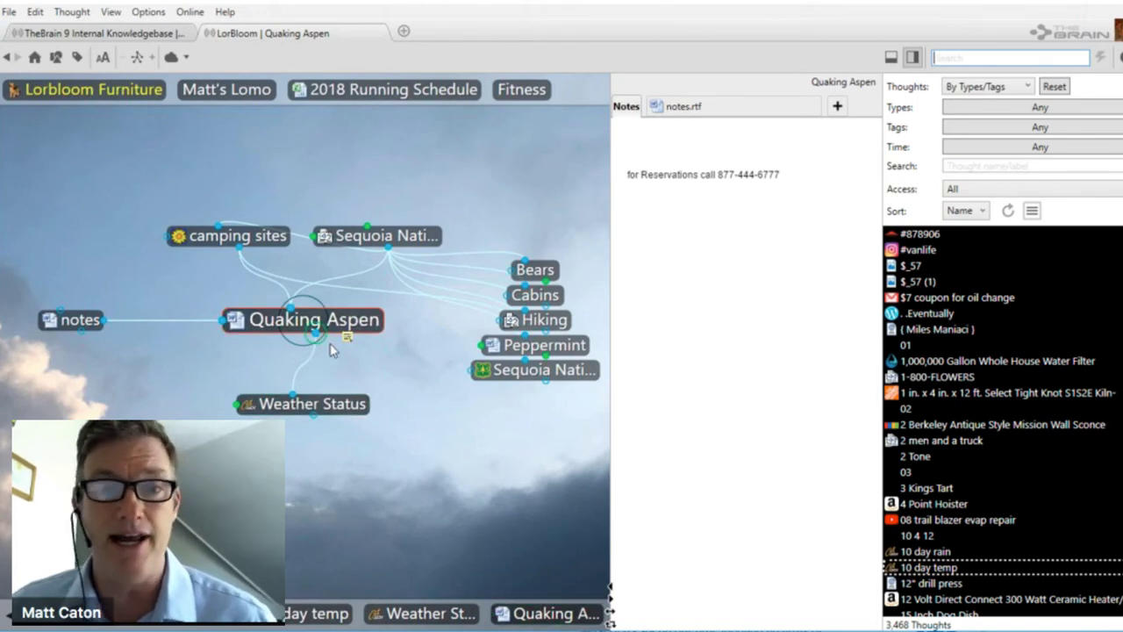
Start a new child thought under Quaking Aspen and enter the name "Rules of Fly Fishing" for it.
drag(332, 350, 444, 455)
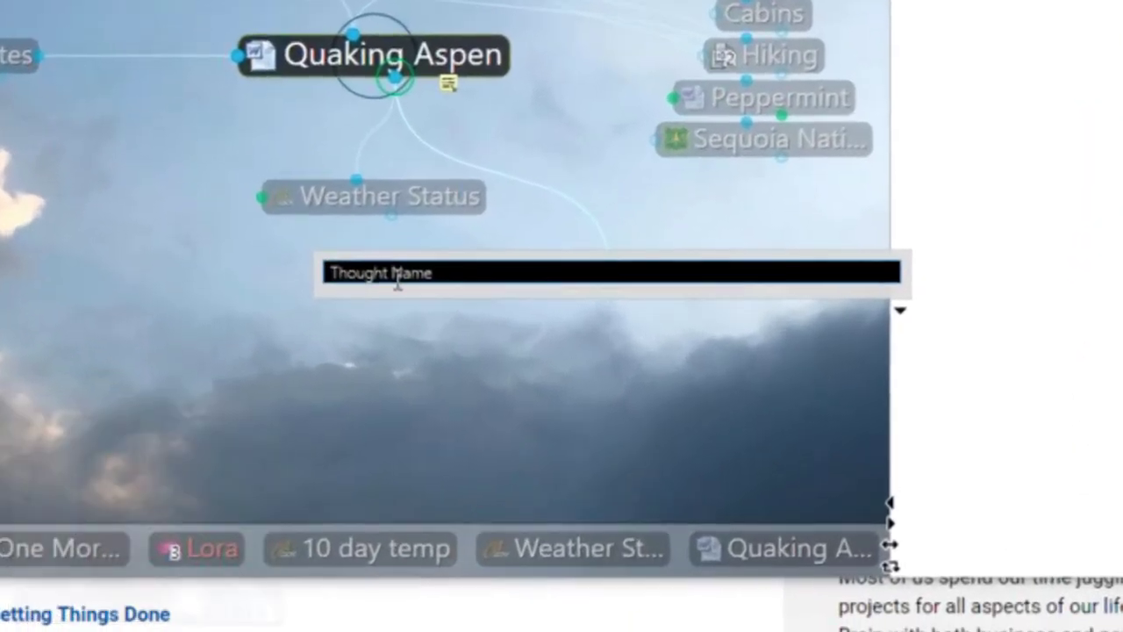
click(398, 276)
text(Rule)
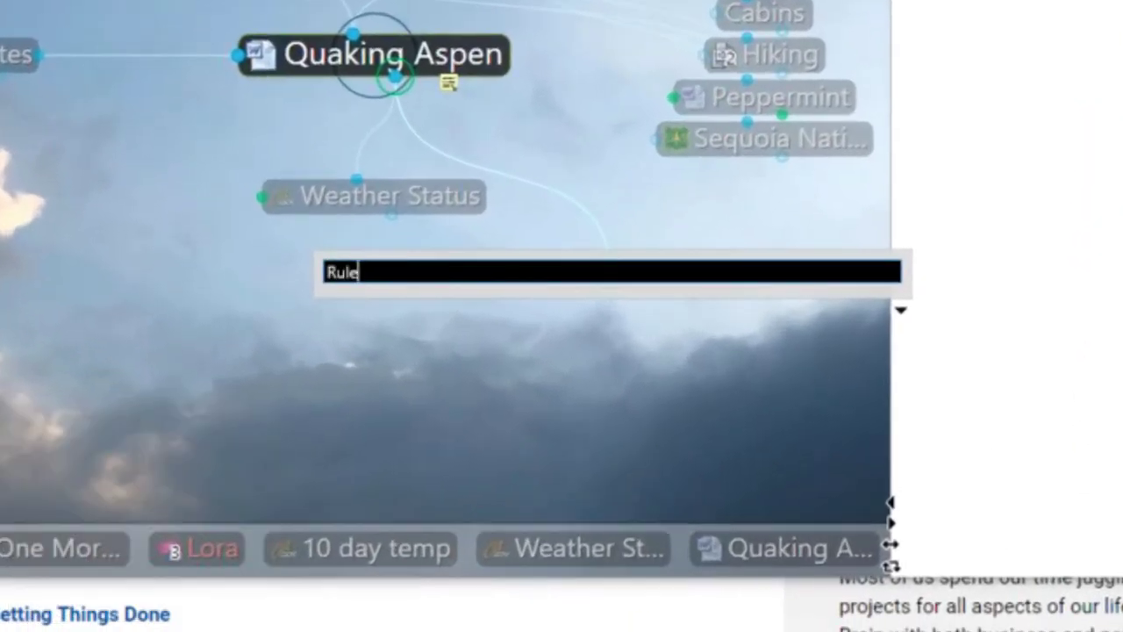
text(s of Fly)
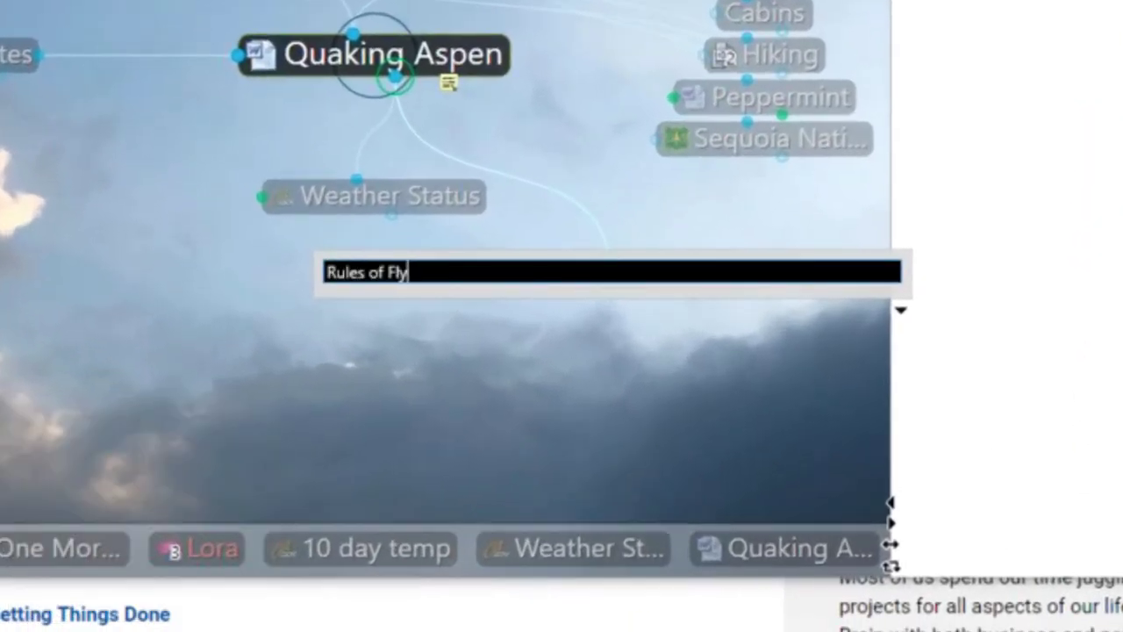
text( Fishing)
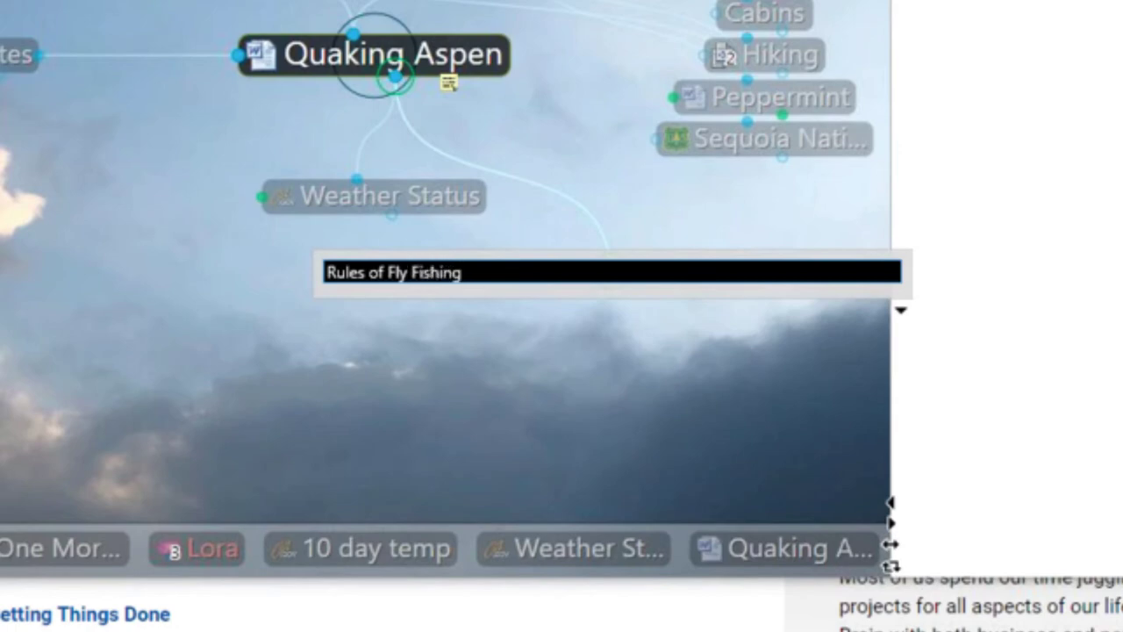
Replace the new child thought's name with "fish" and look through the full list of suggested existing thoughts.
key(BackSpace)
key(BackSpace)
key(BackSpace)
key(BackSpace)
key(BackSpace)
key(BackSpace)
key(BackSpace)
key(BackSpace)
key(BackSpace)
key(BackSpace)
key(BackSpace)
key(BackSpace)
key(BackSpace)
key(BackSpace)
key(BackSpace)
key(BackSpace)
key(BackSpace)
key(BackSpace)
key(BackSpace)
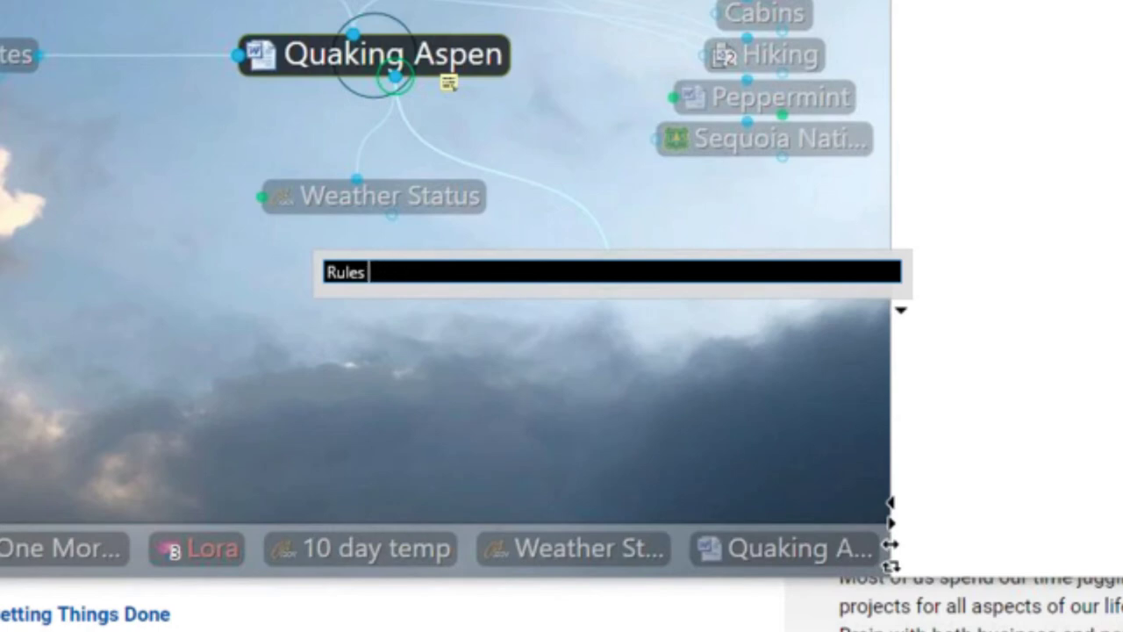
key(BackSpace)
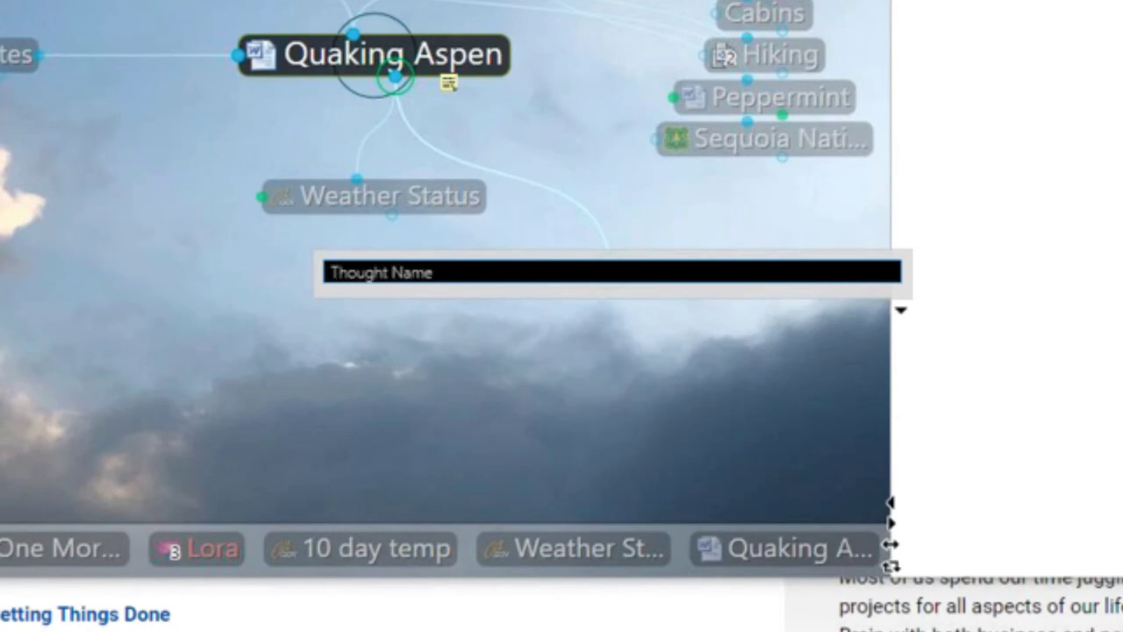
text(fish)
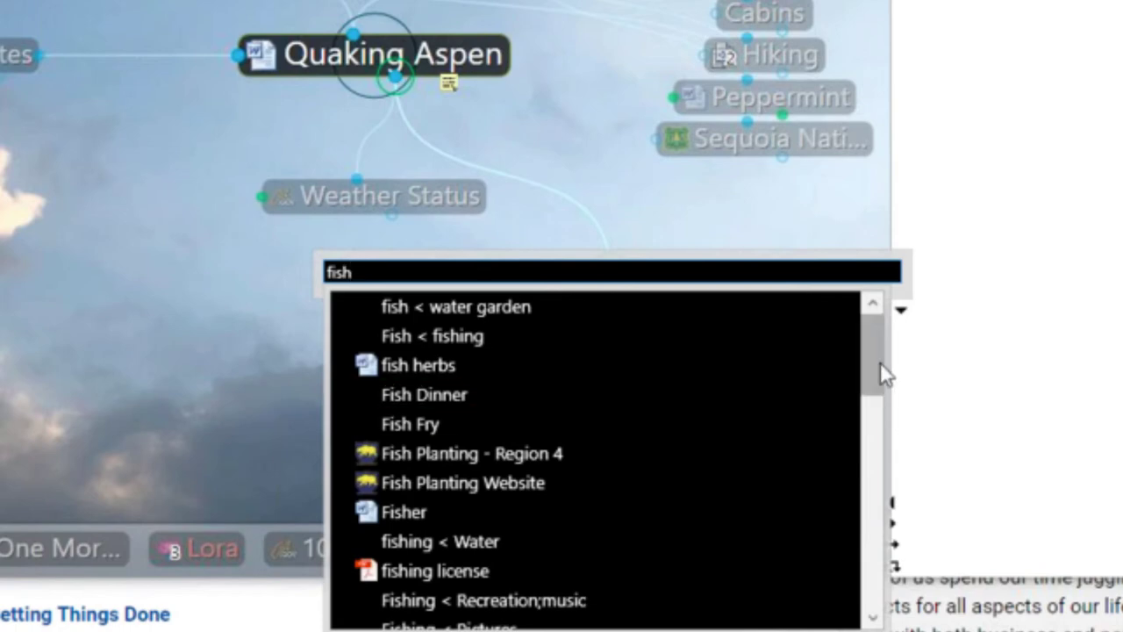
drag(881, 372, 897, 581)
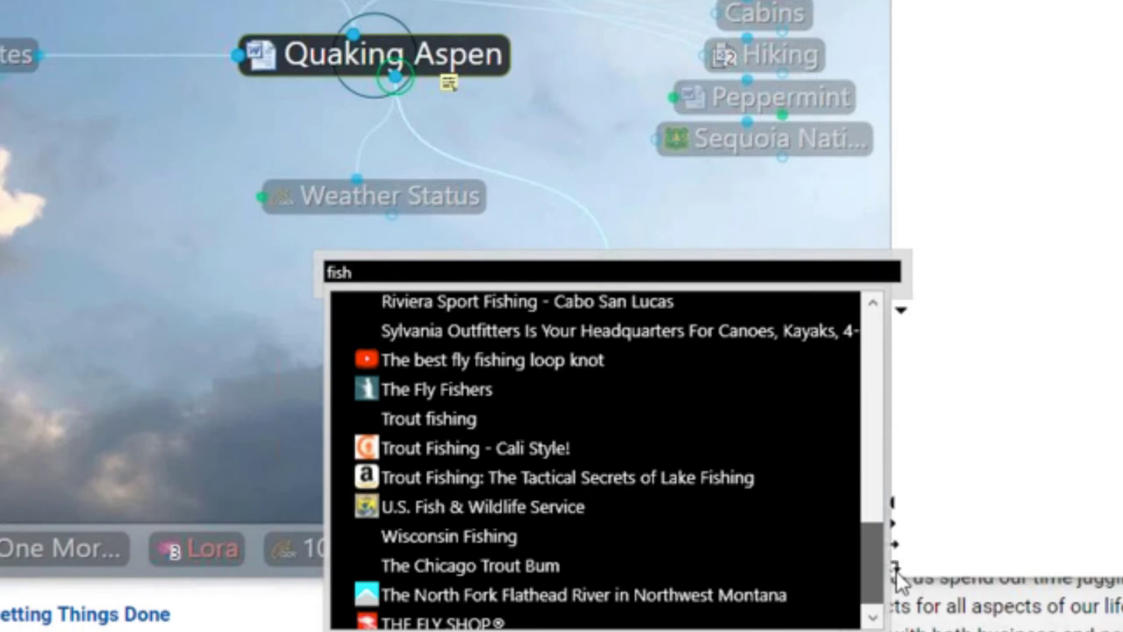
drag(897, 575, 891, 342)
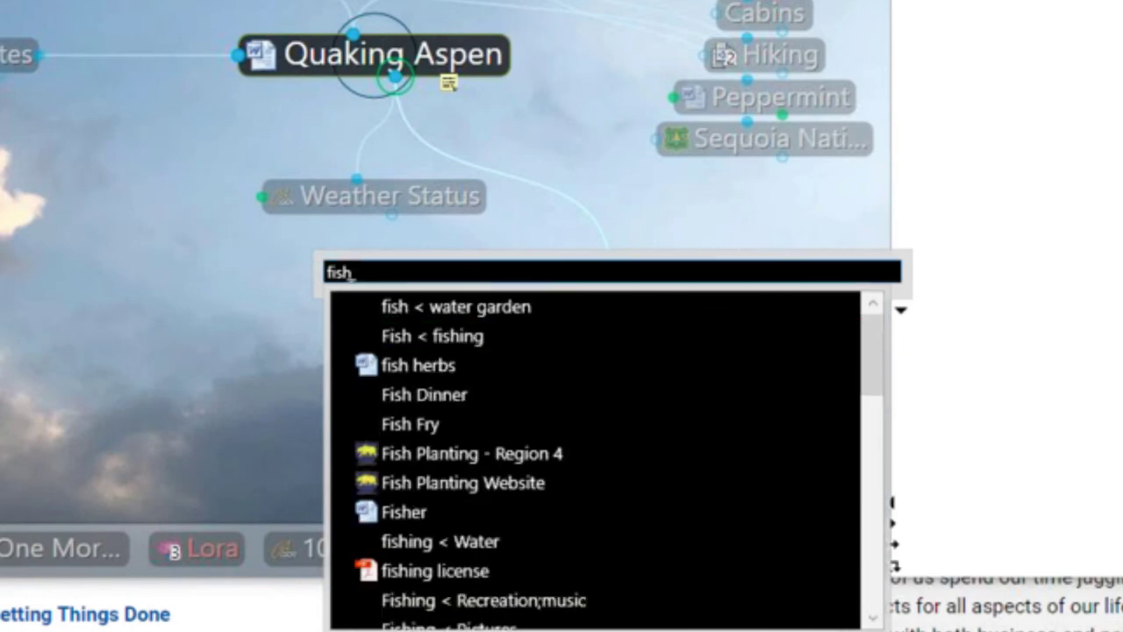
Change the new child's name to "fly fishing", link the suggested Fly Fishing thought under Quaking Aspen, and make it the active thought.
key(ctrl+a)
text(fly fishing)
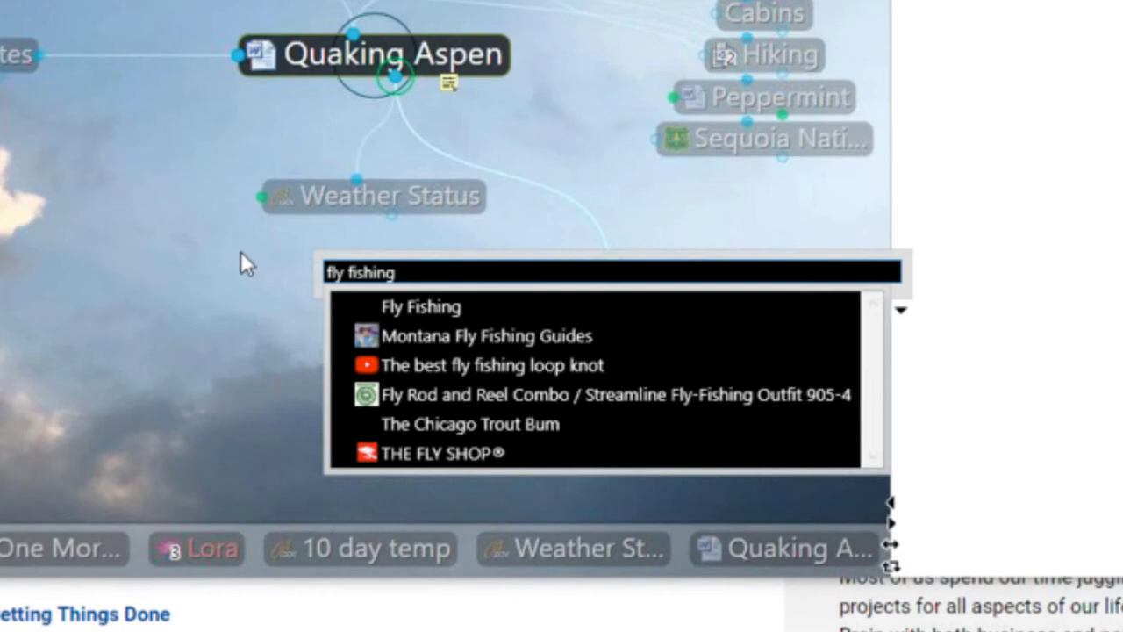
click(433, 307)
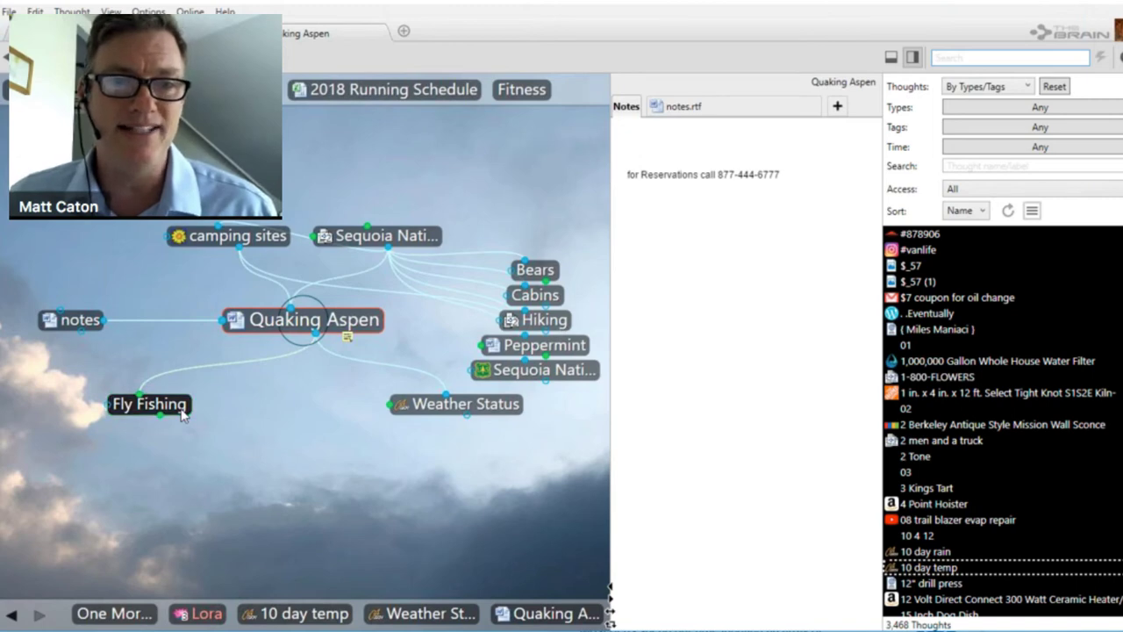
click(181, 411)
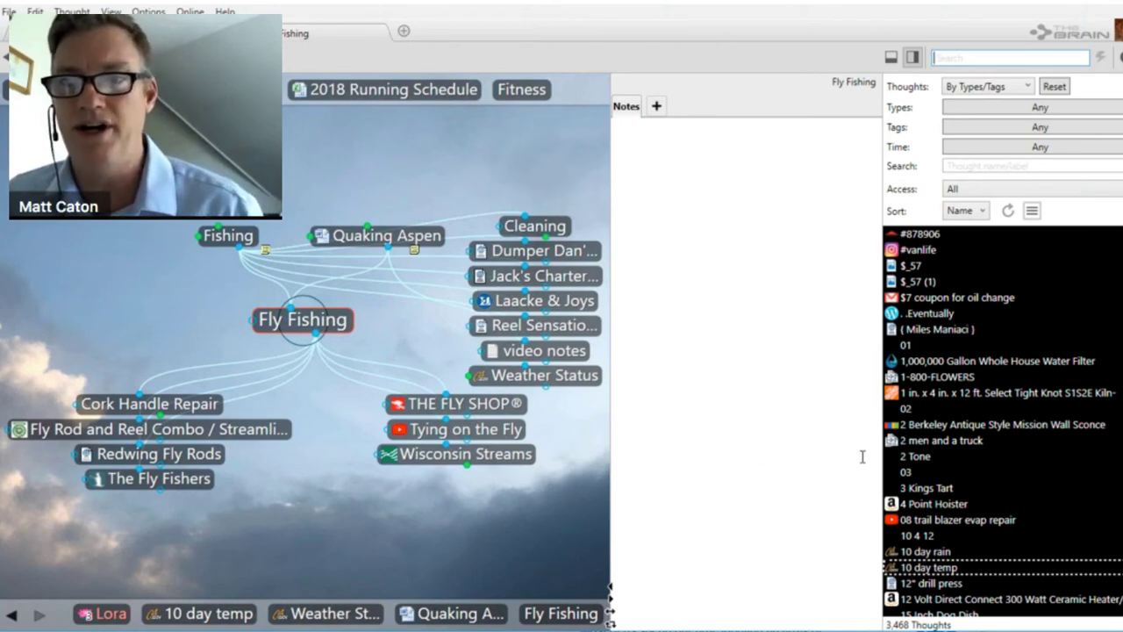
Browse down the report's thoughts and open the 1972 VW Westfalia Camper For Sale thought.
scroll(1104, 512, down, 6)
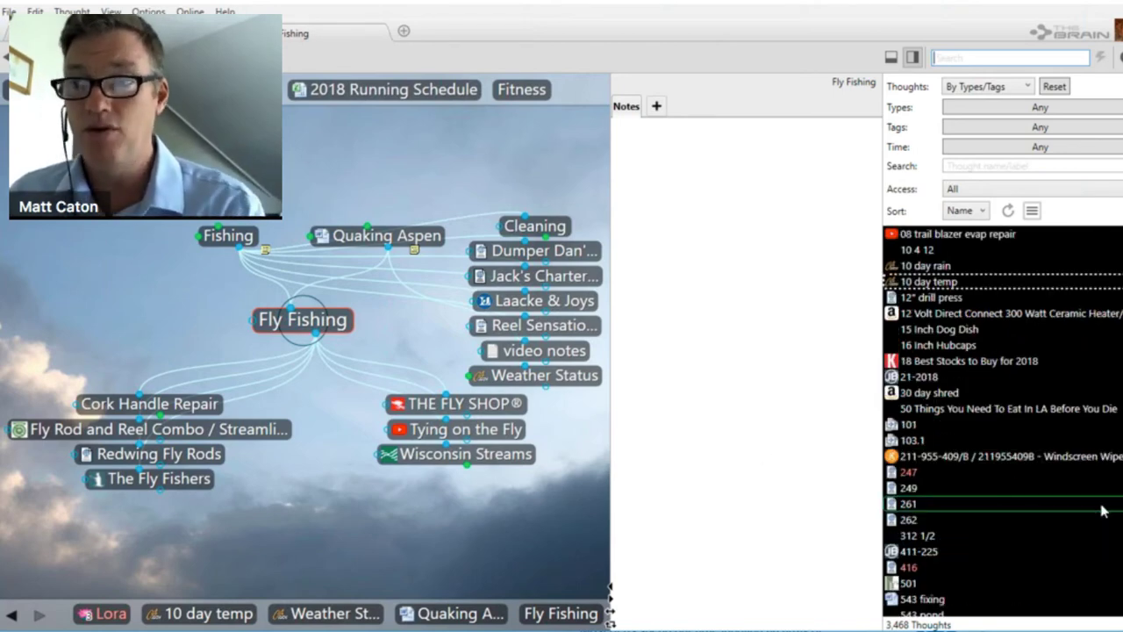
scroll(1104, 512, down, 1)
scroll(1009, 491, down, 4)
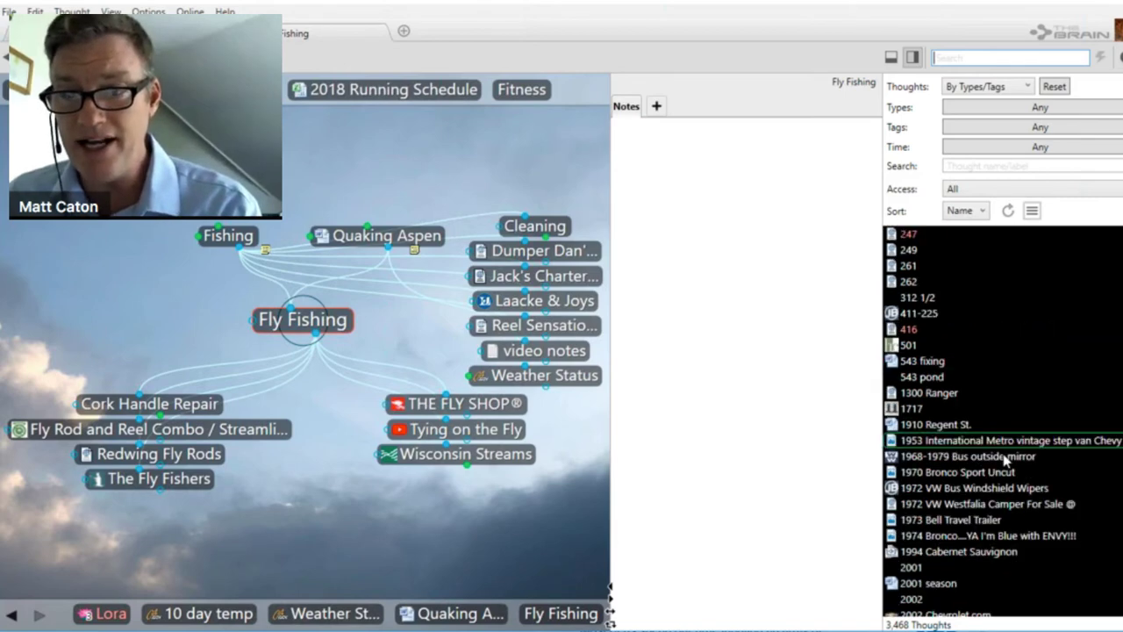
click(1003, 505)
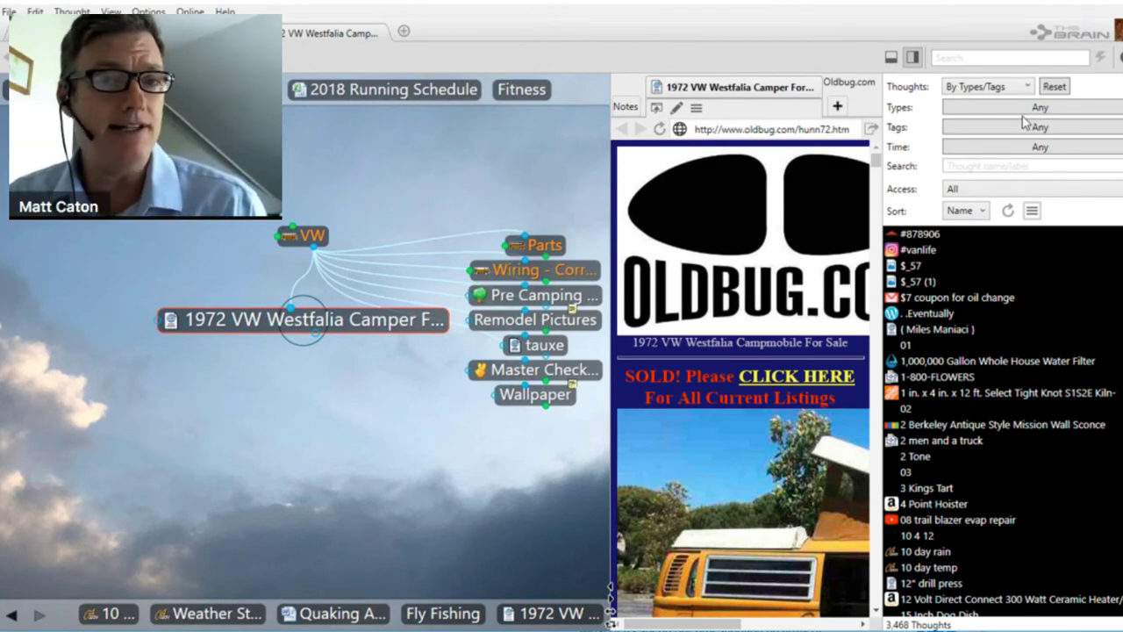
Filter the report to thoughts of the Vee Dub type, including its subtypes.
click(1028, 87)
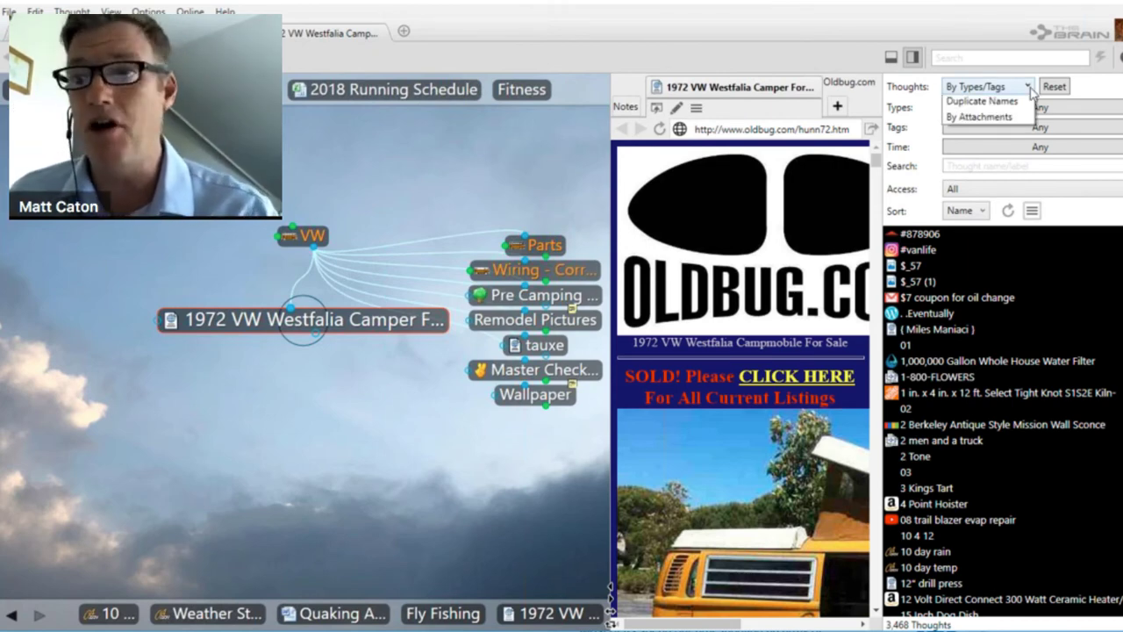
click(1071, 112)
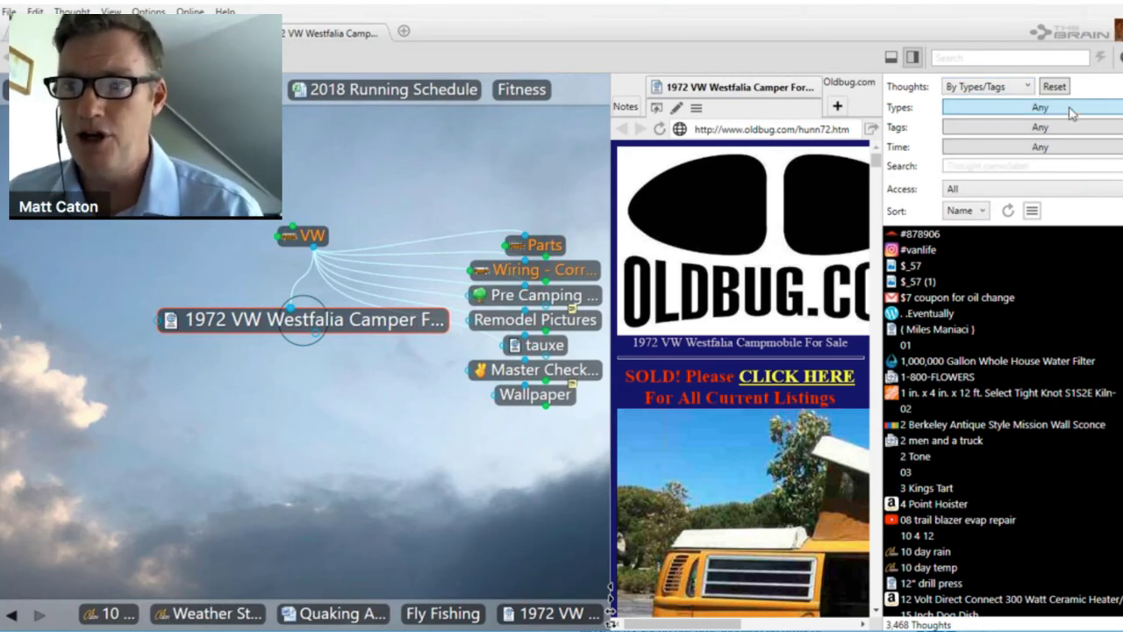
click(1072, 112)
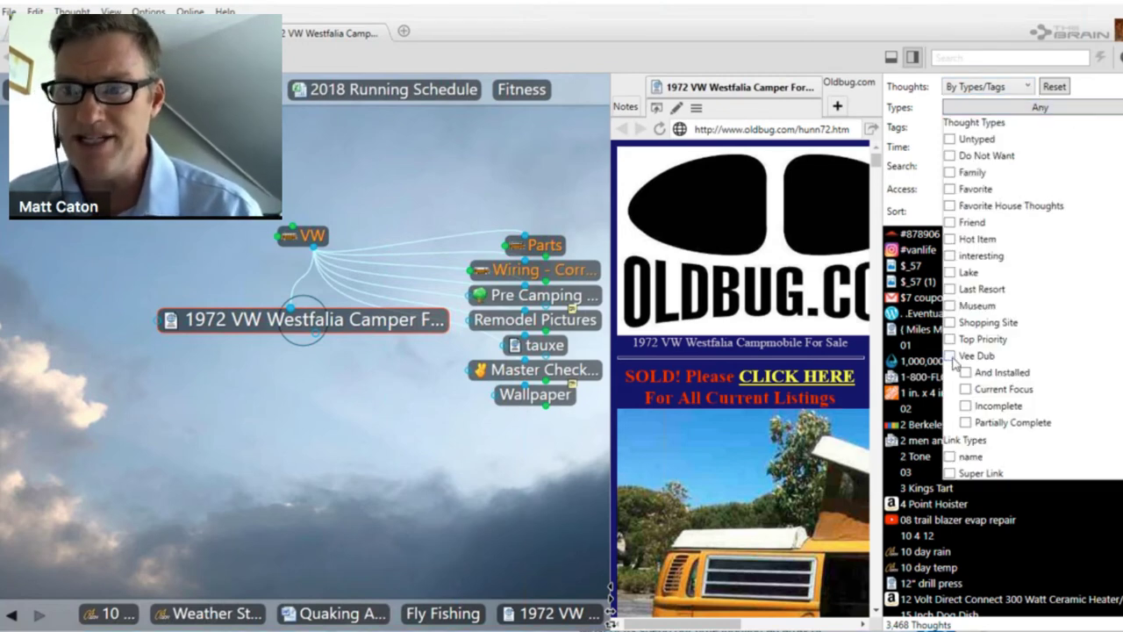
click(951, 355)
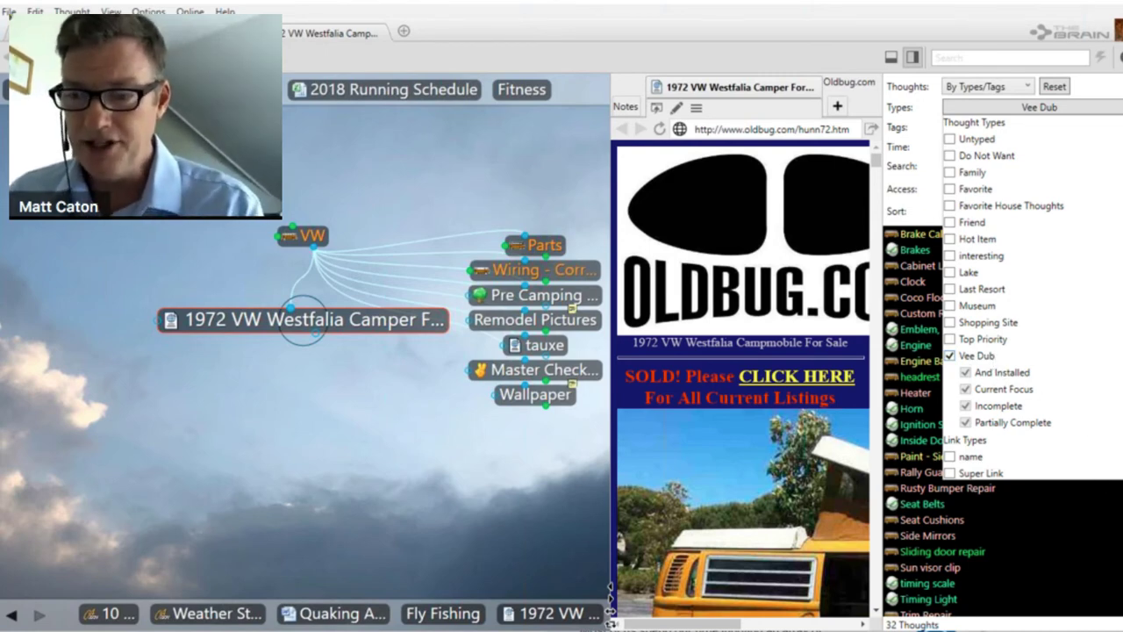
Open the Horn thought from the filtered report and follow its link to the VW, Parts parent.
scroll(1001, 421, down, 1)
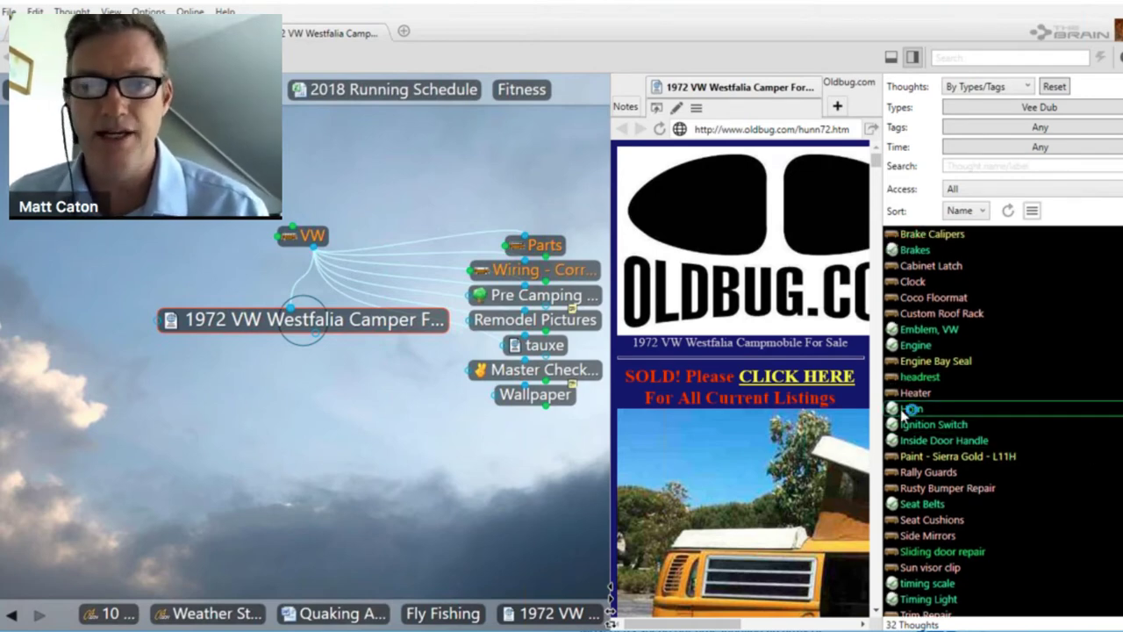
click(910, 409)
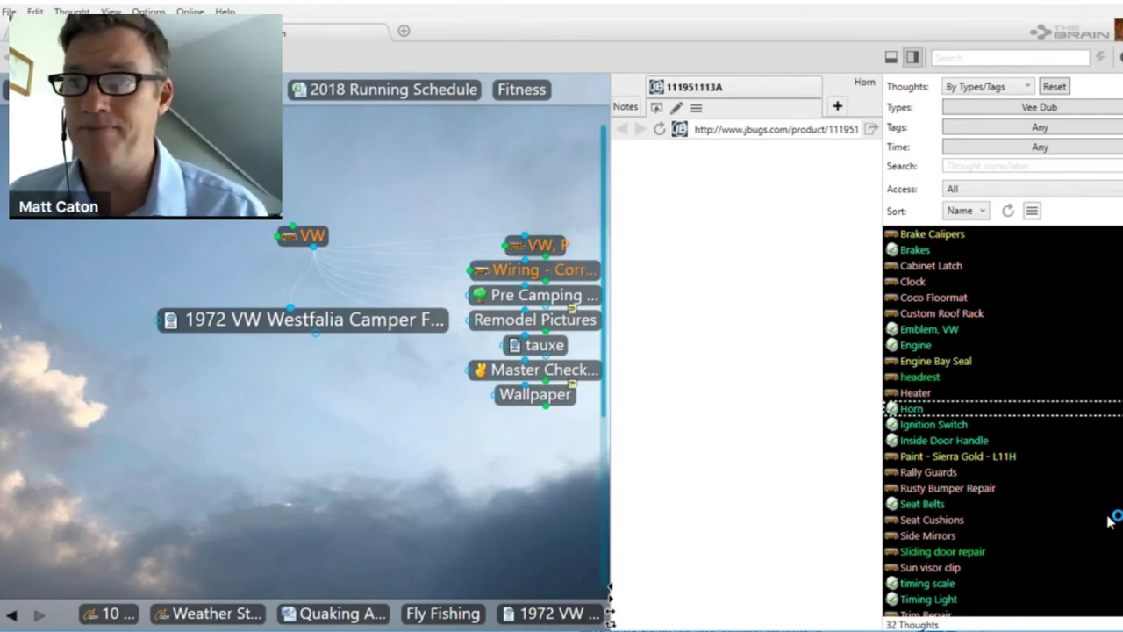
click(312, 237)
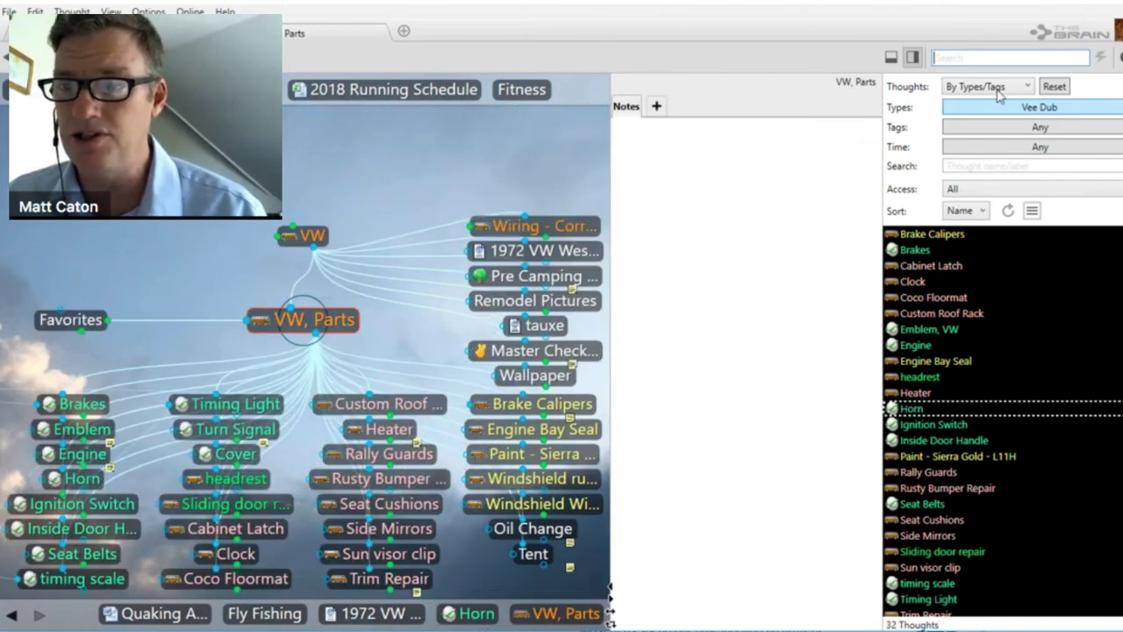
Reset the report's filters so that thoughts of any type are listed.
click(997, 98)
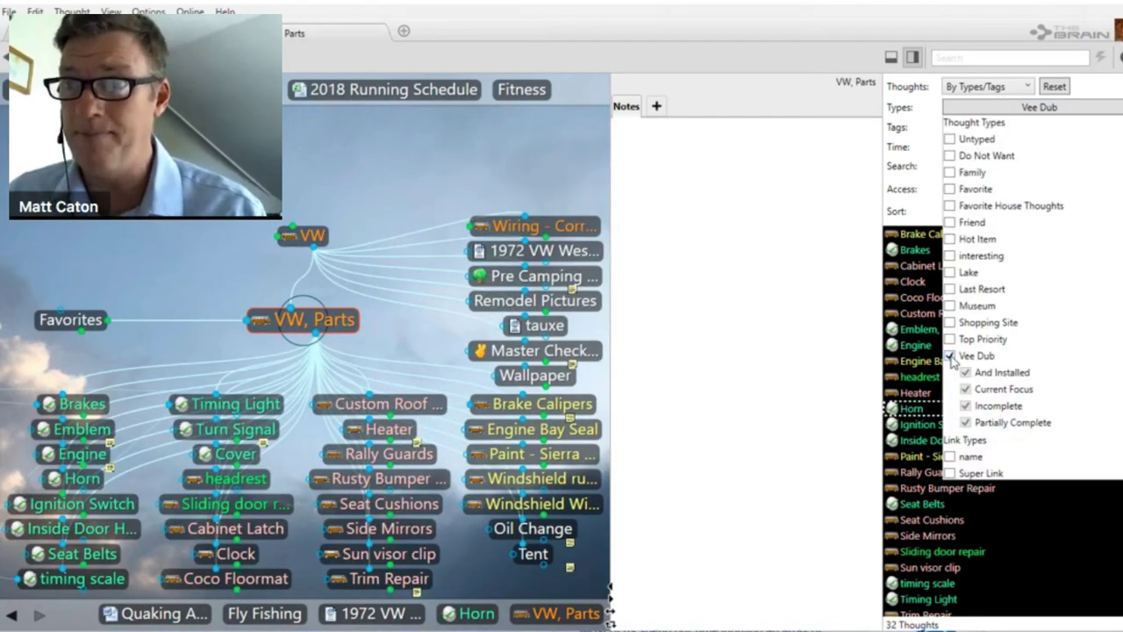
click(1045, 89)
click(1107, 96)
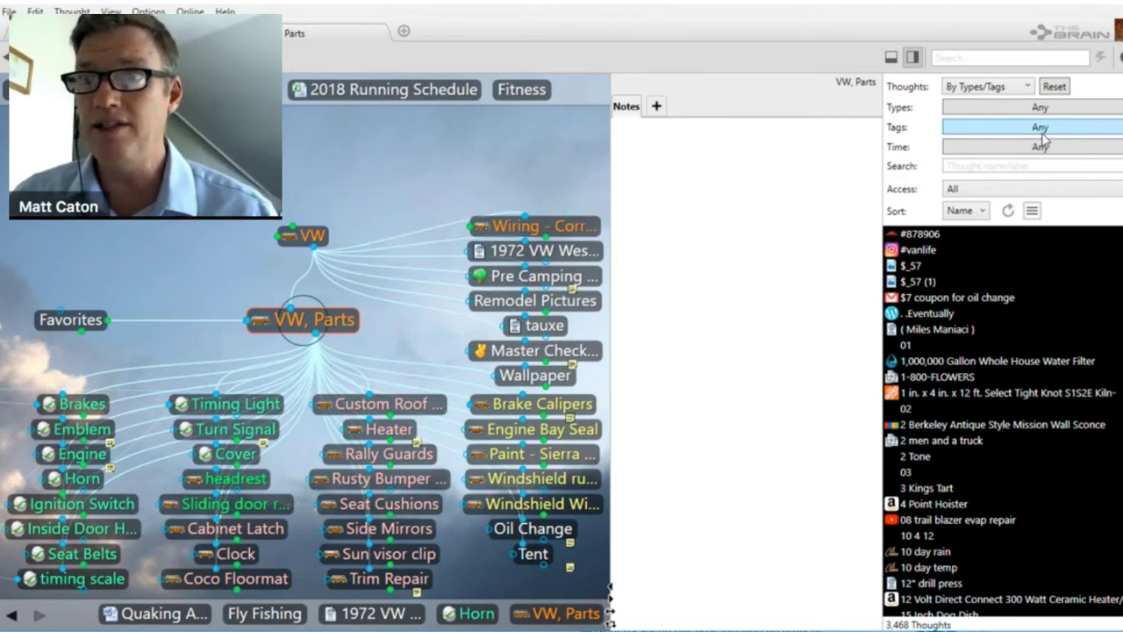
click(1000, 147)
click(998, 132)
click(1014, 106)
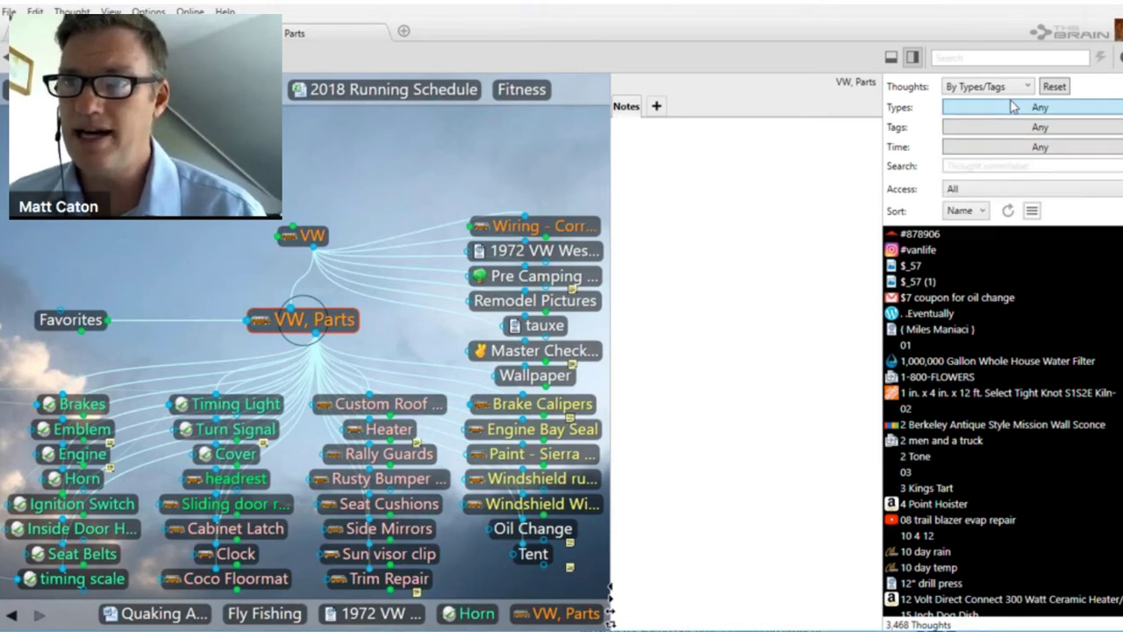
Switch the report to By Attachments and list the thoughts whose attachment name contains ".xls".
click(1017, 88)
click(1017, 88)
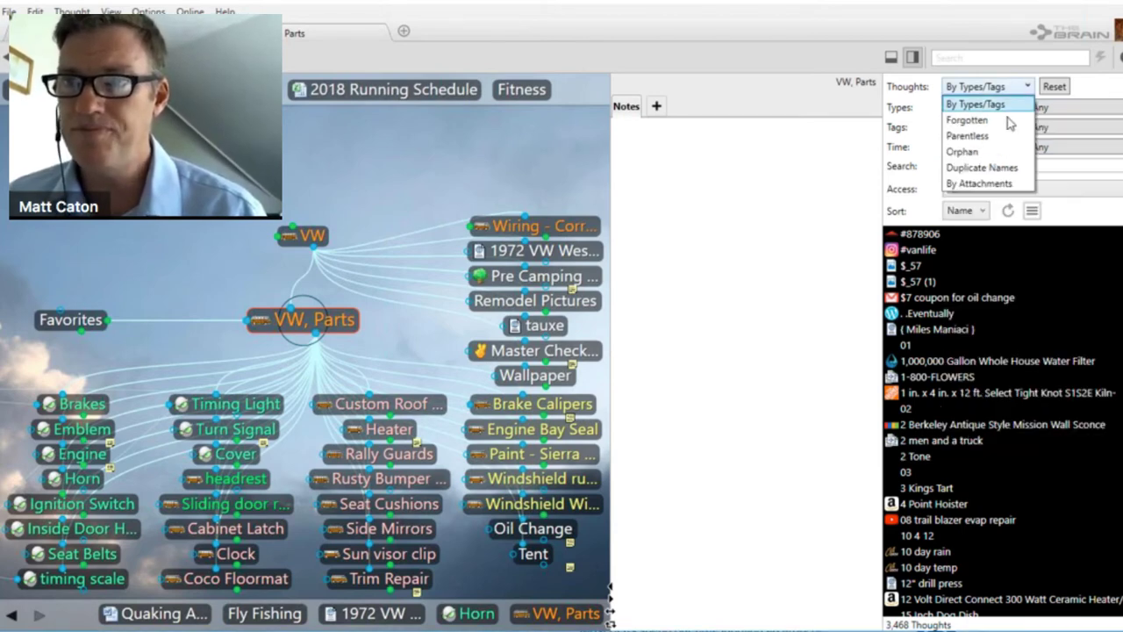
click(978, 183)
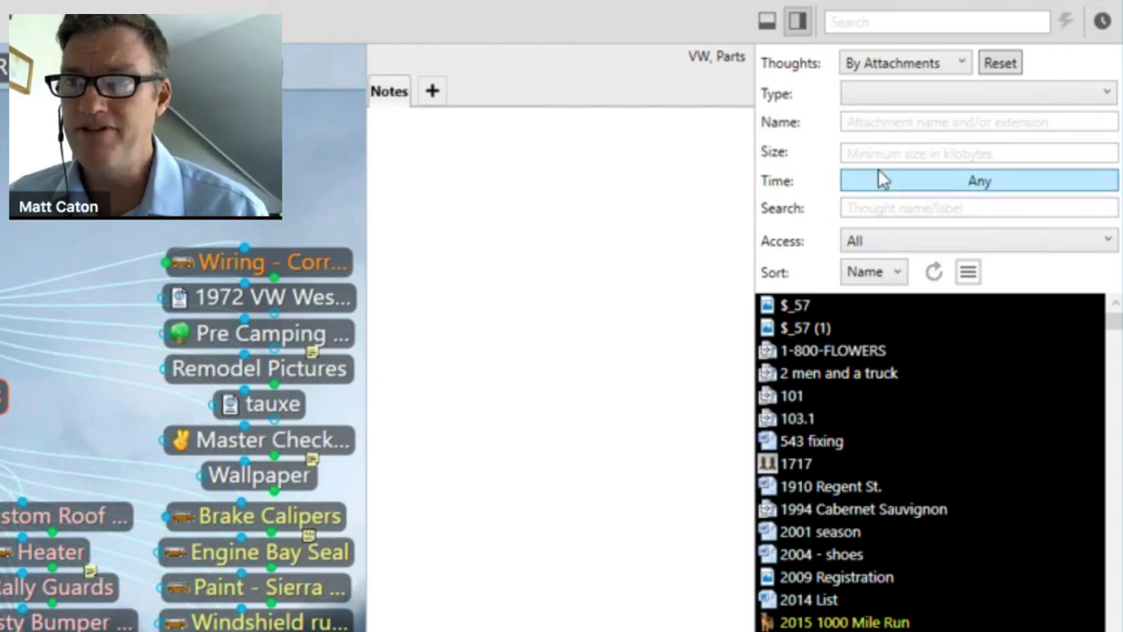
click(868, 122)
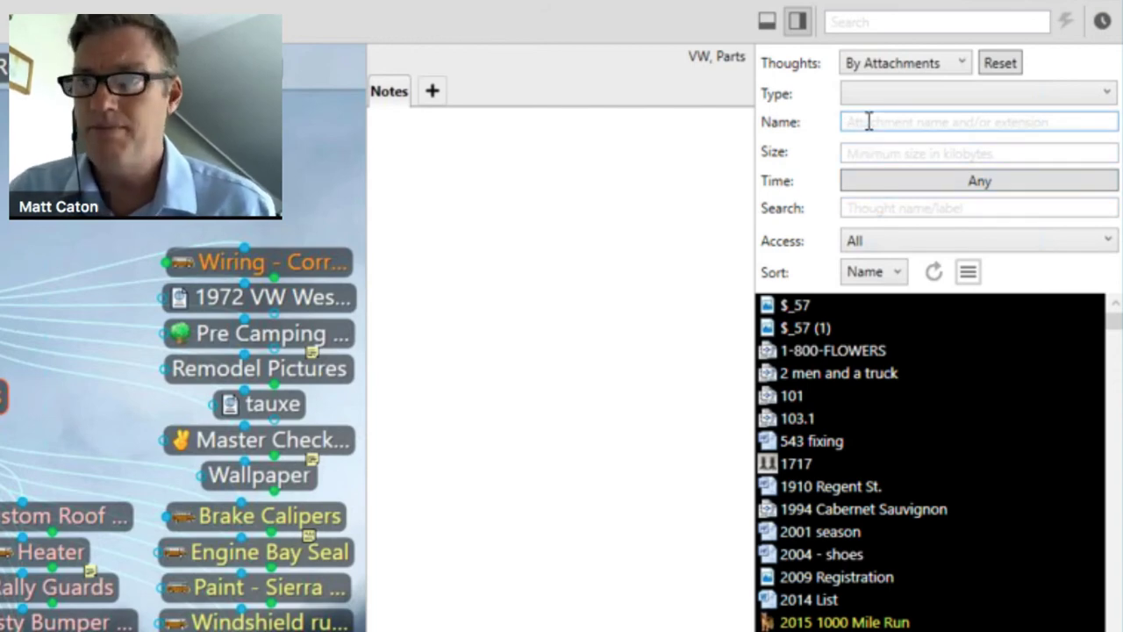
text(.xls)
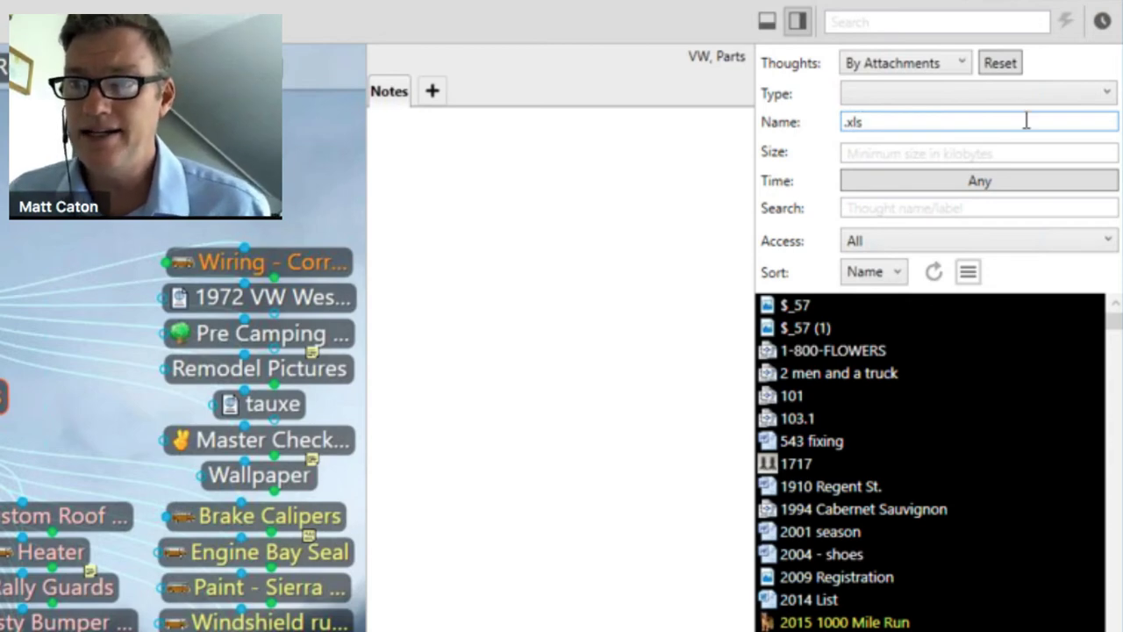
click(935, 273)
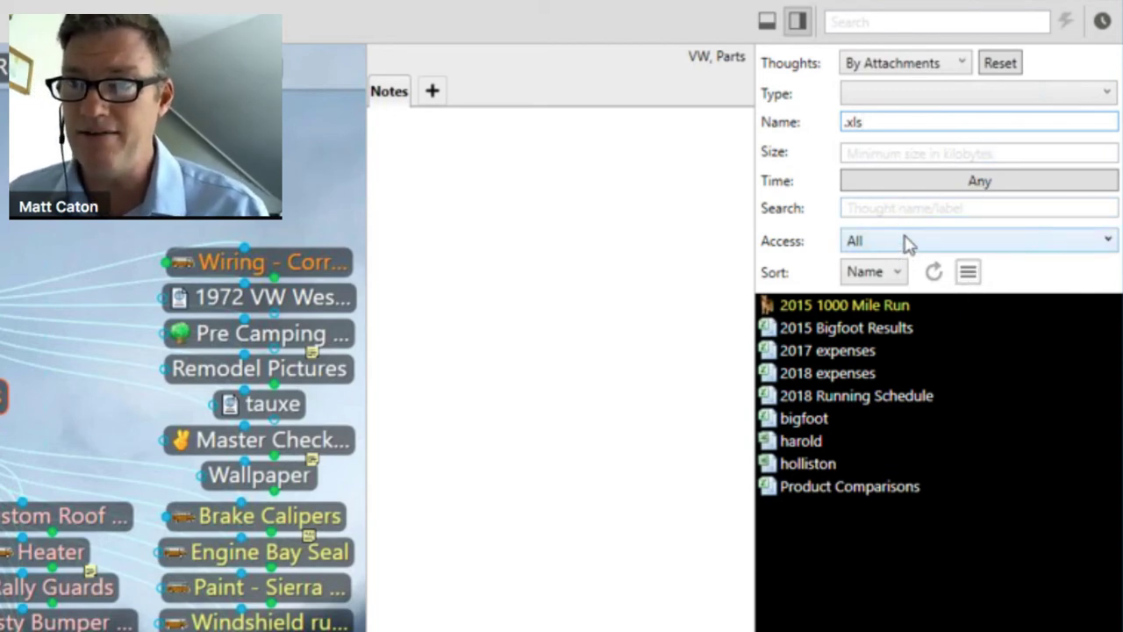
Restrict the attachment report to items modified between 1/1/2018 and 5/18/2018.
click(917, 191)
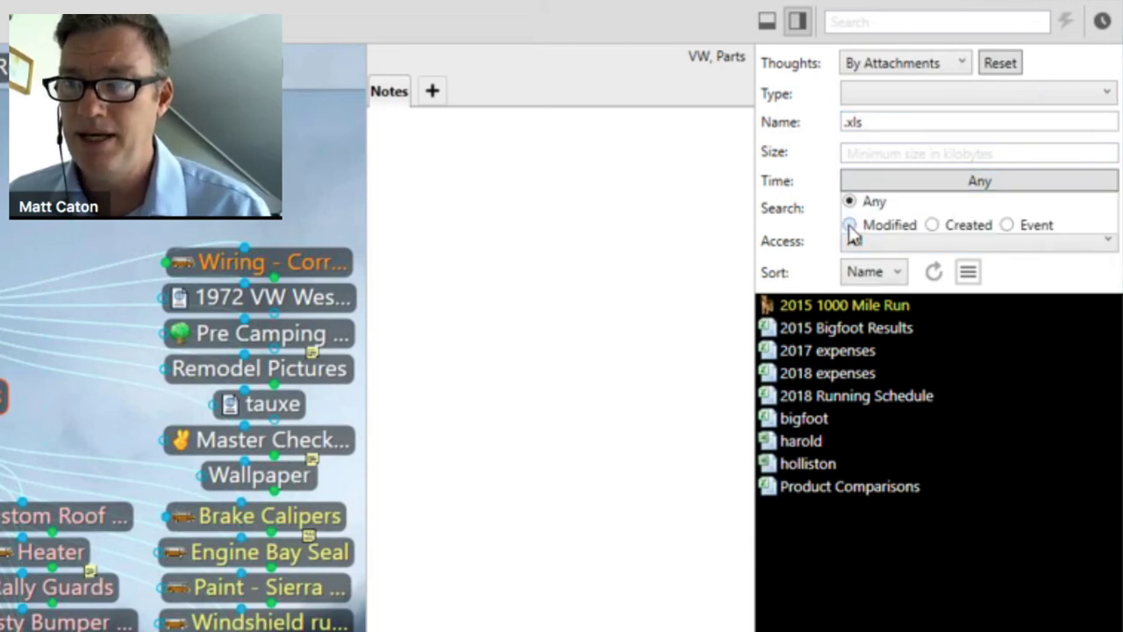
click(850, 225)
click(929, 251)
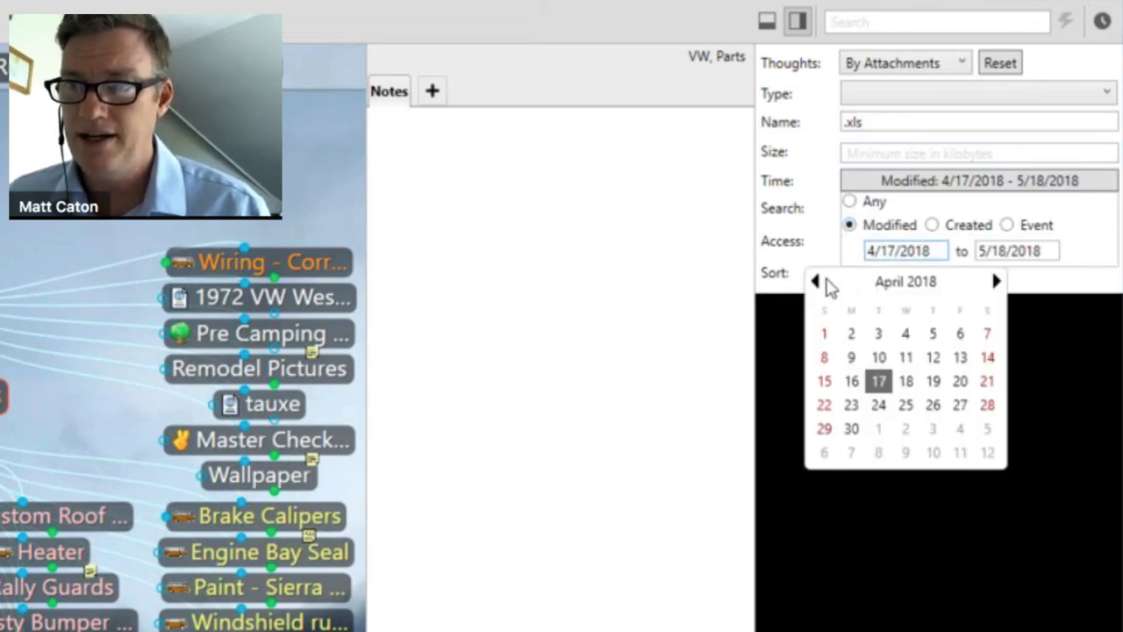
click(816, 281)
click(815, 280)
click(816, 281)
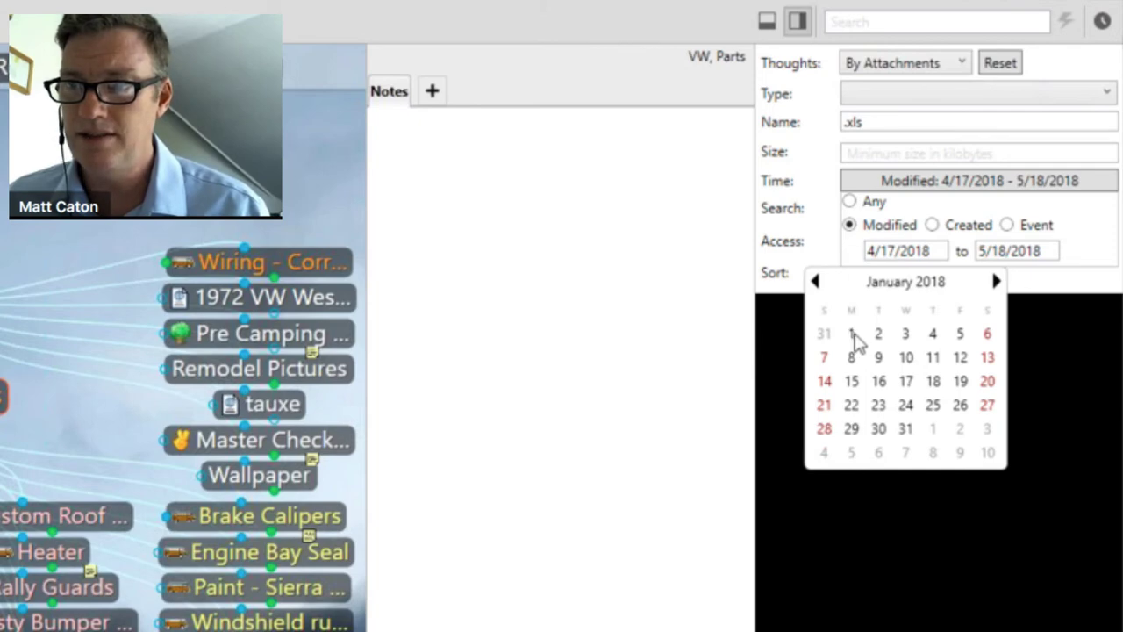
click(851, 335)
click(805, 518)
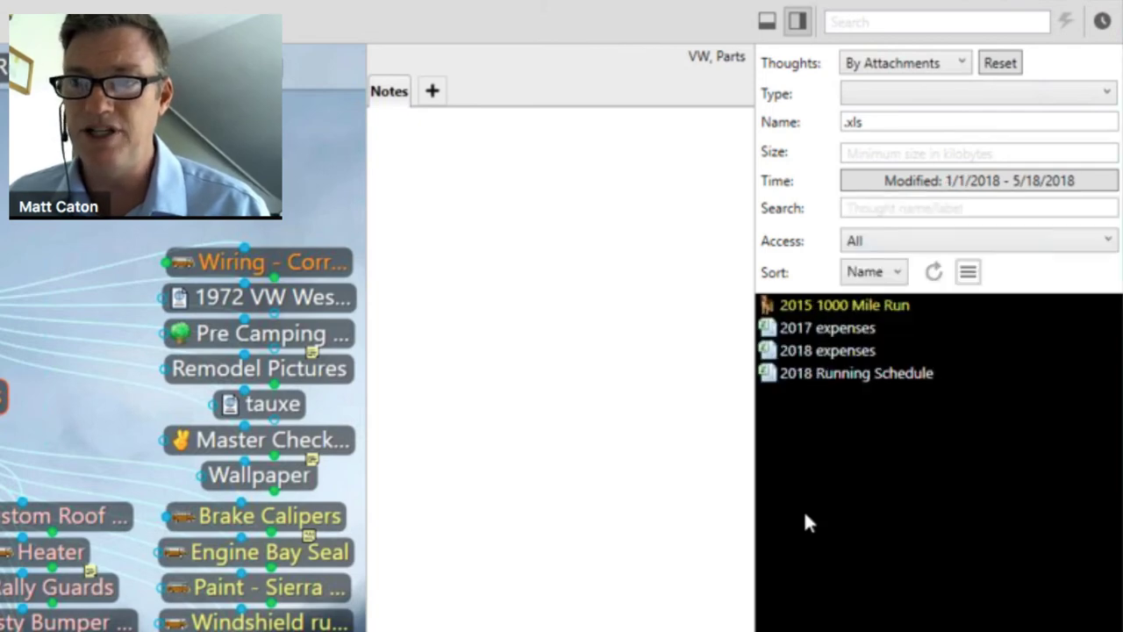
Open 2018 Running Schedule from the attachment report, and go on to the pinned Fitness thought.
click(908, 373)
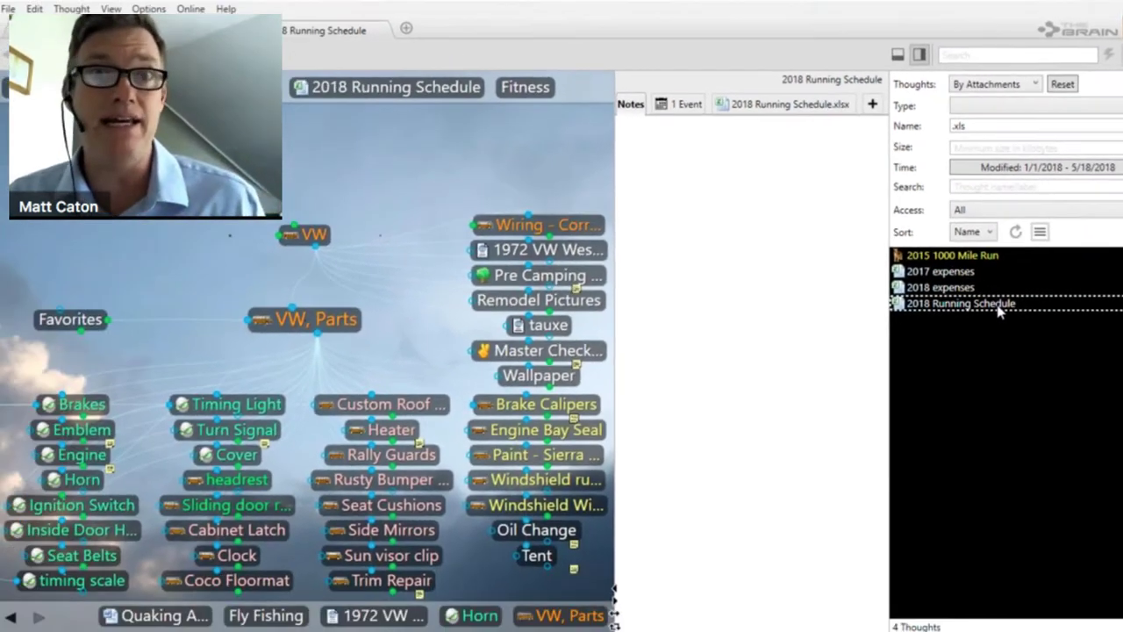
click(531, 87)
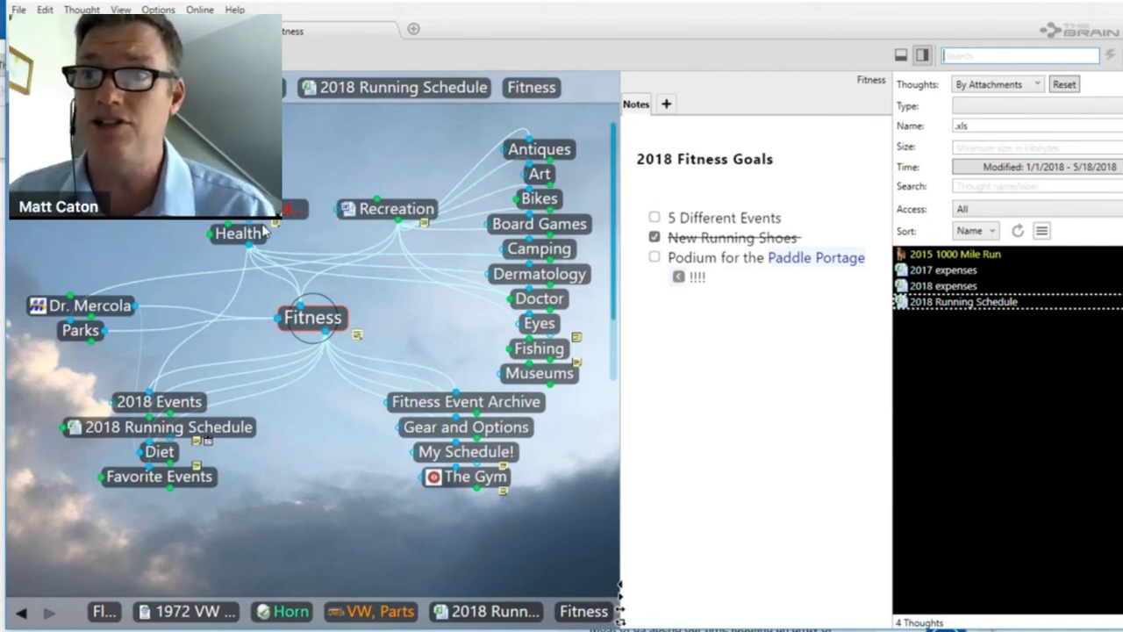
Check the available report categories without changing the current one, and reset the attachment report's filters.
click(997, 85)
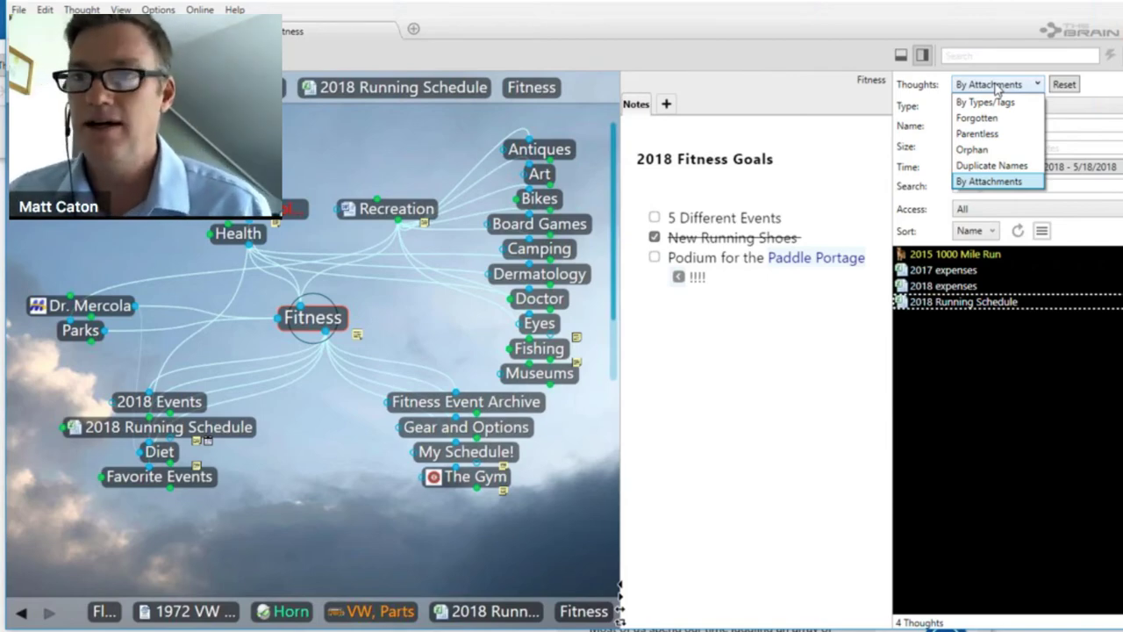
click(1091, 233)
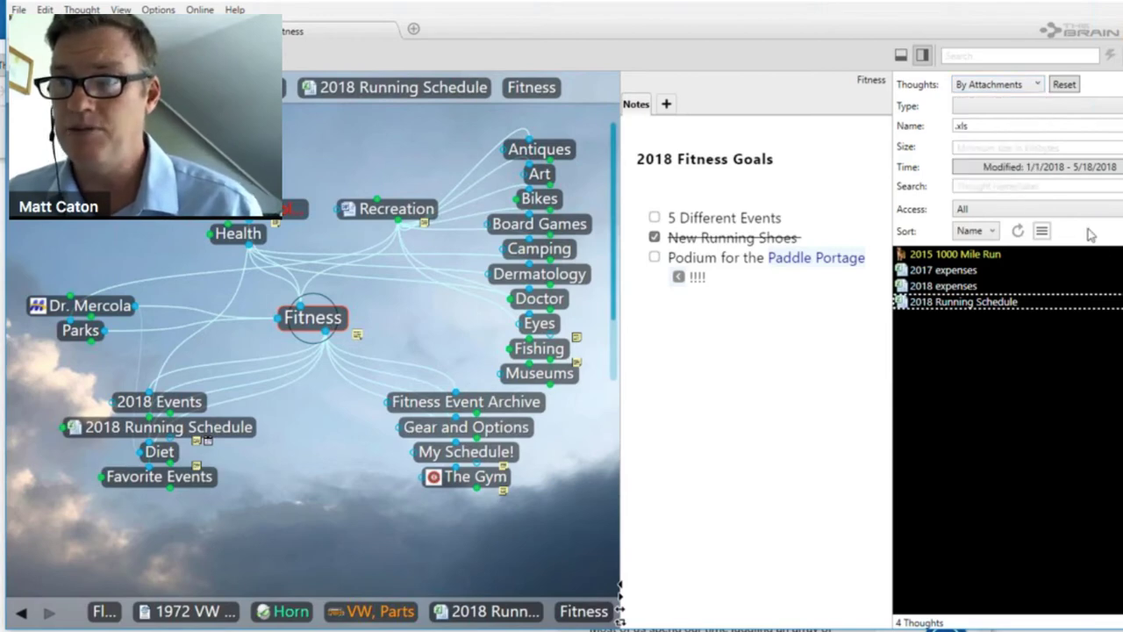
click(1064, 85)
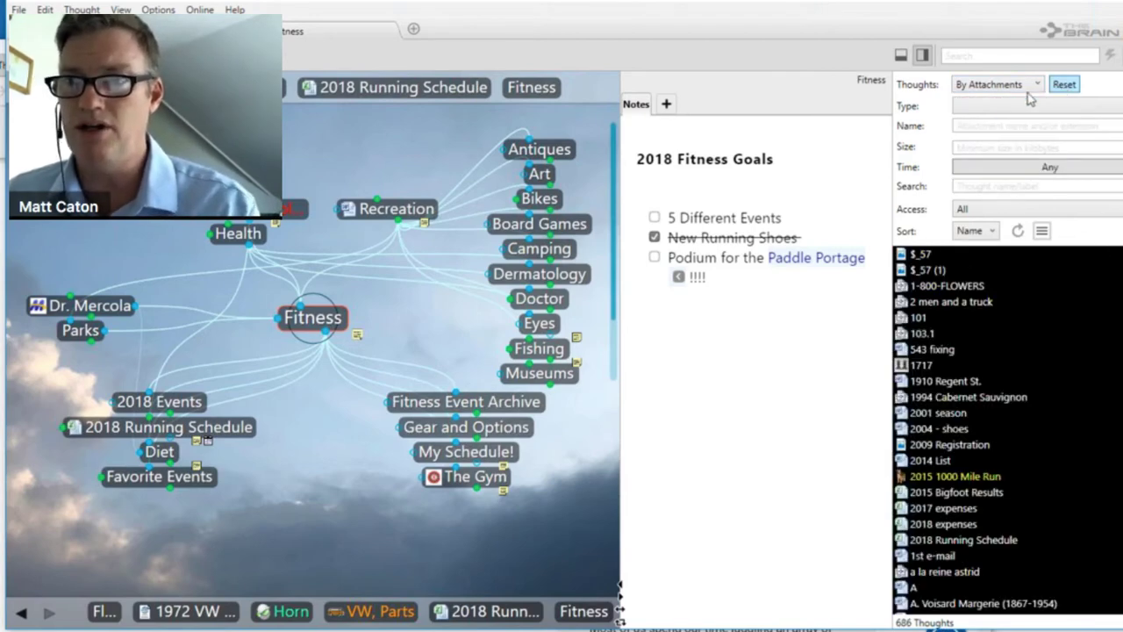
Limit the attachment report to External Attachments and refresh its results.
click(1000, 85)
click(999, 181)
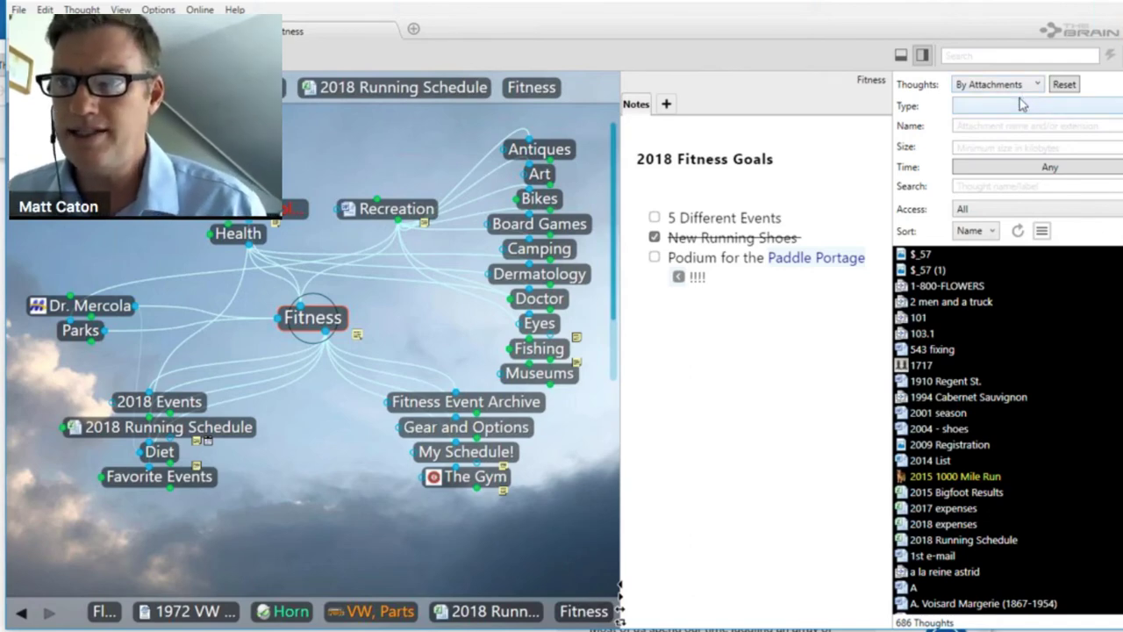
click(1039, 108)
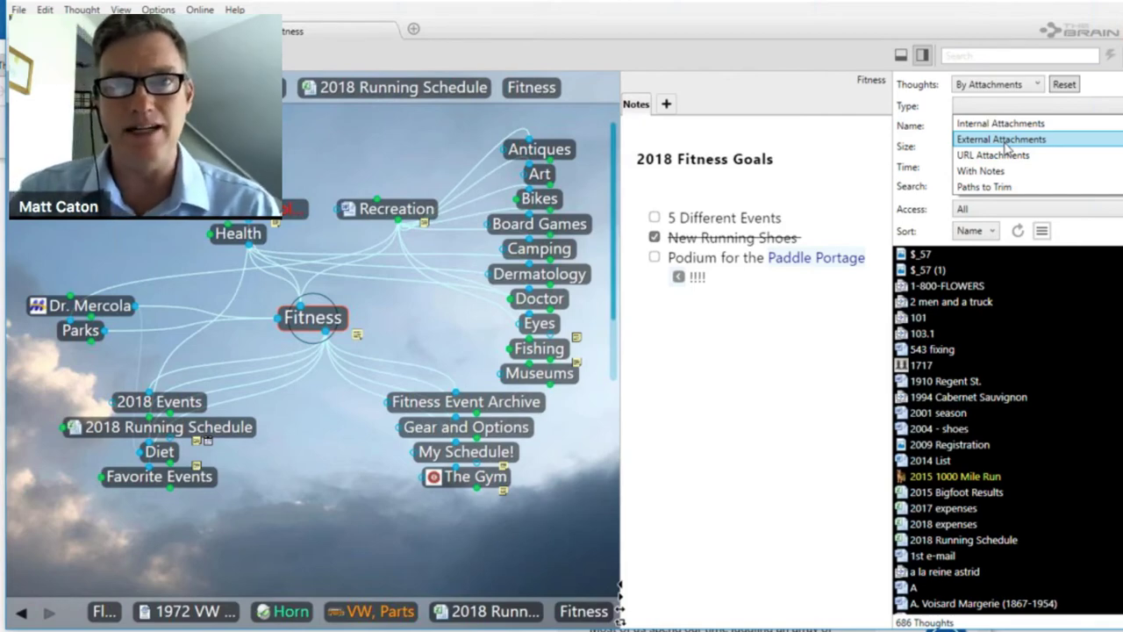
click(1006, 142)
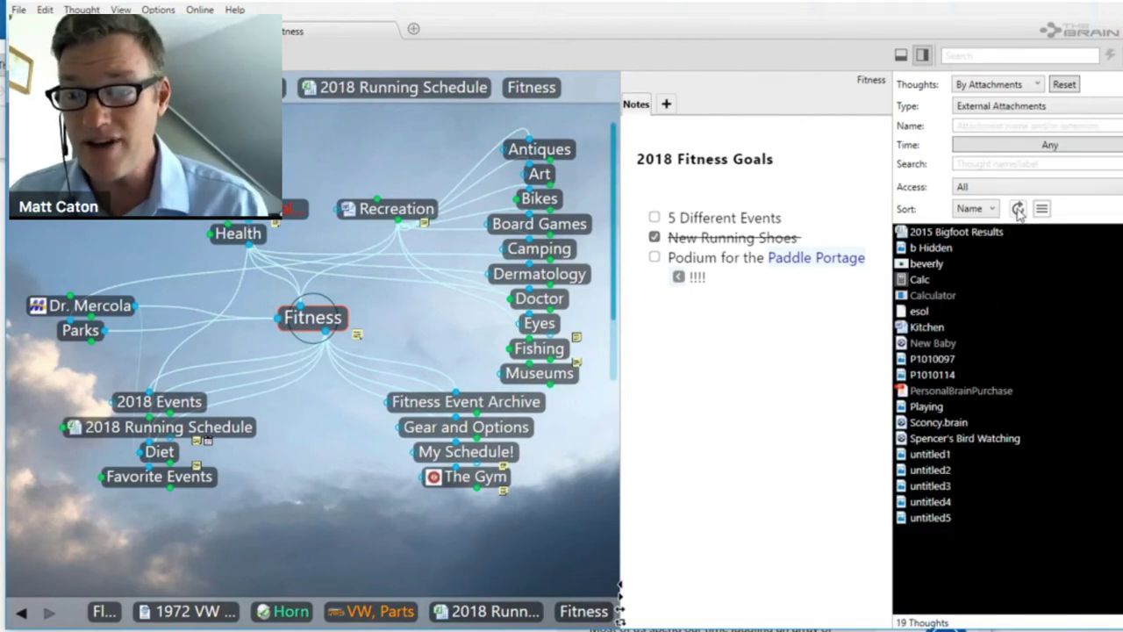
click(1018, 209)
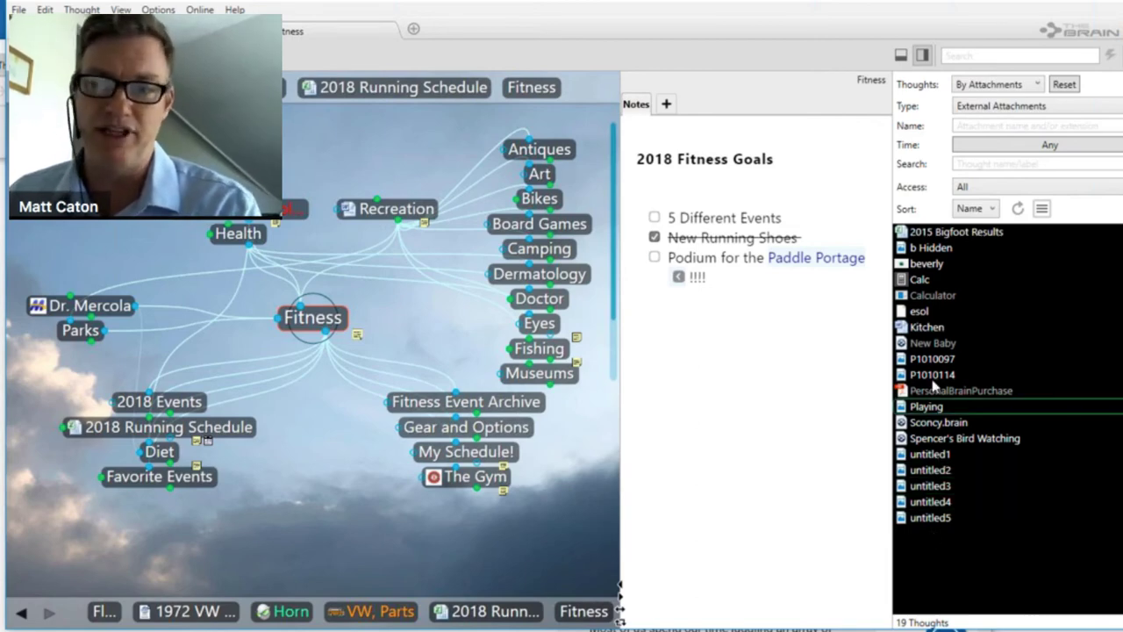
Open beverly from the attachment report, and go up through Milwaukee House to the House thought.
click(930, 263)
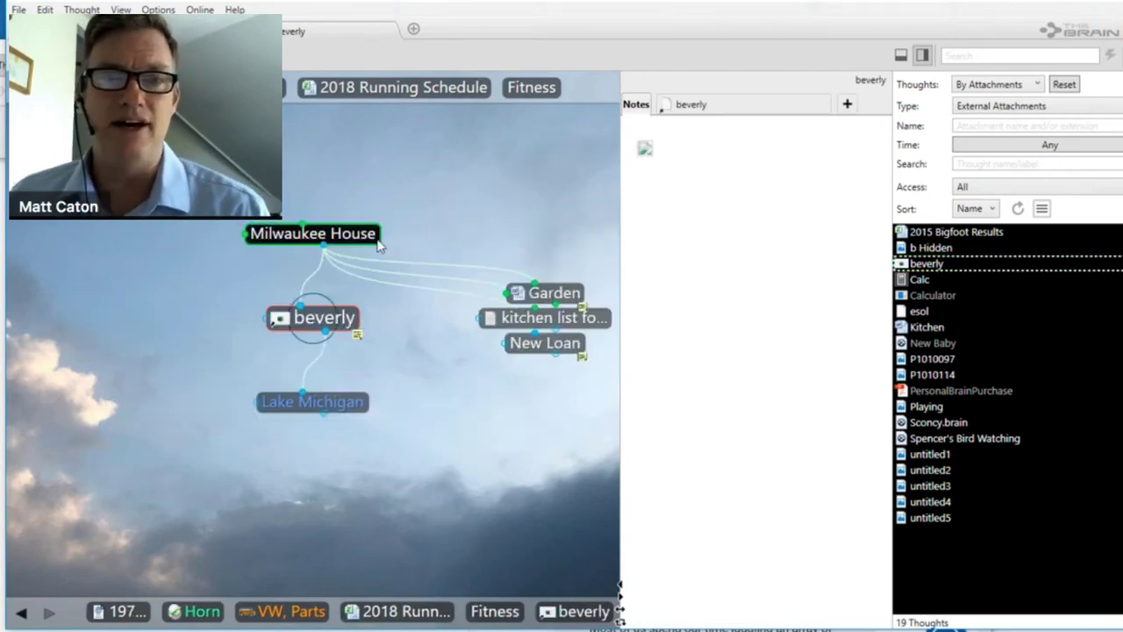
click(377, 241)
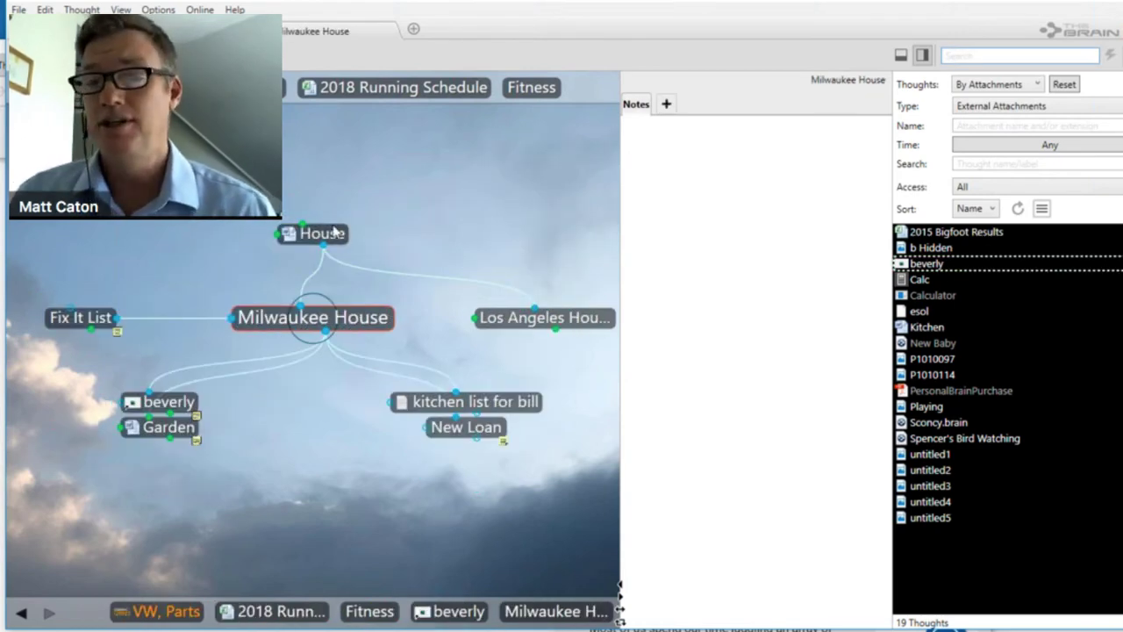
click(334, 232)
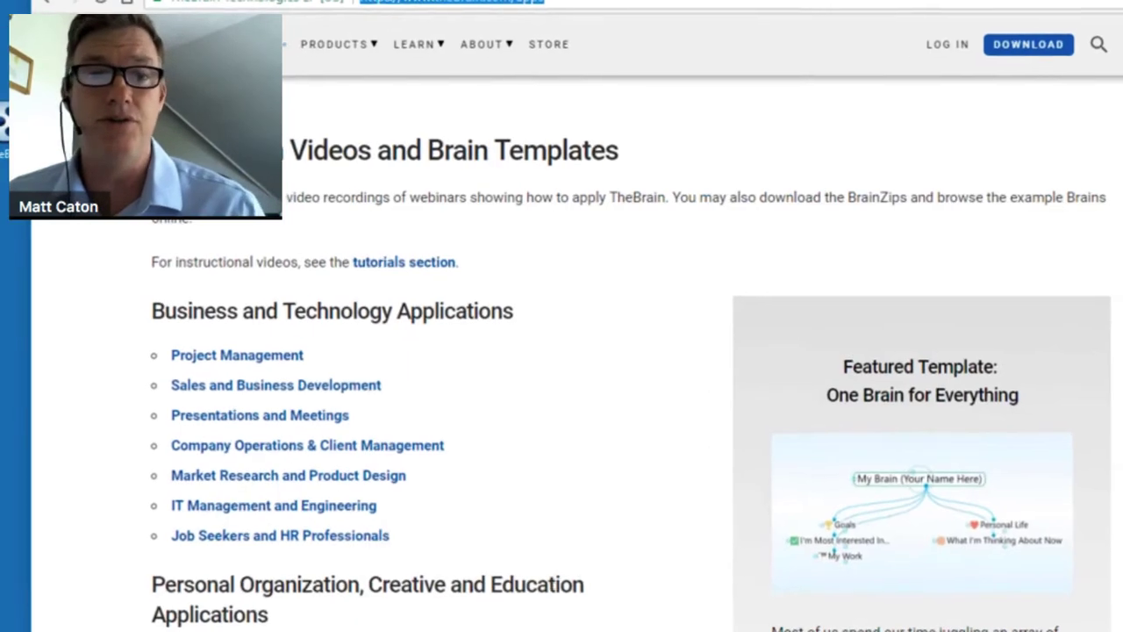
Look through the application videos and brain templates page on TheBrain website, including its Learn resources.
mouse_move(431, 50)
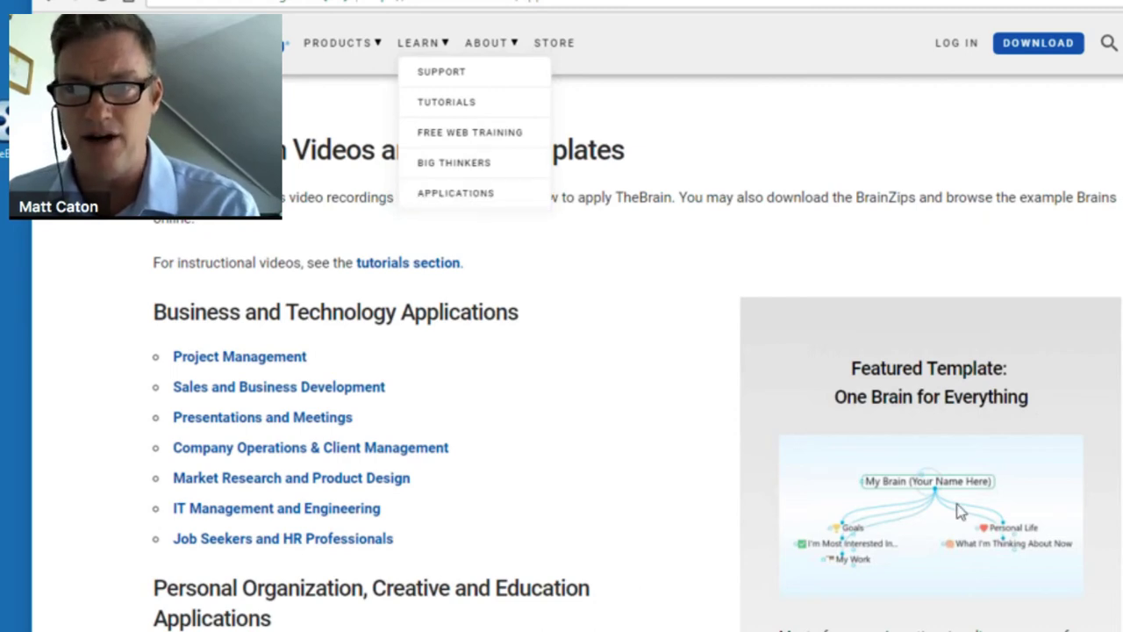
scroll(961, 511, down, 1)
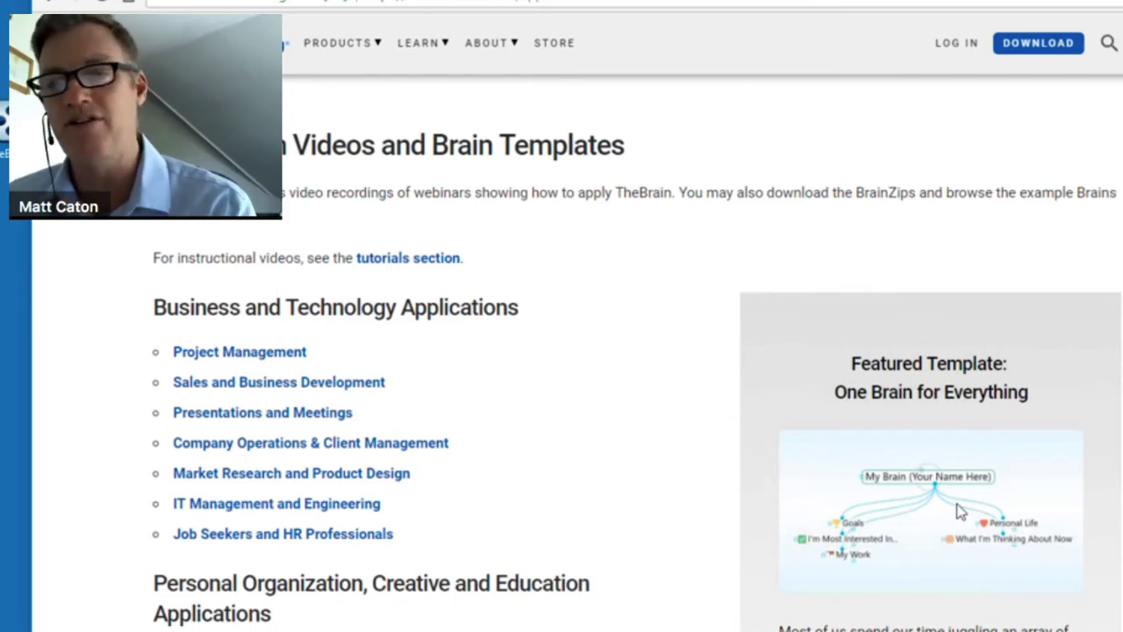
scroll(961, 510, down, 3)
scroll(1011, 472, up, 2)
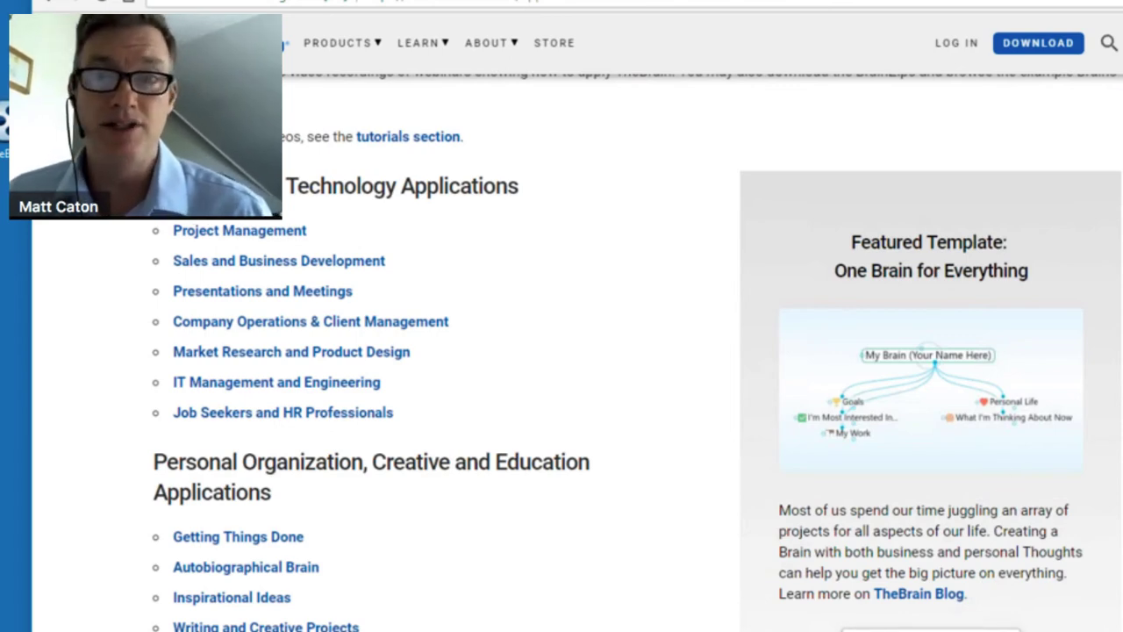
Switch back to TheBrain, open the list of brains in a new tab, and look through the available brains.
key(alt+Tab)
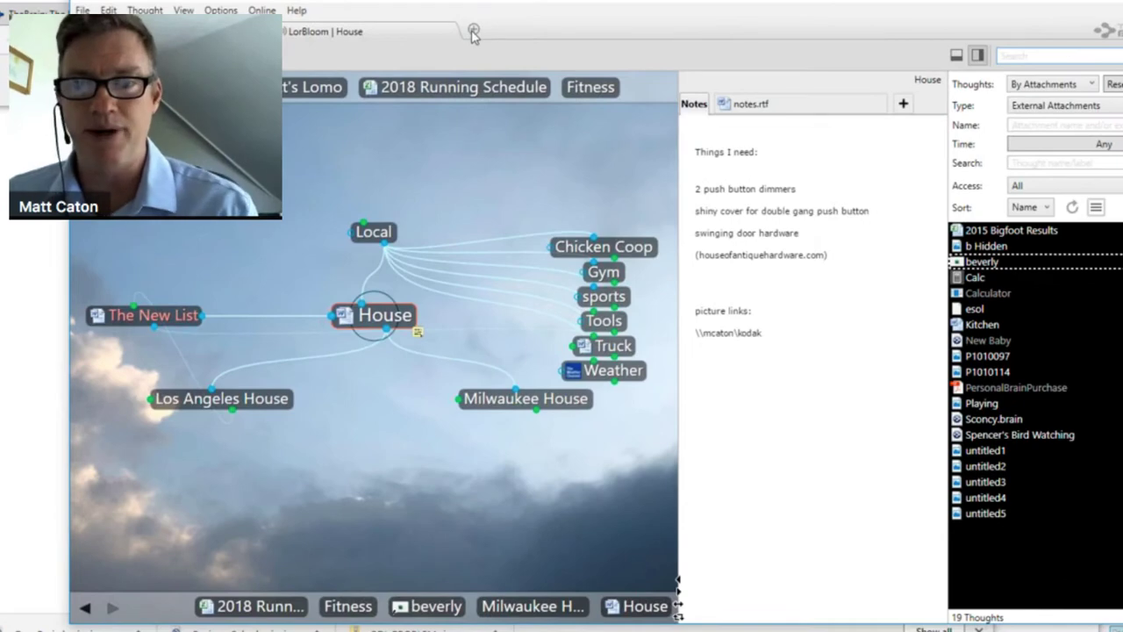
click(473, 32)
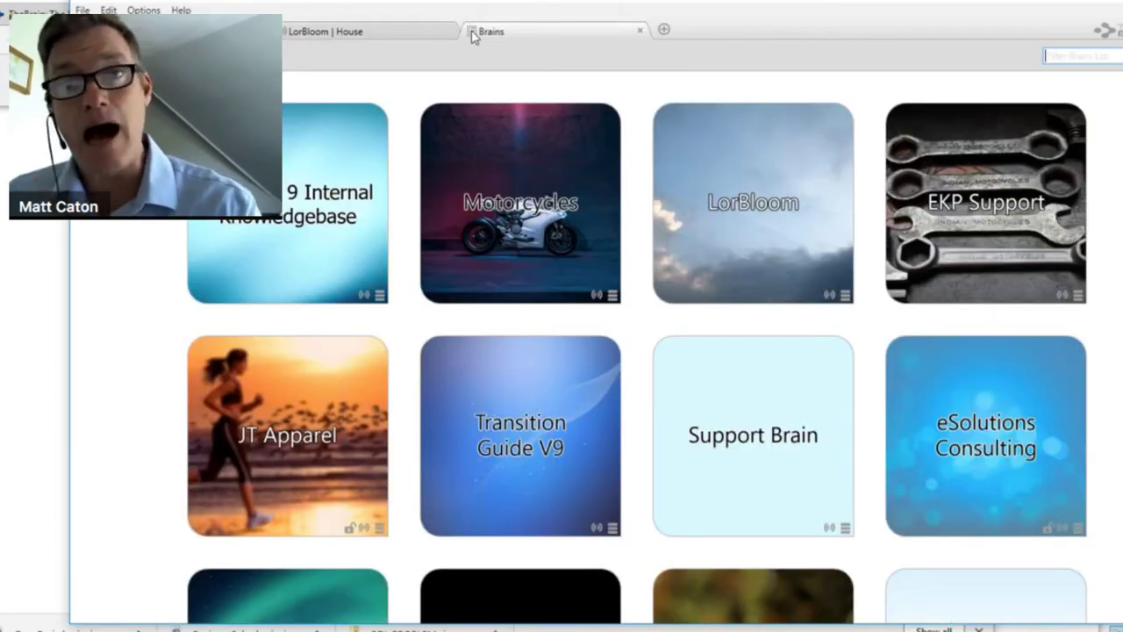
scroll(614, 186, down, 2)
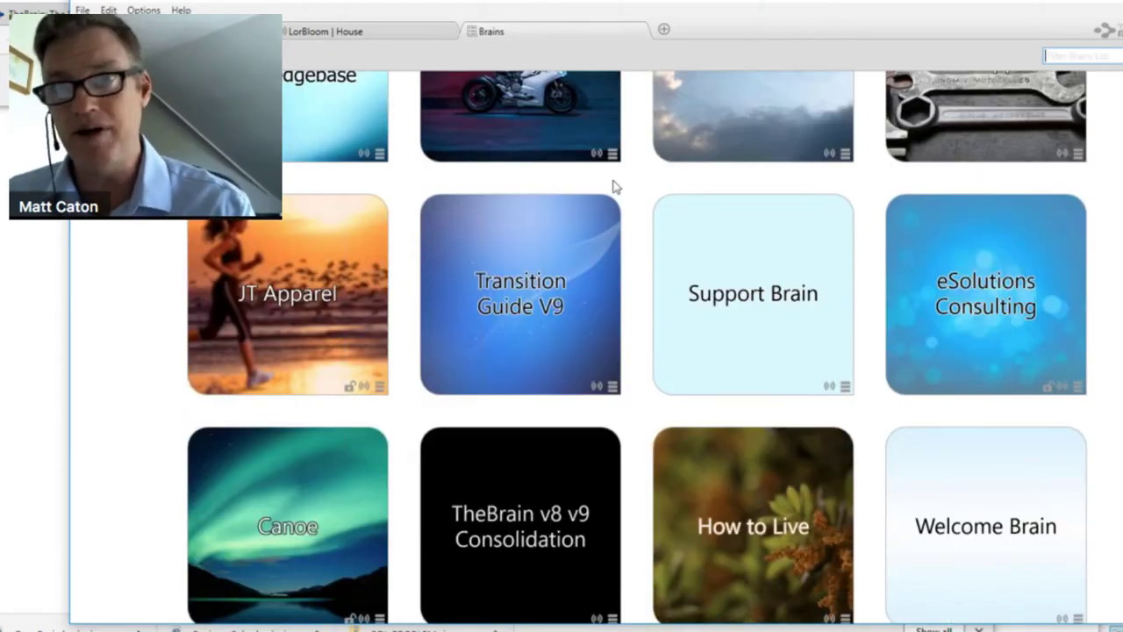
scroll(614, 186, down, 4)
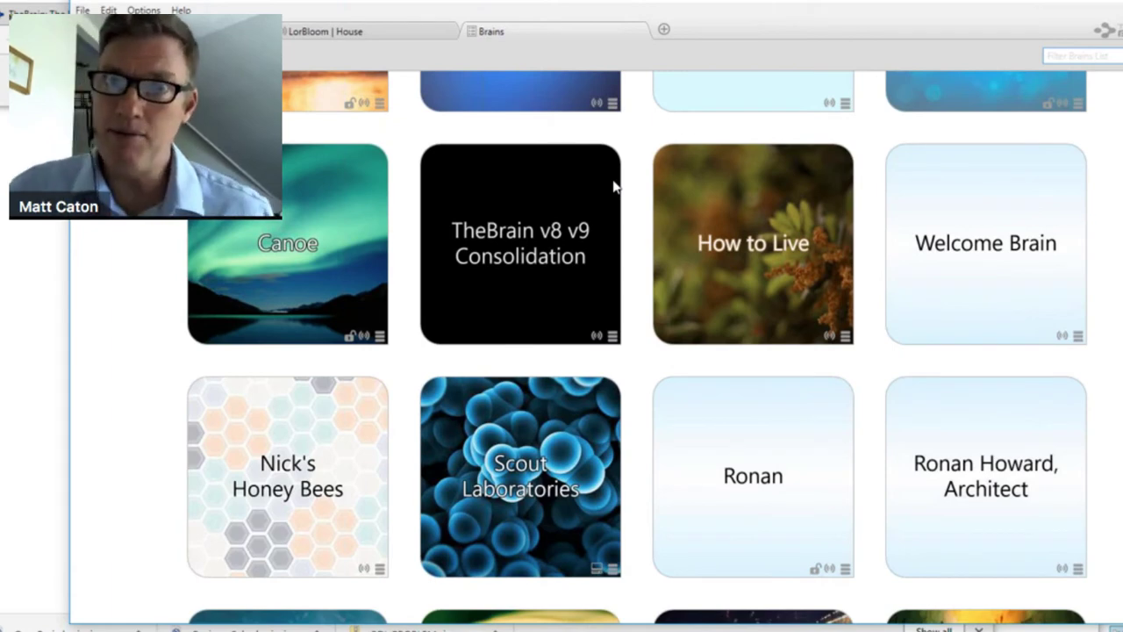
scroll(614, 186, up, 4)
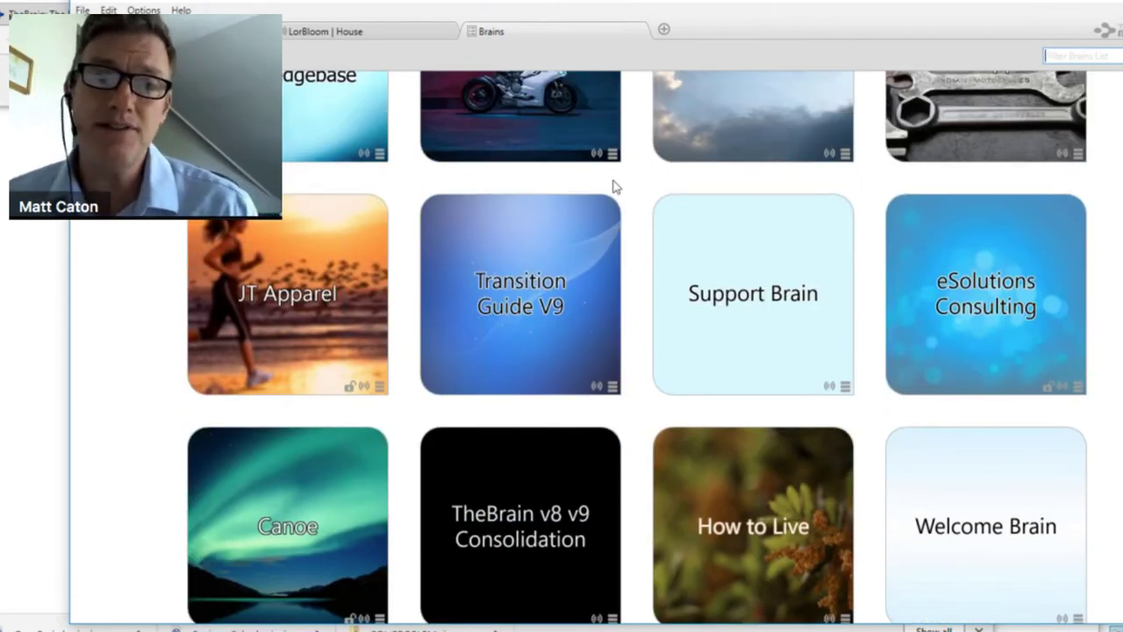
scroll(614, 186, up, 2)
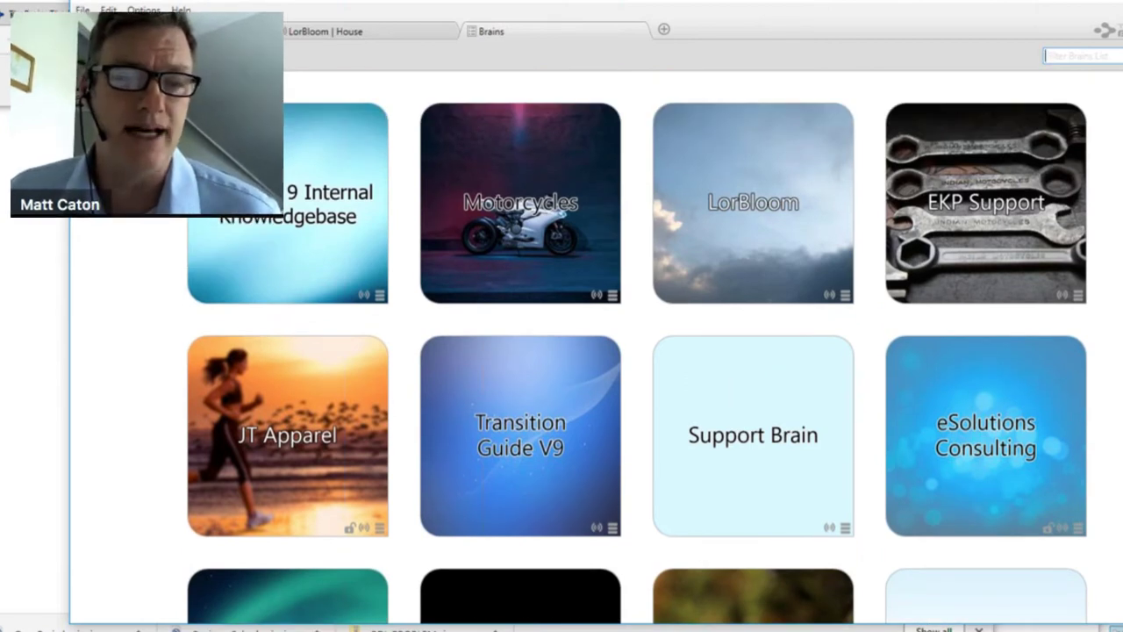
Import One_Brain.brainzip as a new brain in TheBrain 8 Brain format, and open the imported brain.
click(544, 345)
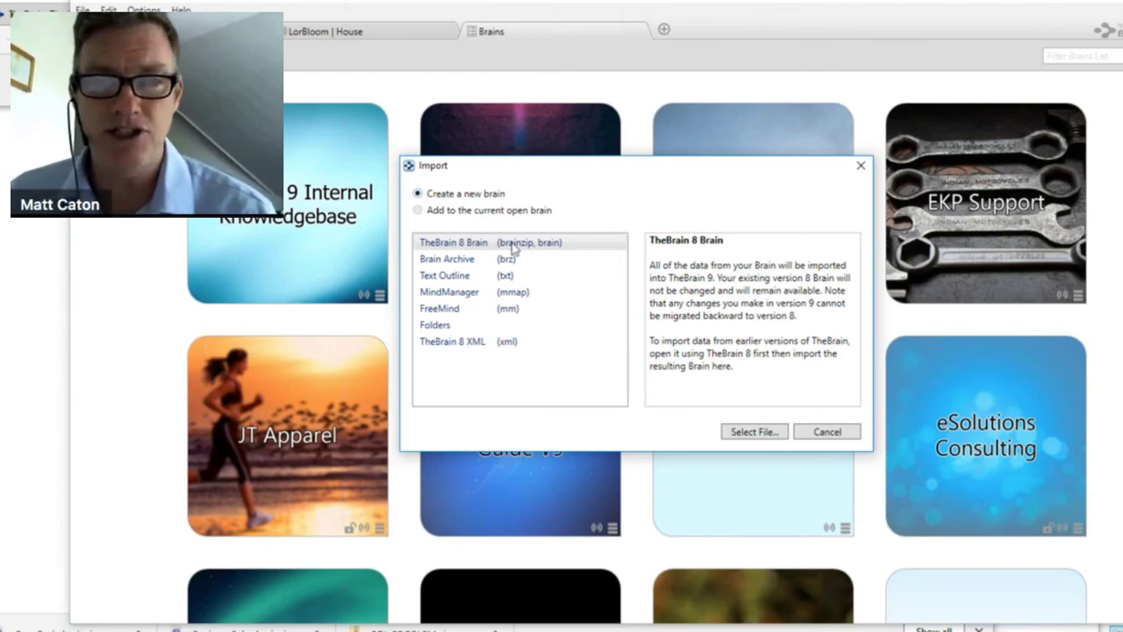
click(755, 433)
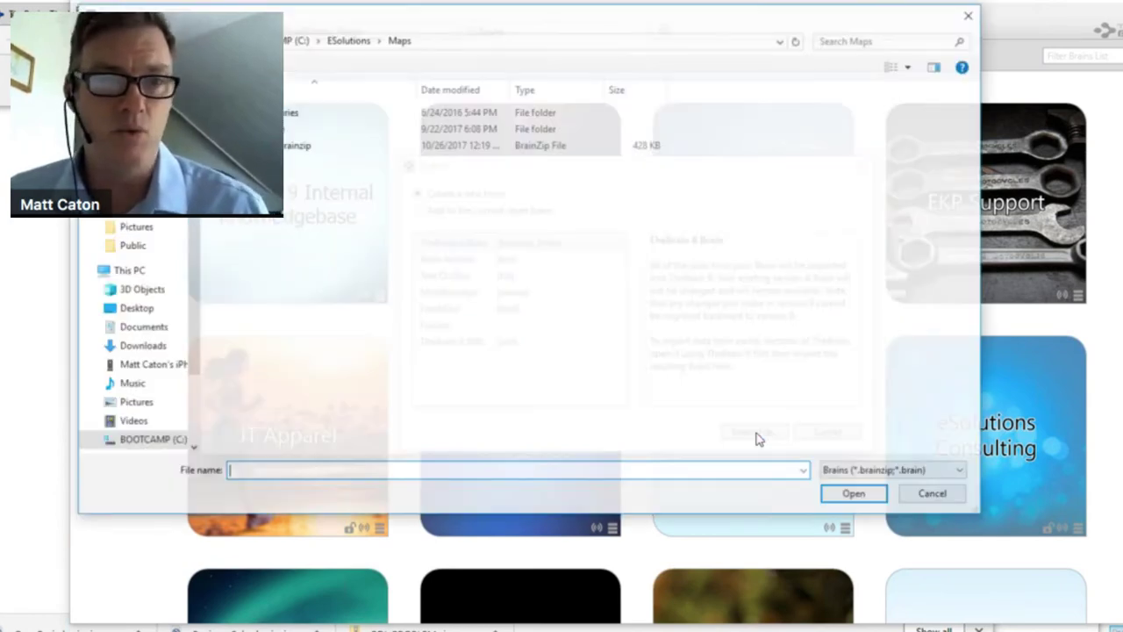
click(299, 145)
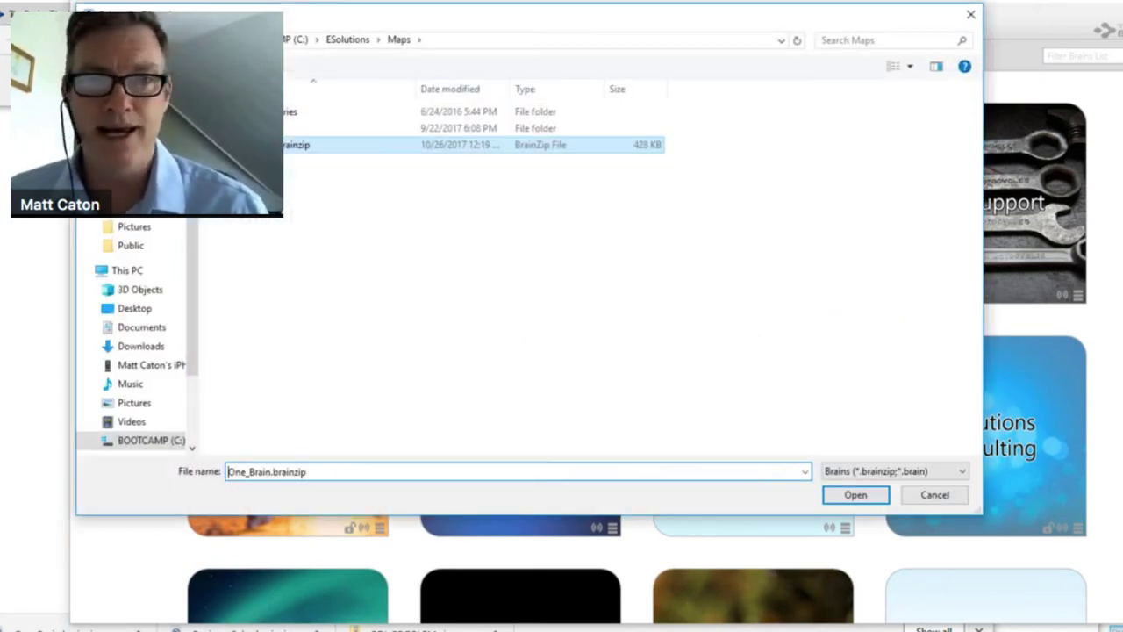
click(857, 496)
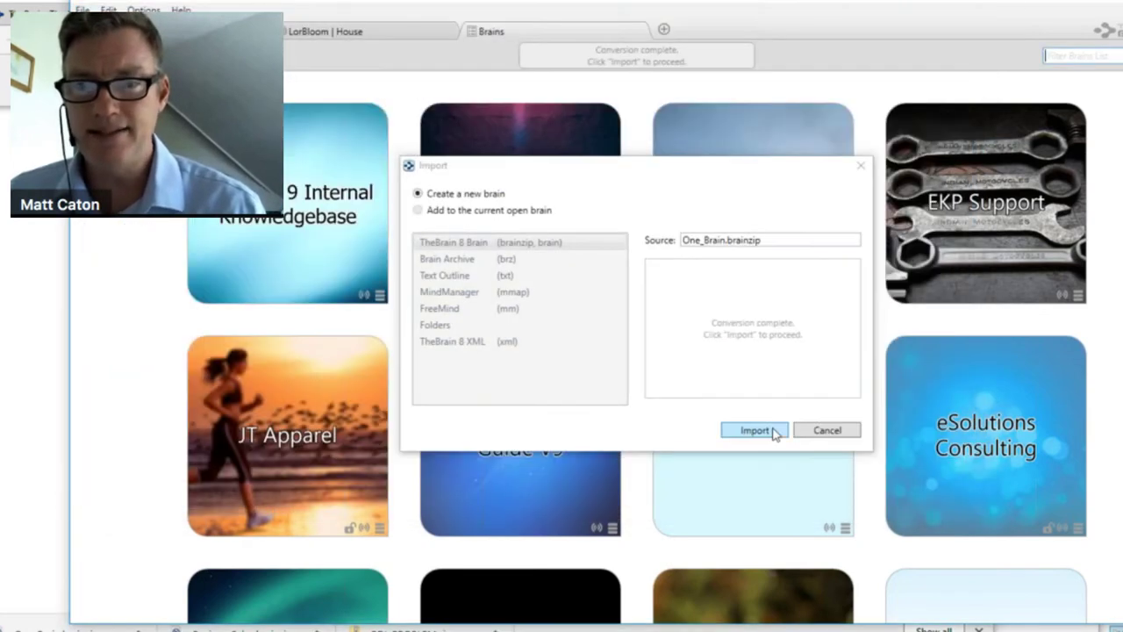
click(773, 431)
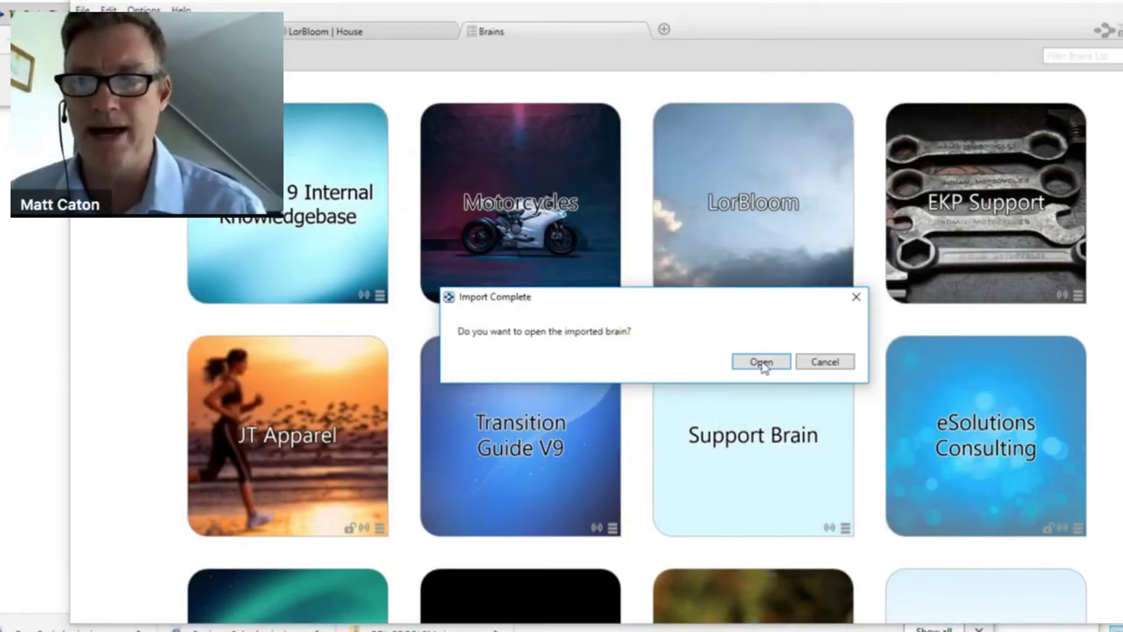
click(761, 363)
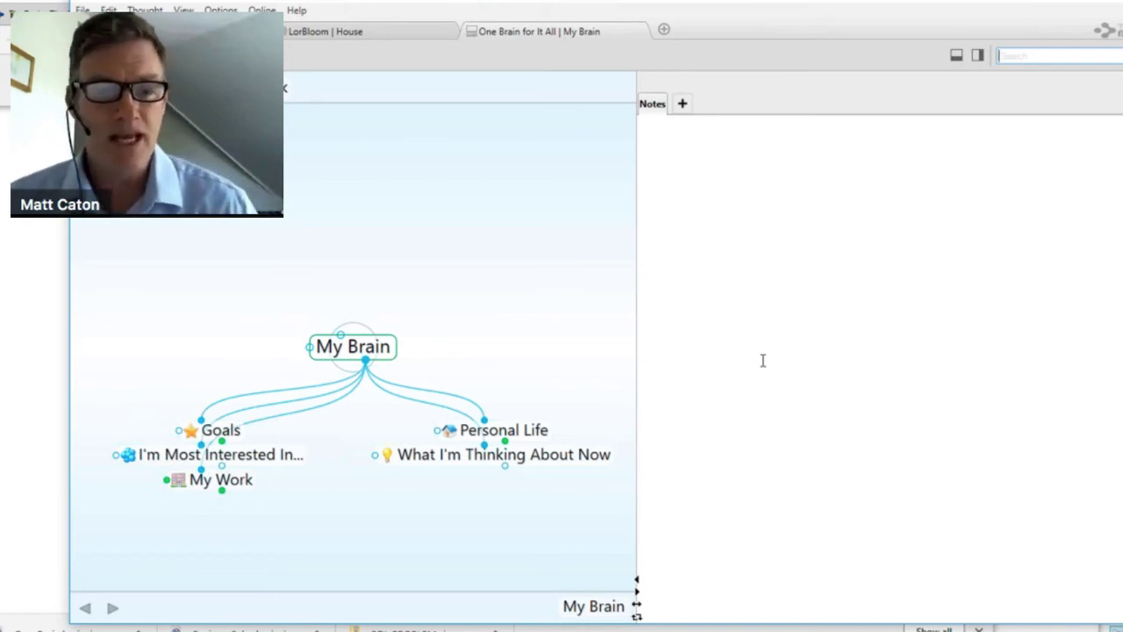
Widen the thought map beside the notes area, and activate the My Work thought.
click(979, 55)
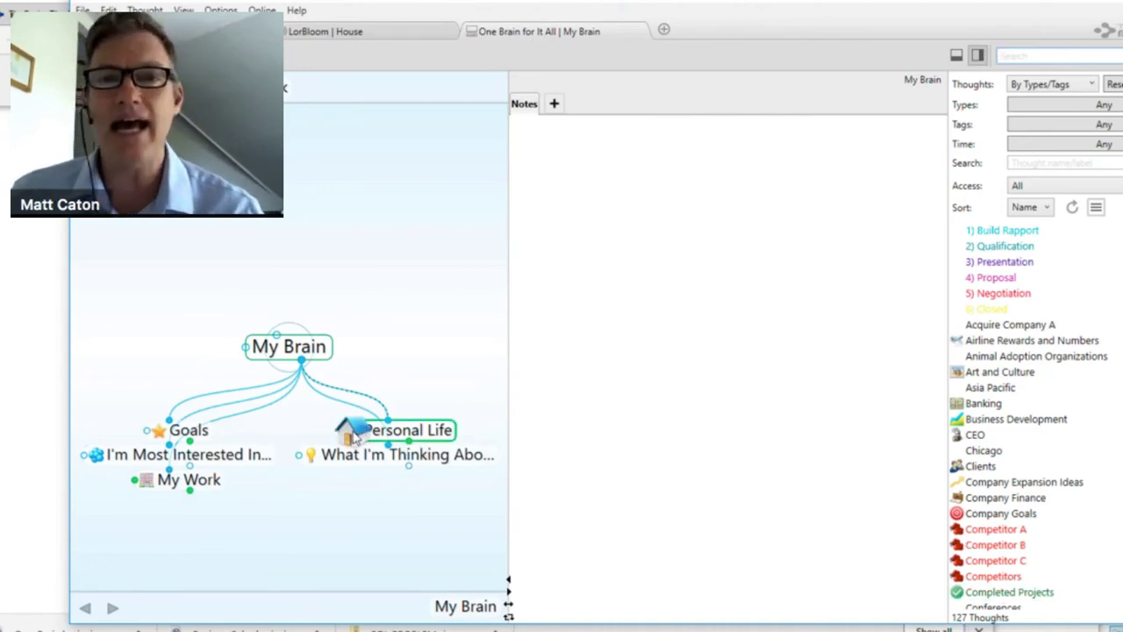
click(977, 55)
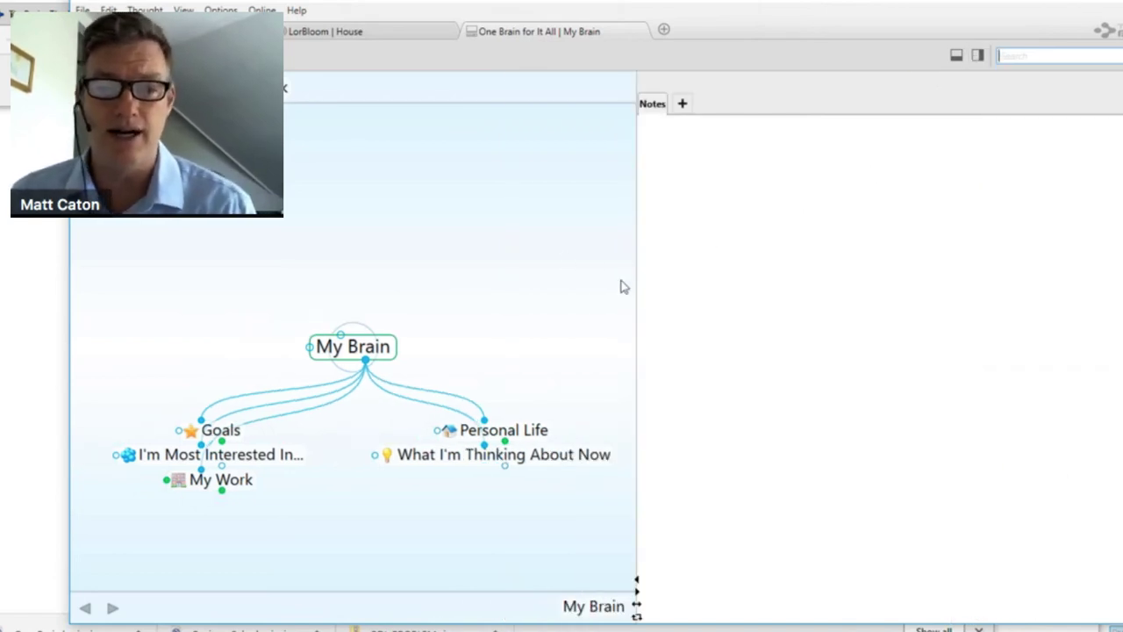
drag(761, 329, 770, 329)
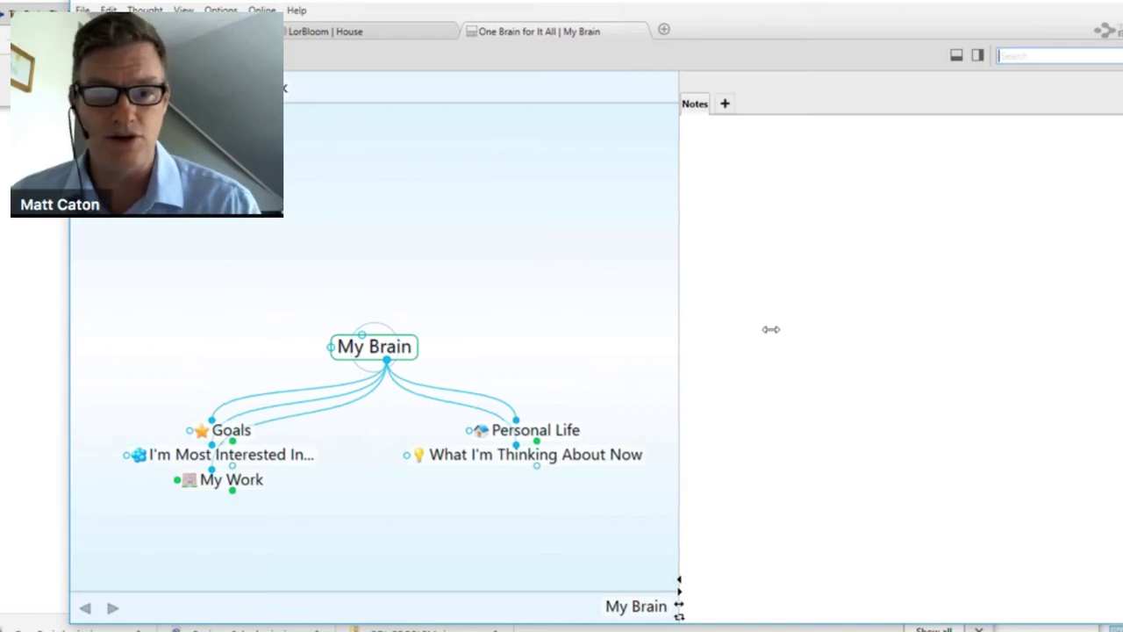
click(257, 483)
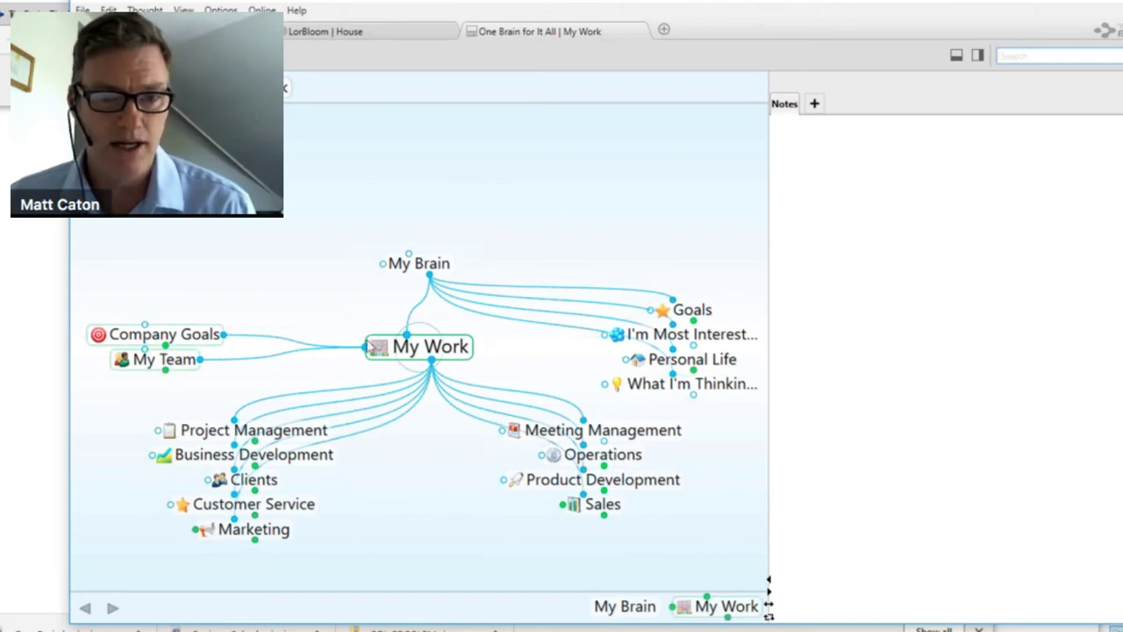
Create a jump thought named Side Business linked to My Work, and activate it.
drag(367, 351, 150, 407)
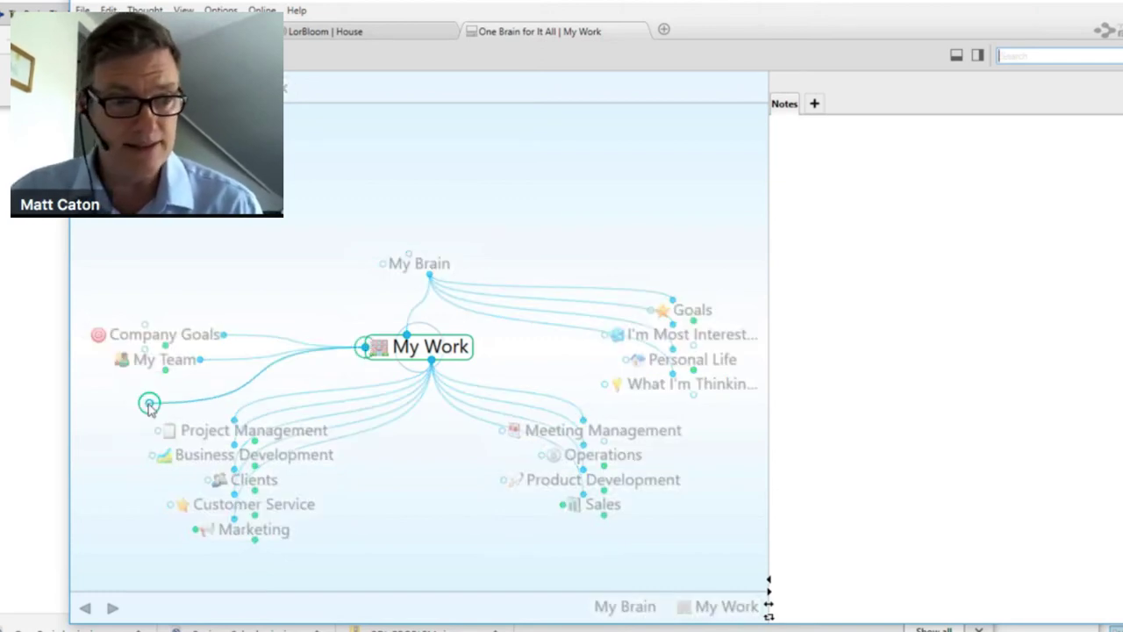
text(Business)
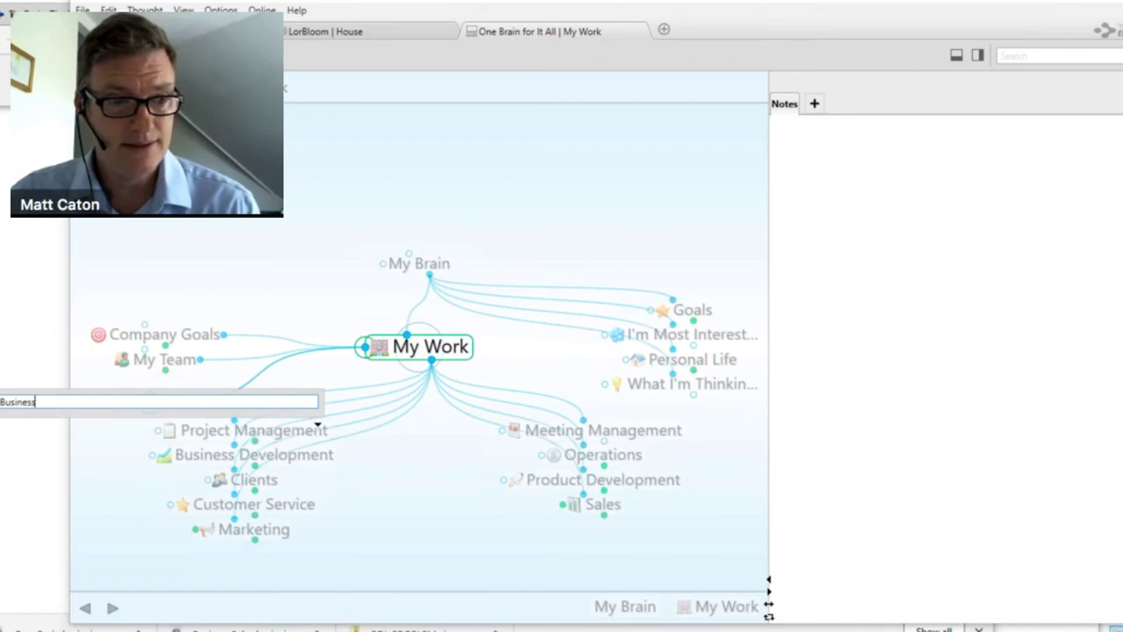
key(Escape)
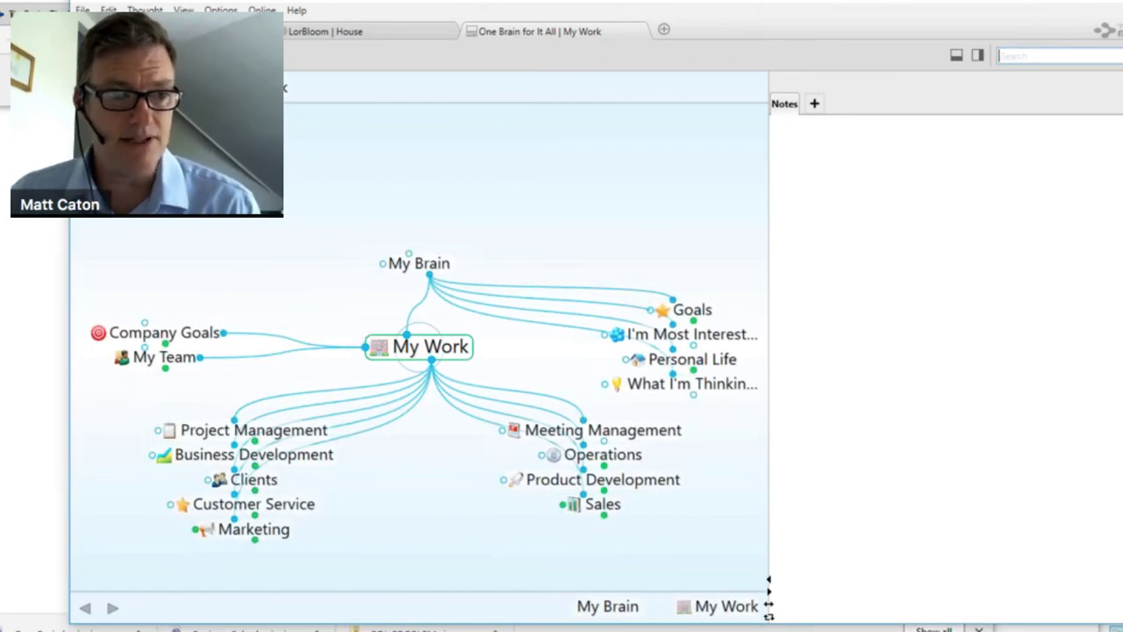
click(175, 370)
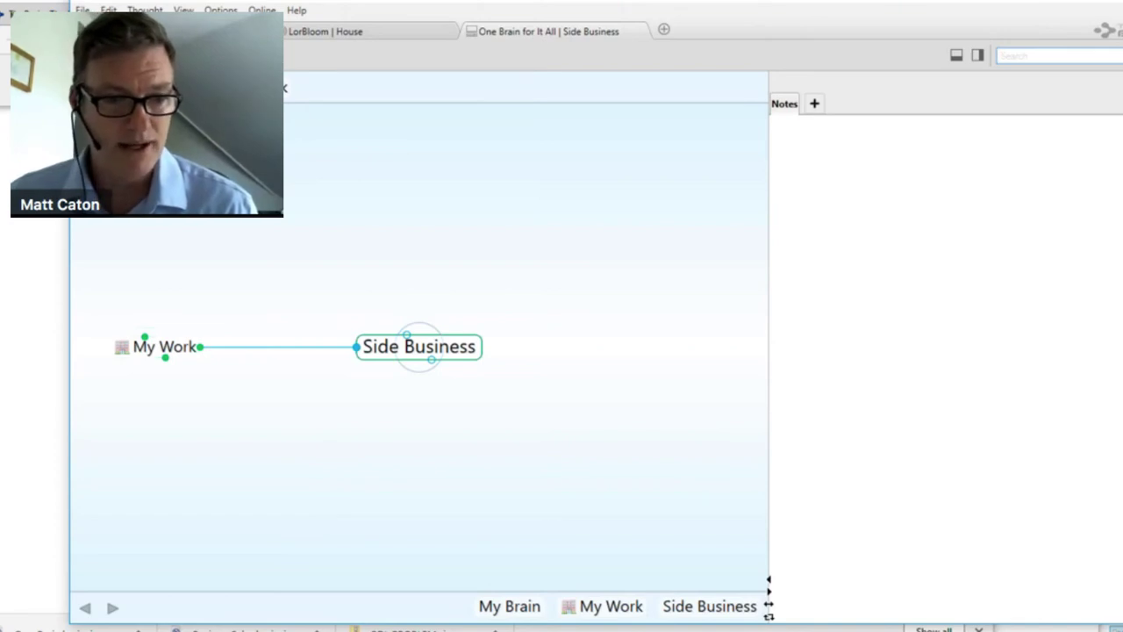
Open Lorbloom Furniture.mm from the ESolutions Maps folder in FreeMind.
mouse_move(147, 579)
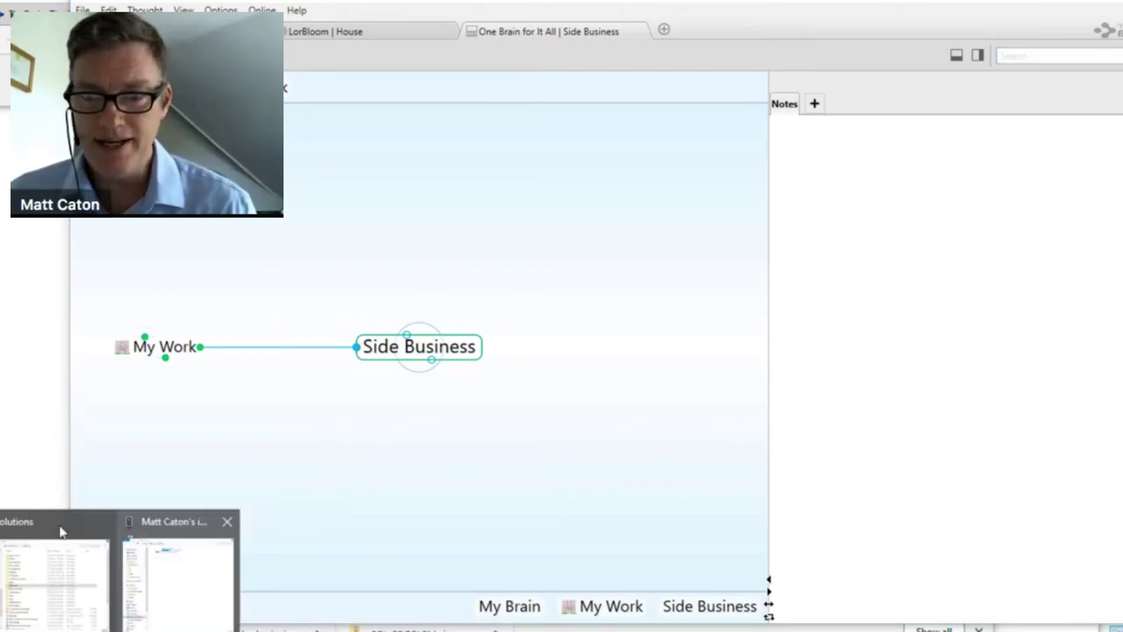
mouse_move(61, 531)
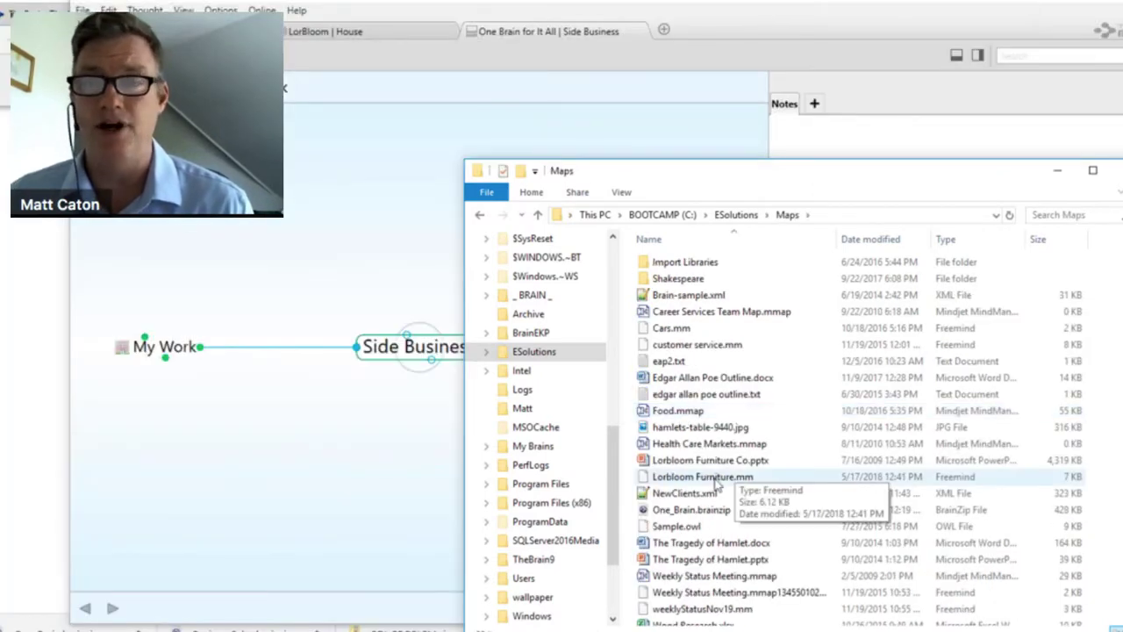
double_click(716, 478)
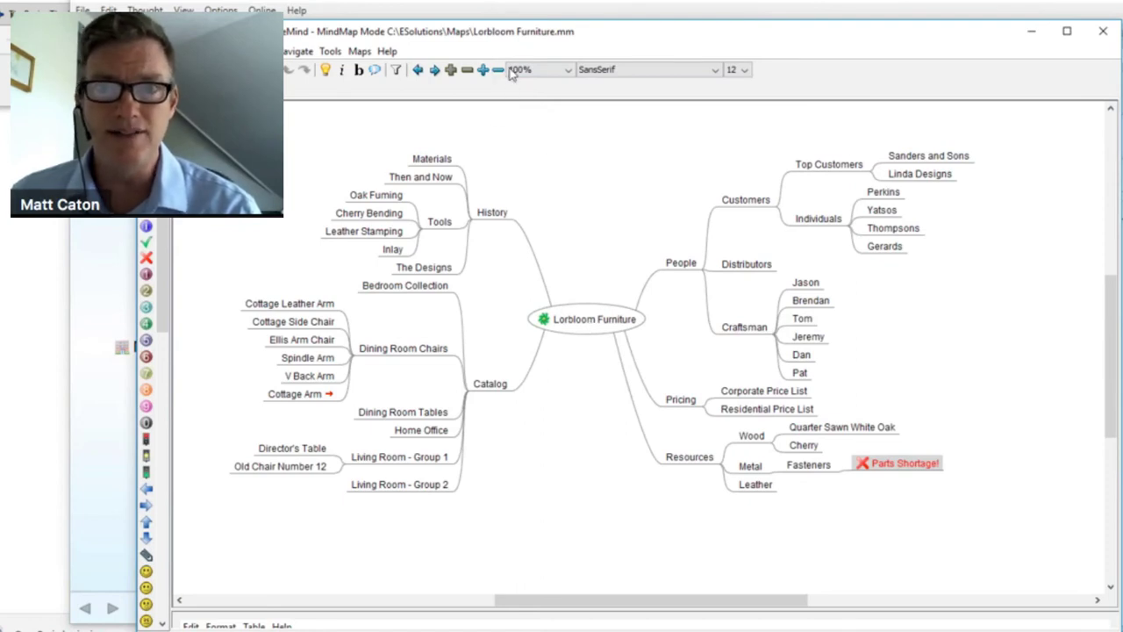
Select the central Lorbloom Furniture node and collapse the mind map to its first-level branches.
click(588, 324)
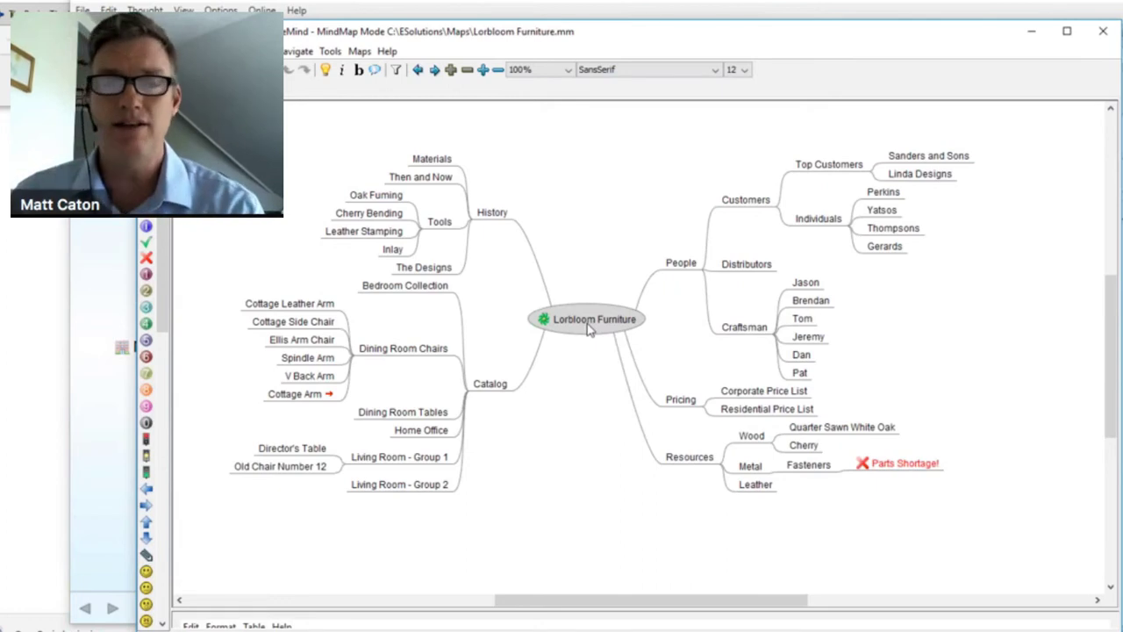
click(499, 71)
click(499, 71)
click(499, 71)
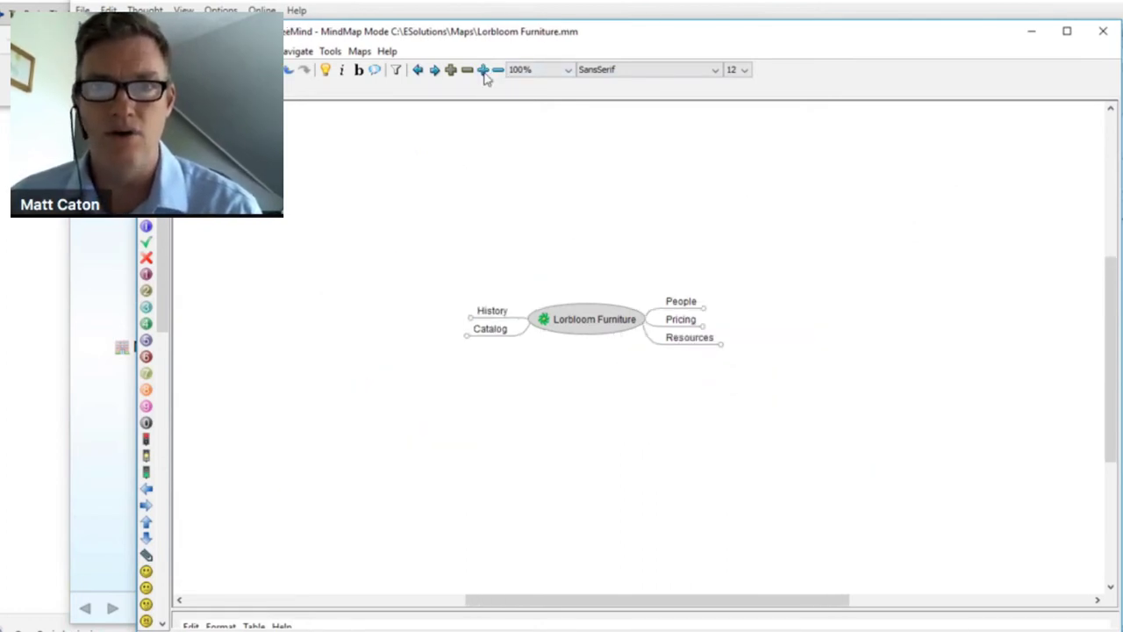
Expand all branches of the Lorbloom Furniture mind map level by level, and select the Parts Shortage! node under Fasteners.
click(484, 71)
click(483, 71)
click(483, 71)
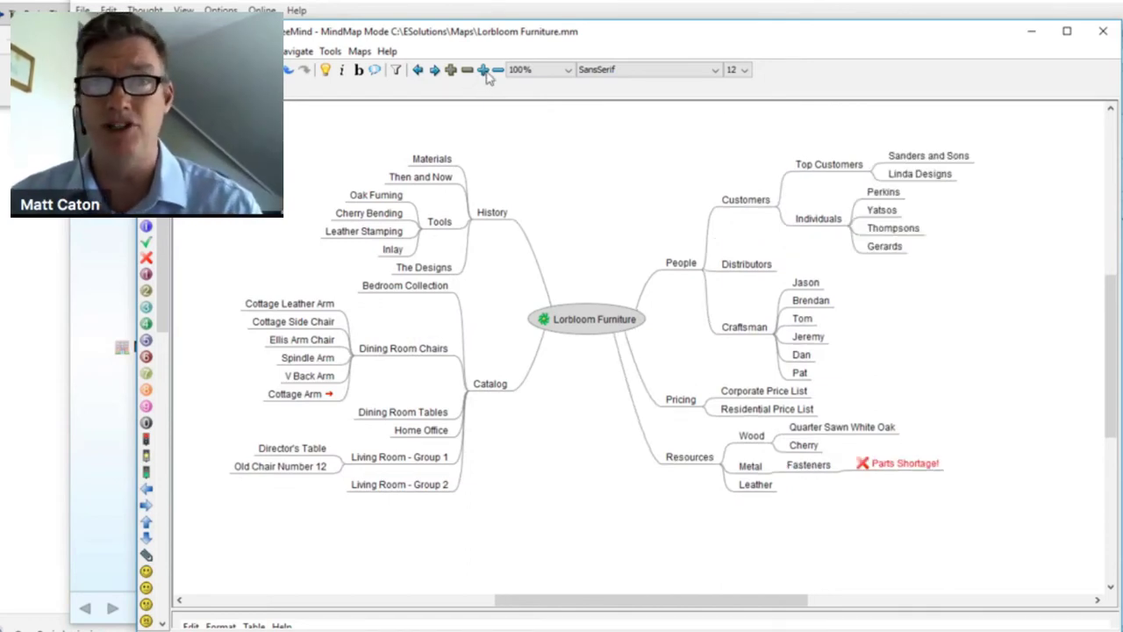
click(908, 465)
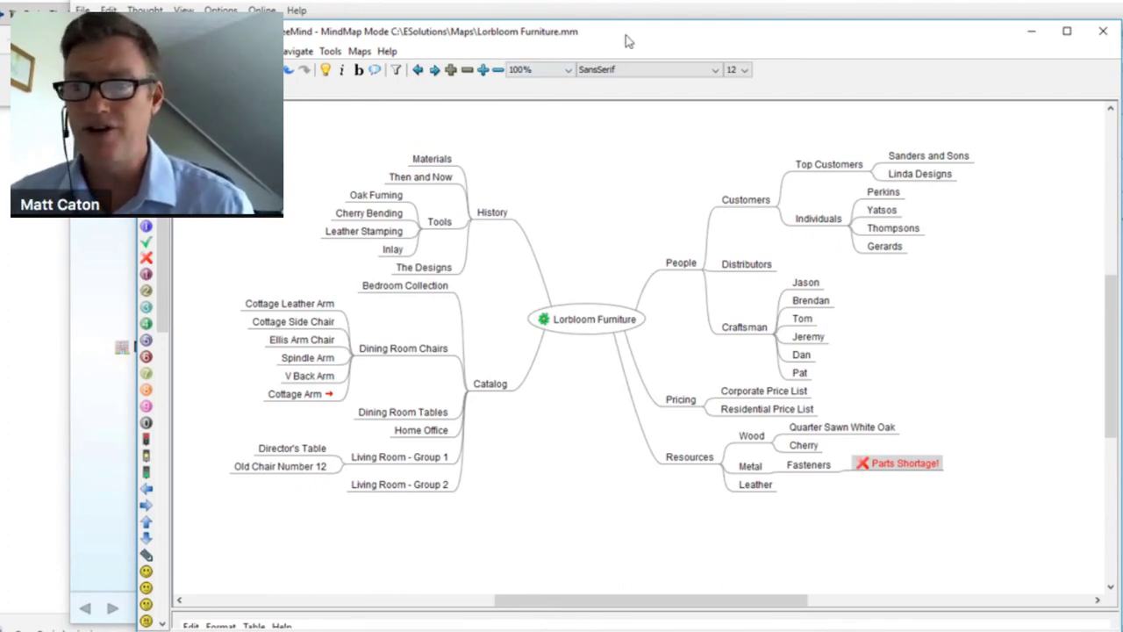
Move the FreeMind window aside to uncover the Side Business thought, switch to TheBrain and open its import dialog.
drag(628, 42, 818, 75)
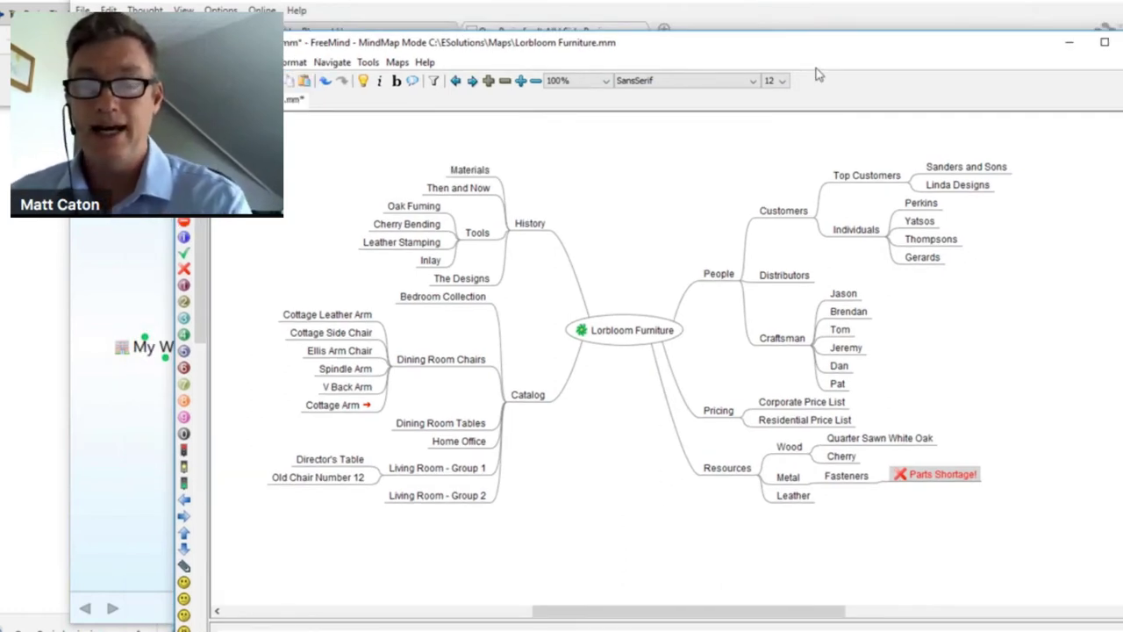
drag(704, 35, 982, 120)
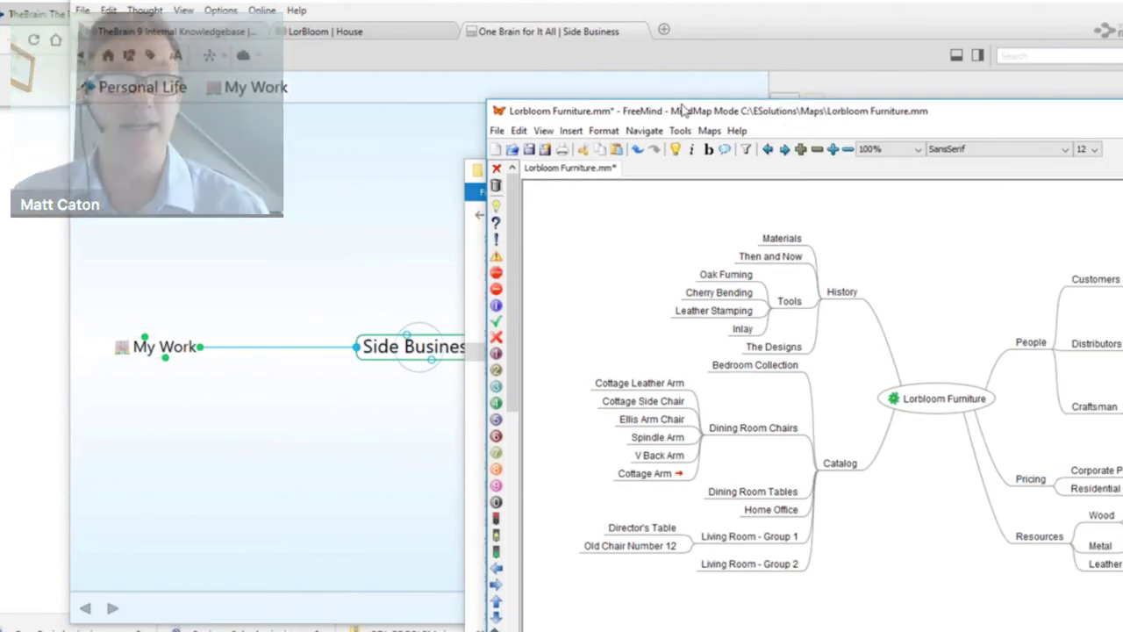
click(82, 10)
click(83, 10)
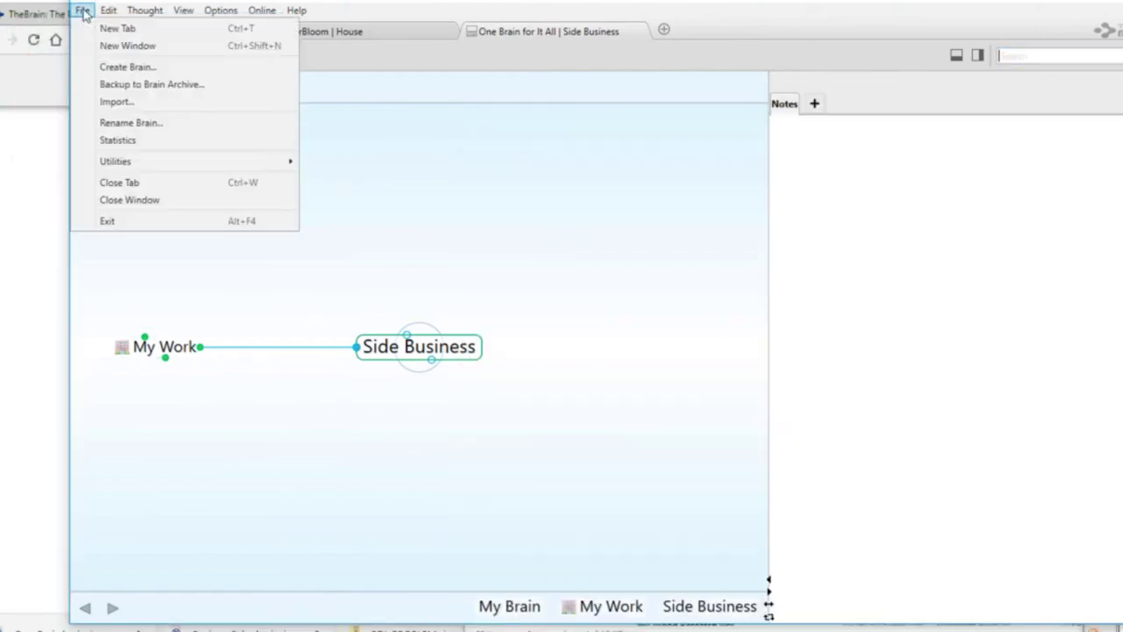
key(Escape)
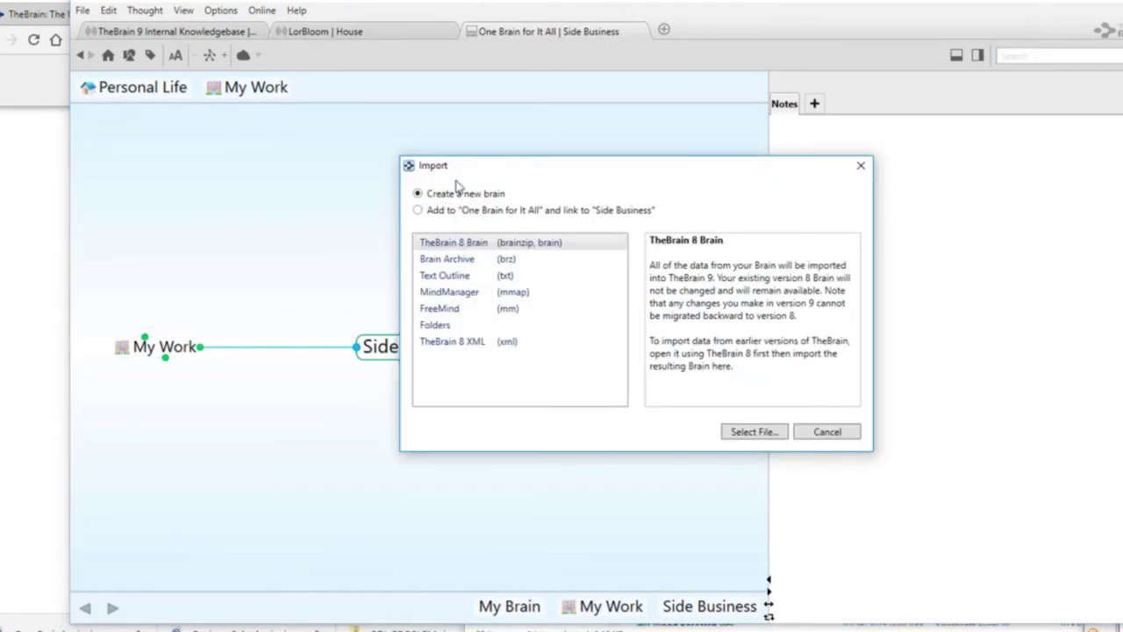
Import Lorbloom Furniture.mm as a FreeMind file, adding it to One Brain for It All and linking it to Side Business.
click(510, 314)
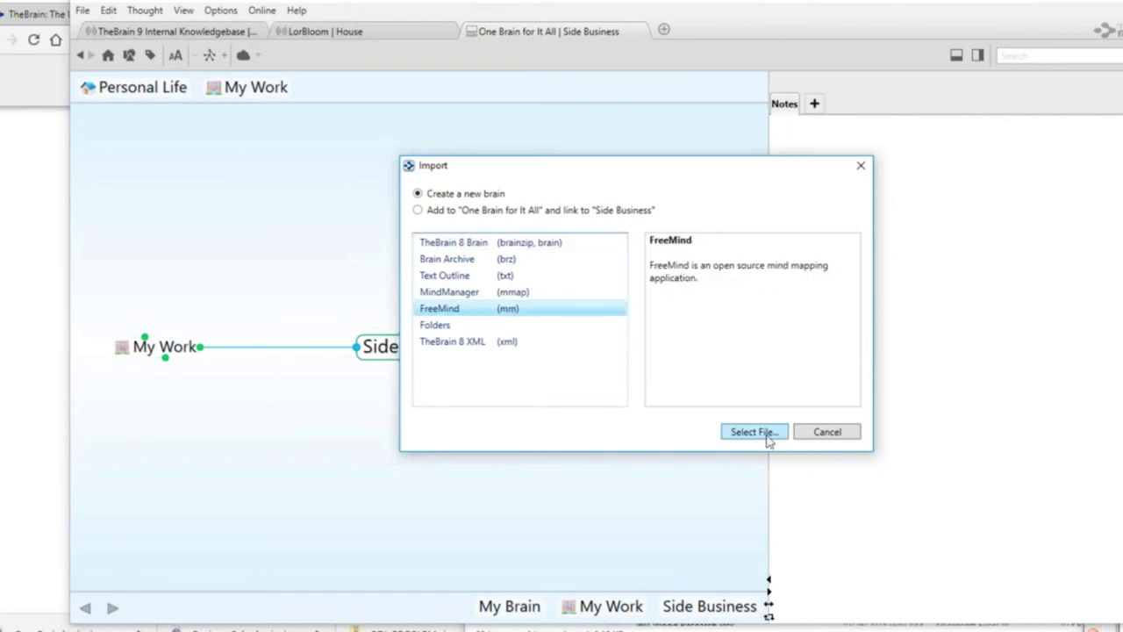
click(755, 432)
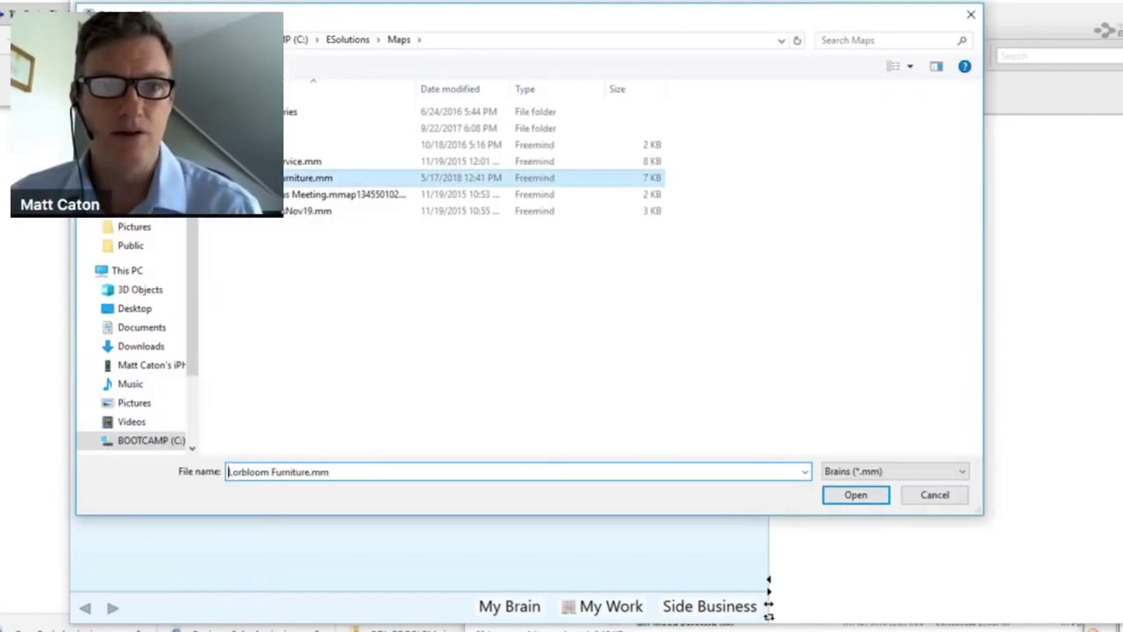
click(859, 497)
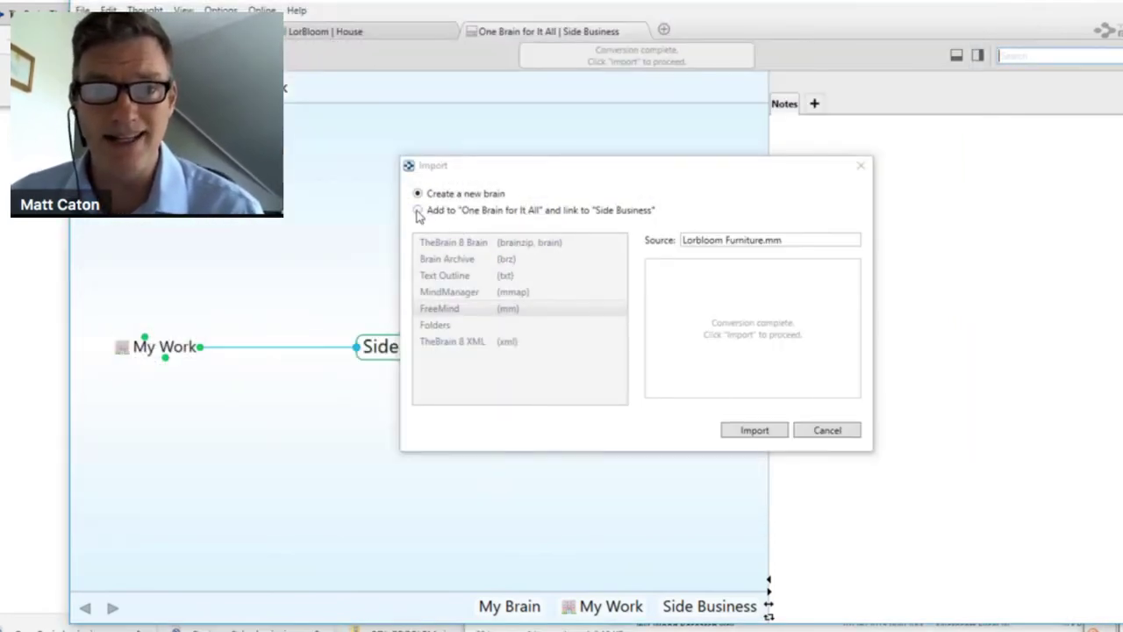
click(418, 213)
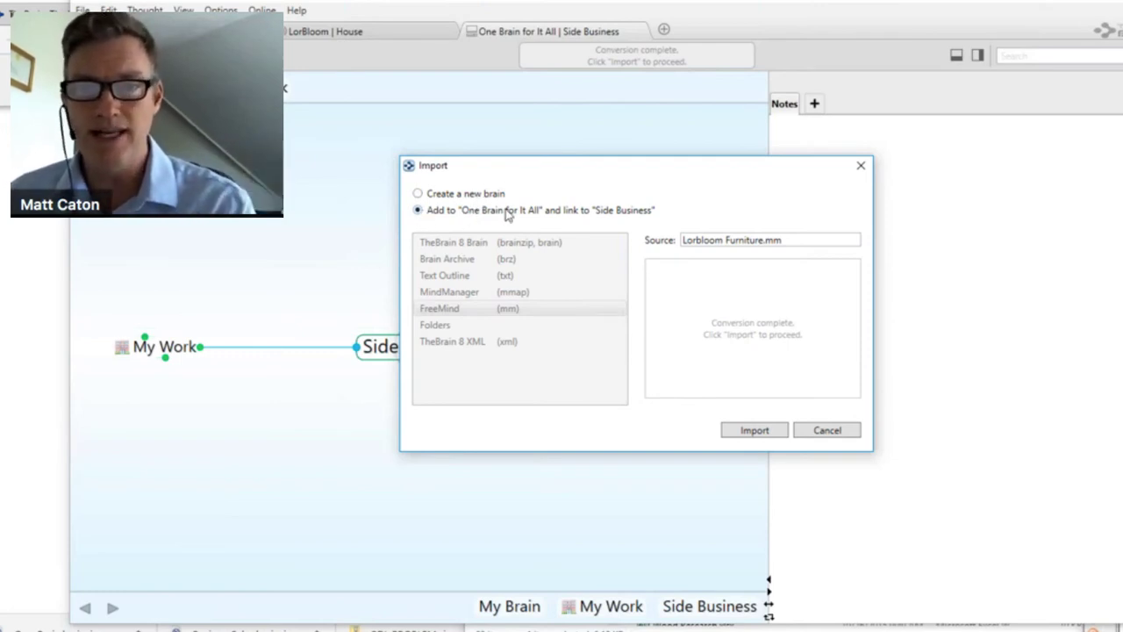
Import Lorbloom Furniture.mm into the existing brain "One Brain for It All", linked to Side Business.
click(765, 431)
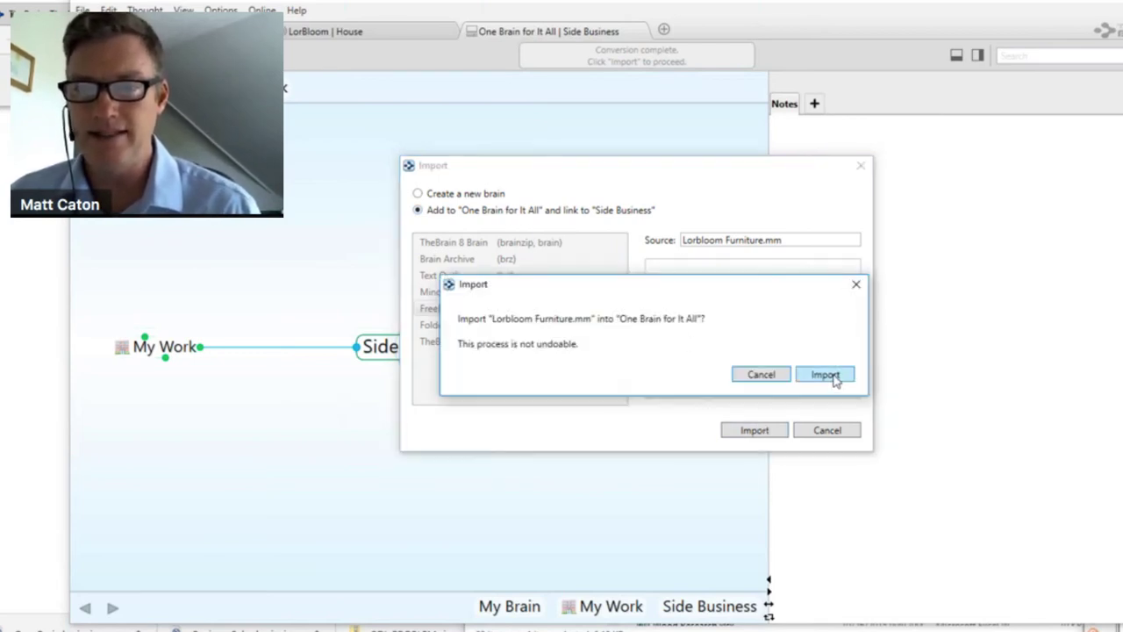
click(825, 375)
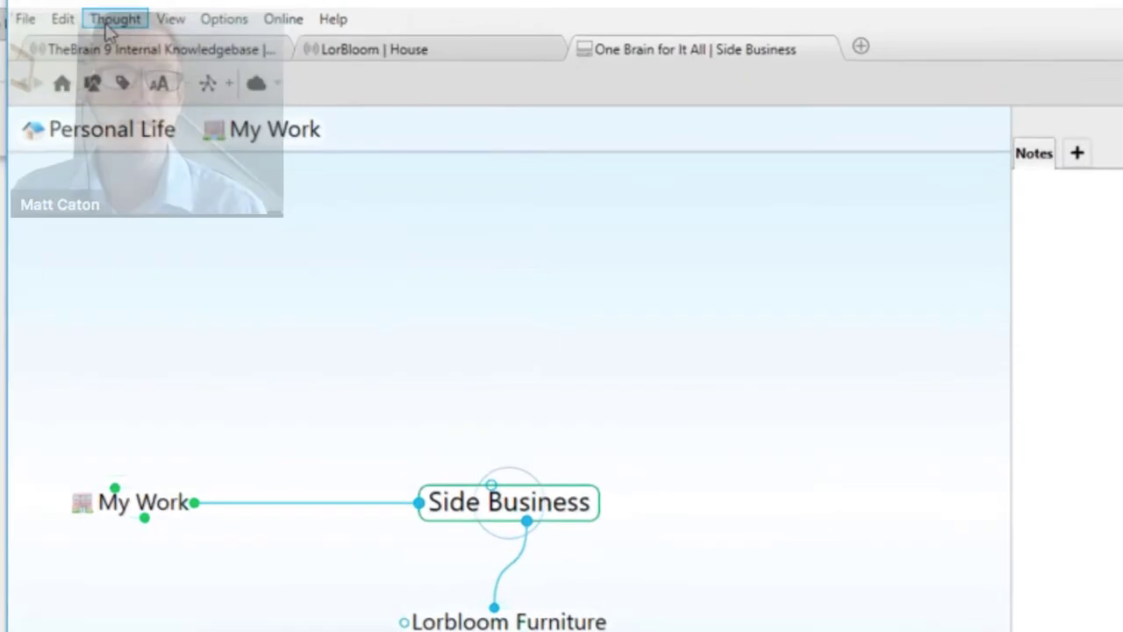
click(171, 19)
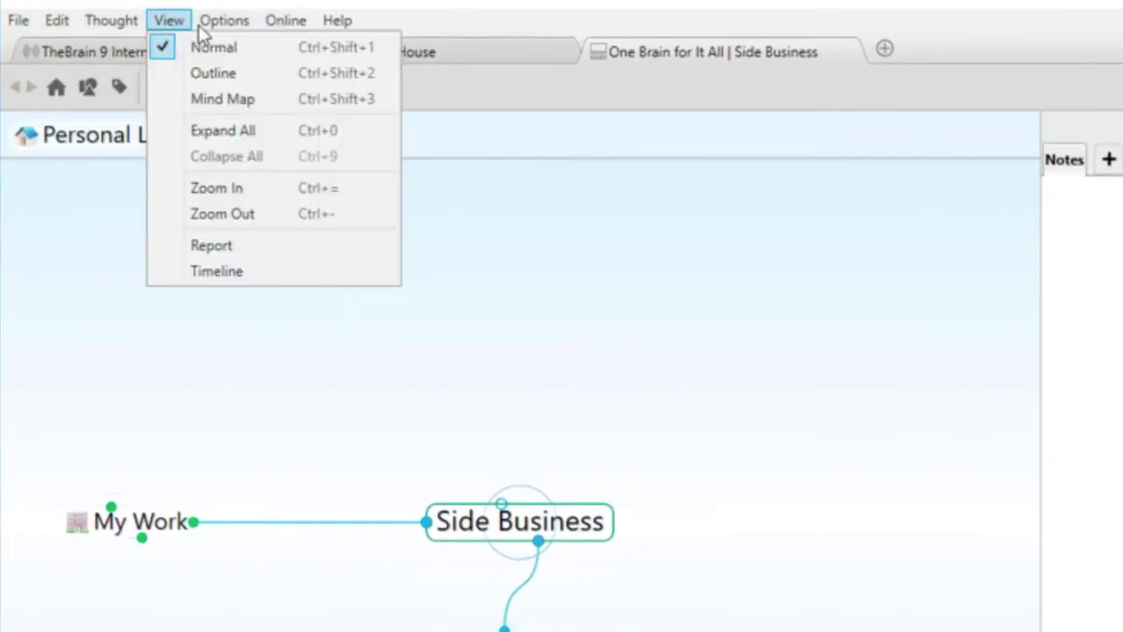
click(222, 23)
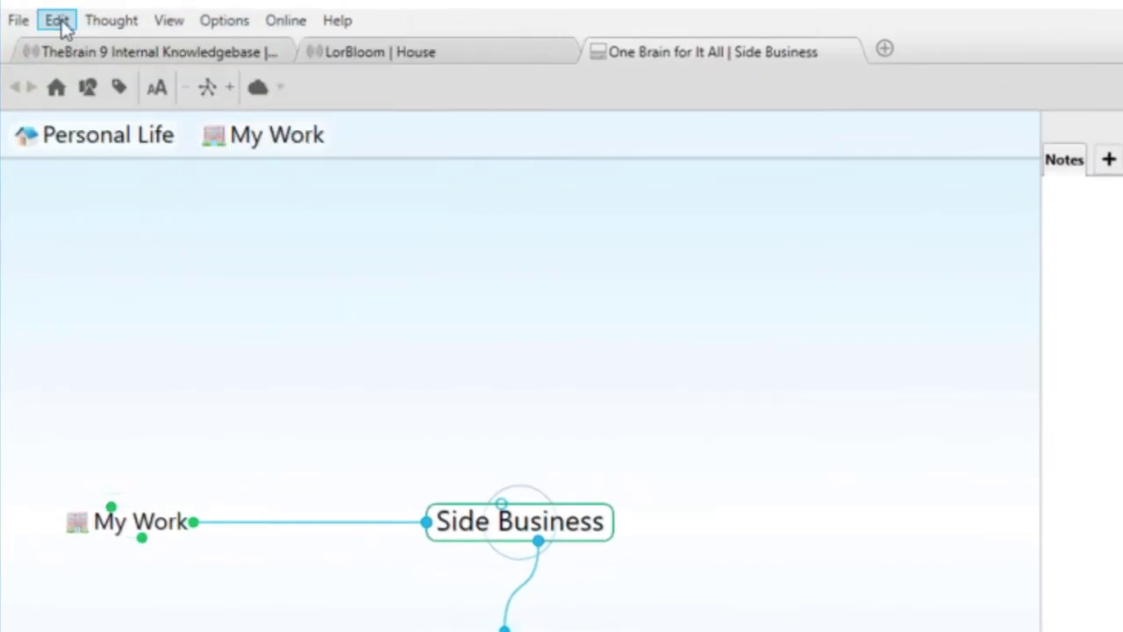
click(60, 21)
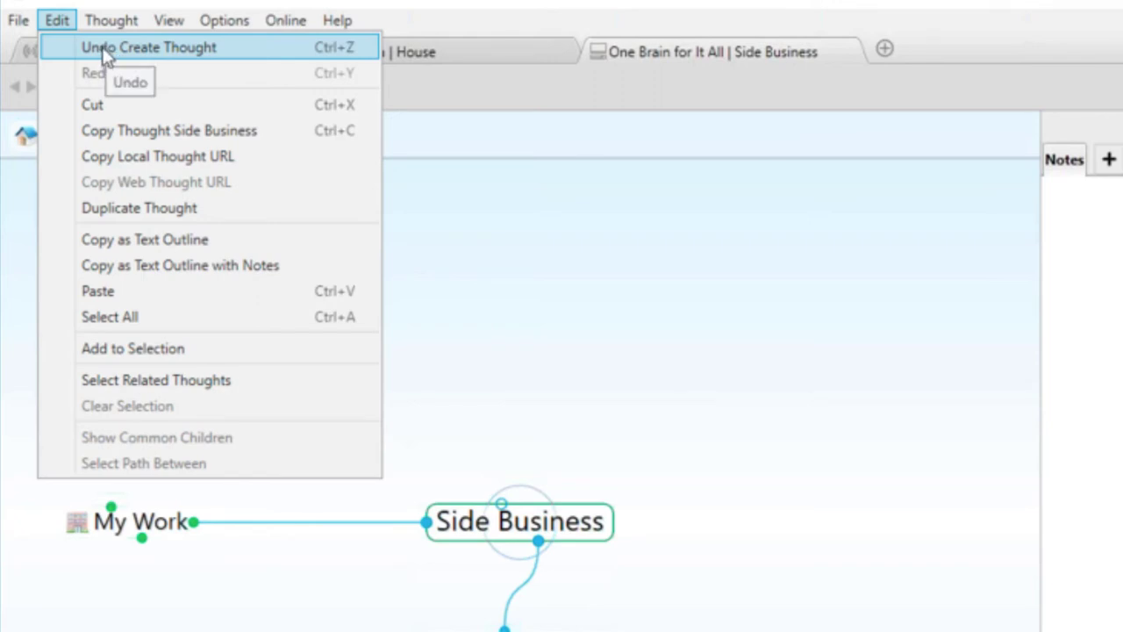
click(698, 277)
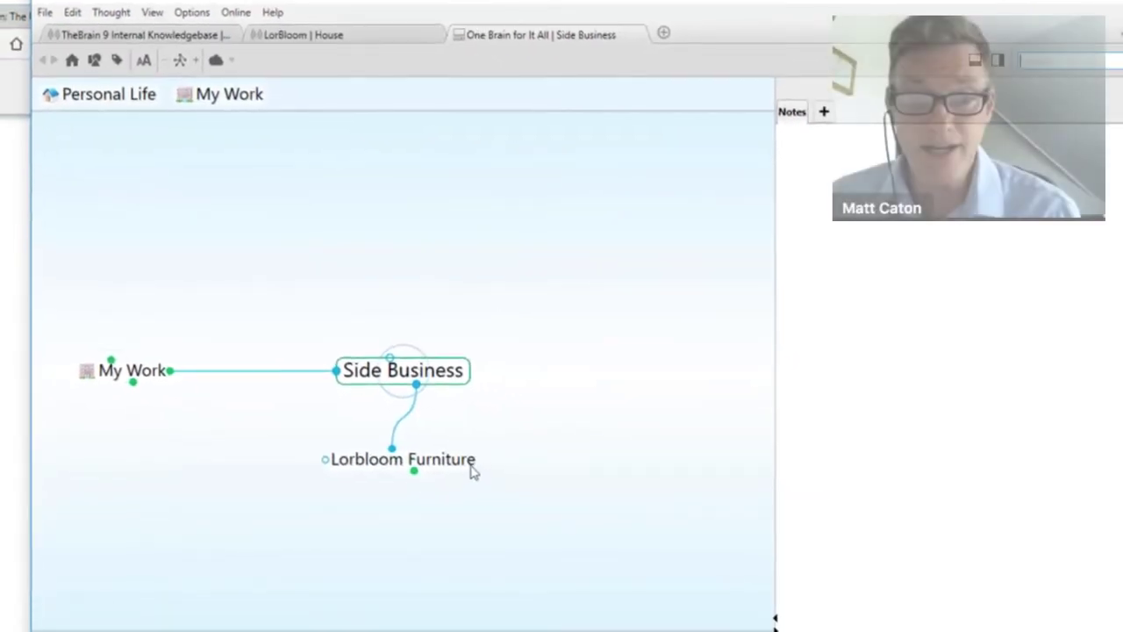
Navigate through the imported thoughts from Lorbloom Furniture to Resources, Metal, Fasteners and Parts Shortage!
click(471, 466)
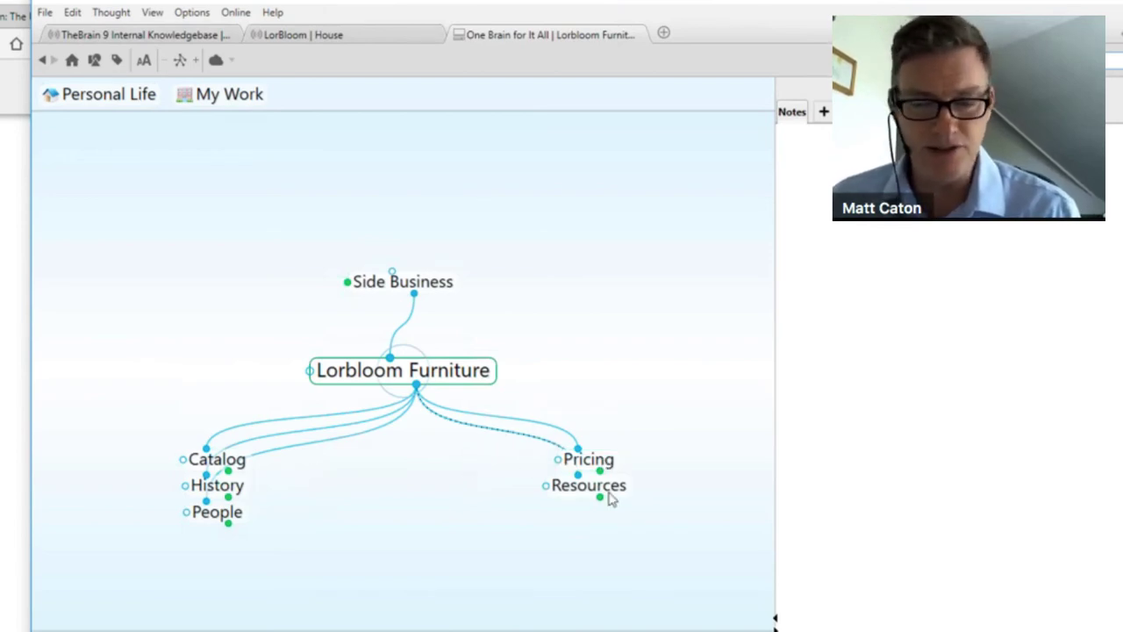
click(611, 497)
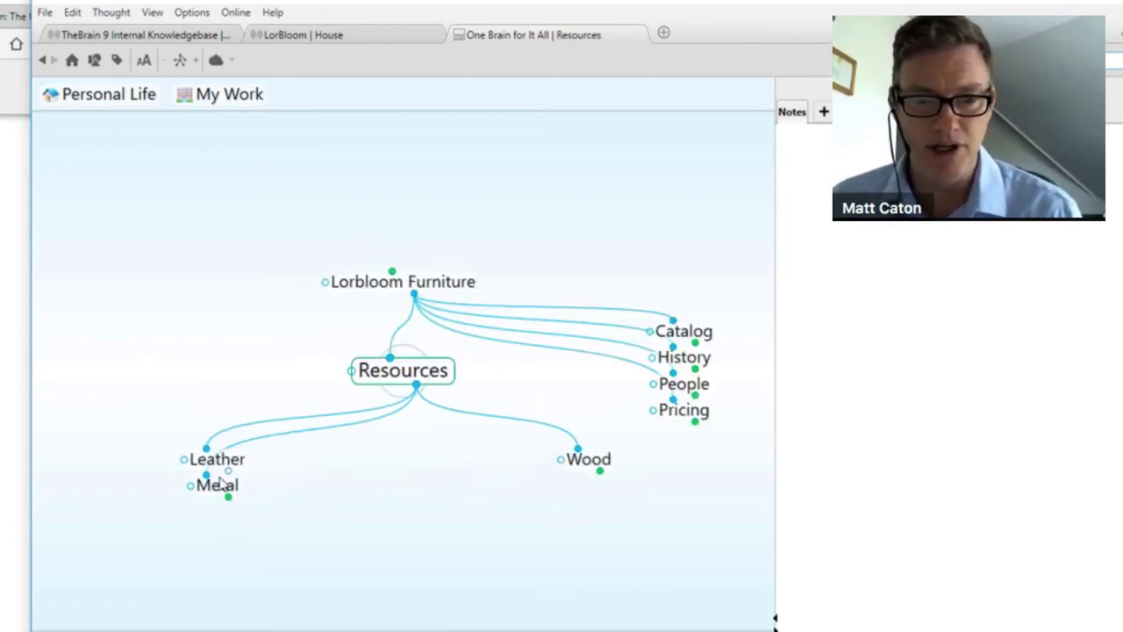
click(233, 496)
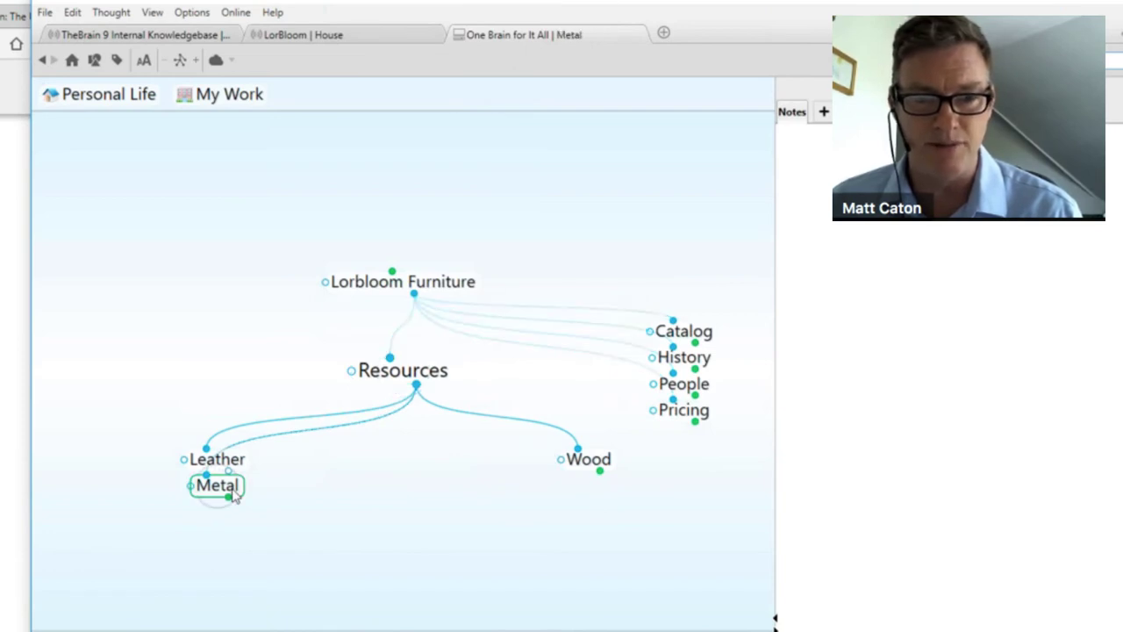
click(403, 459)
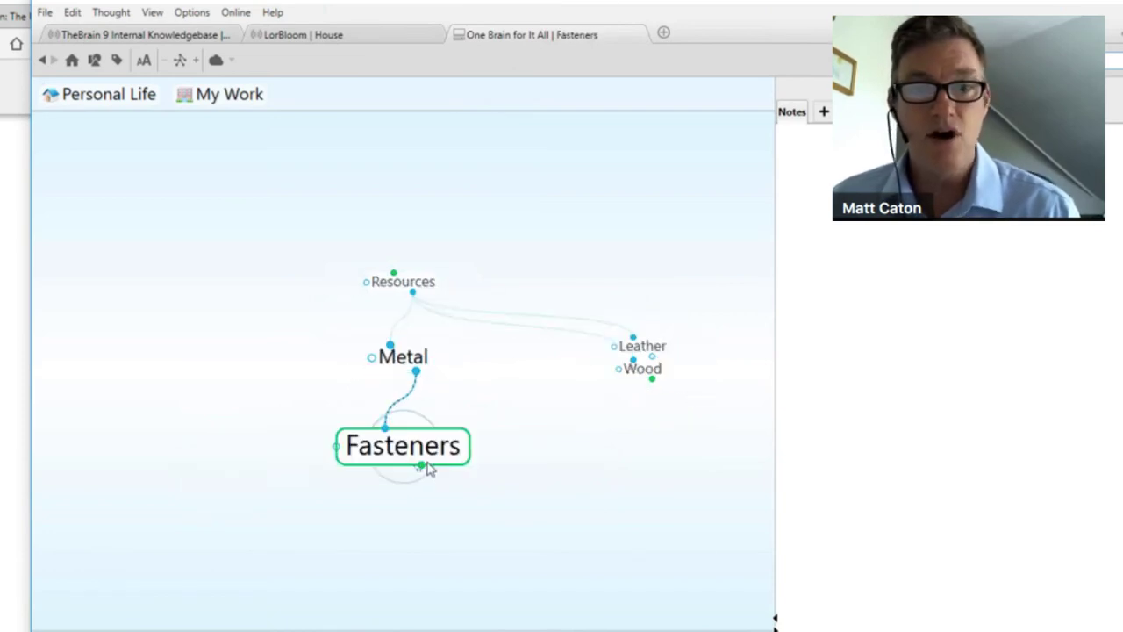
click(428, 470)
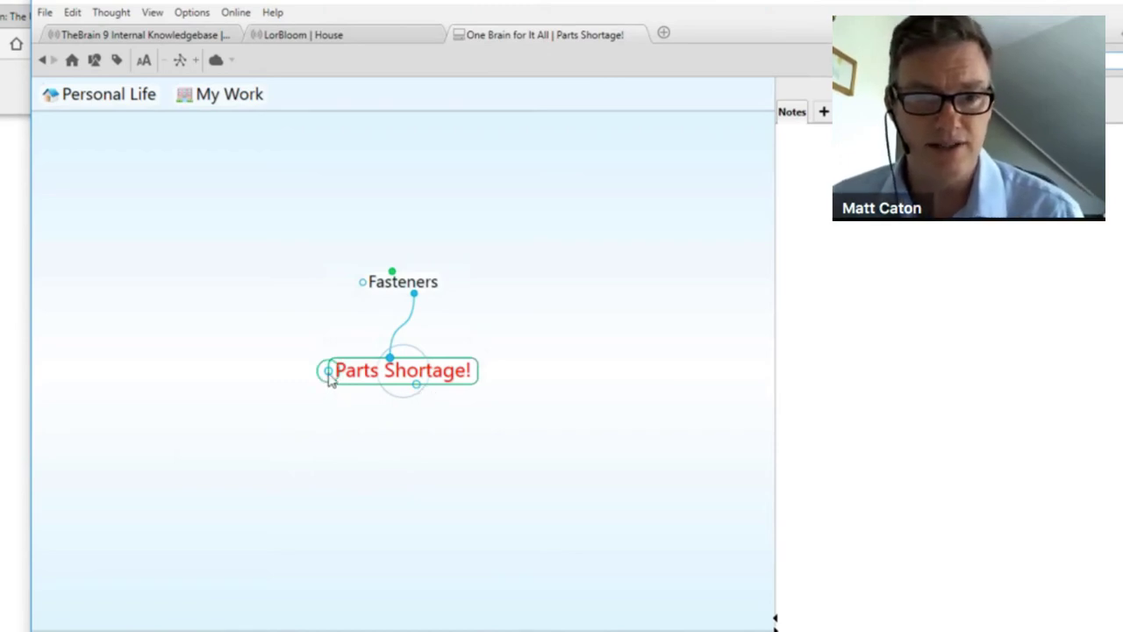
Link the existing customer thought starting with "Th" to Parts Shortage! as a jump thought.
drag(252, 360, 234, 345)
text(Th)
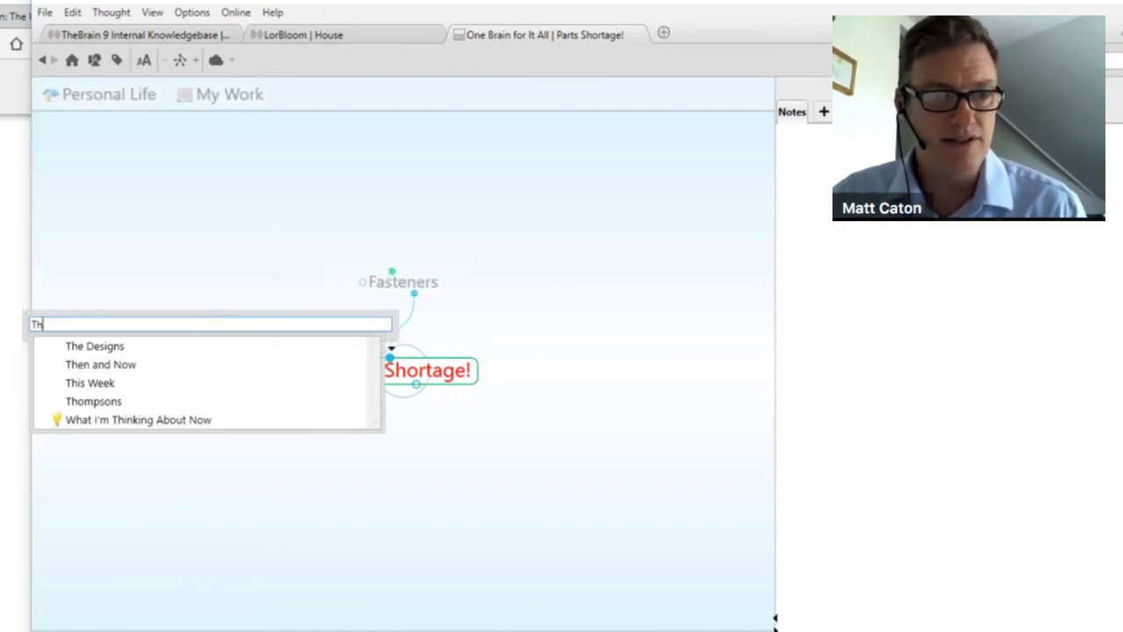
click(94, 403)
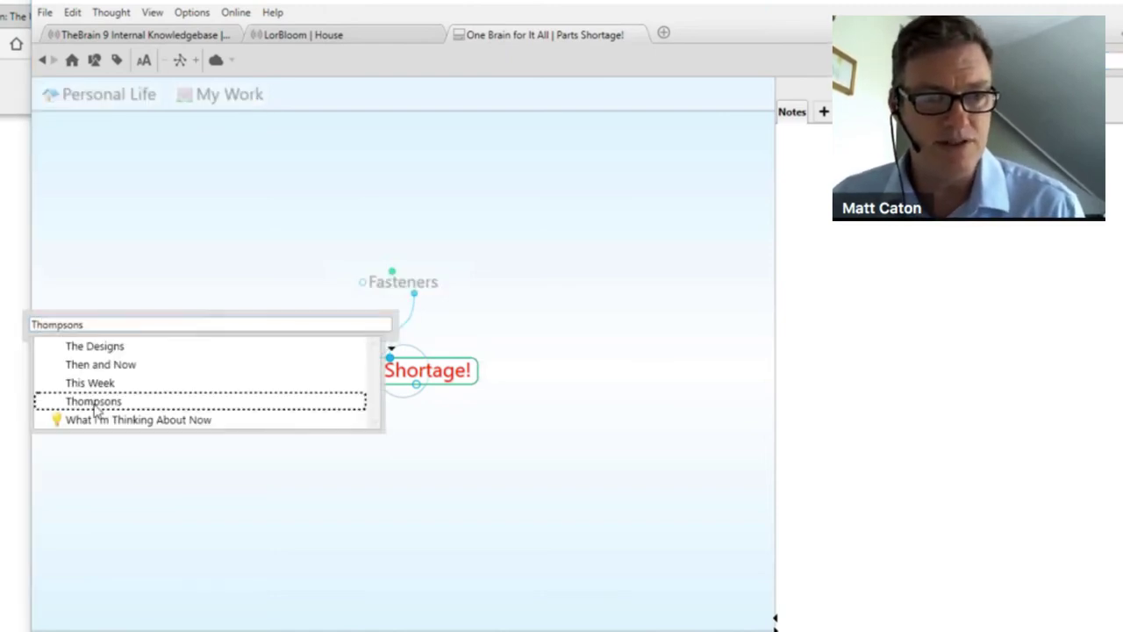
click(94, 404)
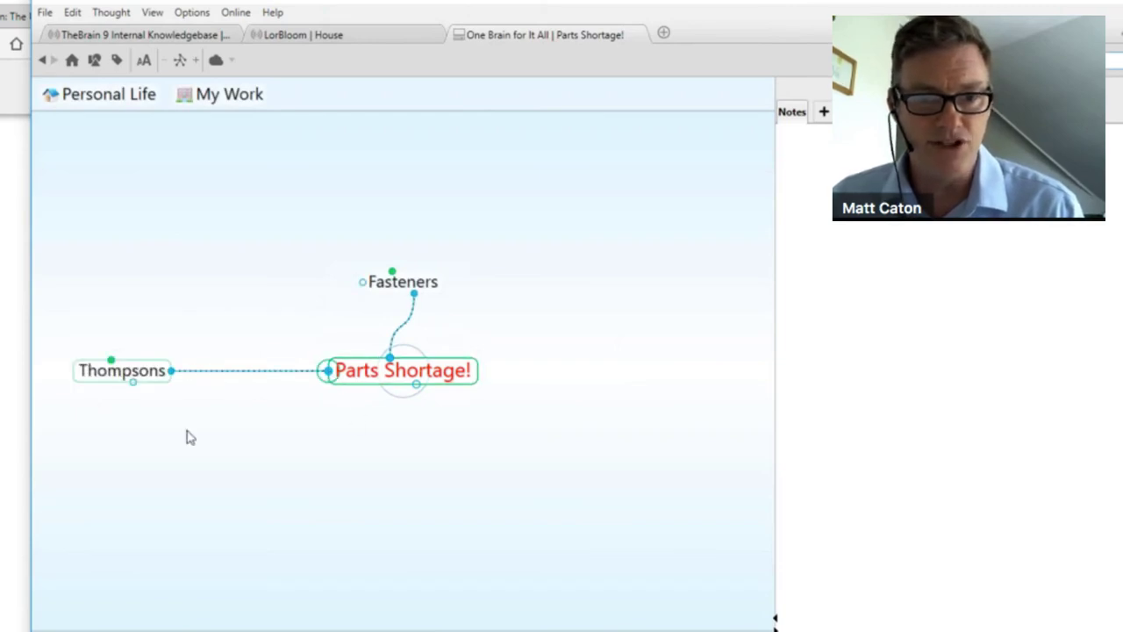
Link the existing thoughts Old Chair Number 12 and Dining Room Chairs to Parts Shortage! as jump thoughts.
drag(328, 371, 187, 430)
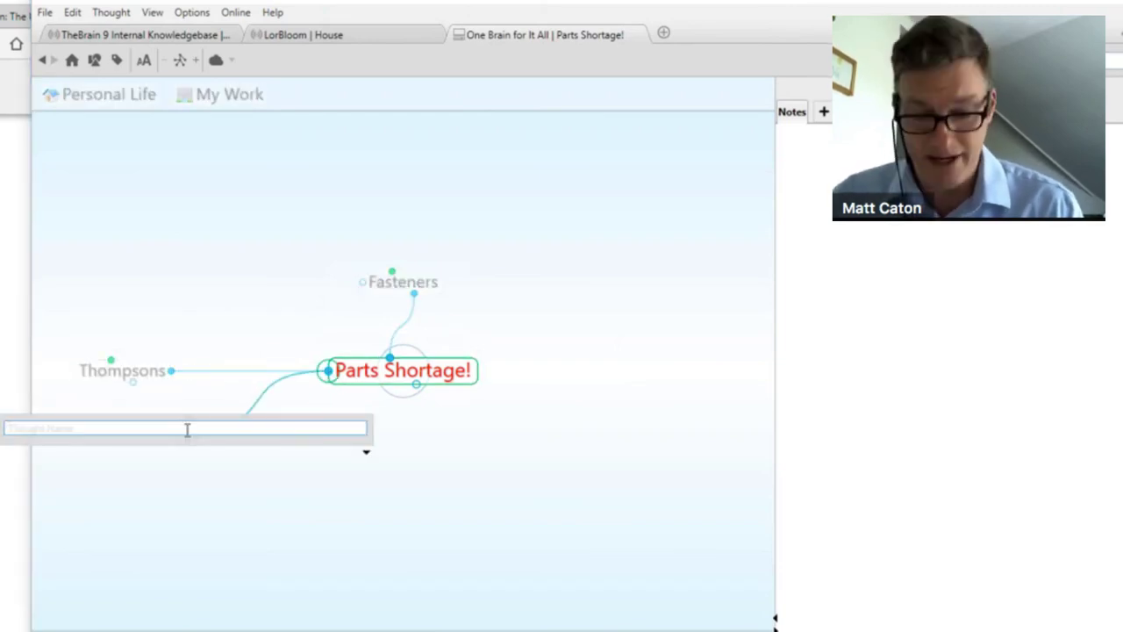
text(cha)
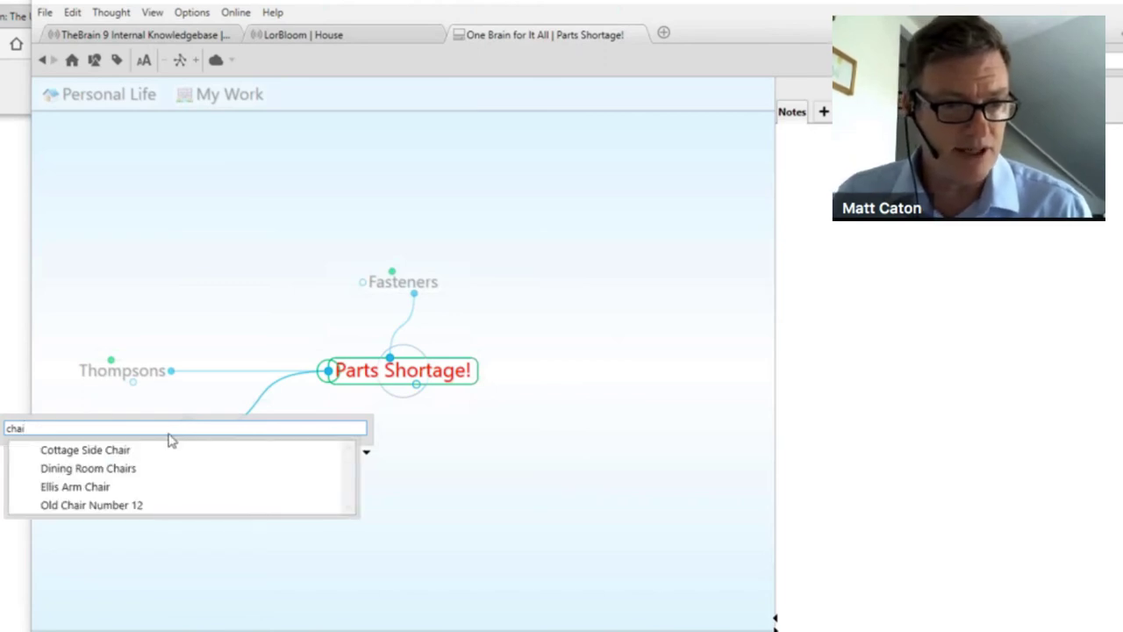
text(i)
click(103, 512)
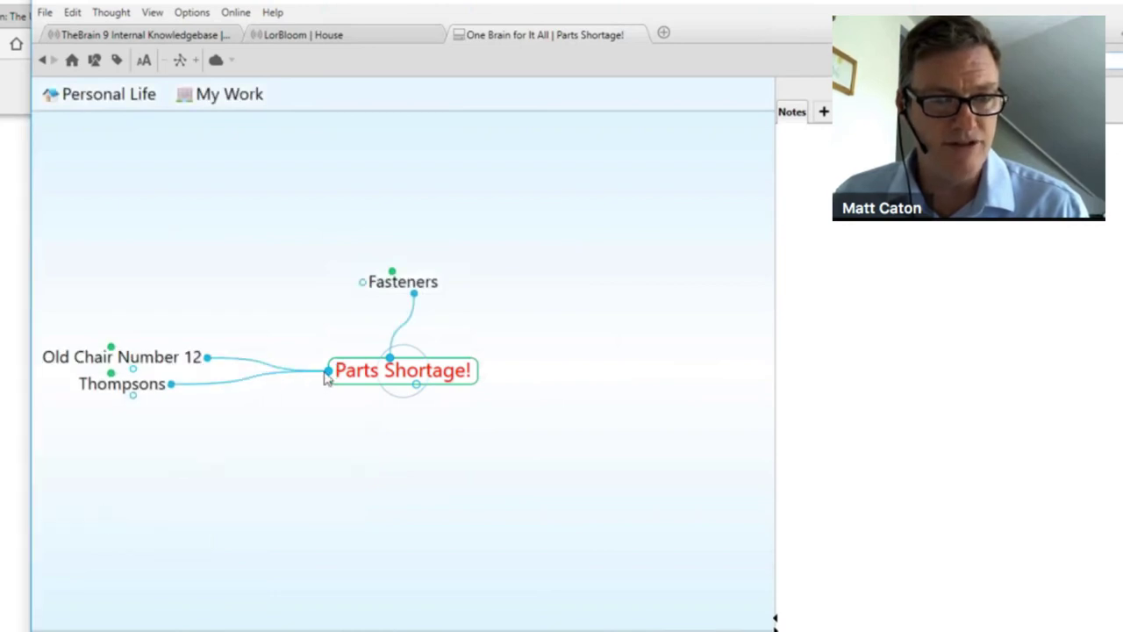
drag(327, 373, 171, 468)
text(cha)
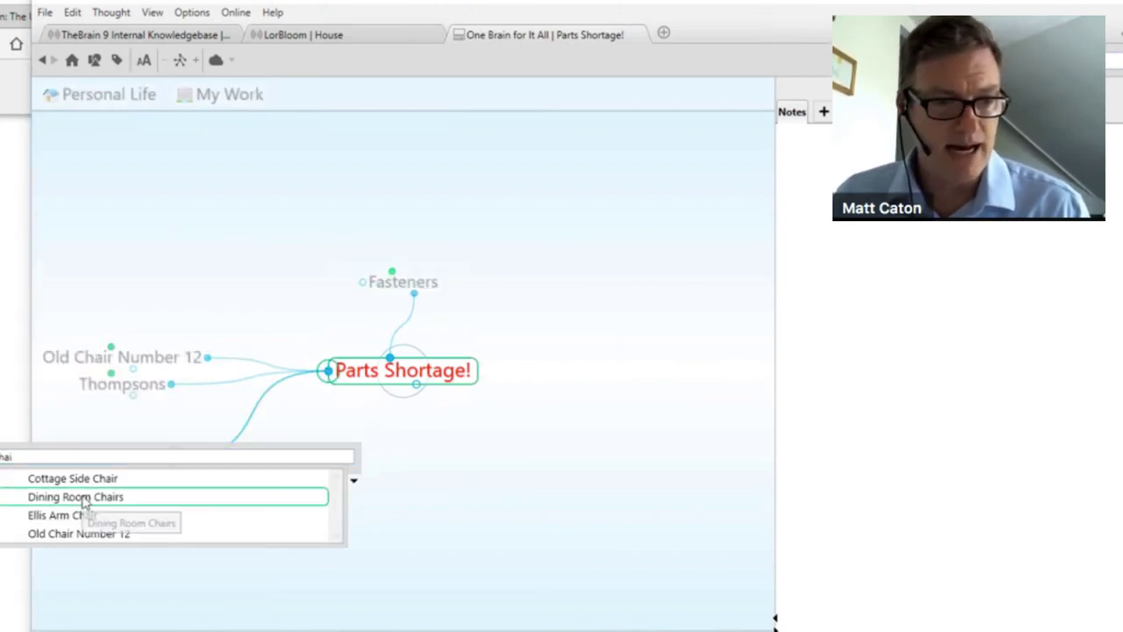
click(84, 498)
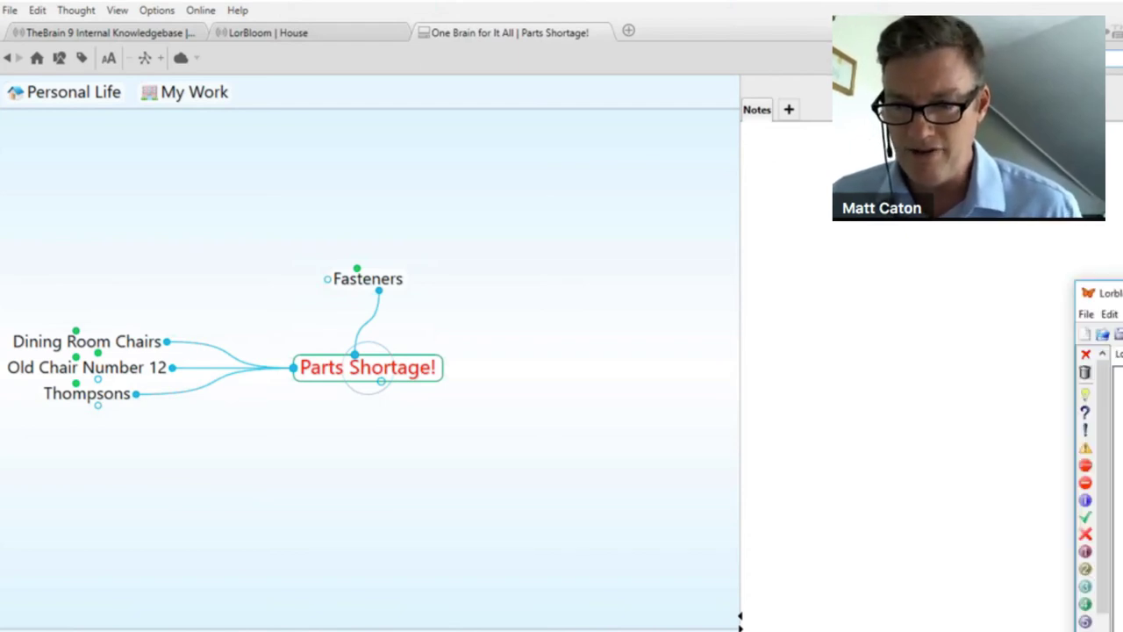
In the FreeMind map, add arrow links from Parts Shortage! to the same individual customer and to Old Chair Number 12.
drag(1108, 292, 263, 79)
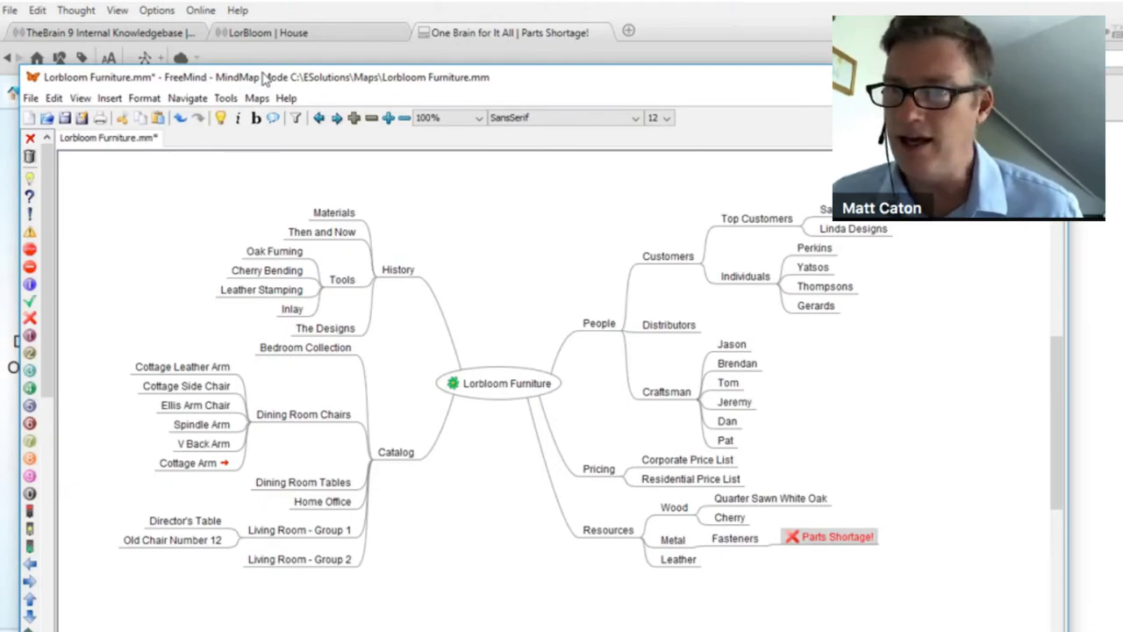
drag(263, 79, 265, 53)
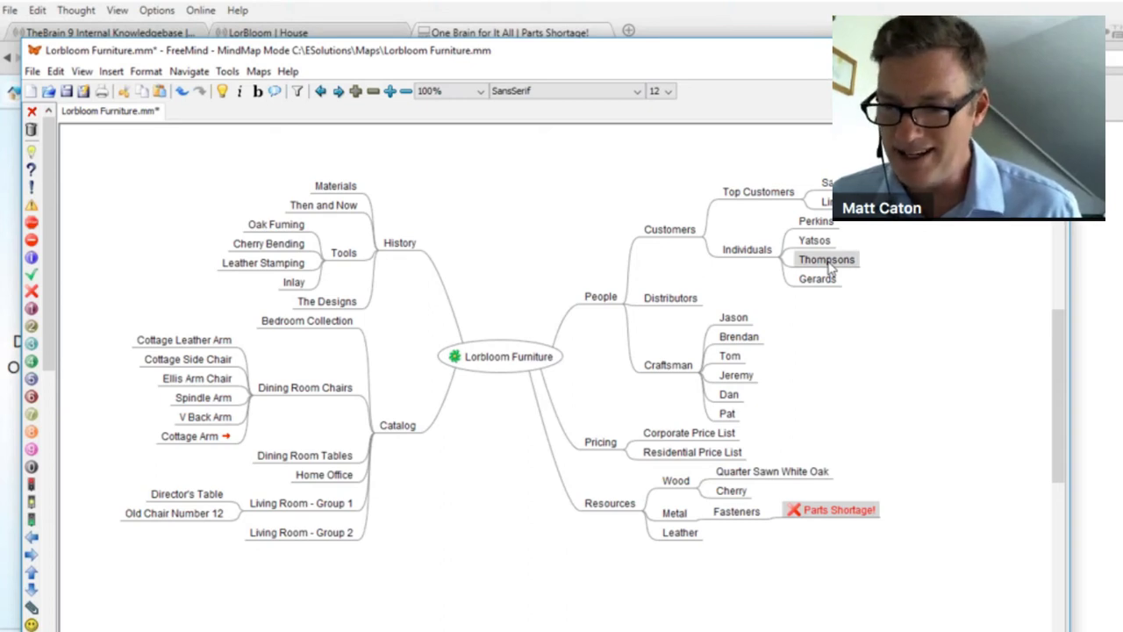
right_click(830, 269)
mouse_move(864, 582)
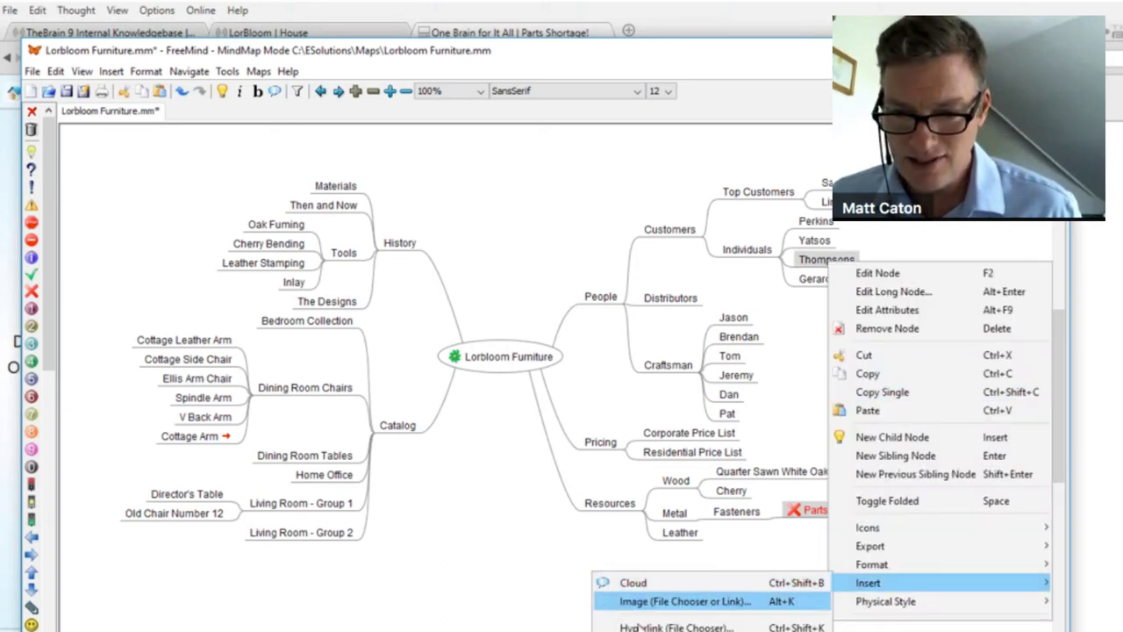
click(667, 631)
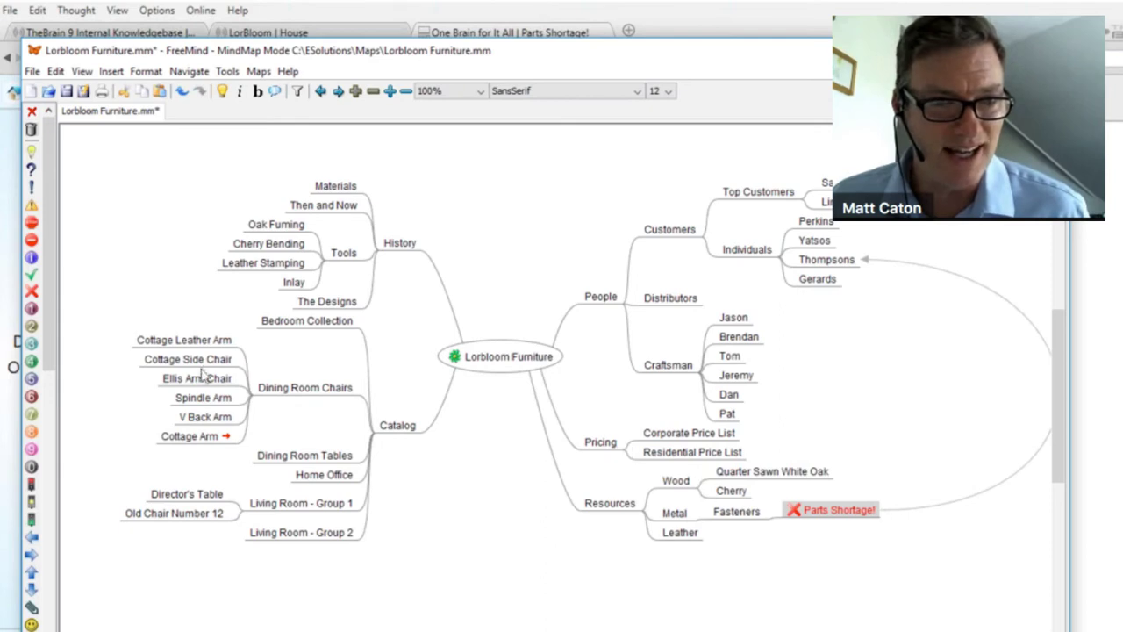
right_click(186, 518)
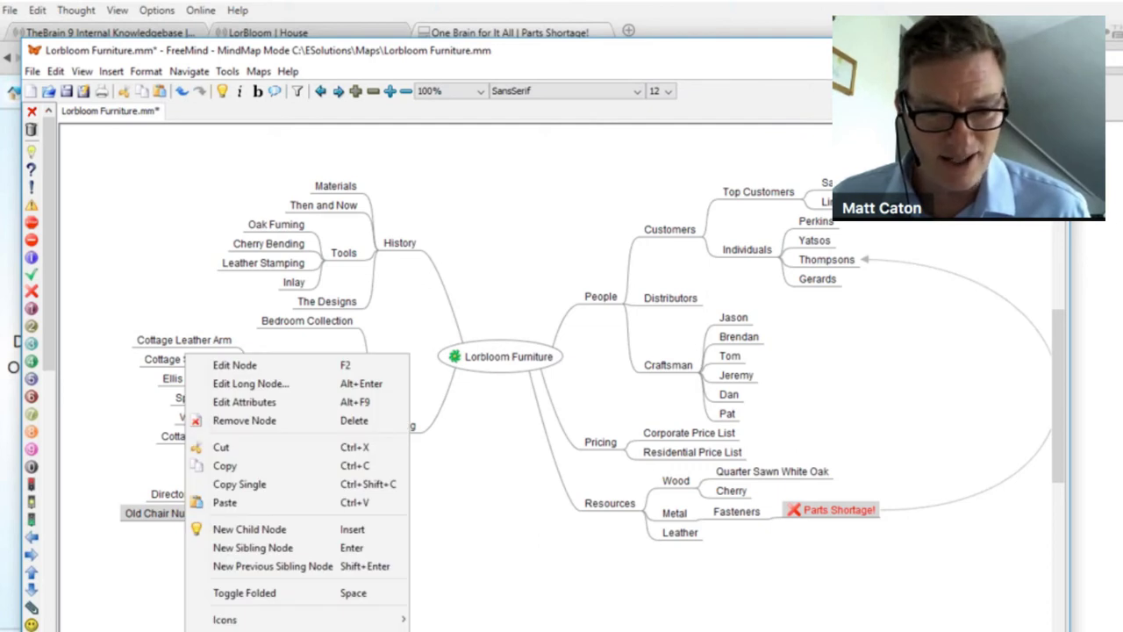
click(528, 581)
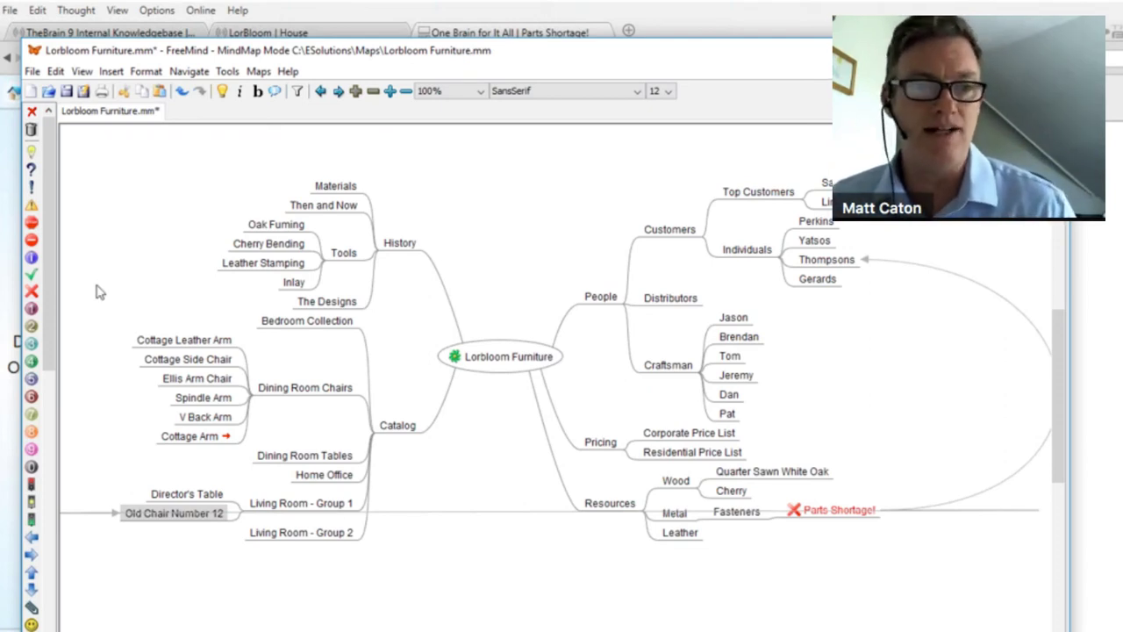
Switch back to TheBrain, go to another customer under Individuals and link the existing Ellis Arm Chair as its child.
click(12, 288)
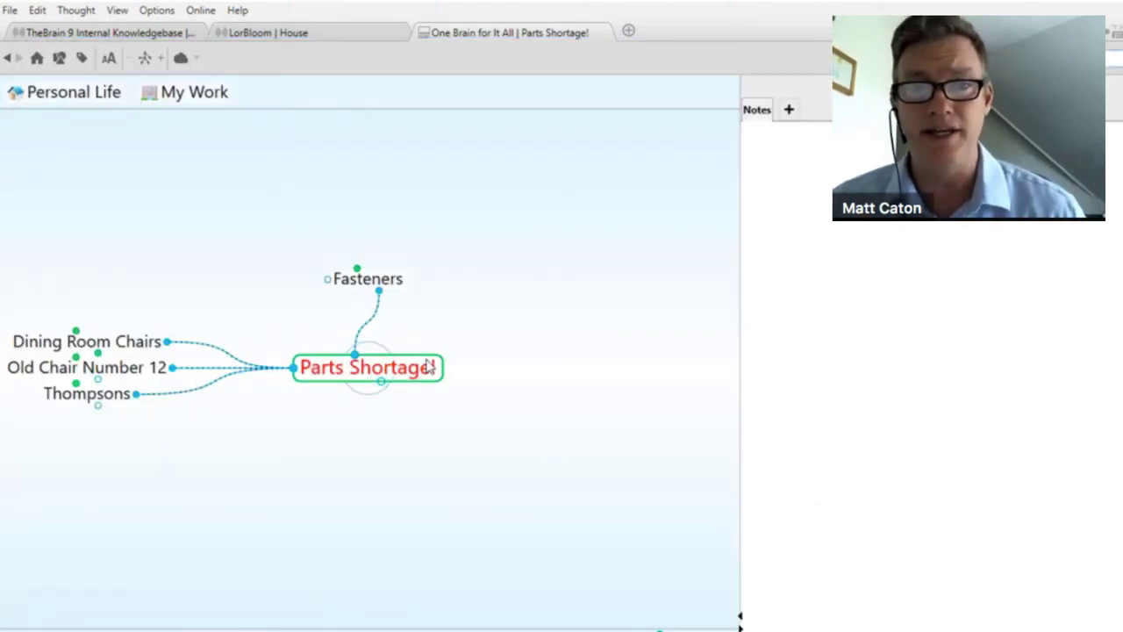
click(110, 399)
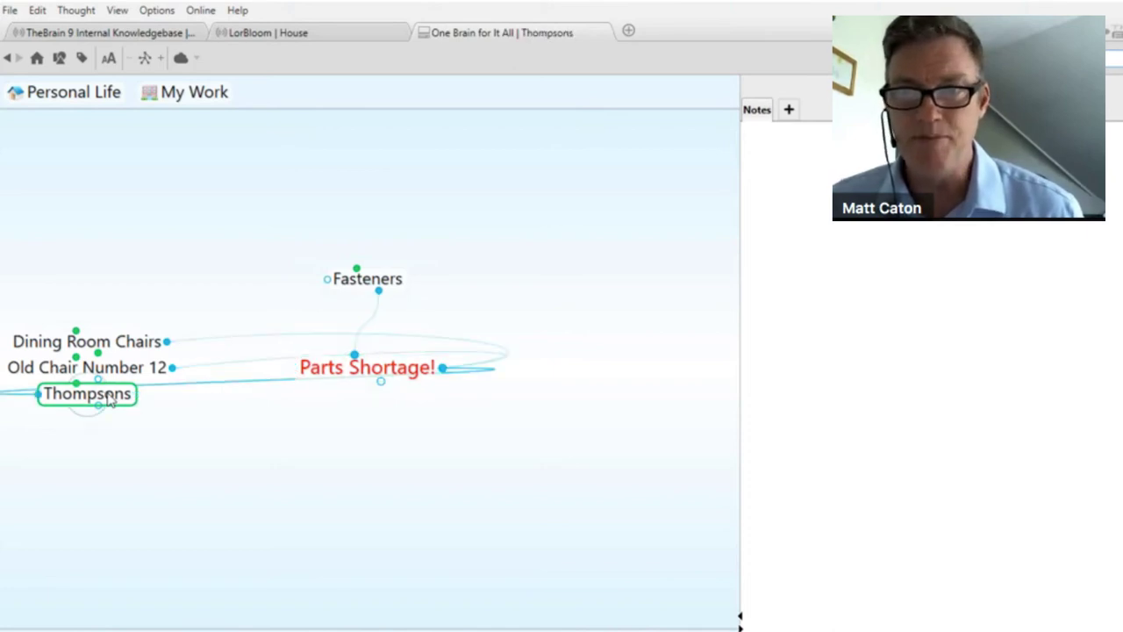
click(660, 372)
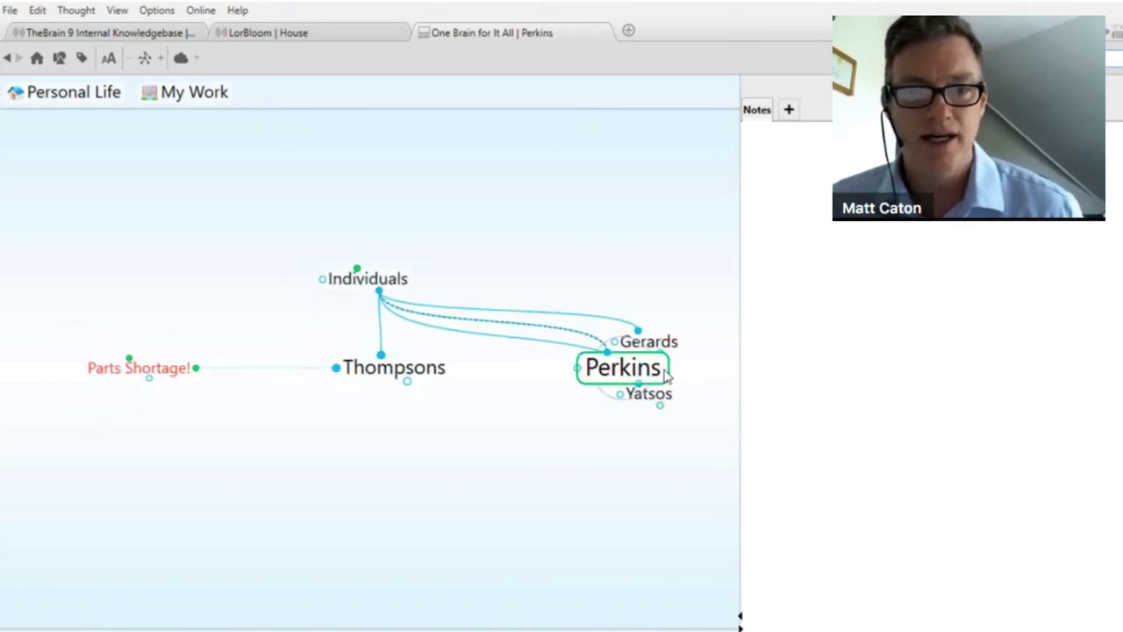
drag(381, 386, 268, 518)
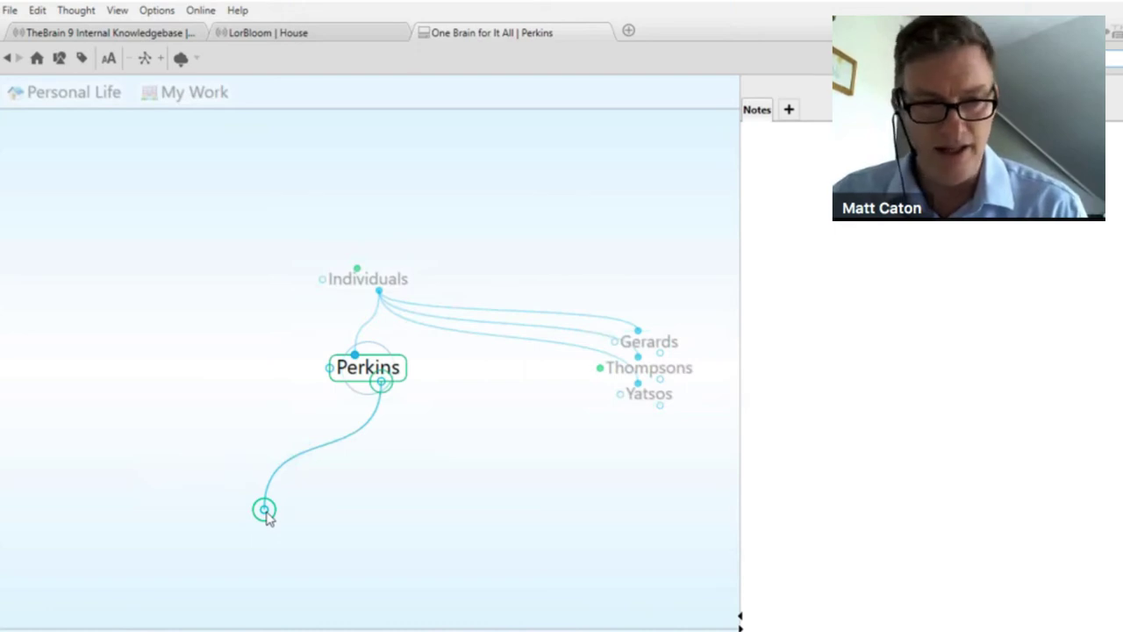
text(chair)
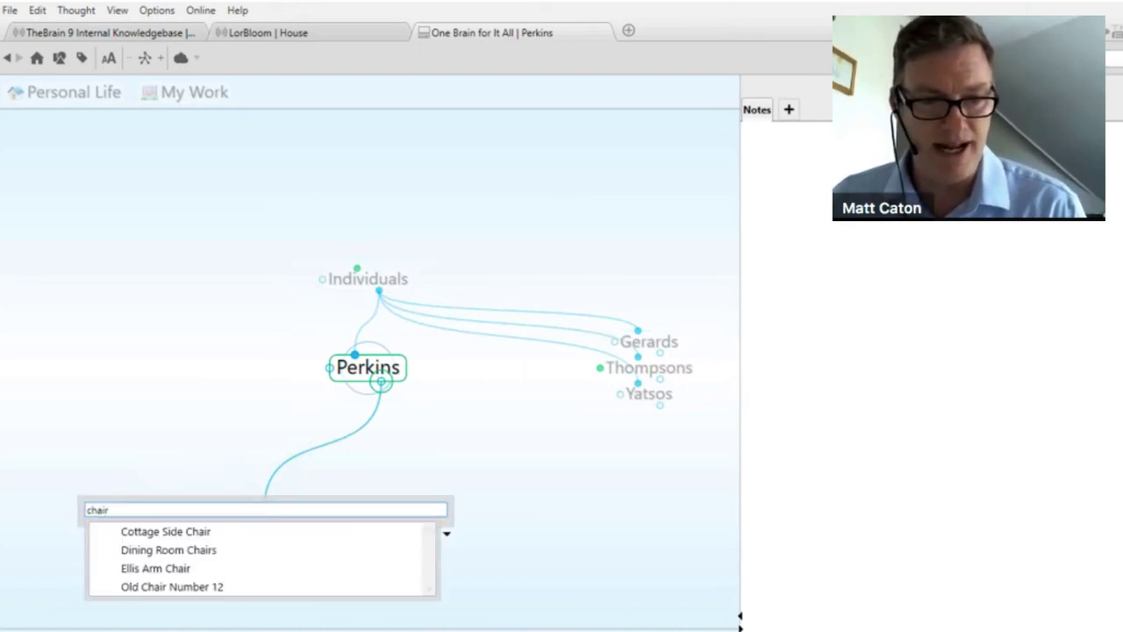
click(155, 568)
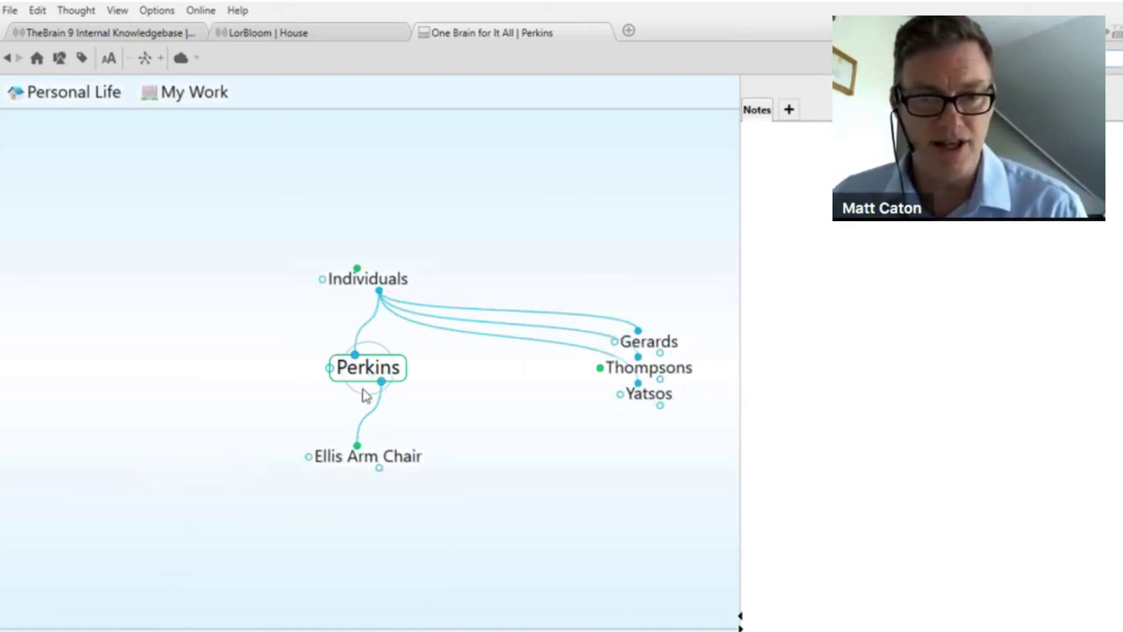
Link the existing thought matching "old" as a second child of the active customer.
drag(380, 383, 228, 474)
text(old)
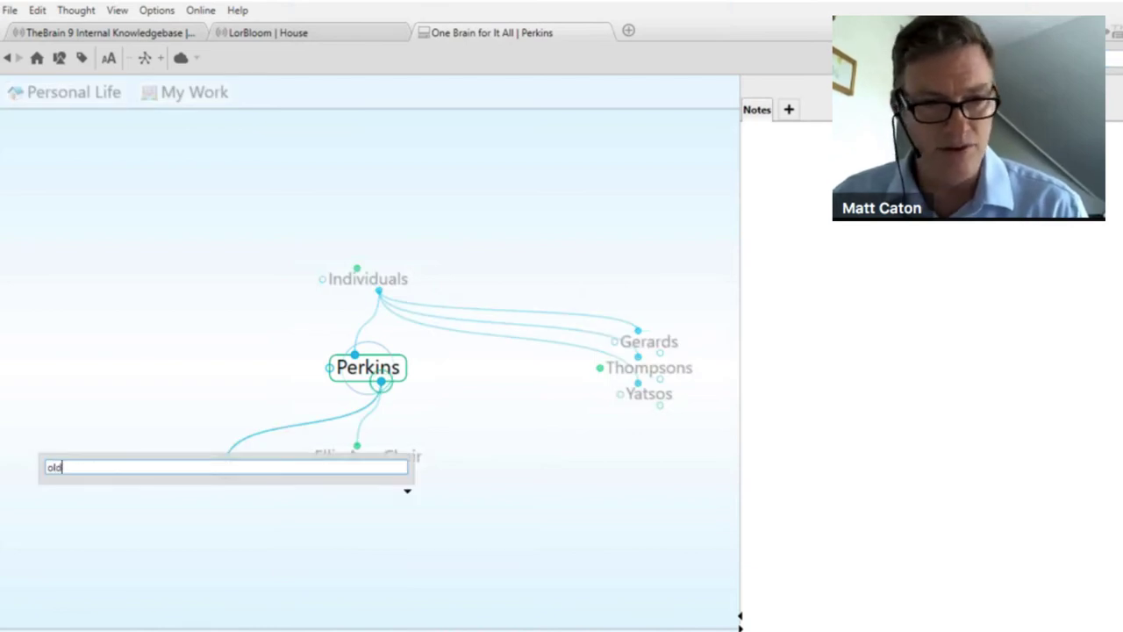
click(182, 494)
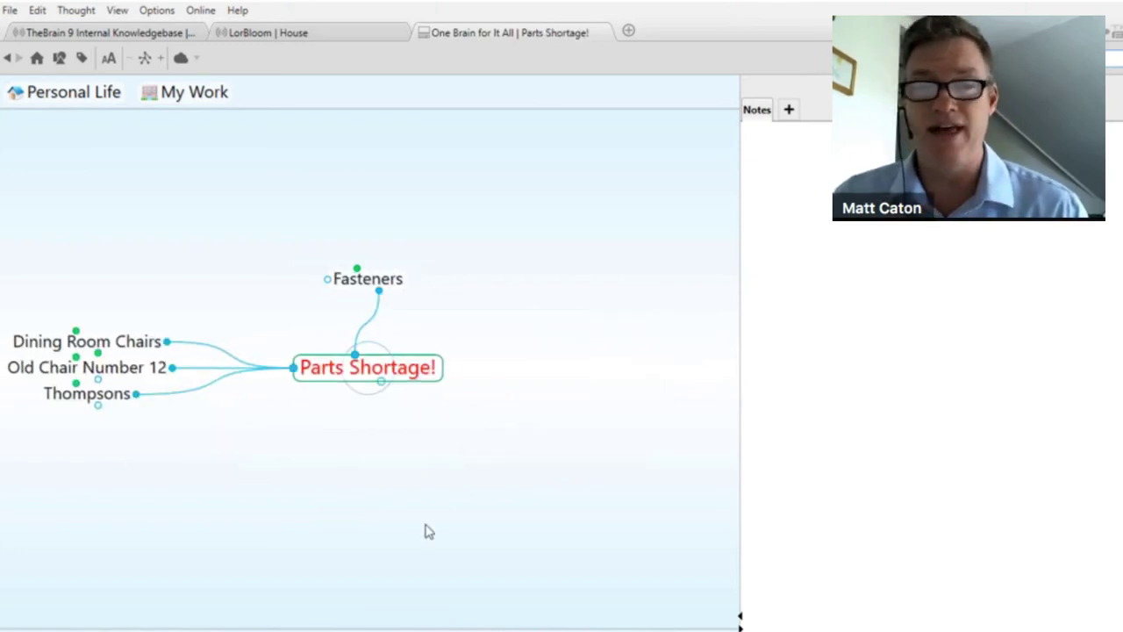
Navigate from Parts Shortage! up through Fasteners, Metal and Resources to Lorbloom Furniture.
click(396, 285)
click(360, 280)
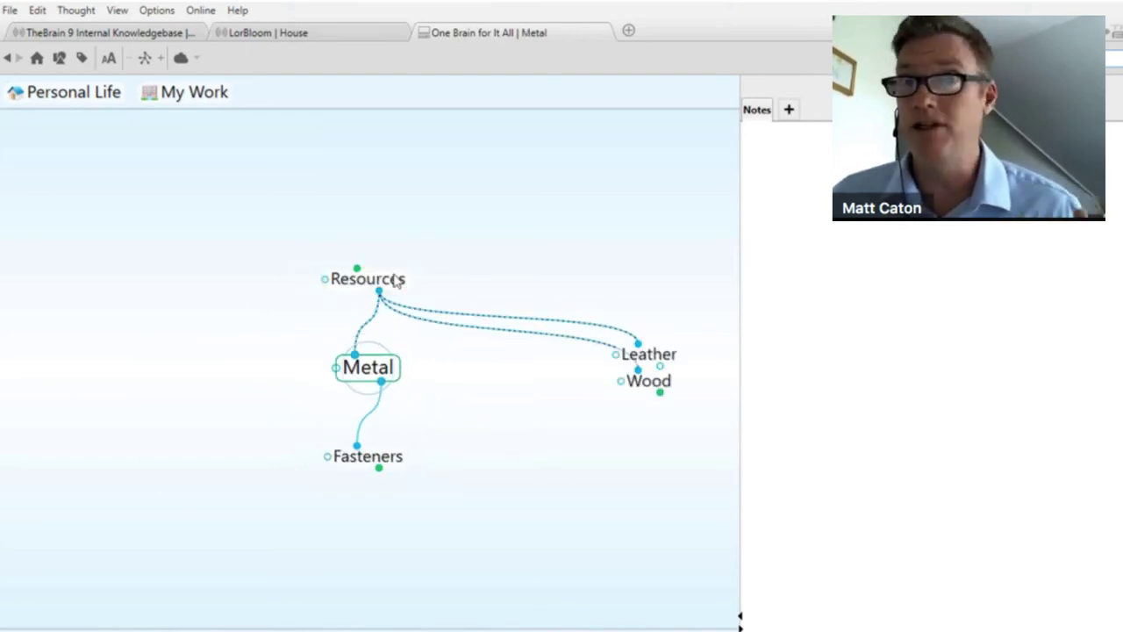
click(395, 279)
click(373, 279)
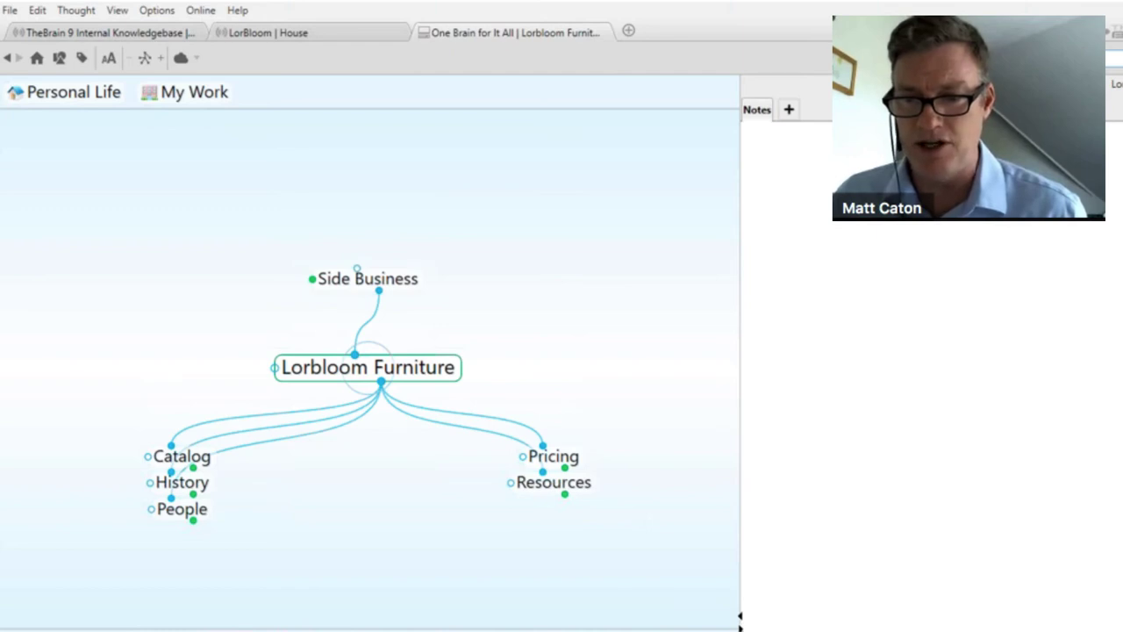
Collapse the notes pane to widen the plex and change the Lorbloom Furniture display to the Mind Map view.
click(740, 621)
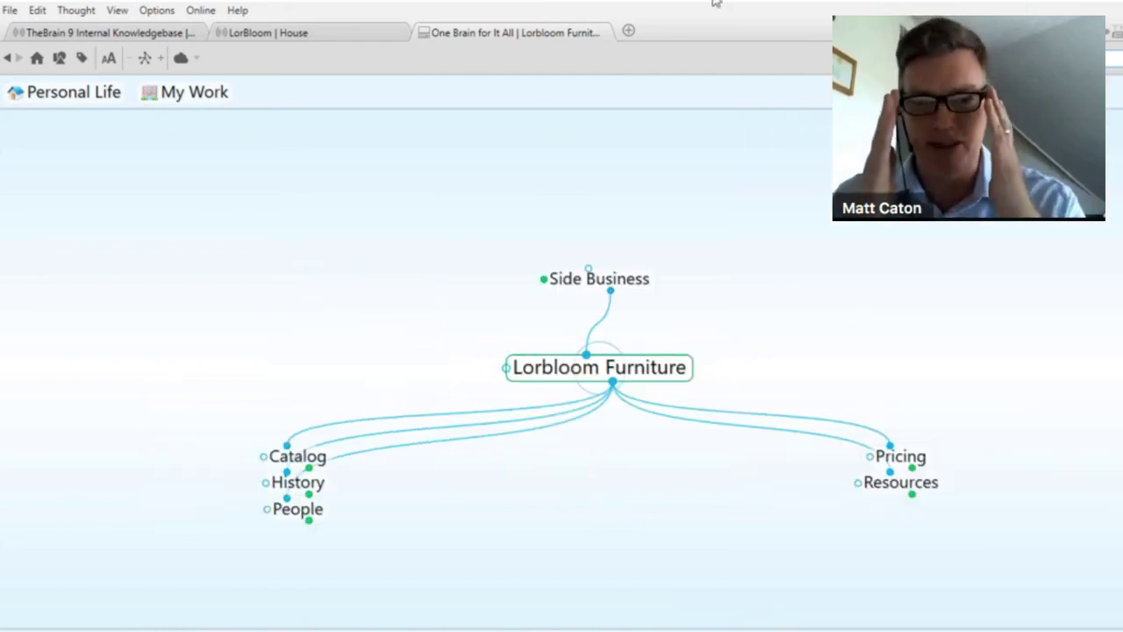
click(145, 58)
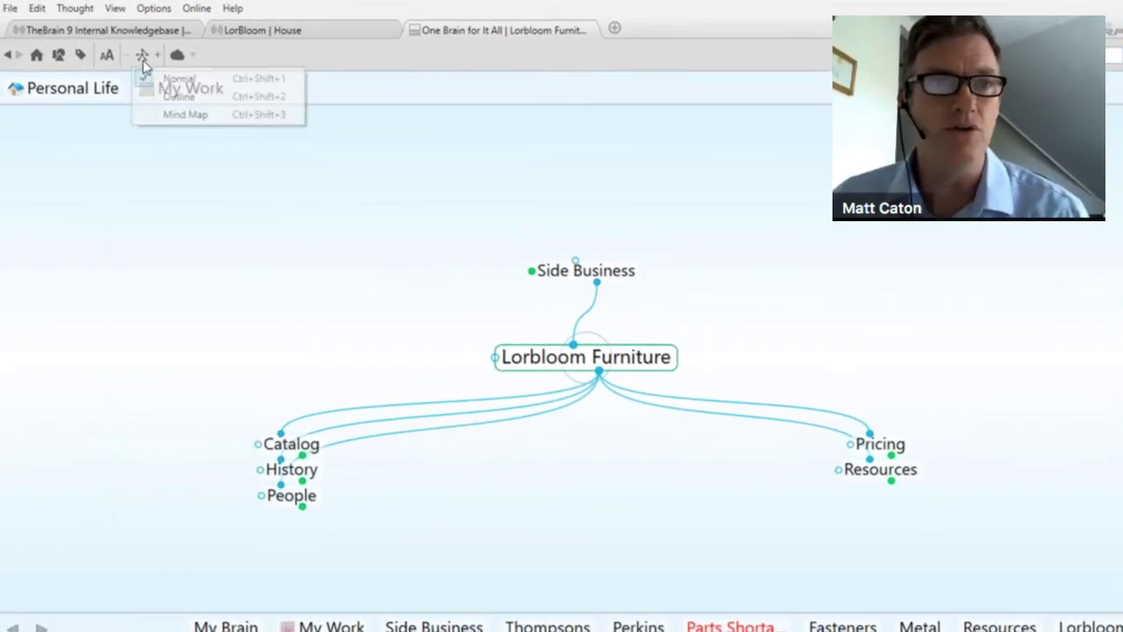
click(185, 115)
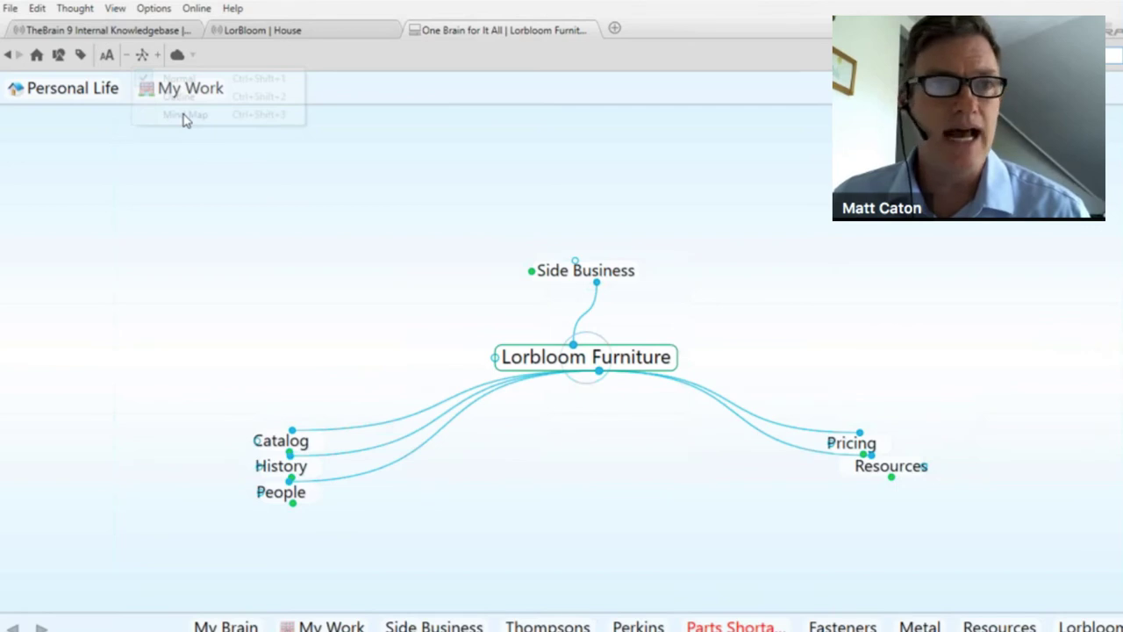
Reduce the text size and expand the mind map by two more generations so the Lorbloom Furniture branches fit.
click(107, 56)
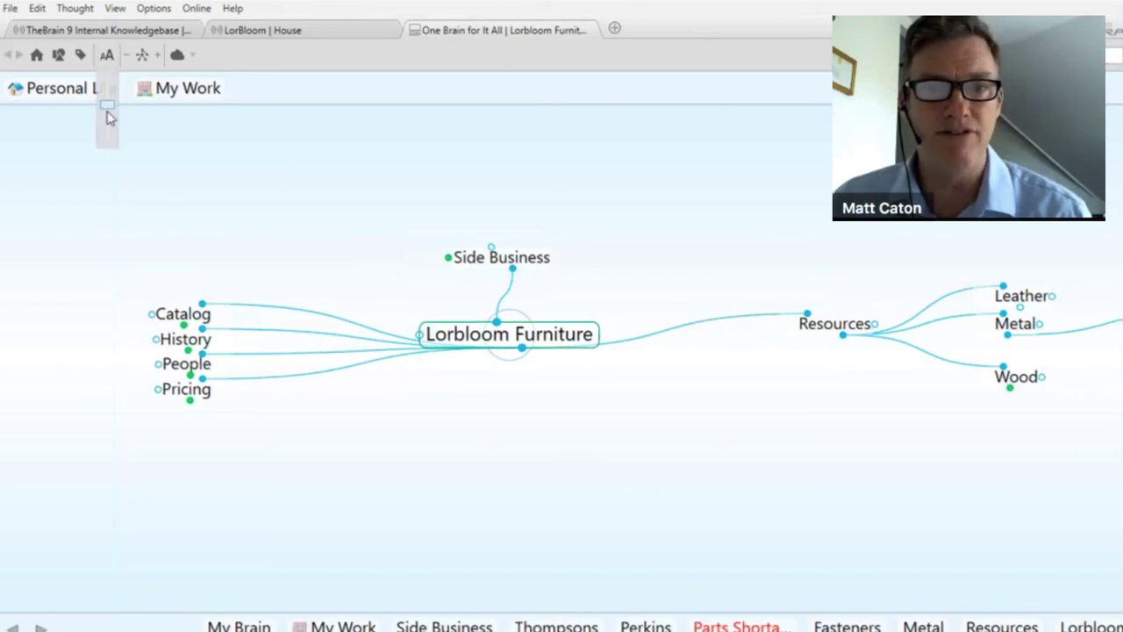
drag(108, 115, 107, 120)
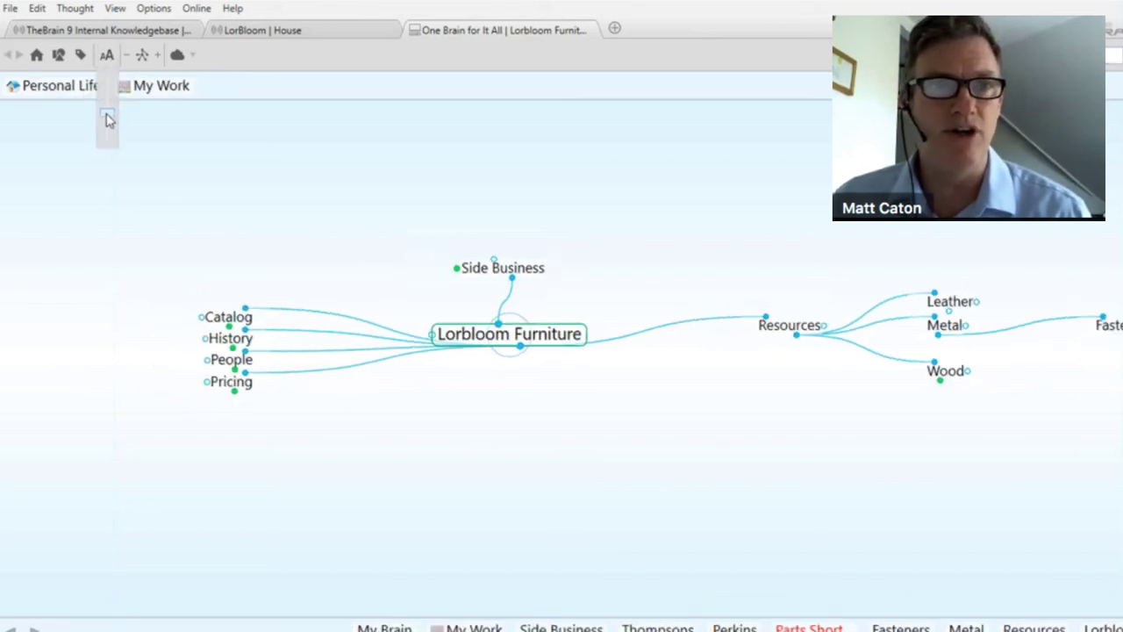
click(345, 134)
click(159, 55)
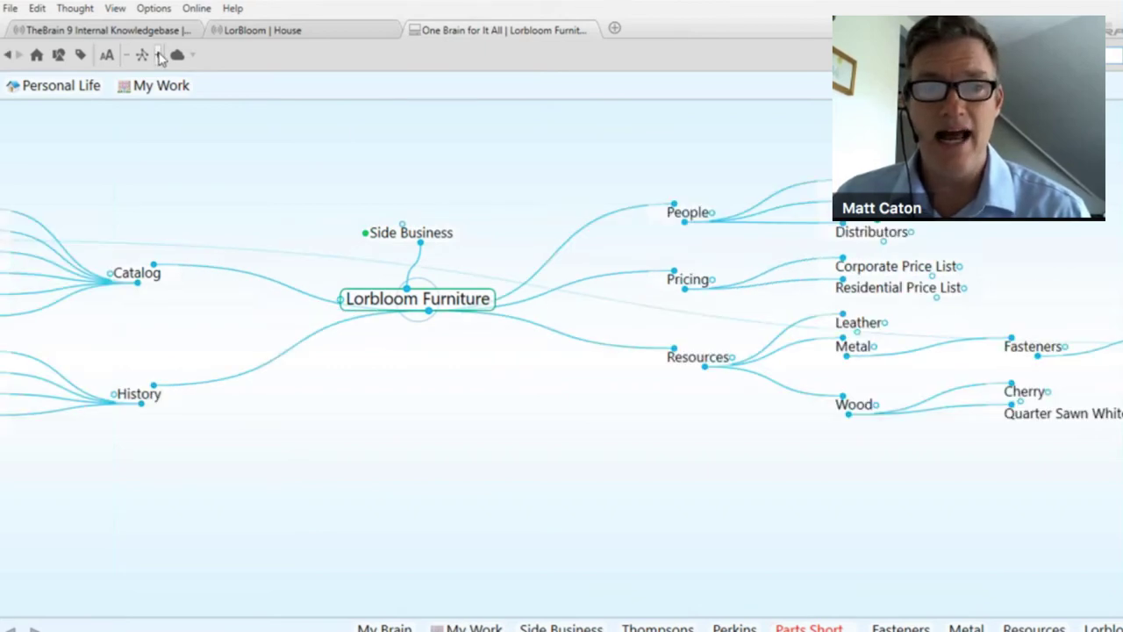
click(159, 56)
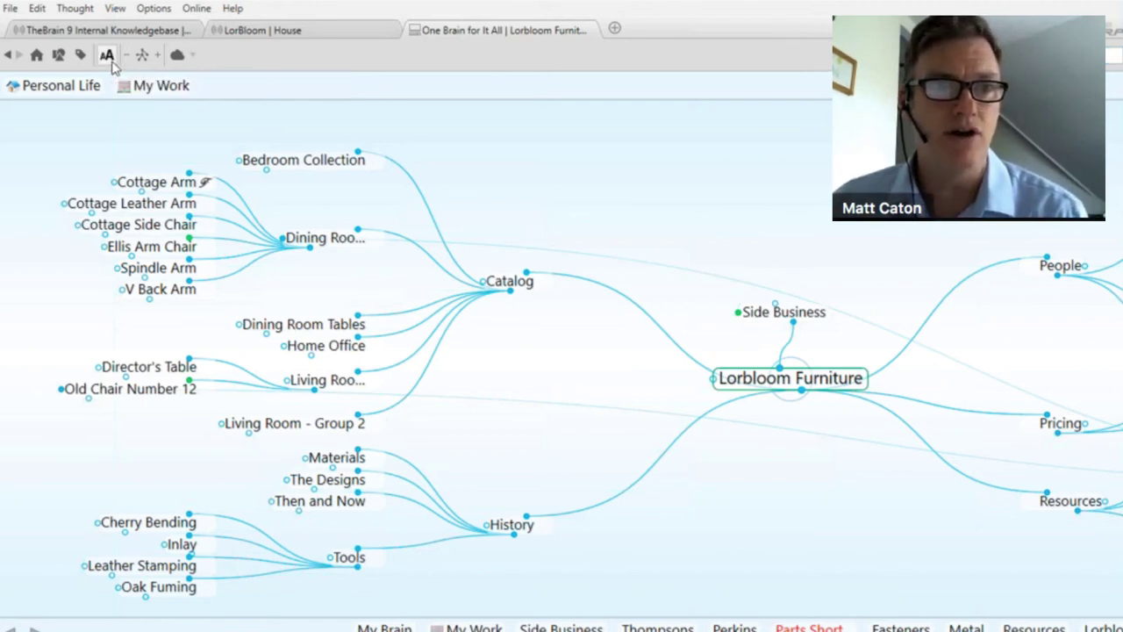
click(109, 58)
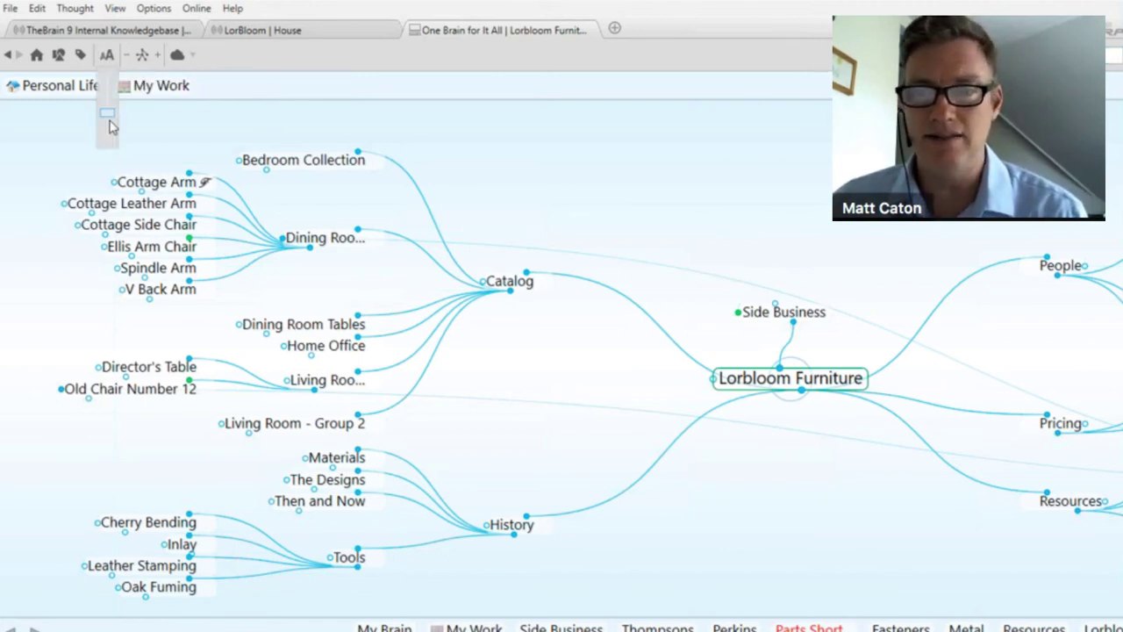
click(109, 125)
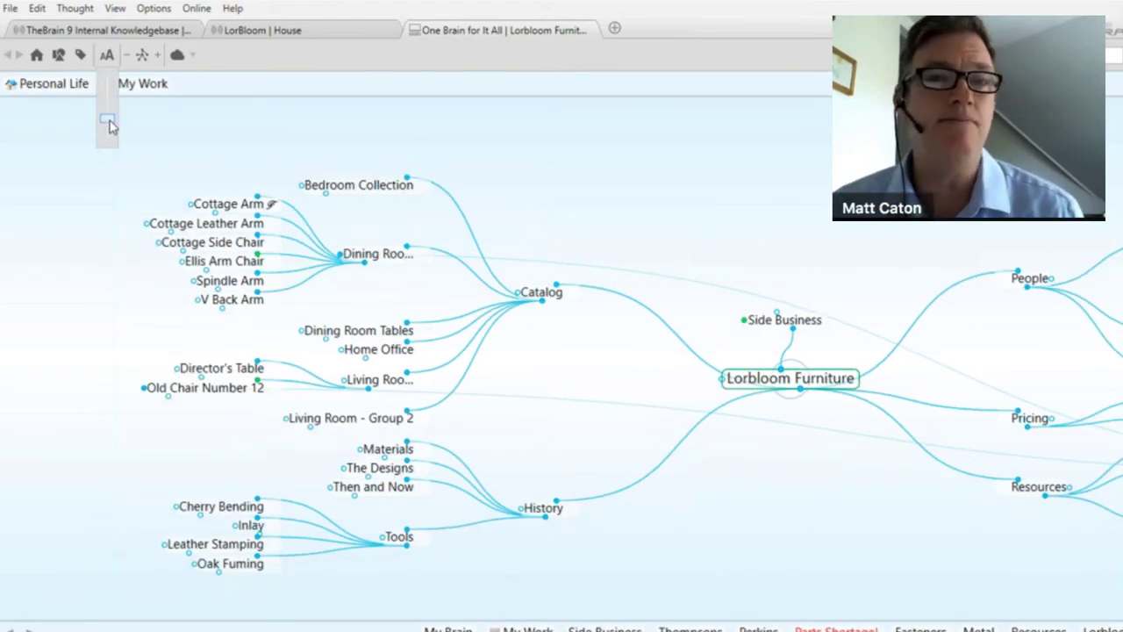
click(571, 453)
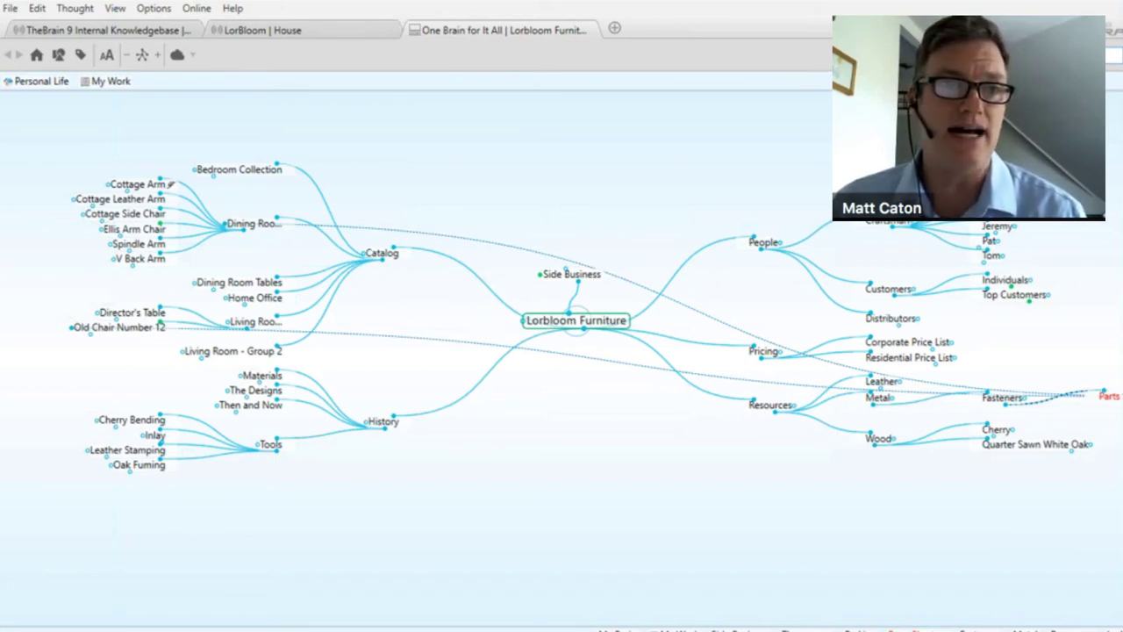
Return to the Normal view and navigate through Resources to the Wood thought.
click(142, 54)
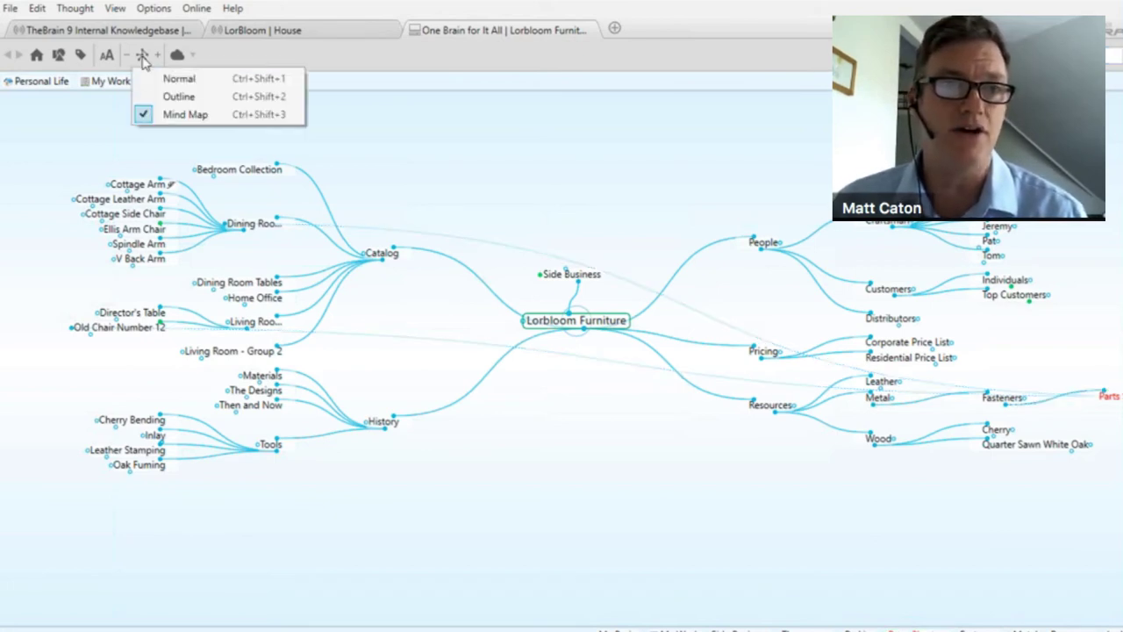
click(191, 82)
click(794, 507)
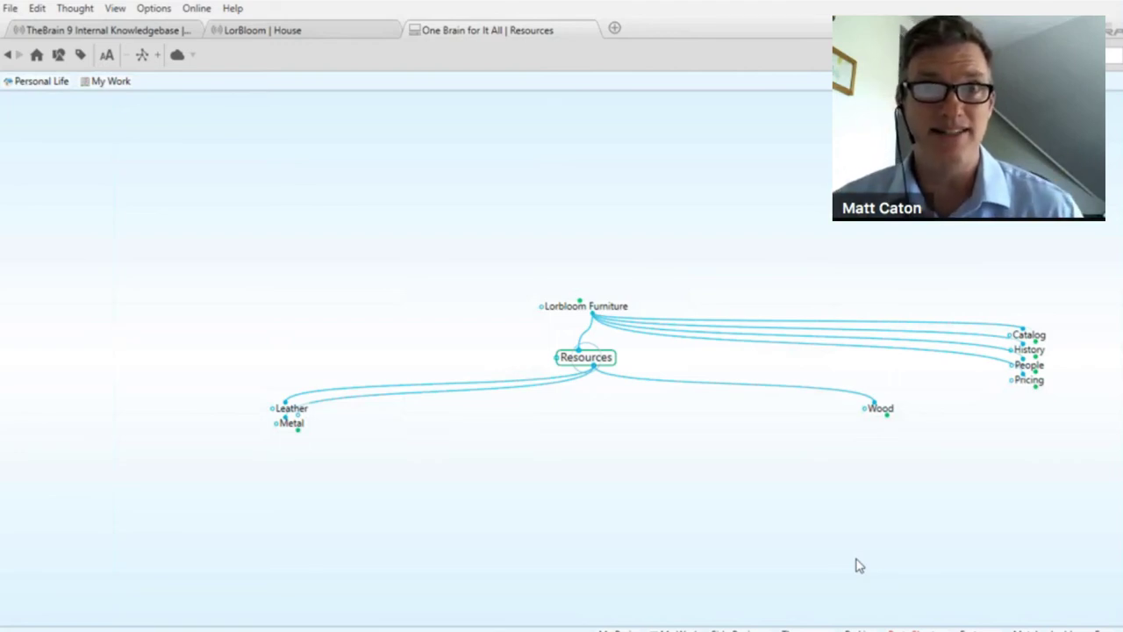
click(882, 409)
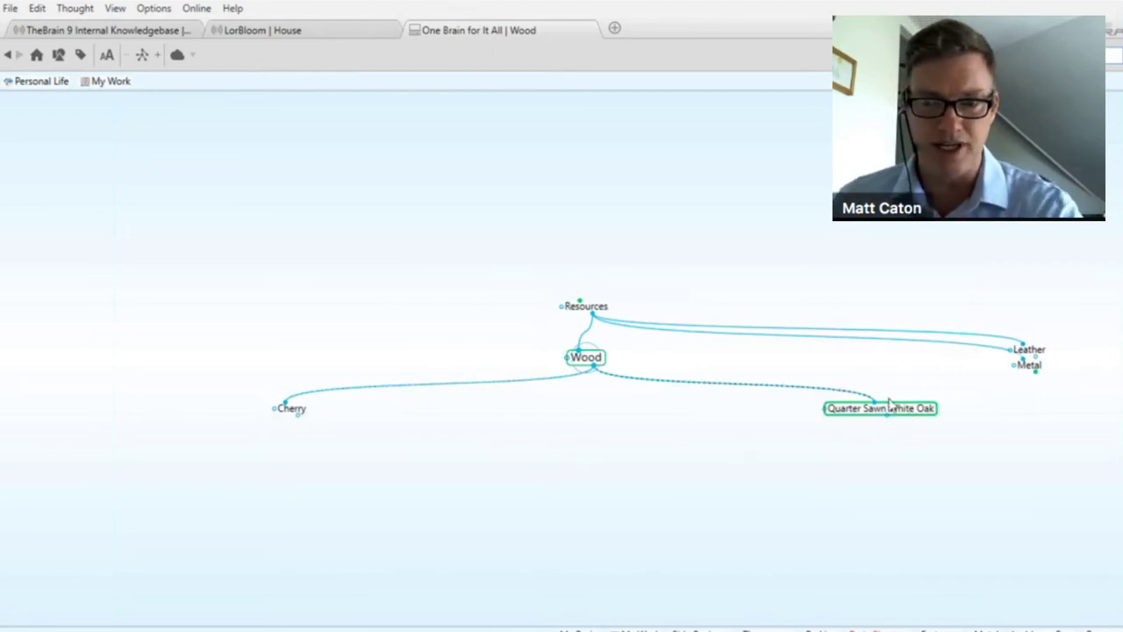
Create a jump thought named Research linked to Wood and make it the active thought.
drag(566, 366, 294, 334)
text(Re)
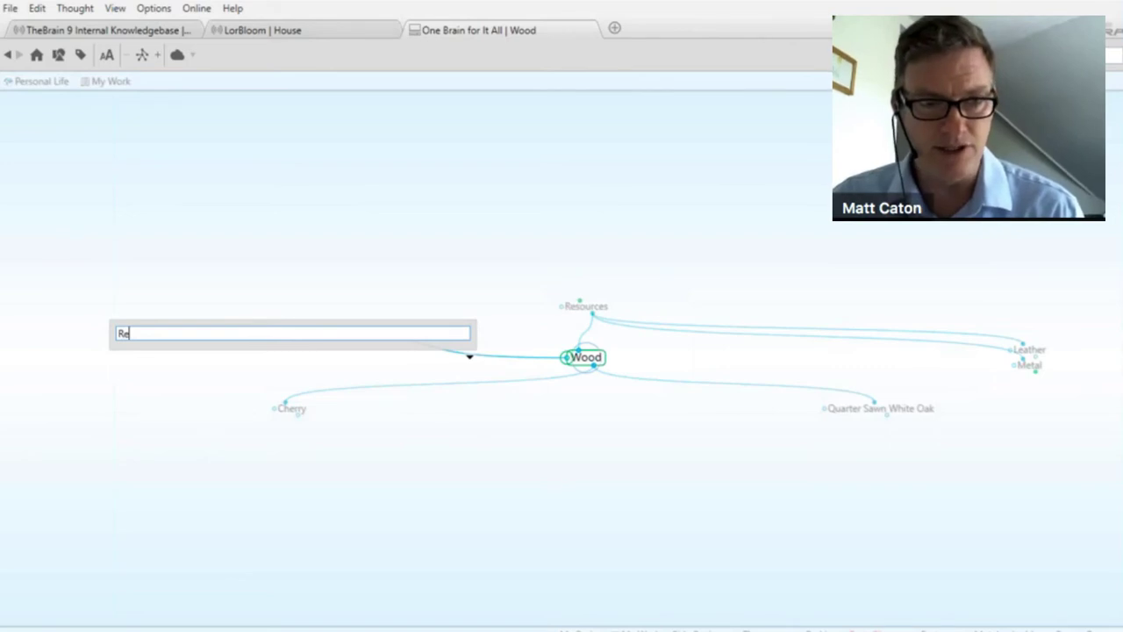
text(search)
key(Escape)
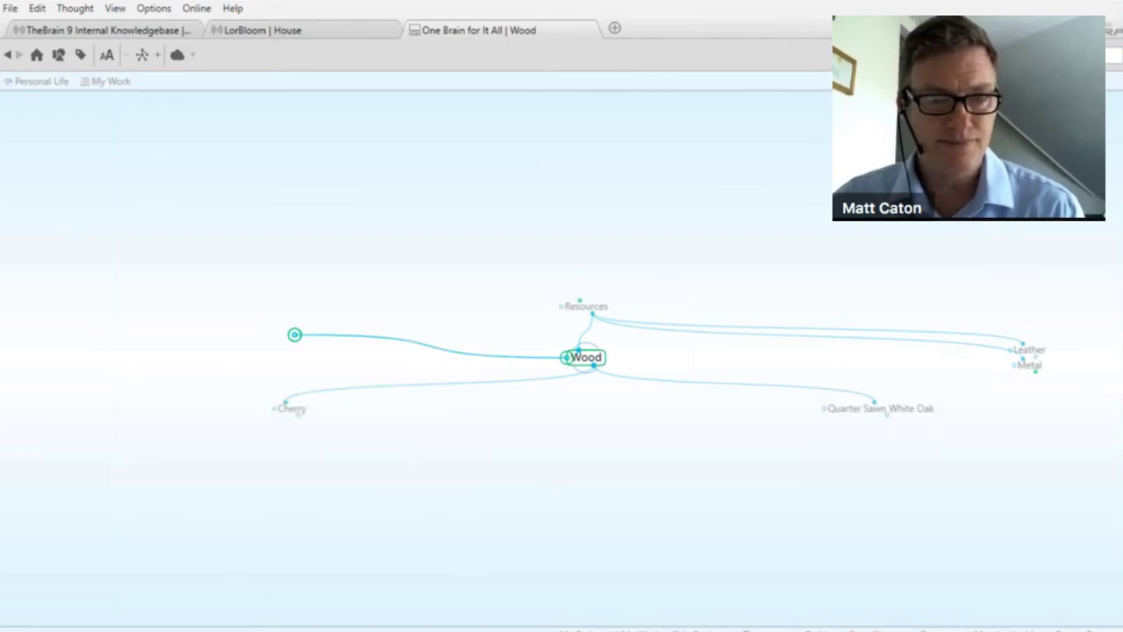
click(140, 356)
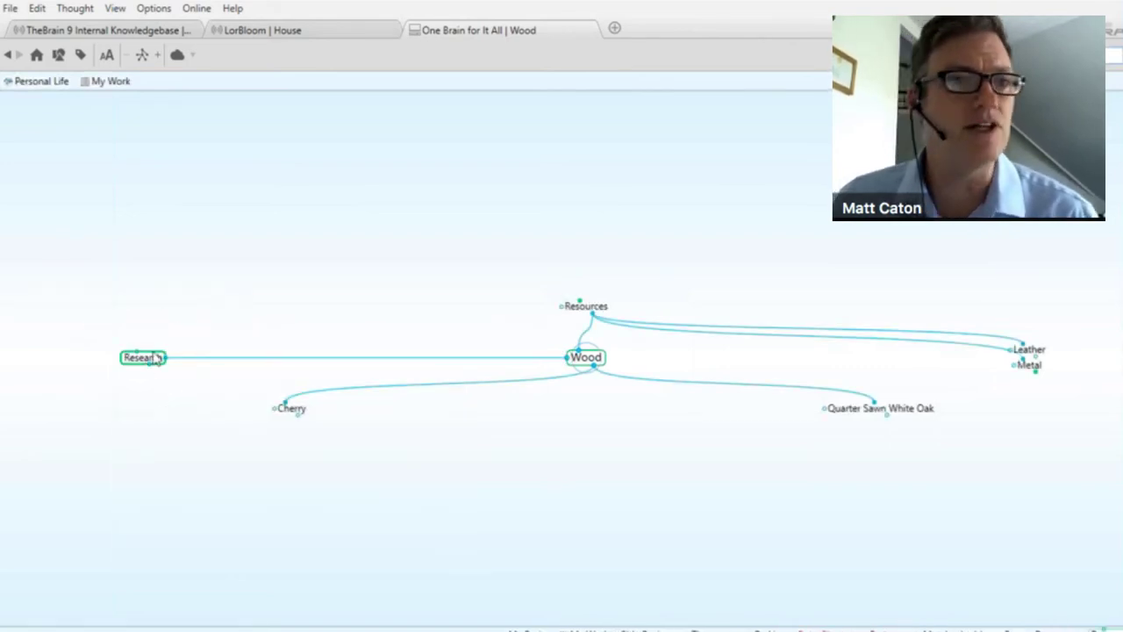
Enlarge the text size again and reopen the notes pane beside the Research thought.
click(107, 54)
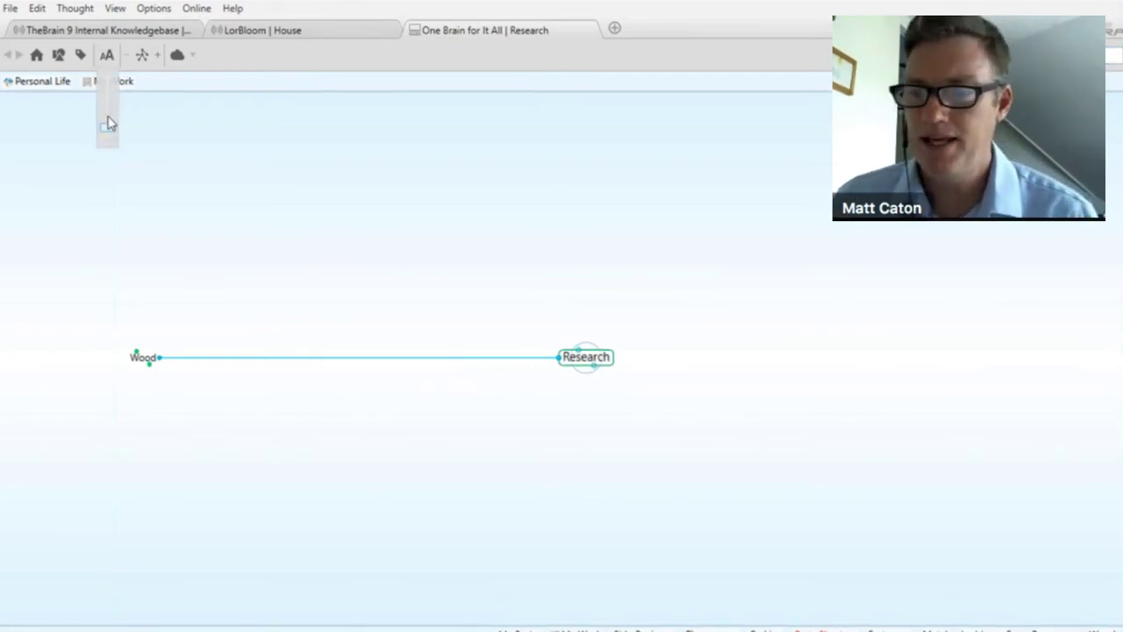
drag(108, 123, 107, 109)
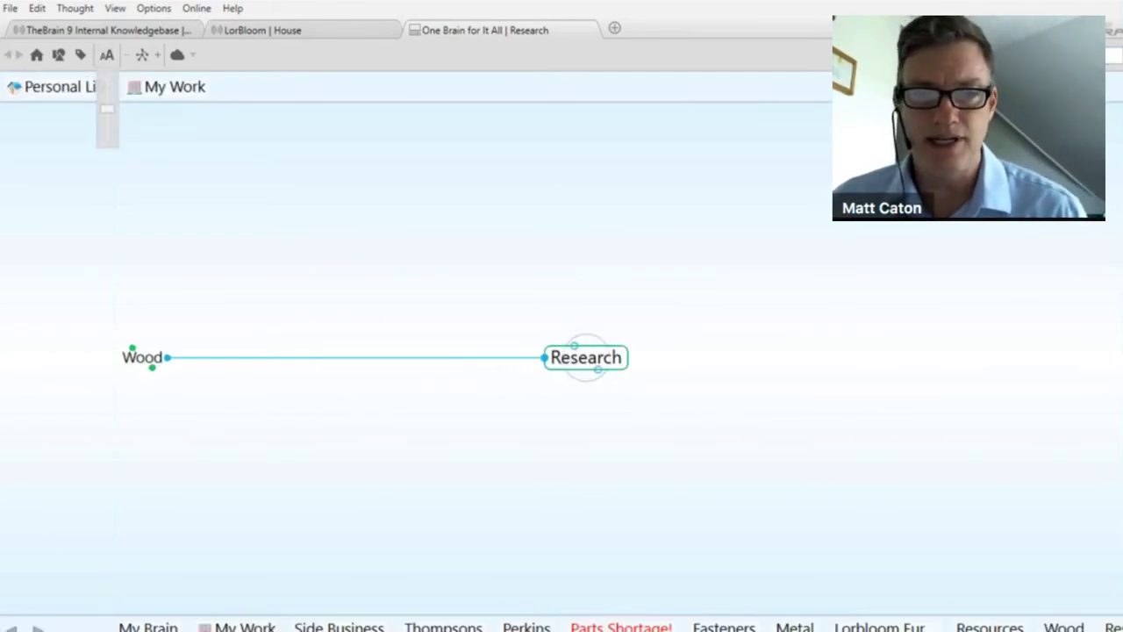
drag(1120, 344, 794, 344)
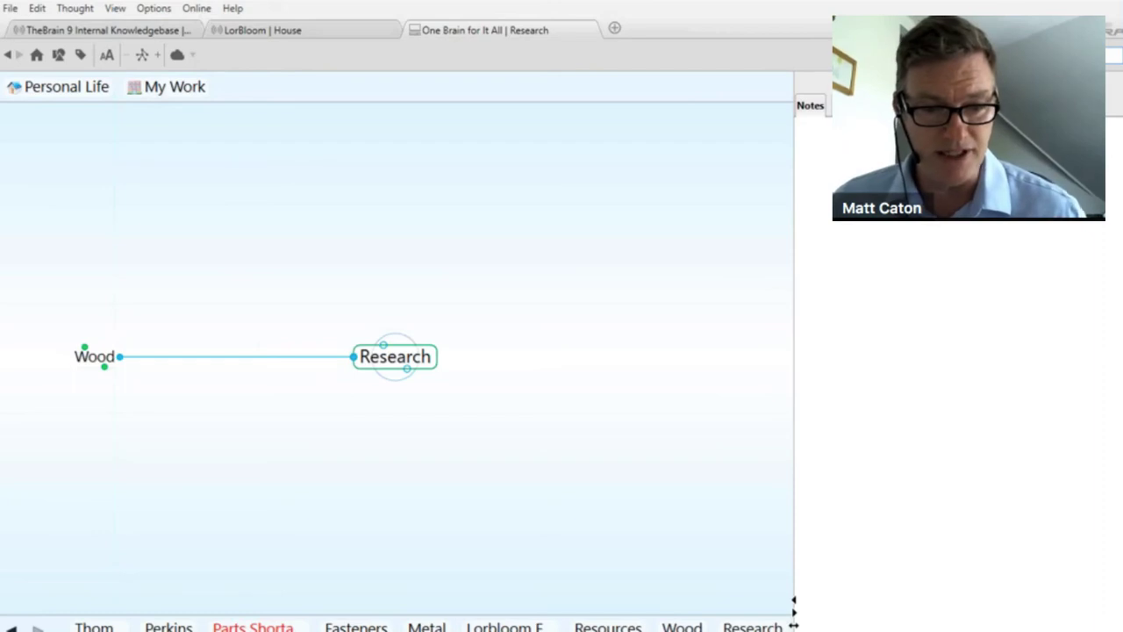
Switch to the Wood Research.xlsx workbook in Excel and select the wood species outline across columns A to E.
mouse_move(392, 631)
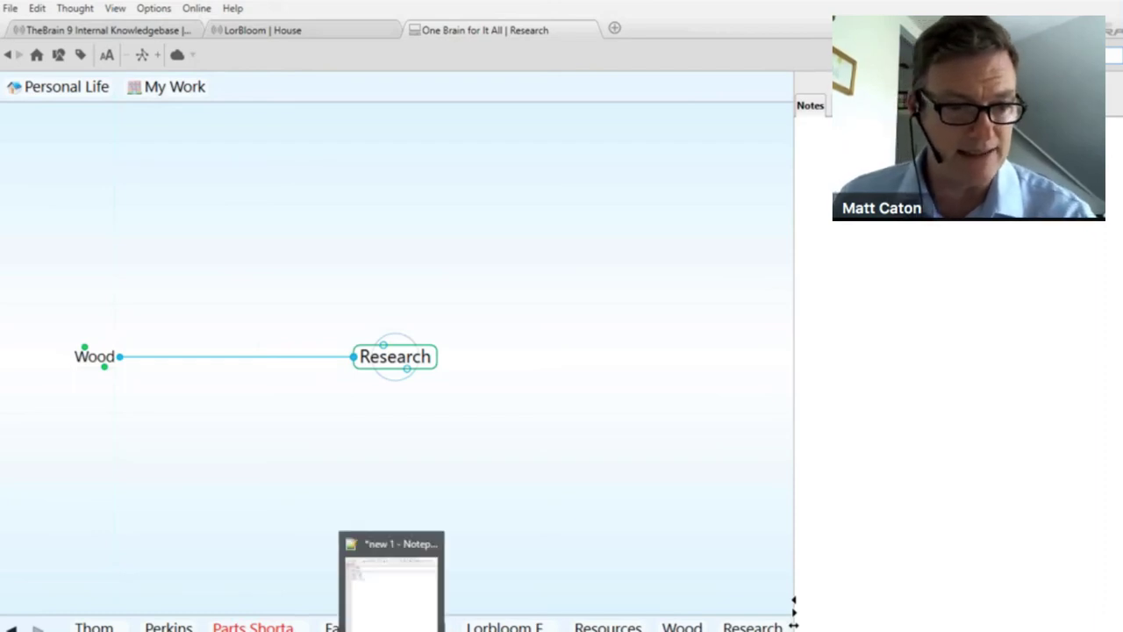
mouse_move(150, 631)
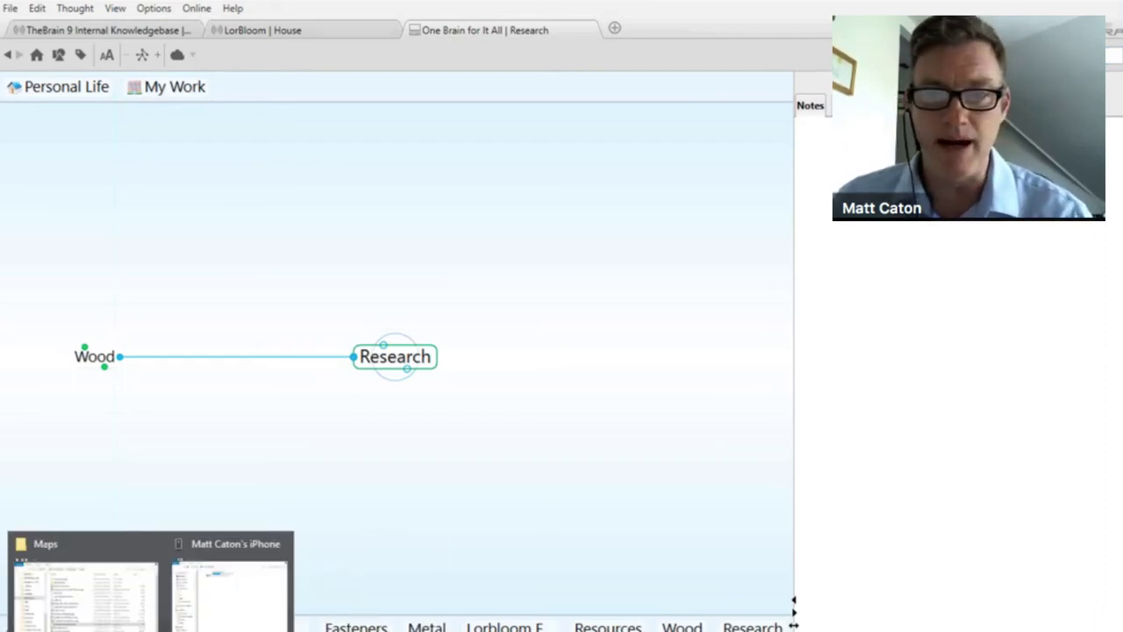
click(98, 541)
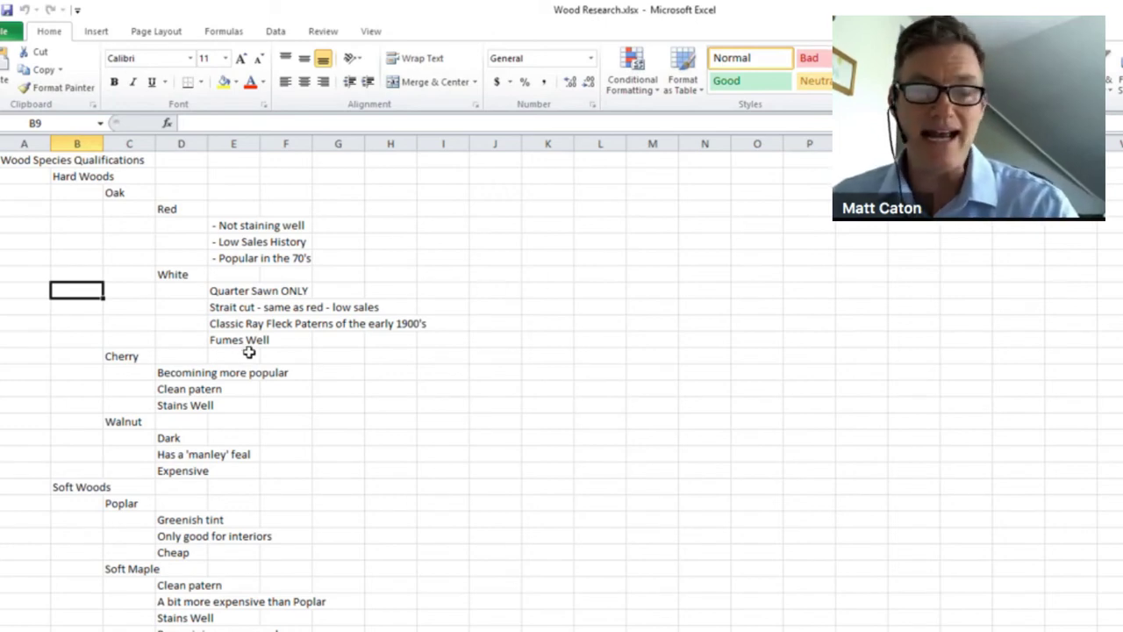
click(38, 161)
drag(233, 625, 17, 160)
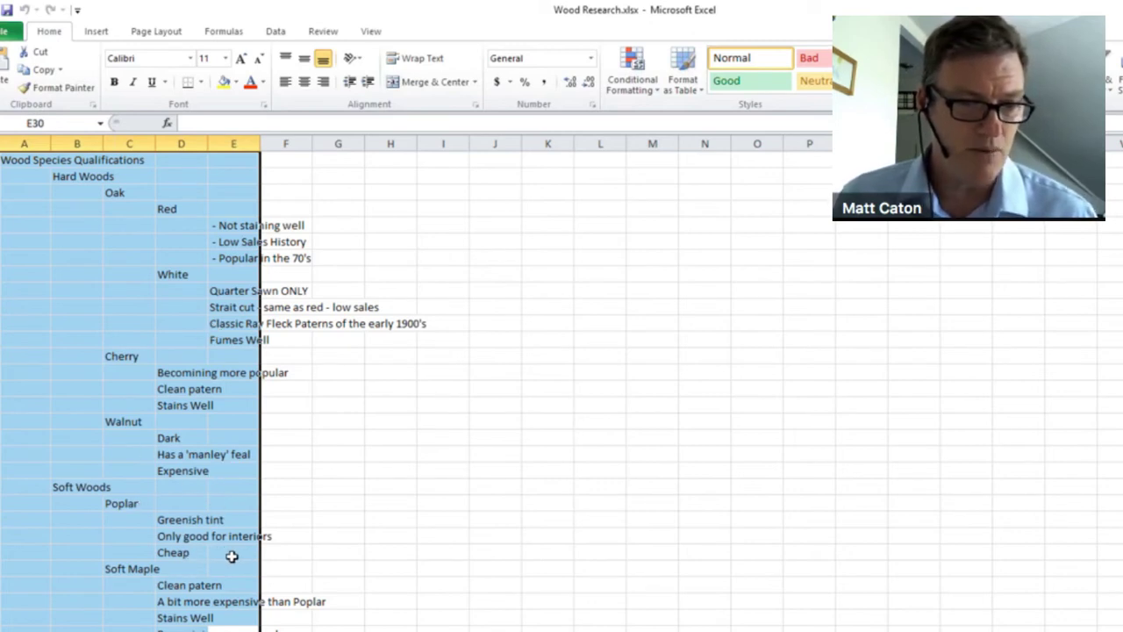
Insert a blank row above Soft Maple in the Soft Woods section.
click(201, 554)
click(2, 569)
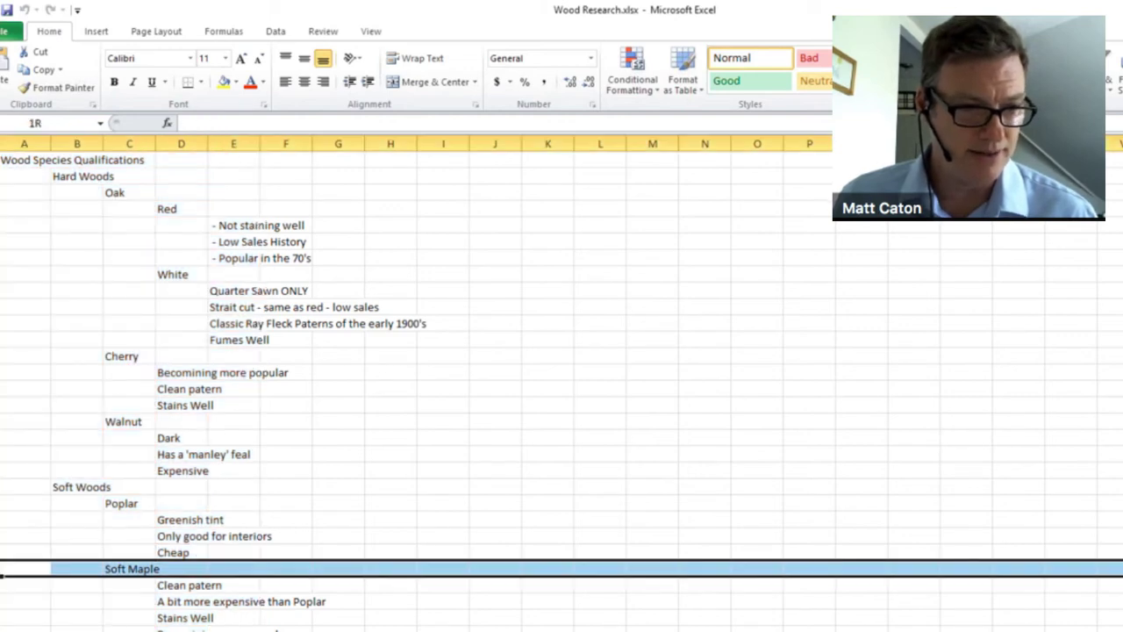
right_click(3, 569)
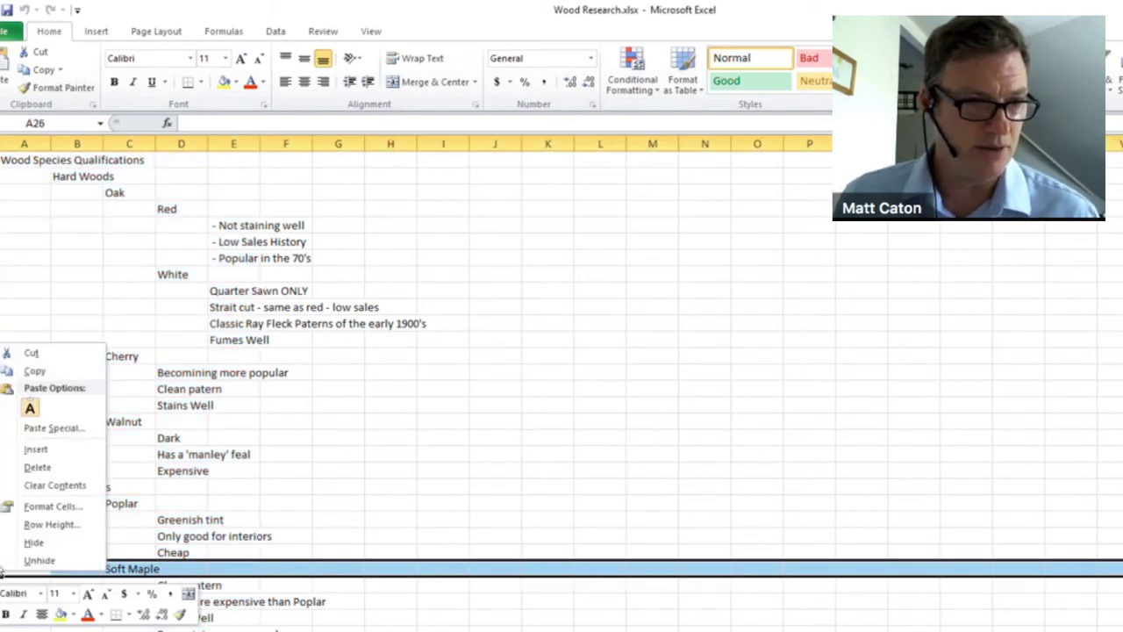
click(36, 449)
click(181, 569)
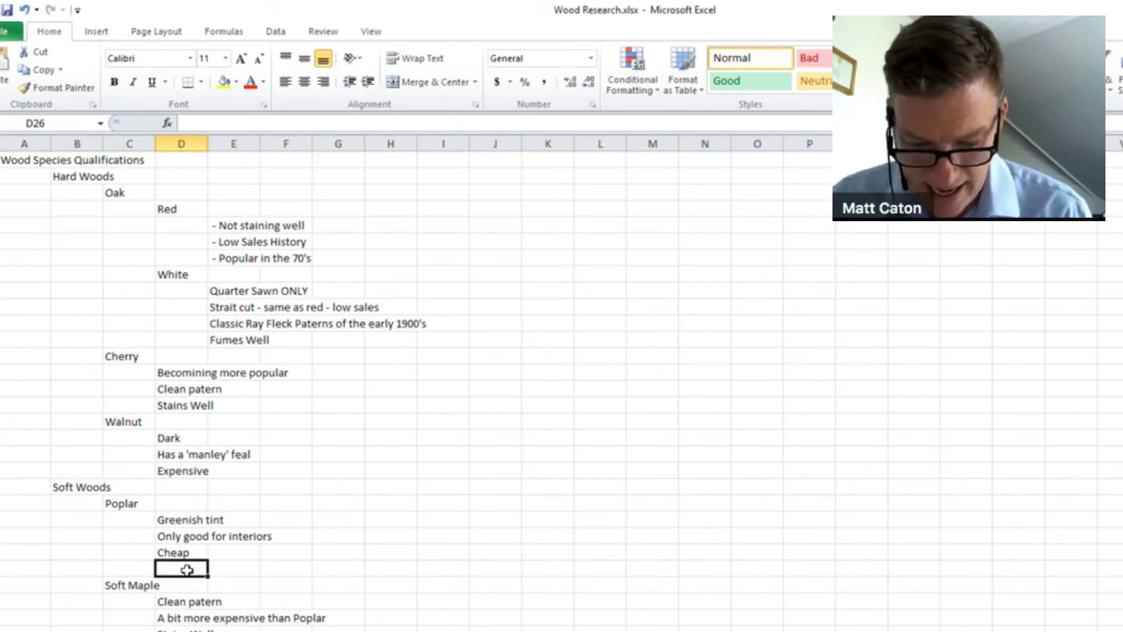
text(+)
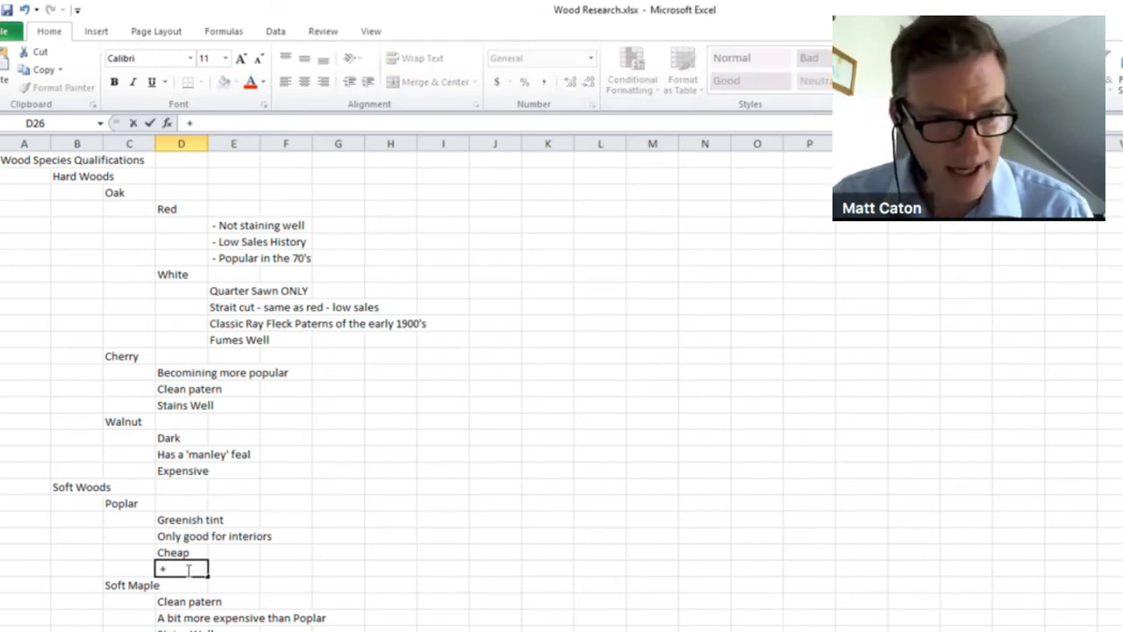
text( ww)
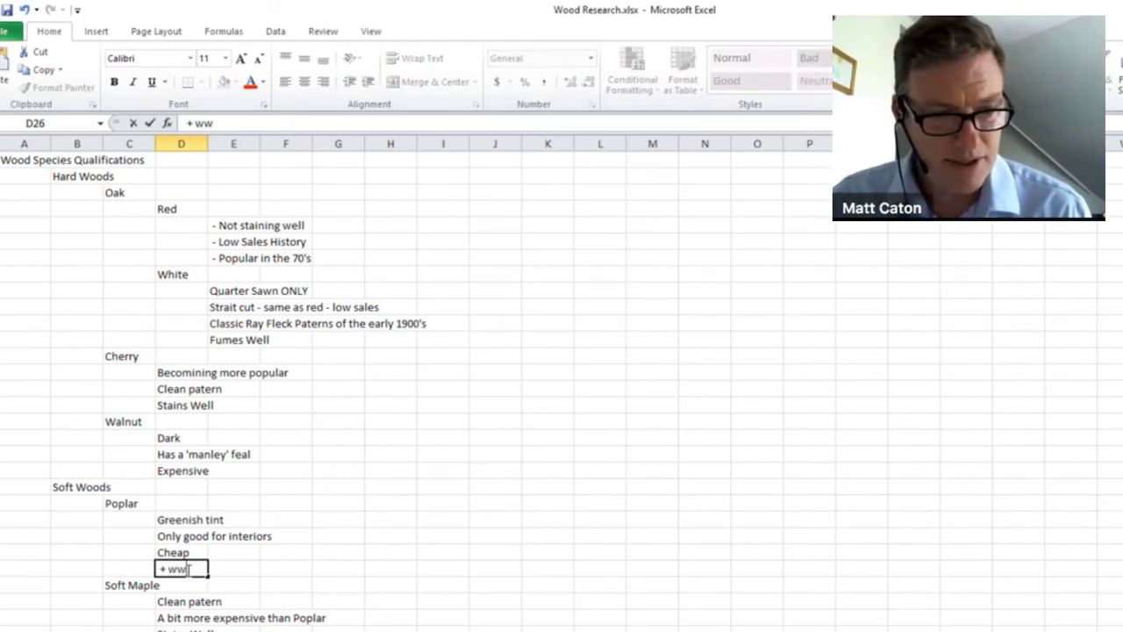
key(BackSpace)
key(BackSpace)
text(http)
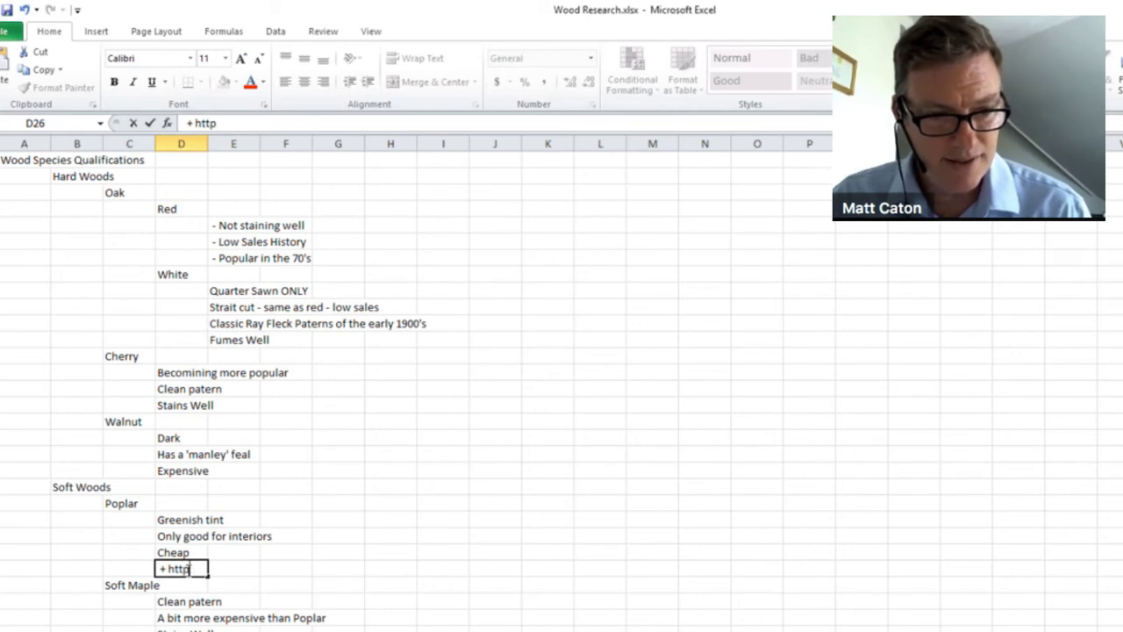
text(://www.)
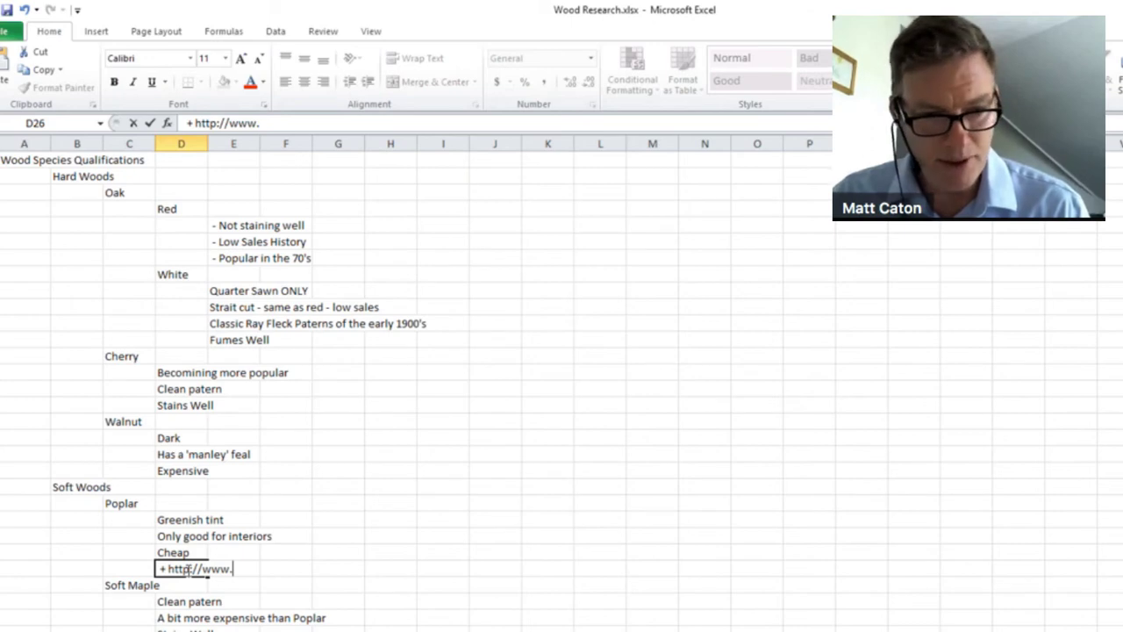
text(purchase)
key(BackSpace)
key(BackSpace)
key(BackSpace)
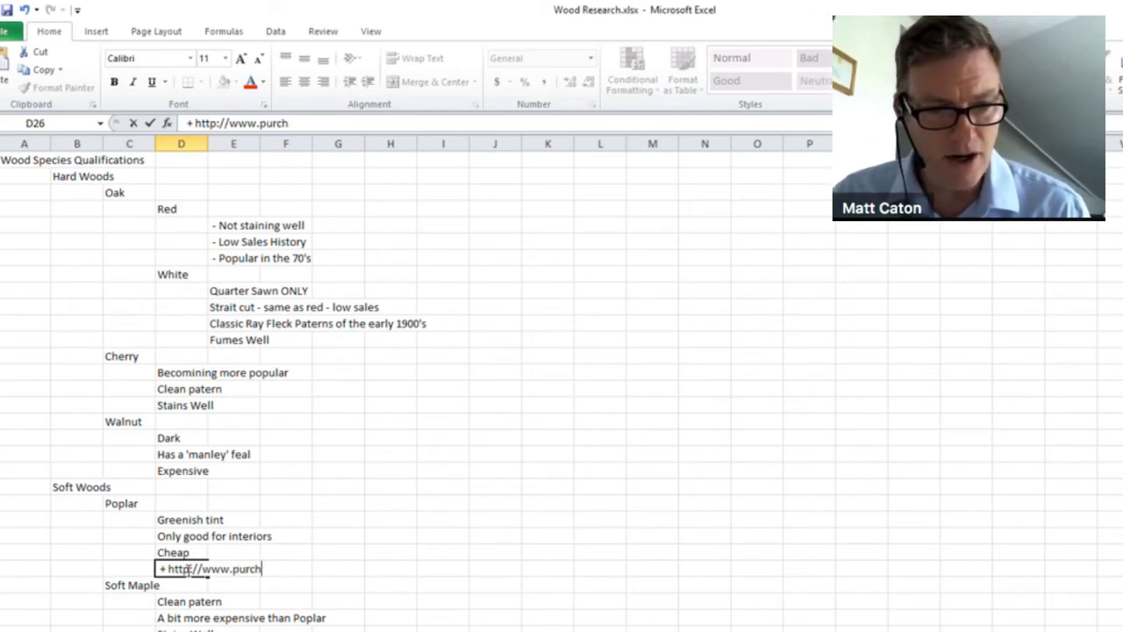
key(BackSpace)
key(BackSpace)
key(BackSpace)
key(BackSpace)
key(BackSpace)
text(rockl)
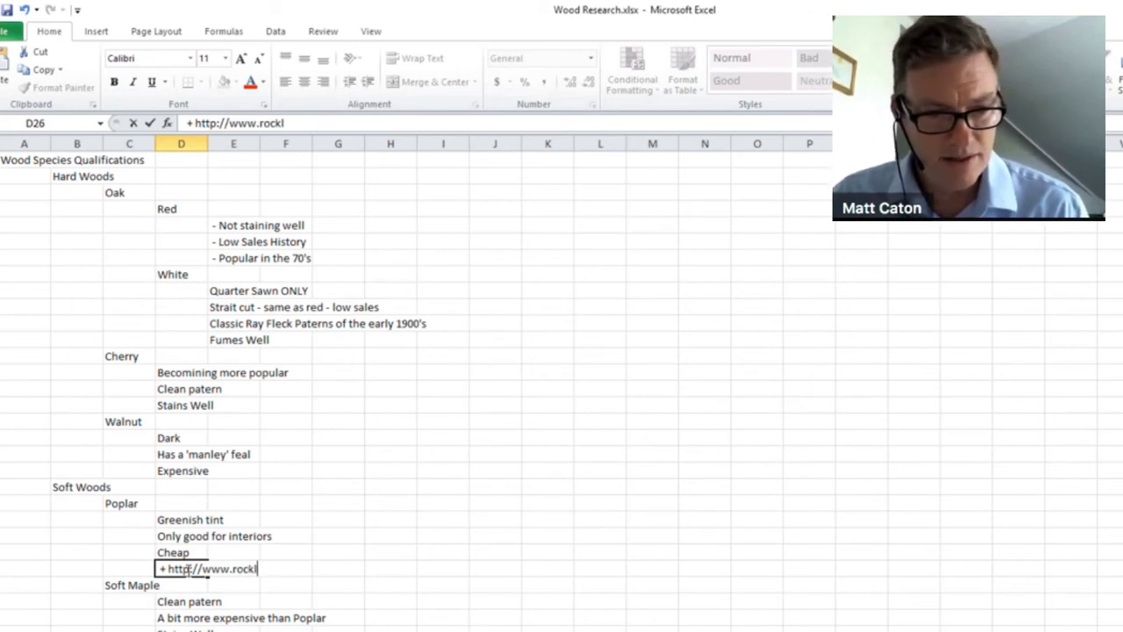
text(er.com)
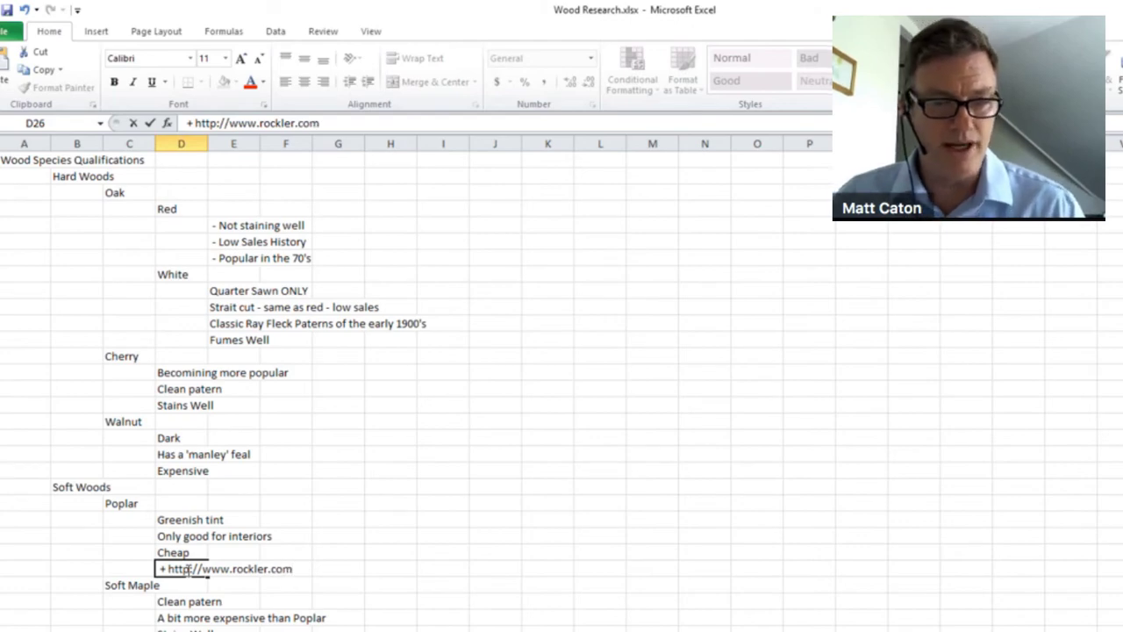
click(367, 526)
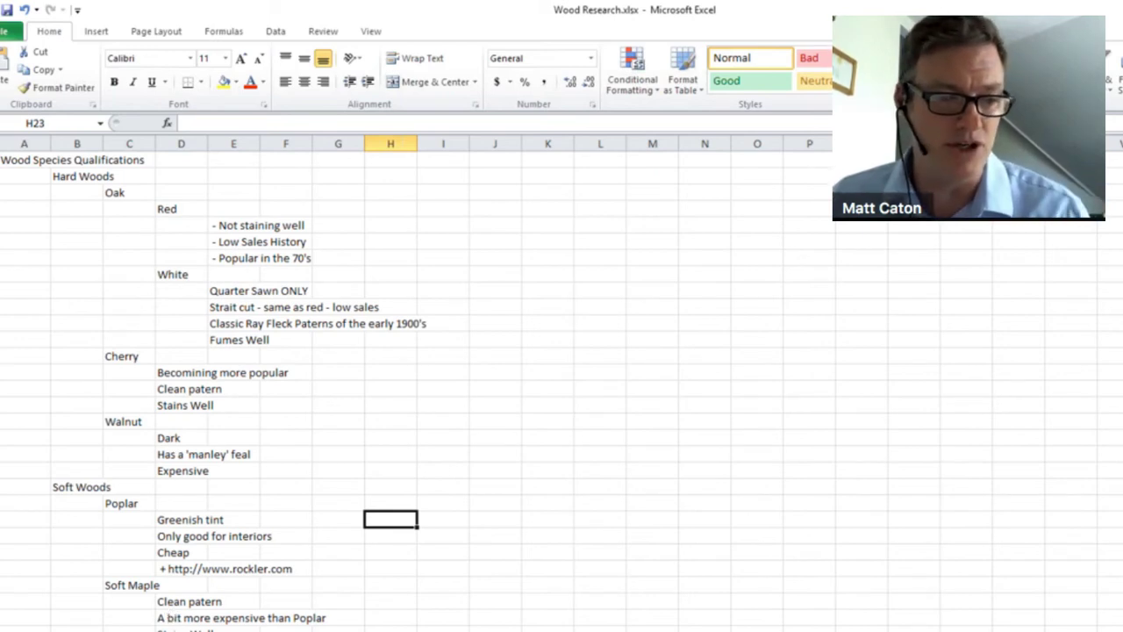
Copy the wood species outline from columns A to D and paste it in TheBrain as thoughts under Research.
drag(180, 630, 8, 162)
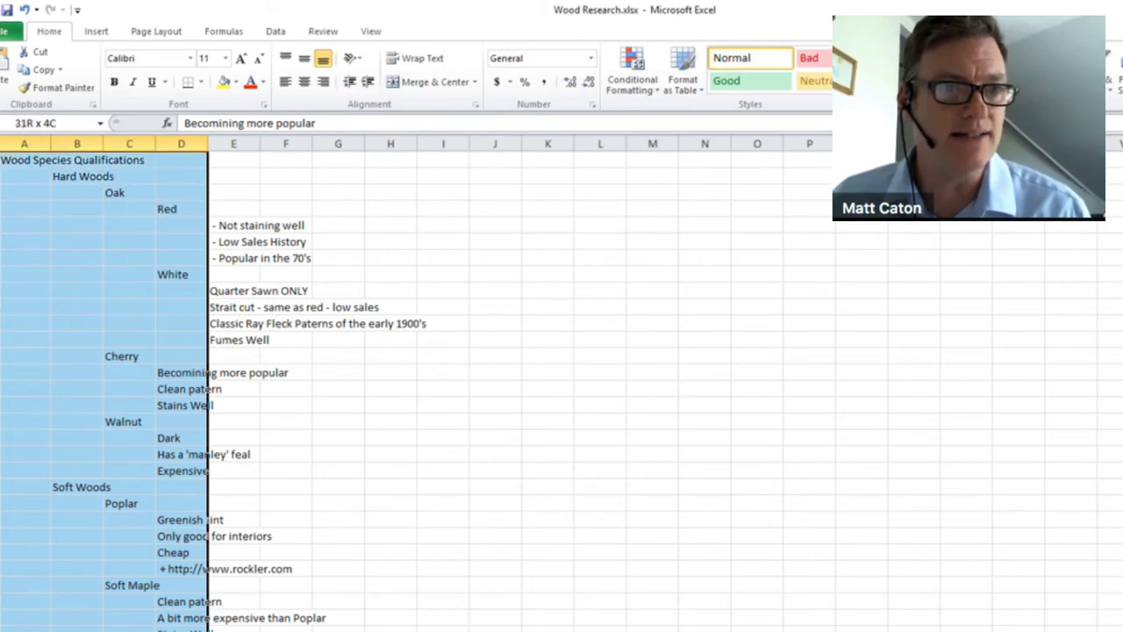
right_click(77, 228)
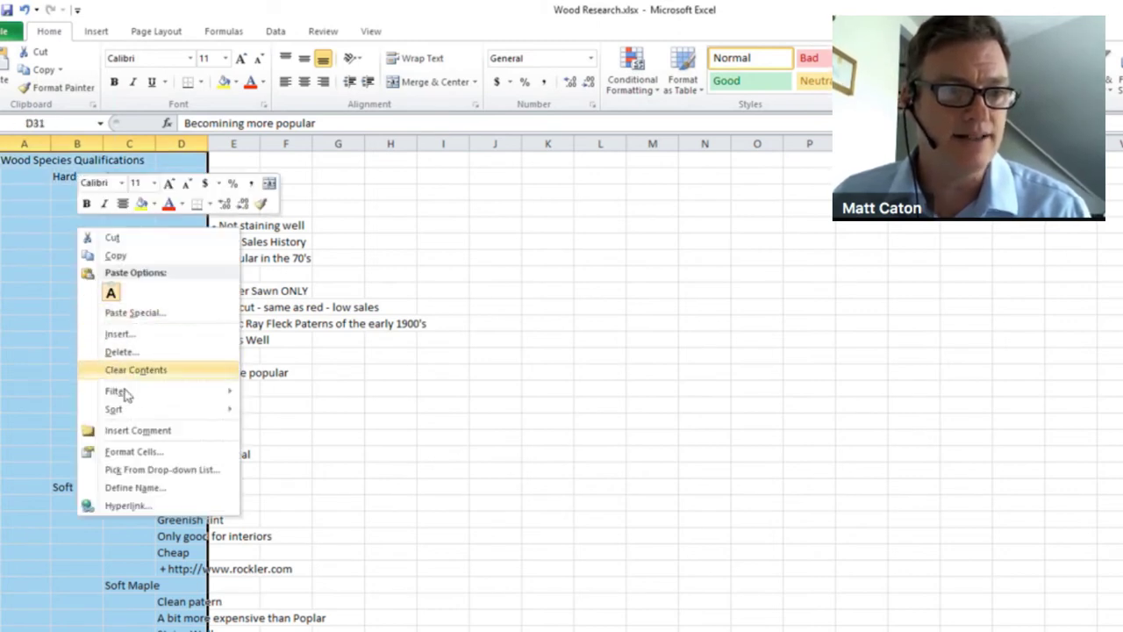
click(123, 255)
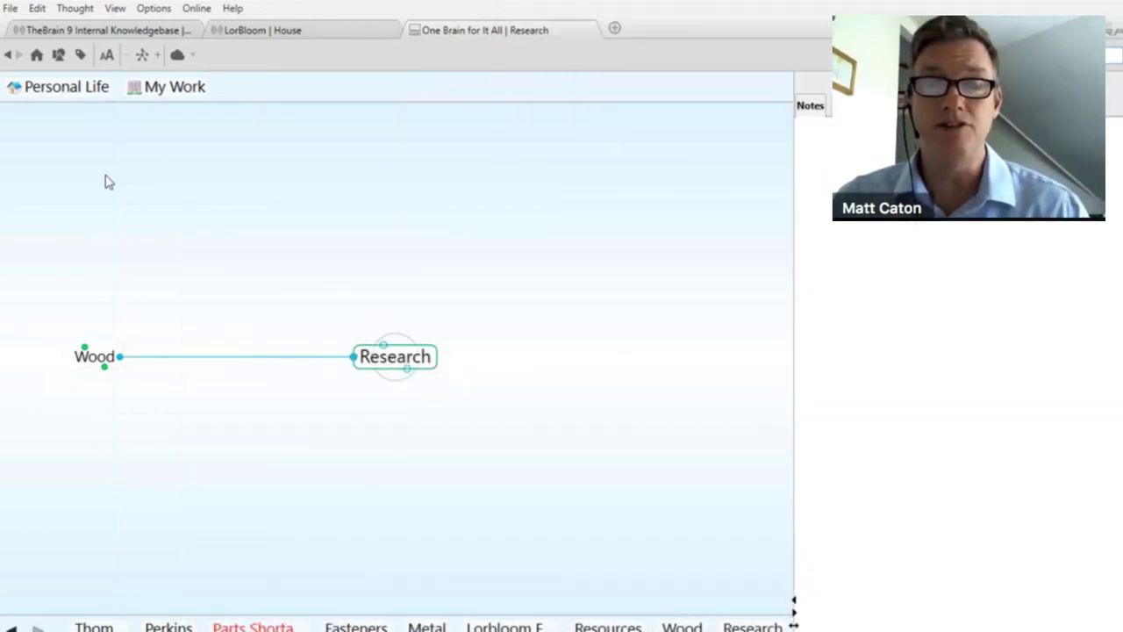
right_click(317, 455)
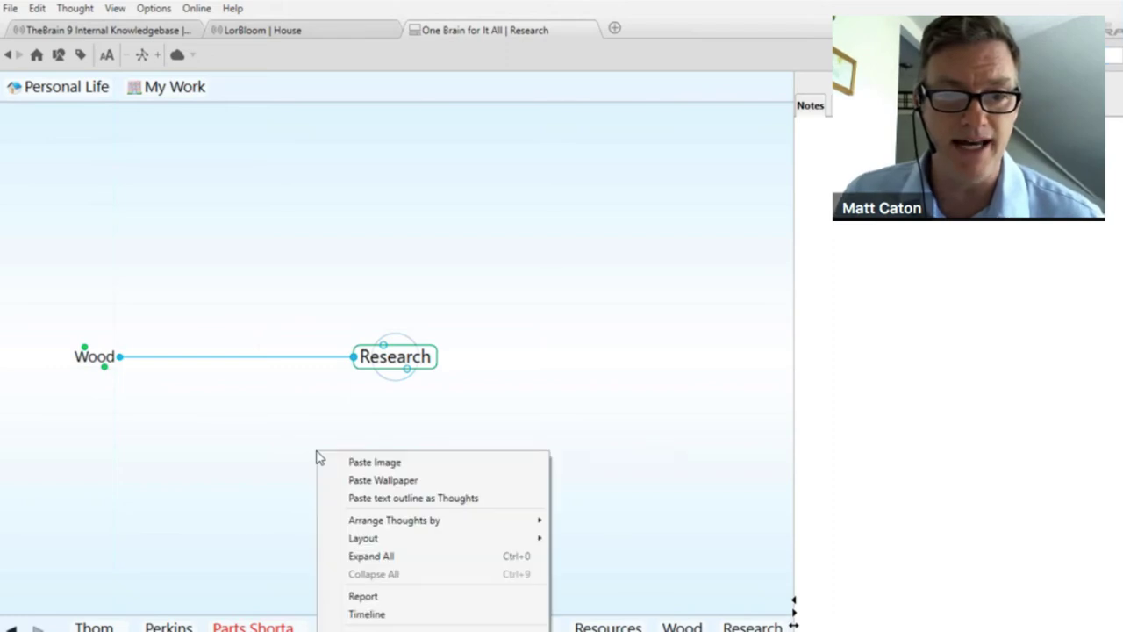
click(417, 498)
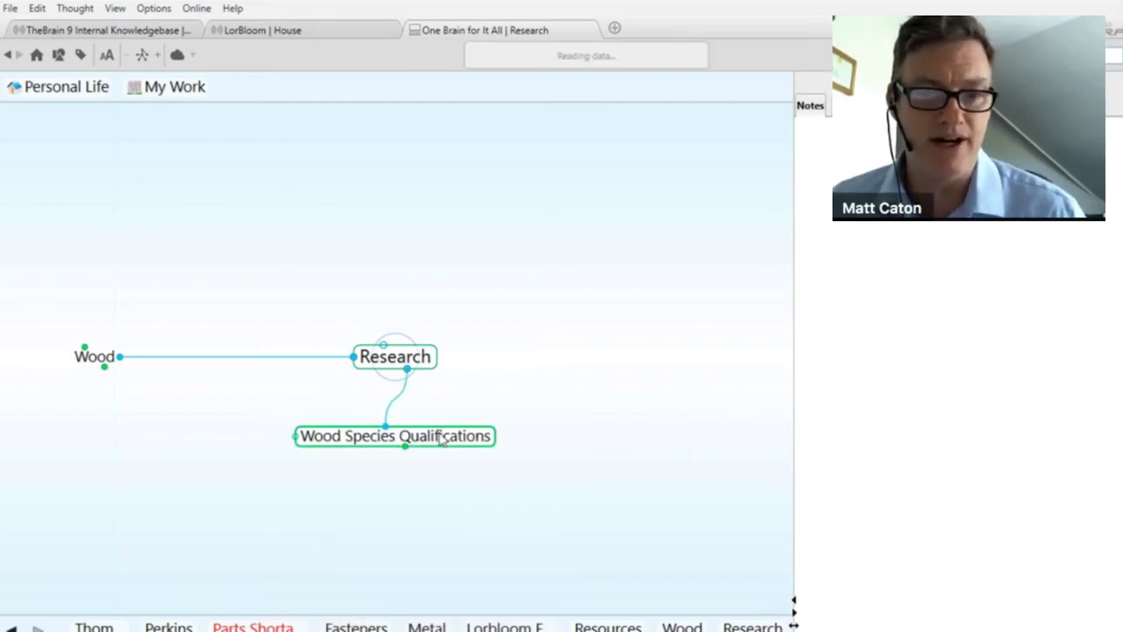
Follow the pasted outline from Wood Species Qualifications through Soft Woods and Poplar to the Cheap thought and its web link.
click(450, 445)
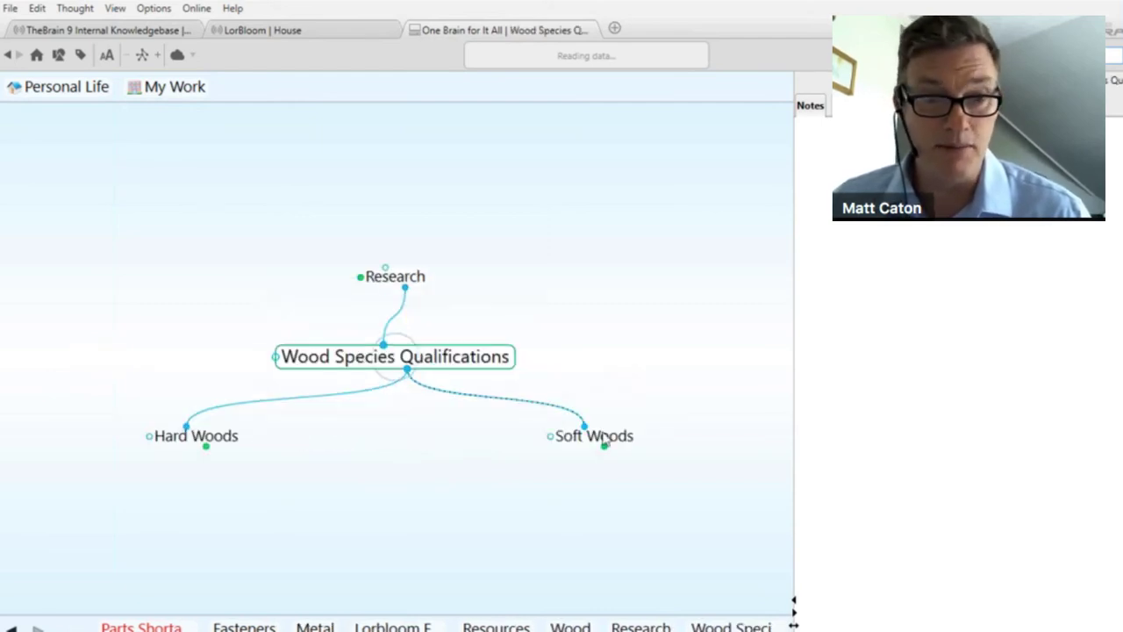
click(604, 438)
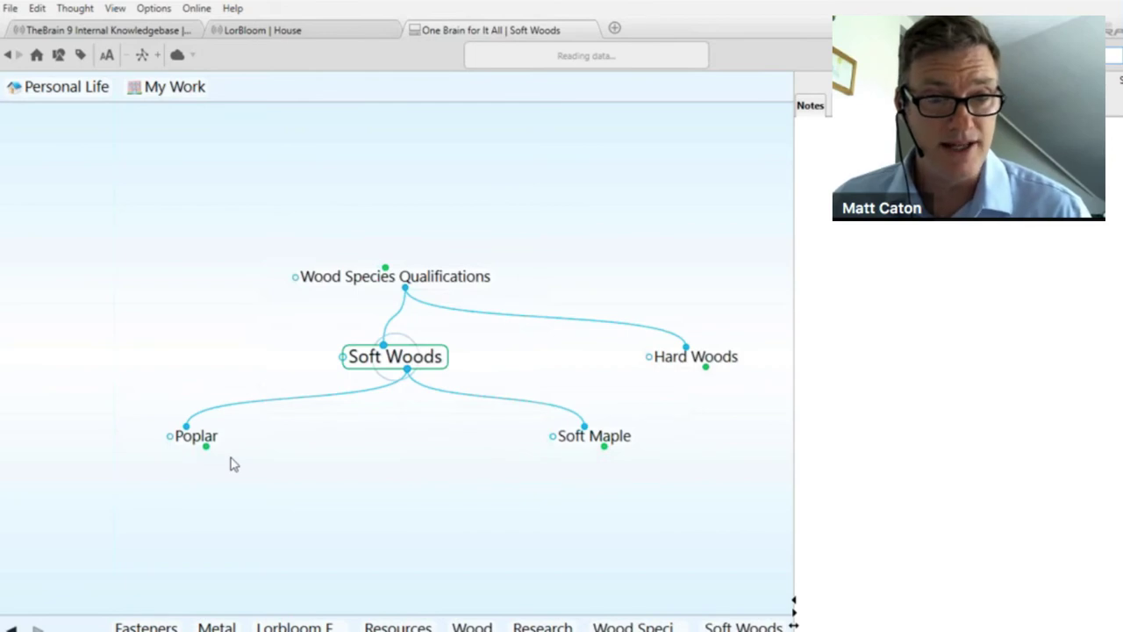
click(209, 438)
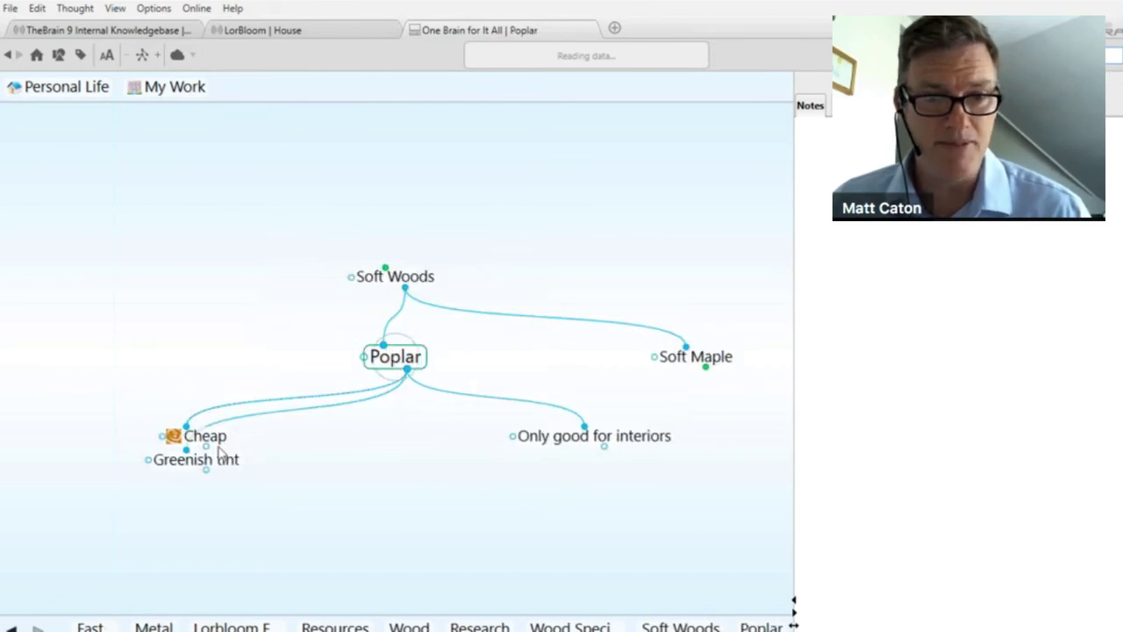
click(216, 442)
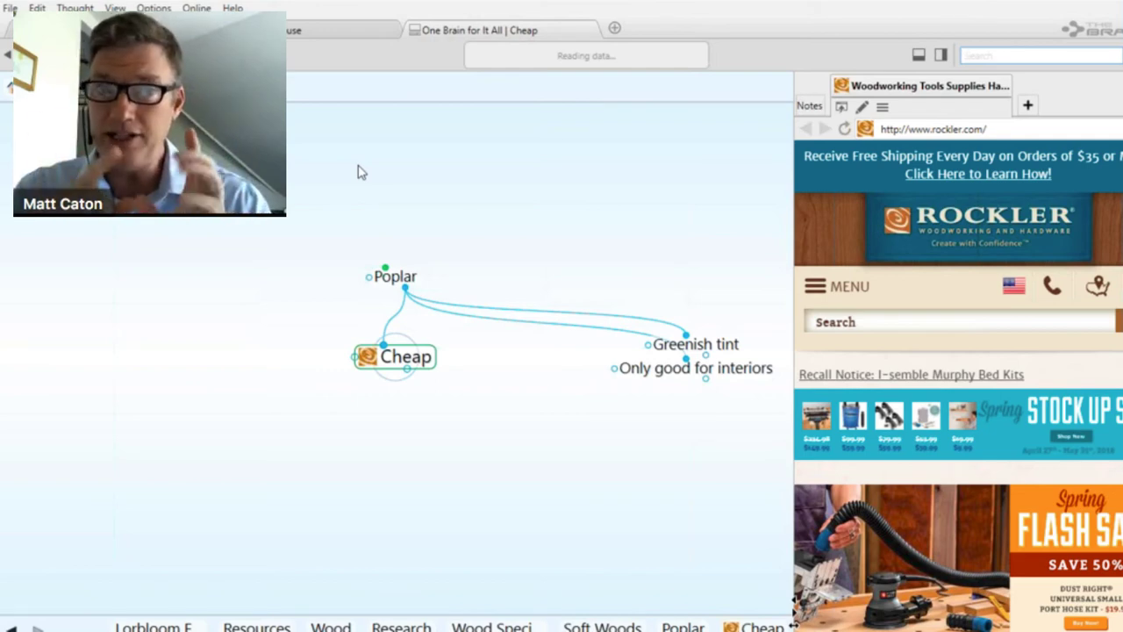
Review the Text Outline import rules for web links, labels and notes, then close the import dialog without importing.
click(11, 8)
click(12, 9)
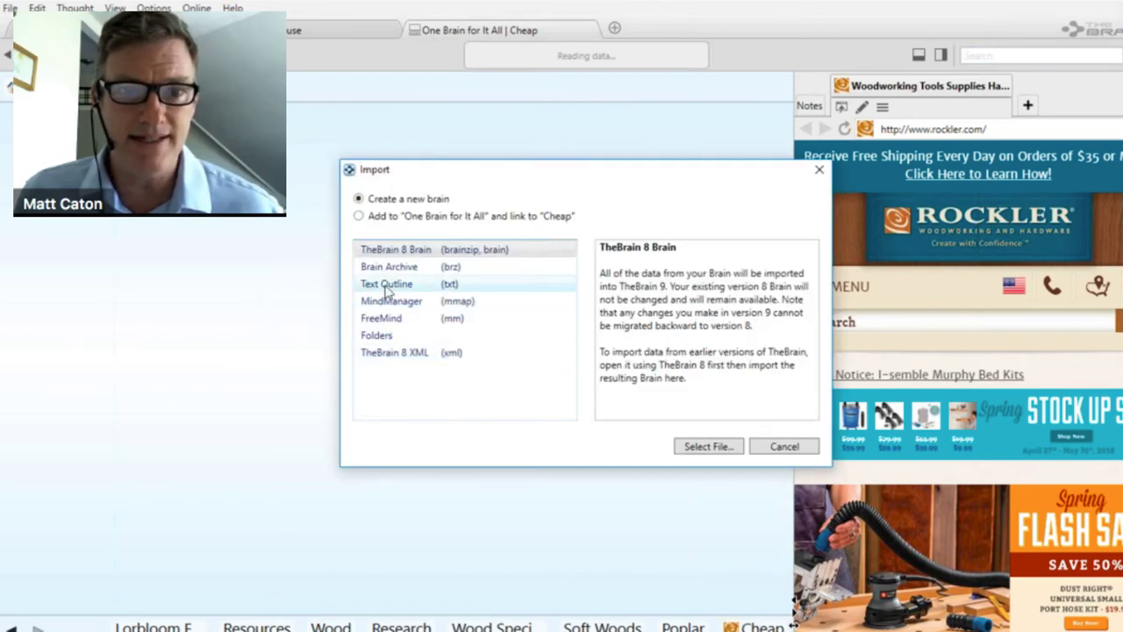
click(391, 283)
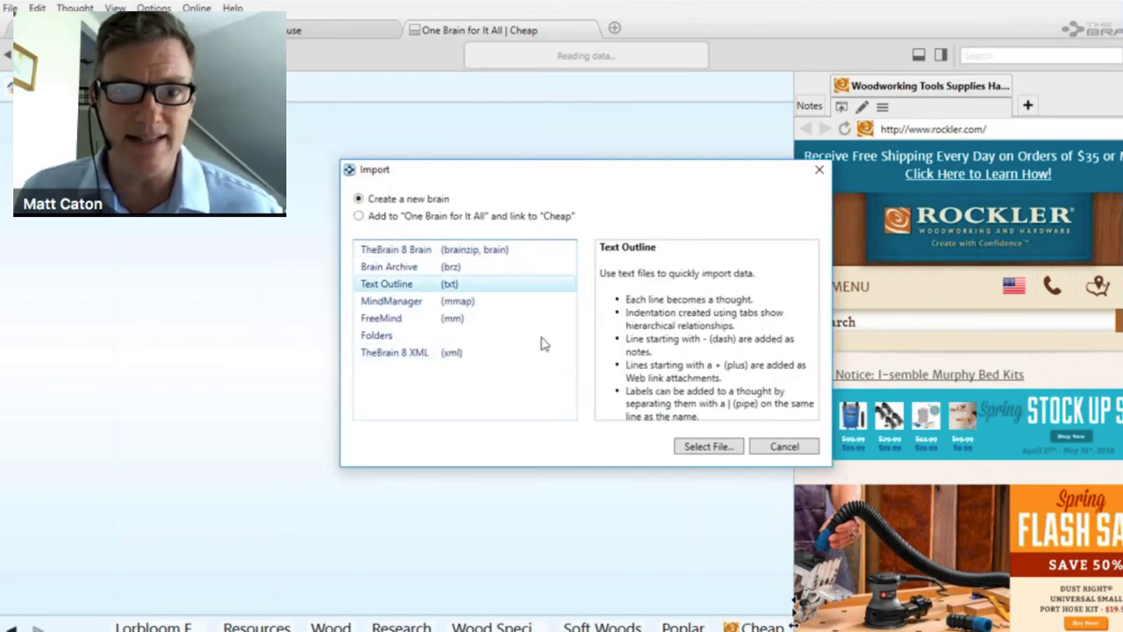
triple_click(634, 364)
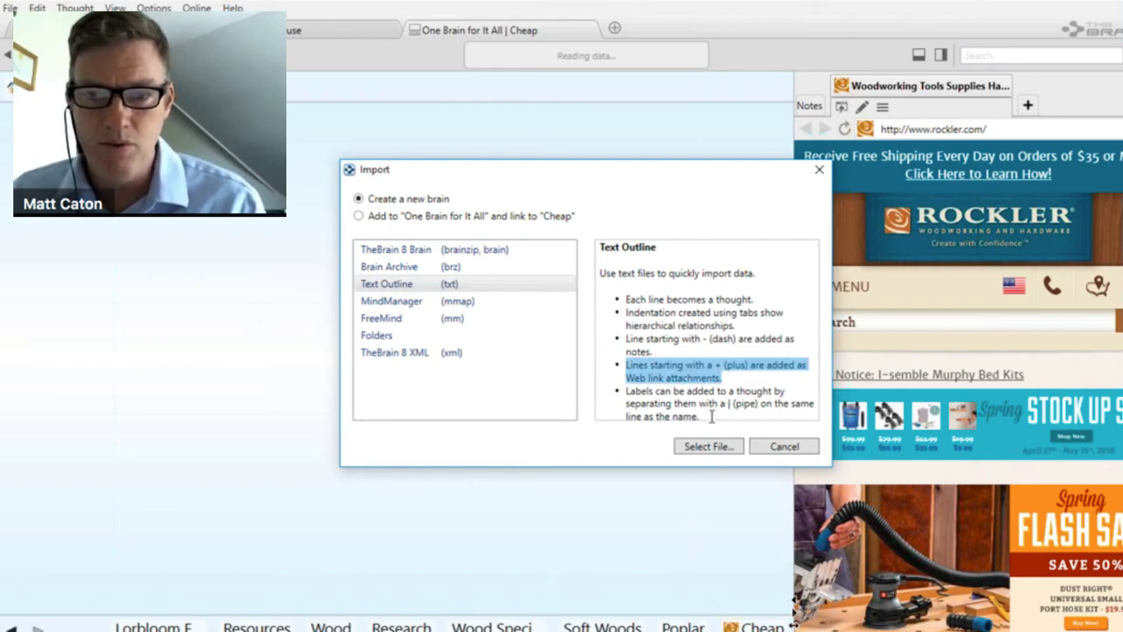
drag(712, 416, 625, 387)
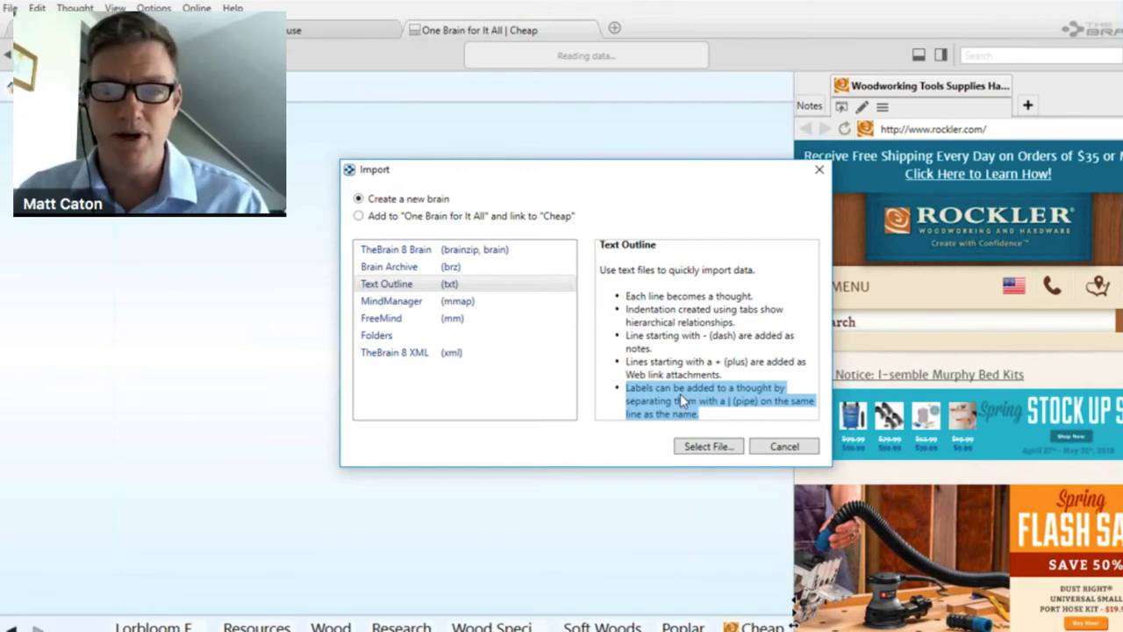
click(688, 335)
drag(682, 335, 757, 351)
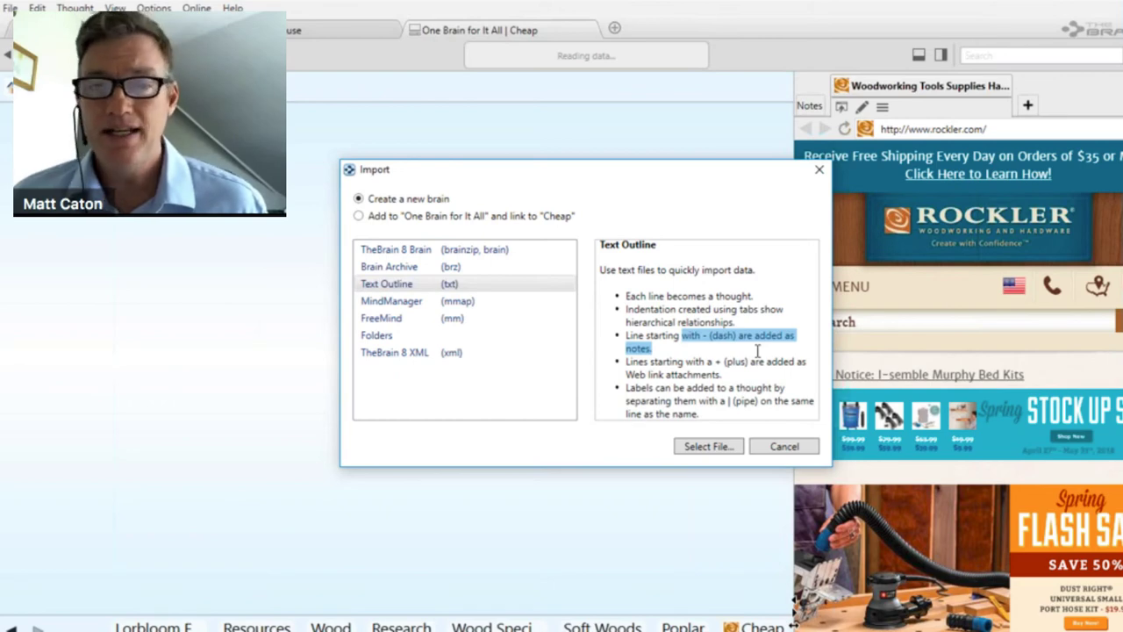
click(817, 175)
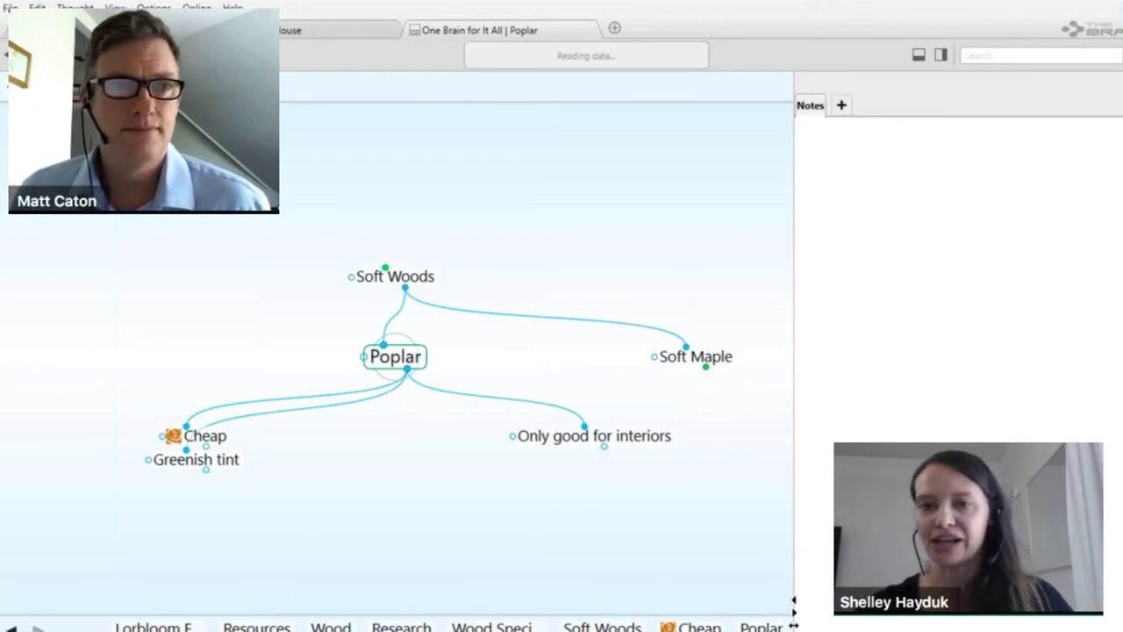
Navigate from Poplar back up through Soft Woods, Wood Species Qualifications and Research to the Wood thought.
key(ctrl+f)
click(399, 277)
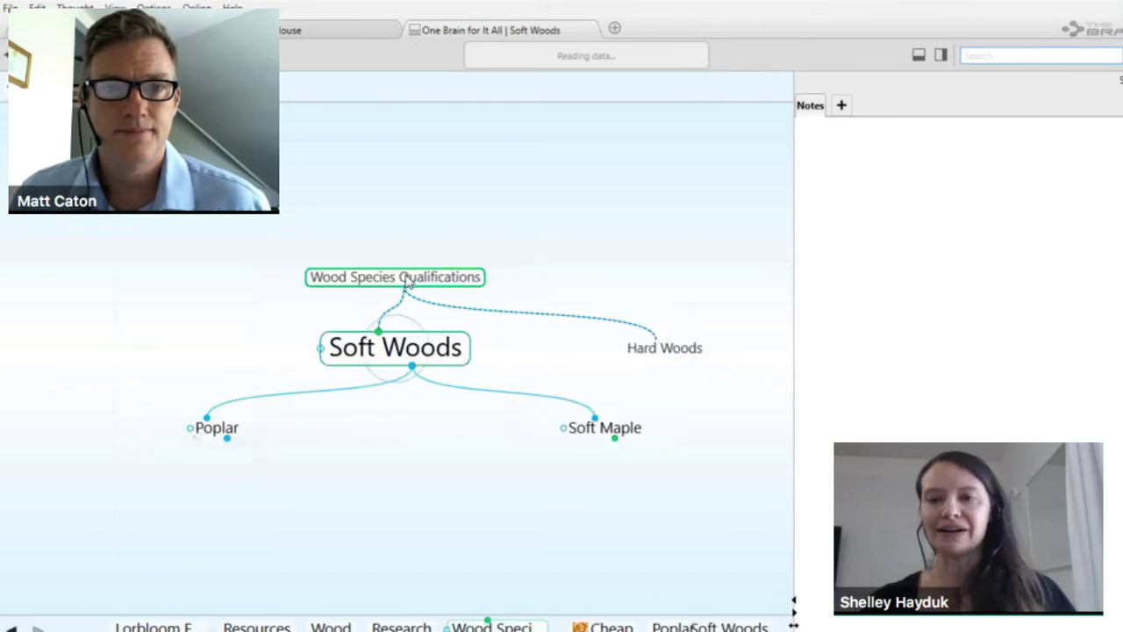
click(408, 279)
click(406, 279)
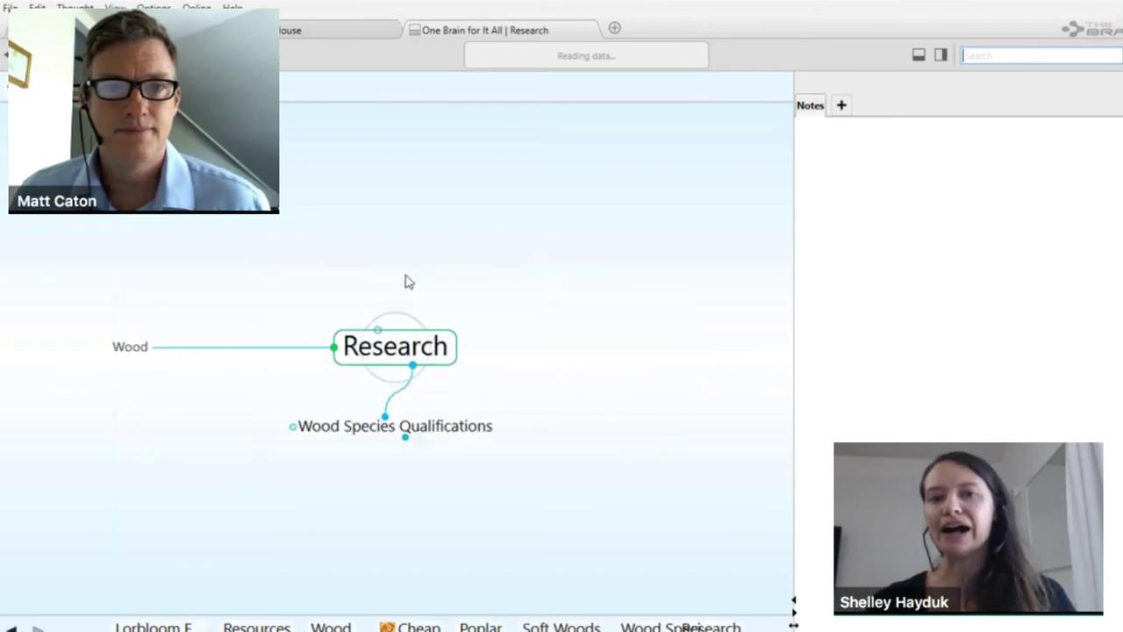
click(97, 357)
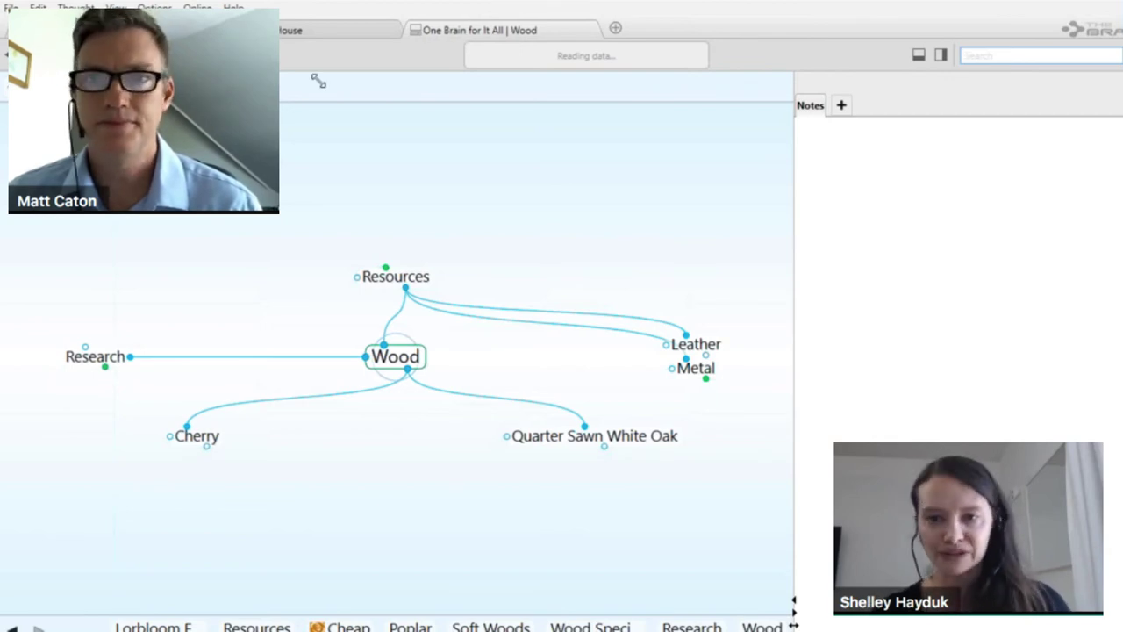
Shrink and reposition TheBrain's window beside the Maps folder, and close FreeMind, saving Lorbloom Furniture.mm.
drag(318, 81, 322, 82)
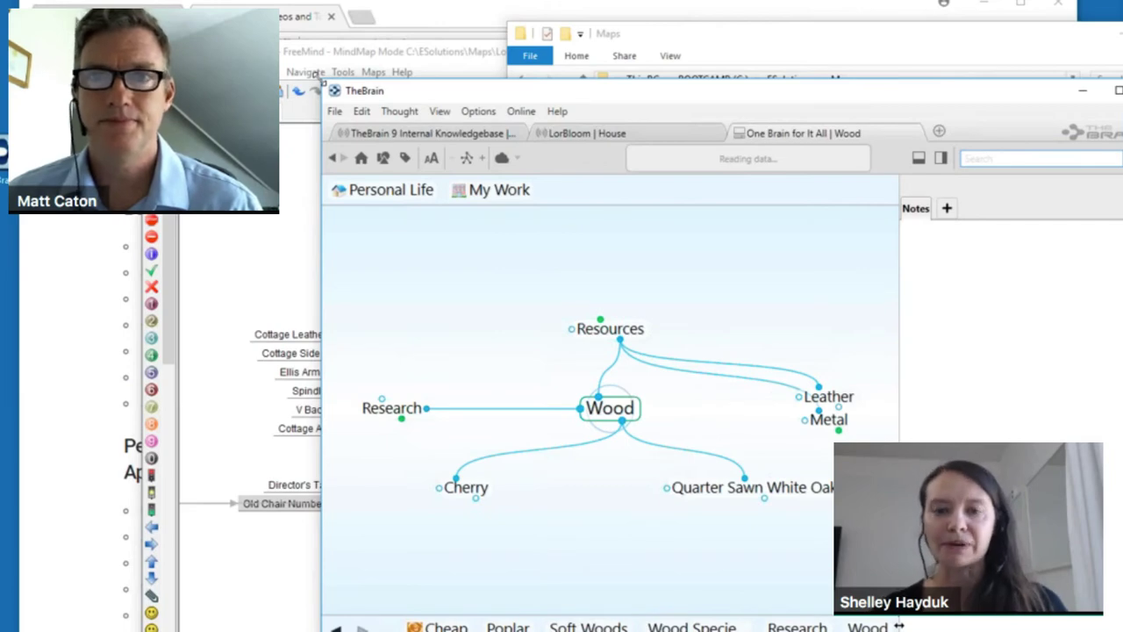
click(316, 77)
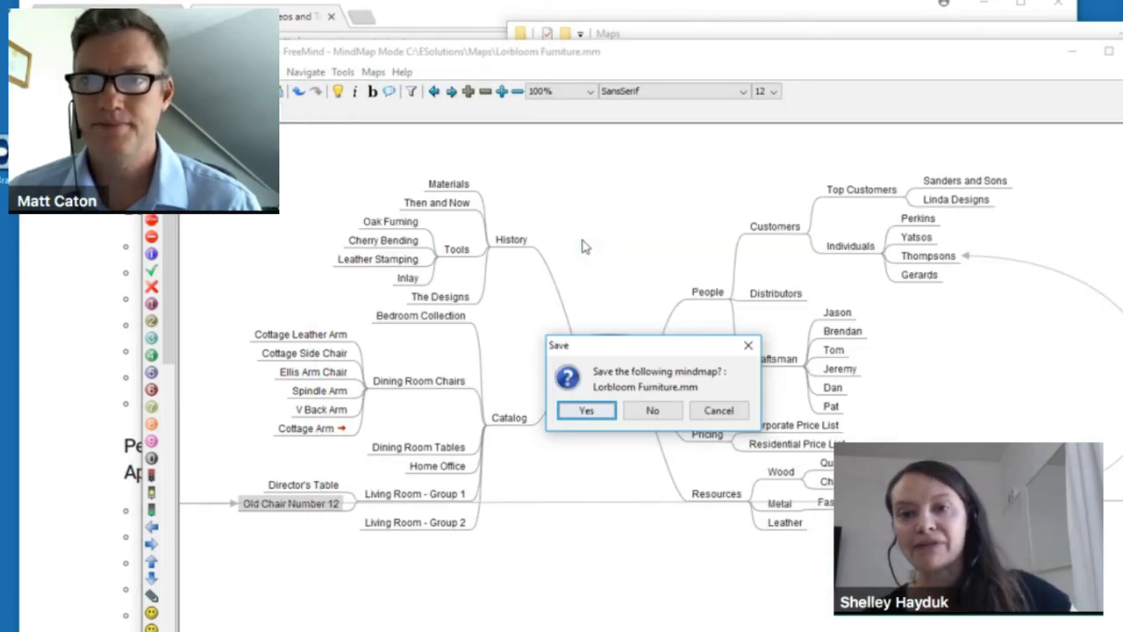
key(Return)
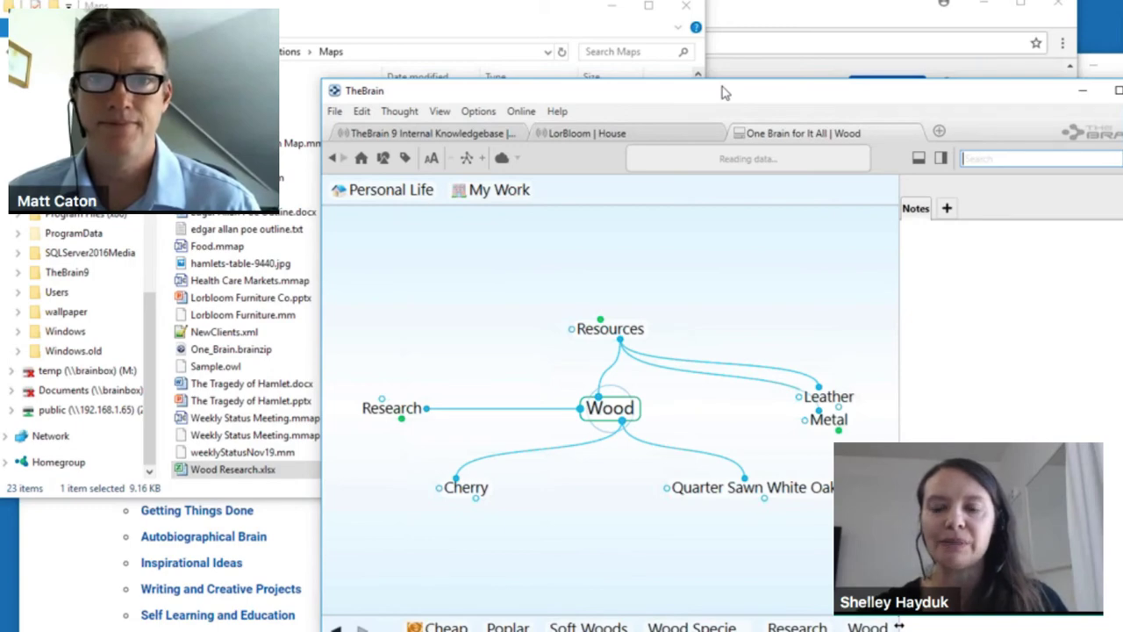
drag(724, 92, 780, 49)
Examine the keyboard, look-and-feel and UI preferences, including the options for handling dropped files, and close the preferences unchanged.
click(528, 78)
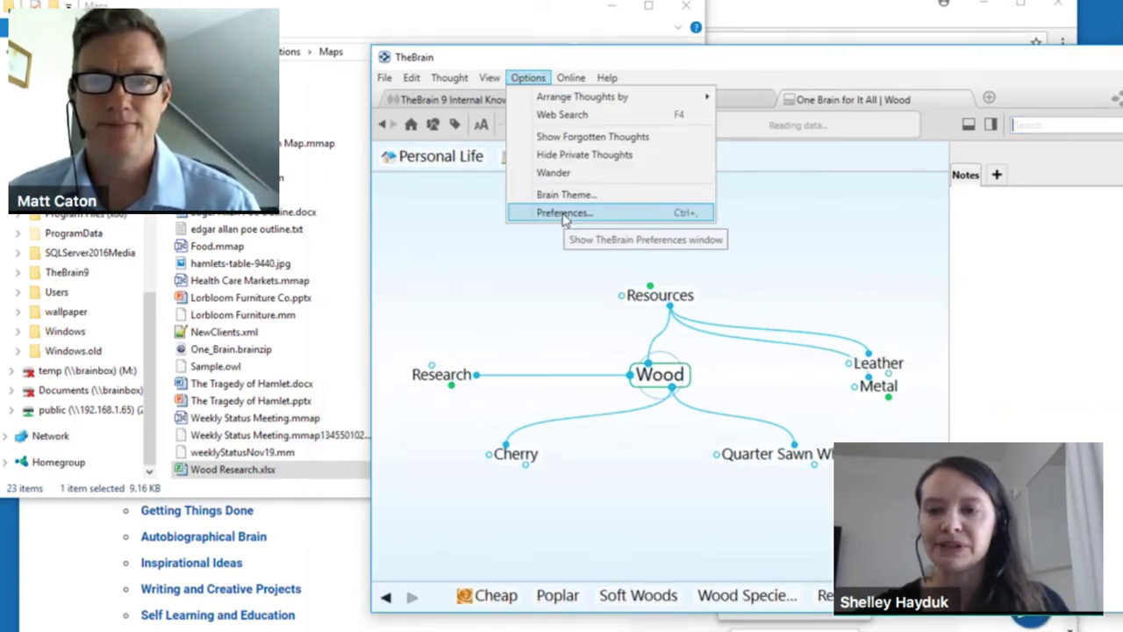
click(564, 213)
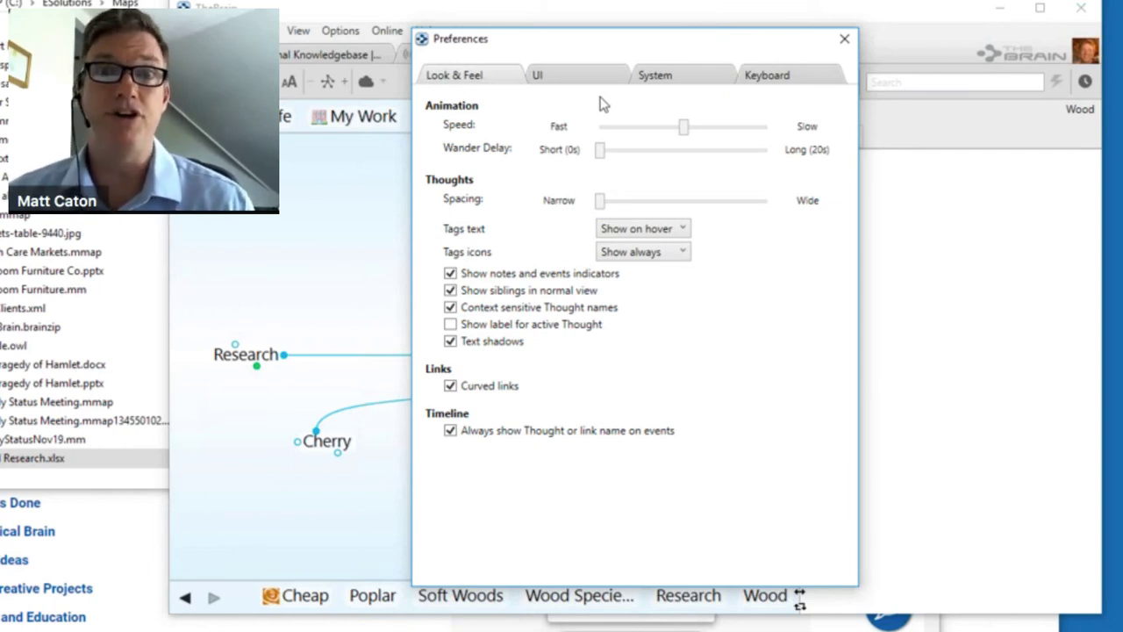
click(790, 77)
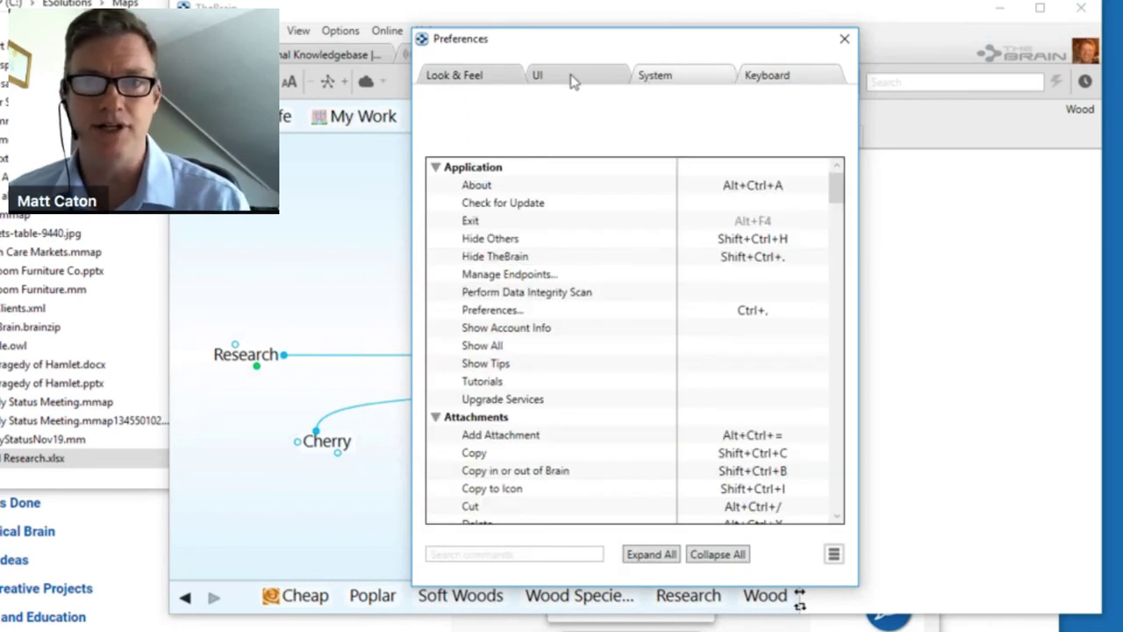
click(577, 81)
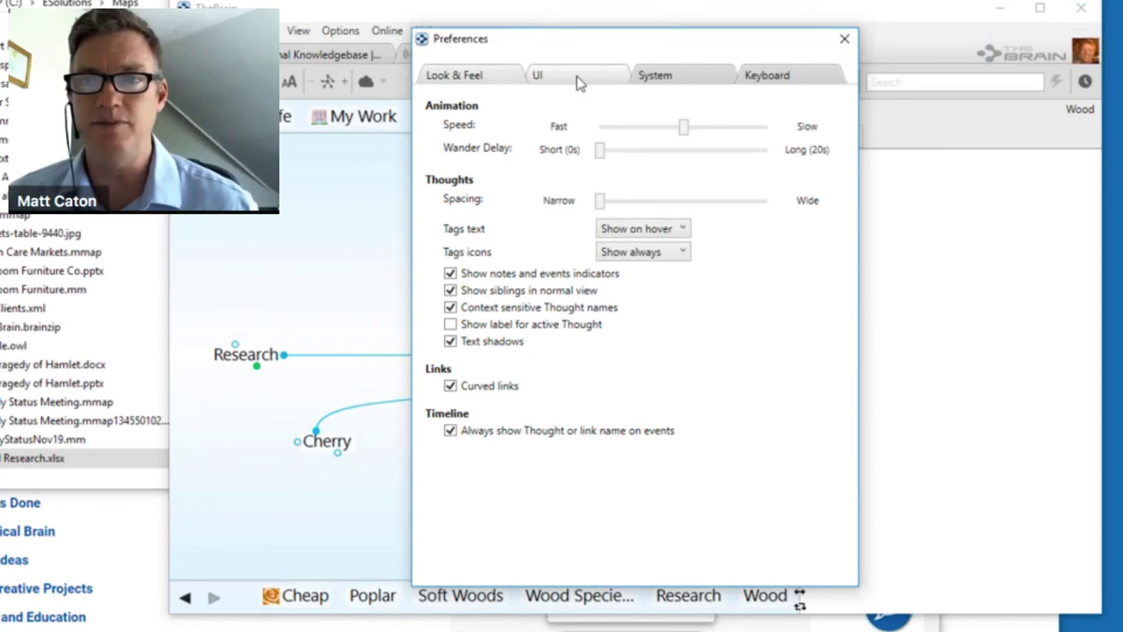
click(539, 76)
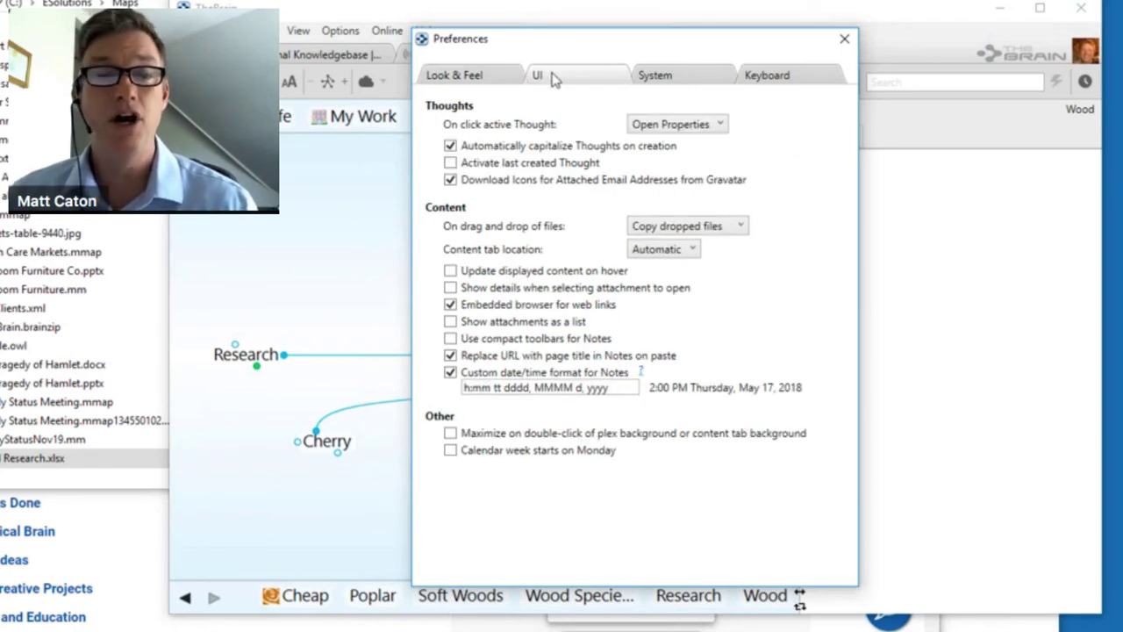
click(741, 227)
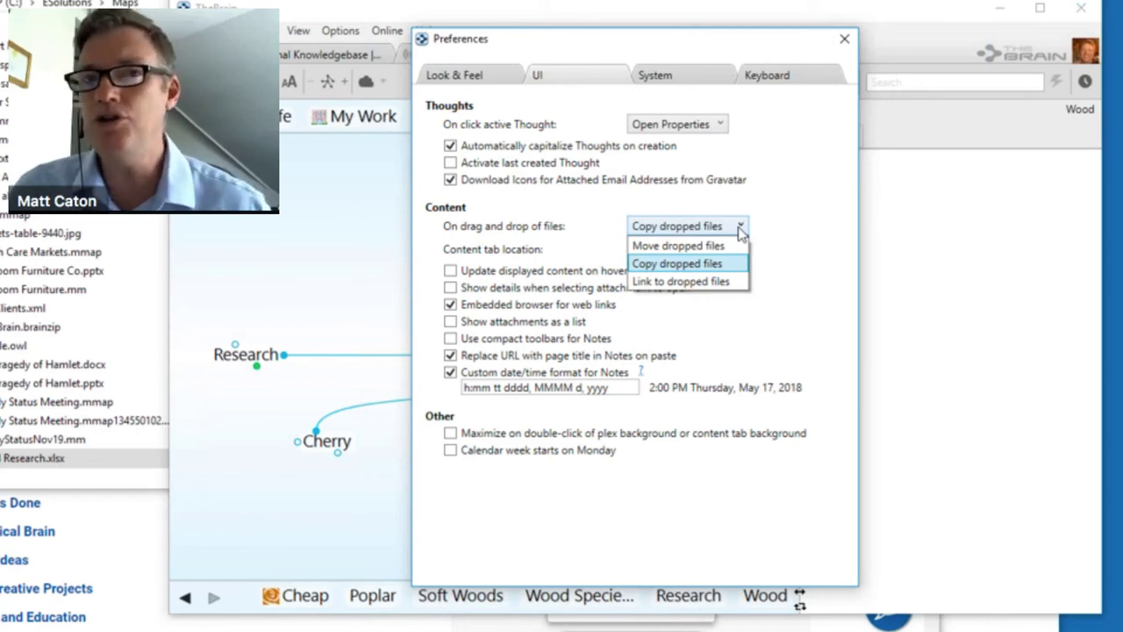
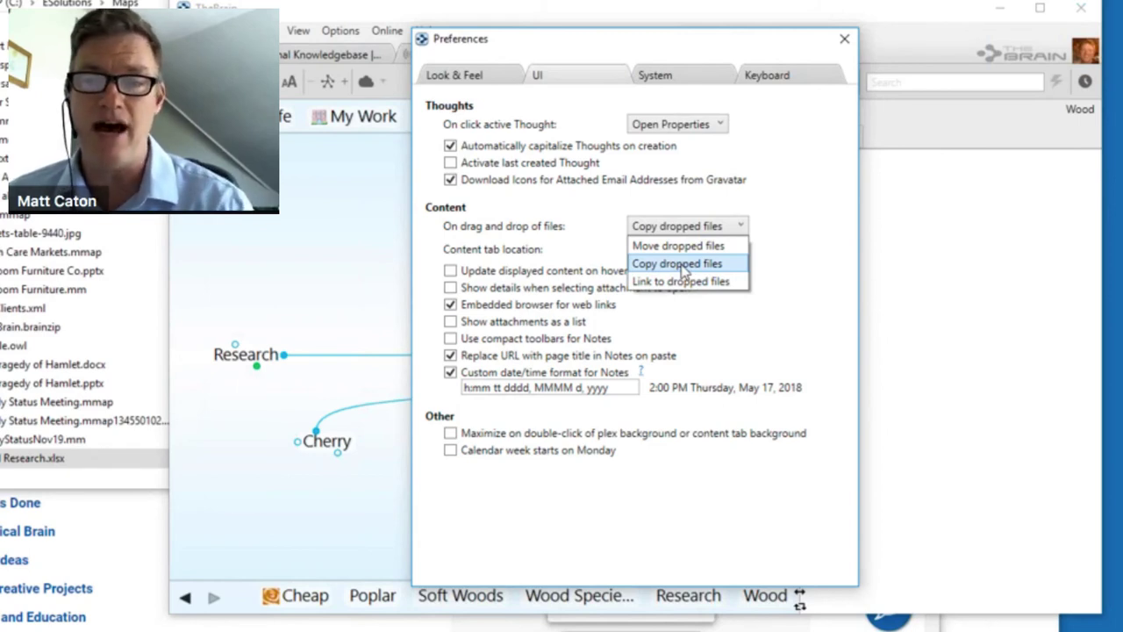
click(794, 274)
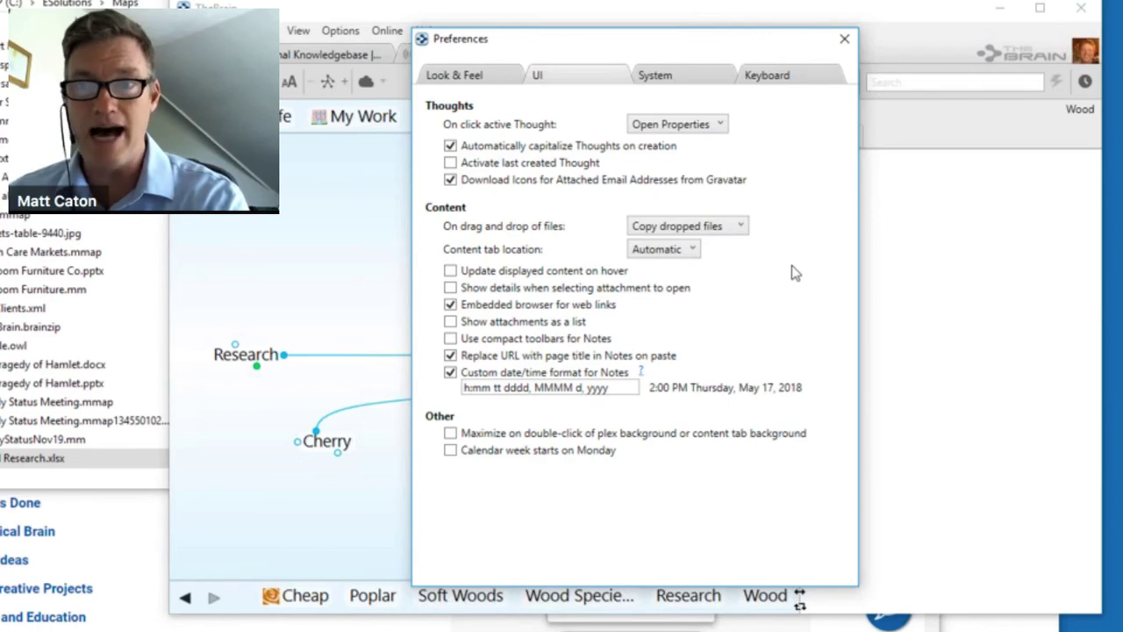
click(842, 42)
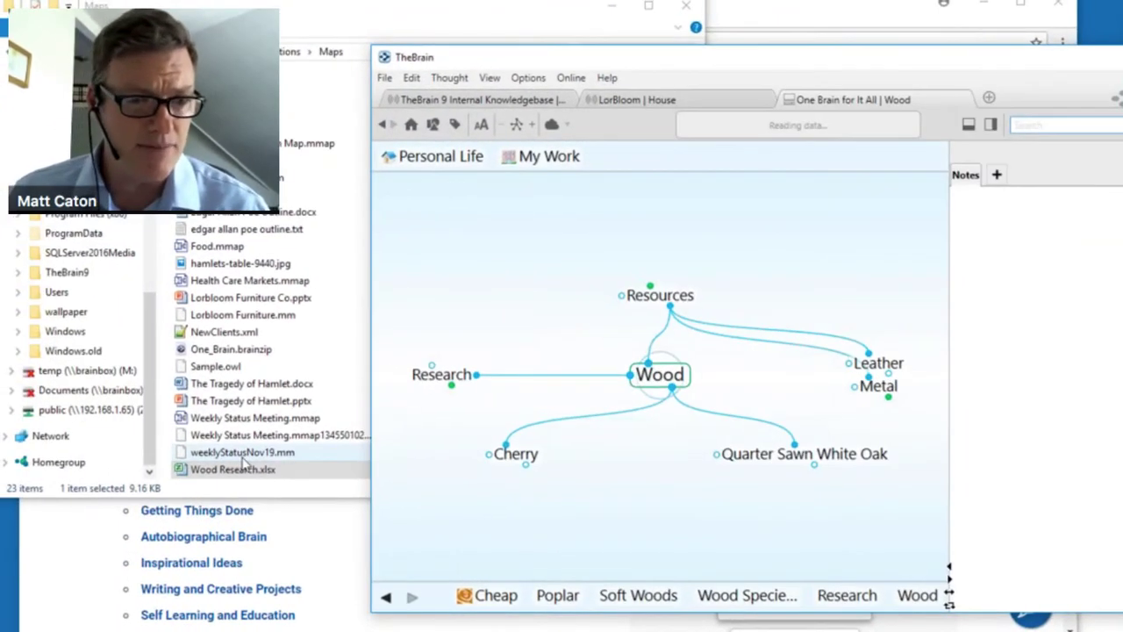
Add weeklyStatusNov19.mm from the Maps folder as a child thought of Wood and make it the active thought.
click(244, 454)
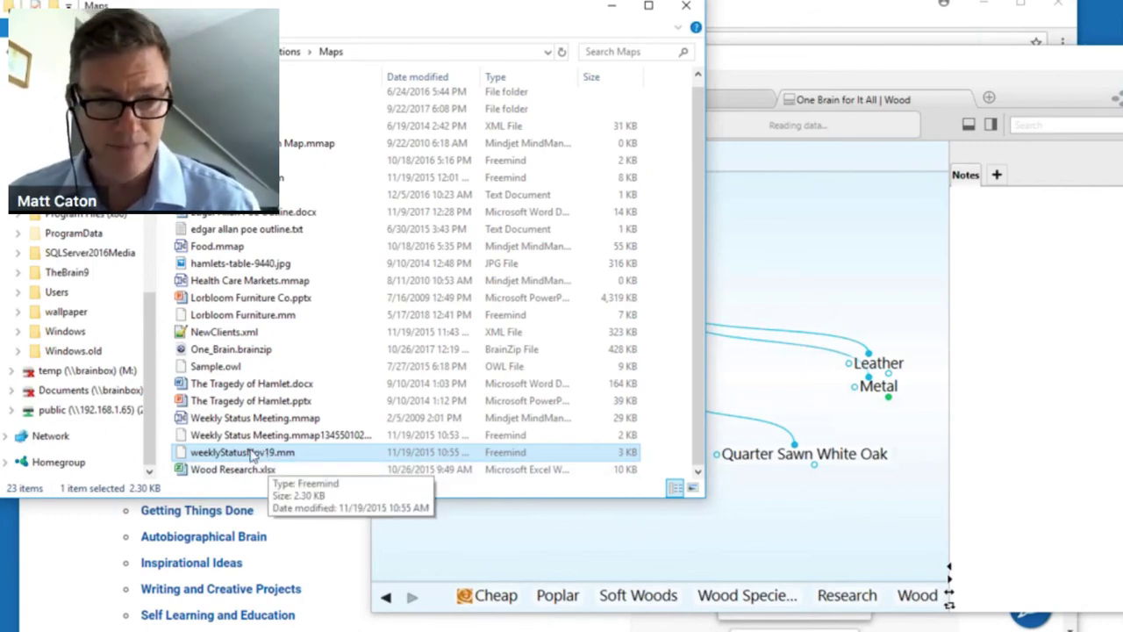
drag(244, 461, 740, 559)
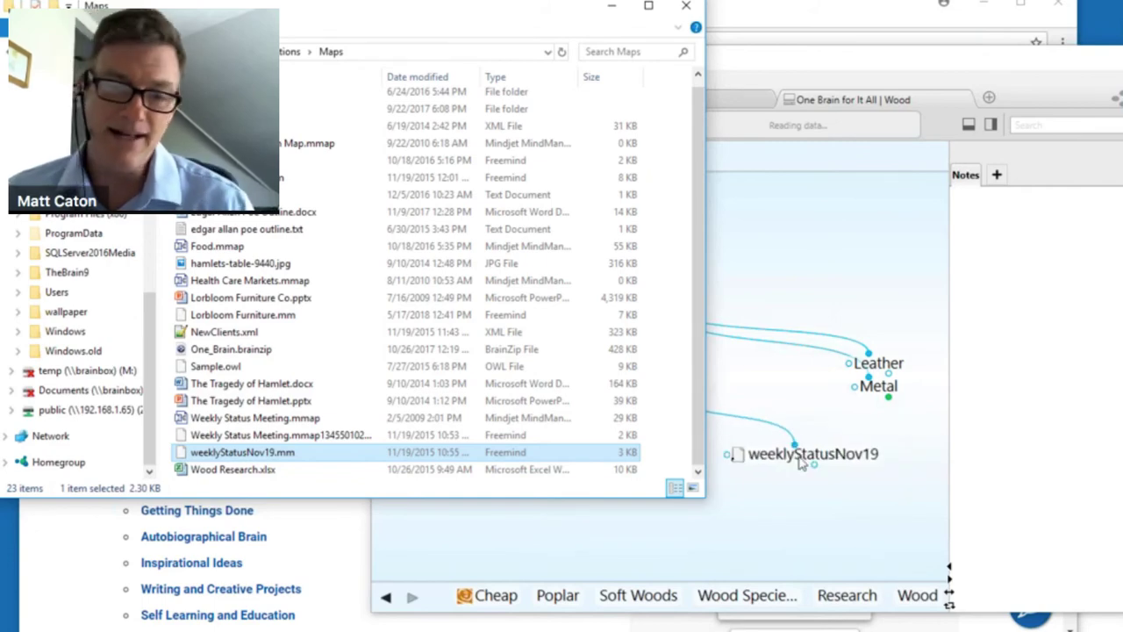
click(801, 465)
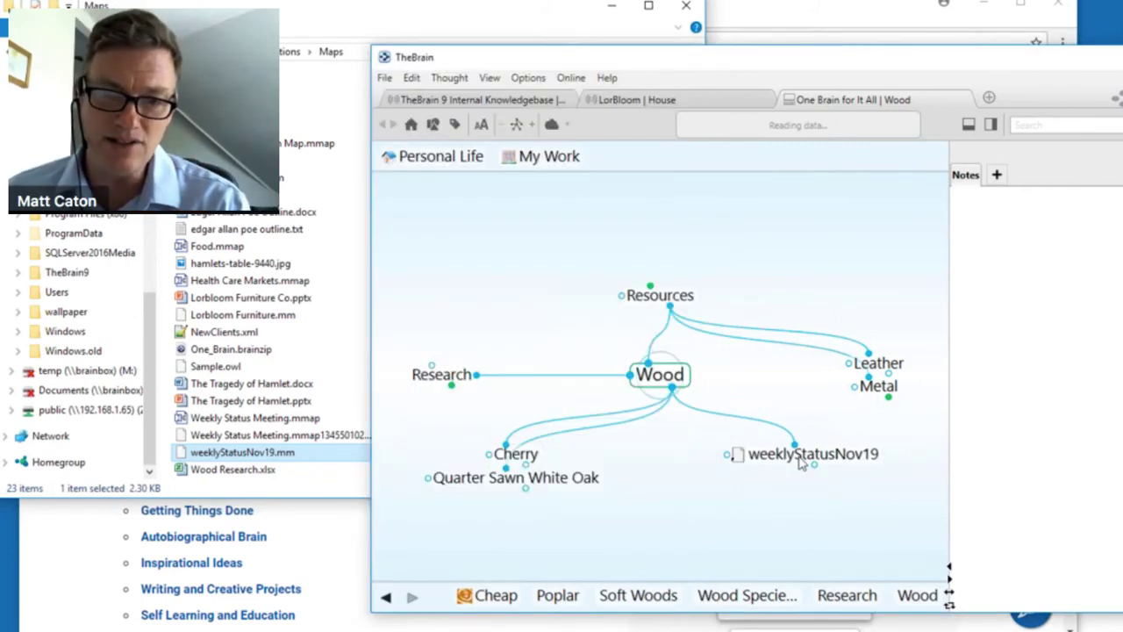
click(800, 465)
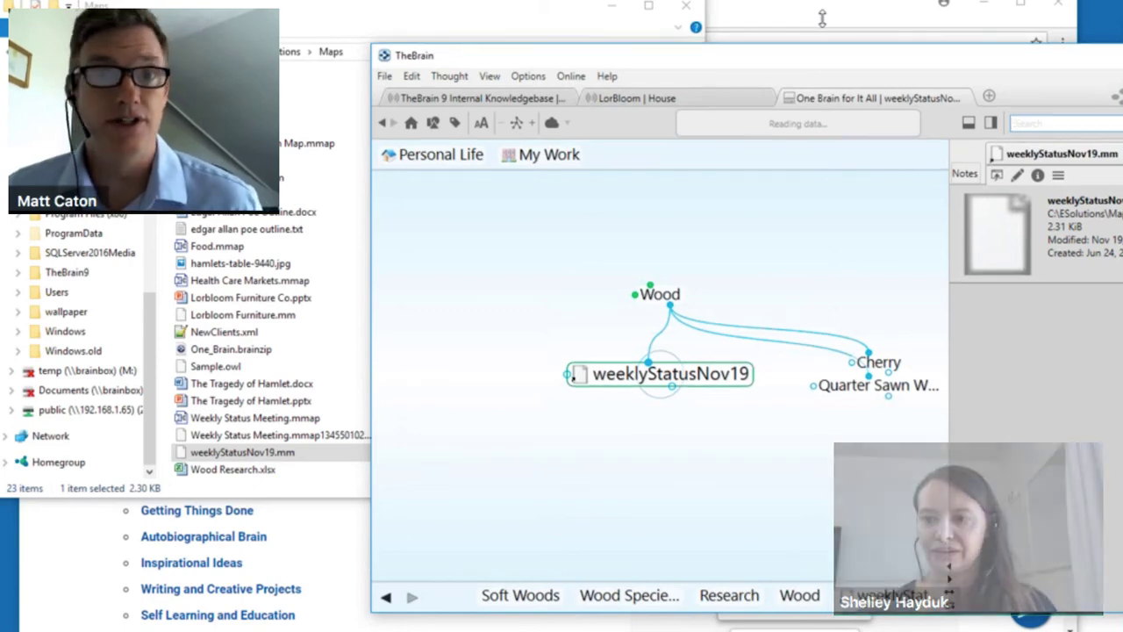
drag(822, 18, 822, 18)
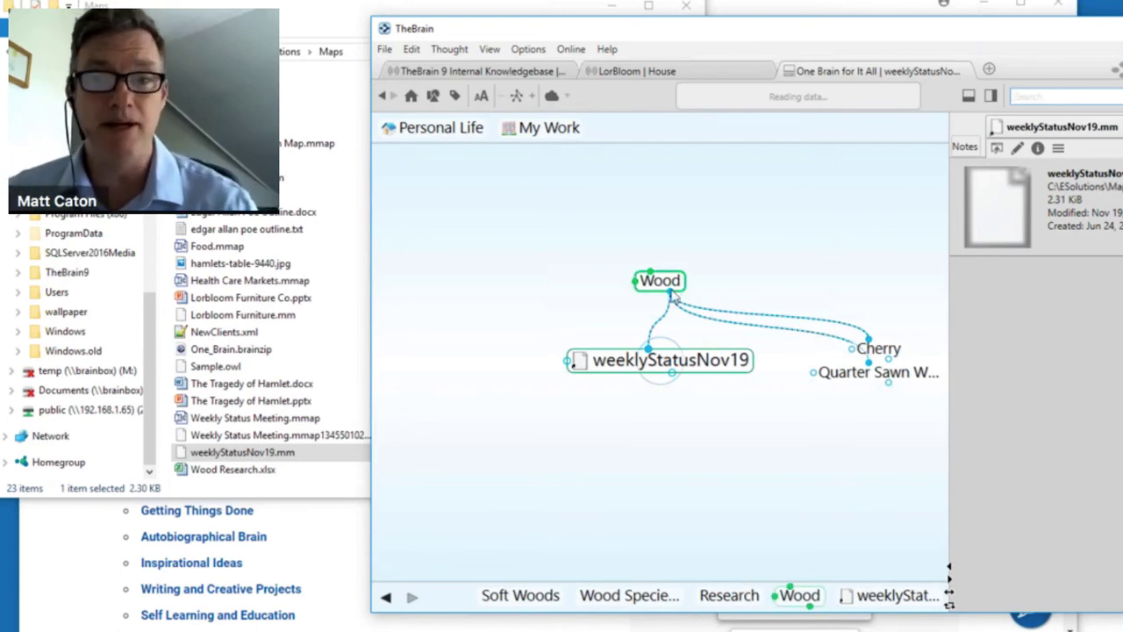
Make the weeklyStatusNov19 thought private and return to its parent thought, Wood.
right_click(698, 370)
click(917, 484)
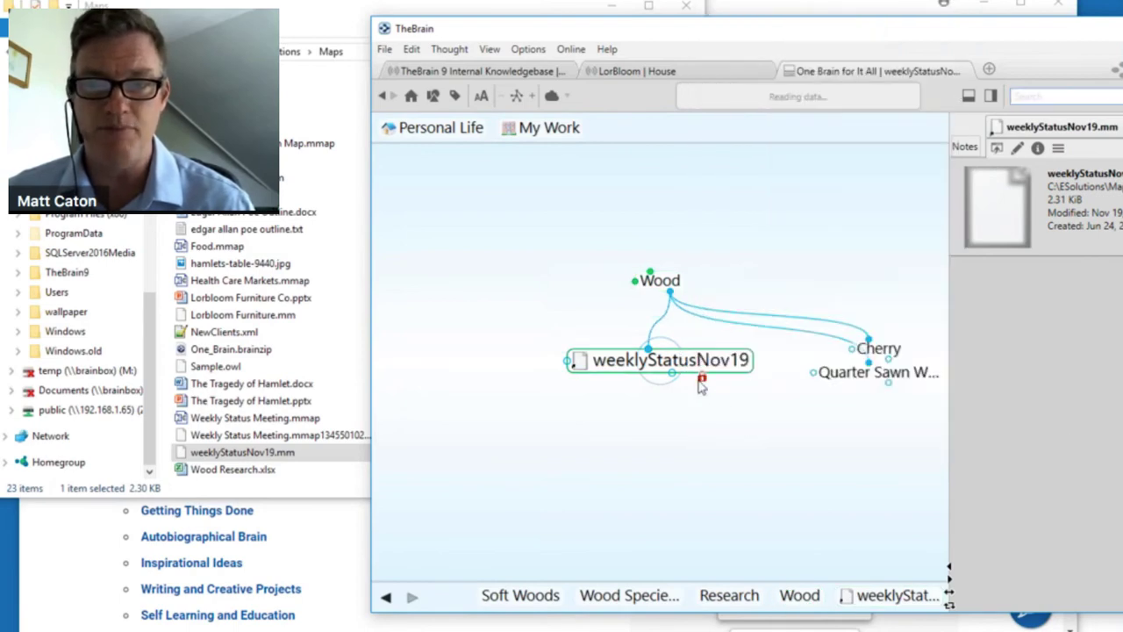
click(667, 286)
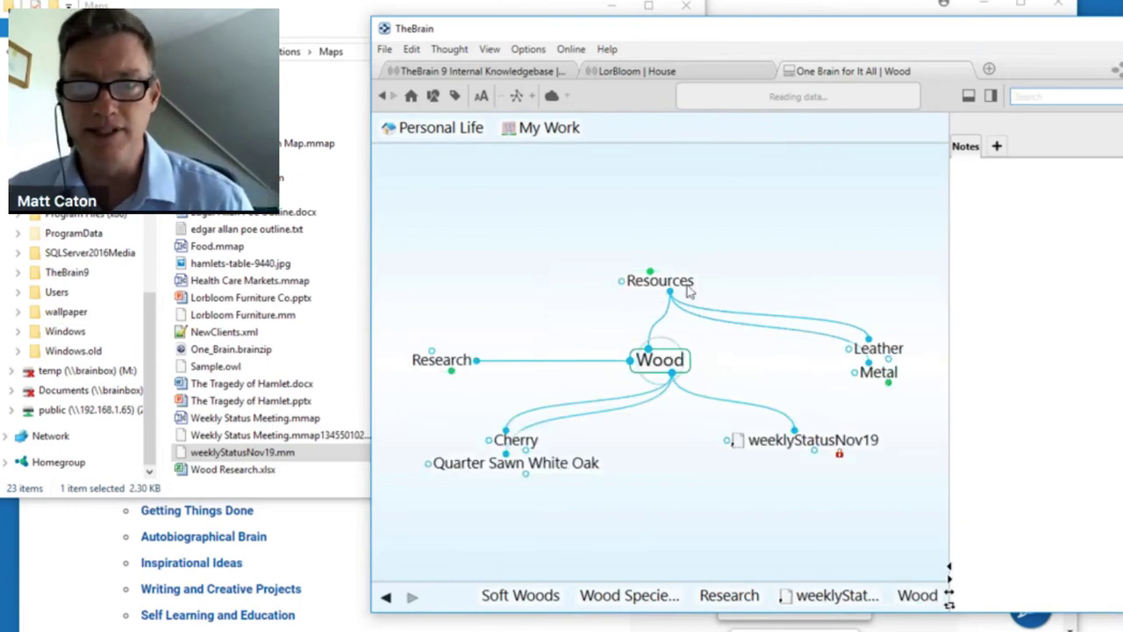
click(856, 443)
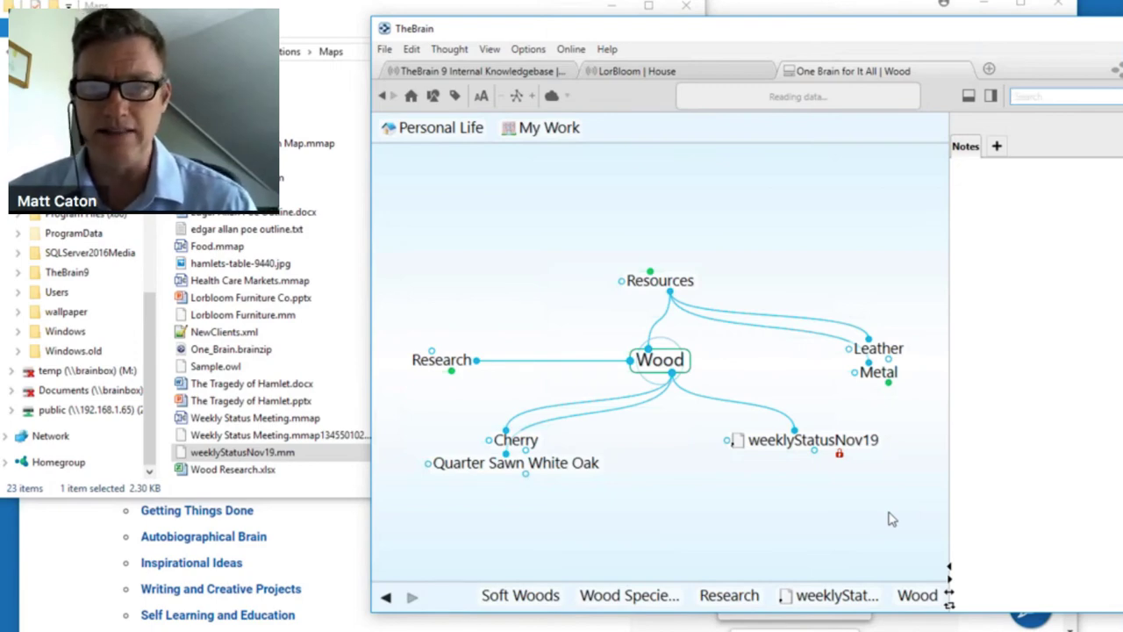
Navigate up through Resources, Lorbloom Furniture and Side Business to My Work, and return to Lorbloom Furniture.
click(662, 285)
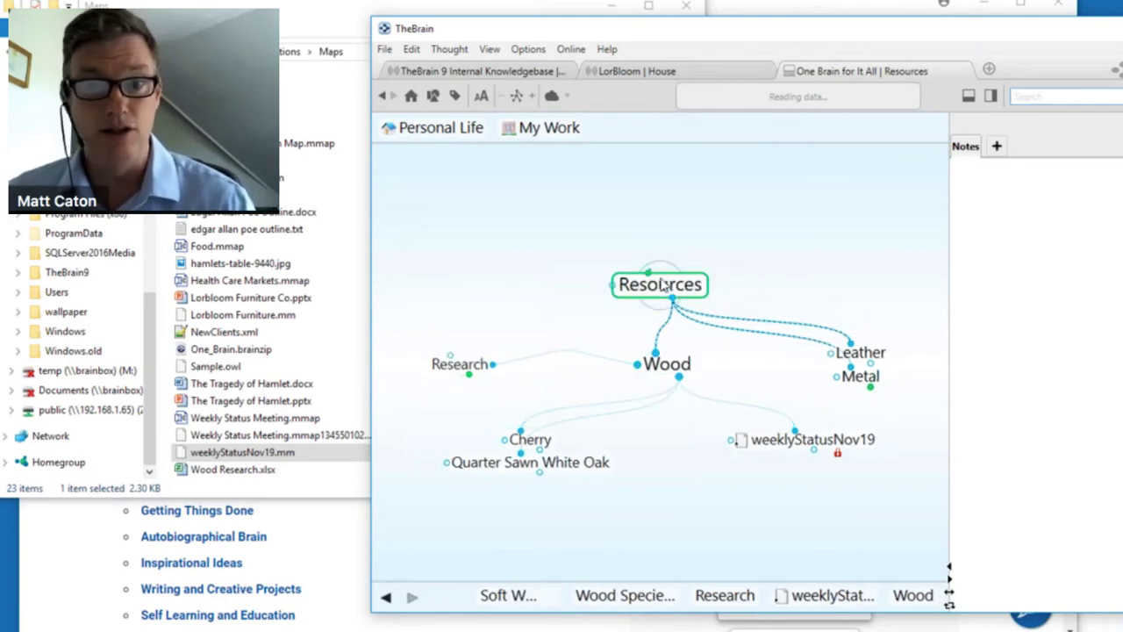
click(675, 275)
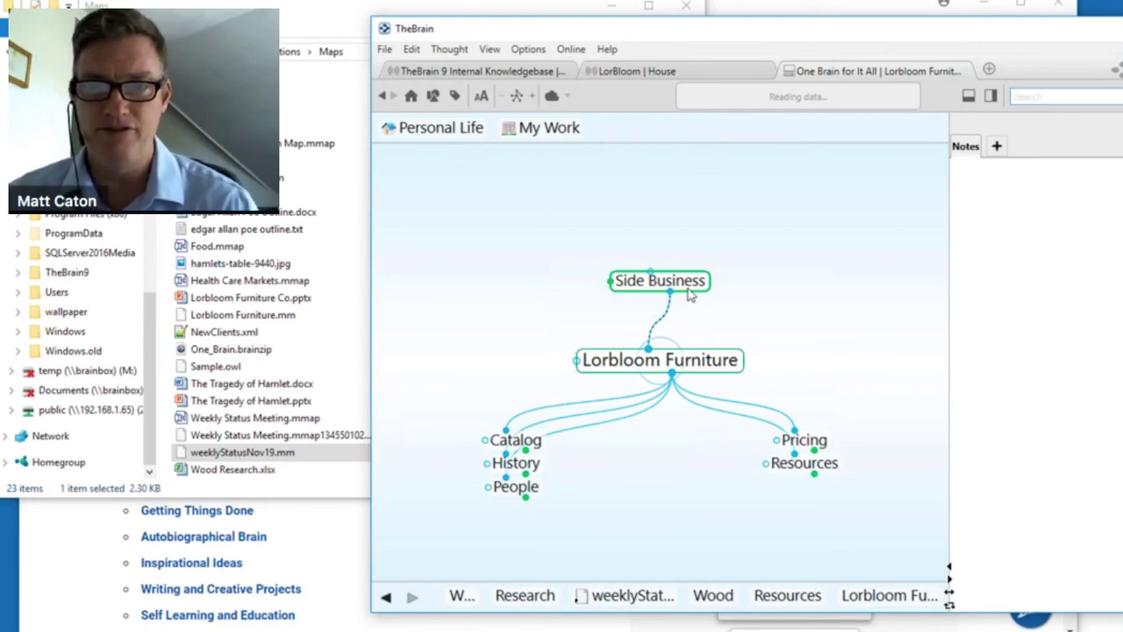
click(681, 282)
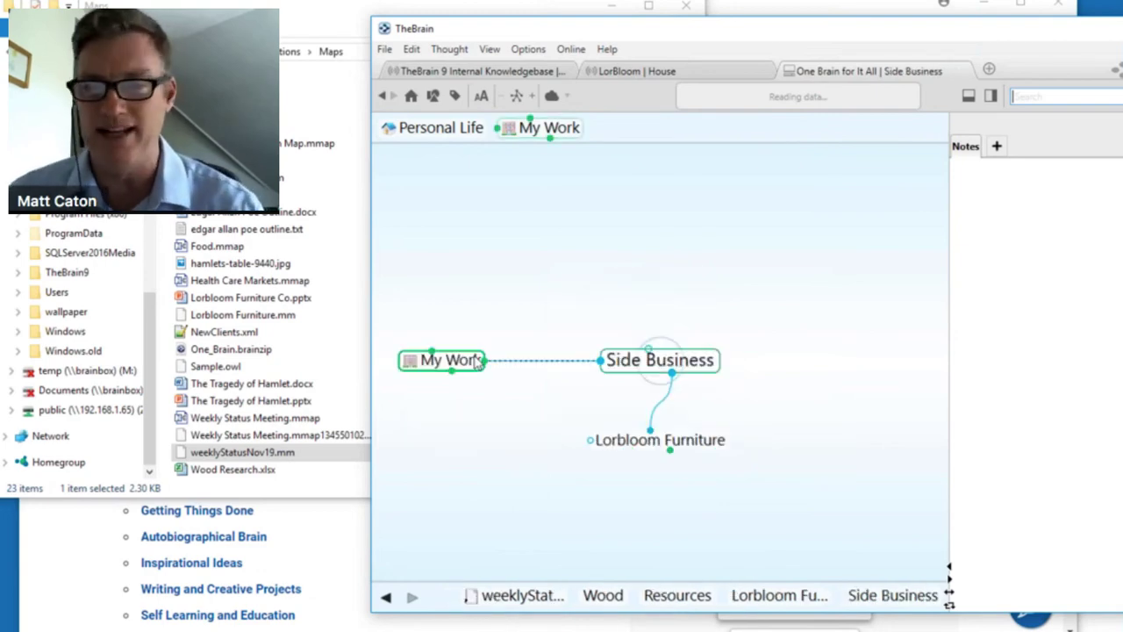
click(477, 362)
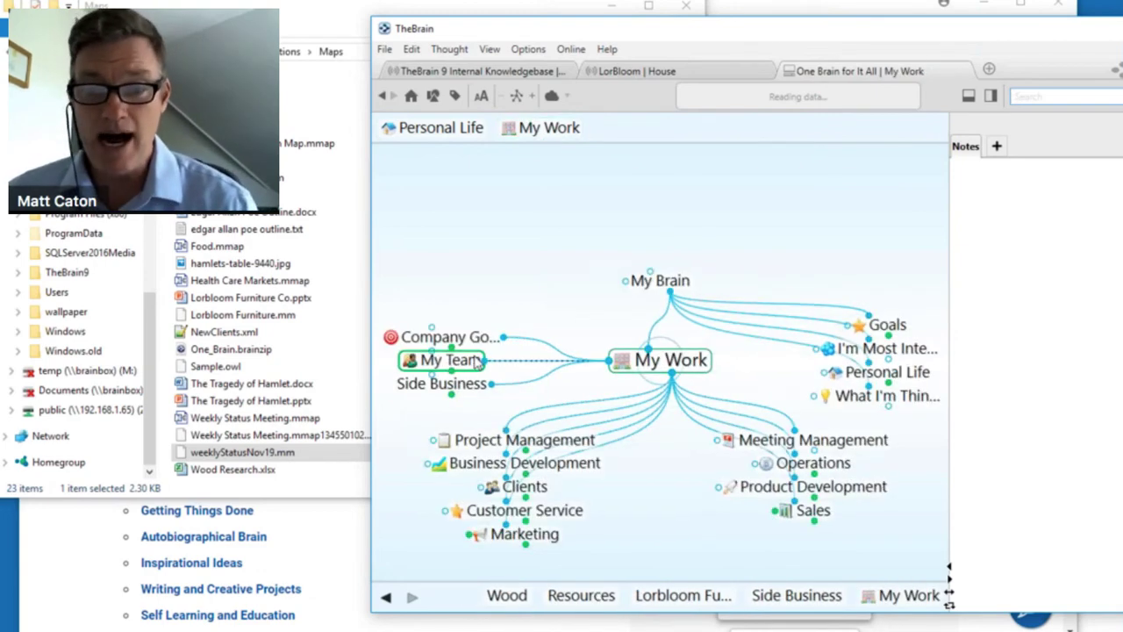
click(675, 597)
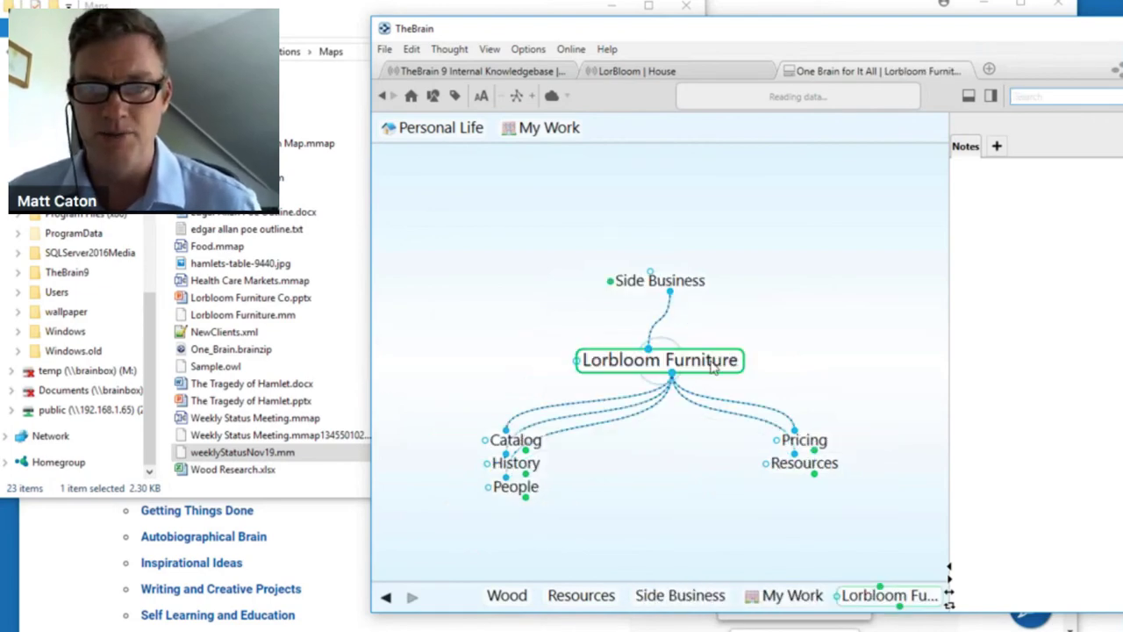
Select Lorbloom Furniture, Catalog and Resources, and extend the selection to all of Lorbloom Furniture's child thoughts.
click(714, 371)
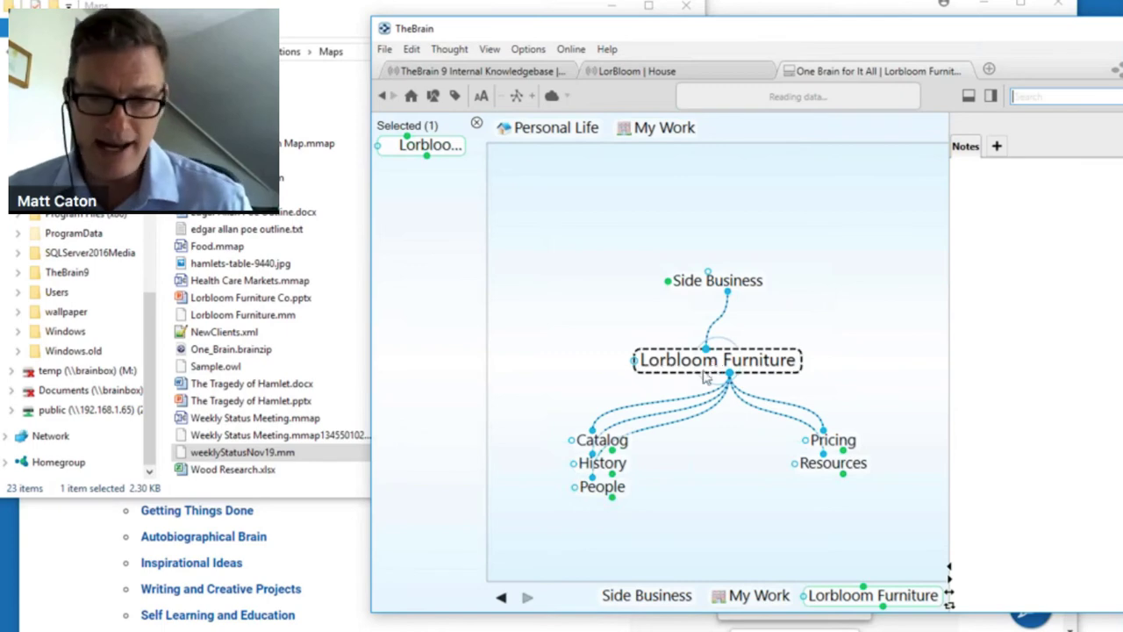
ctrl+click(604, 443)
ctrl+click(832, 472)
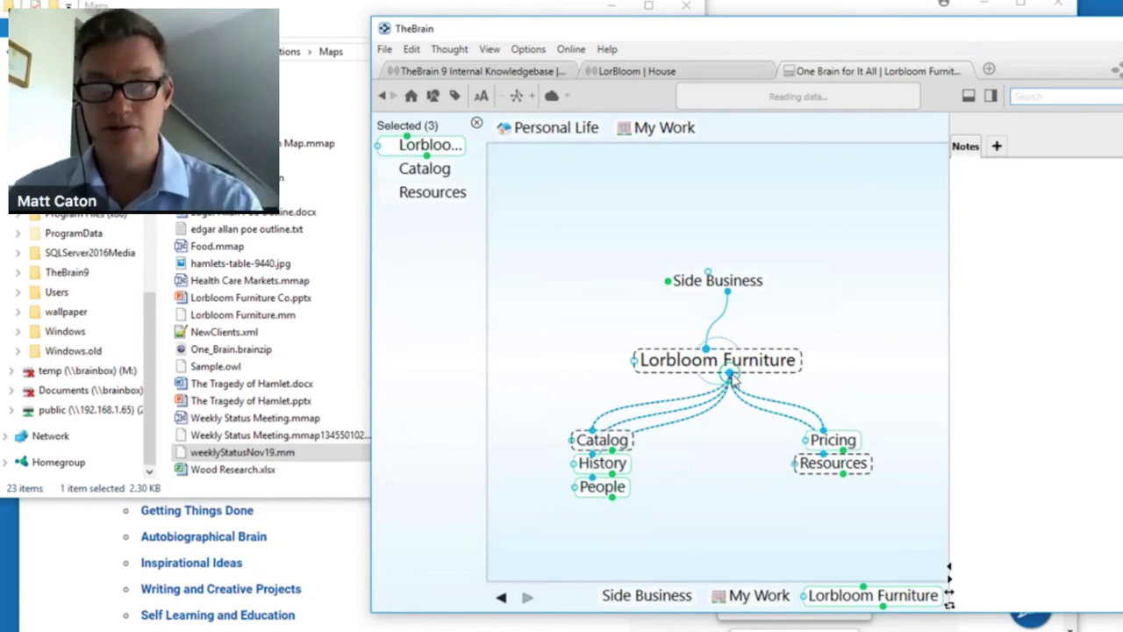
key(ctrl+a)
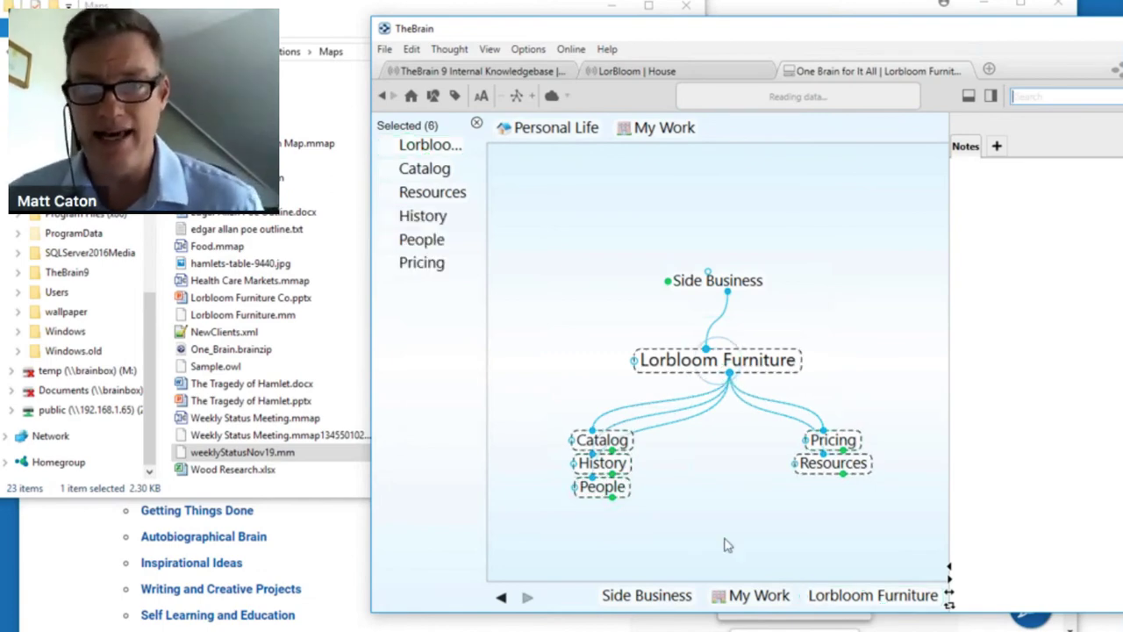
Try reselecting Lorbloom Furniture's child thoughts with a selection box, and take them out of the selection again.
click(734, 391)
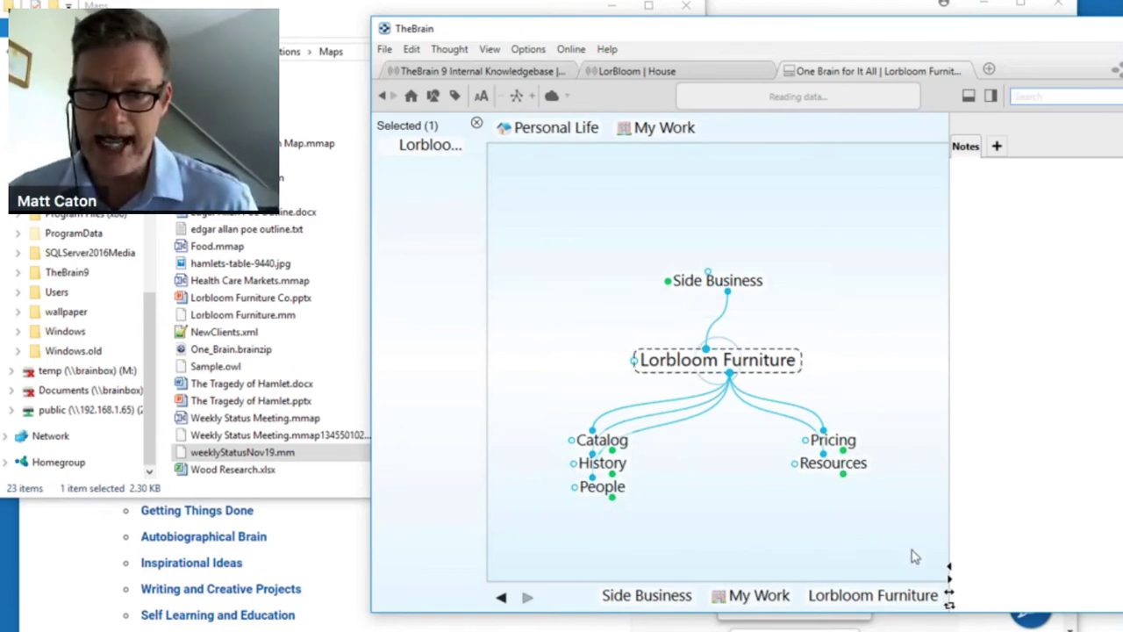
drag(915, 556, 529, 404)
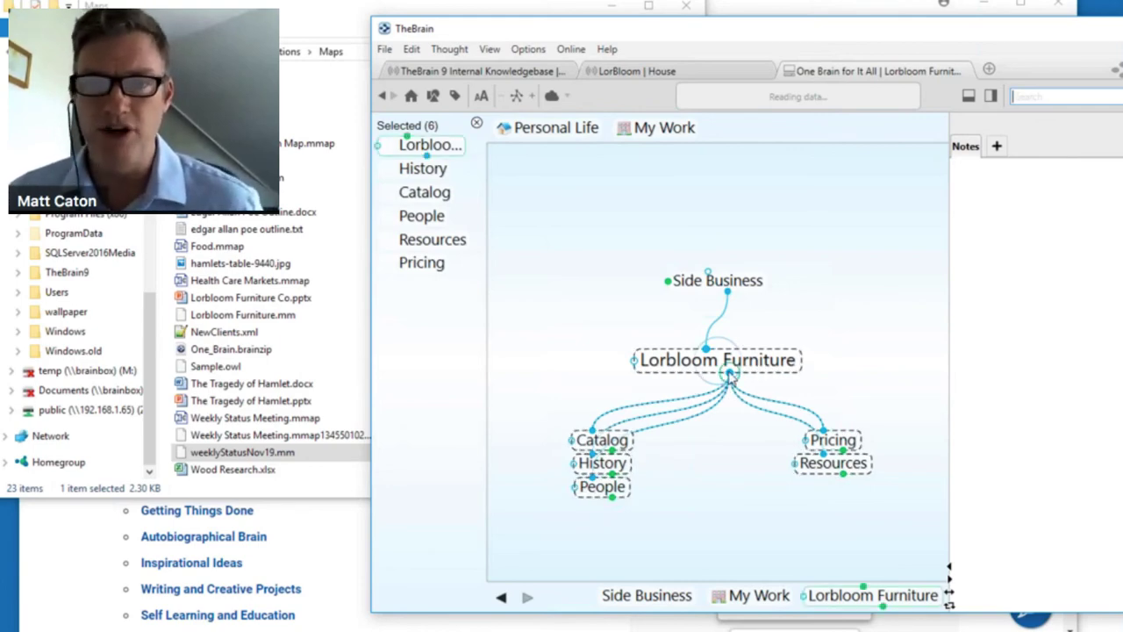
click(714, 557)
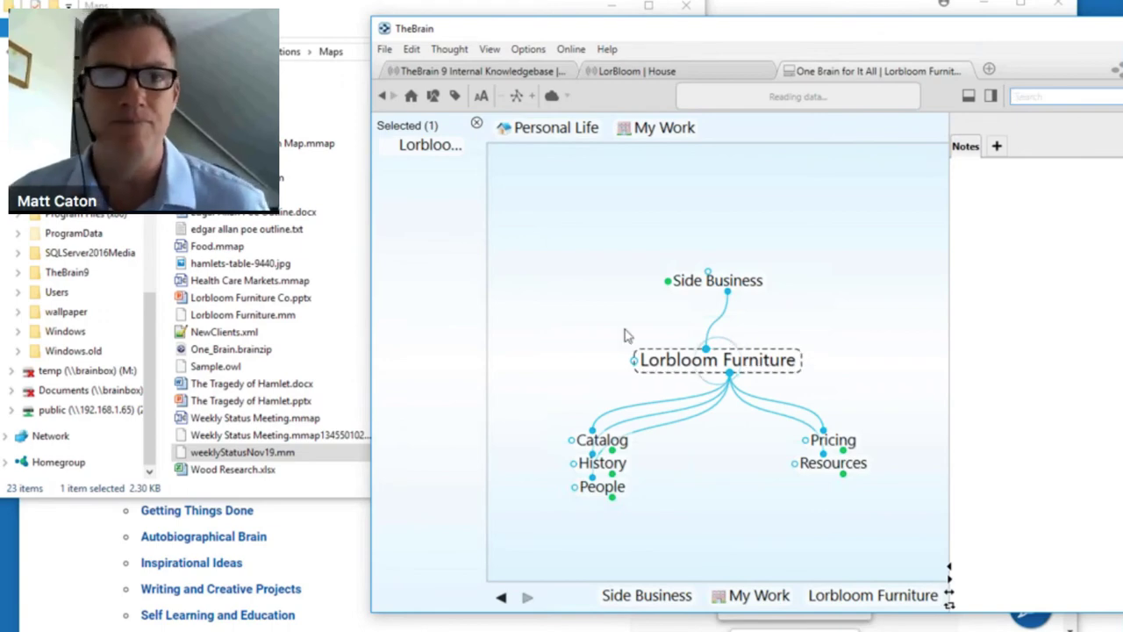
Add Lorbloom Furniture's related child thoughts up to 12 clicks away to the selection, and check it around the Resources thought.
click(411, 49)
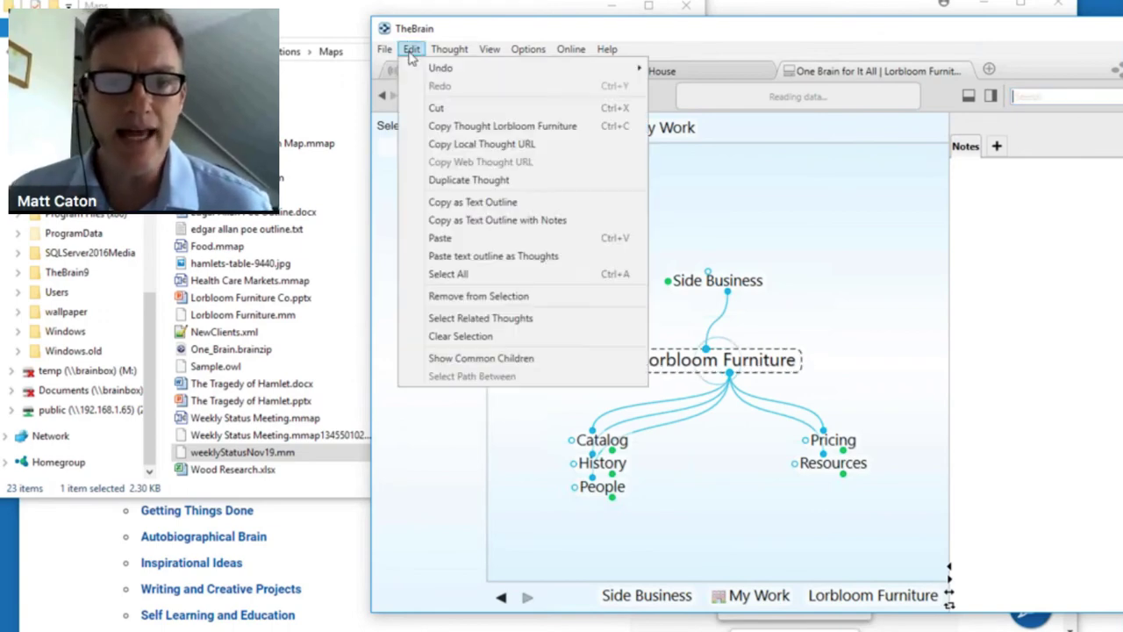
click(465, 319)
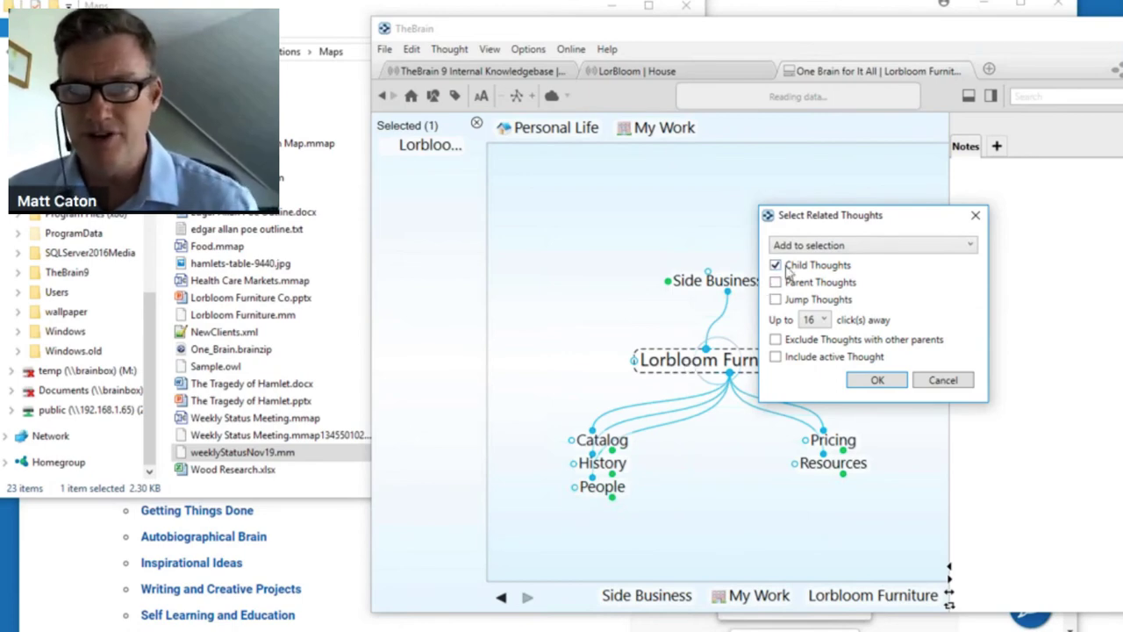
click(823, 319)
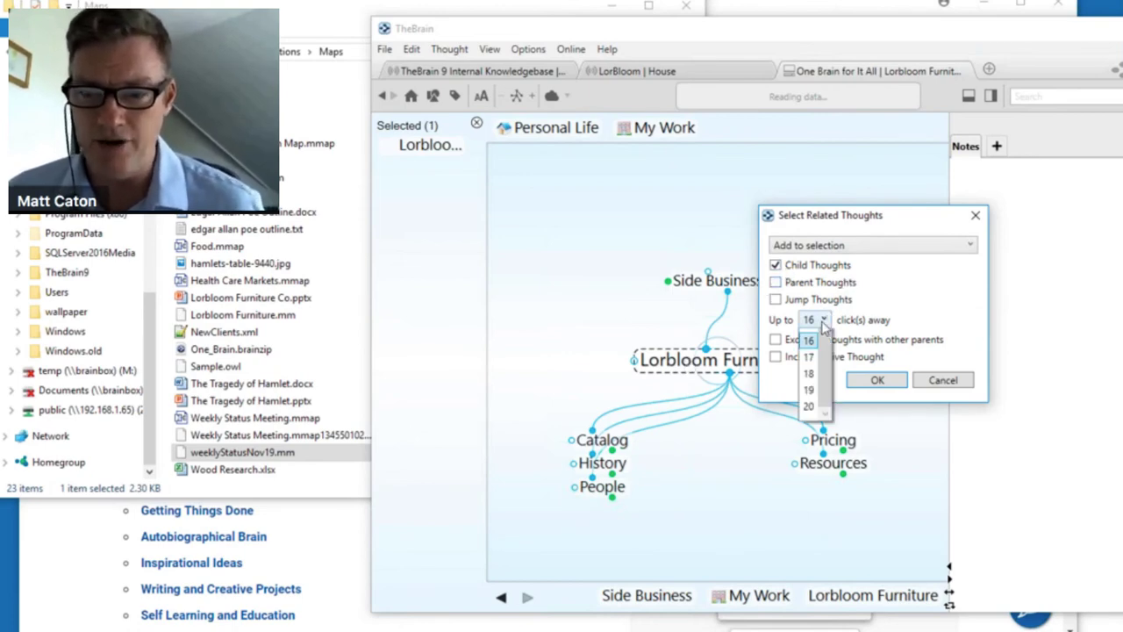
scroll(834, 419, up, 2)
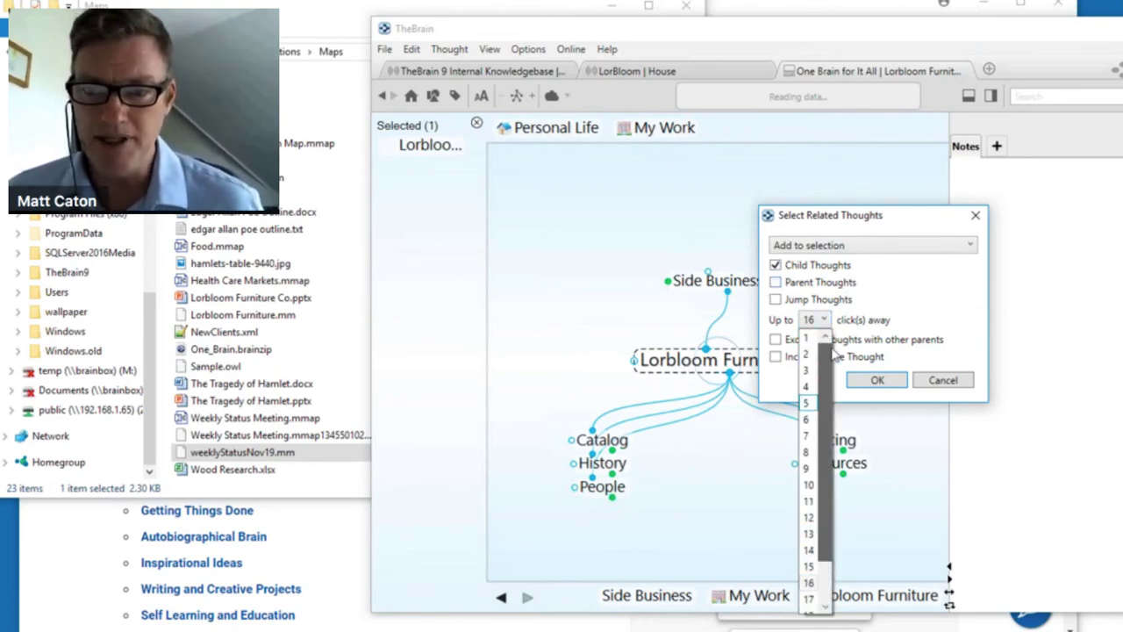
click(810, 339)
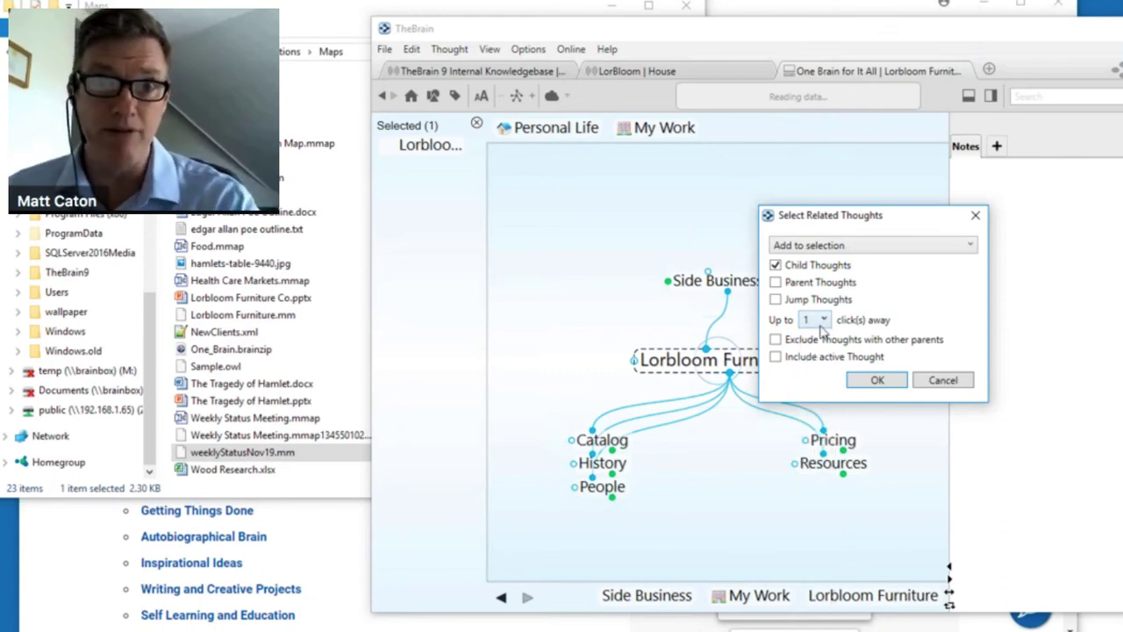
click(824, 321)
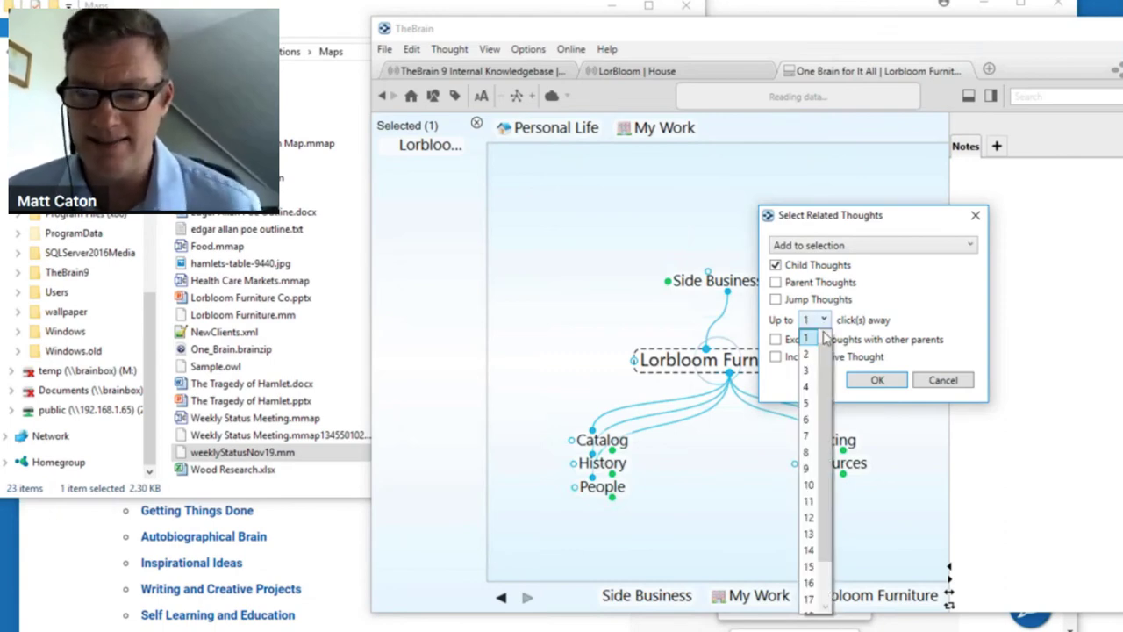
scroll(820, 329, down, 1)
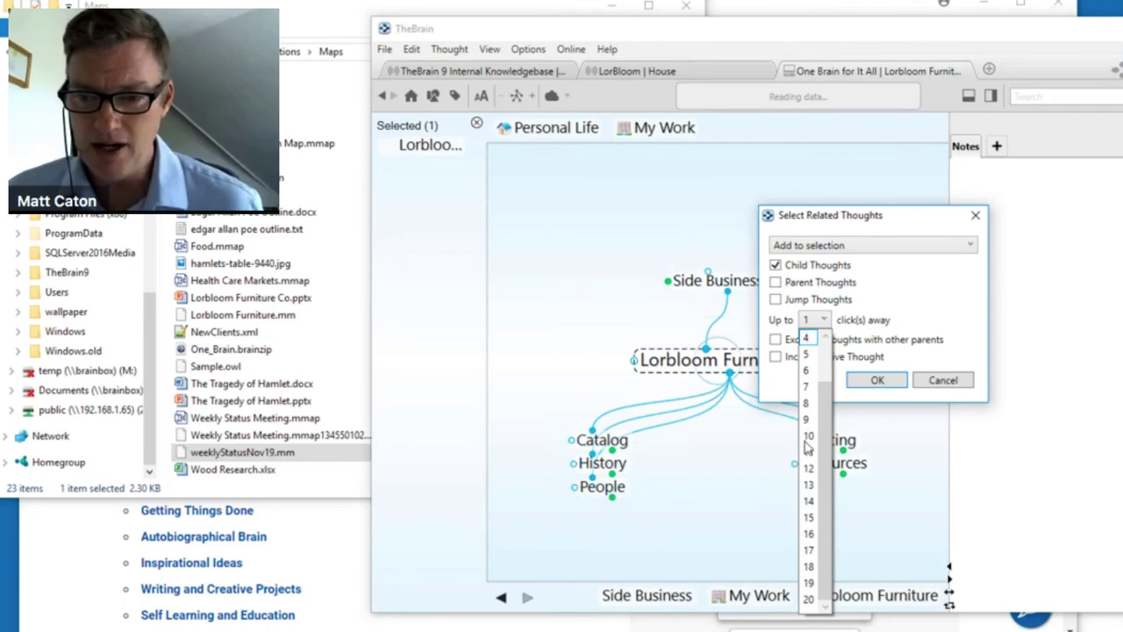
click(810, 470)
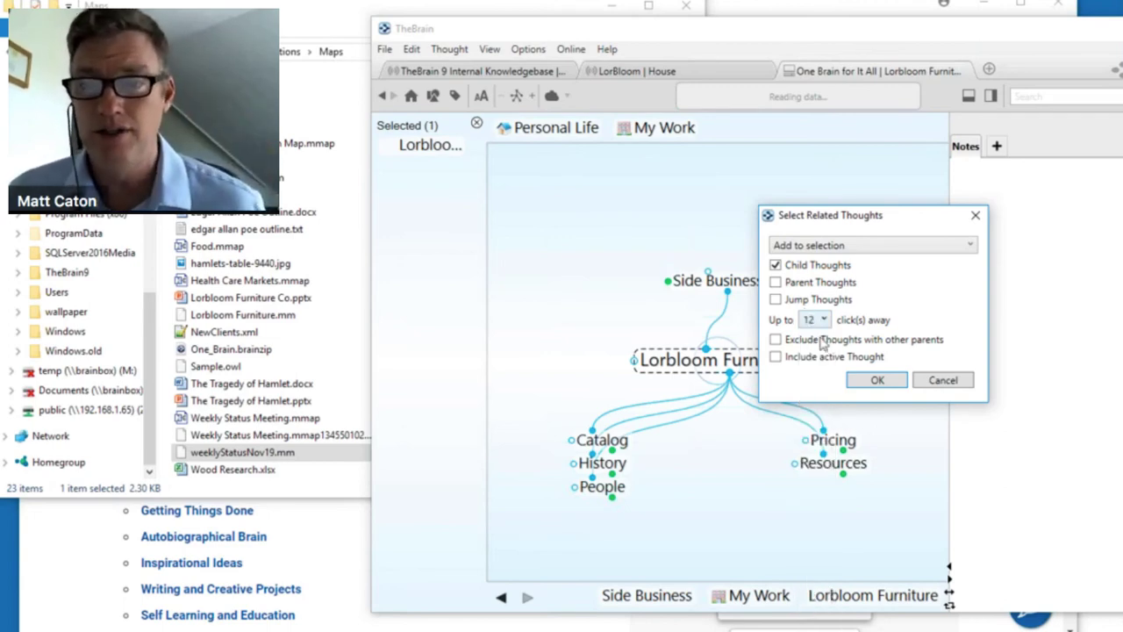
click(877, 381)
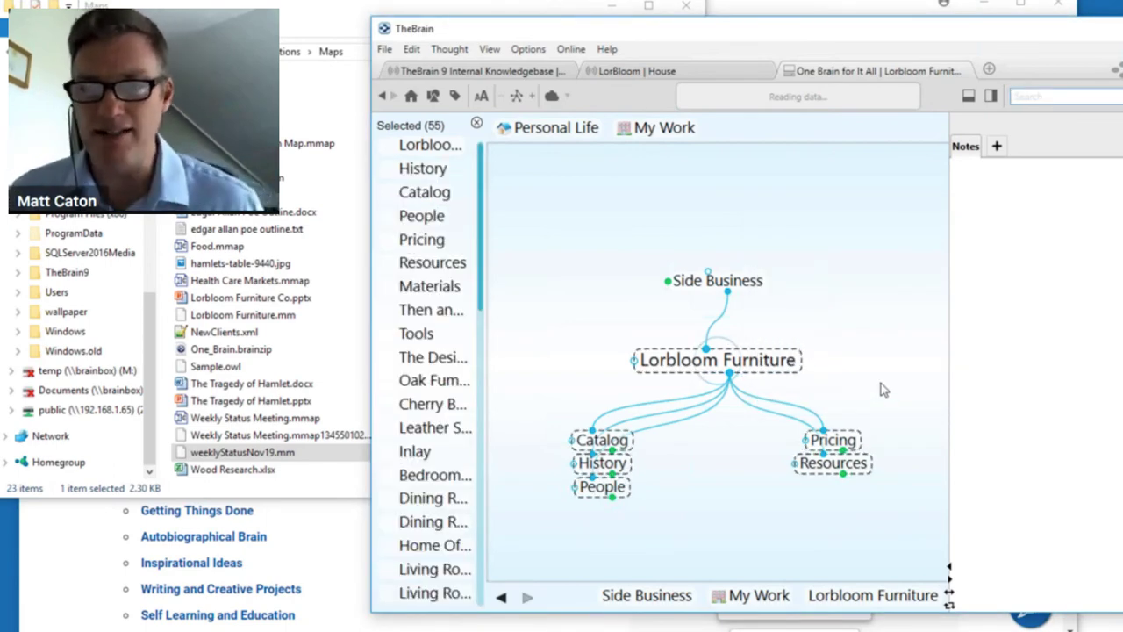
click(862, 470)
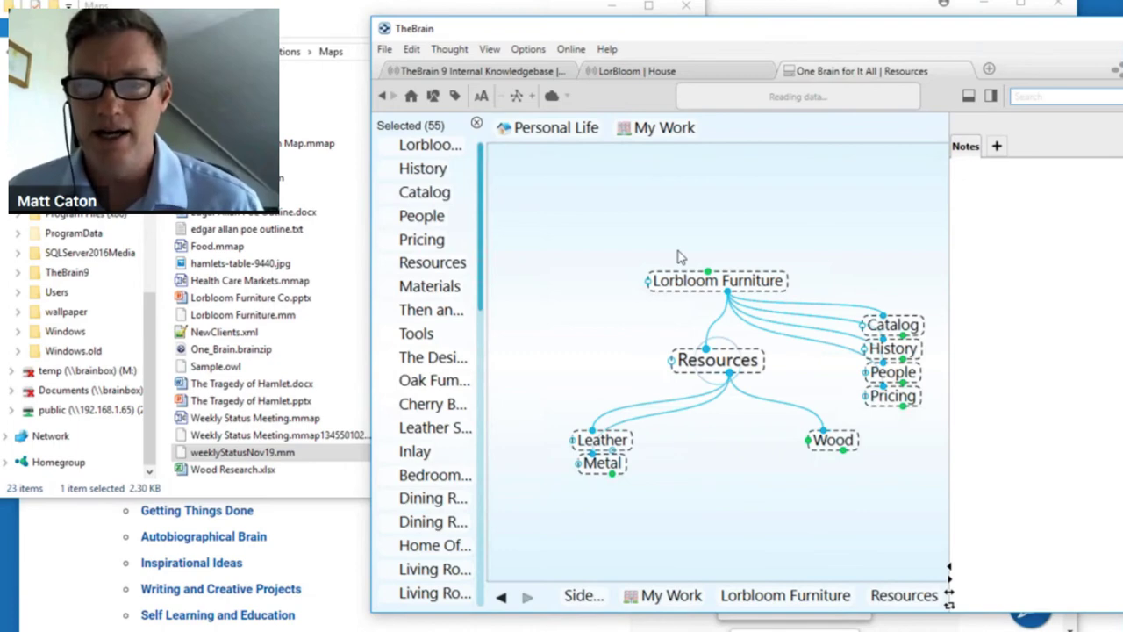
click(682, 276)
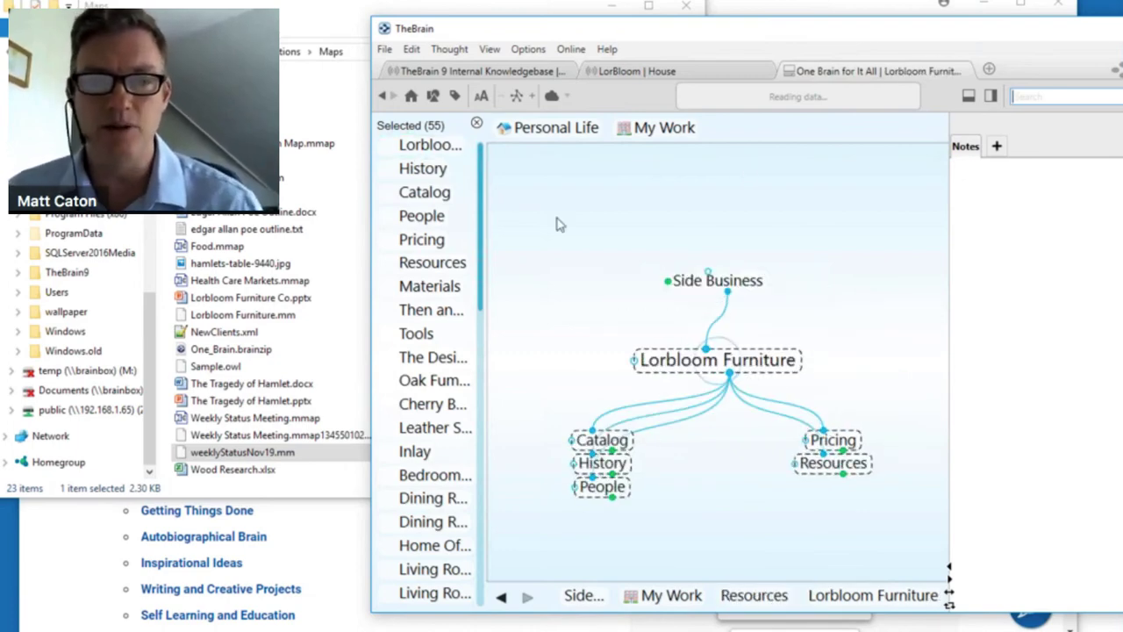
Copy all the selected thoughts and clear the selection.
right_click(466, 221)
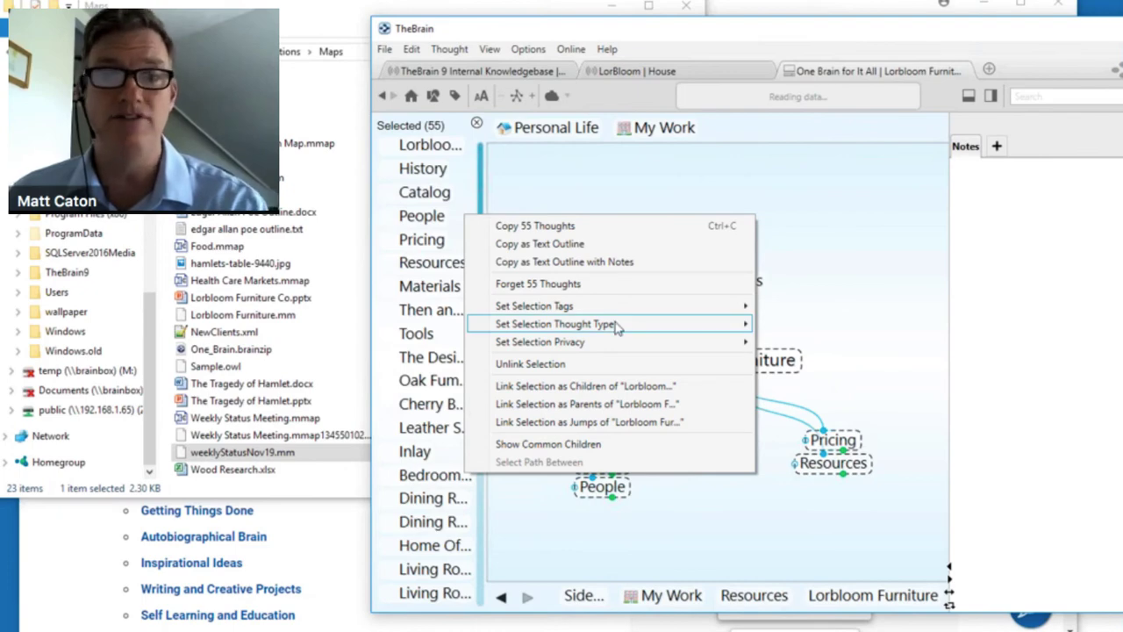
mouse_move(613, 314)
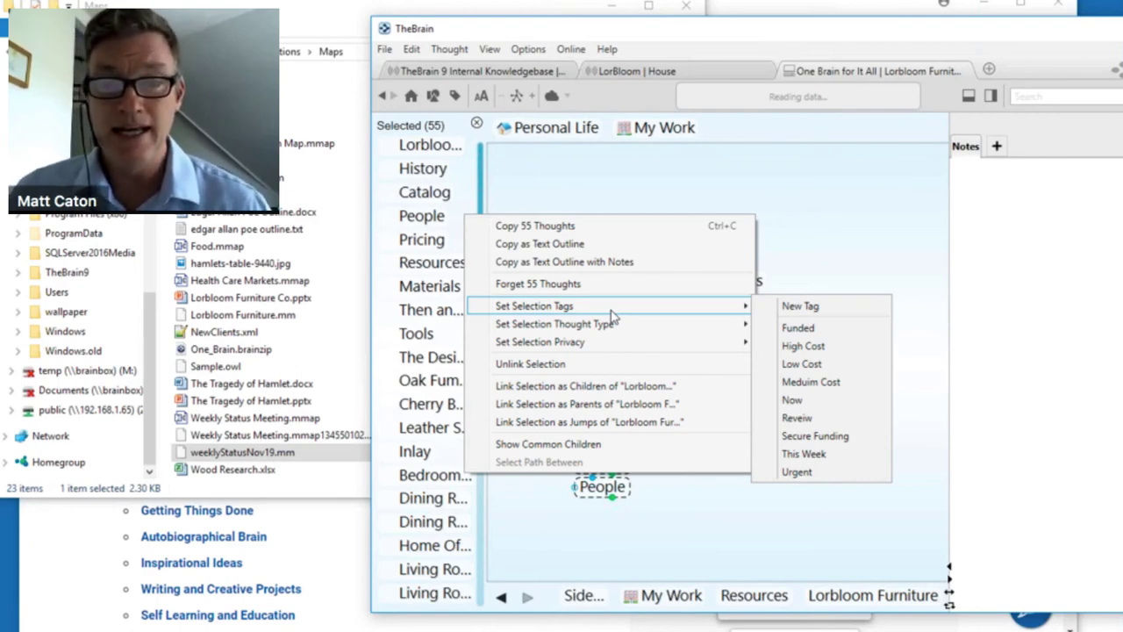
click(550, 230)
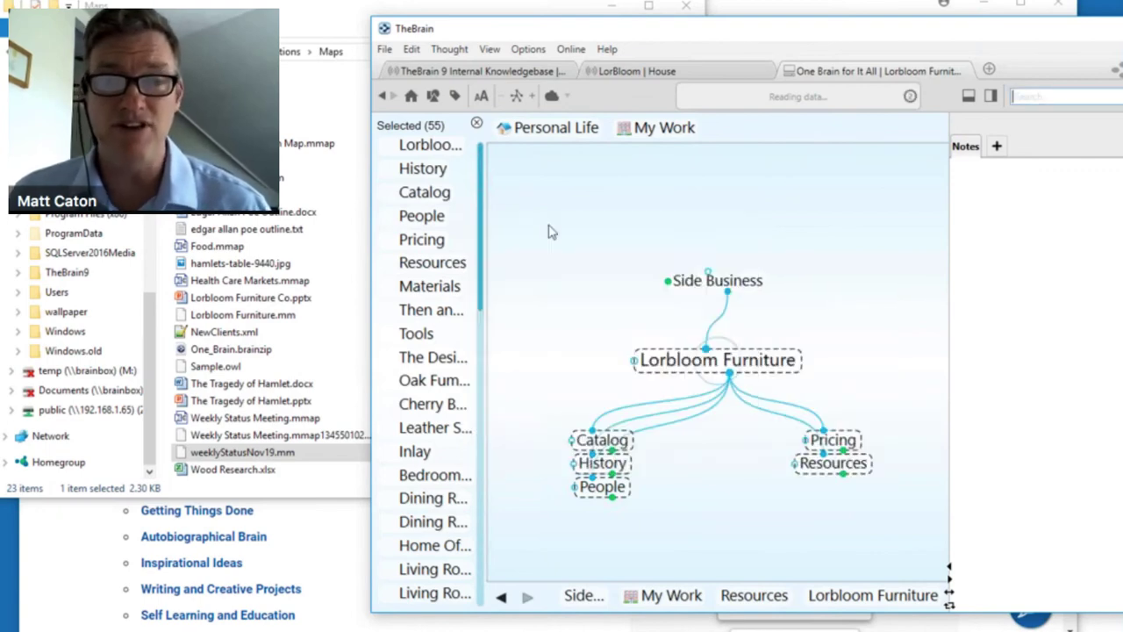
click(477, 124)
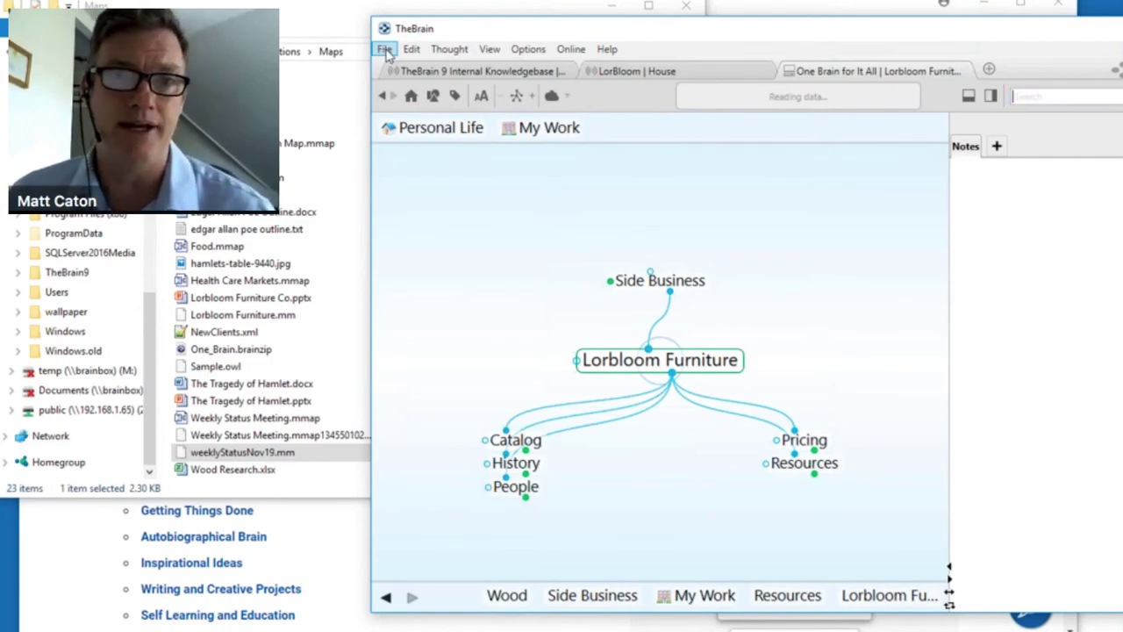
Create a new brain named New Woodworking Brain and close its theme chooser.
click(385, 50)
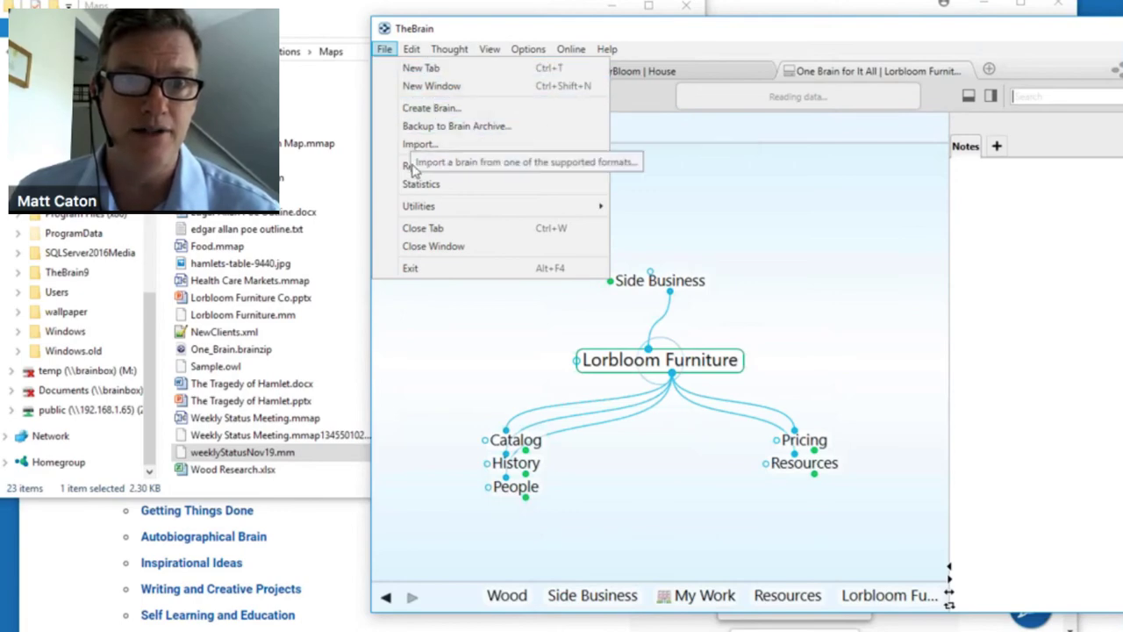
key(Escape)
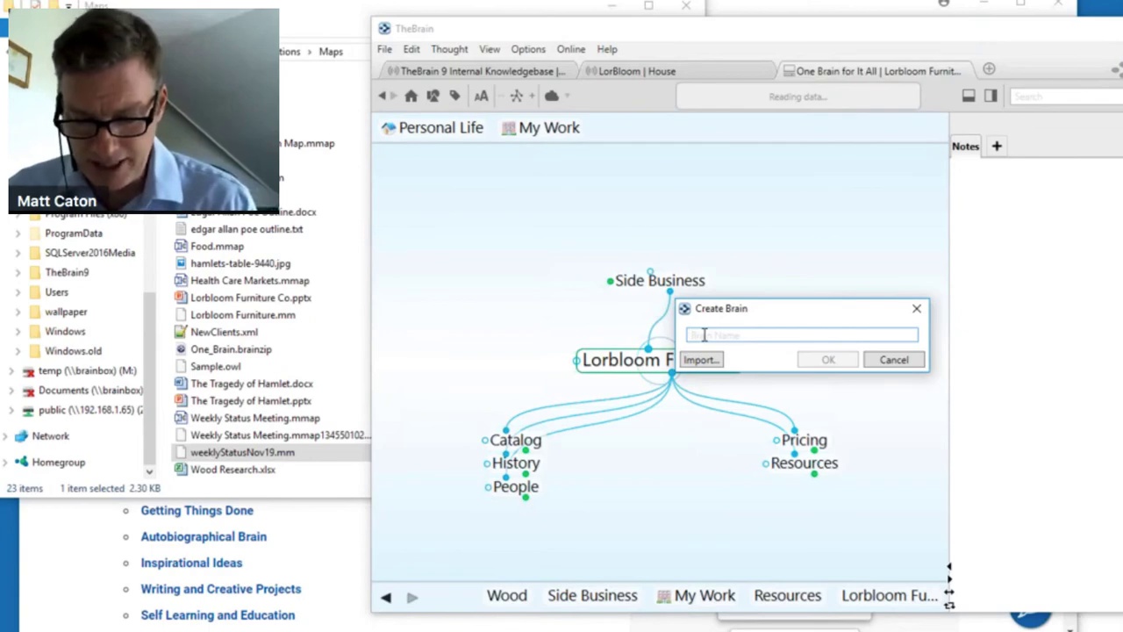
text(New Wood)
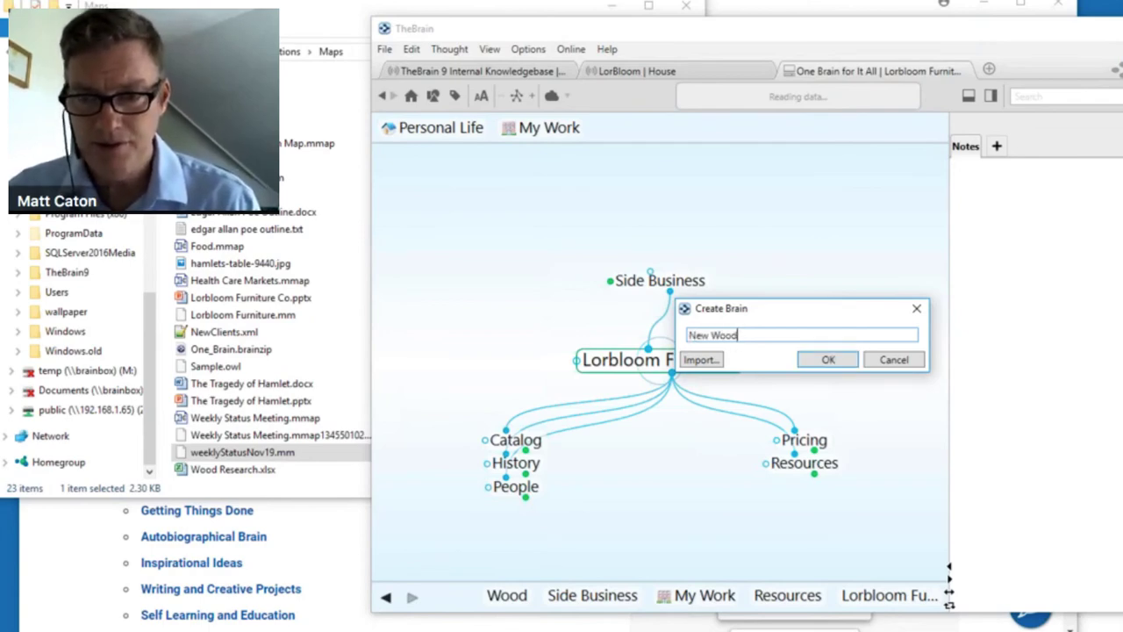
text(working Brain)
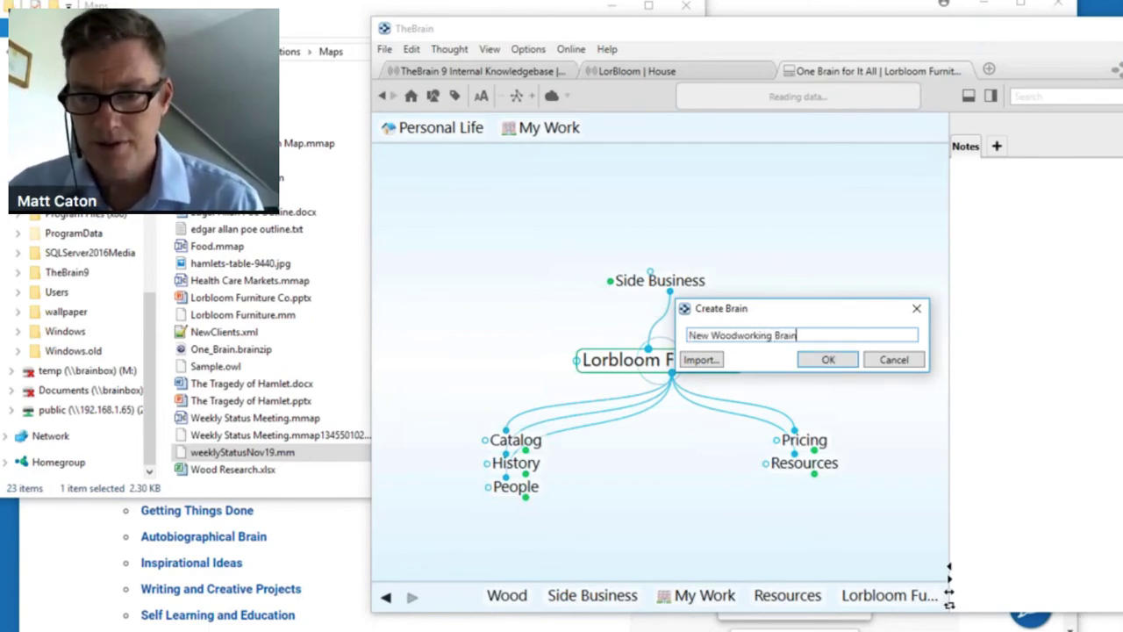
key(Return)
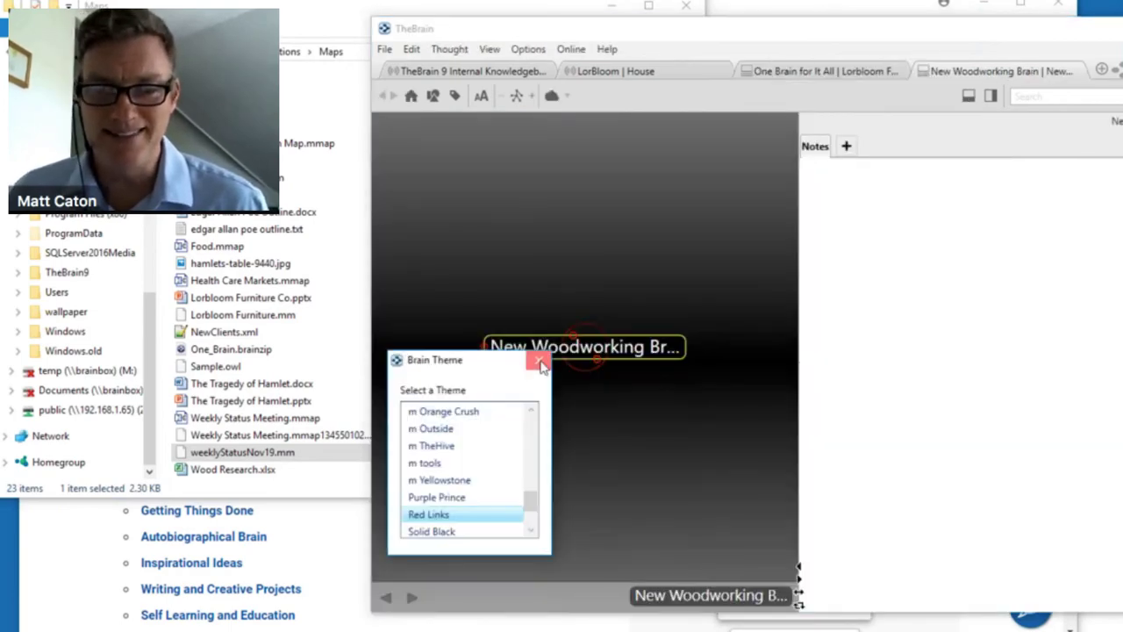
click(539, 362)
Paste the copied thoughts into the New Woodworking Brain and check them through Lorbloom Furniture, Resources and Wood.
right_click(548, 423)
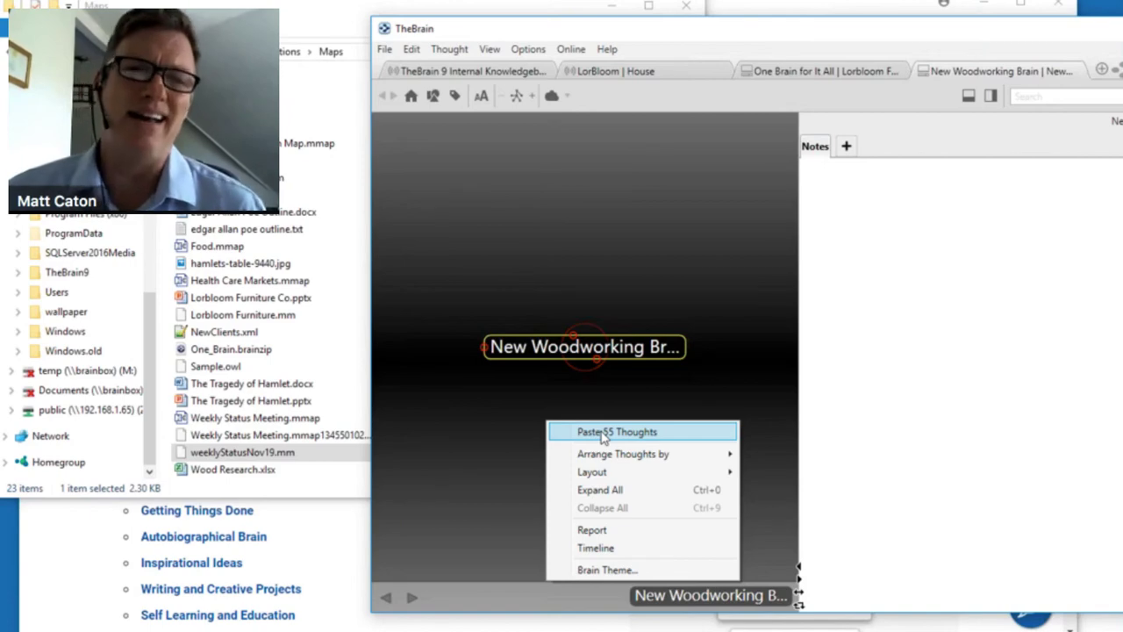
click(603, 433)
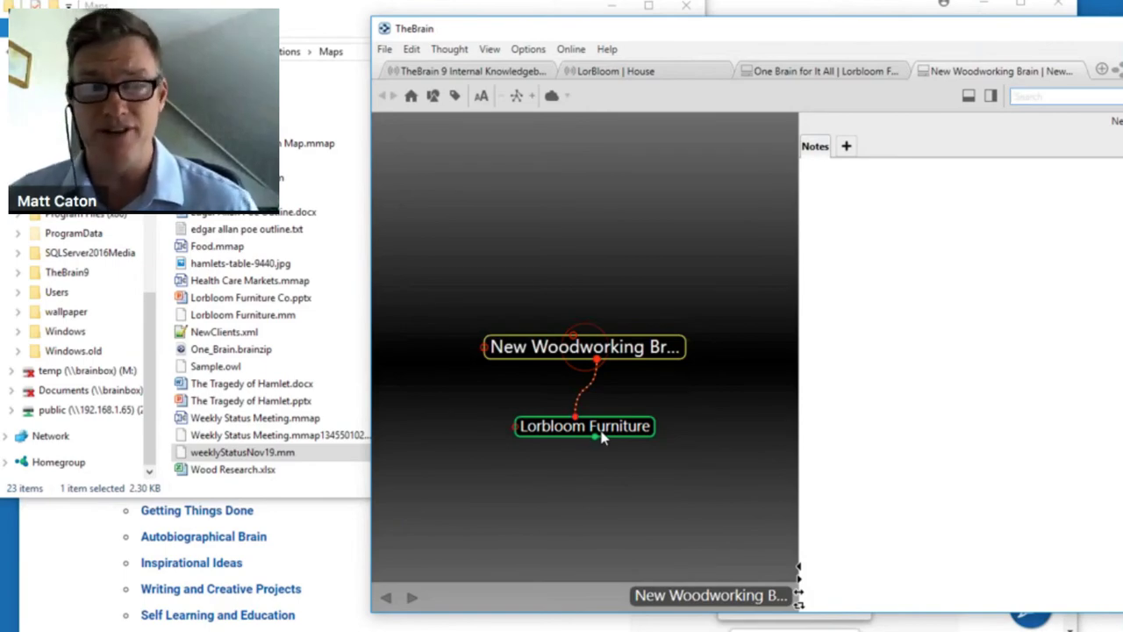
click(603, 437)
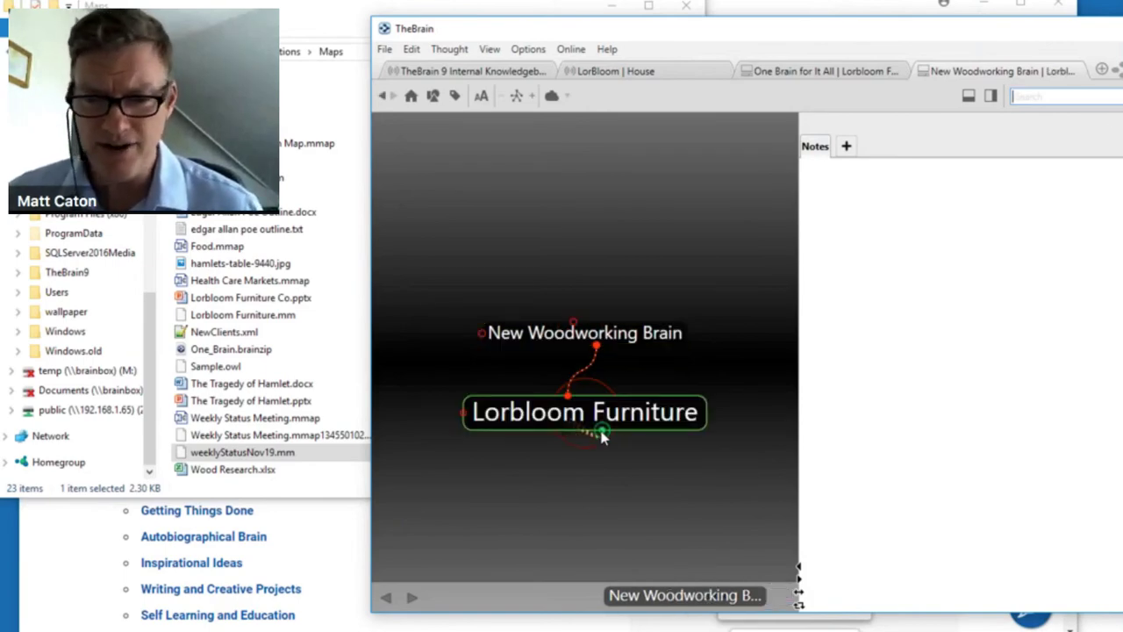
click(688, 450)
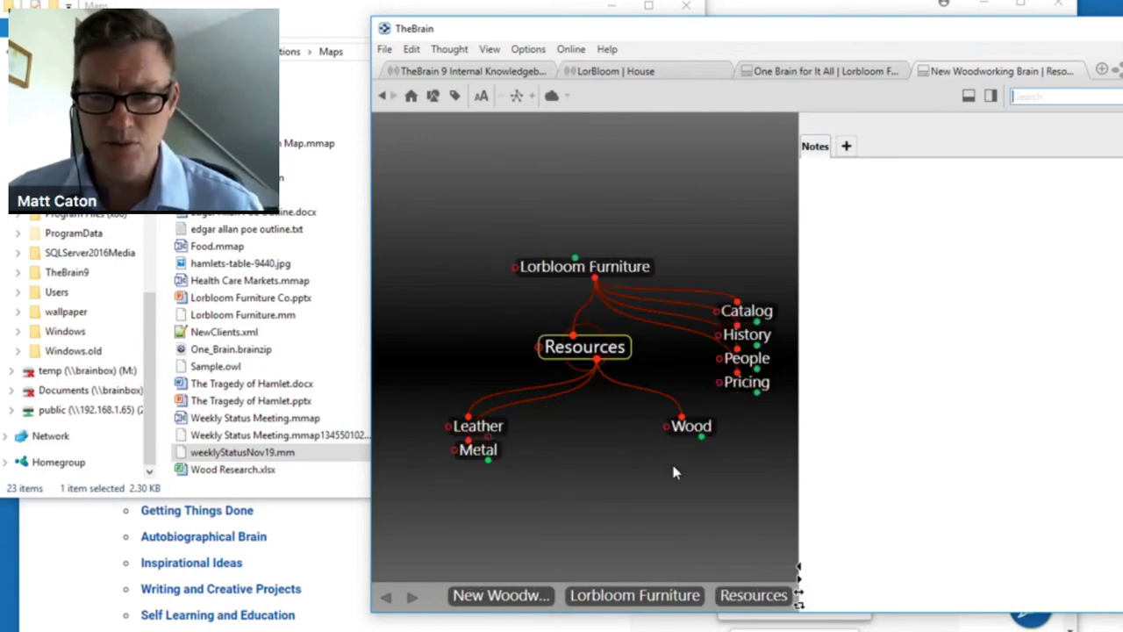
click(697, 426)
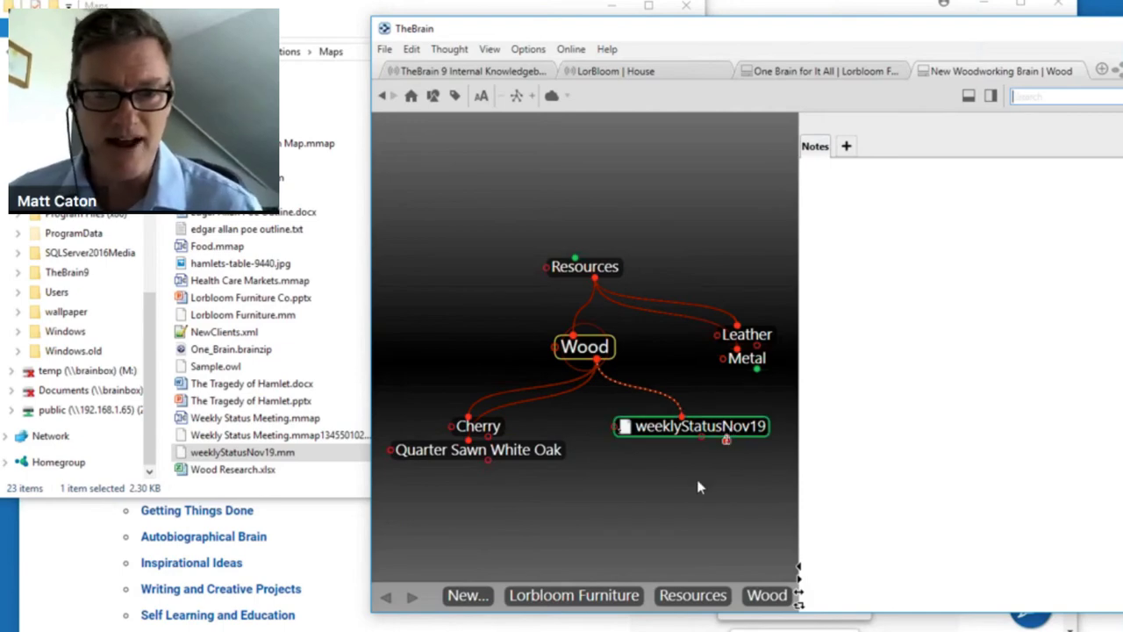
click(588, 269)
click(601, 220)
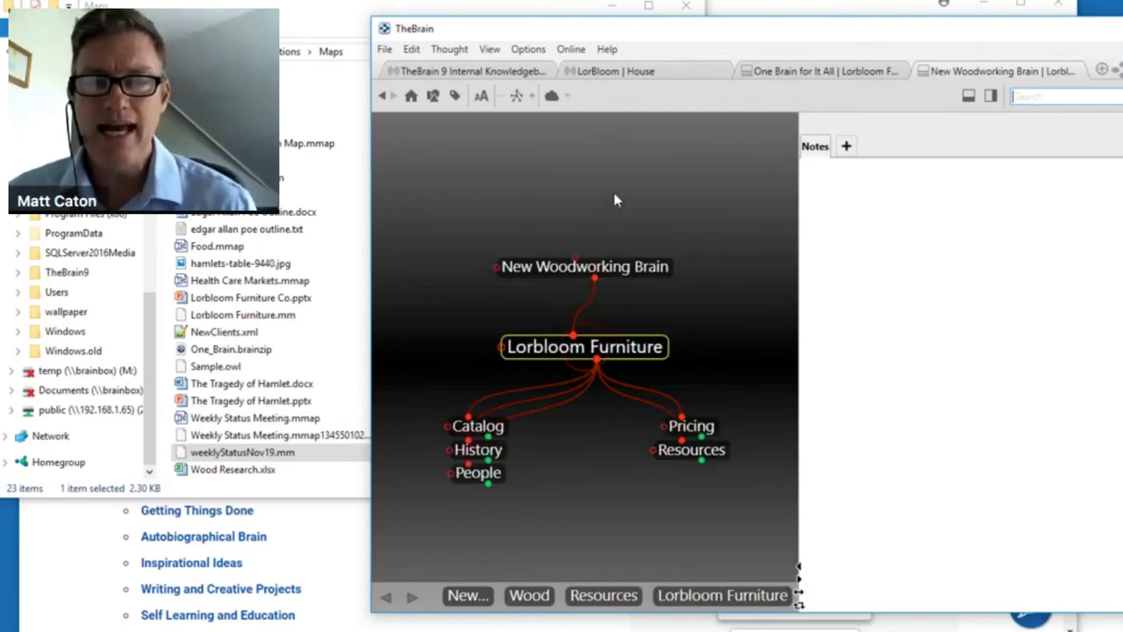
Sync the New Woodworking Brain by uploading the local brain to the online account.
click(551, 97)
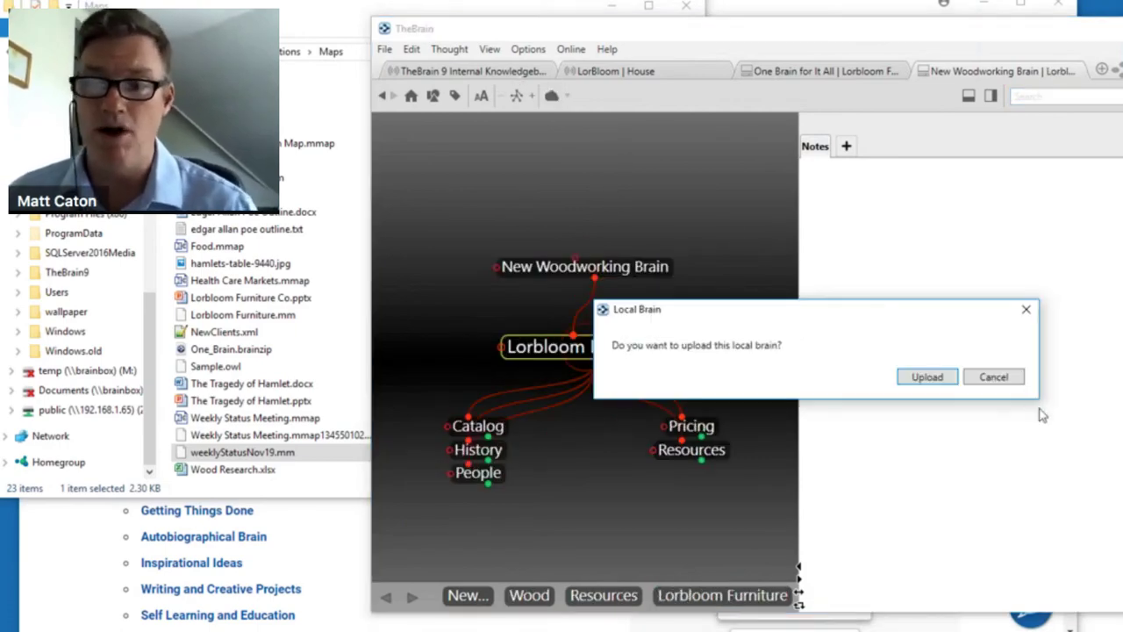
click(928, 377)
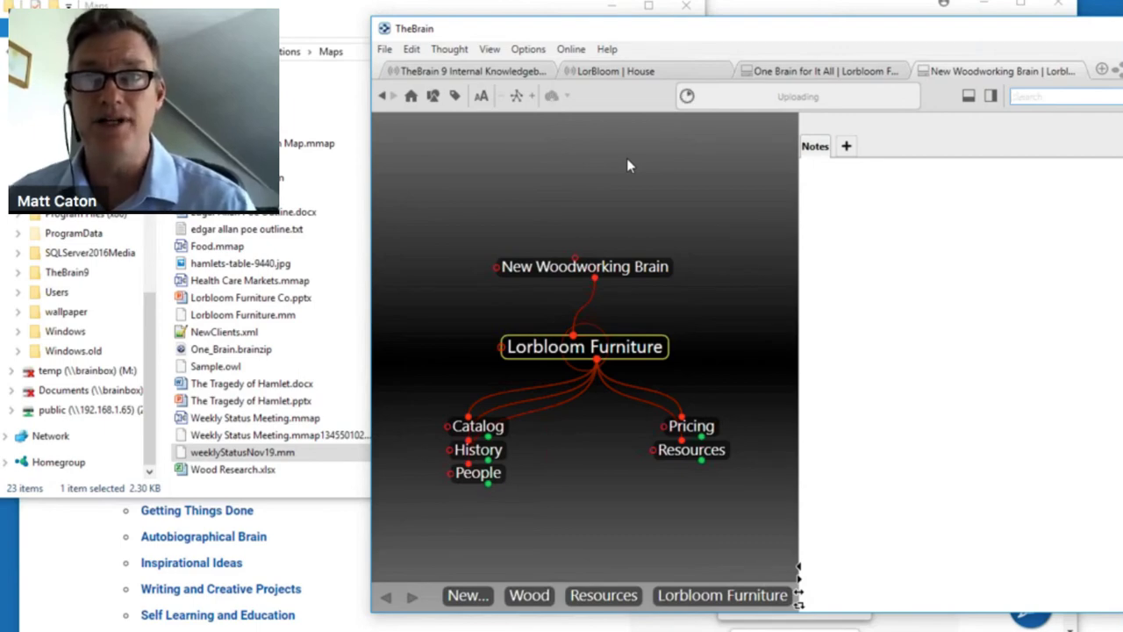
Review the brain's access and sharing settings beside the thought map, and close them without changes.
click(574, 51)
click(572, 50)
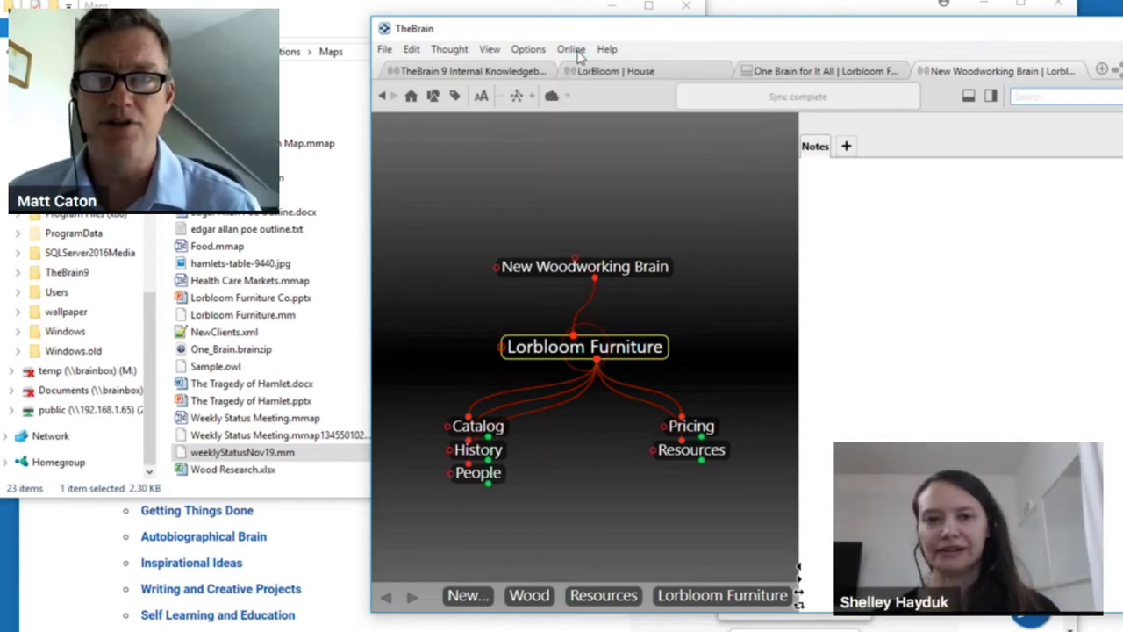
click(572, 49)
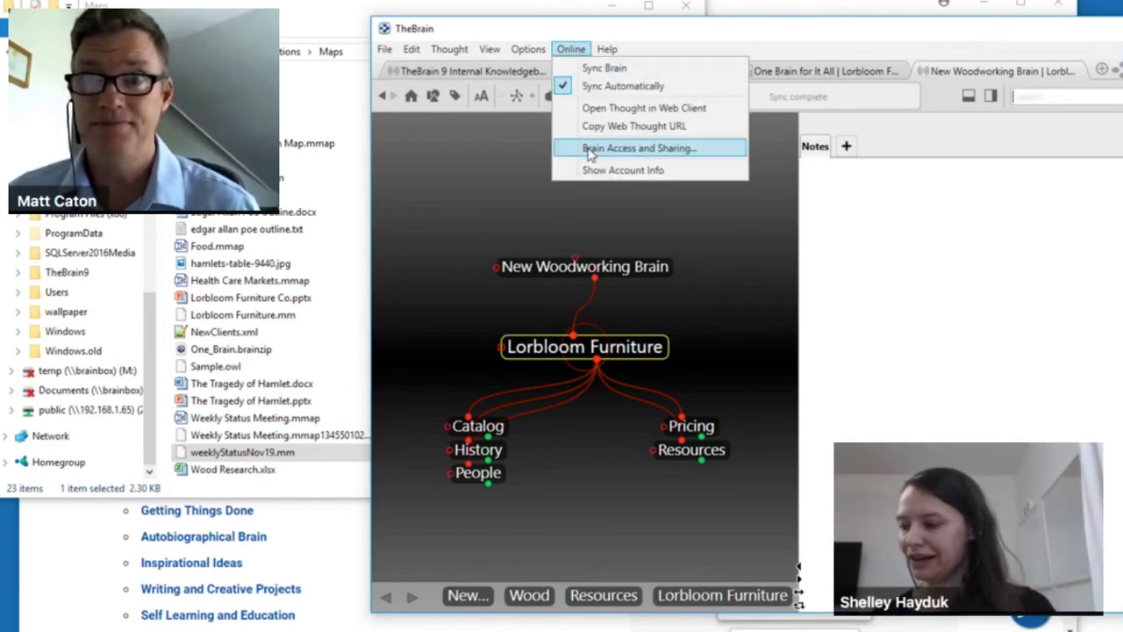
click(655, 149)
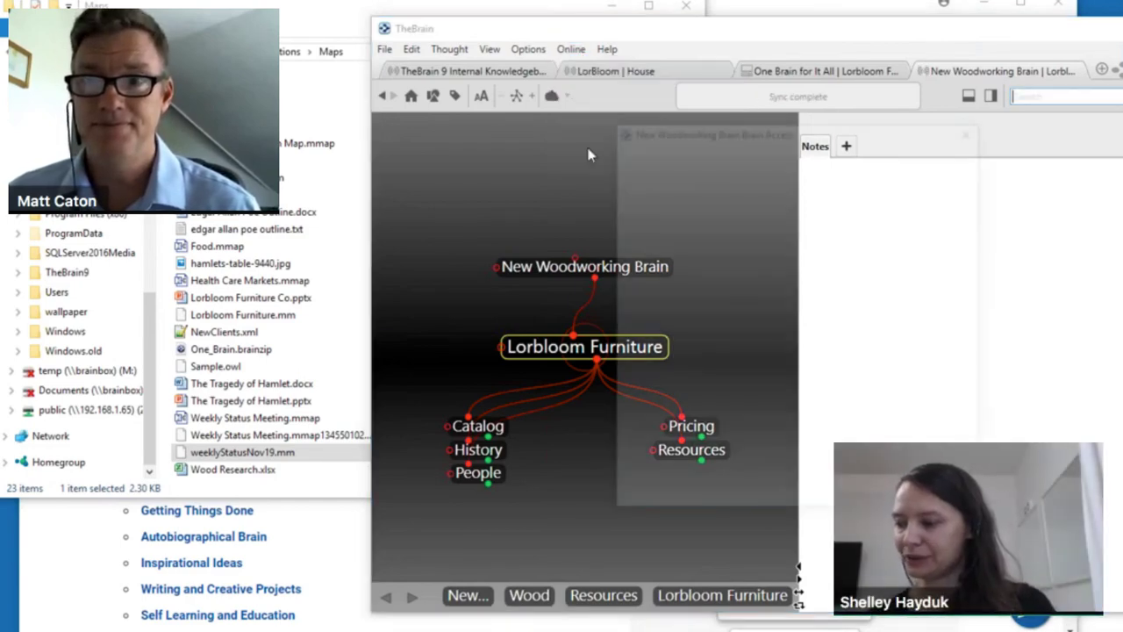
click(845, 158)
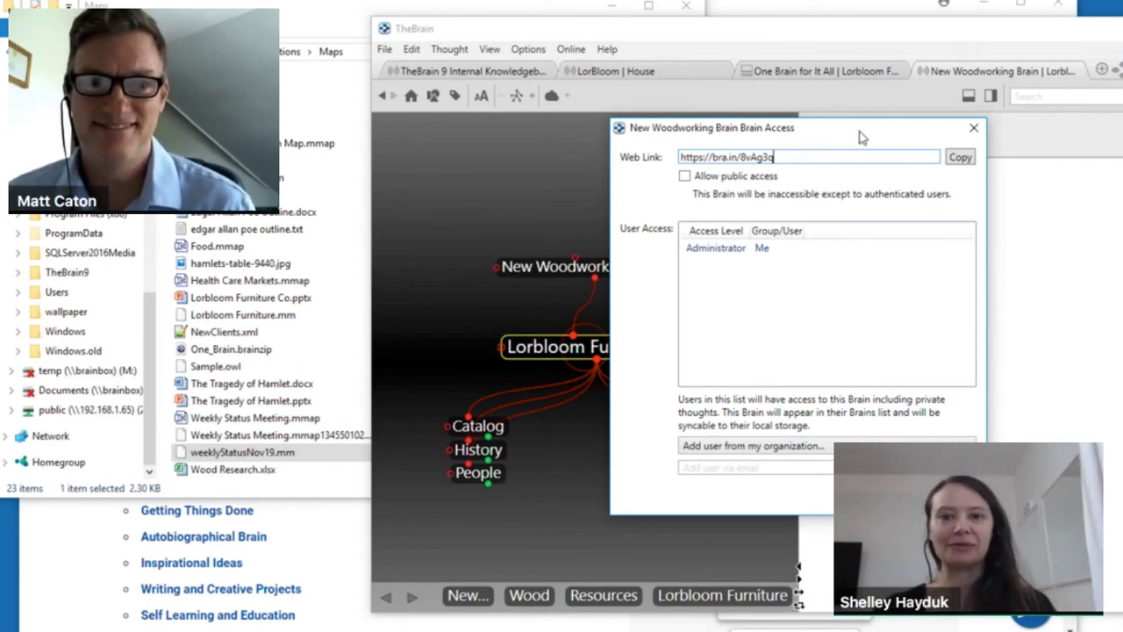
drag(861, 138, 853, 141)
drag(784, 132, 201, 197)
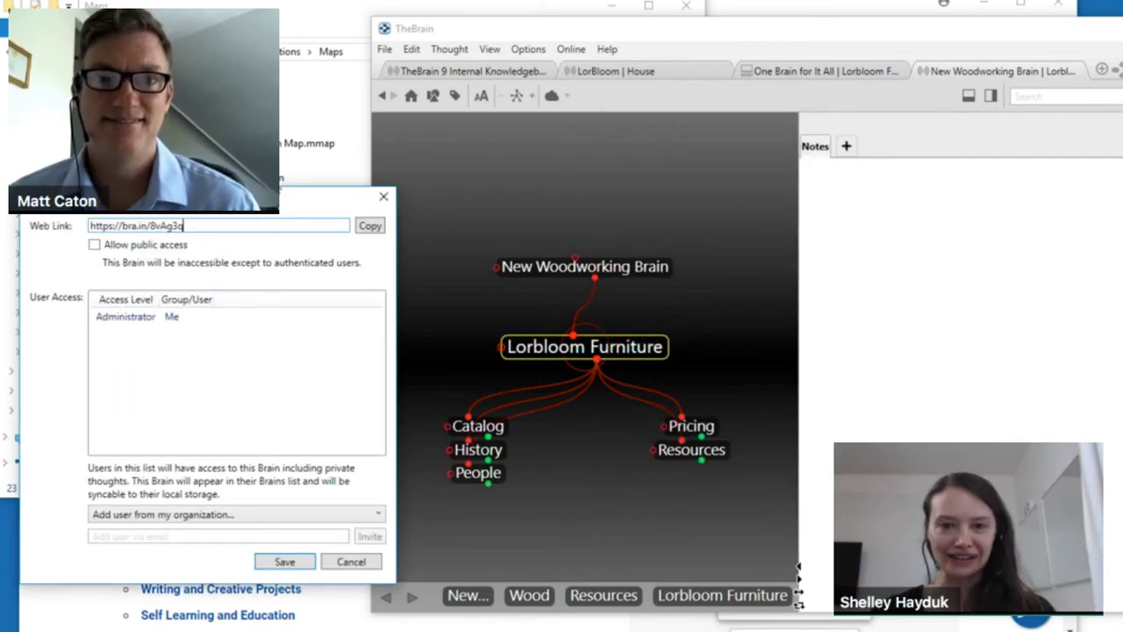
drag(275, 205, 285, 166)
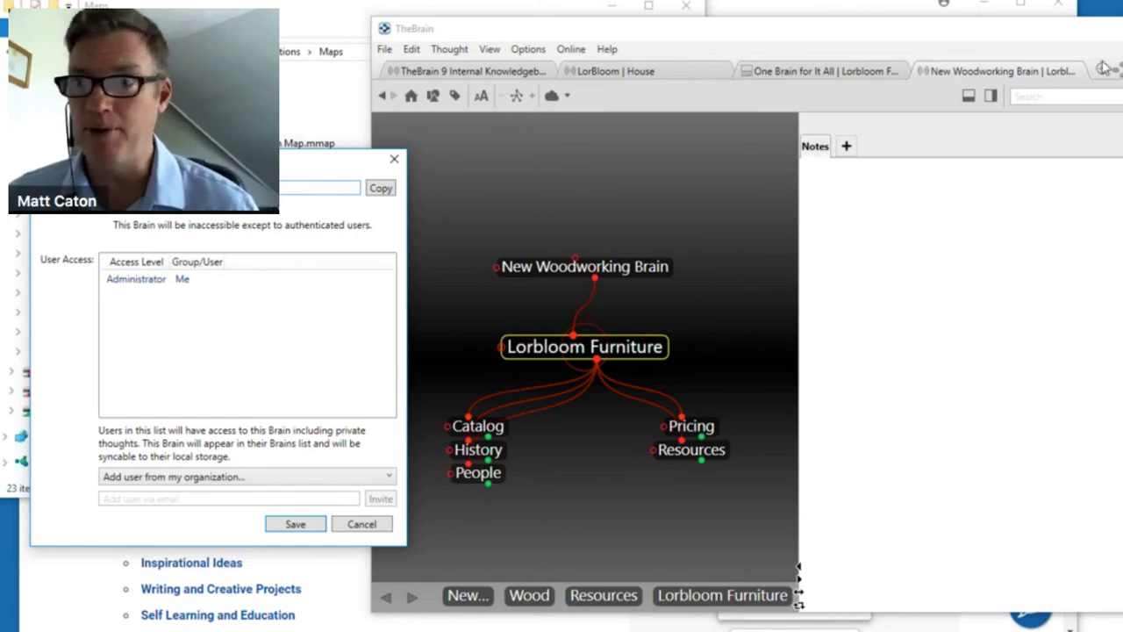
click(394, 161)
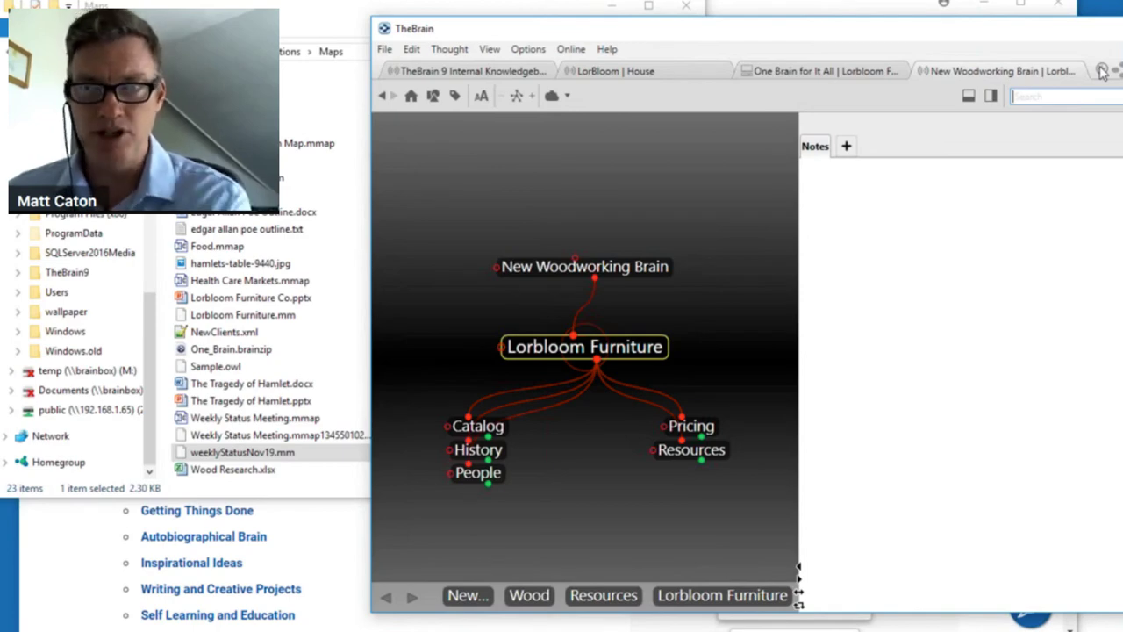
Open the list of all brains in a new tab and look through the available brains.
click(1102, 71)
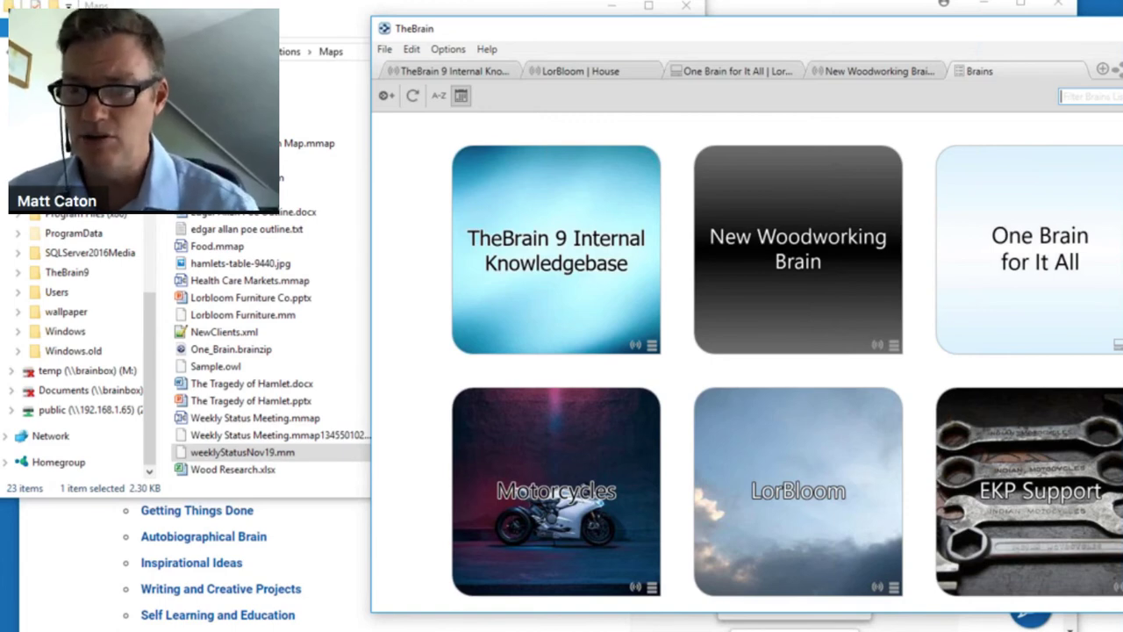
scroll(746, 359, down, 1)
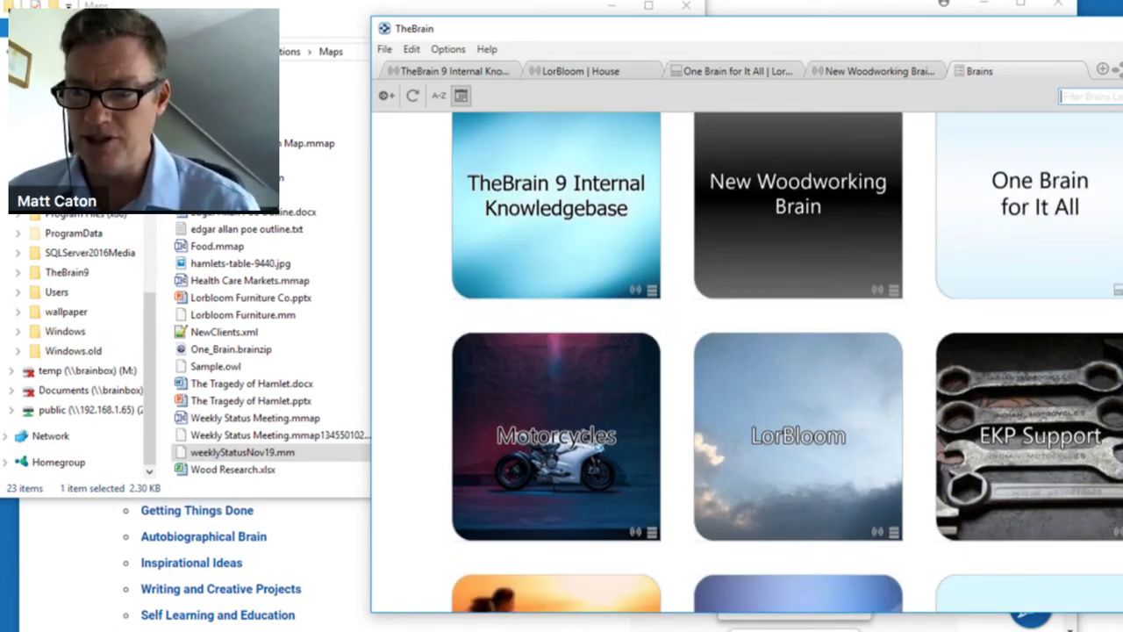
scroll(746, 360, down, 5)
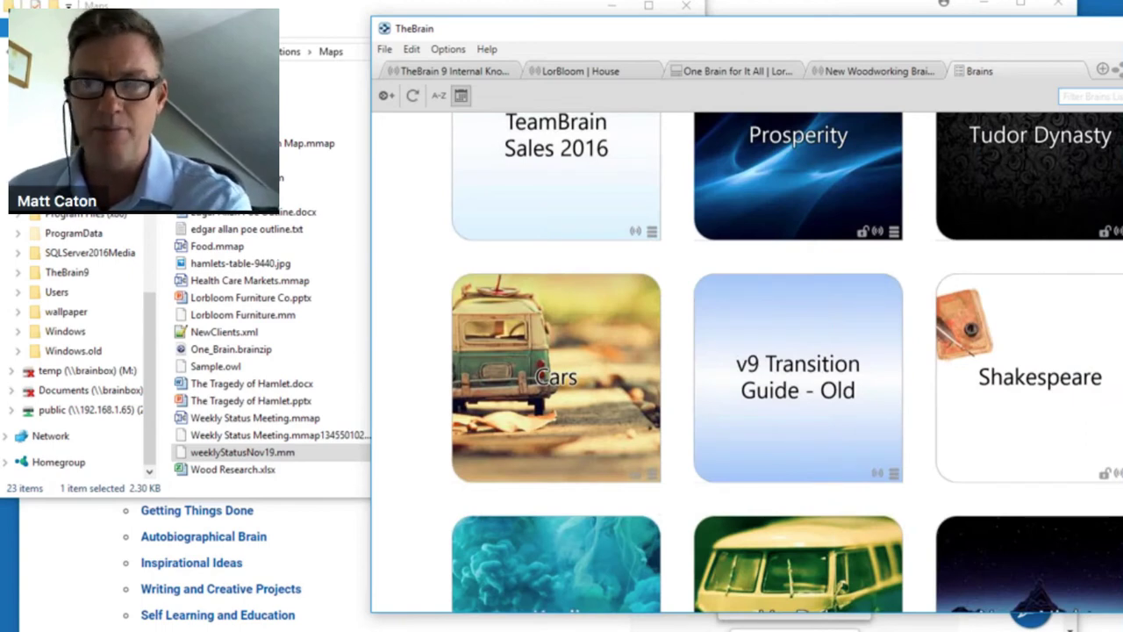
scroll(1113, 540, down, 5)
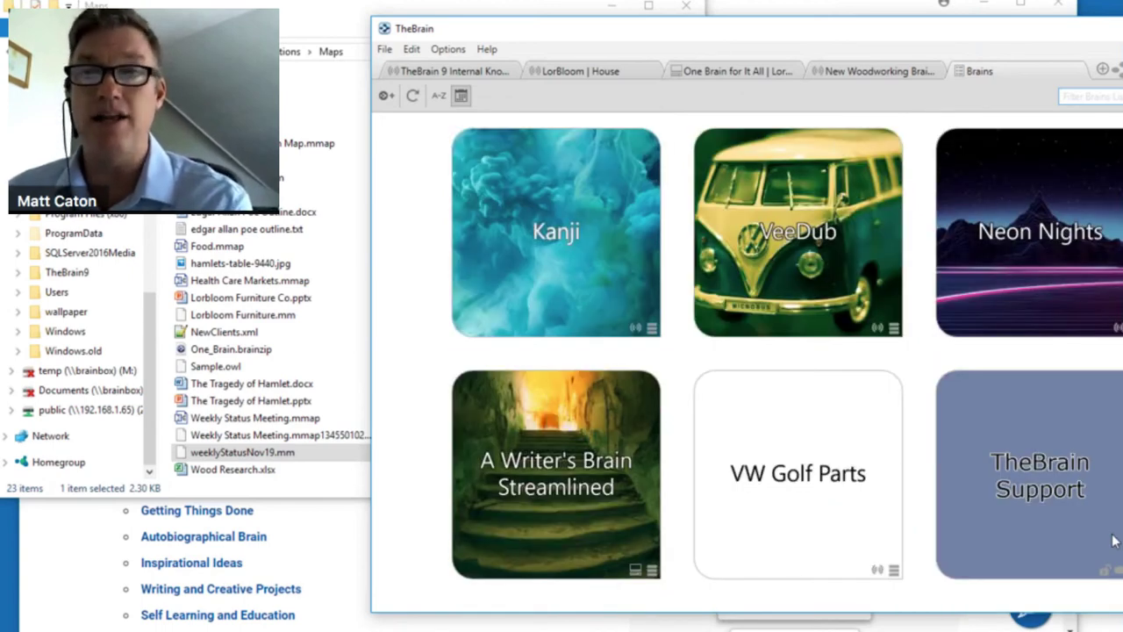
scroll(1113, 540, up, 2)
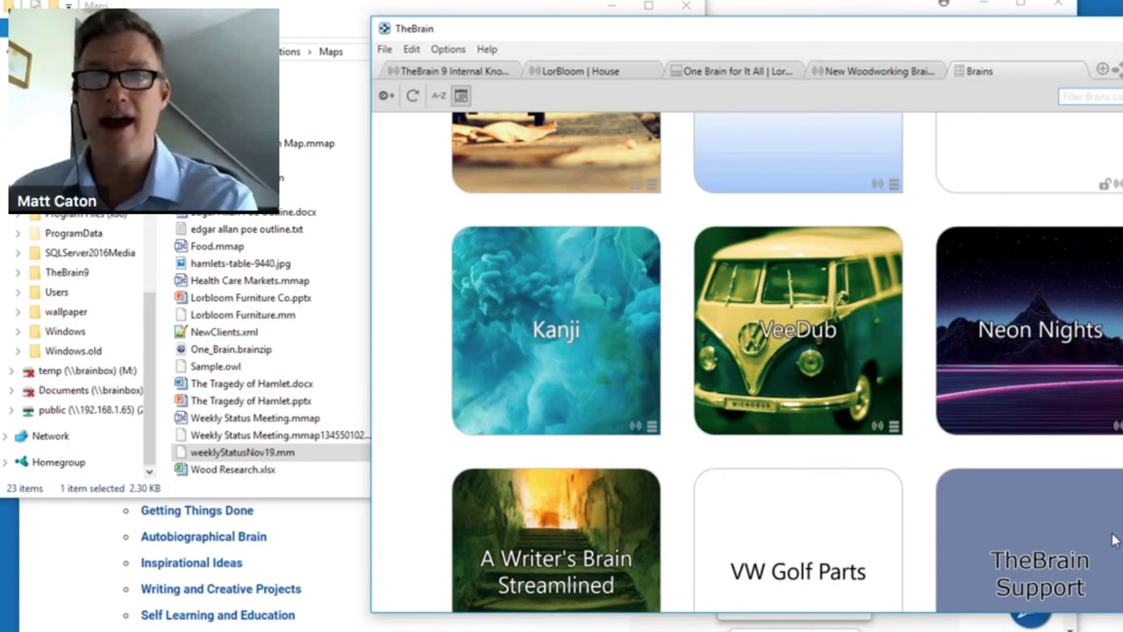
scroll(1112, 540, up, 5)
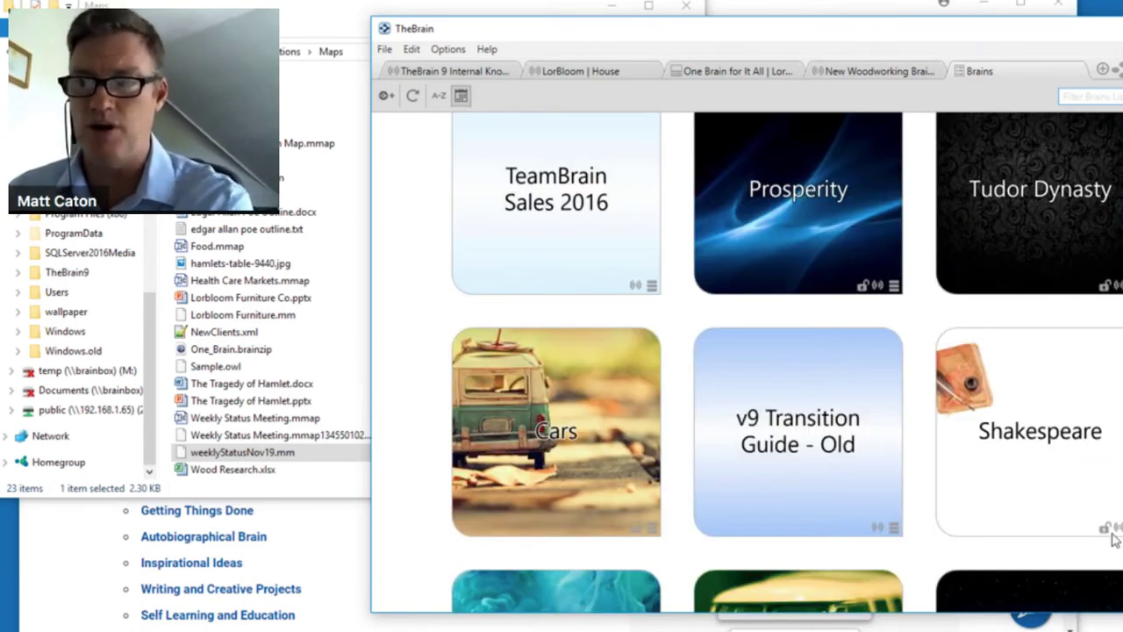
scroll(1105, 503, up, 5)
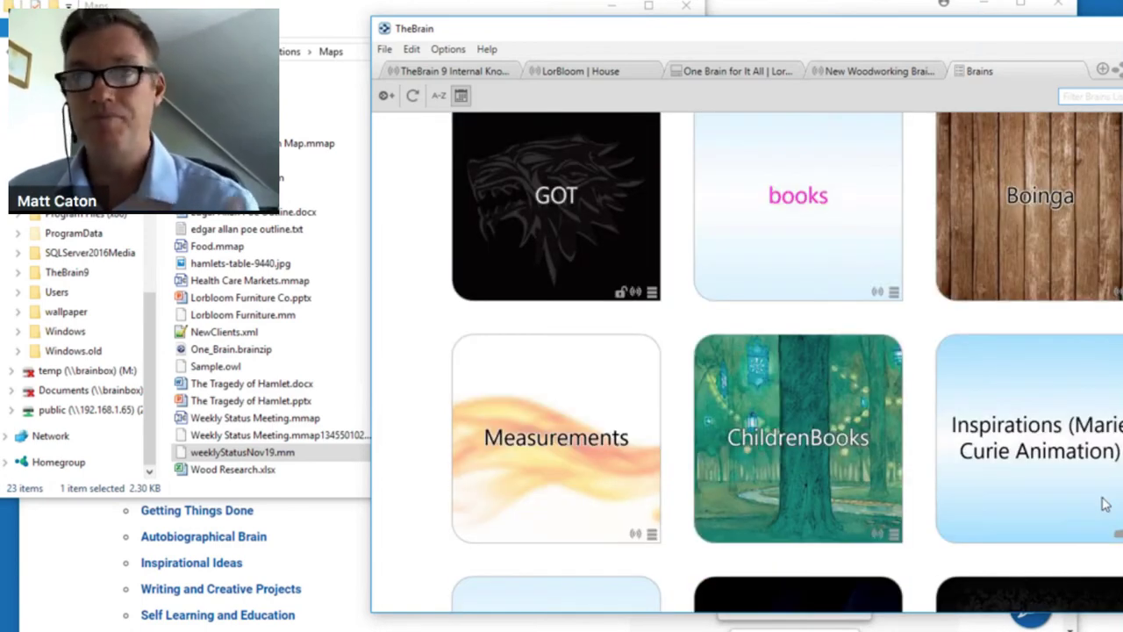
scroll(1110, 518, up, 2)
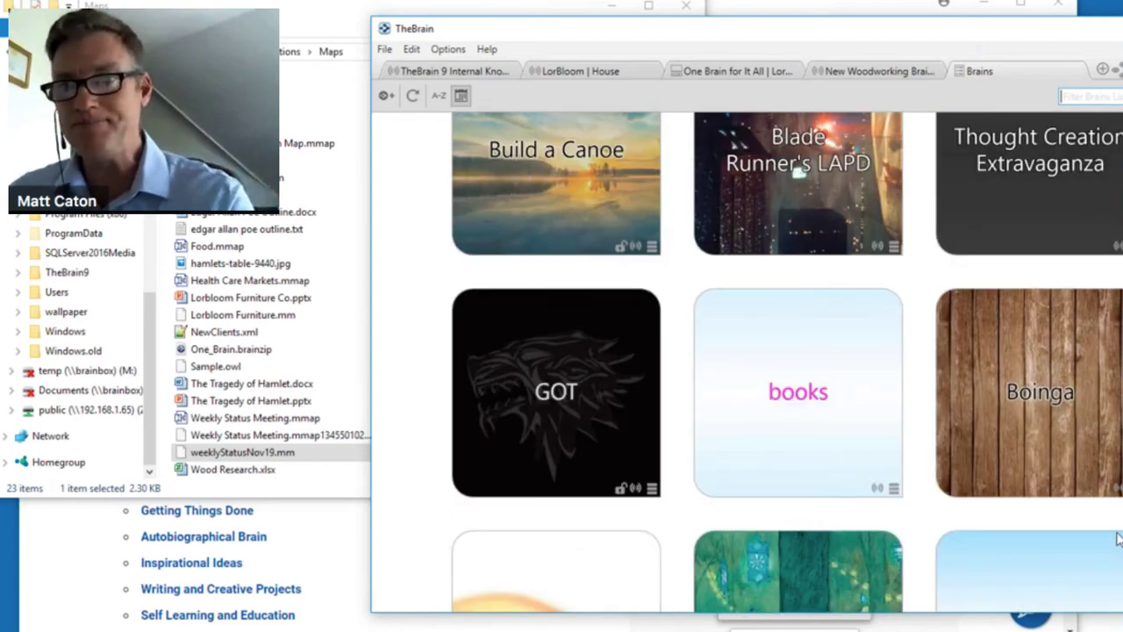
scroll(1117, 540, up, 5)
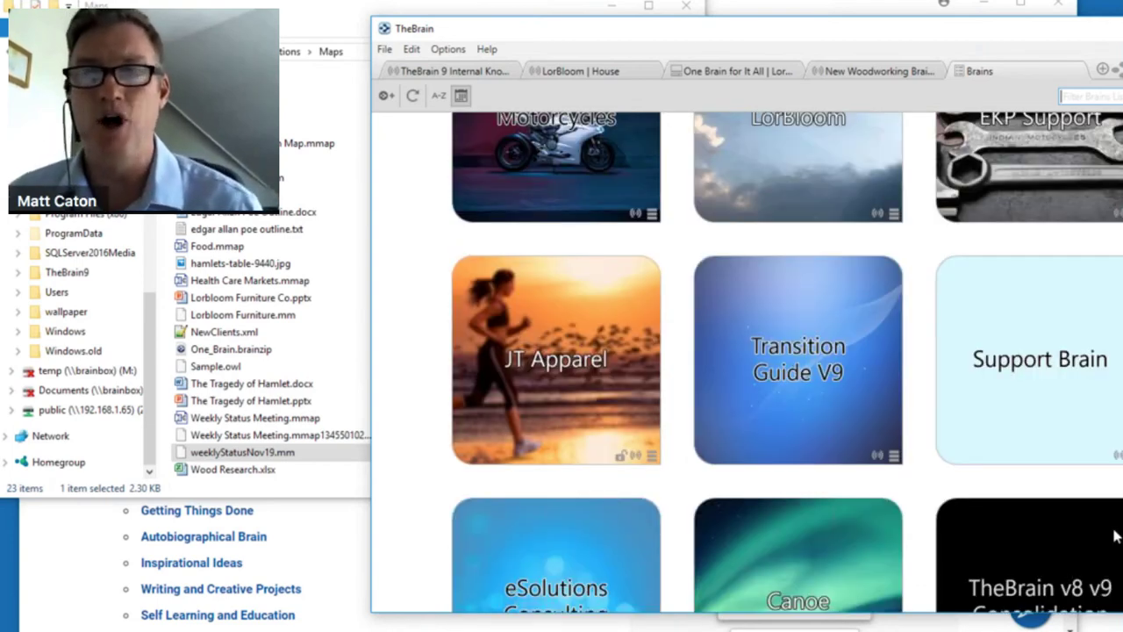
scroll(1117, 537, up, 4)
Return to the New Woodworking Brain, widen its thought map against the notes area, and show its online options.
click(693, 289)
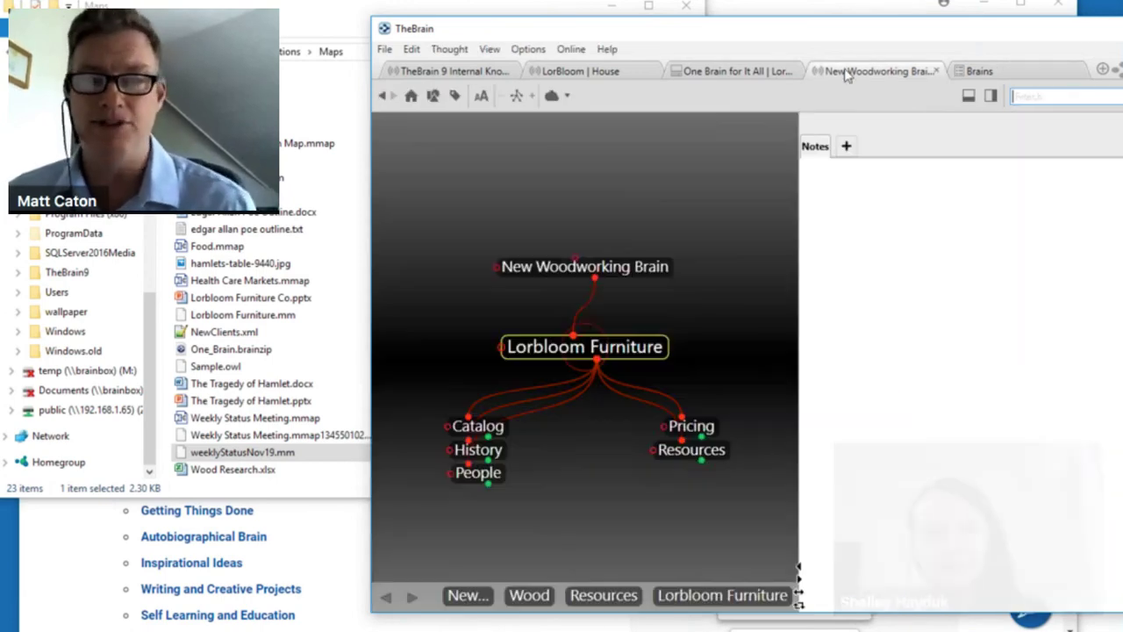
drag(949, 253, 949, 254)
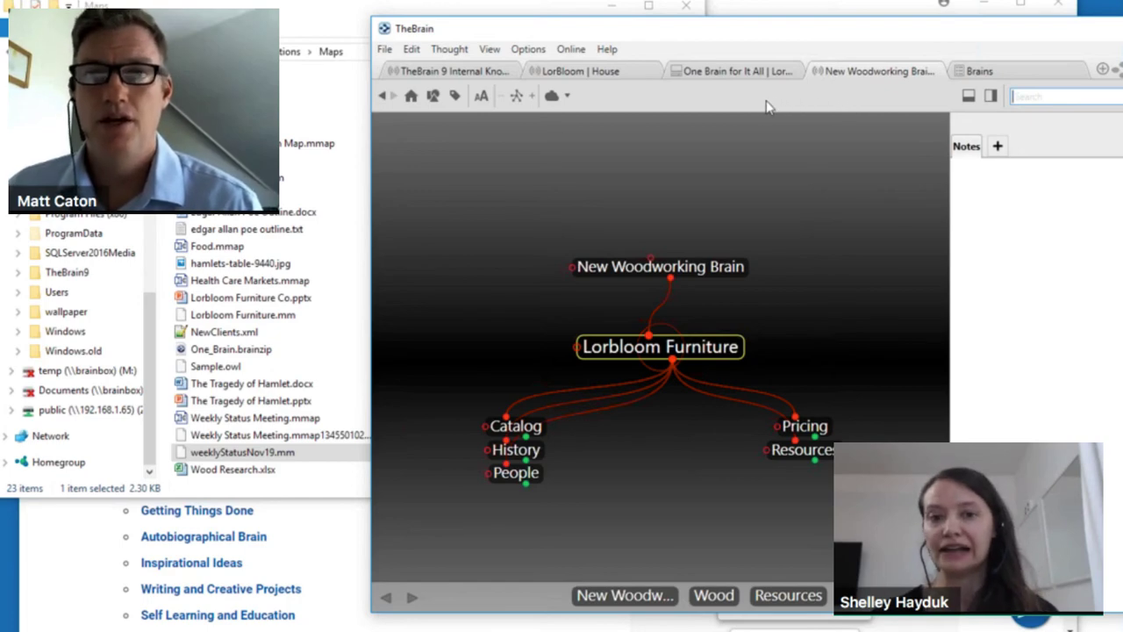
click(570, 49)
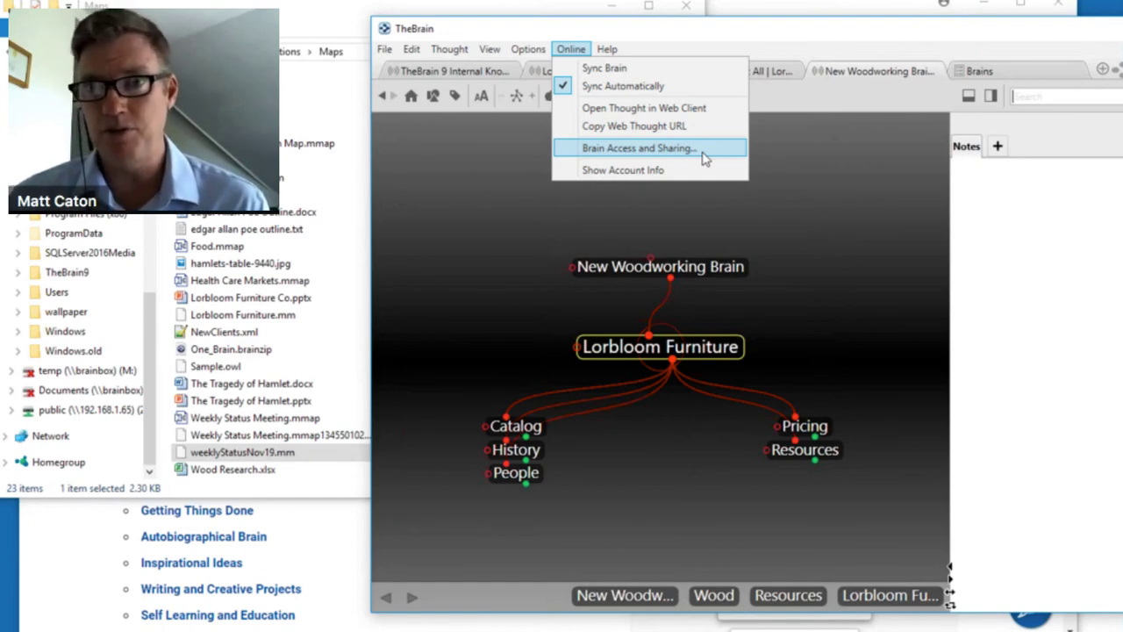
Switch to the browser, log in to TheBrain 9's web client, and find the New Woodworking Brain among the online brains.
click(59, 593)
click(795, 90)
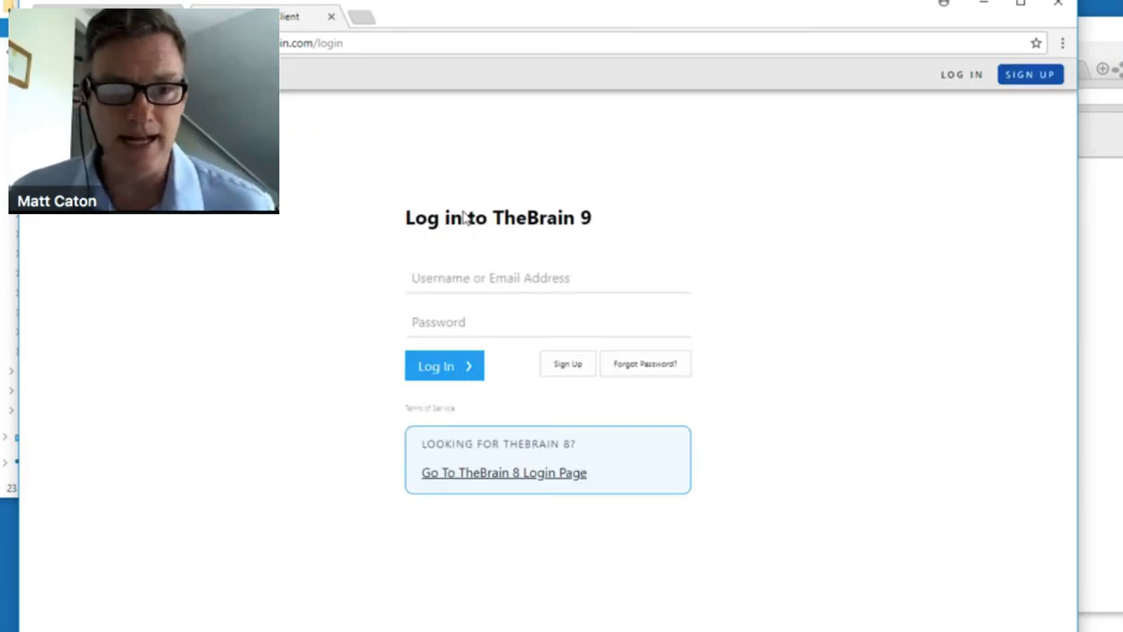
click(448, 462)
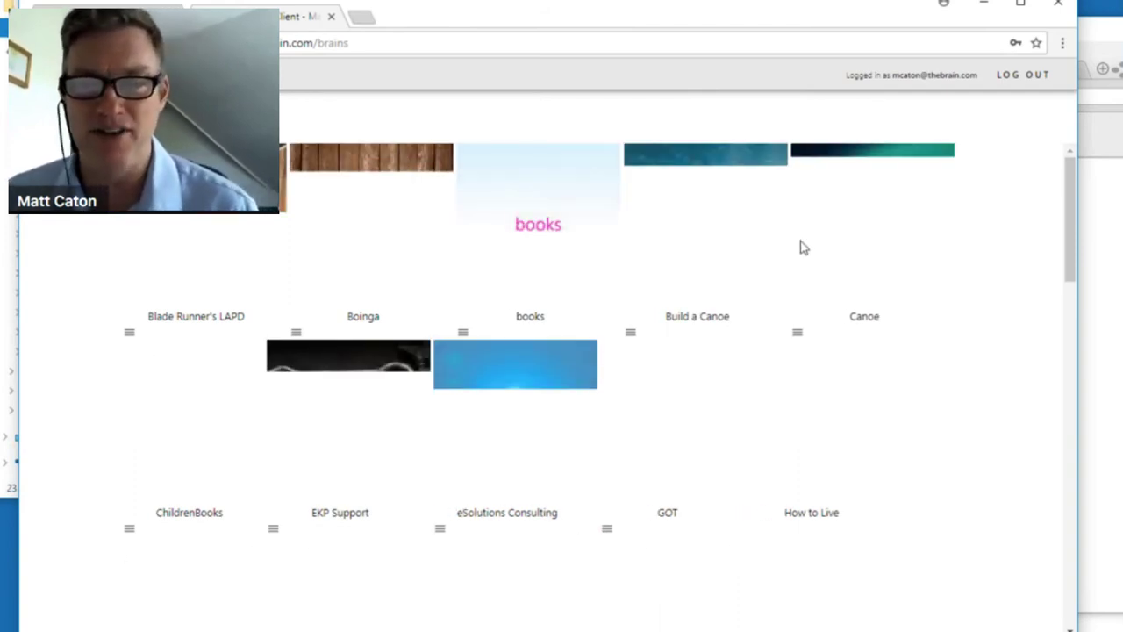
scroll(803, 248, down, 4)
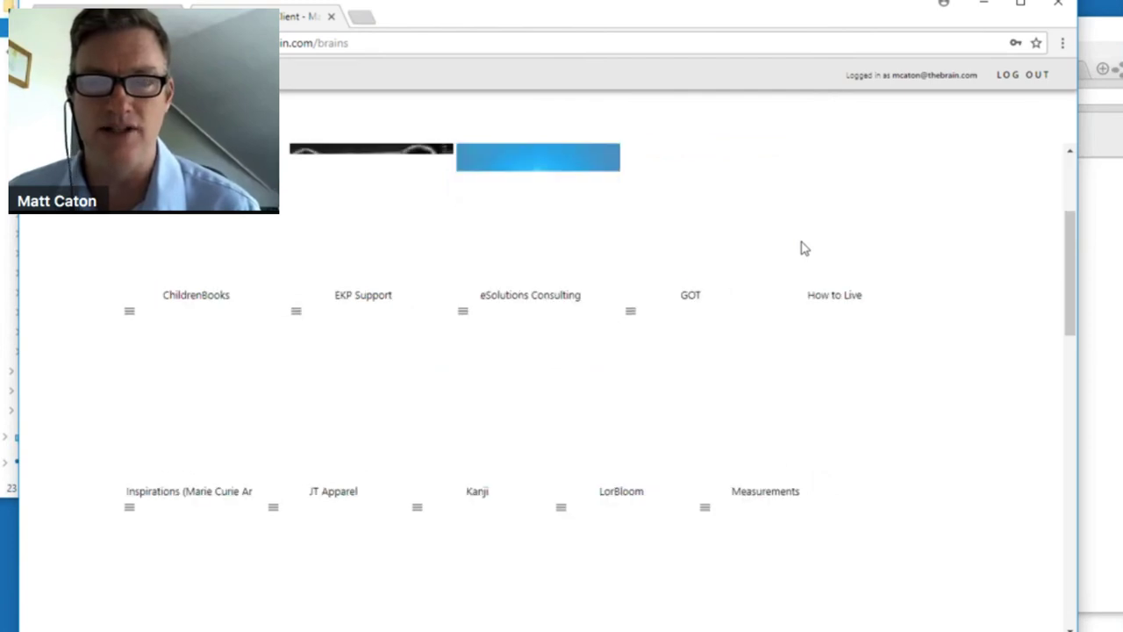
scroll(805, 249, down, 7)
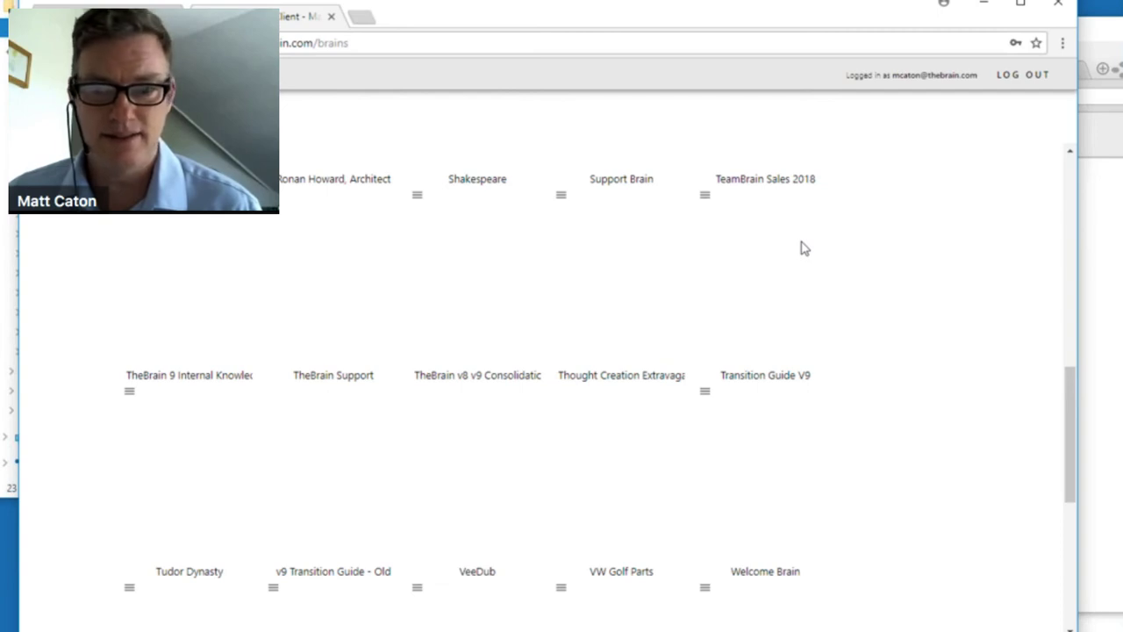
scroll(801, 247, up, 4)
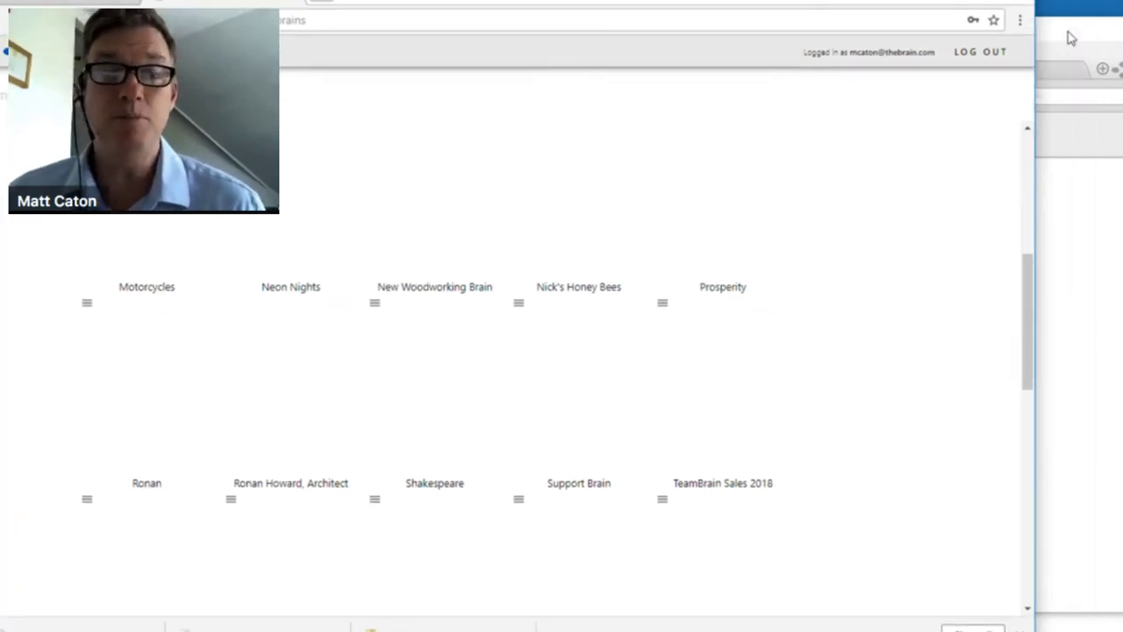
Return to the TheBrain desktop window, open the New Woodworking Brain's access settings, allow public access, and select its web link.
click(1071, 37)
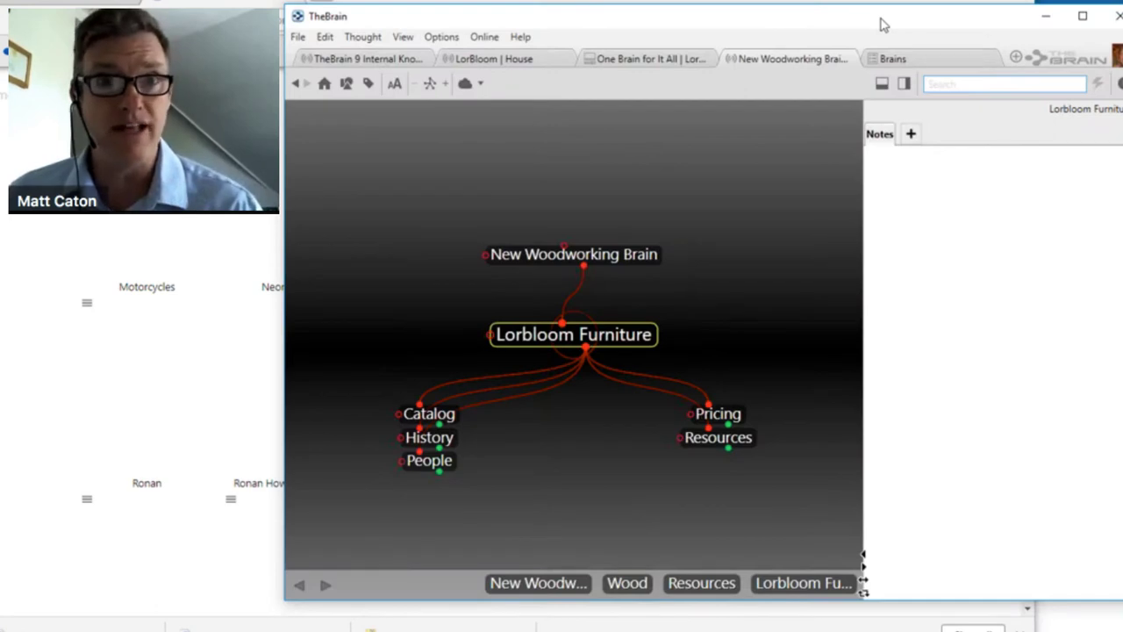
click(483, 36)
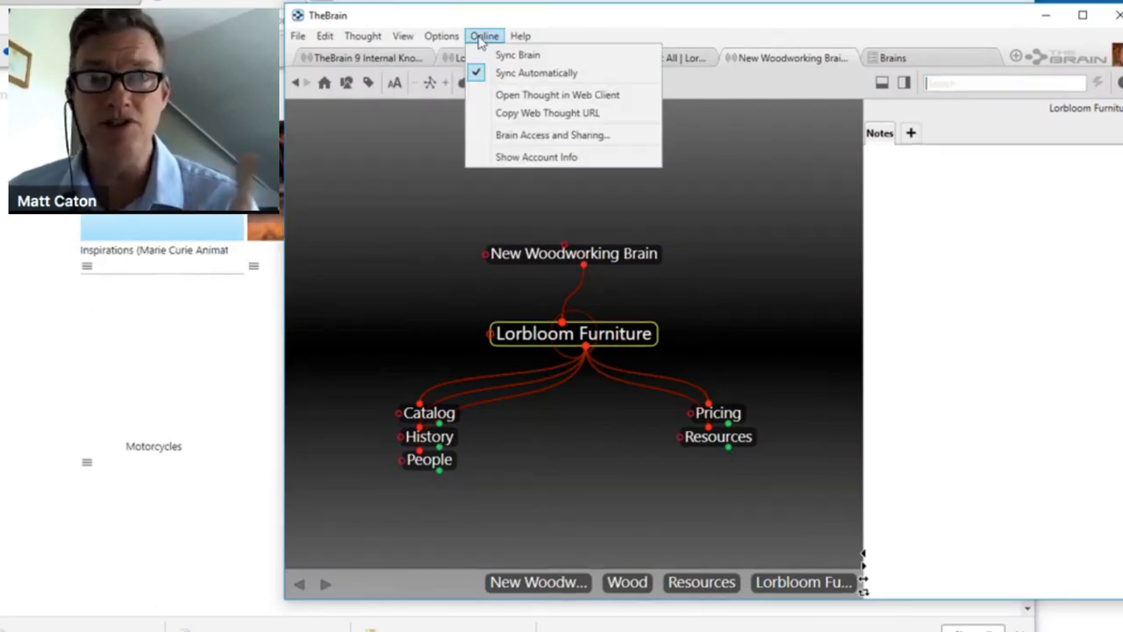
click(587, 141)
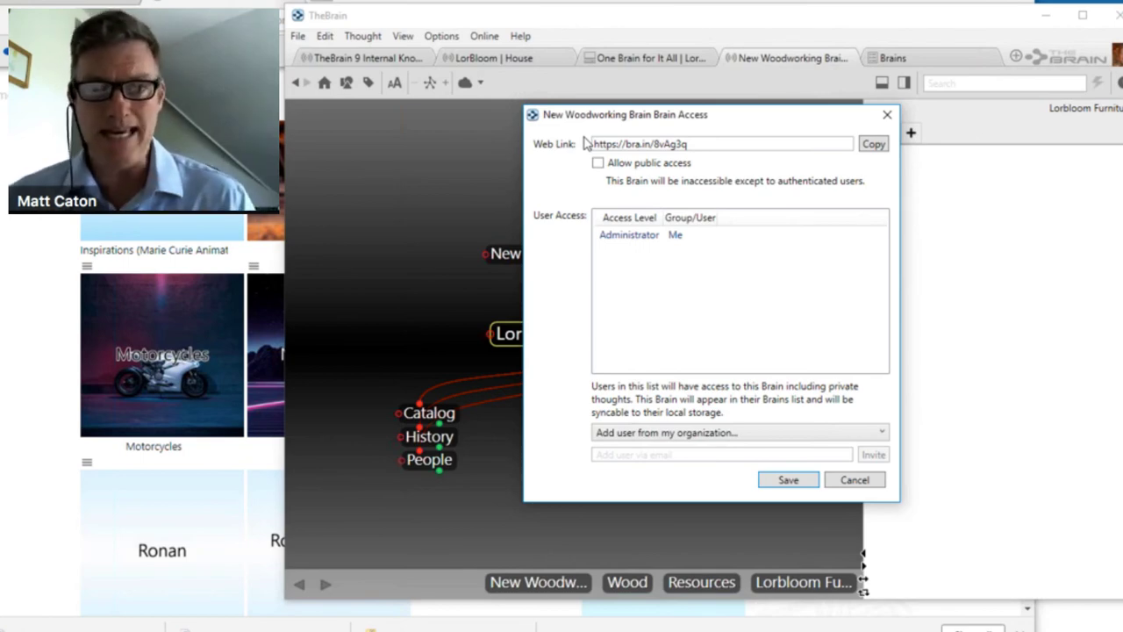
click(646, 148)
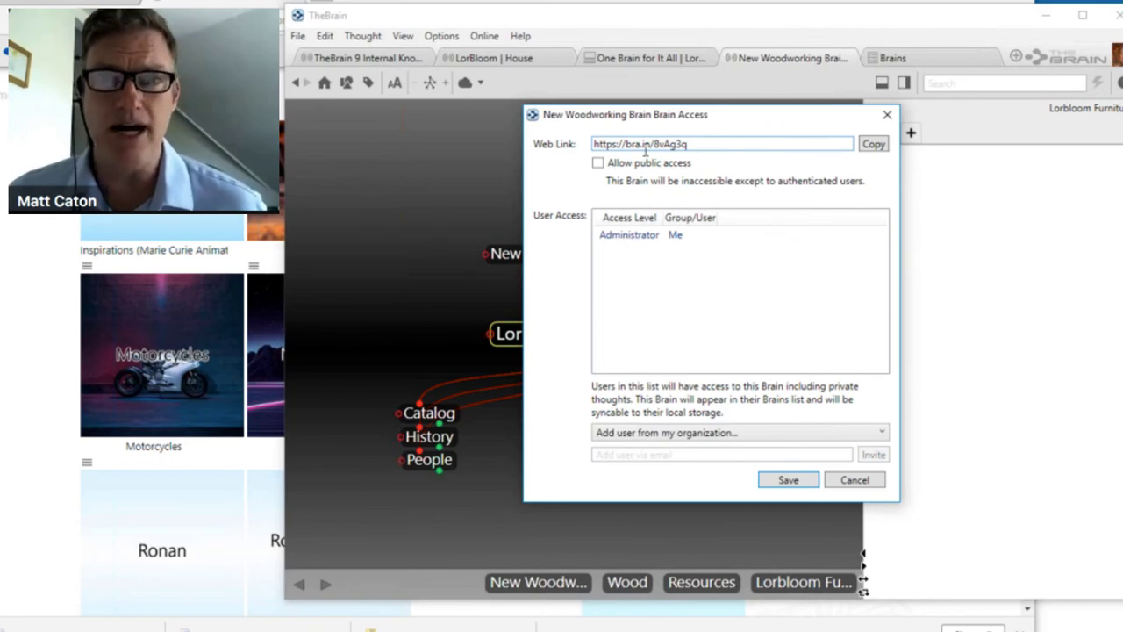
click(598, 165)
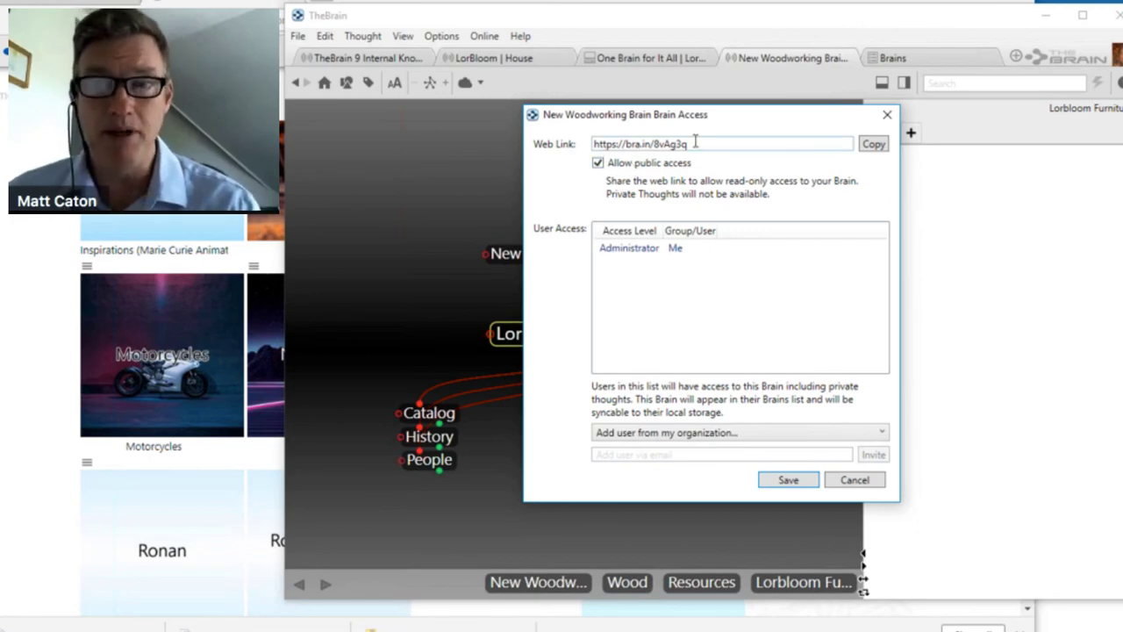
drag(693, 143, 572, 153)
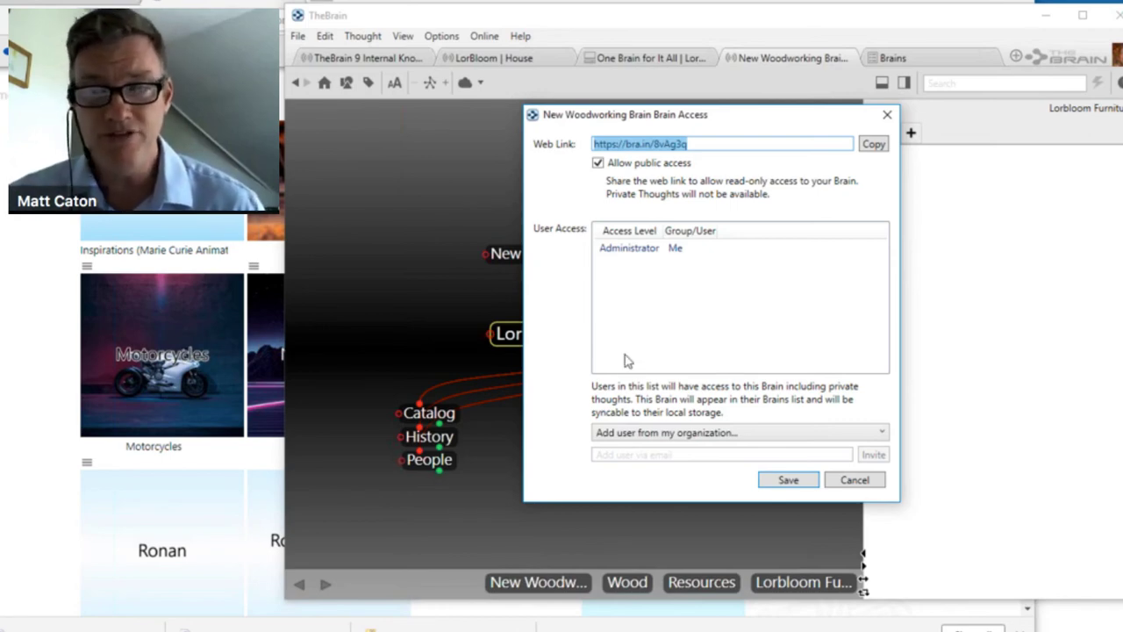
Add a colleague from the organization to the brain's user access list.
click(717, 435)
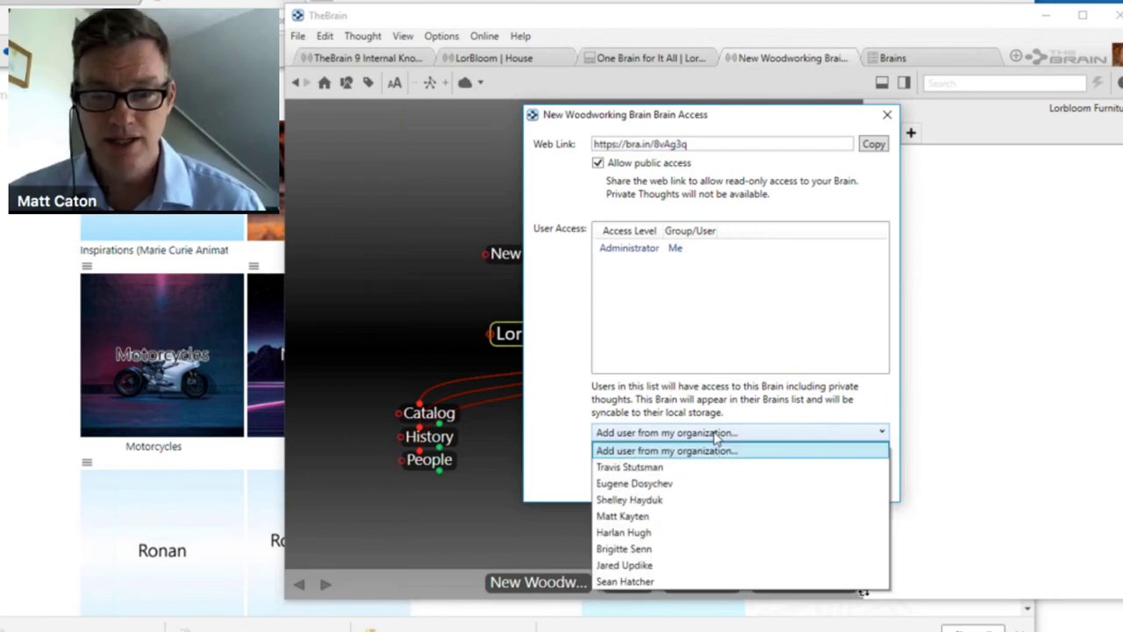
click(632, 455)
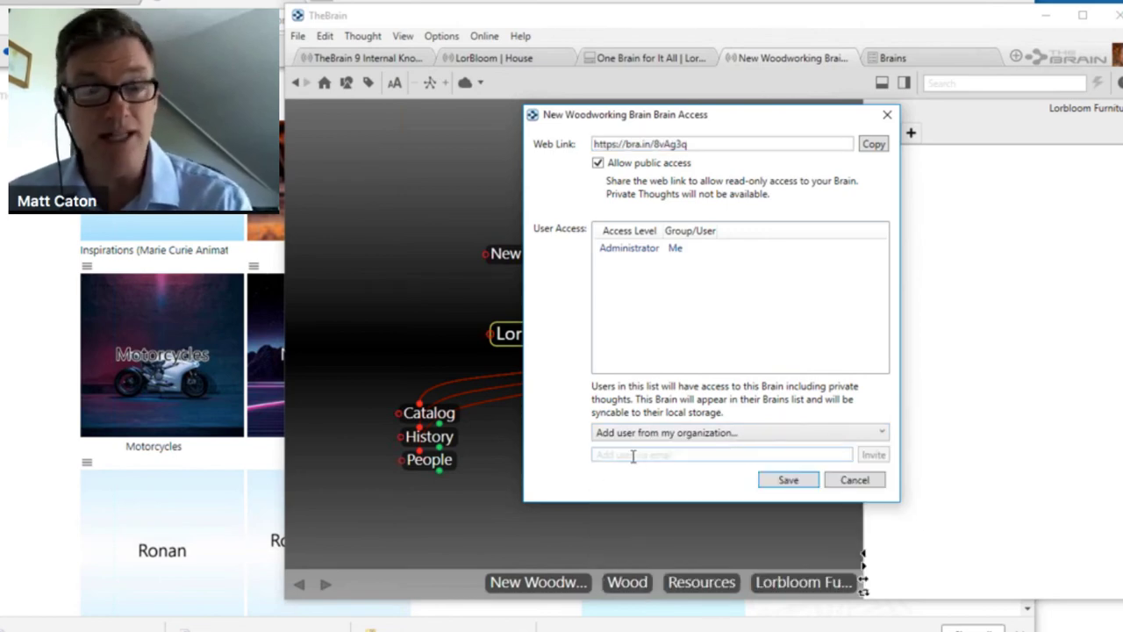
click(717, 433)
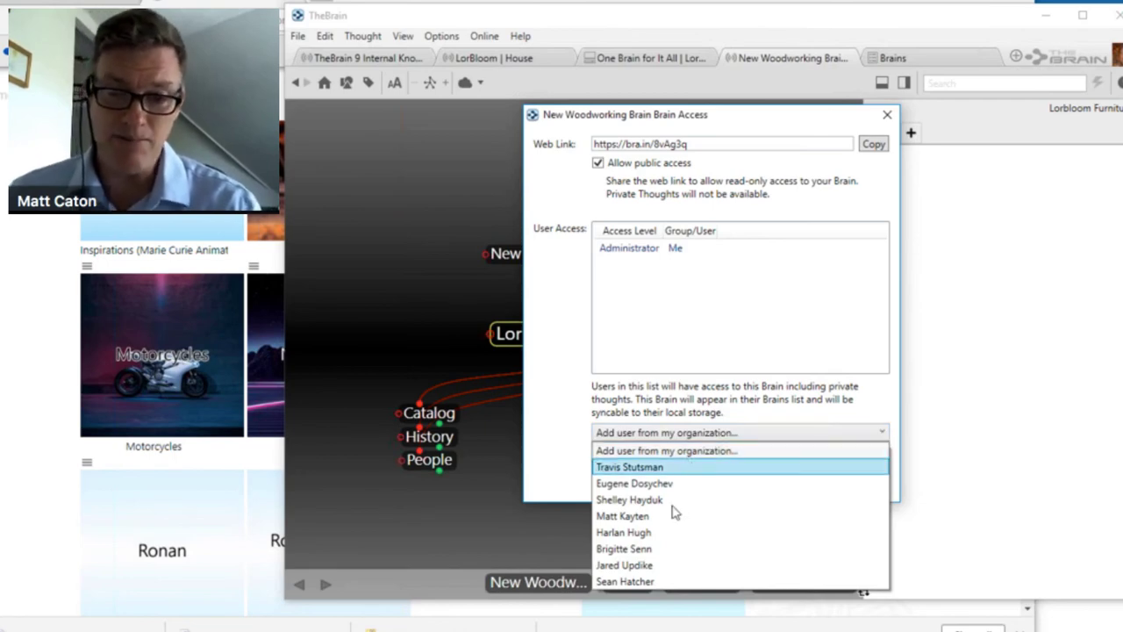
click(639, 501)
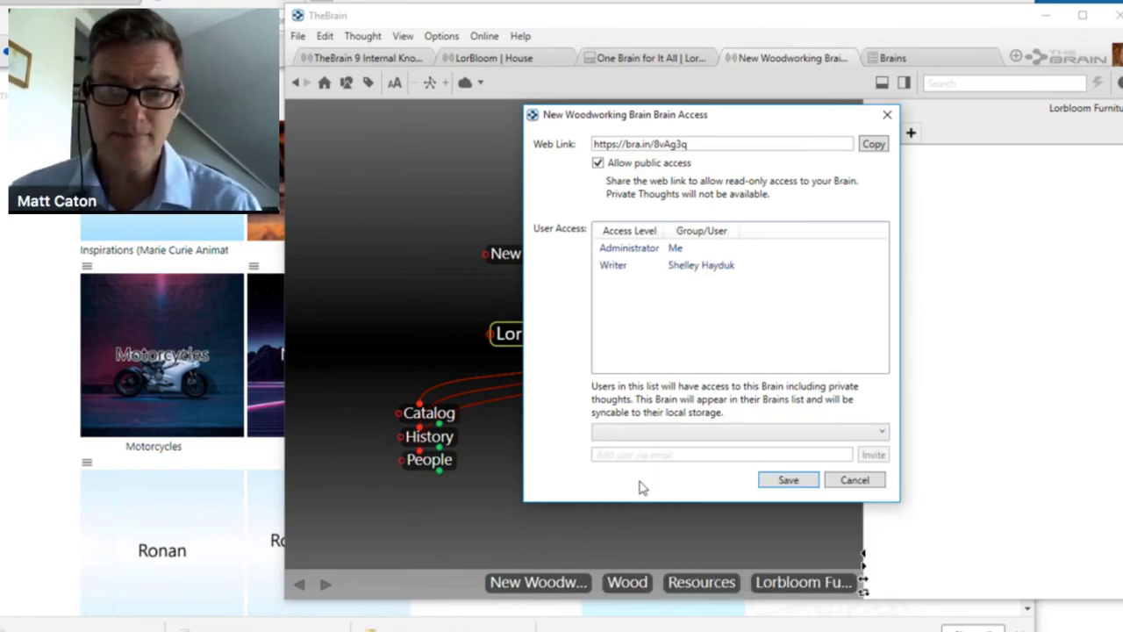
Change the added colleague's access level to Reader and back to Writer, and save the access settings.
click(617, 273)
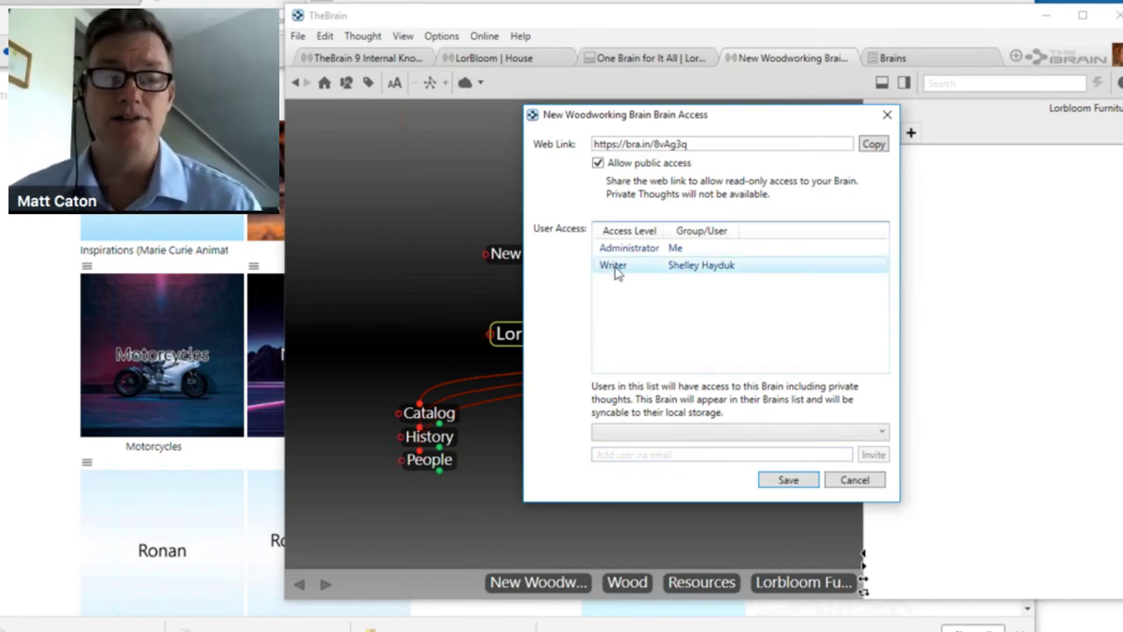
click(617, 273)
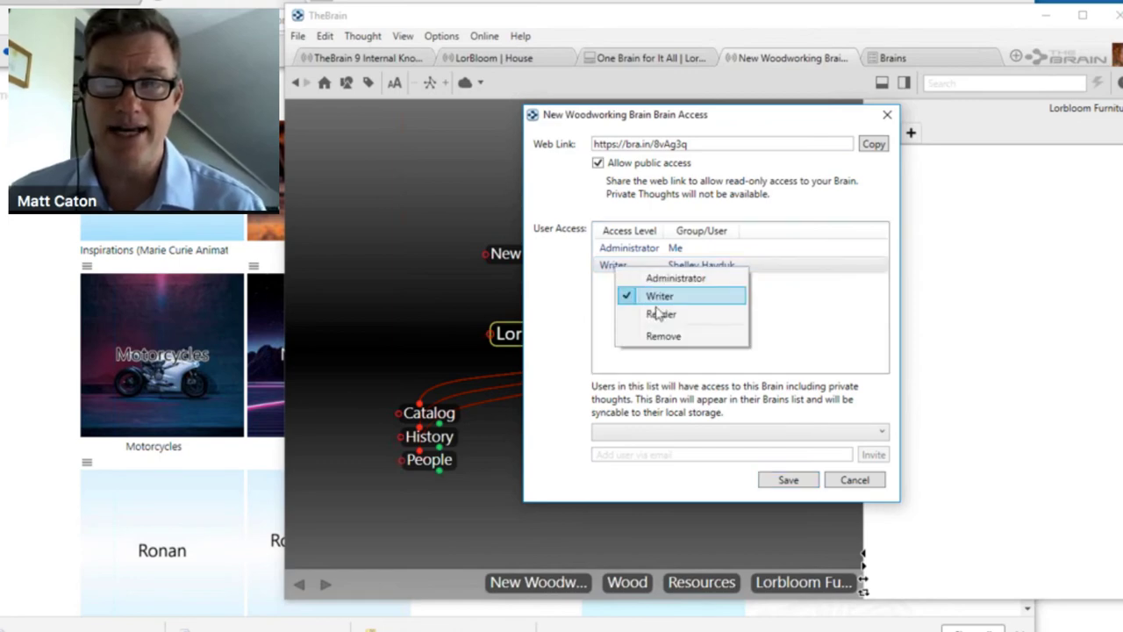
click(657, 314)
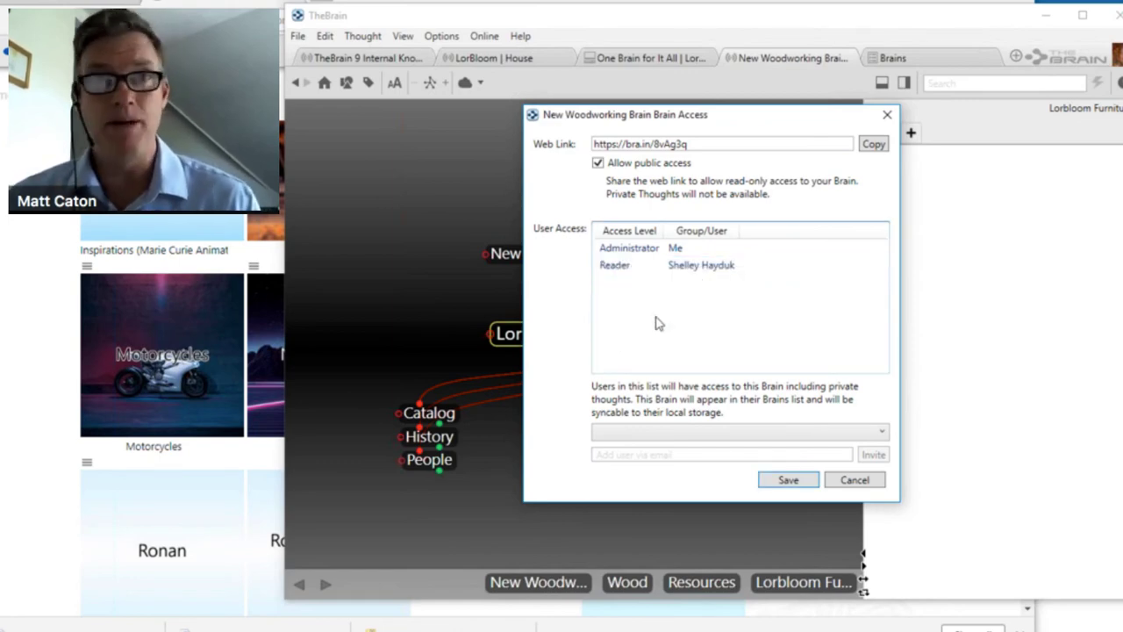
click(651, 267)
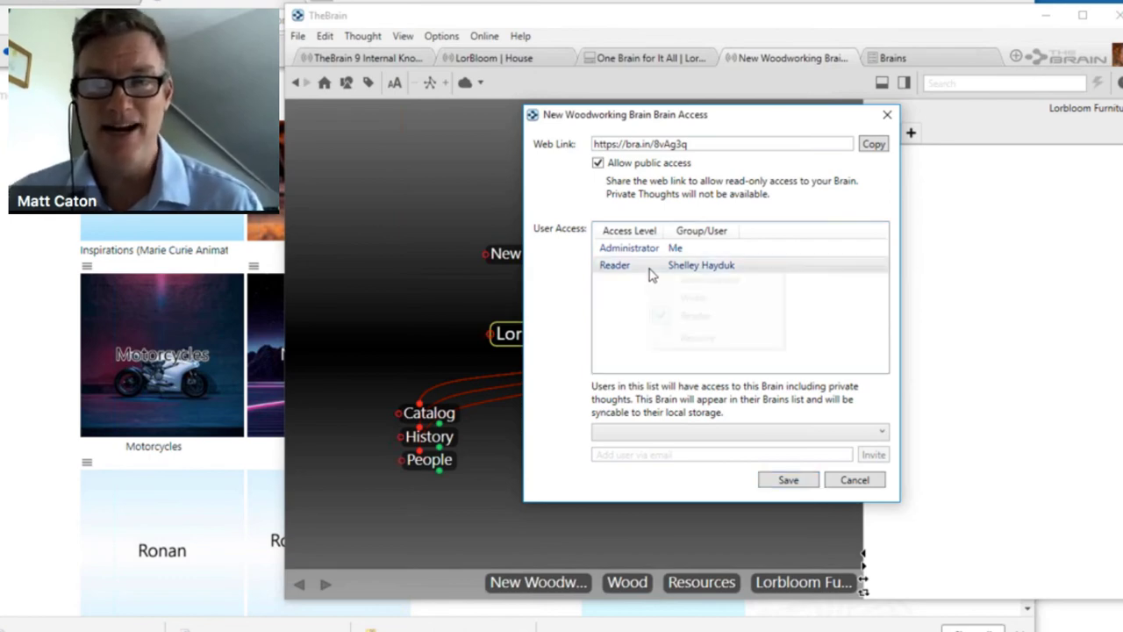
click(683, 299)
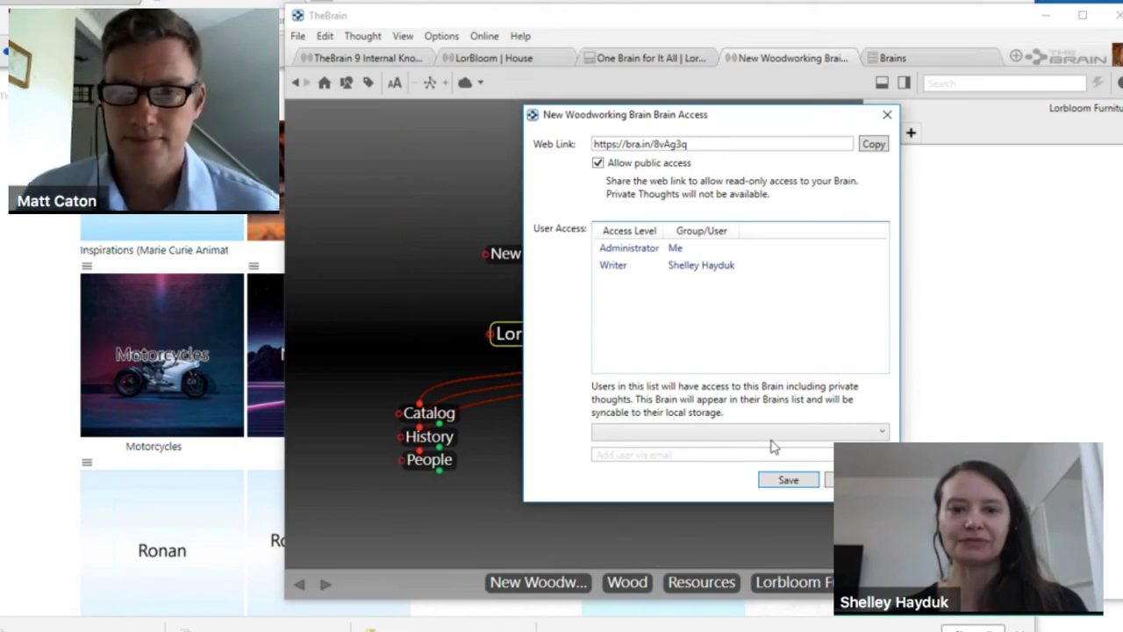
click(792, 481)
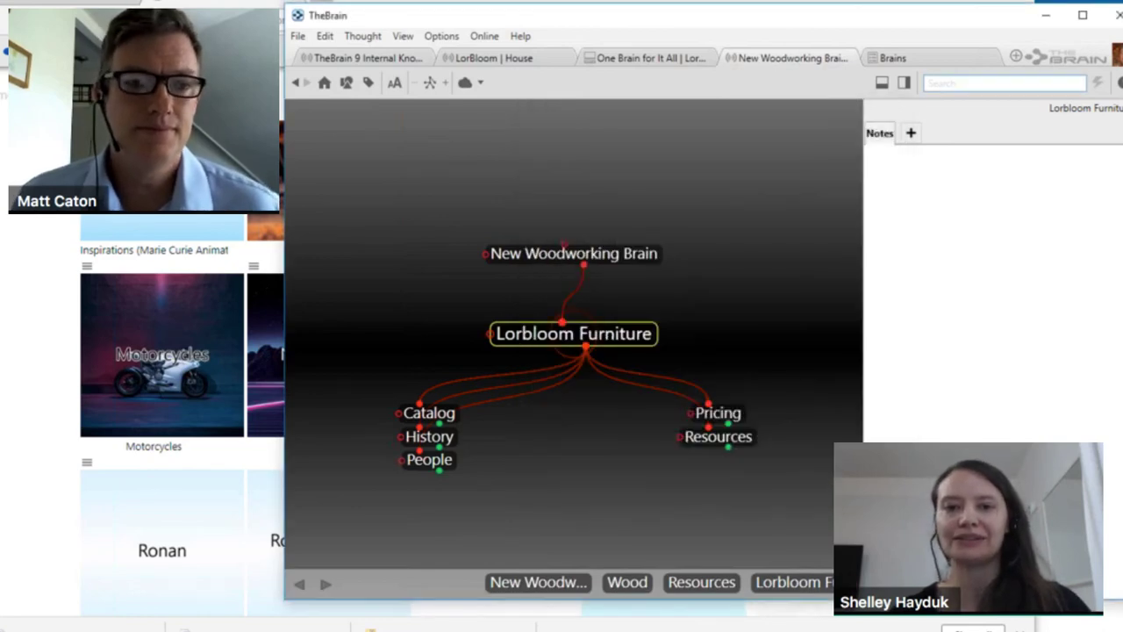
Switch to the browser, open the New Woodworking Brain in the web client, and widen its thought map against the notes area.
click(13, 341)
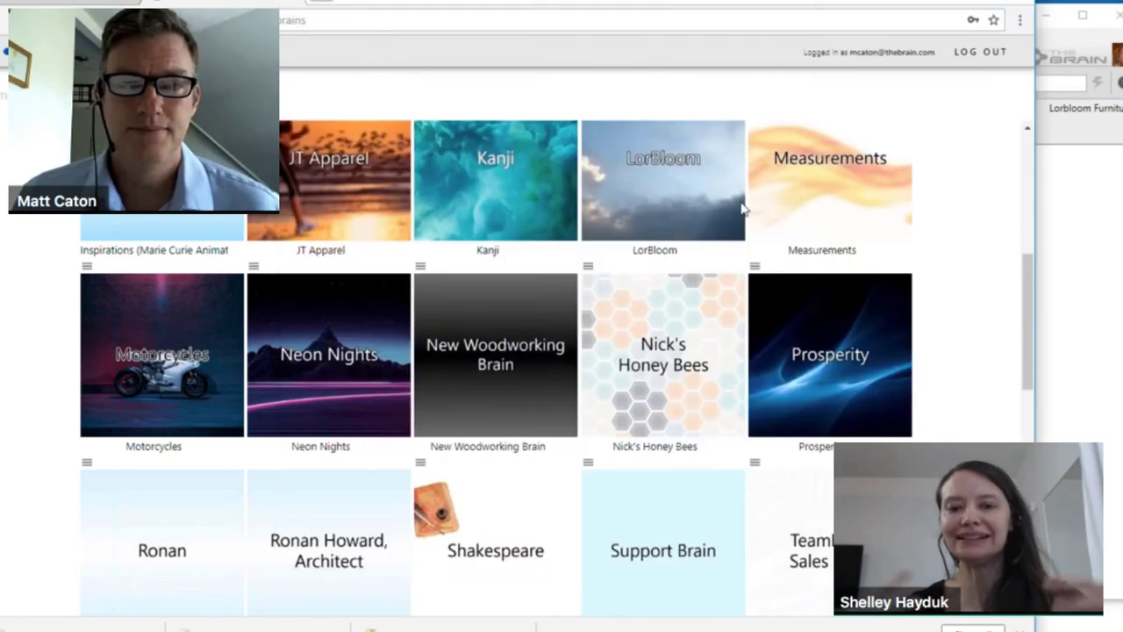
click(741, 208)
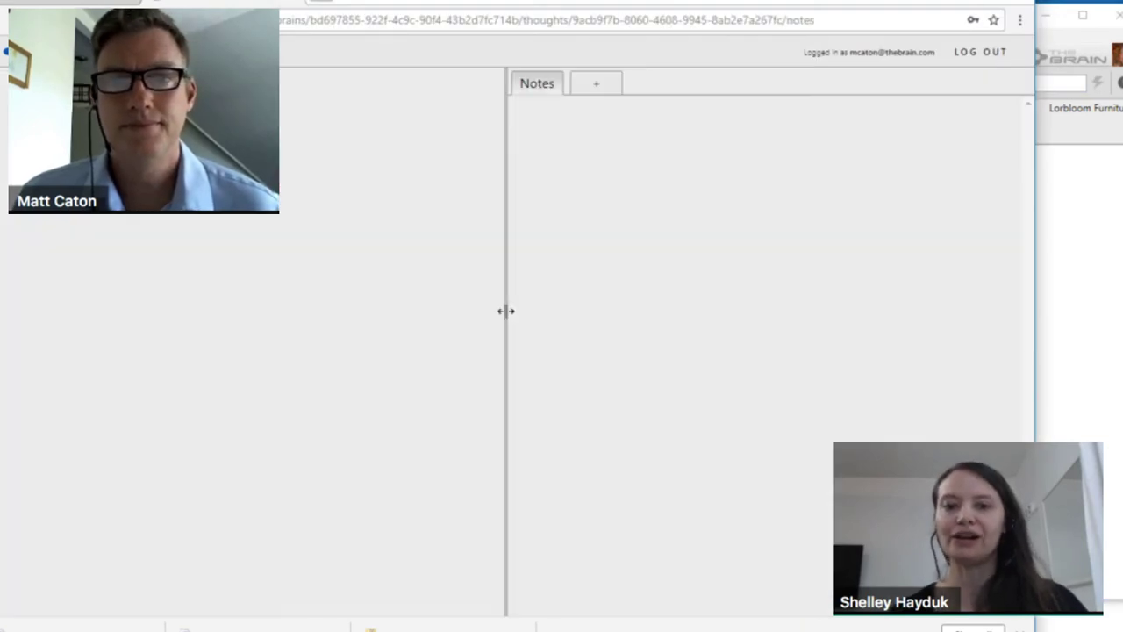
drag(506, 311, 752, 331)
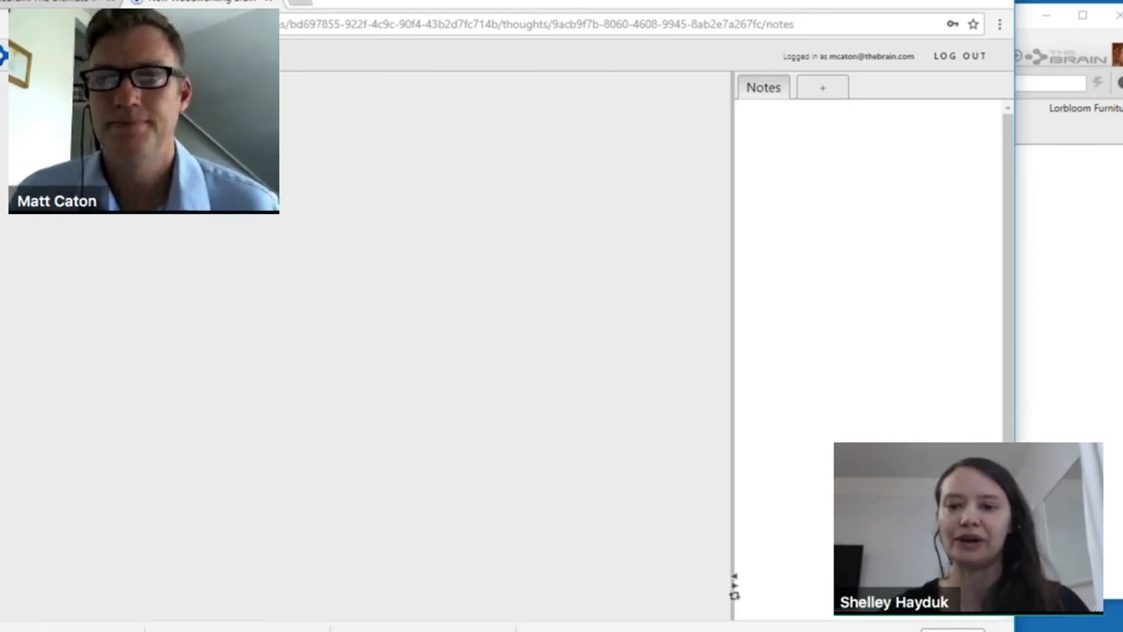
Switch back to the TheBrain desktop window and place it beside the web client's thought map to compare both views.
key(alt+Tab)
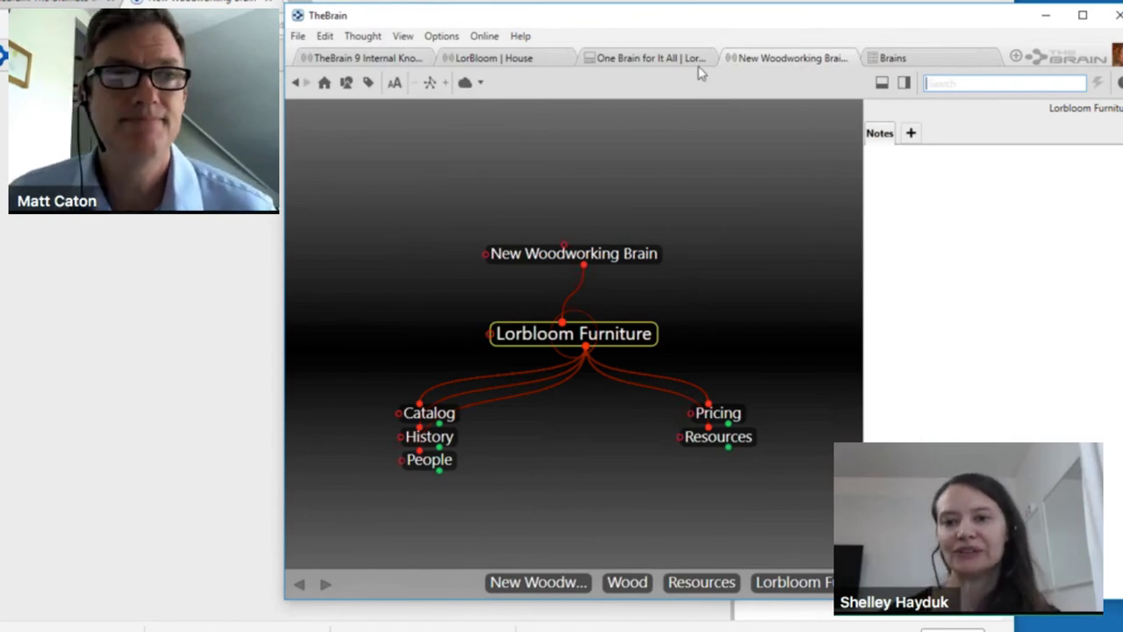
key(alt+Tab)
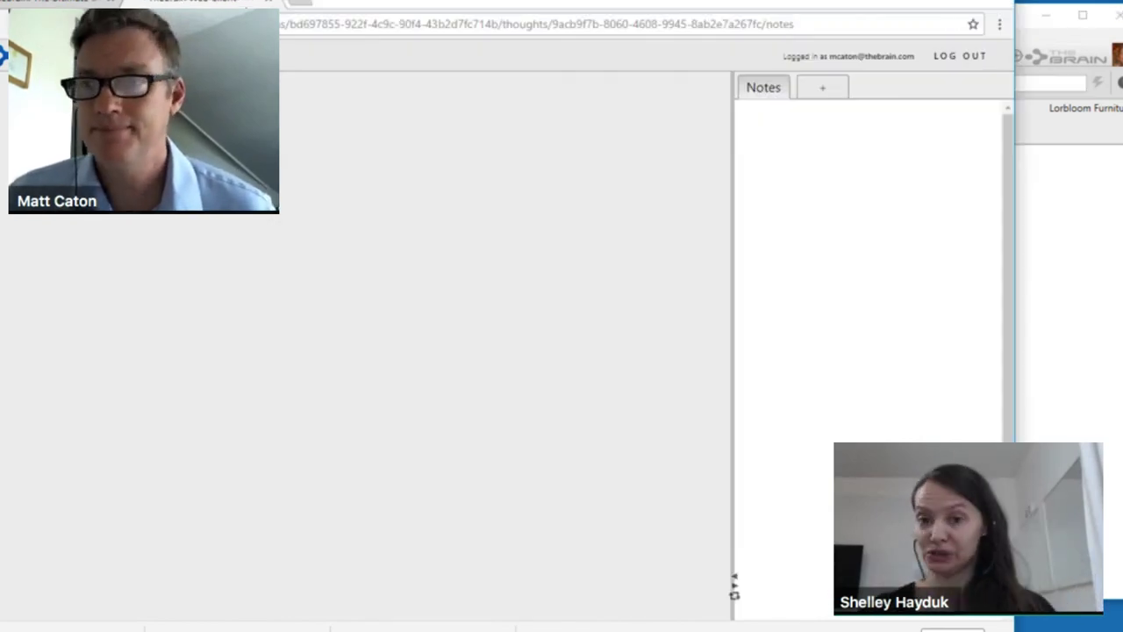
key(alt+Tab)
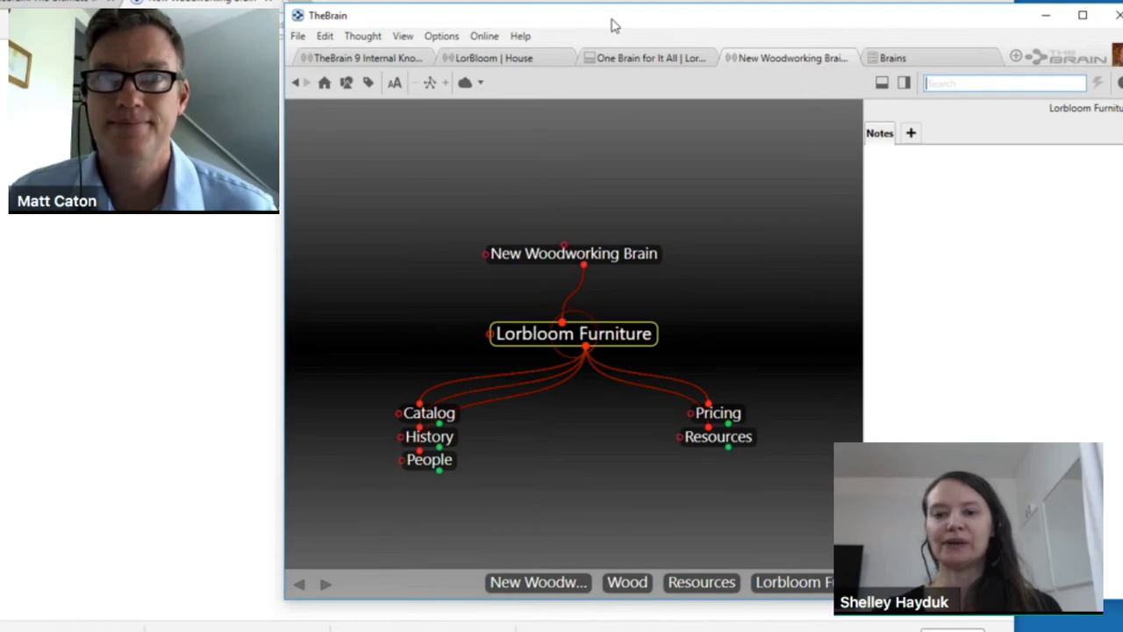
drag(609, 25, 685, 44)
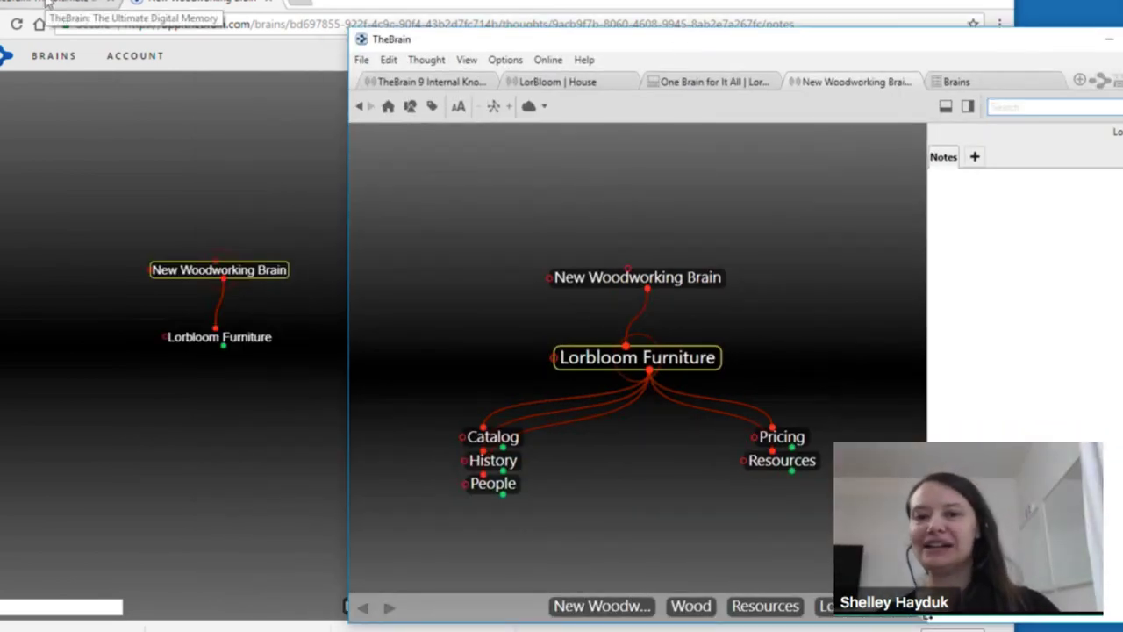
Show TheBrain for Android and TheBrain for iOS product pages on TheBrain's website, and return to the brain in the web client.
key(alt+Tab)
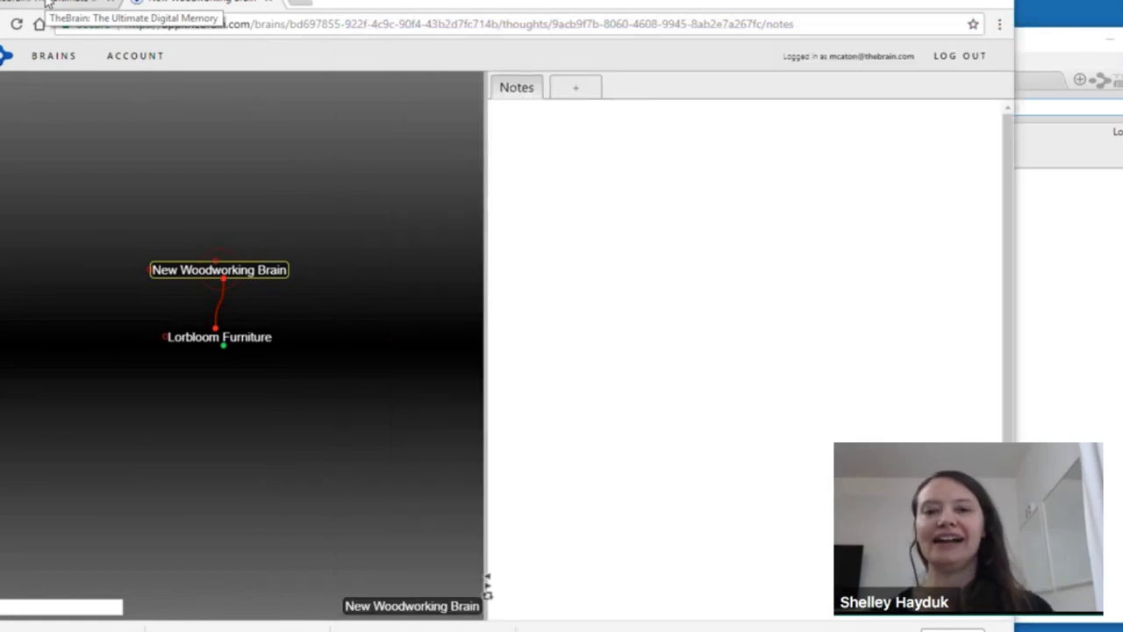
click(49, 5)
mouse_move(122, 73)
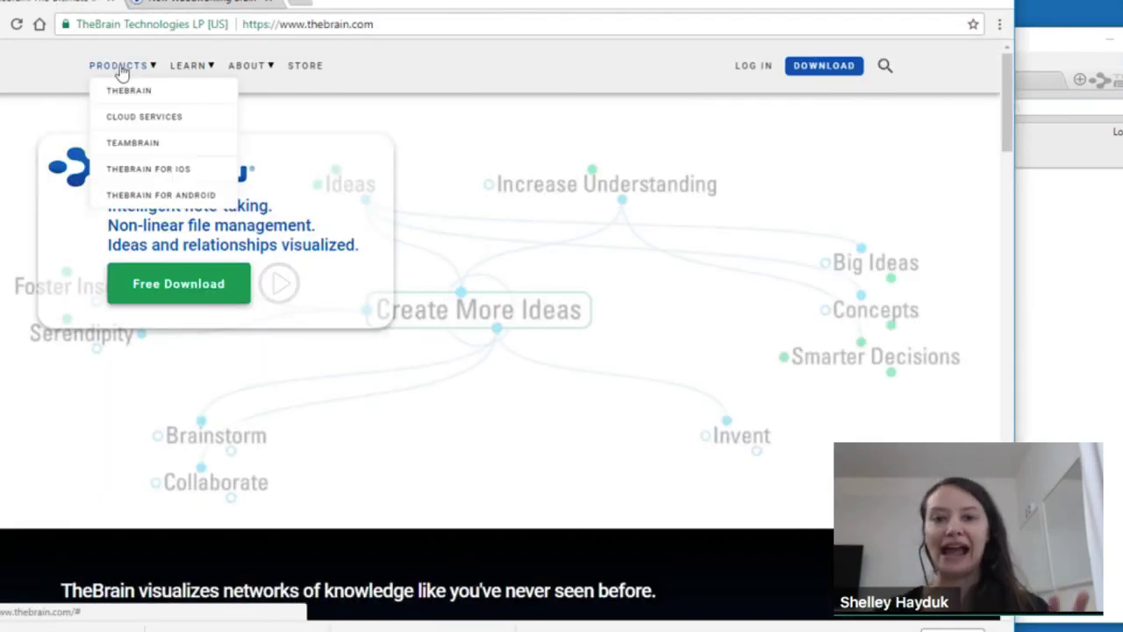
click(161, 195)
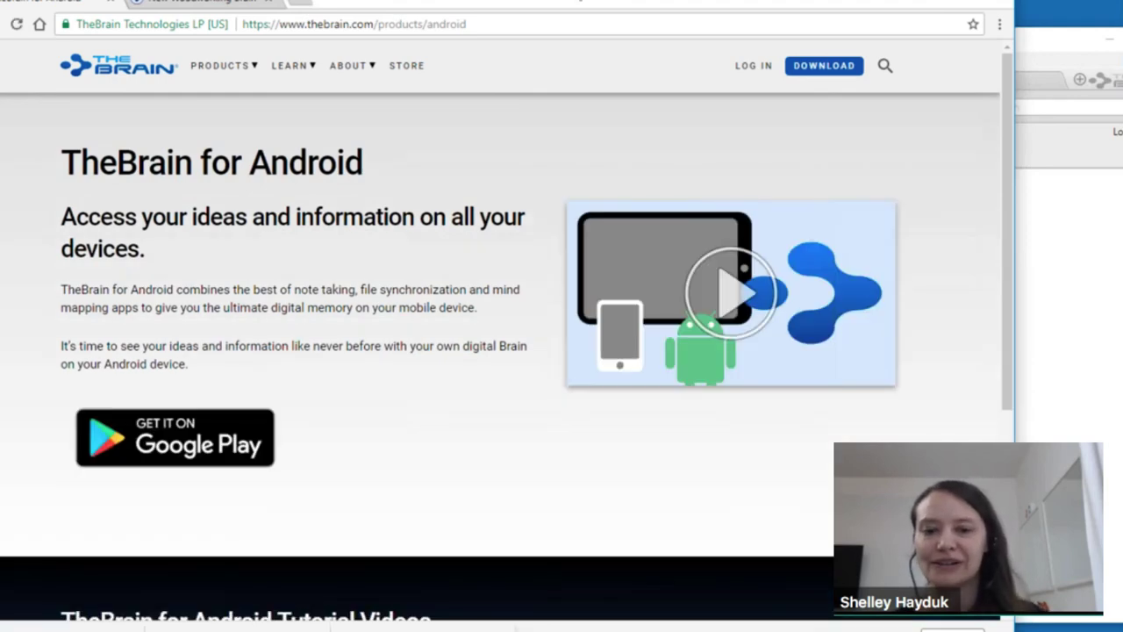
mouse_move(184, 81)
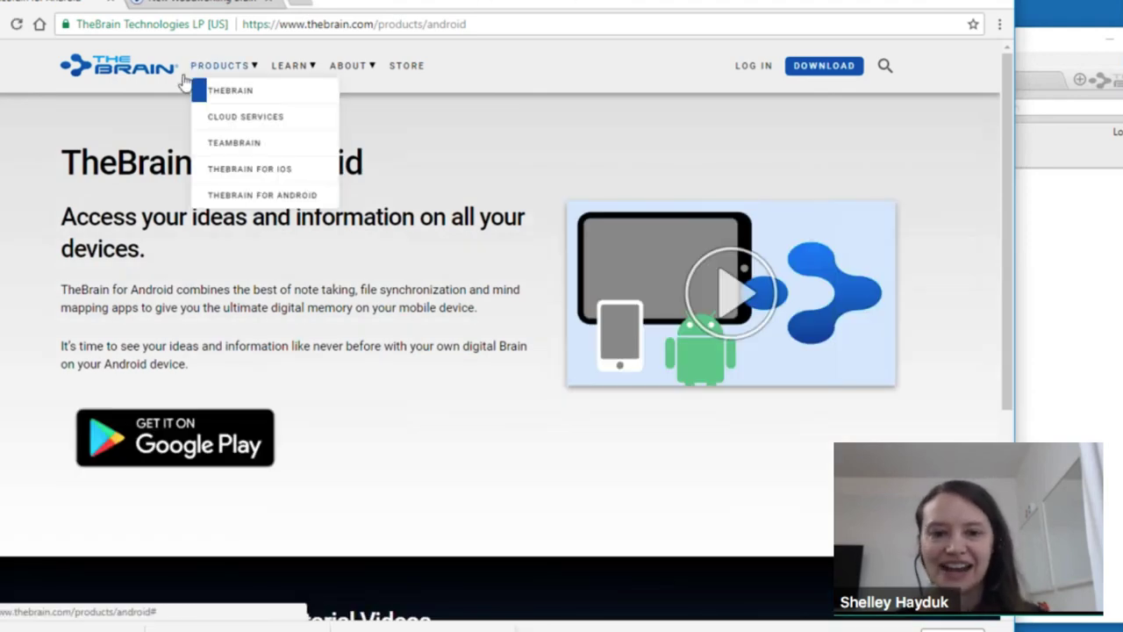
click(226, 169)
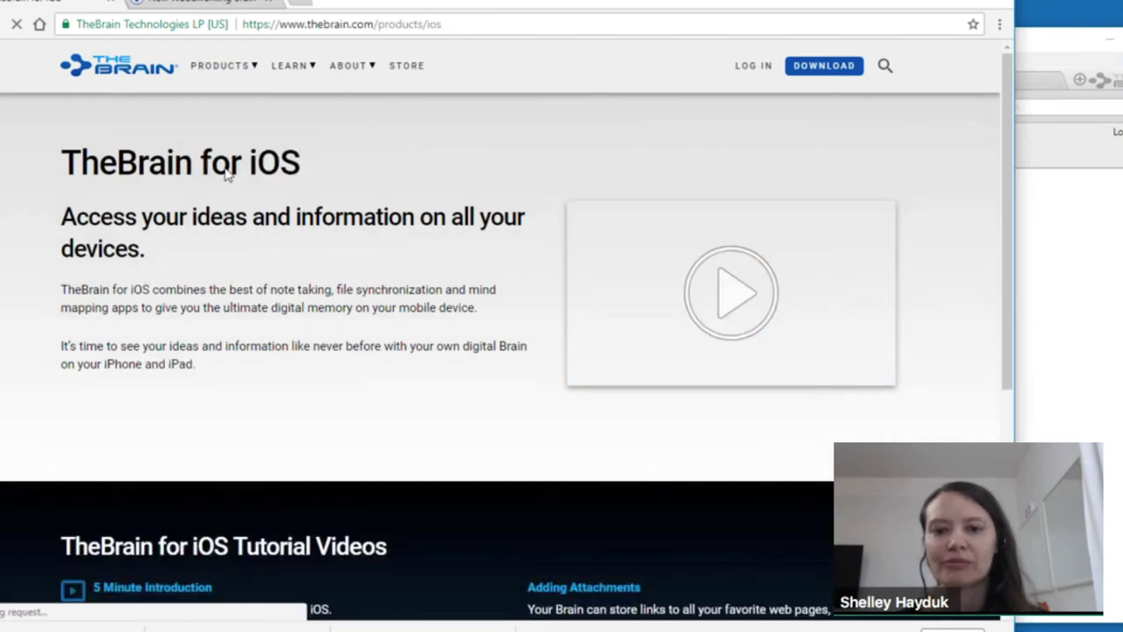
click(226, 4)
In the desktop program, back up the brain to New Woodworking Brain 2018-05-17.brz on the Desktop, allowing anyone to restore from it.
click(1038, 39)
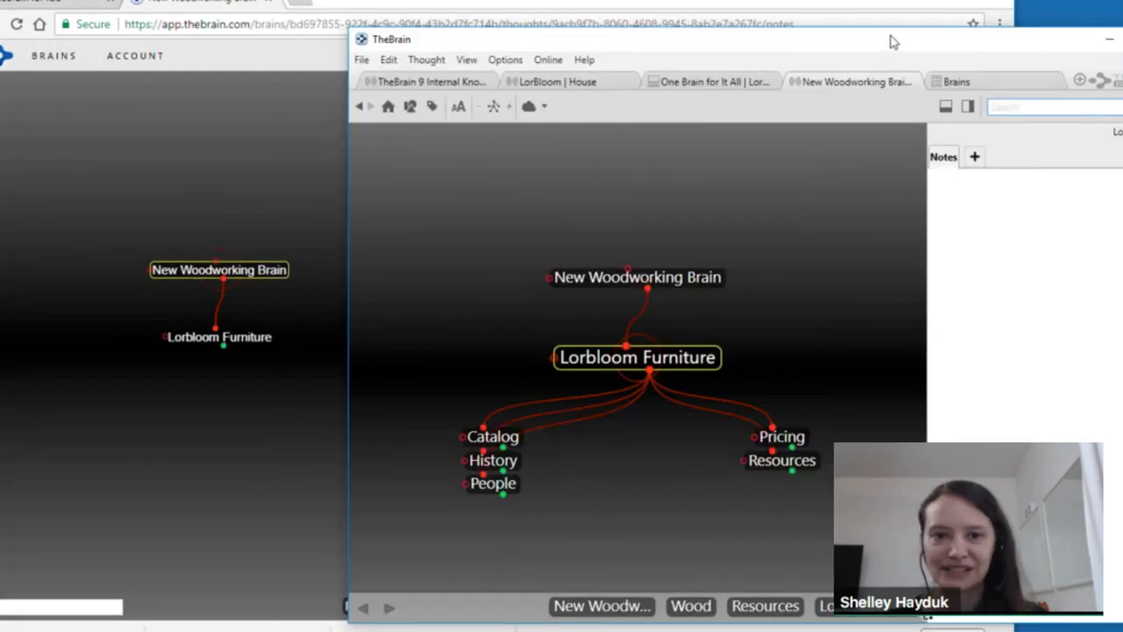
drag(891, 40, 908, 39)
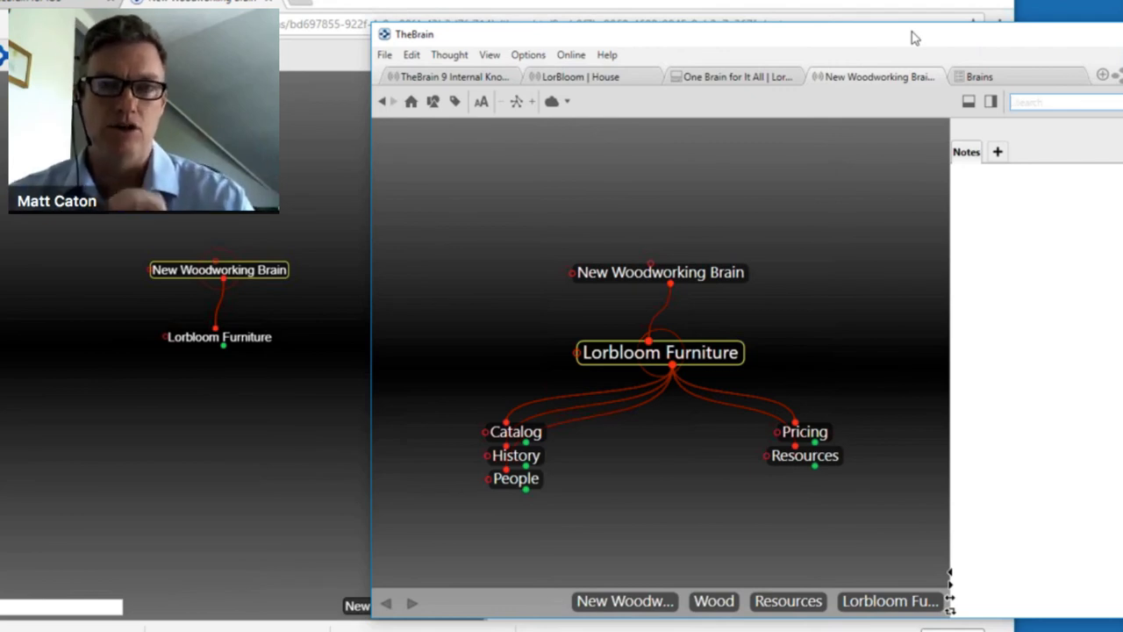
click(384, 57)
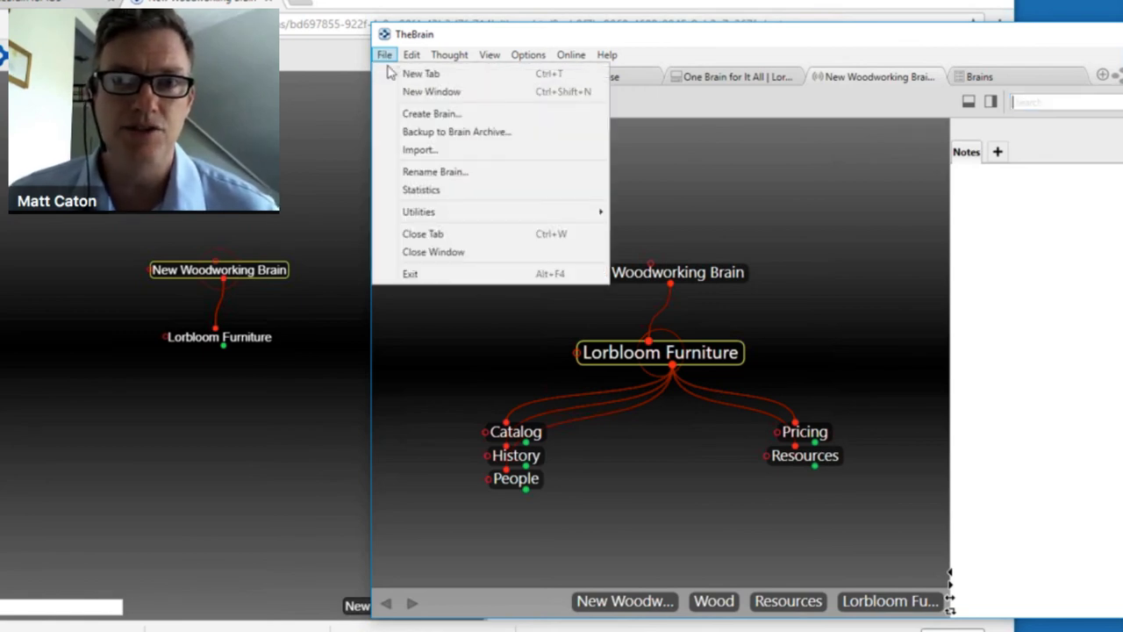
click(482, 132)
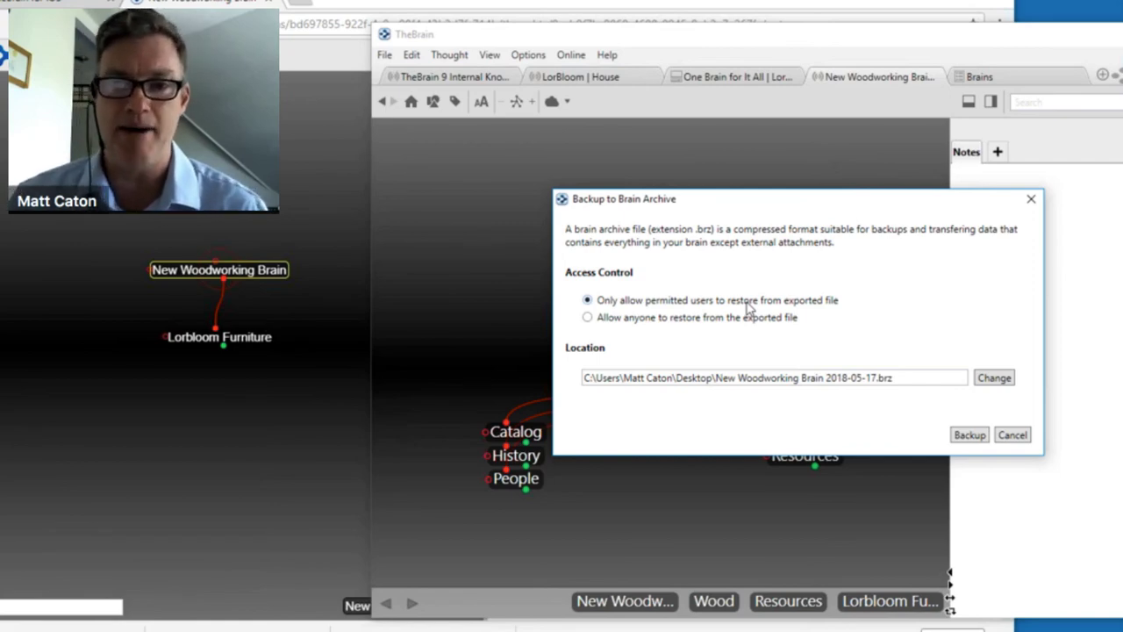
click(588, 319)
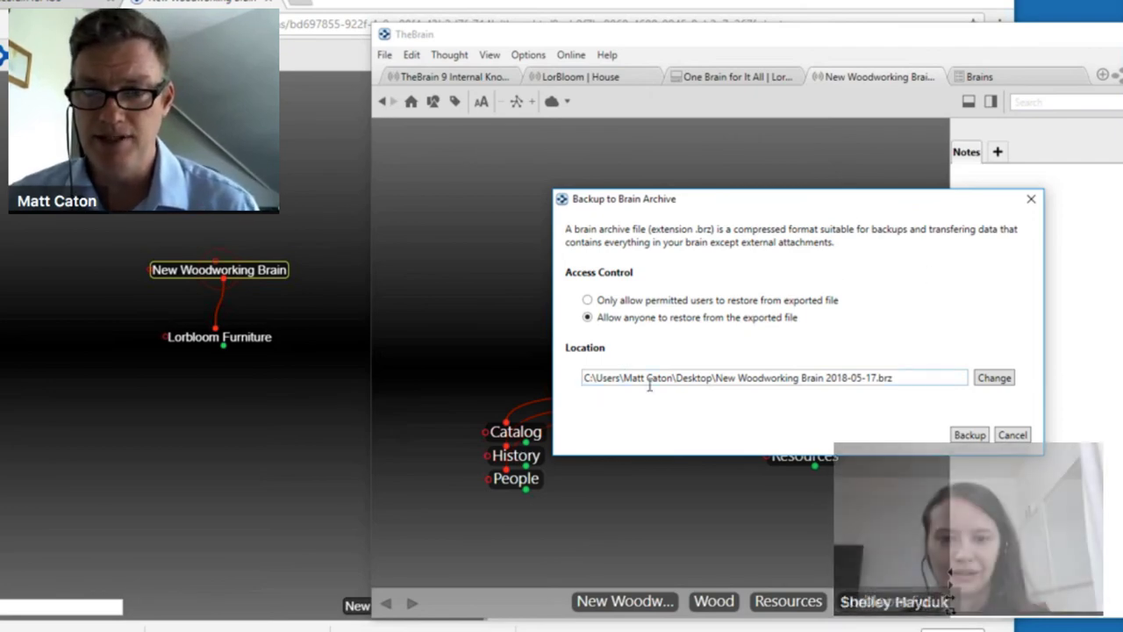
click(970, 435)
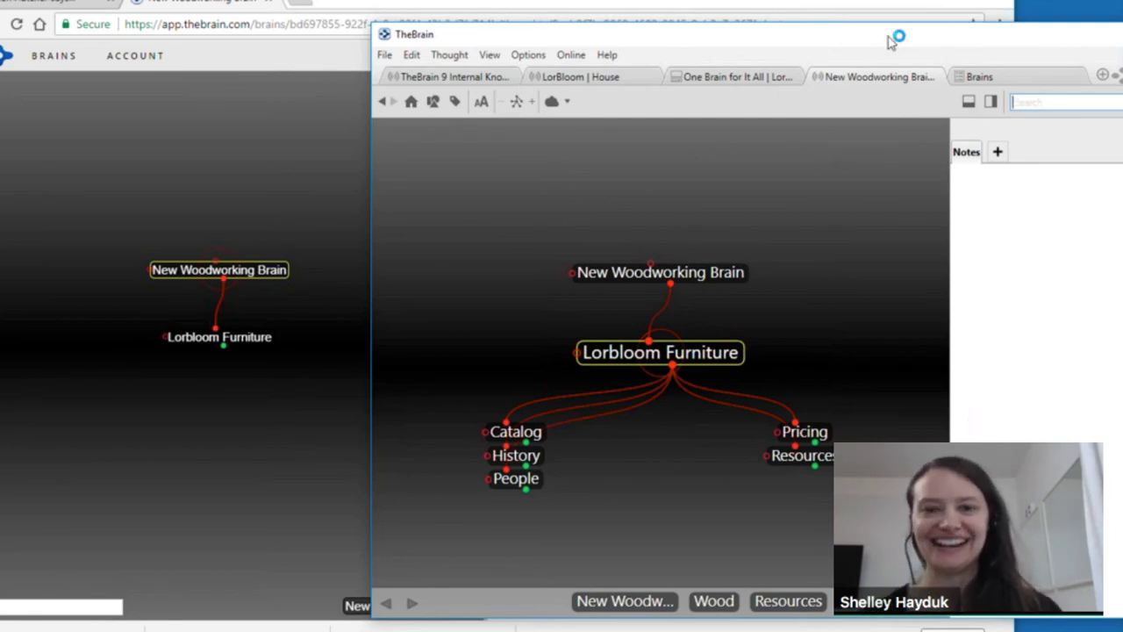
drag(891, 42, 764, 49)
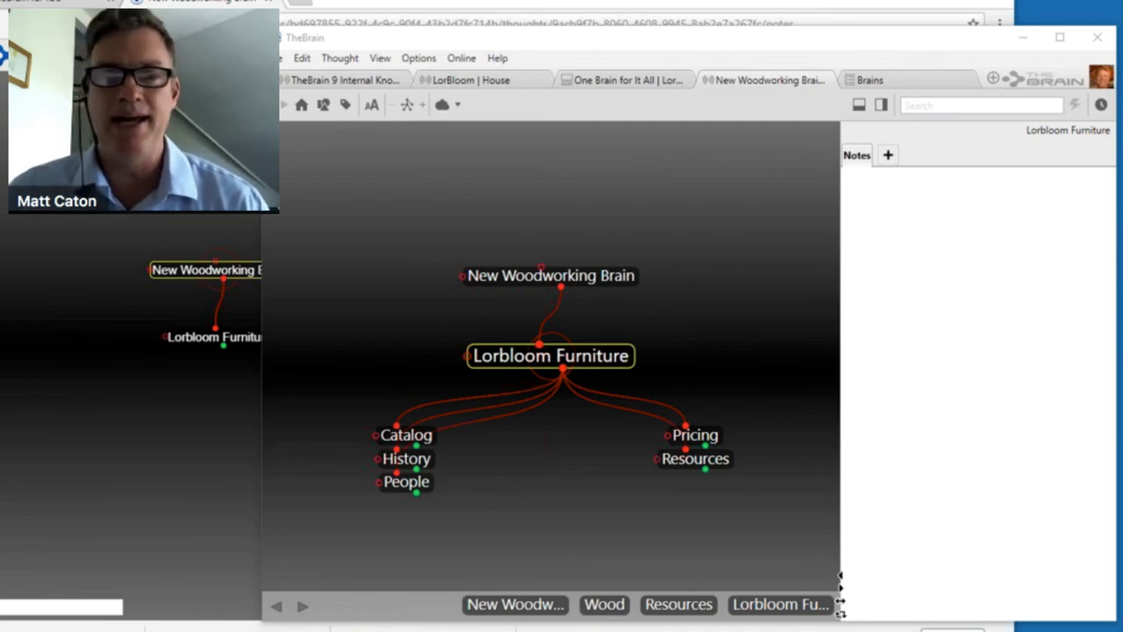
Create a new brain named New Team Brain.
click(282, 58)
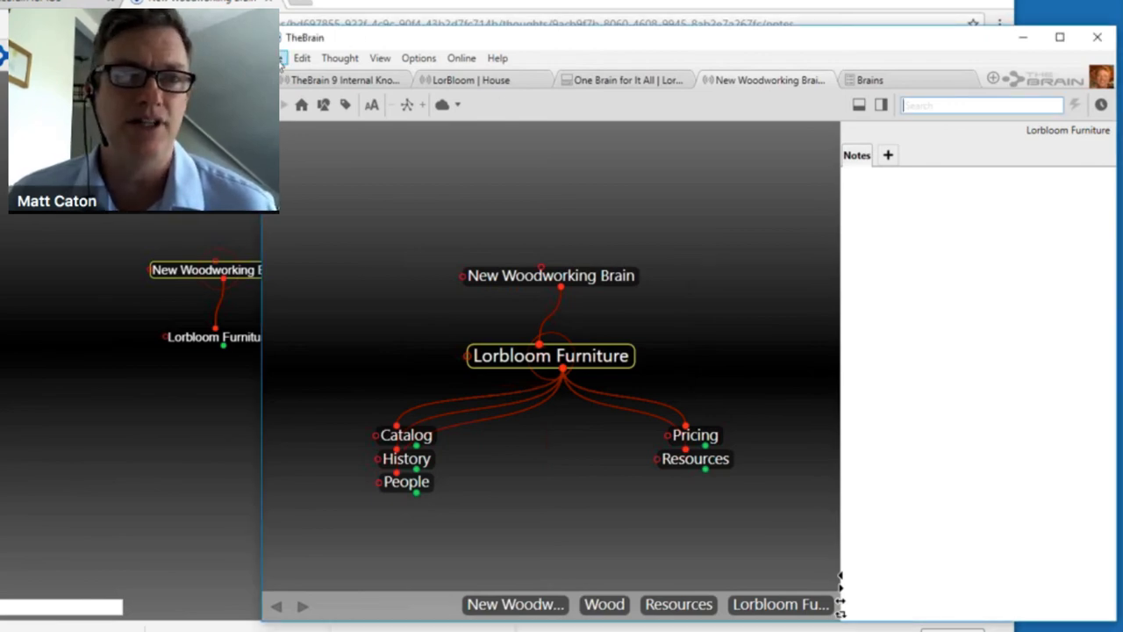
click(281, 60)
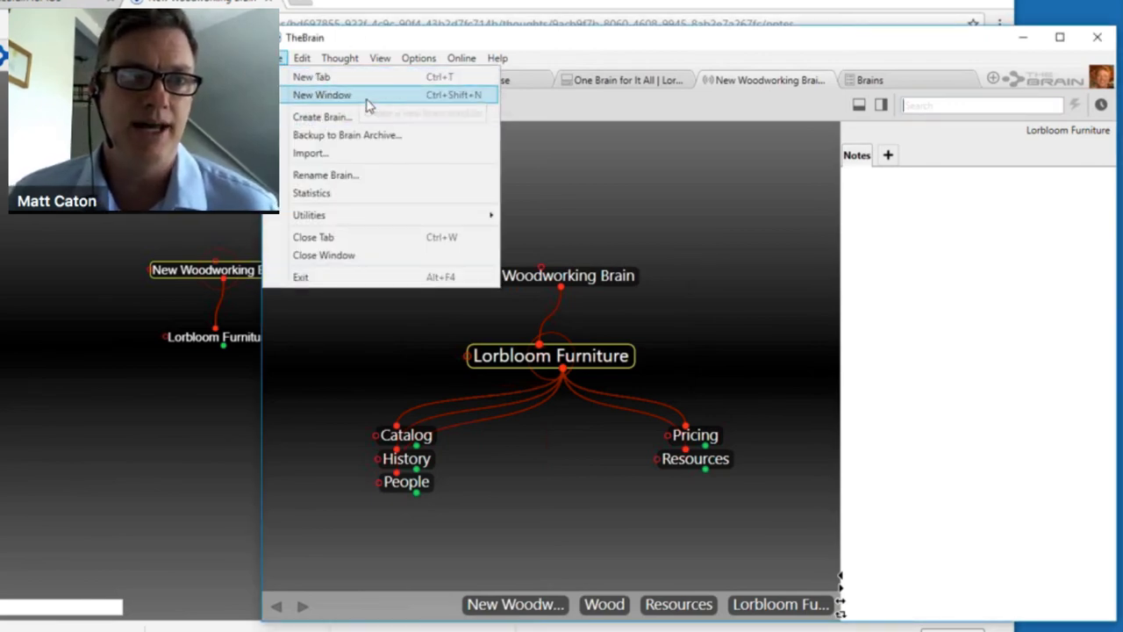
click(329, 117)
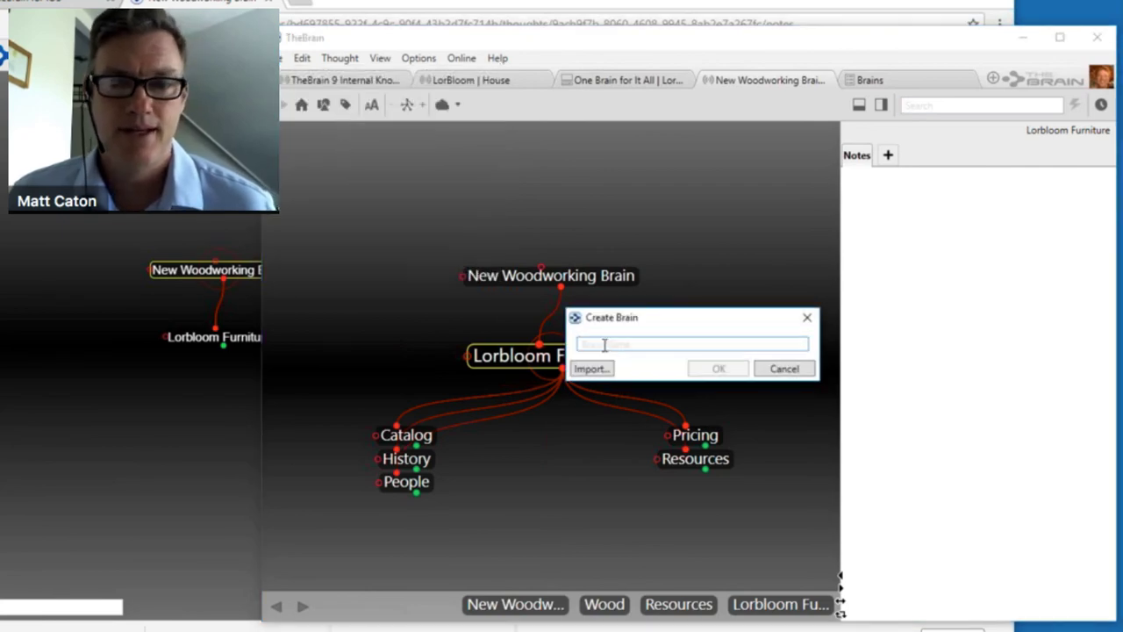
text(New T)
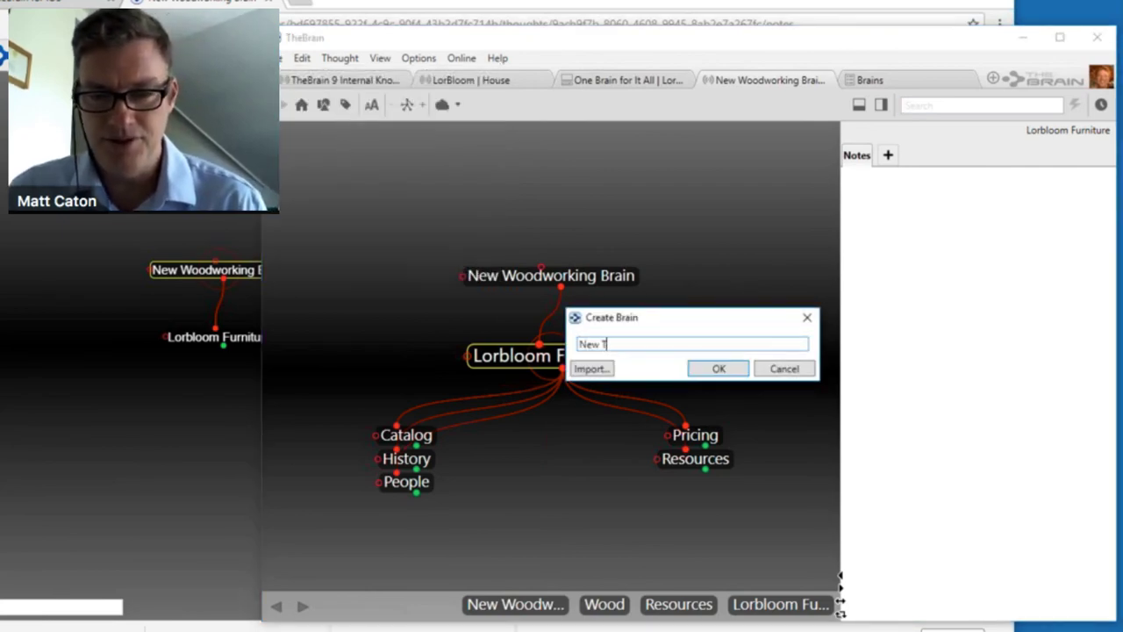
text(eam Brai)
text(n)
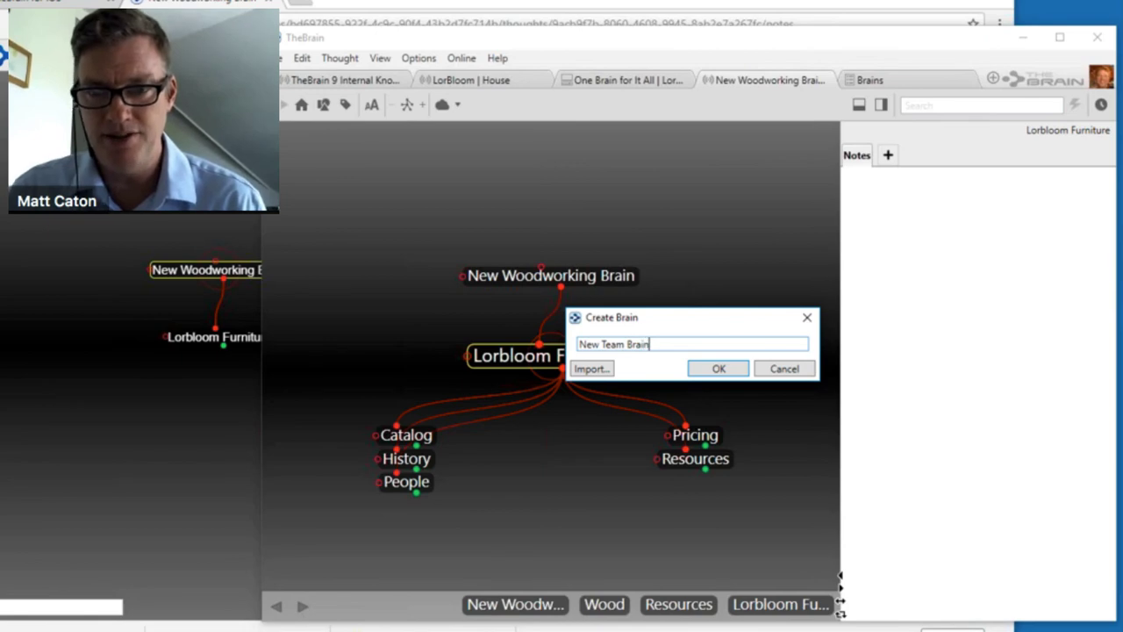
key(Return)
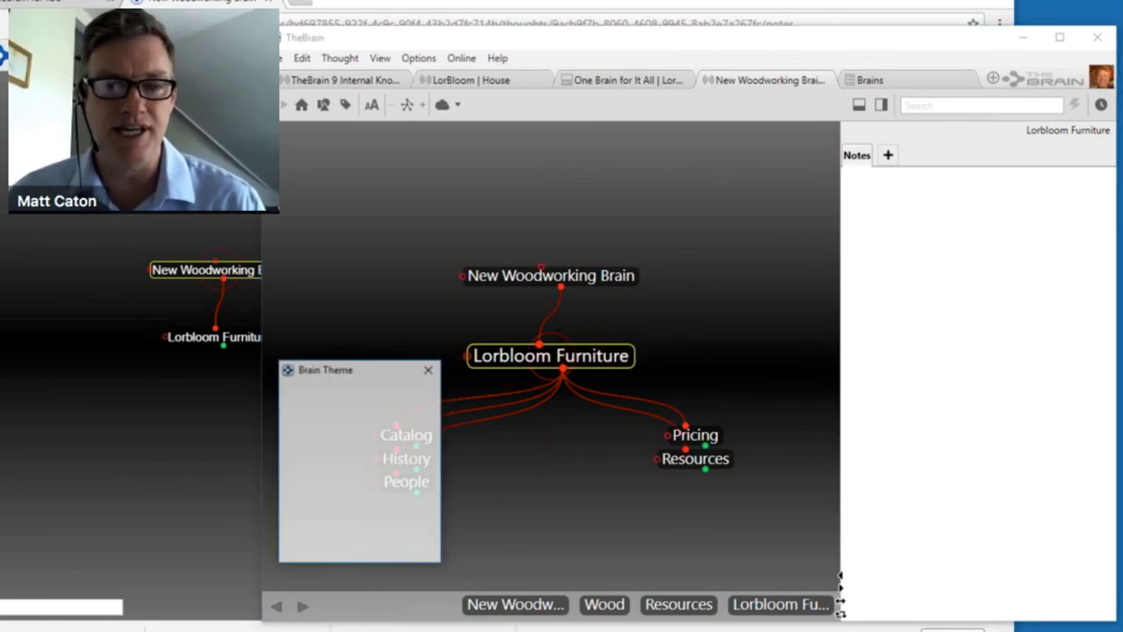
Preview the Painted Sky and Brain Waves 1 themes, apply Light Blue Default to the brain, and widen its thought map against the notes area.
drag(840, 603, 689, 604)
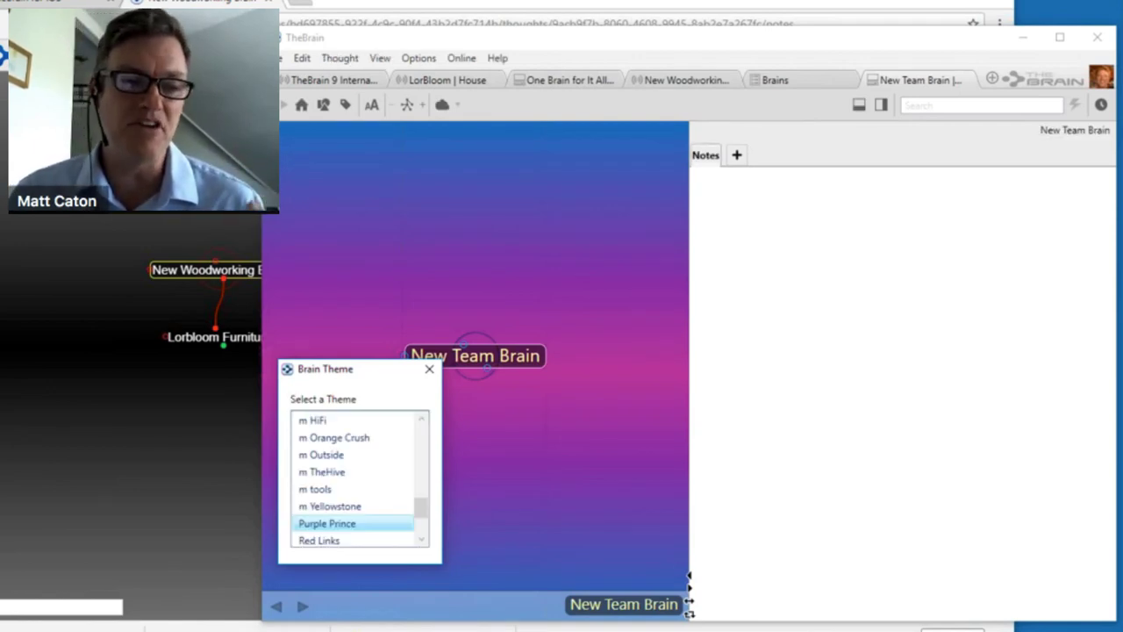
drag(426, 521, 425, 483)
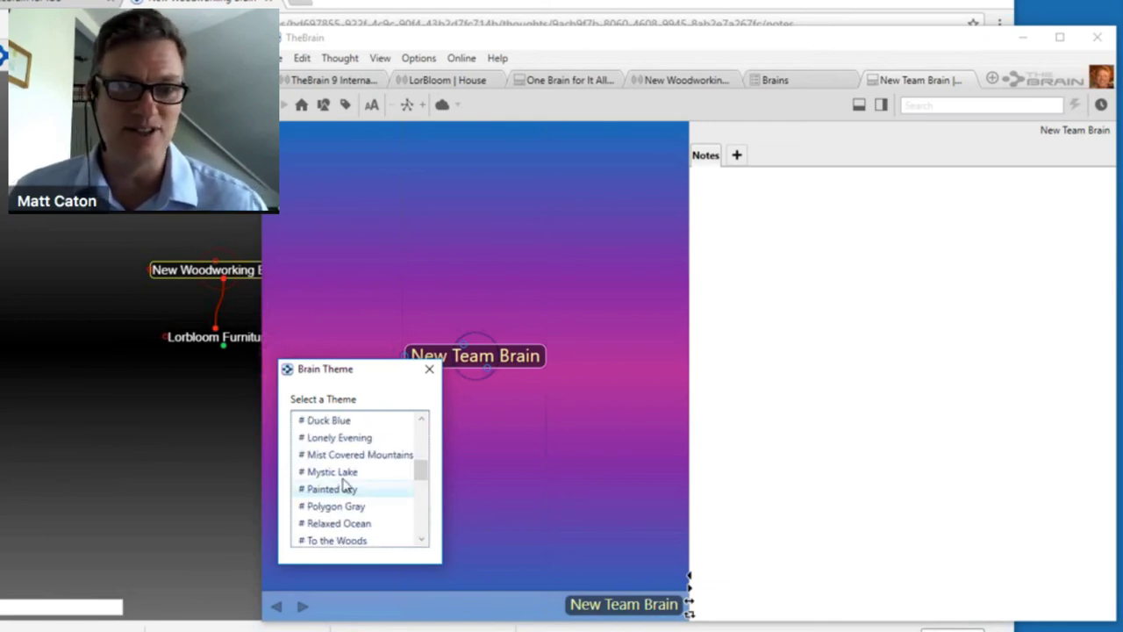
click(345, 488)
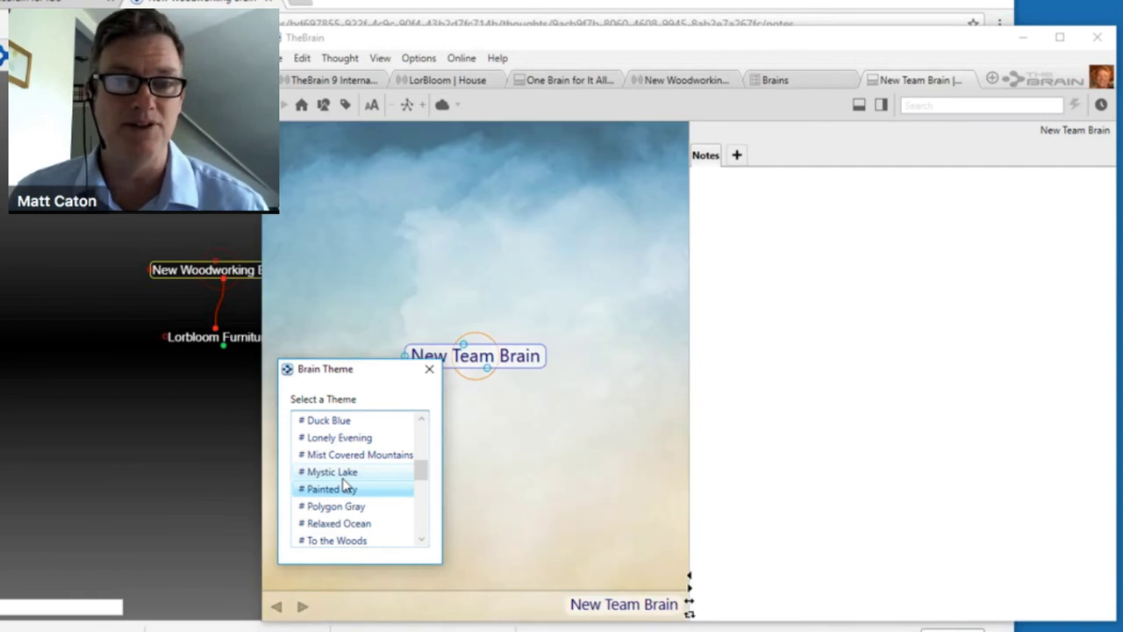
drag(422, 472, 417, 446)
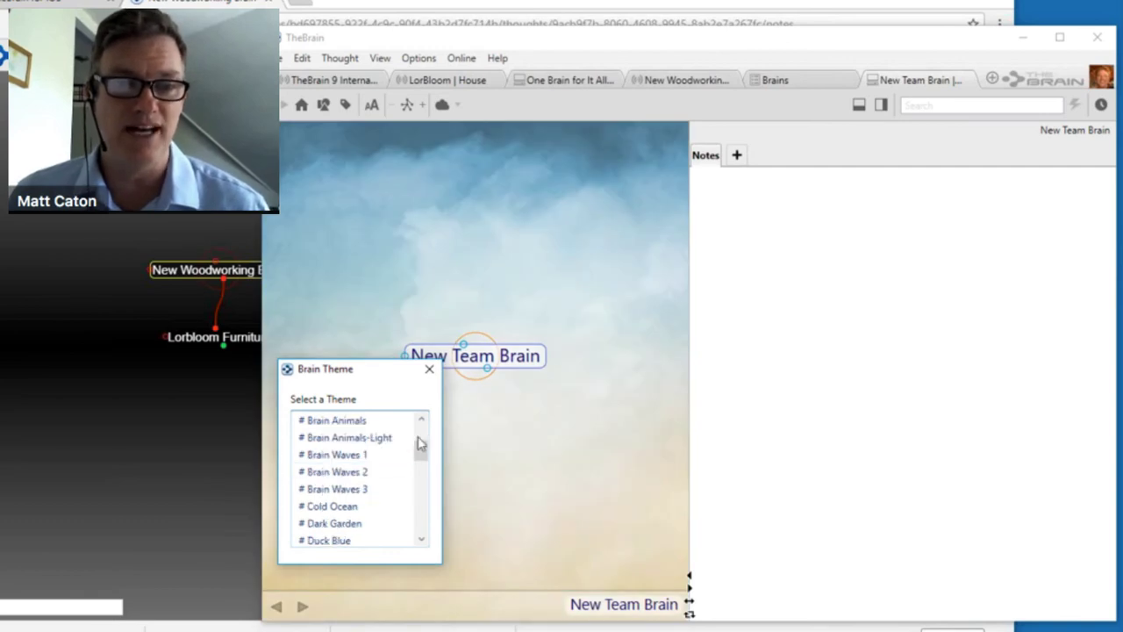
click(349, 456)
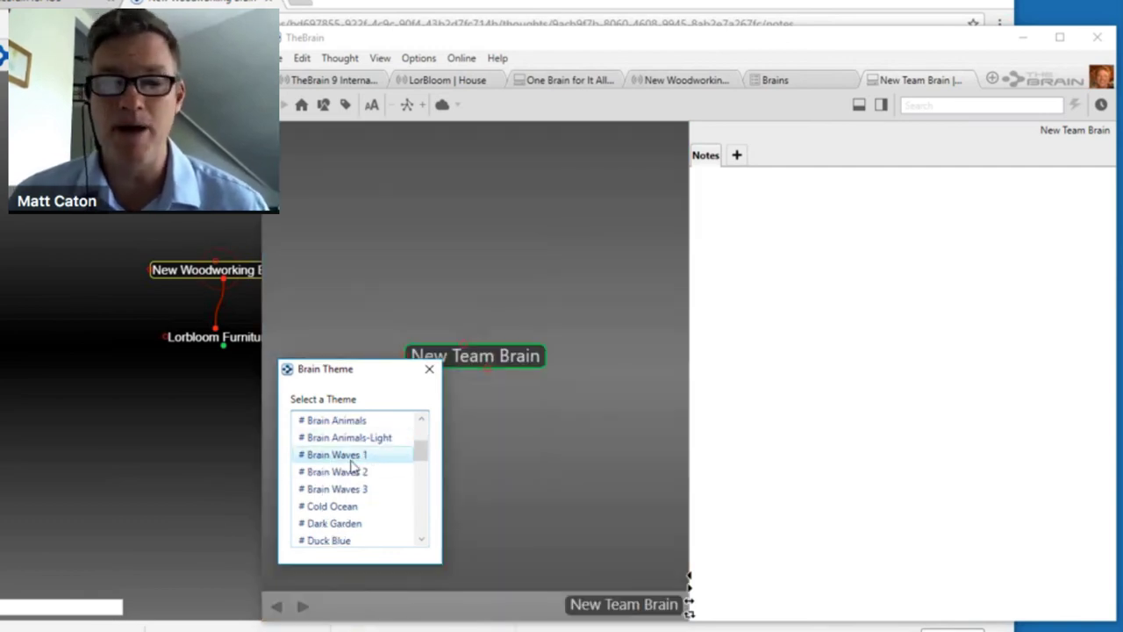
scroll(351, 465, up, 2)
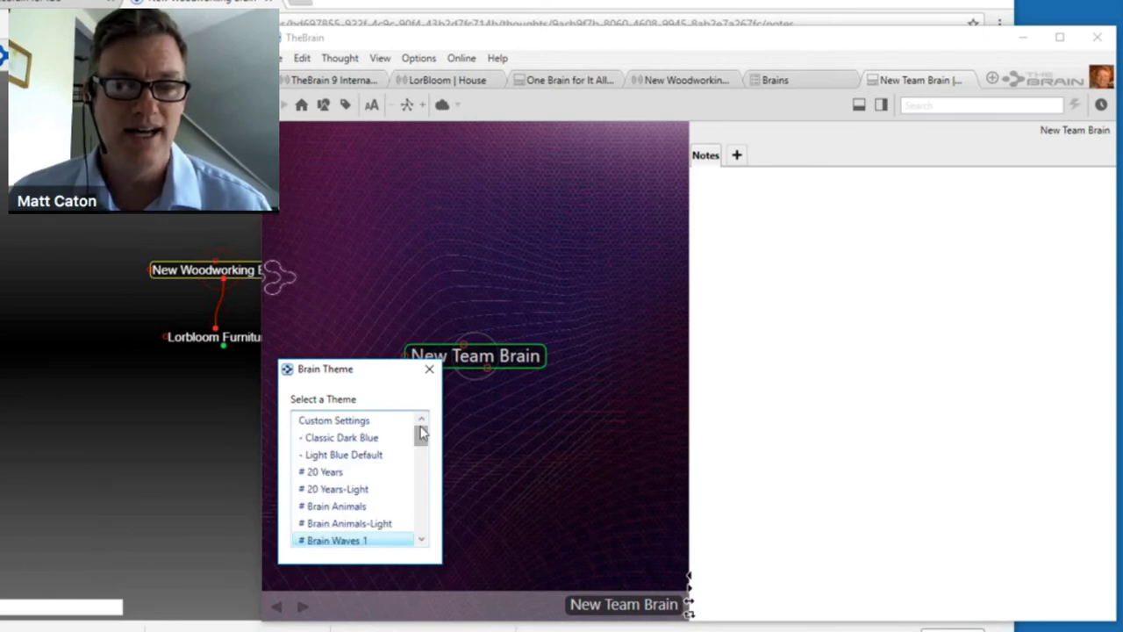
click(348, 458)
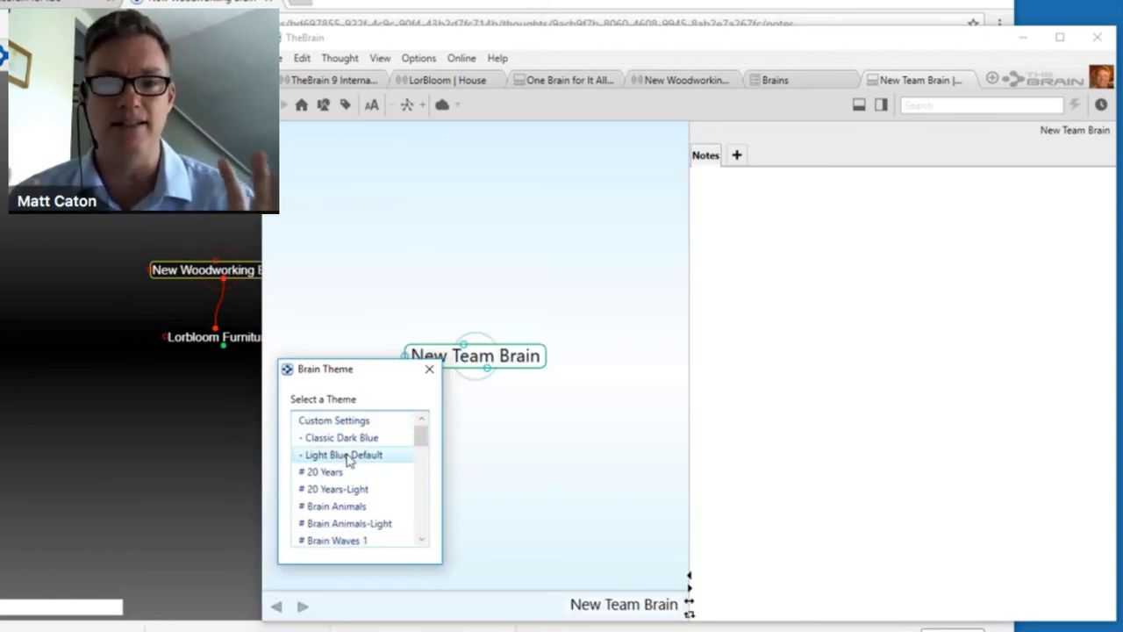
click(429, 368)
drag(685, 401, 793, 406)
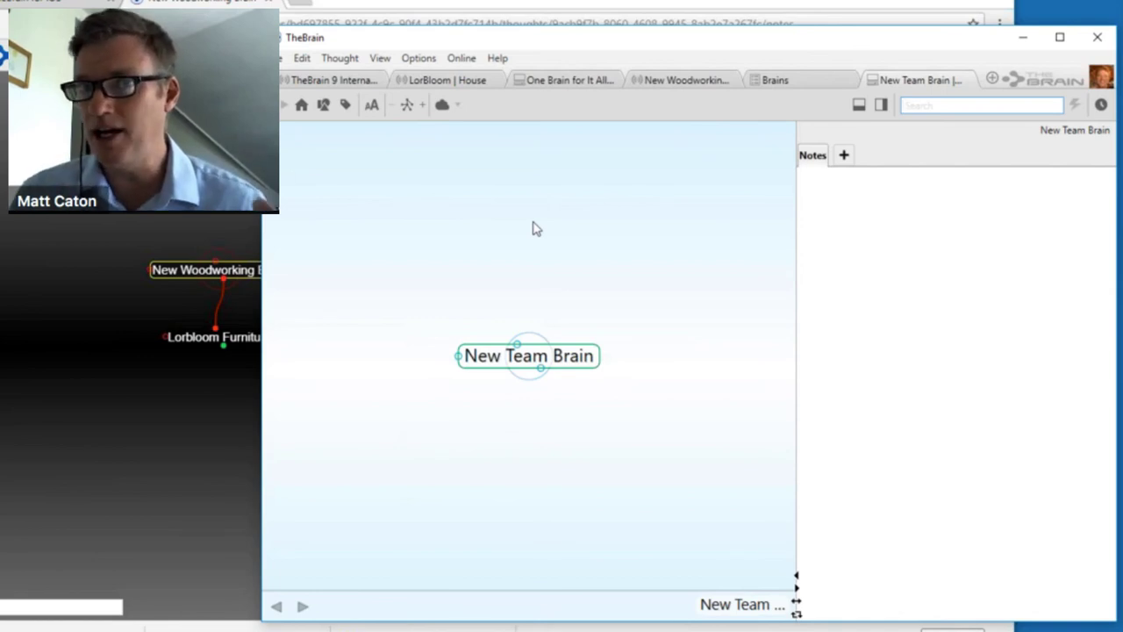
Import the Brain Archive New Woodworking Brain 2018-05-17.brz from the Desktop, adding it to New Team Brain and linking it to that thought.
click(280, 58)
click(316, 158)
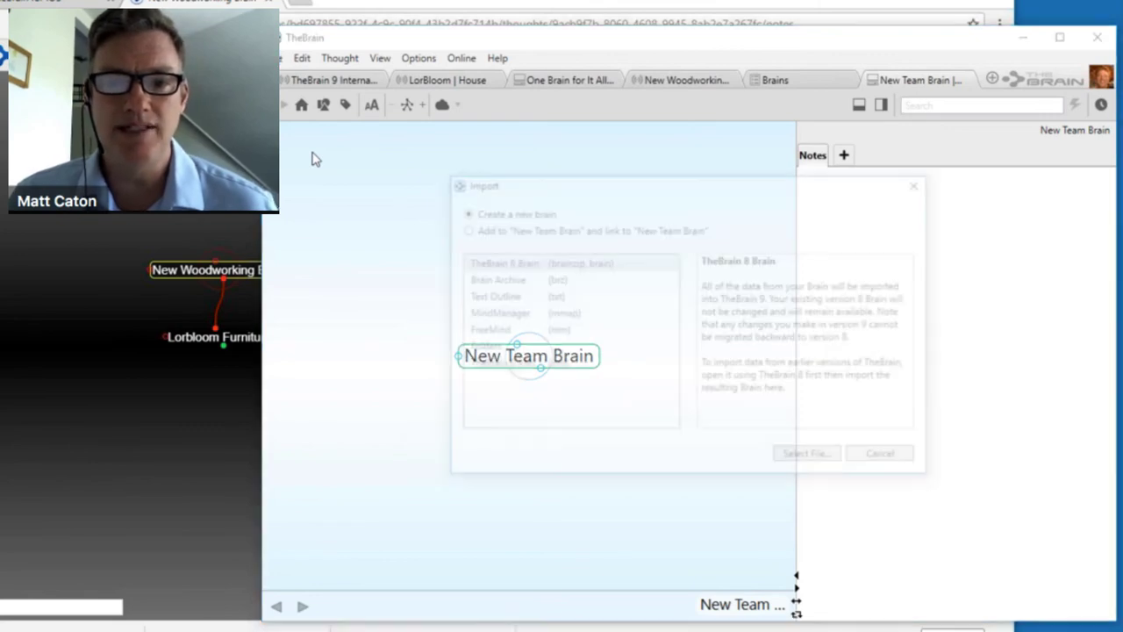
click(525, 279)
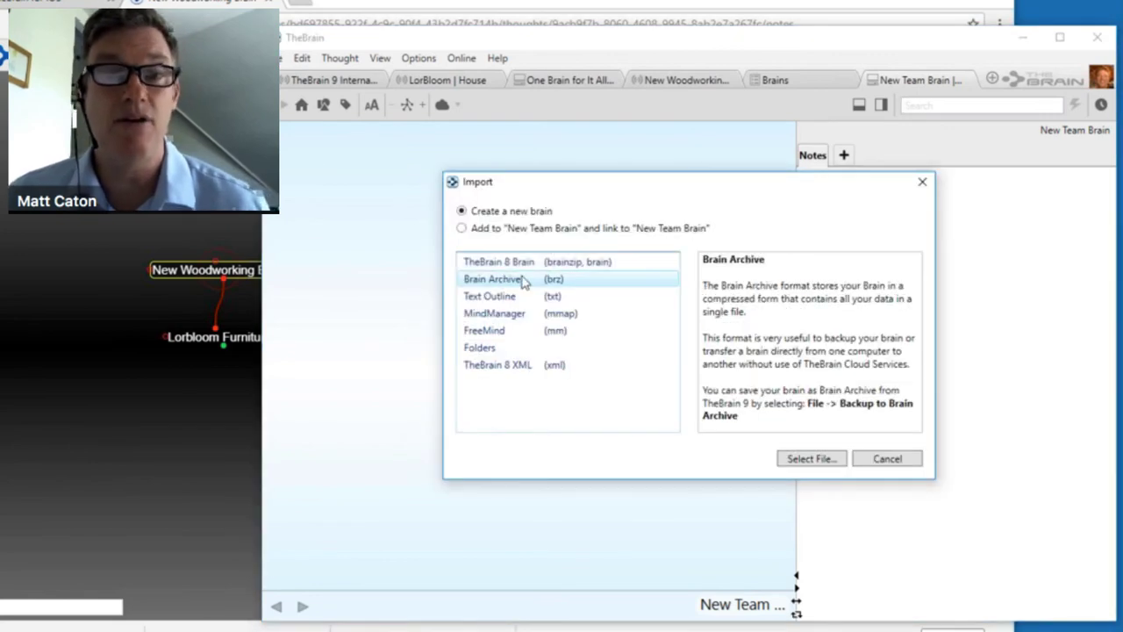
click(809, 462)
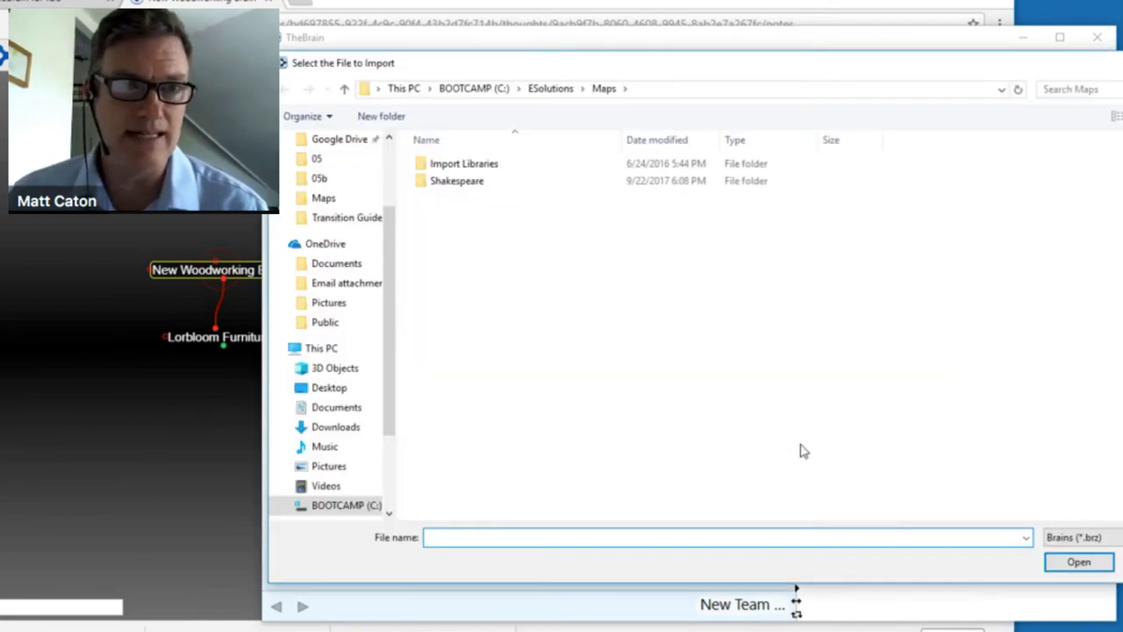
click(330, 172)
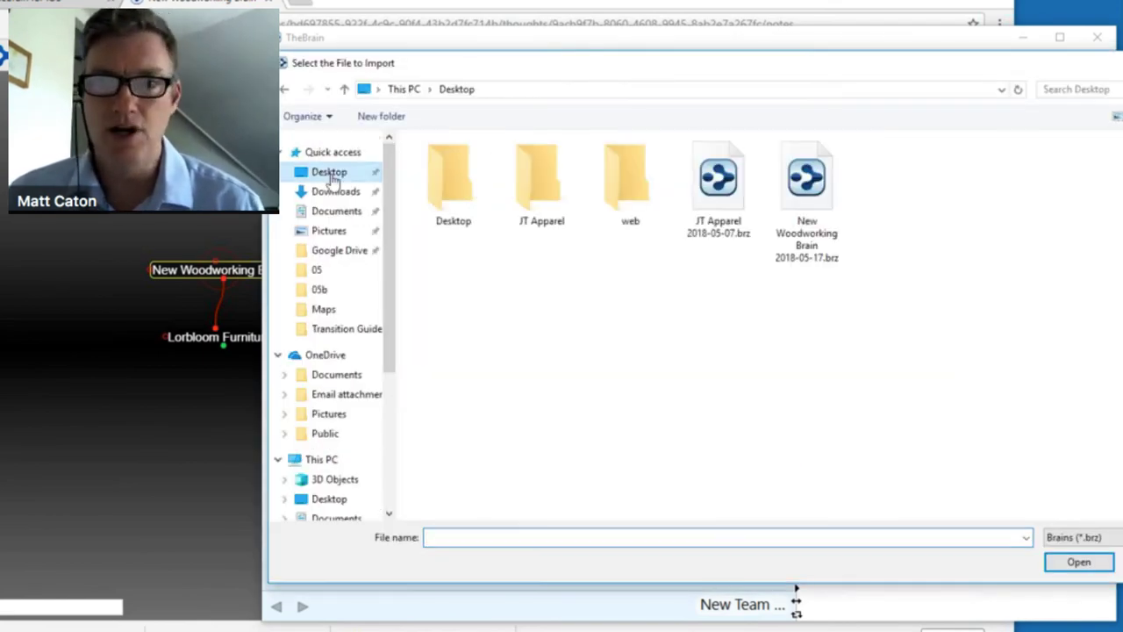
click(810, 181)
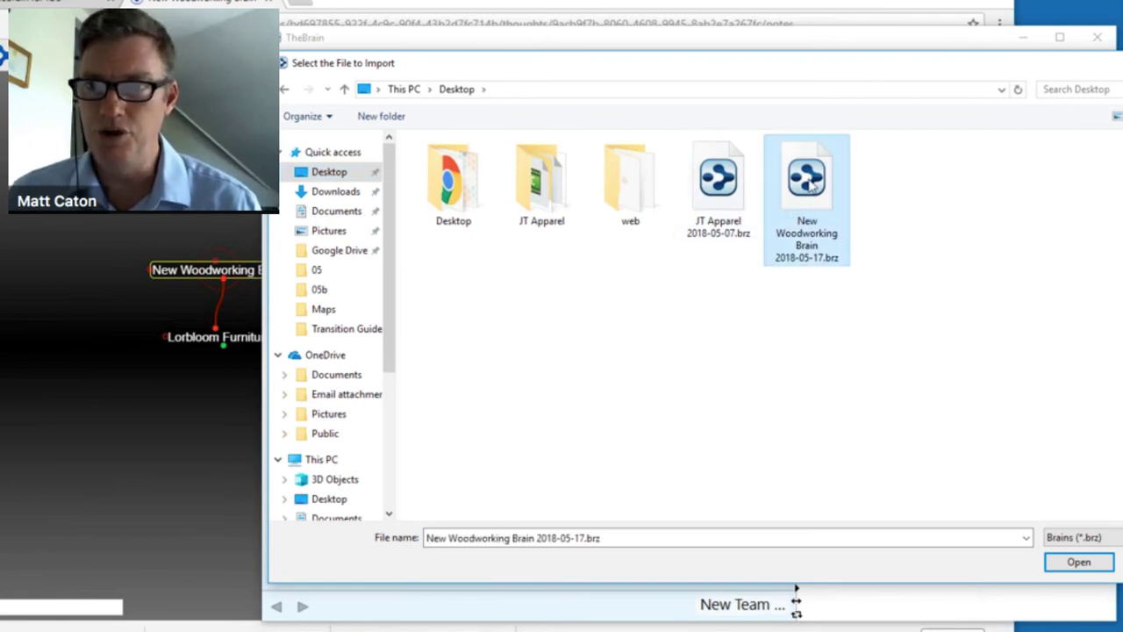
click(1080, 563)
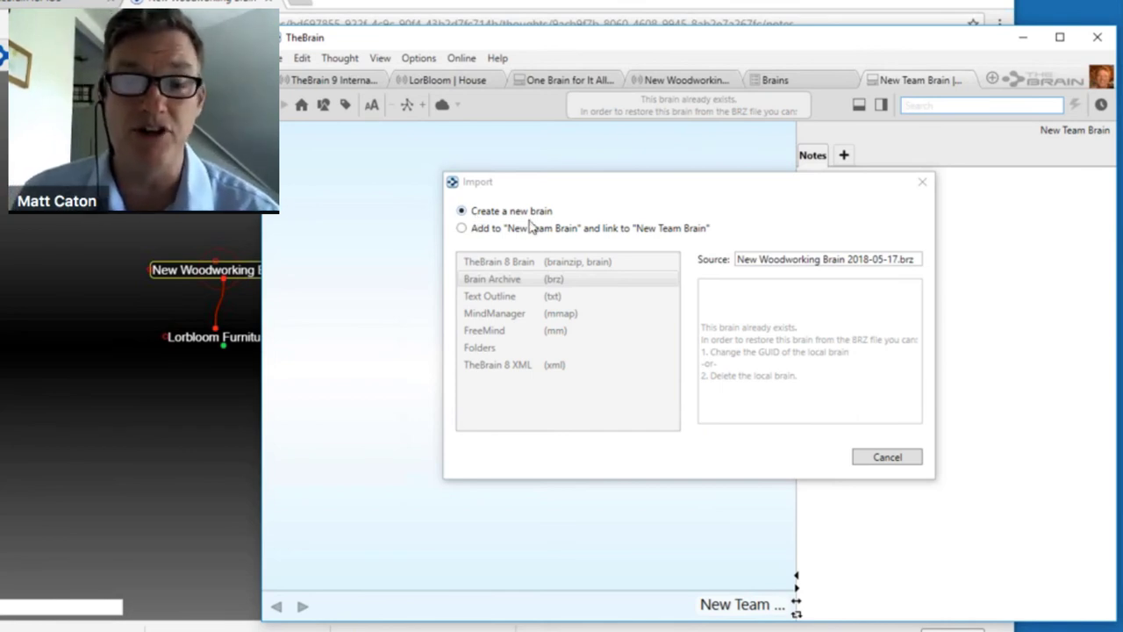
click(461, 229)
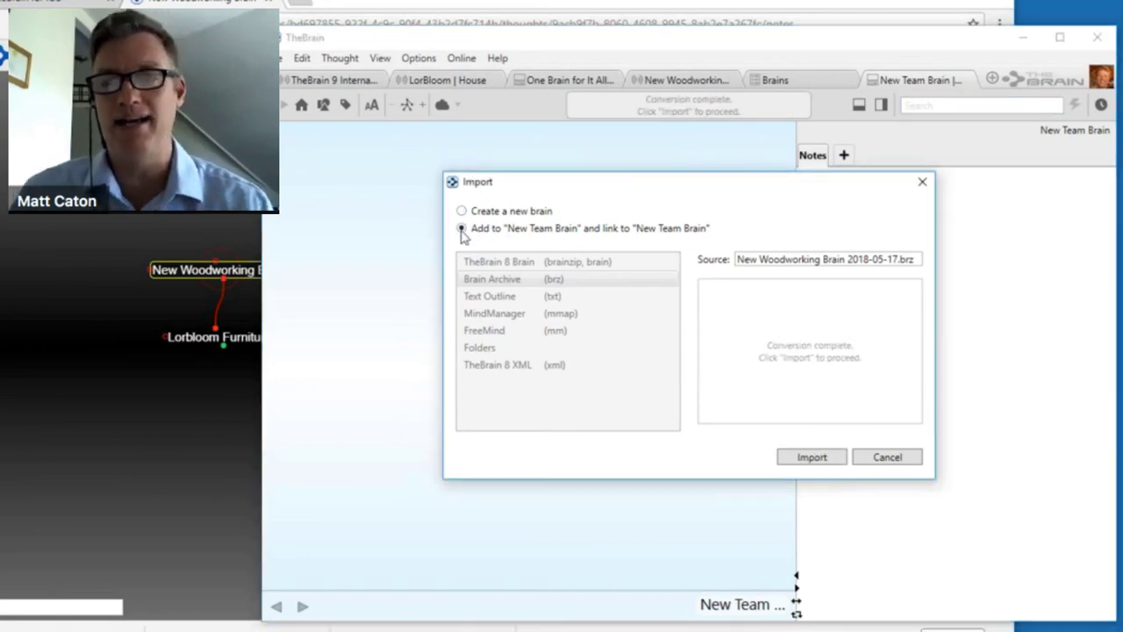
click(825, 468)
click(887, 405)
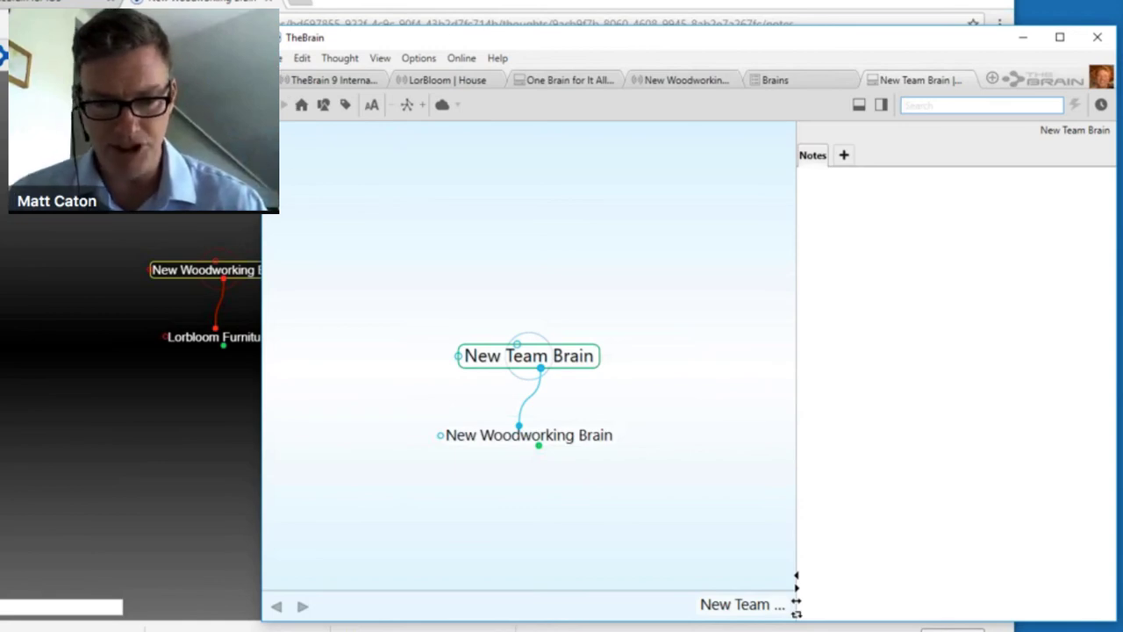
mouse_move(431, 629)
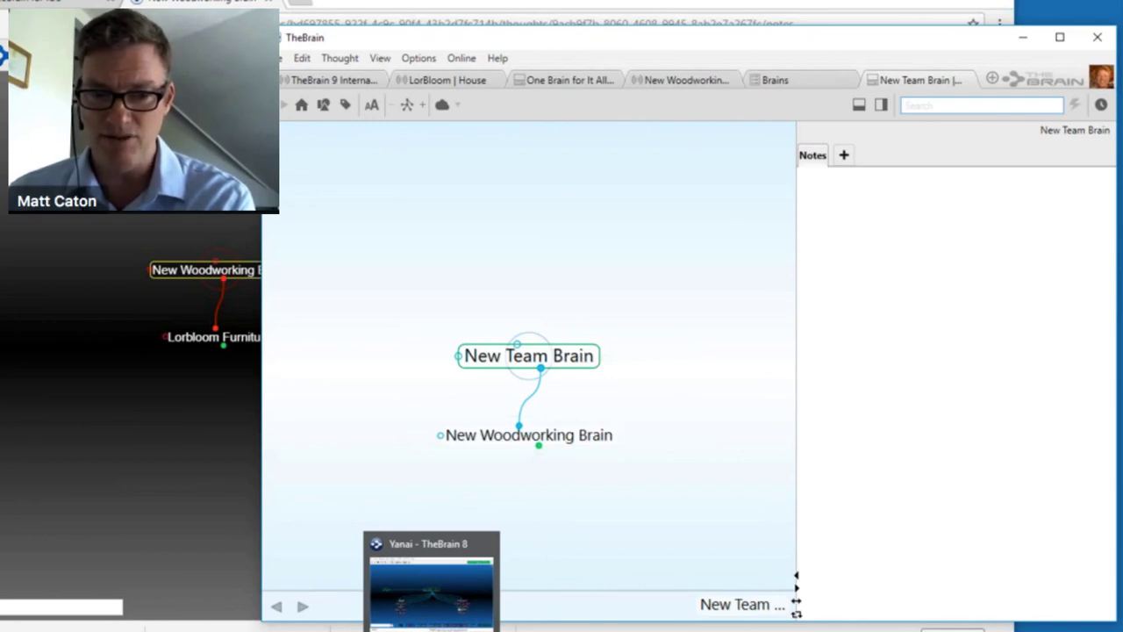
mouse_move(472, 629)
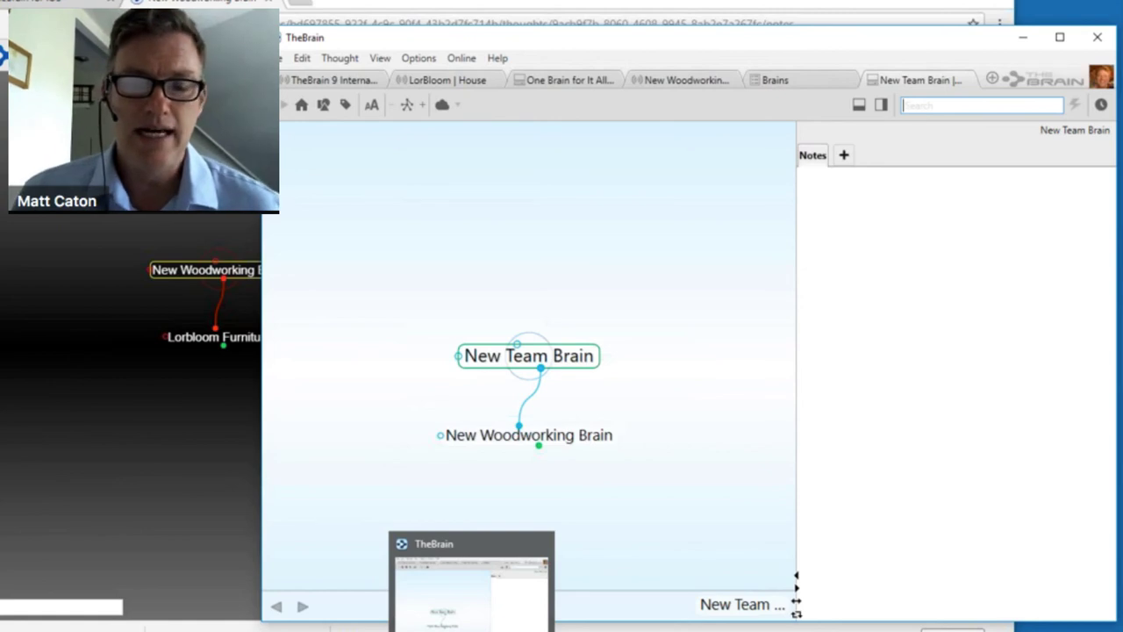
click(981, 333)
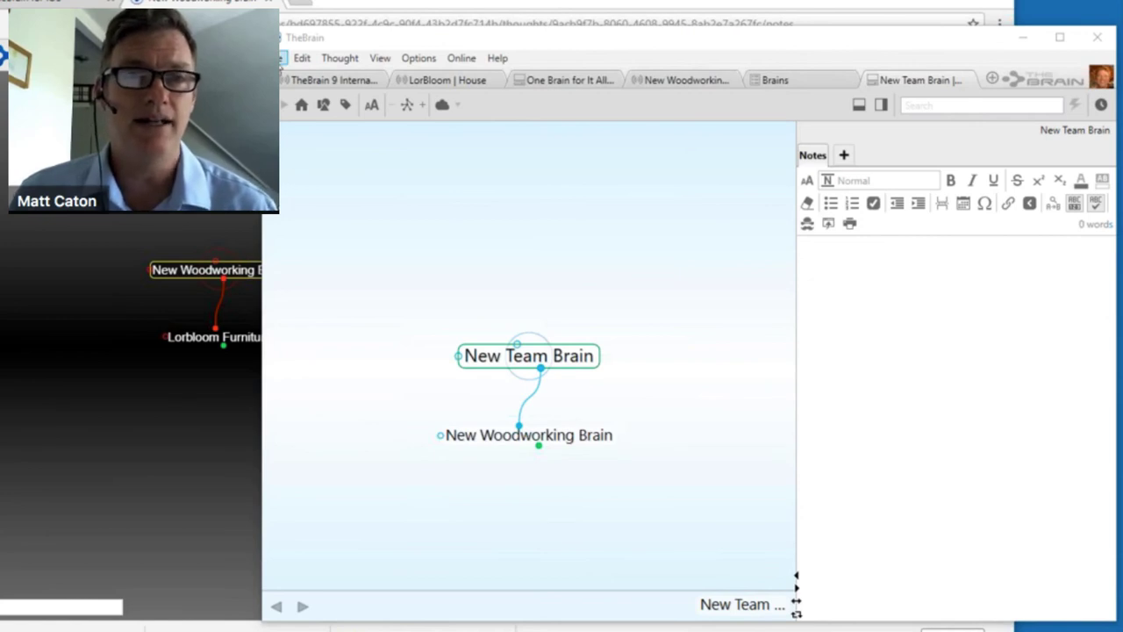
Load Scout Laboratories.brain from the My Brains folder on the C: drive as the source for a TheBrain 8 Brain import.
click(280, 61)
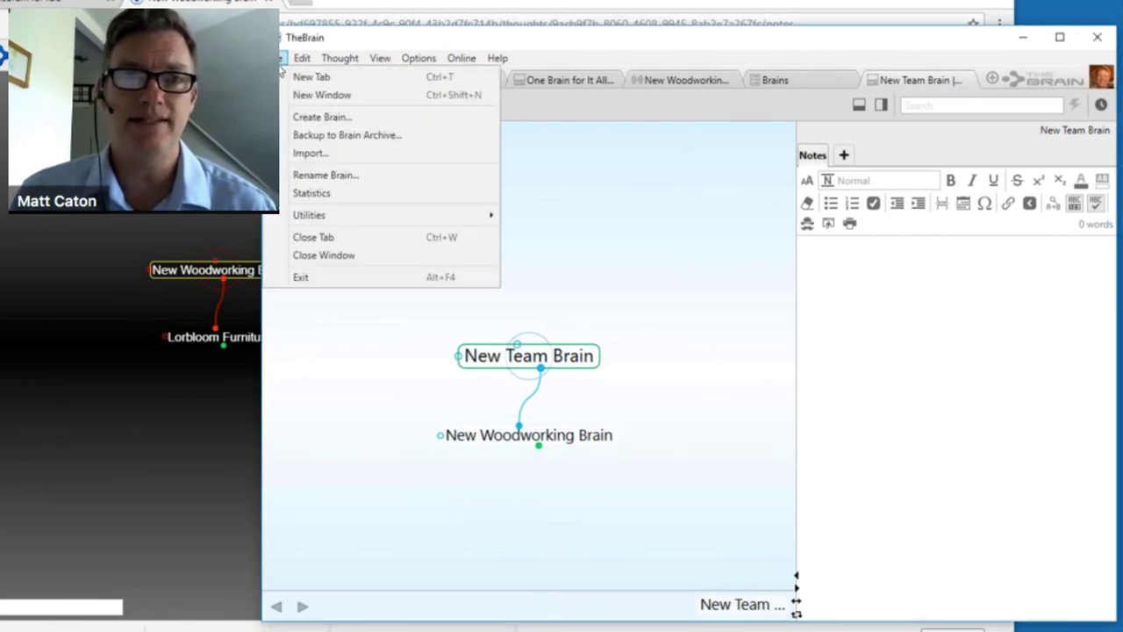
click(309, 154)
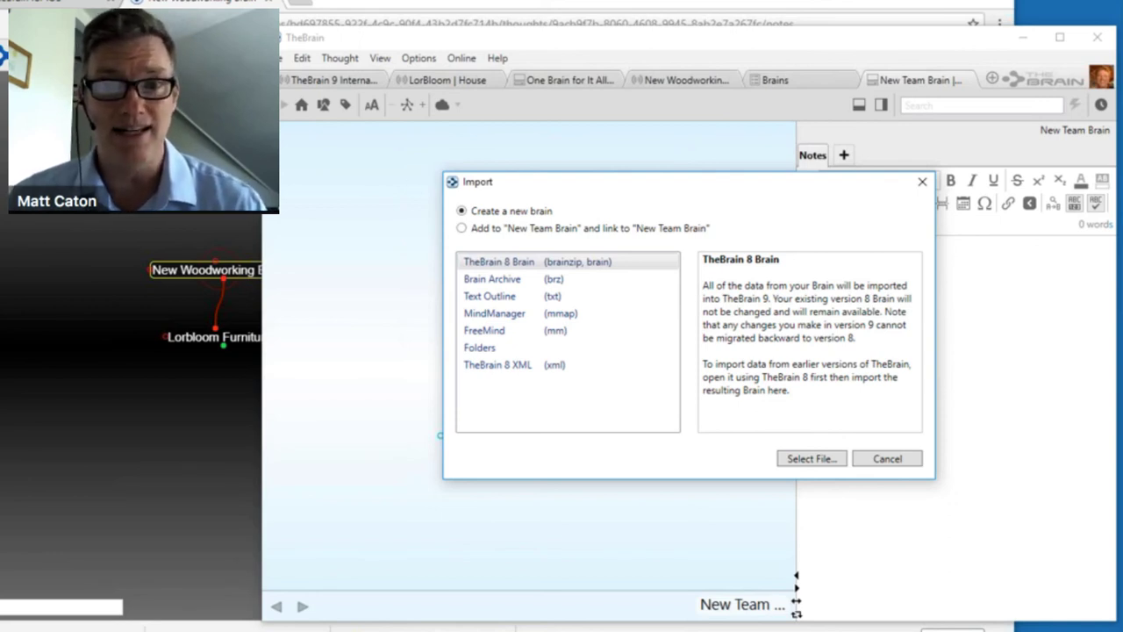
click(534, 268)
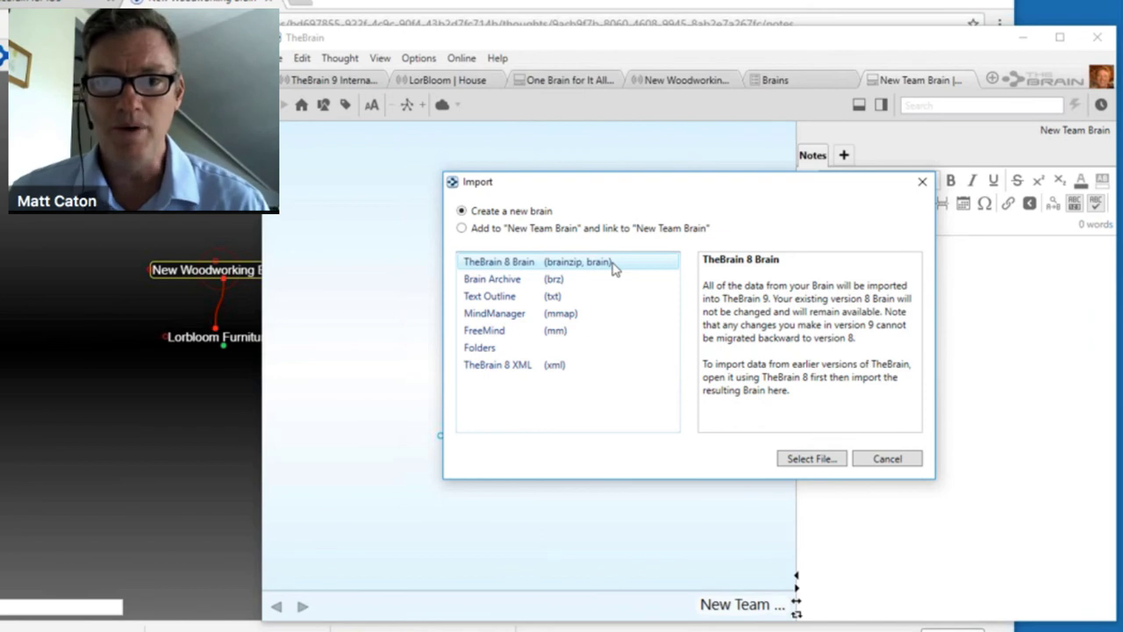
click(819, 465)
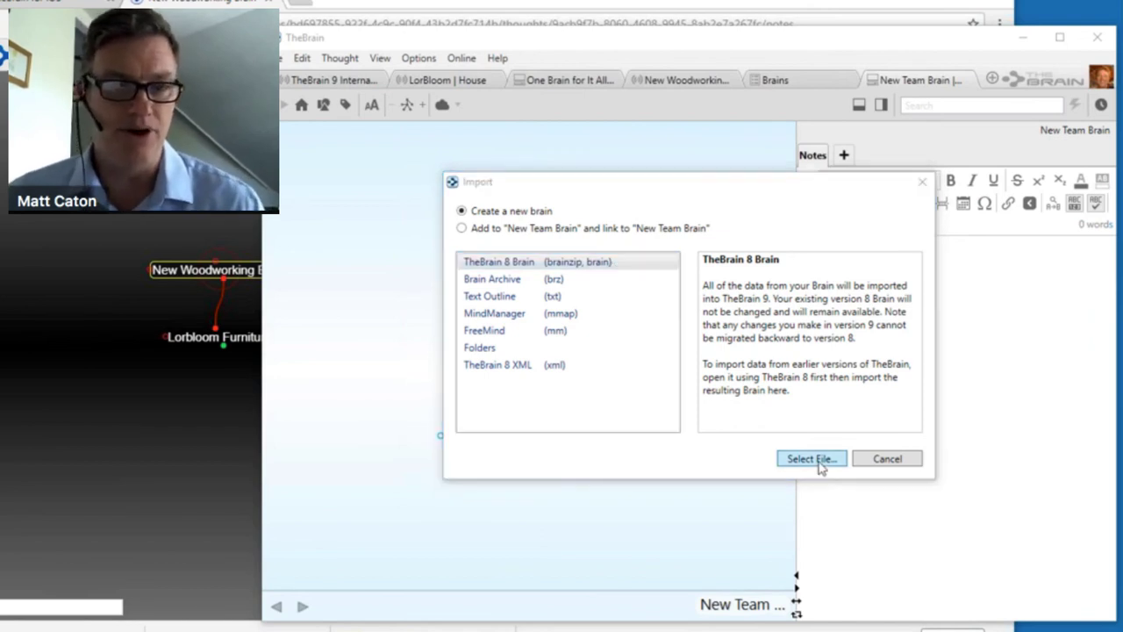
scroll(395, 301, down, 2)
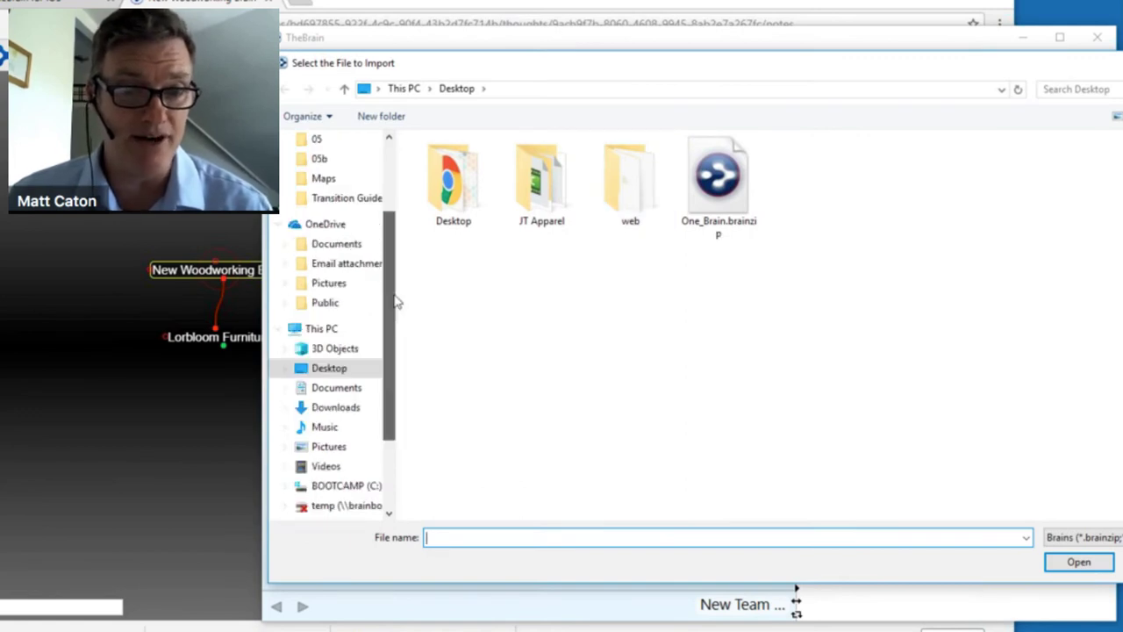
click(343, 488)
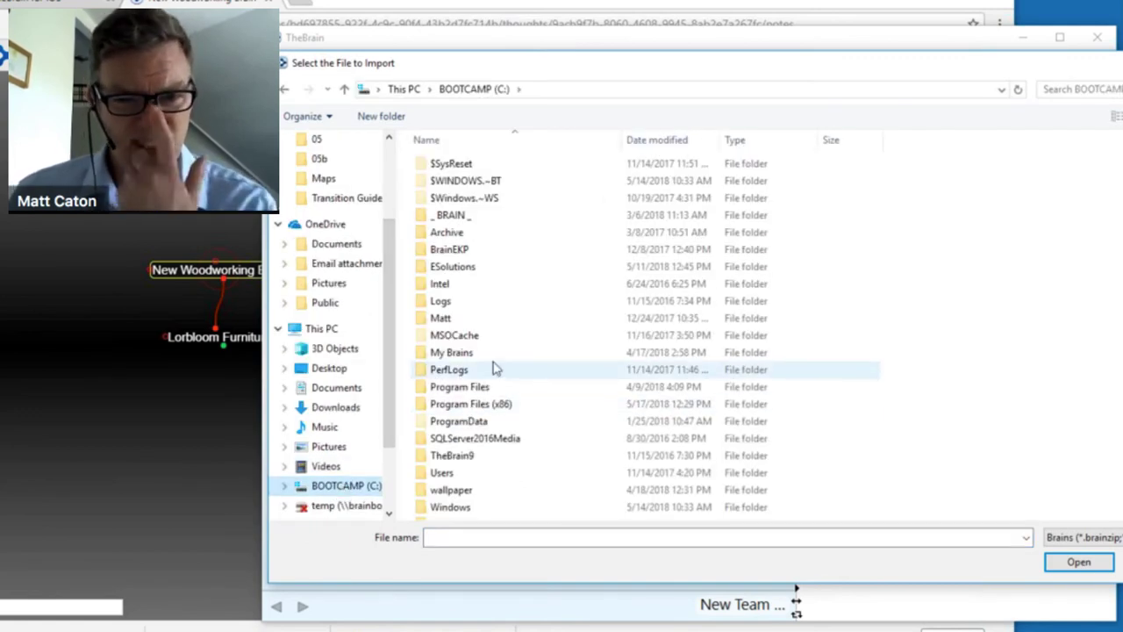
scroll(494, 369, down, 1)
click(466, 342)
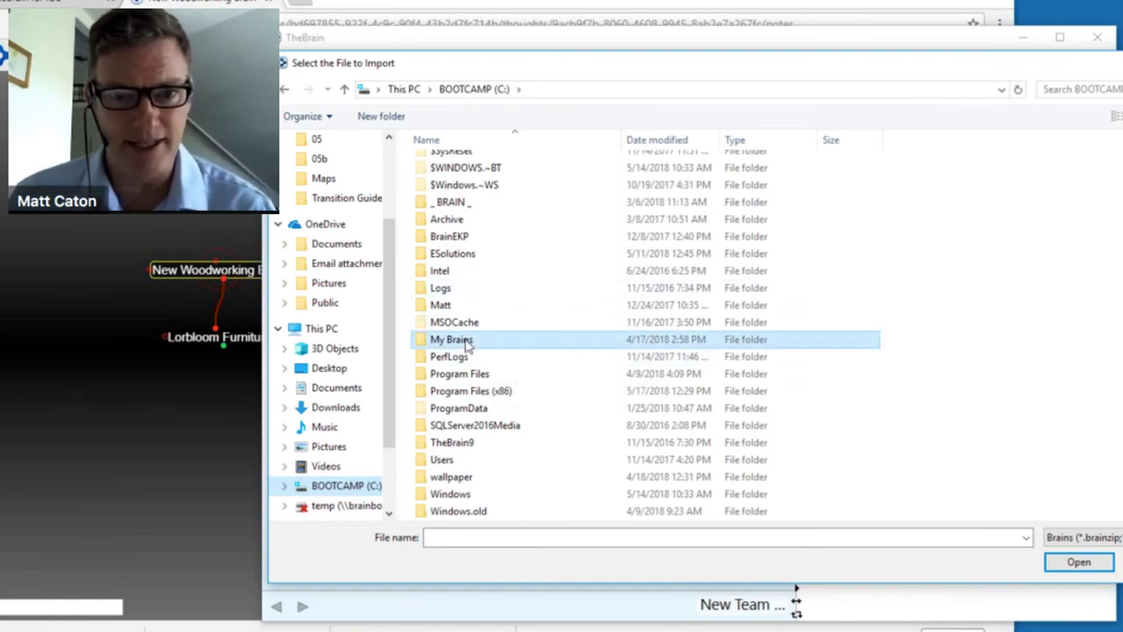
double_click(468, 343)
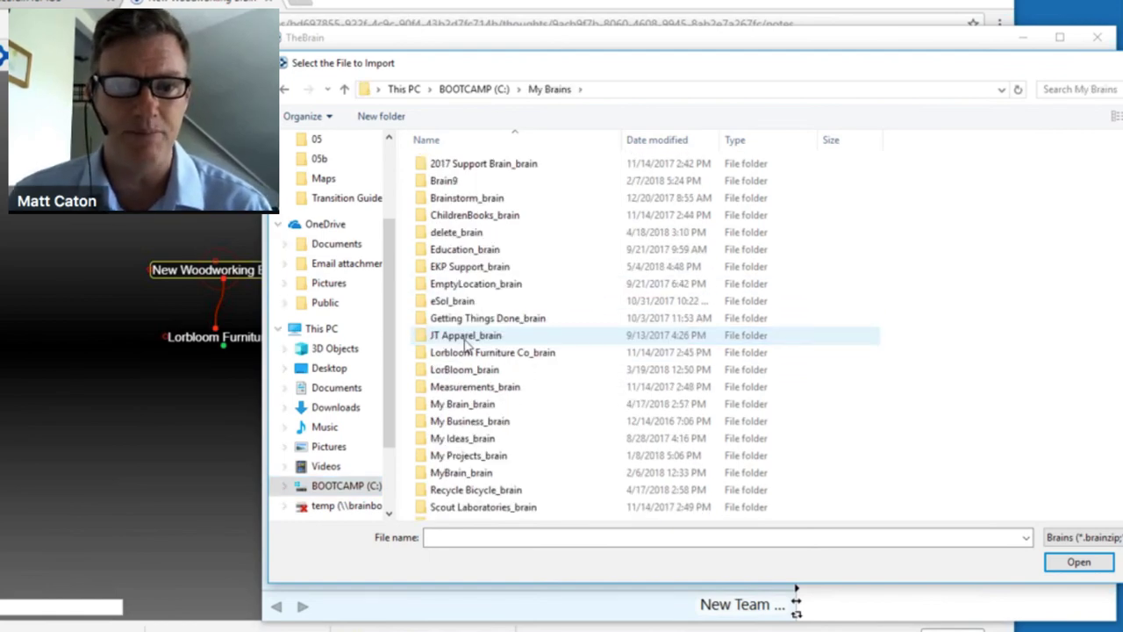
scroll(526, 325, down, 10)
scroll(579, 230, down, 1)
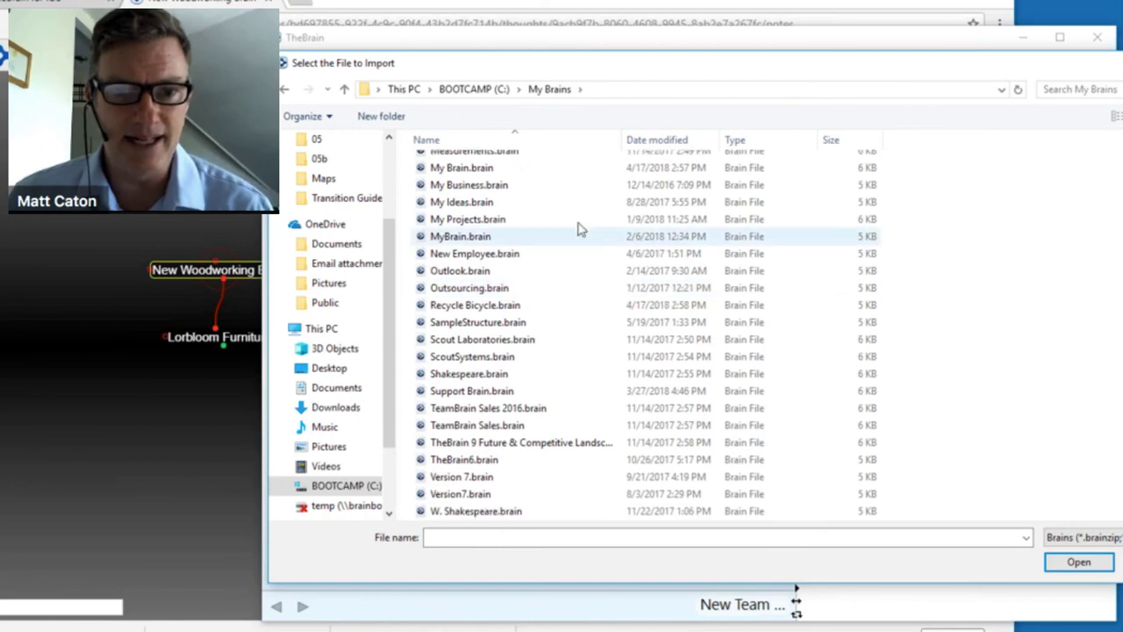
click(491, 345)
click(1088, 566)
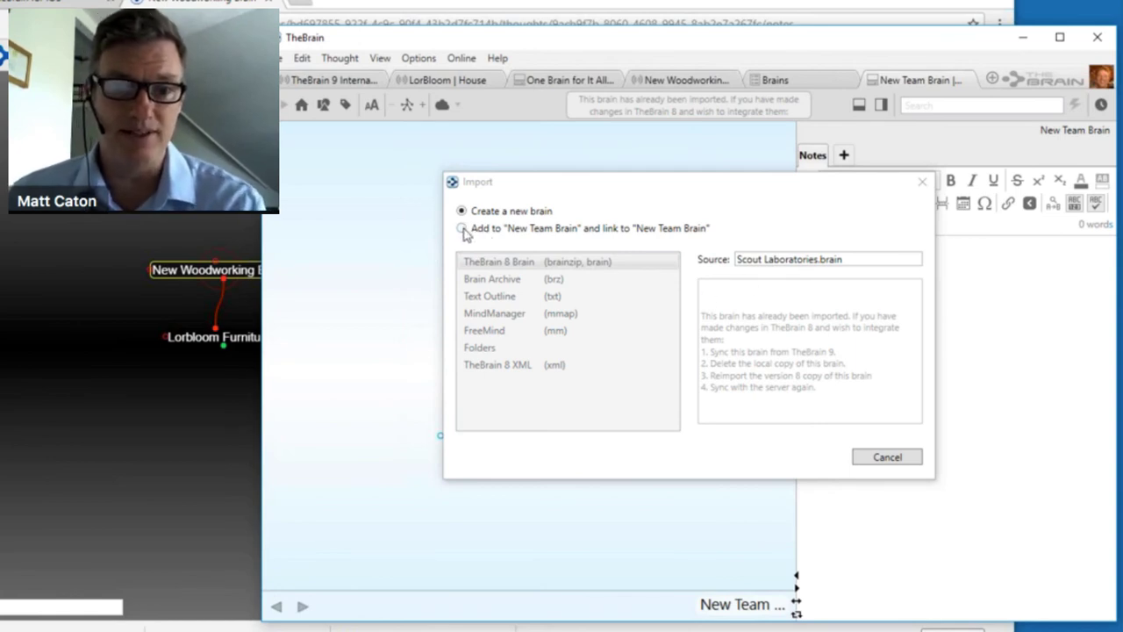
Import Scout Laboratories.brain into New Team Brain, linking it to the New Team Brain thought, and dismiss the orphaned attachments notice.
click(463, 229)
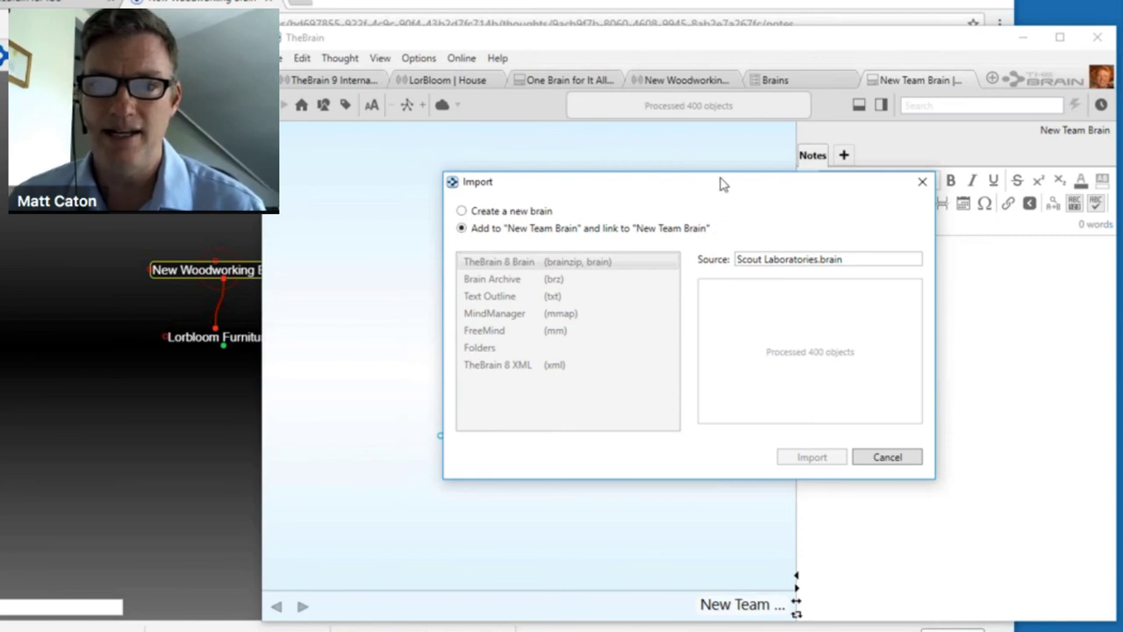
drag(722, 183, 957, 214)
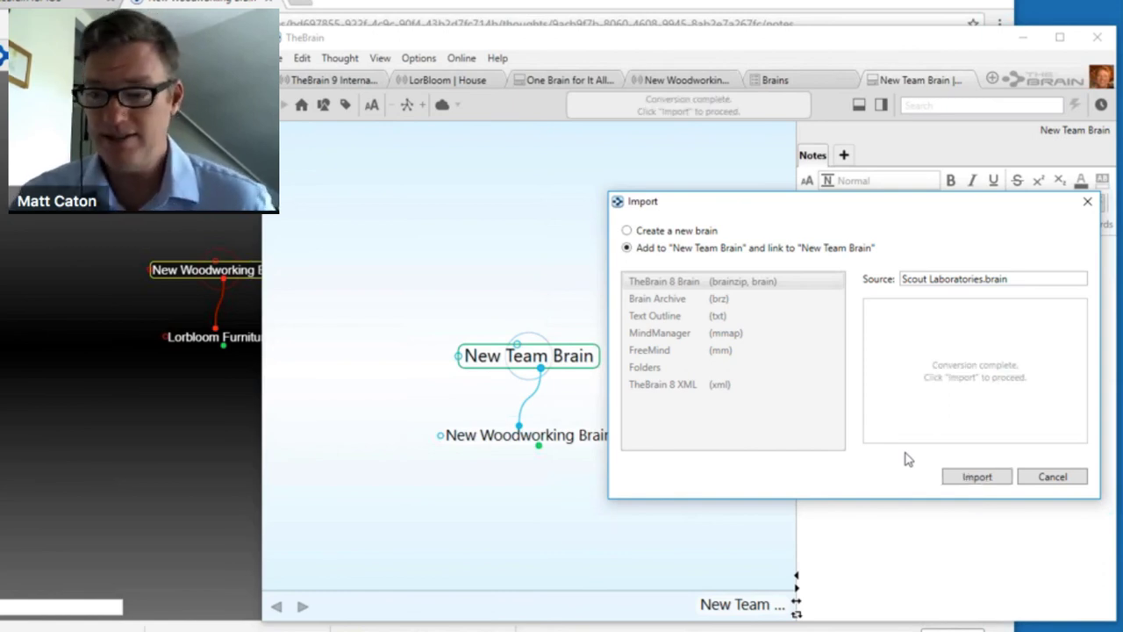
click(974, 479)
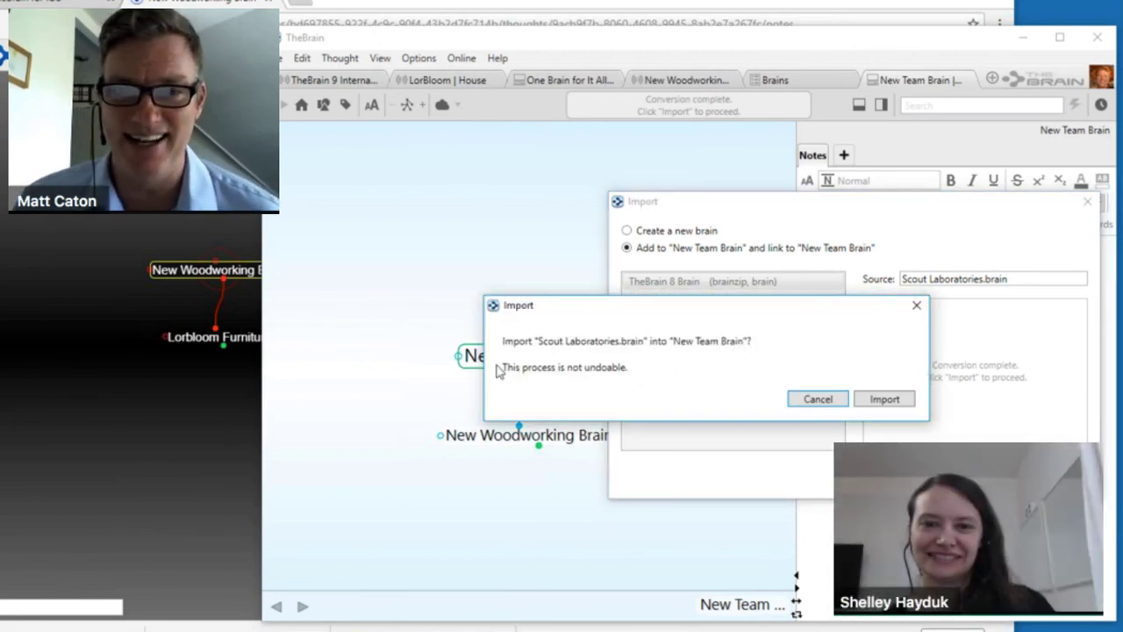
click(894, 401)
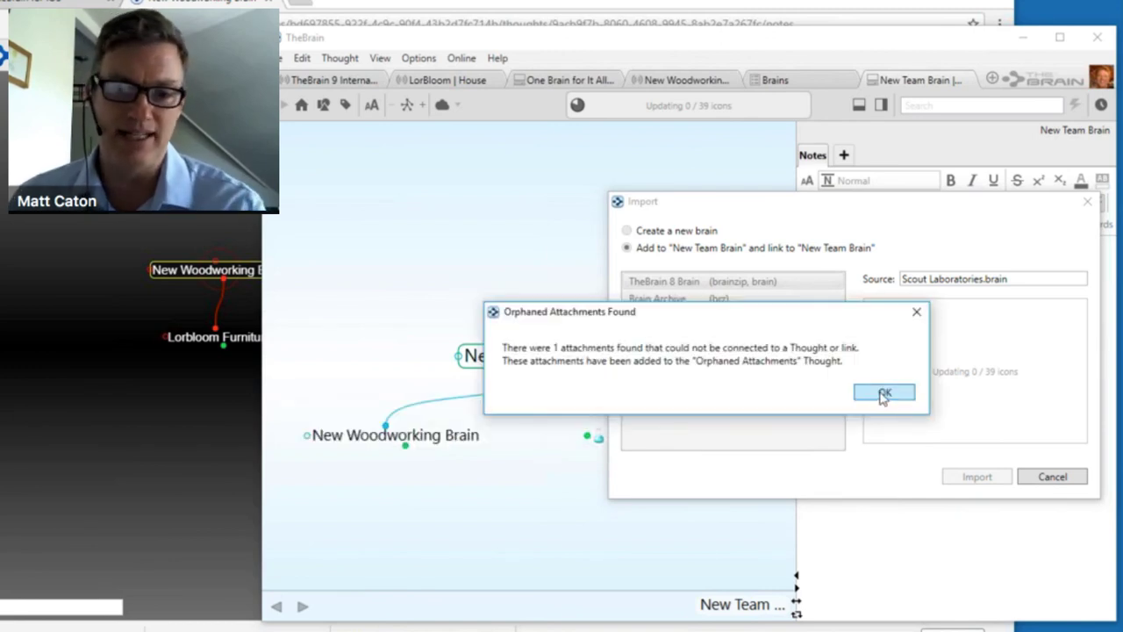
click(884, 395)
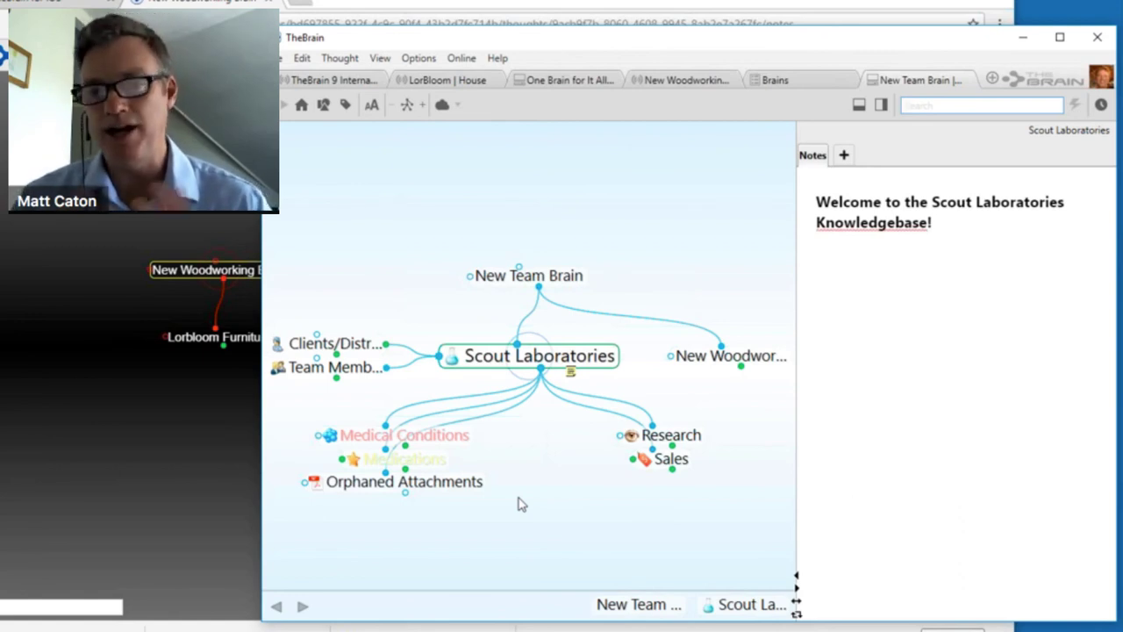
Activate the Medications thought and apply the Classic Dark Blue theme to the brain.
click(436, 466)
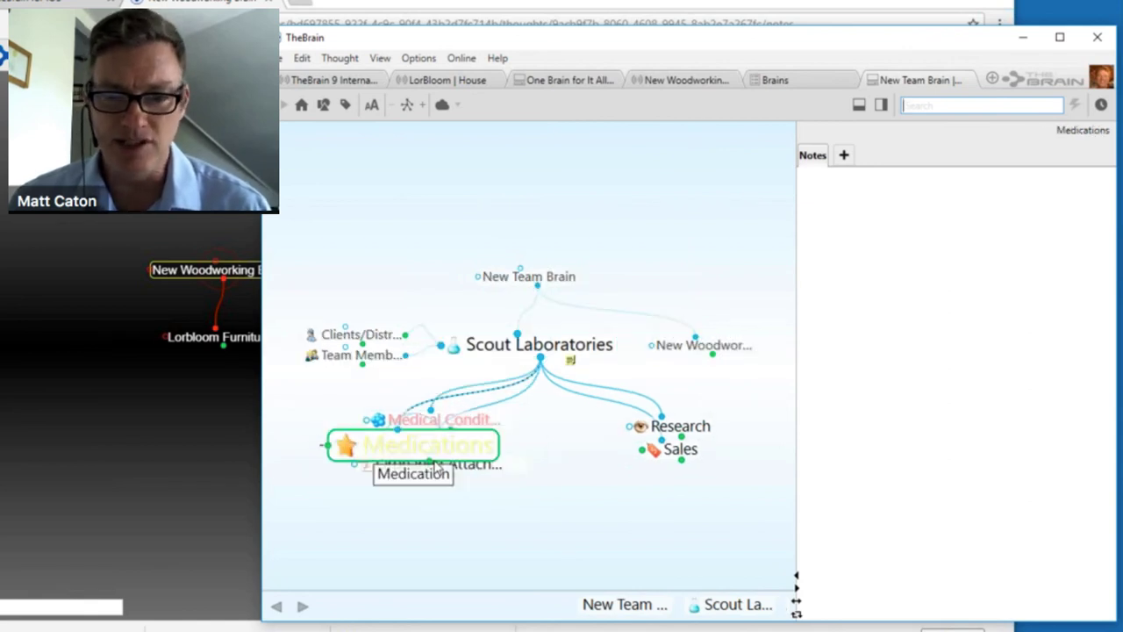
right_click(304, 192)
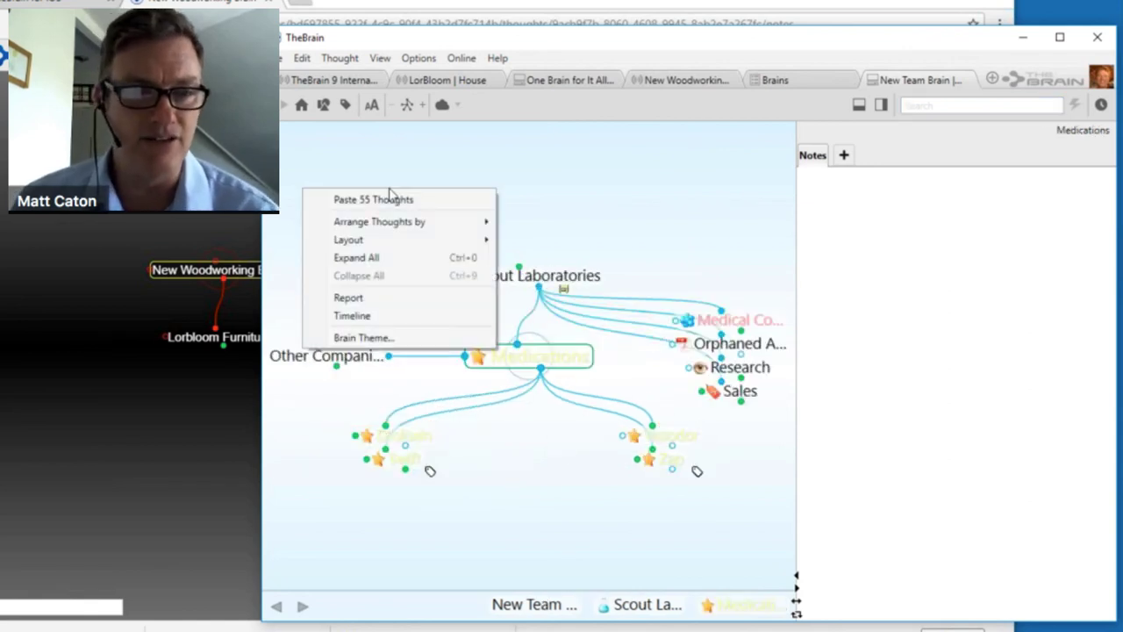
click(368, 344)
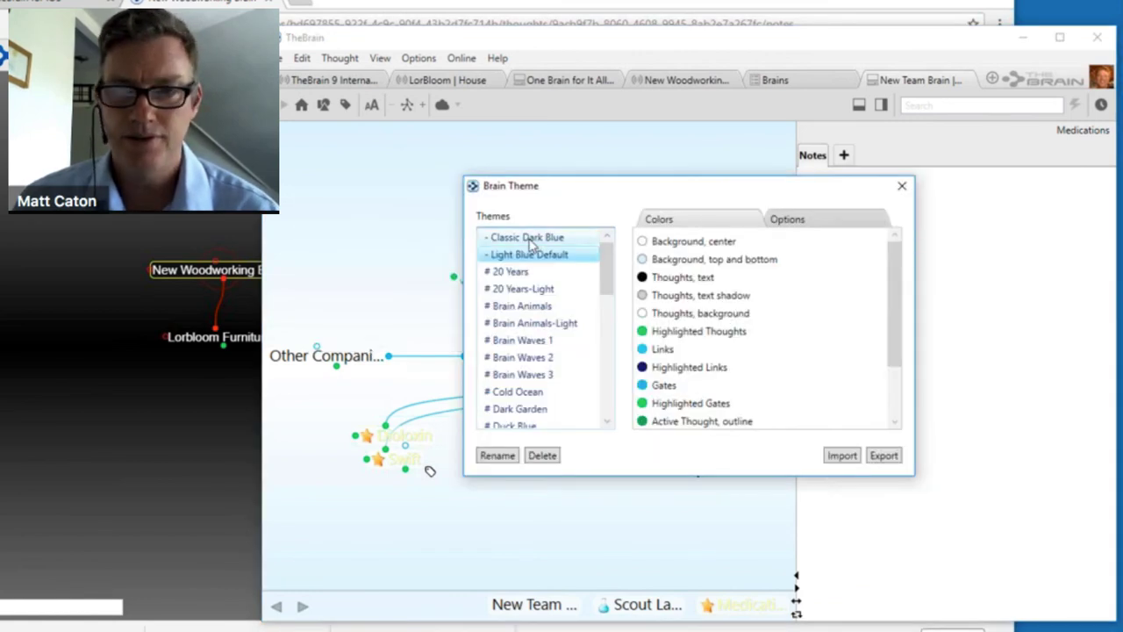
click(530, 242)
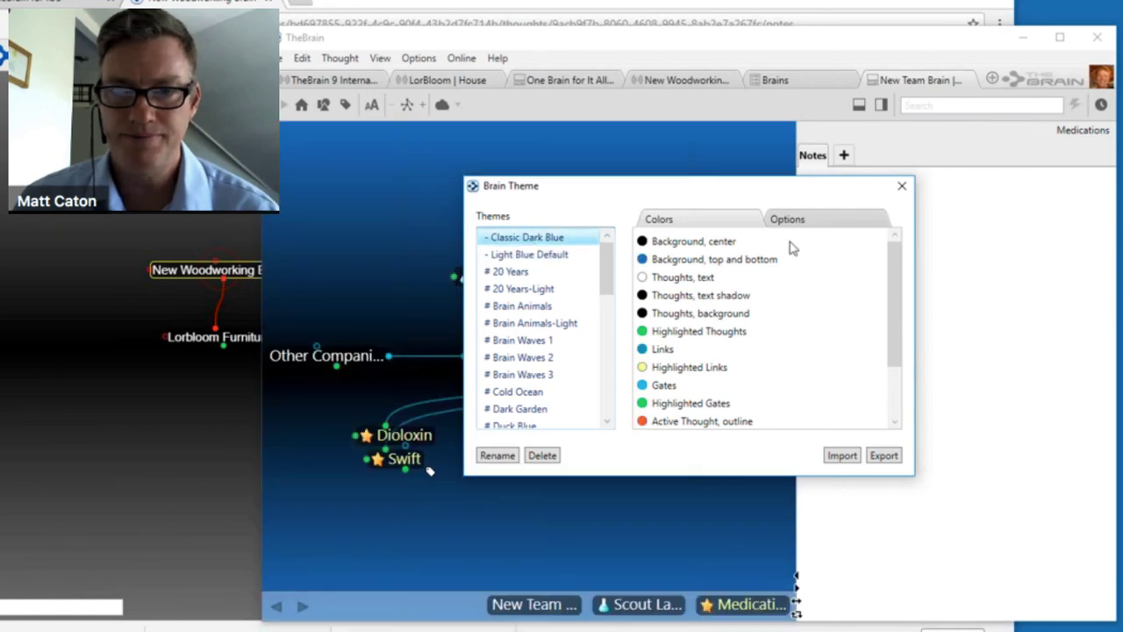
click(903, 188)
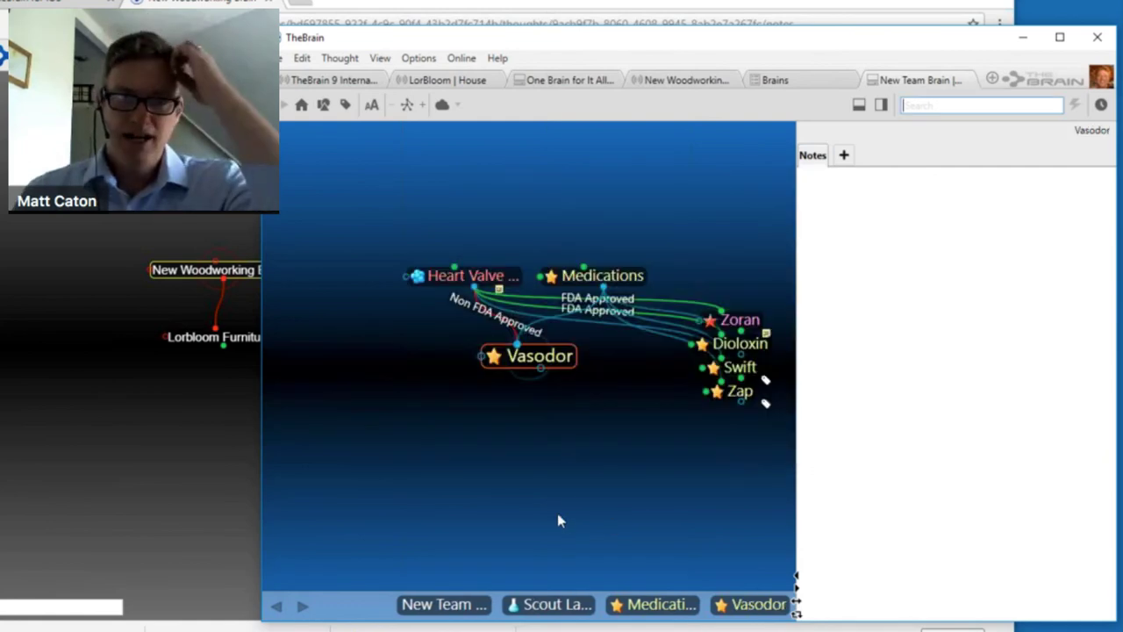
Browse the imported medications Dioloxin, Vasodor and Swift through to Coronary Artery Disease, adjusting the split between thought map and notes to read them.
click(742, 344)
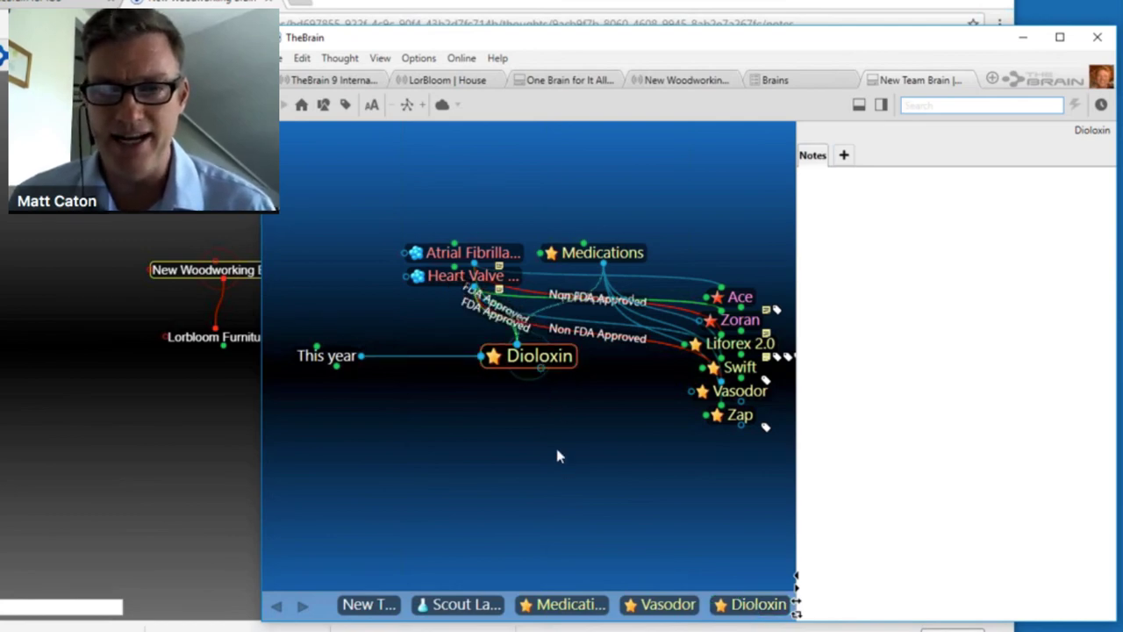
drag(824, 502, 953, 502)
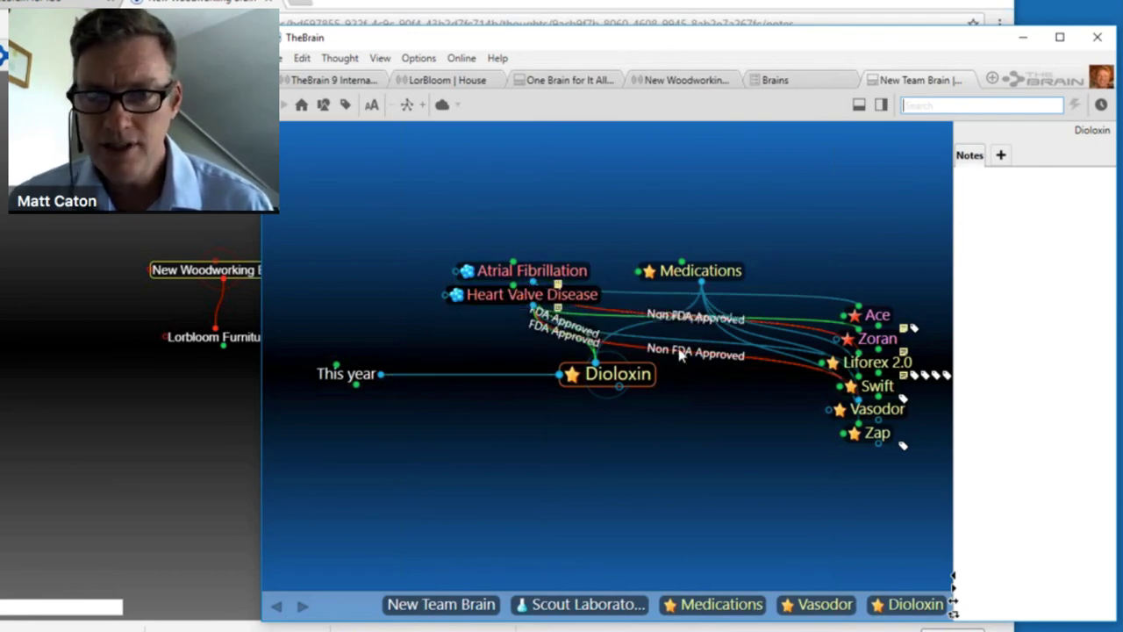
click(869, 410)
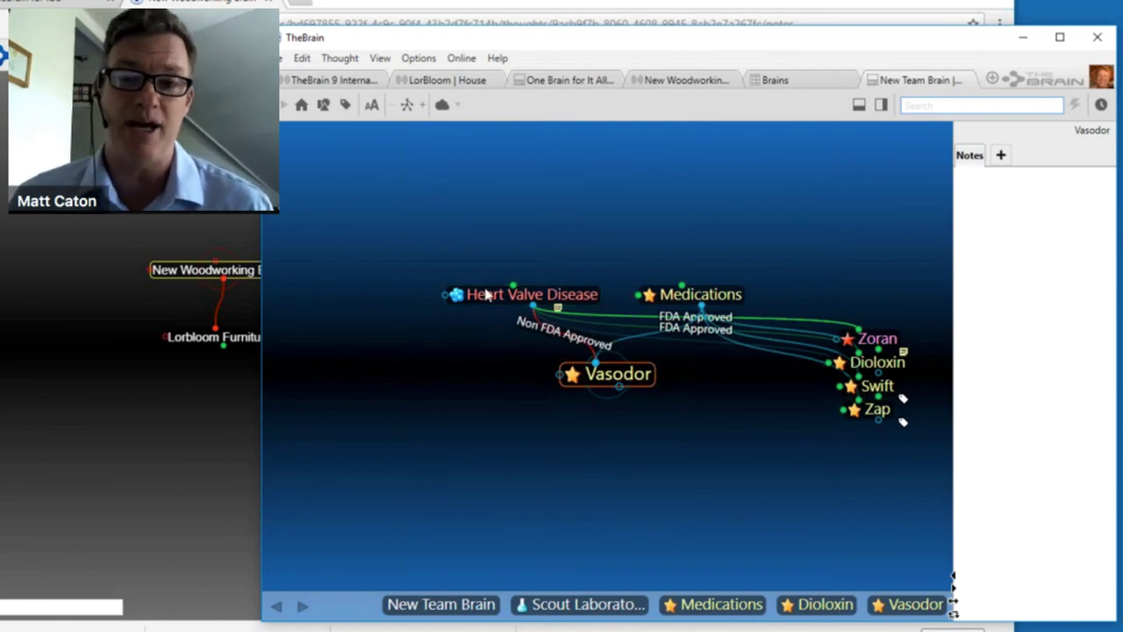
click(710, 298)
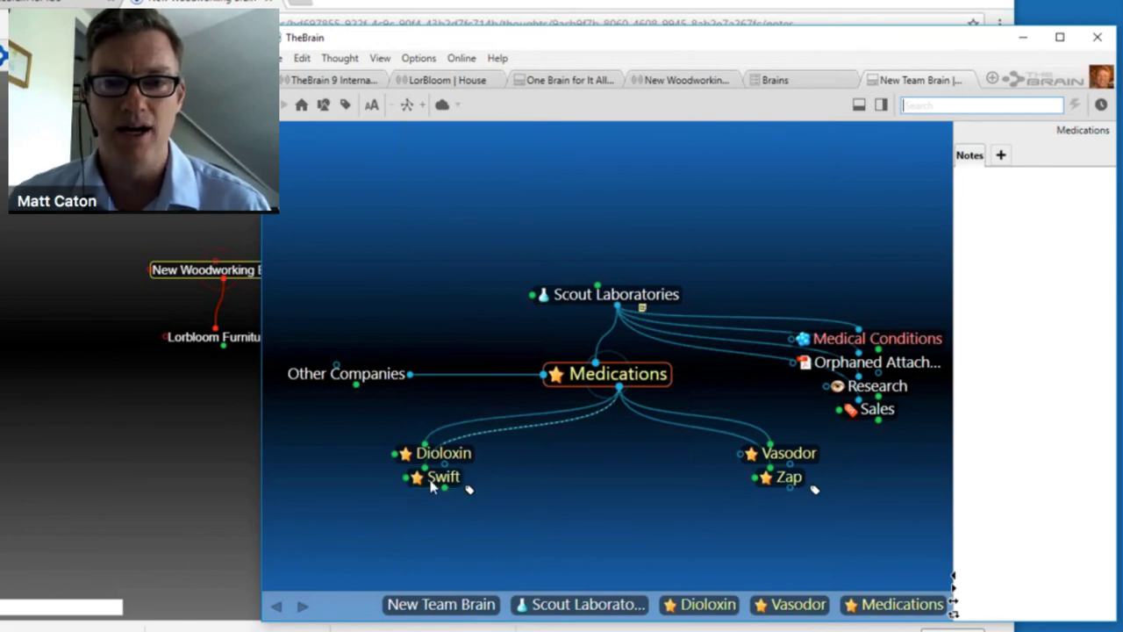
click(432, 486)
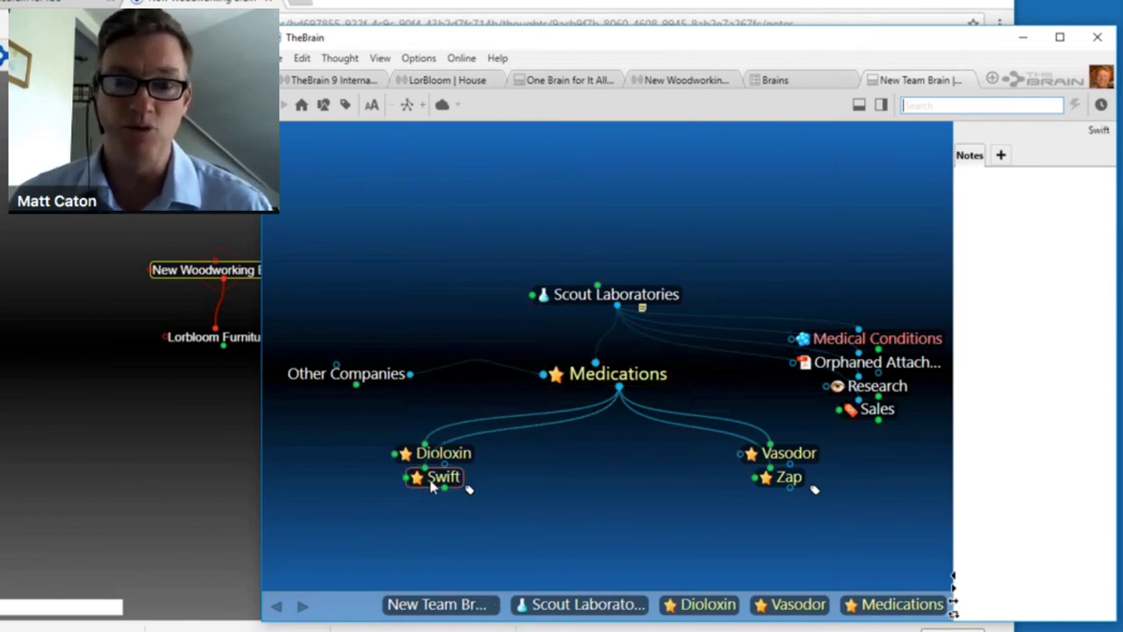
click(432, 485)
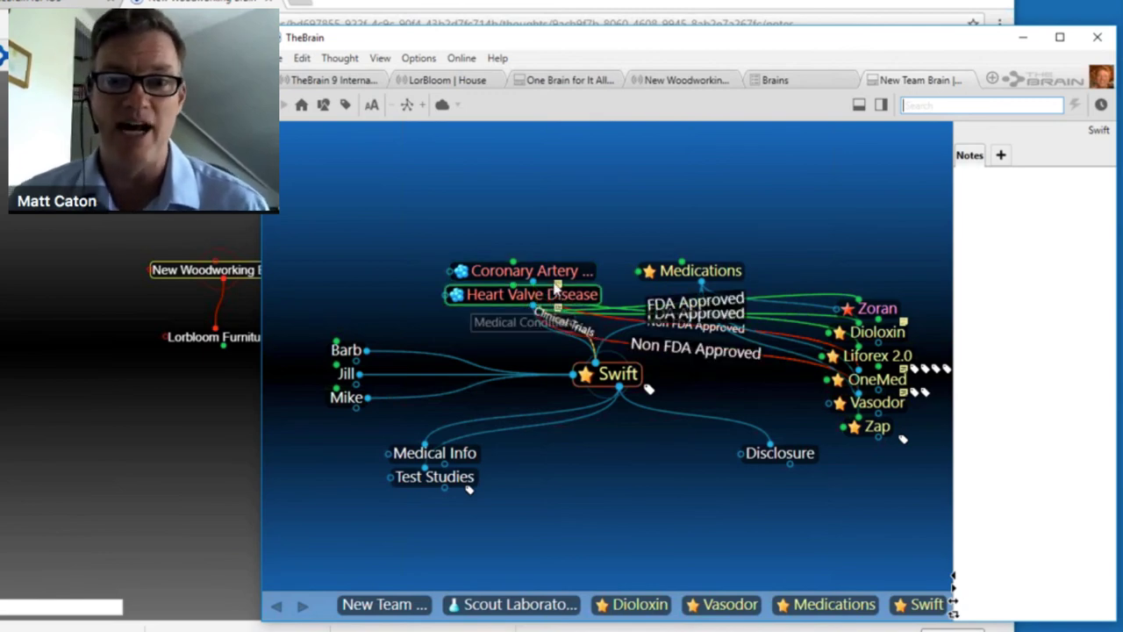
click(552, 272)
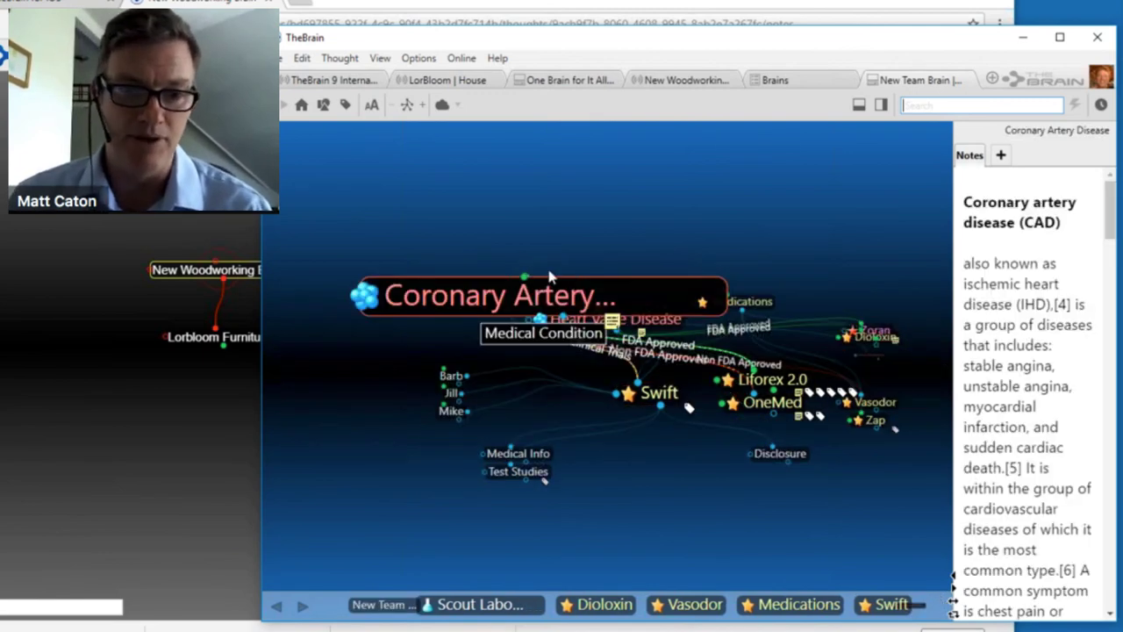
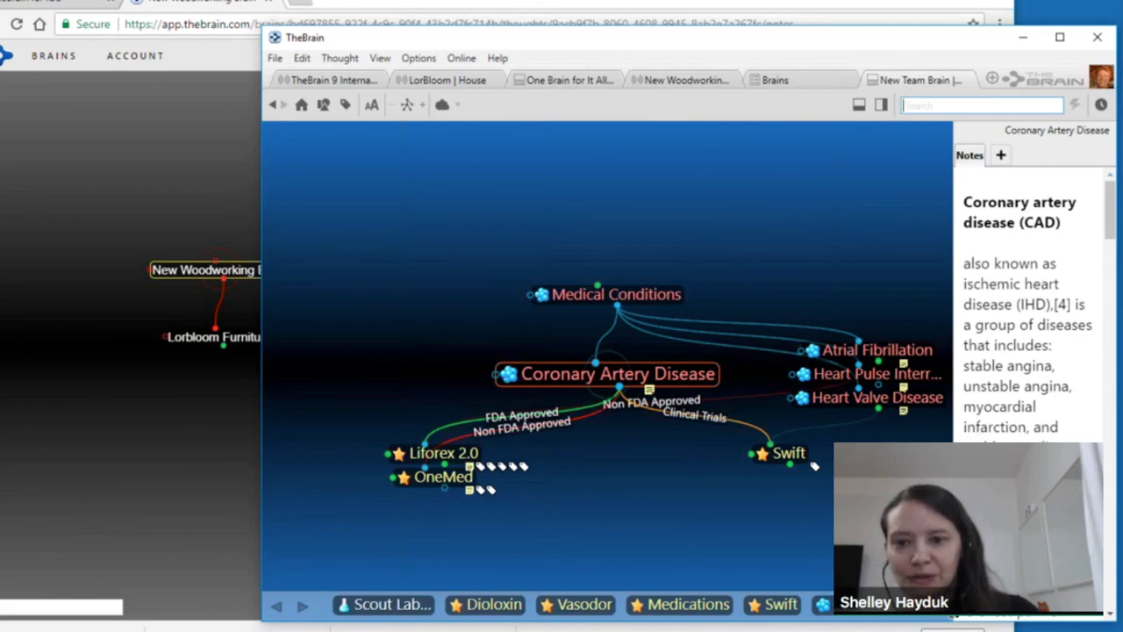
drag(953, 454, 809, 454)
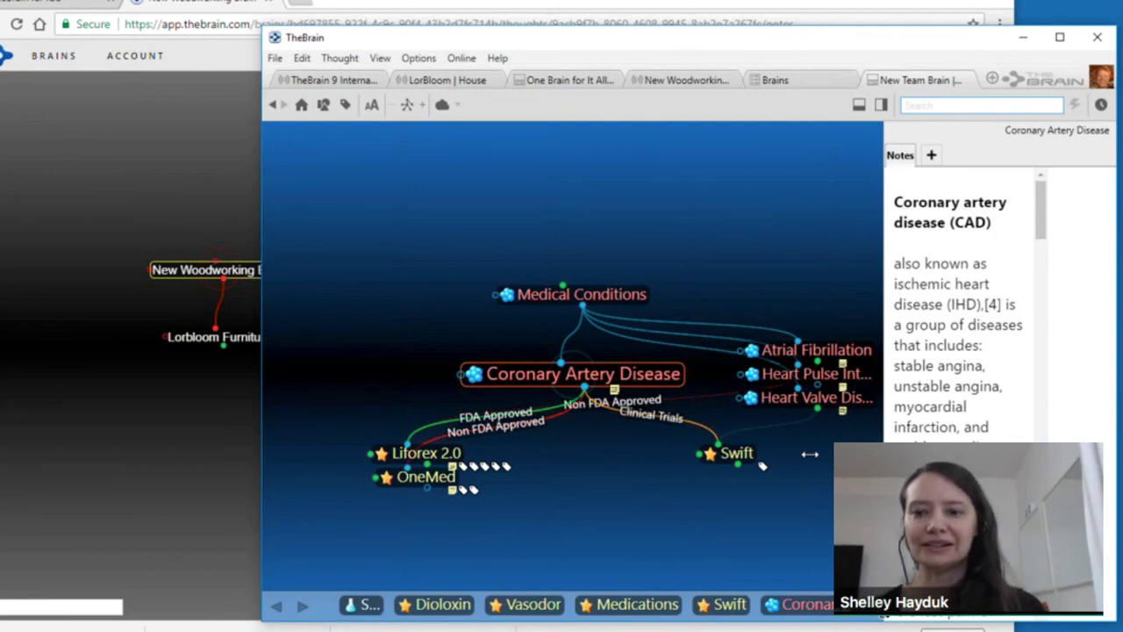
drag(809, 454, 801, 454)
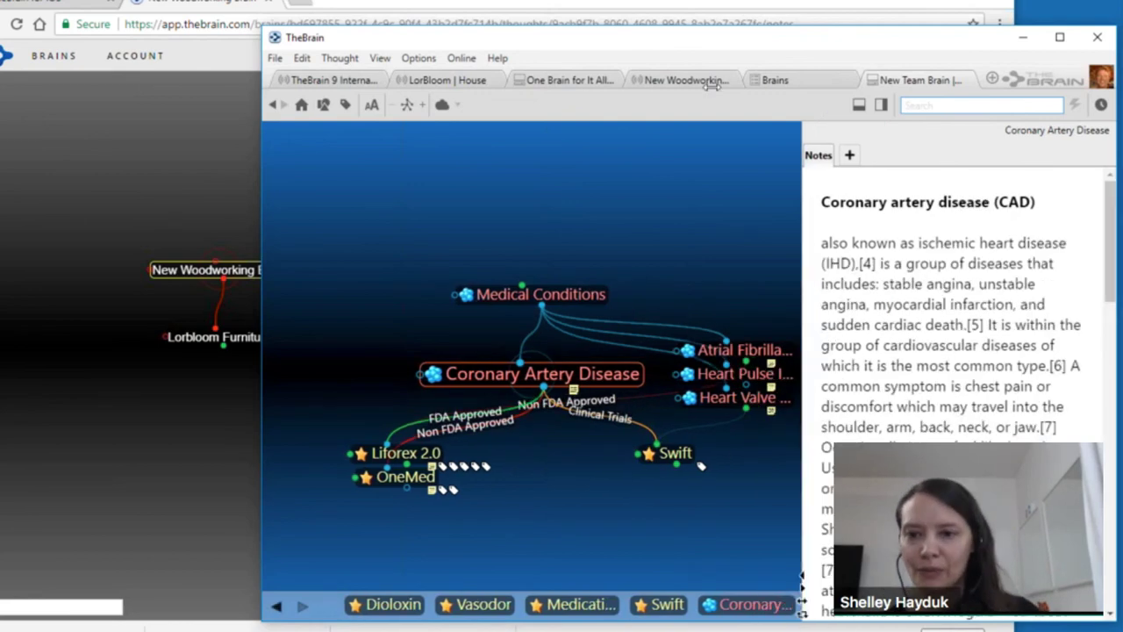
Switch to the LorBloom brain, return to its home thought, and maximize the window.
click(447, 81)
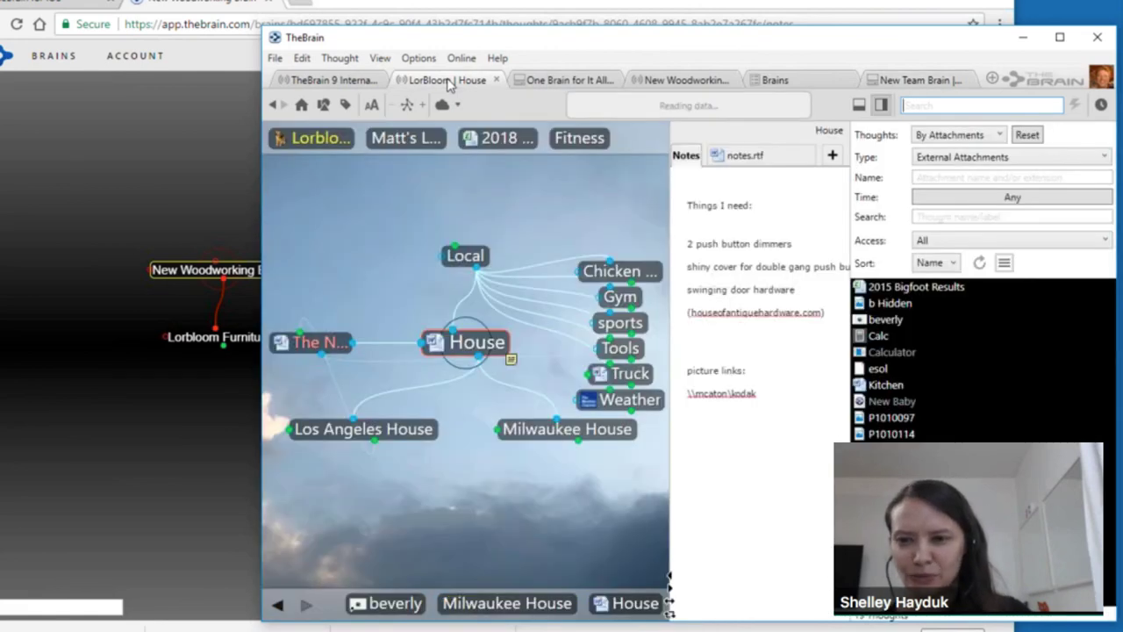
click(300, 114)
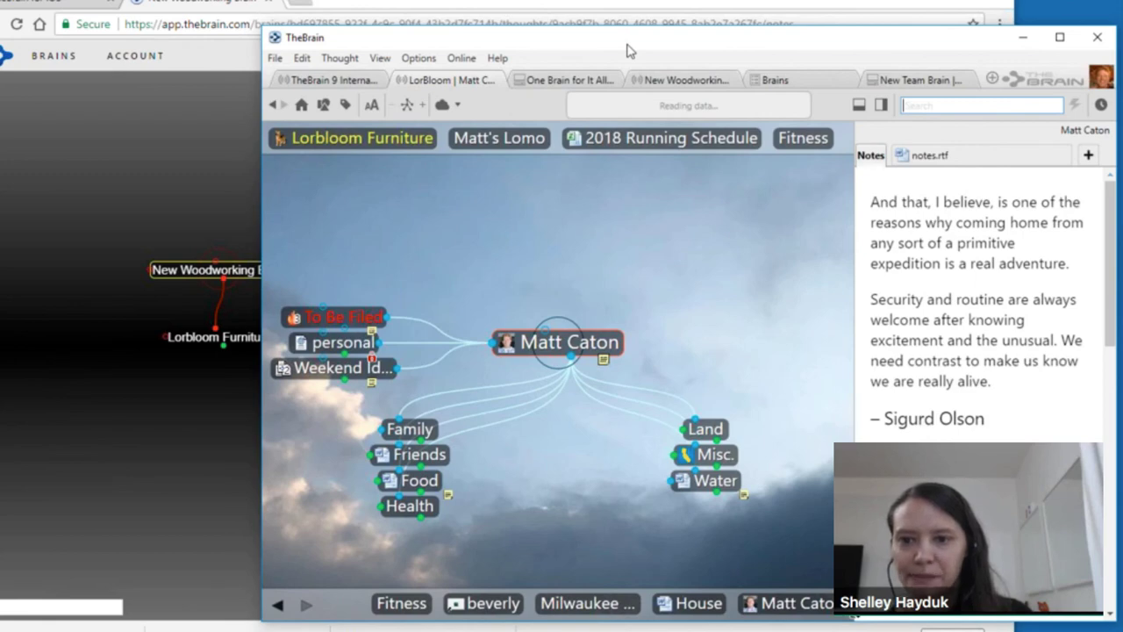
drag(627, 50, 377, 8)
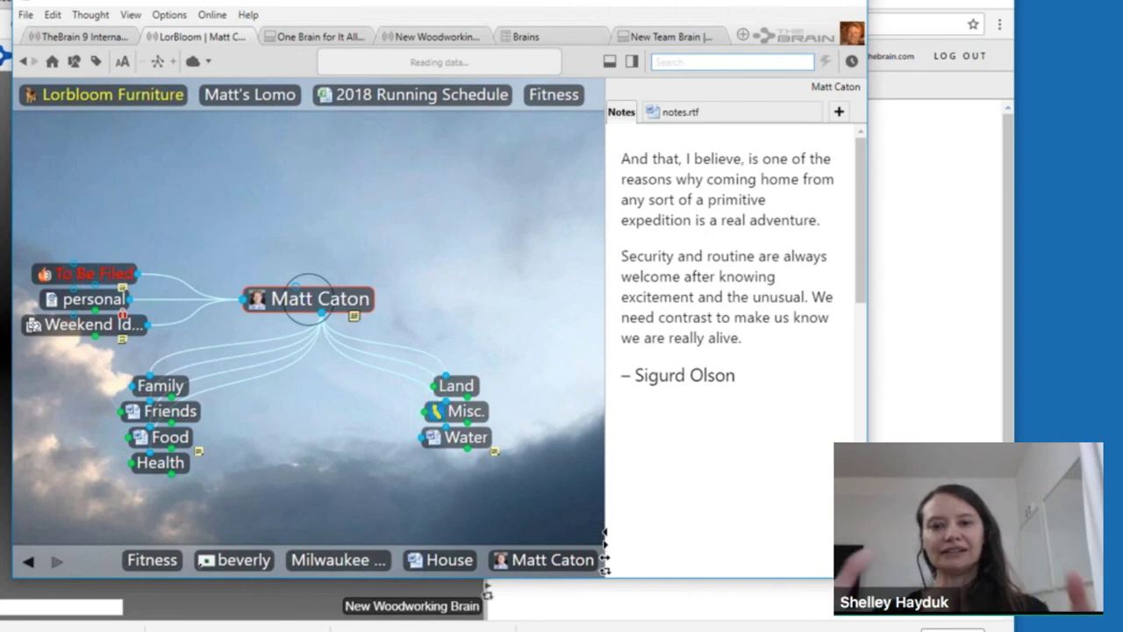
key(super+Up)
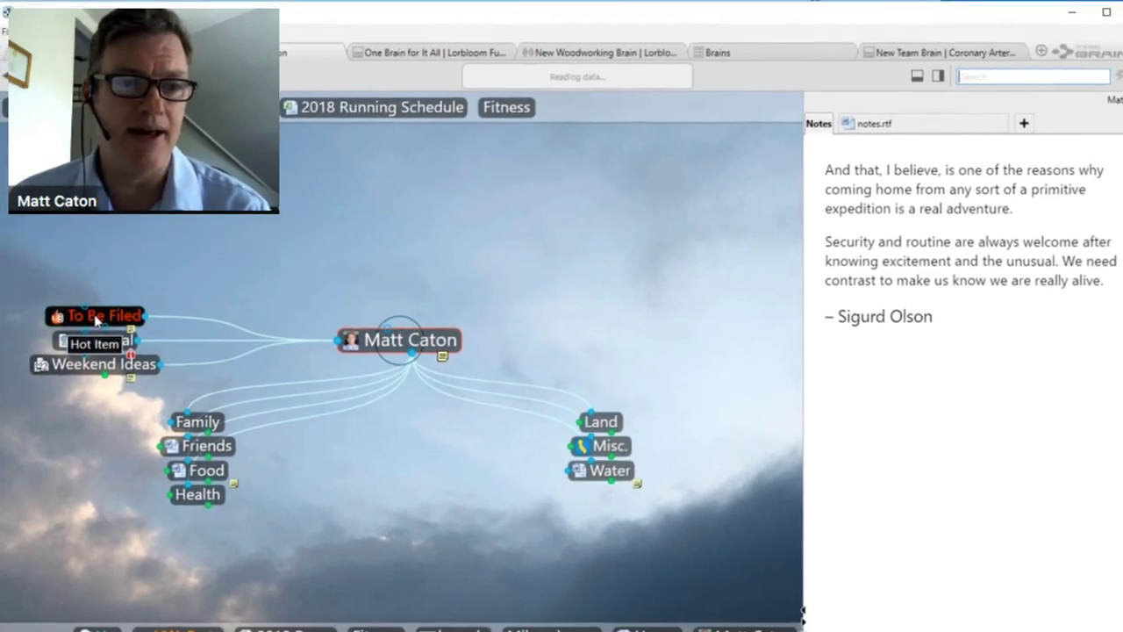
Activate the To Be Filed thought and review its two auto body videos, the bus_8_71_1700.jpg wiring diagram, and its notes.
click(107, 318)
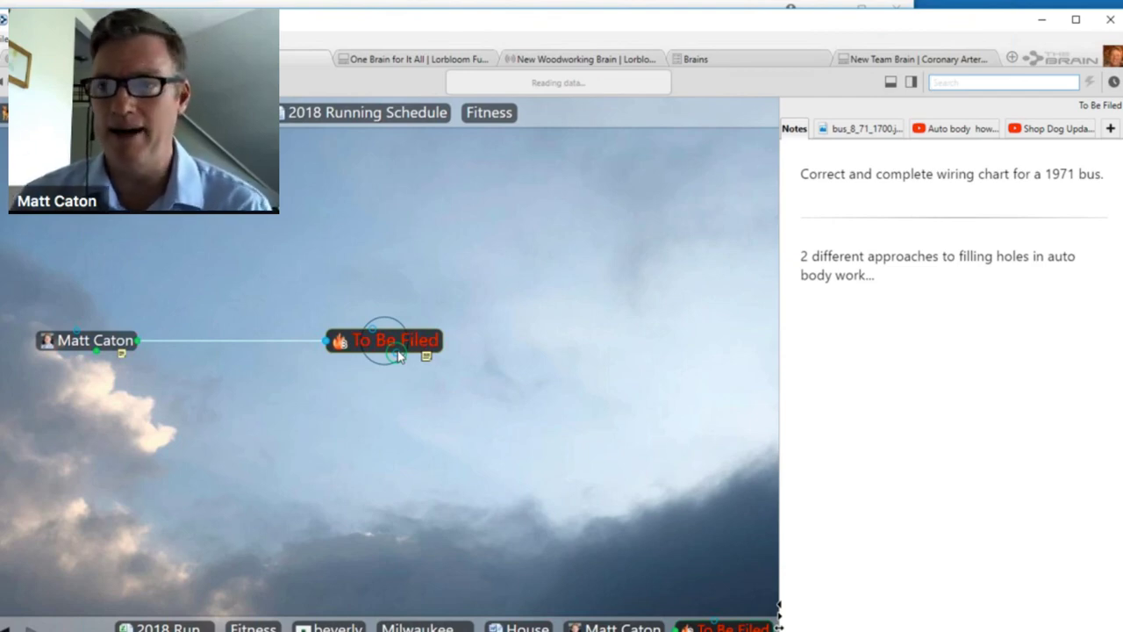
click(957, 129)
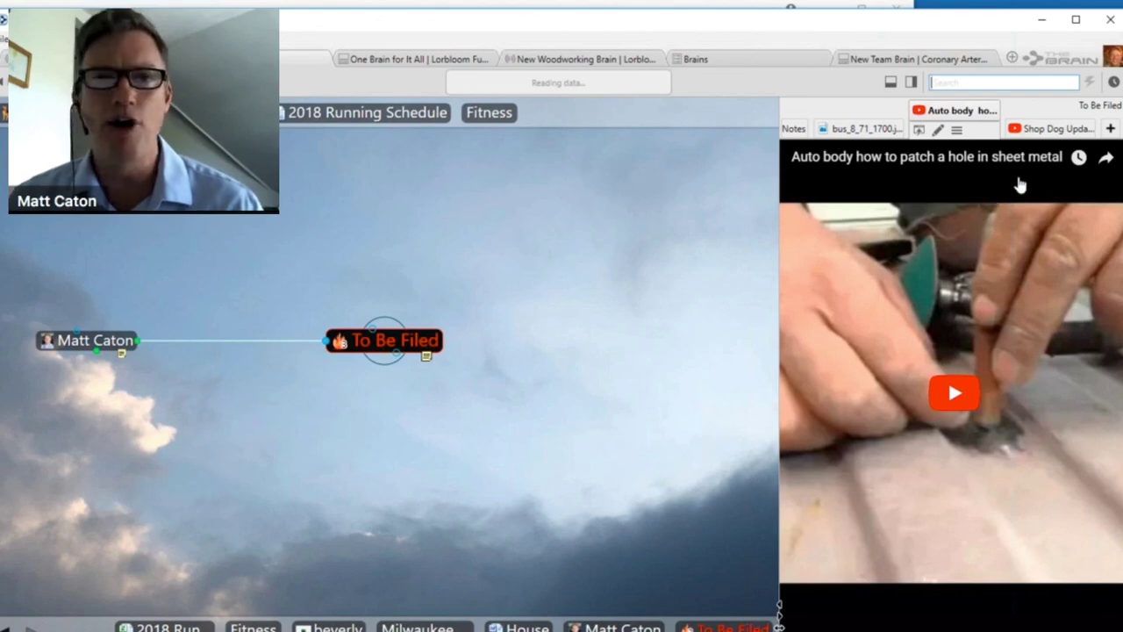
click(1062, 129)
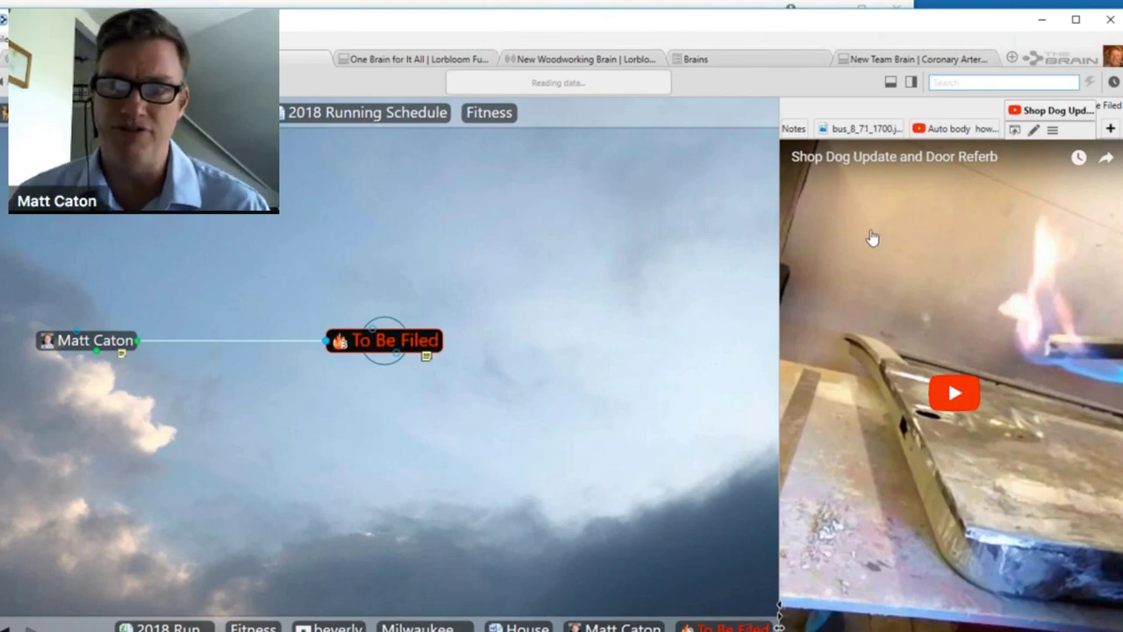
click(856, 128)
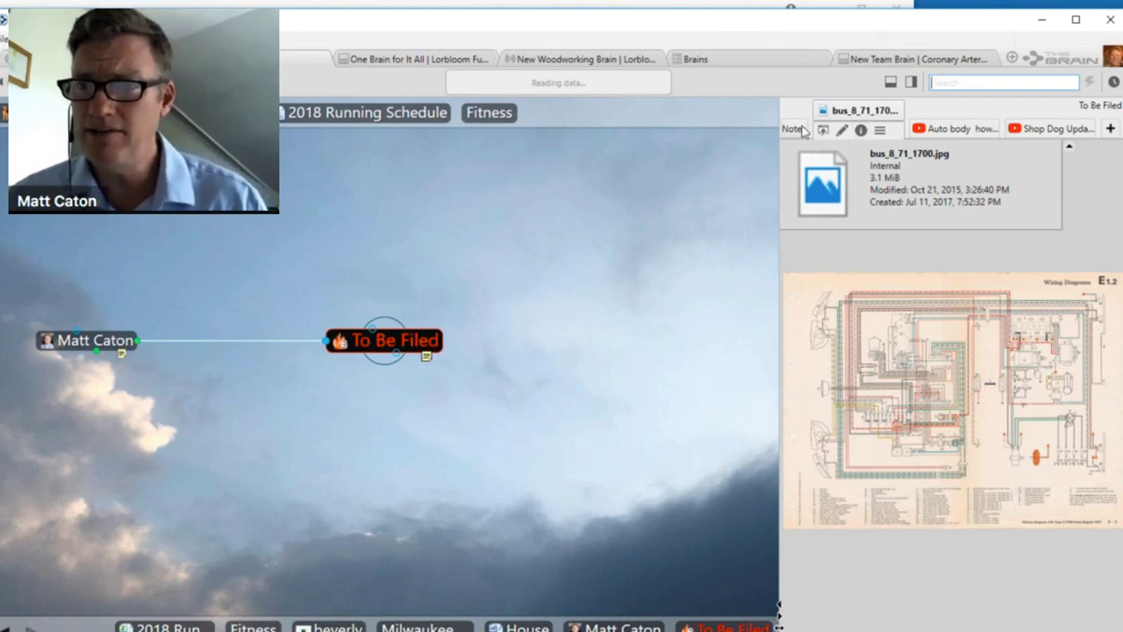
click(801, 129)
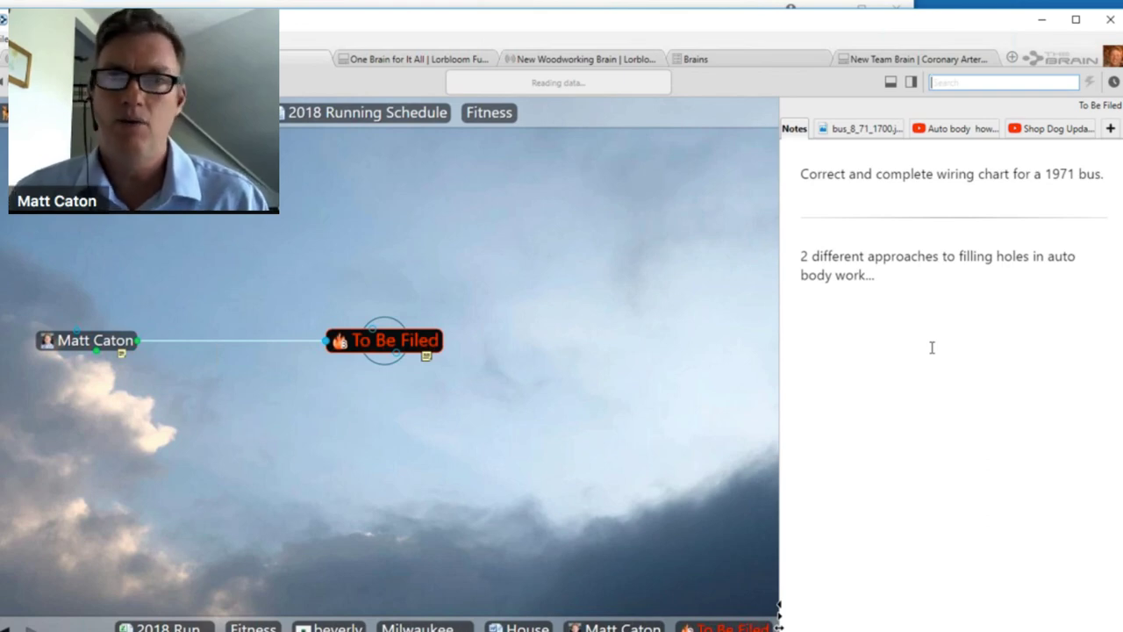
Add two lines to the To Be Filed notes: "Cat rescues in my area.." and "camping in N. Idaho".
click(899, 276)
key(Return)
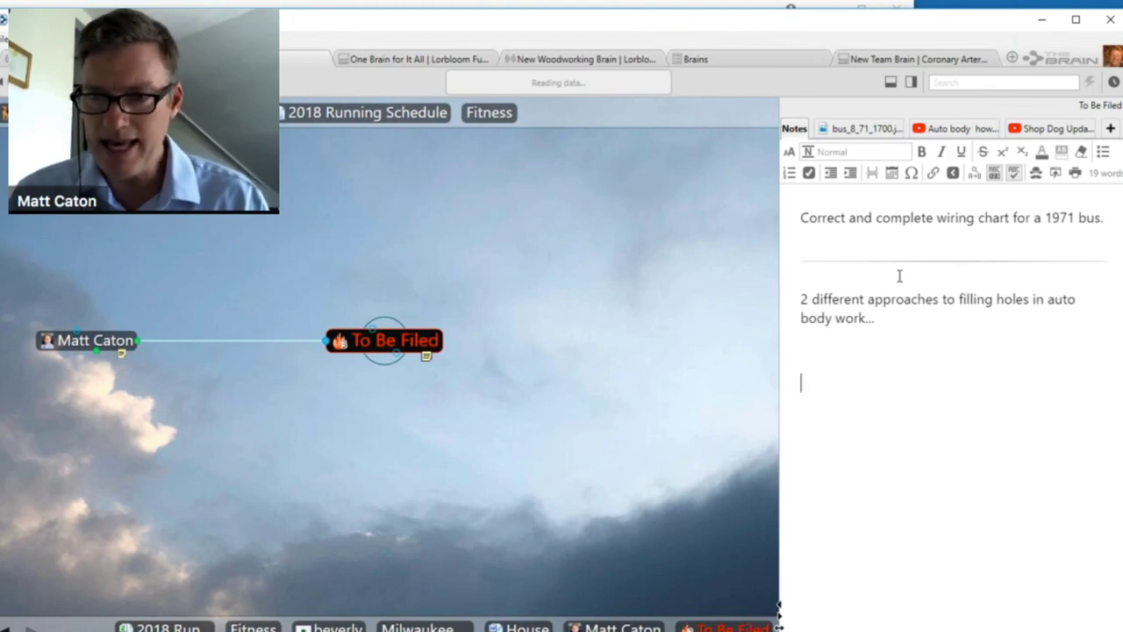
text(Cat res)
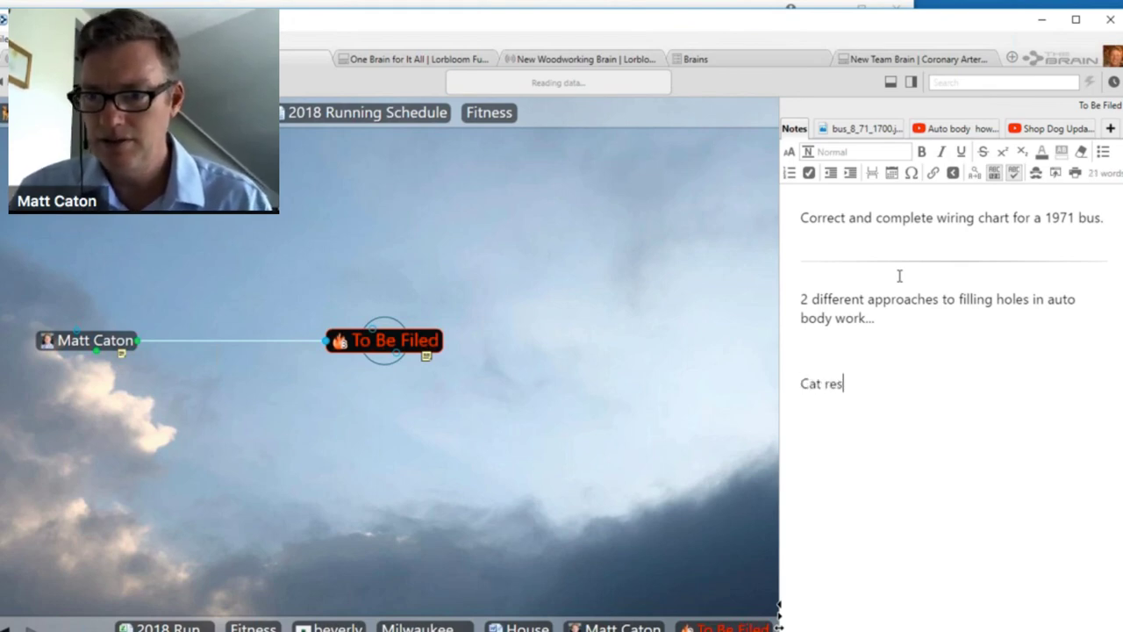
text(cues in my)
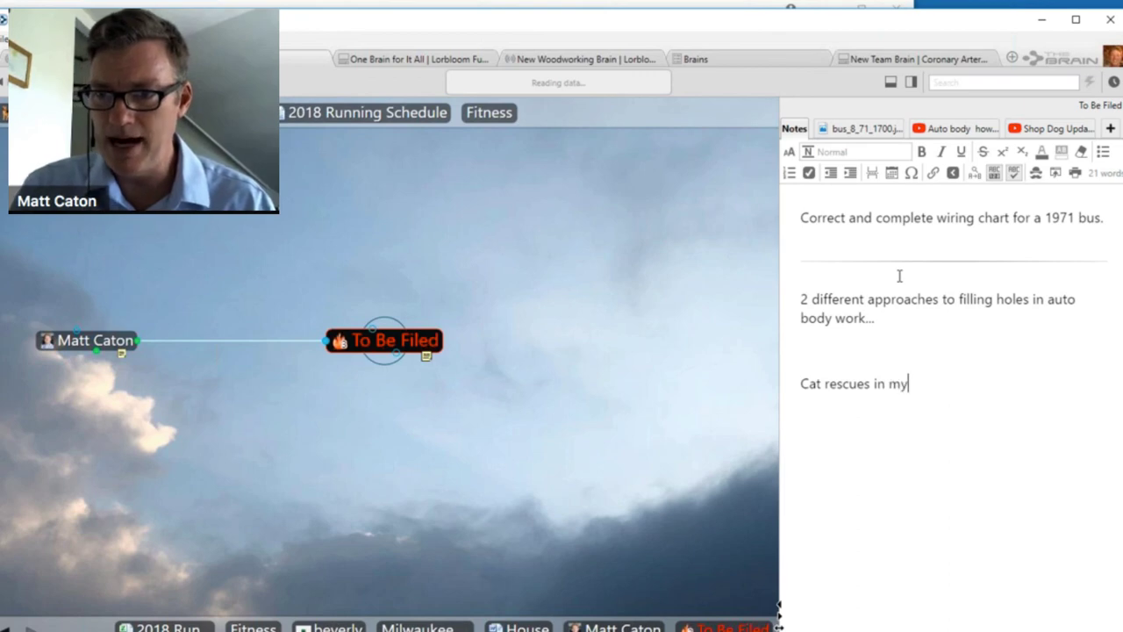
text( area.)
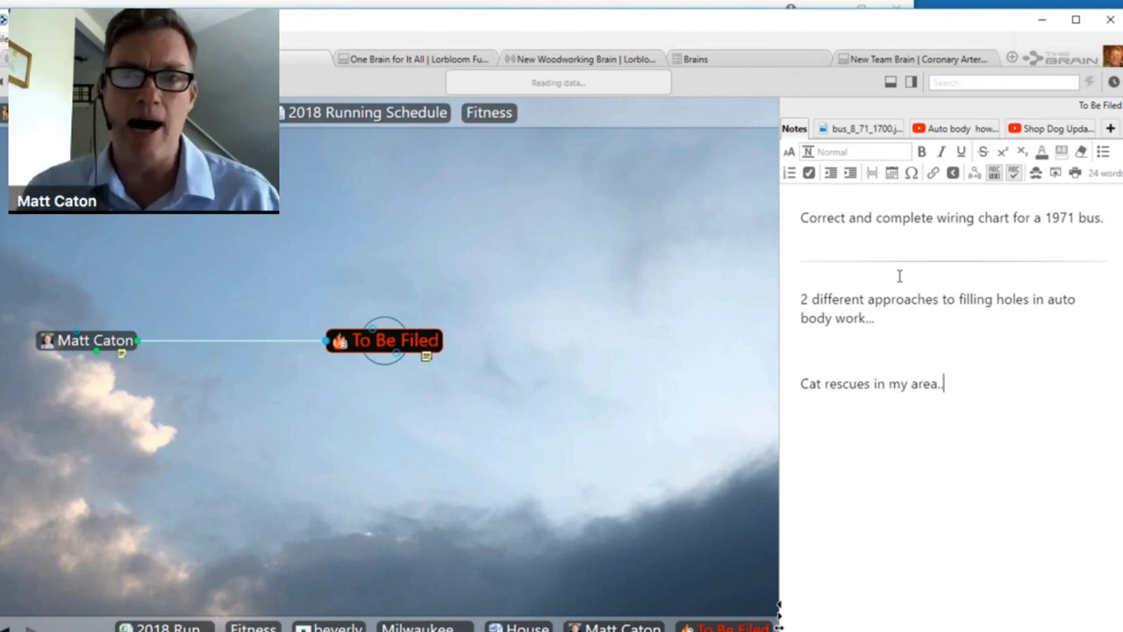
key(Return)
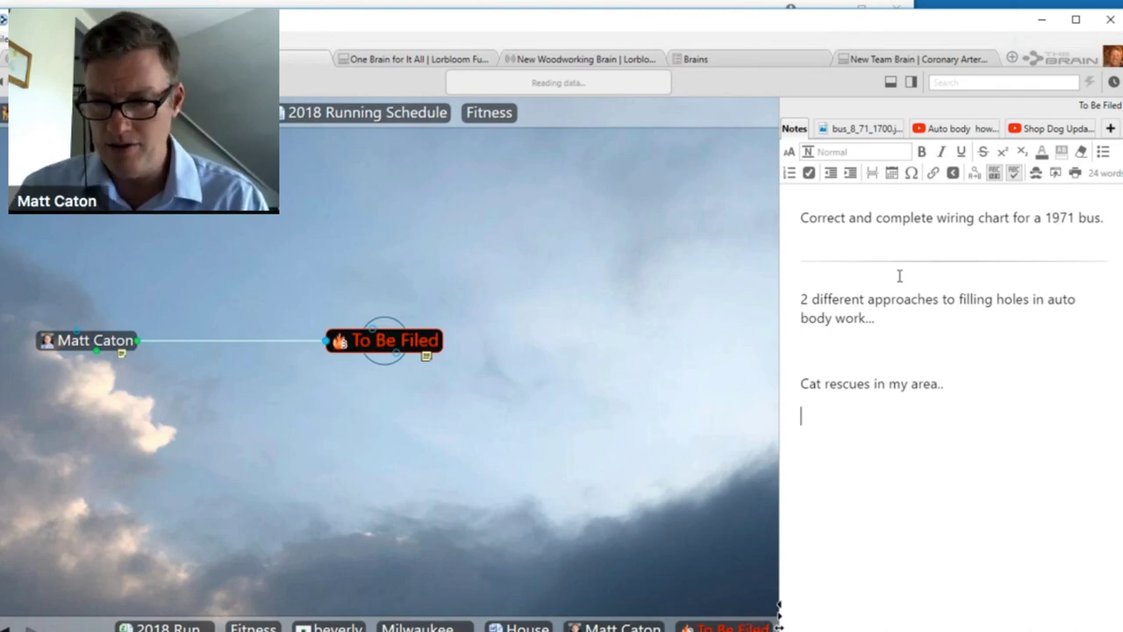
text(camping in )
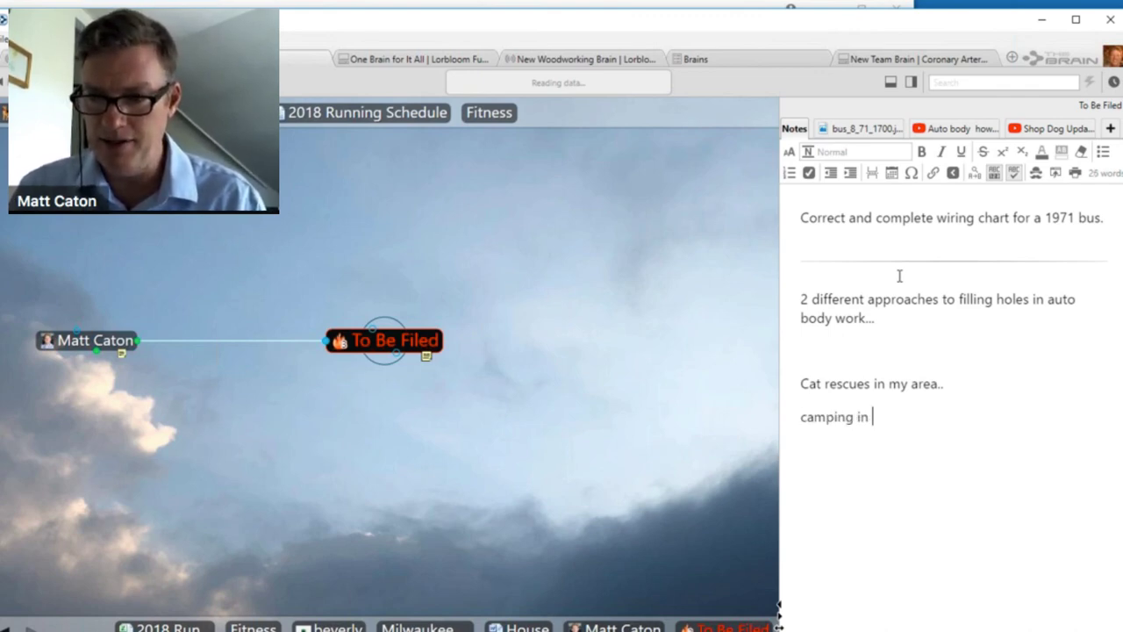
text(N. Idaho)
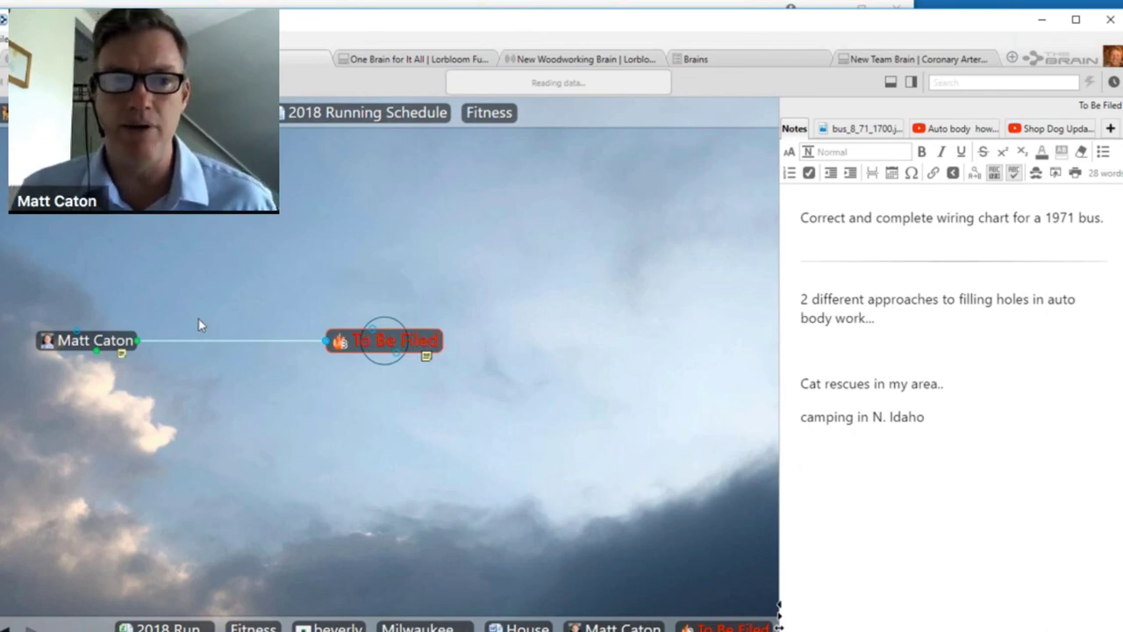
Move between the linked personal thought and To Be Filed, reviewing the updated notes and the auto body sheet metal video.
click(76, 340)
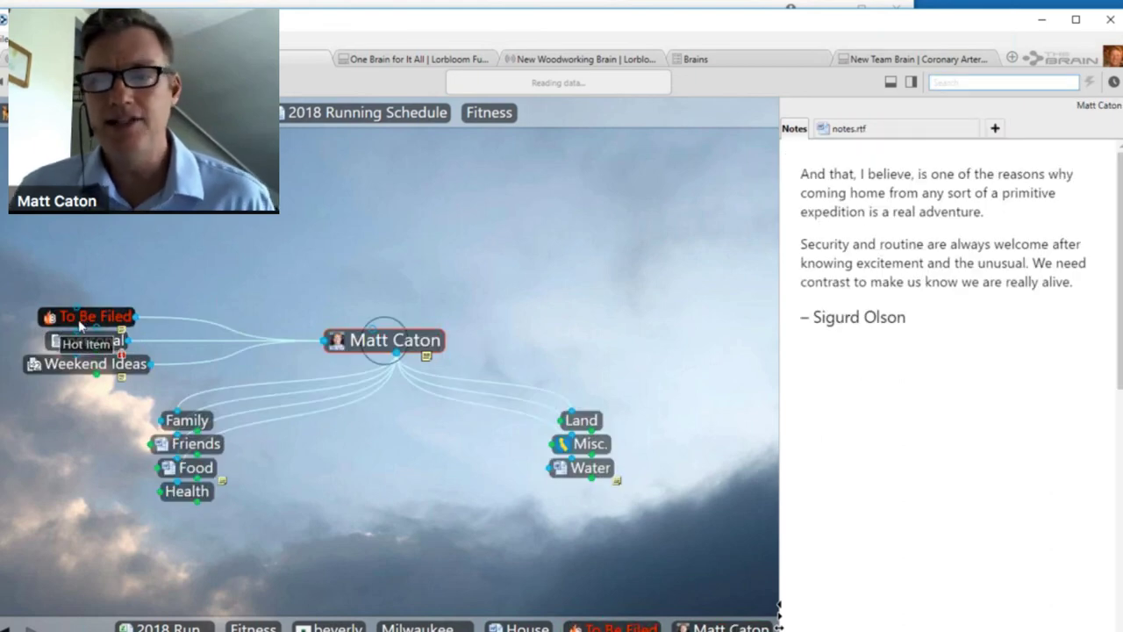
click(79, 323)
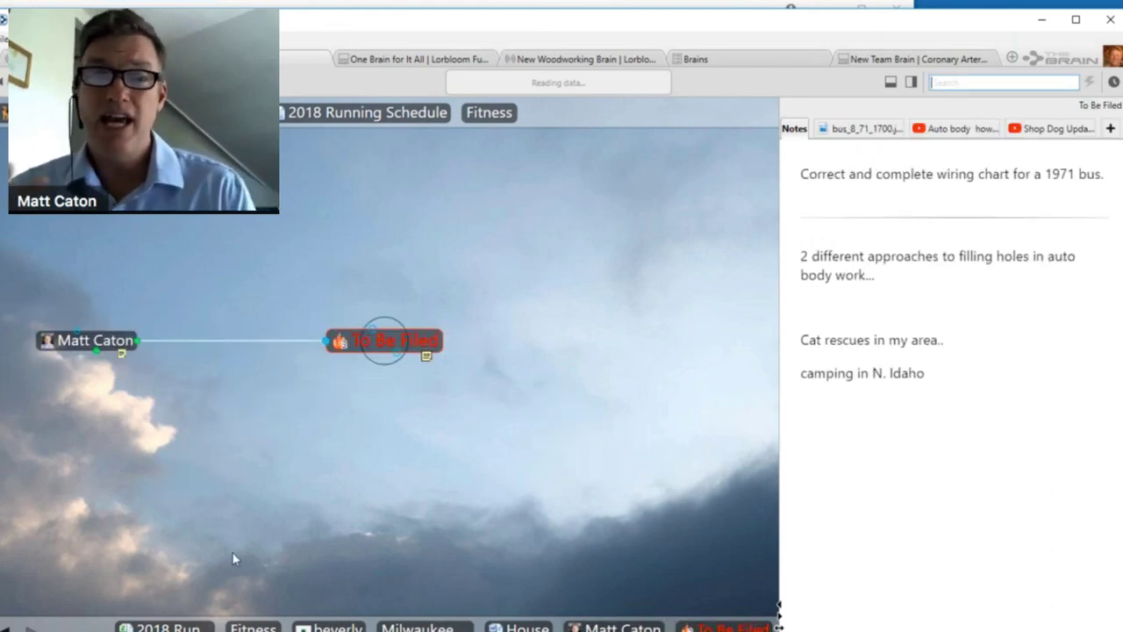
click(851, 130)
click(110, 343)
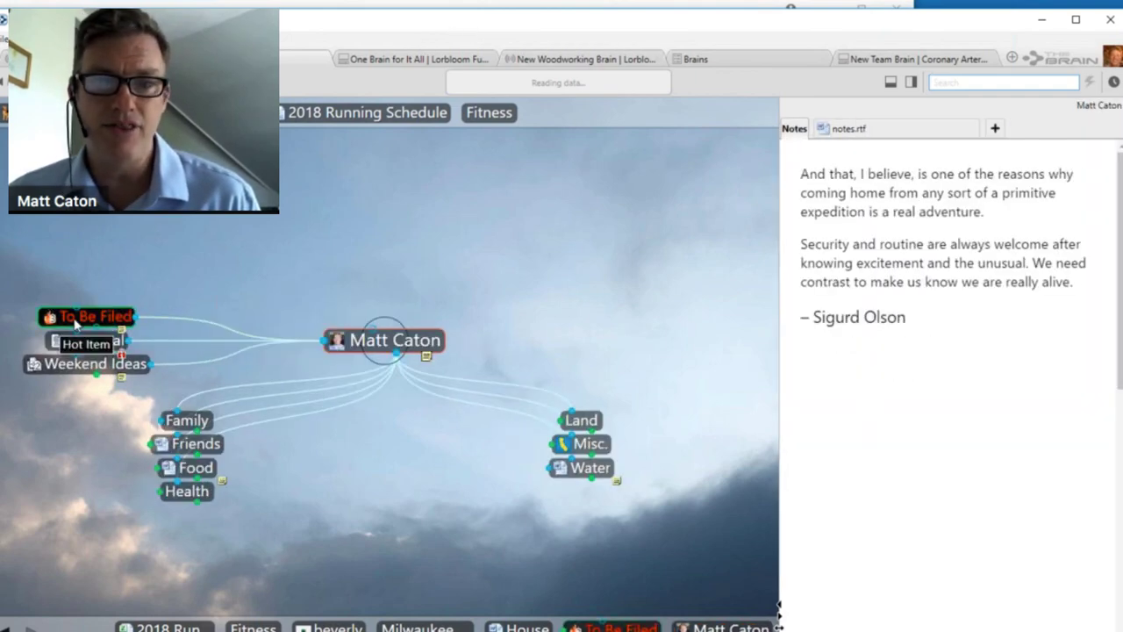
click(75, 323)
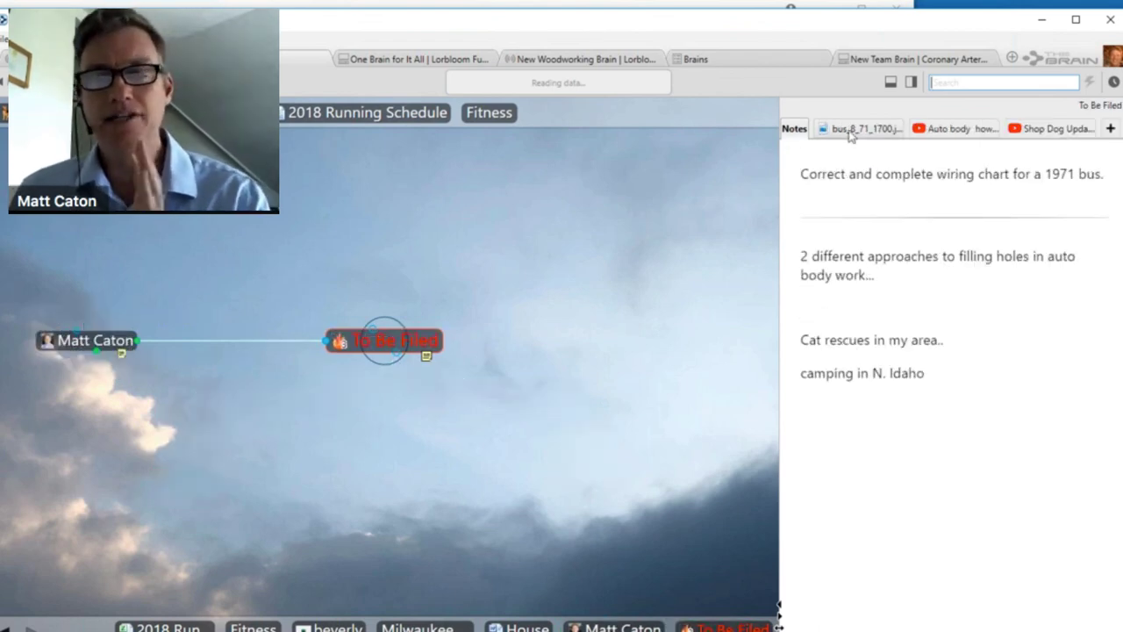
click(974, 130)
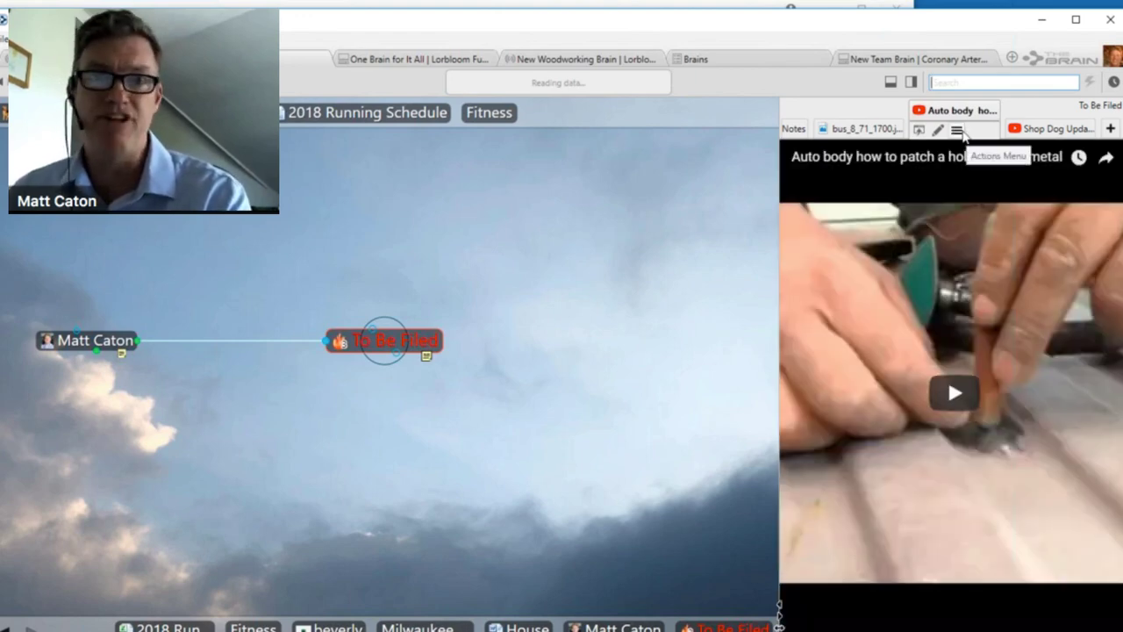
Show the To Be Filed attachments as a list and enlarge the notes area above it.
right_click(860, 115)
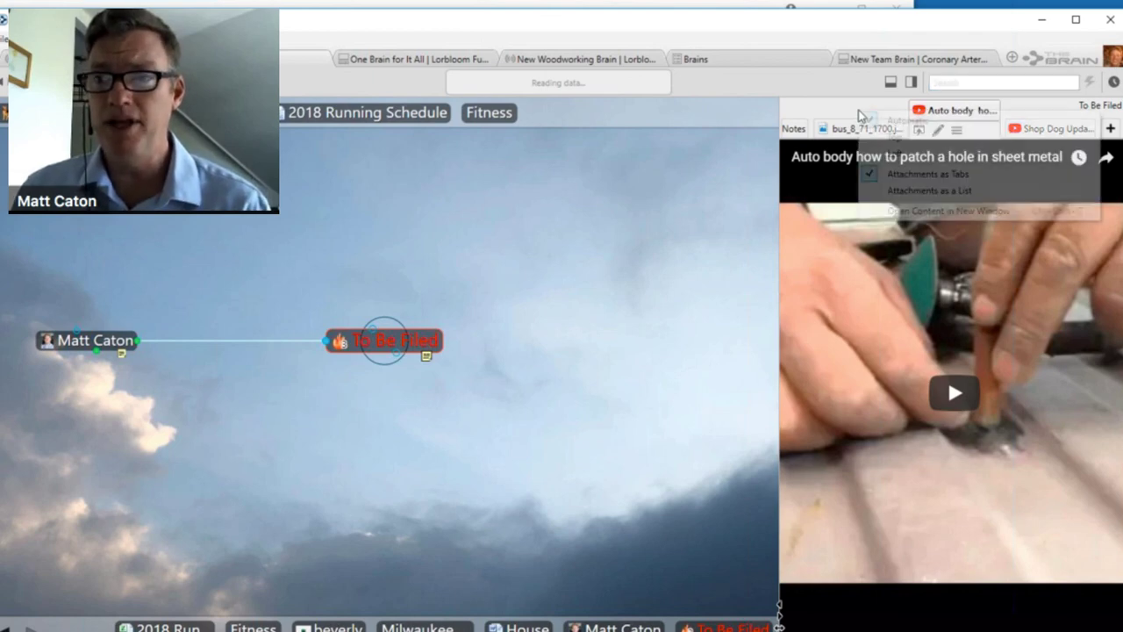
click(928, 193)
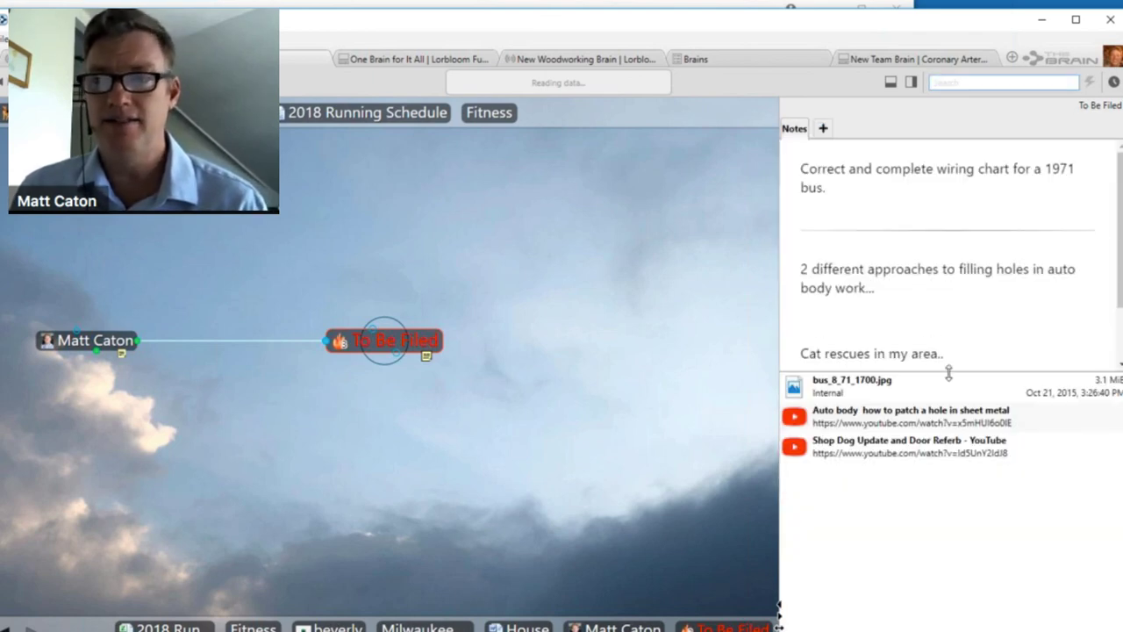
drag(949, 373, 951, 453)
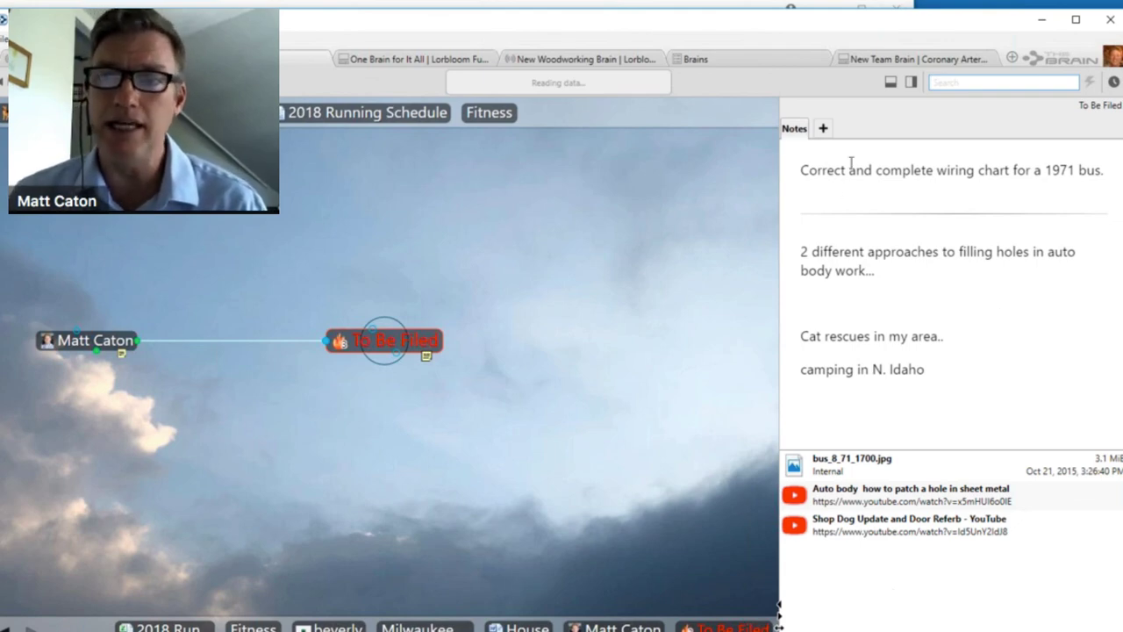
Restore the attachments to tabs and display the auto body sheet metal video.
right_click(892, 116)
click(956, 179)
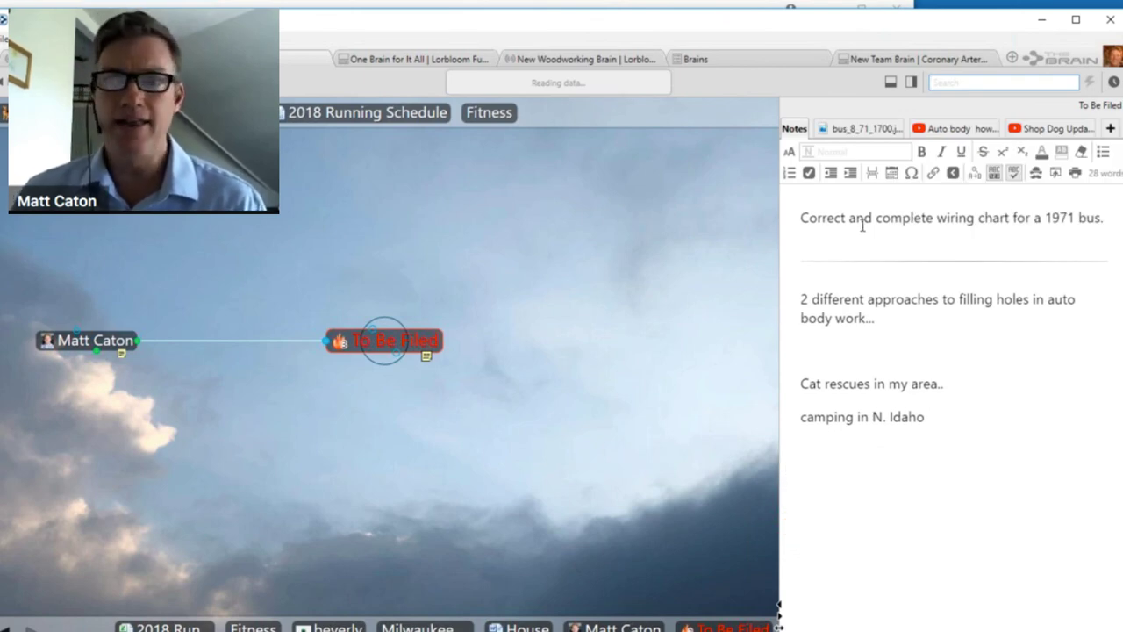
click(958, 130)
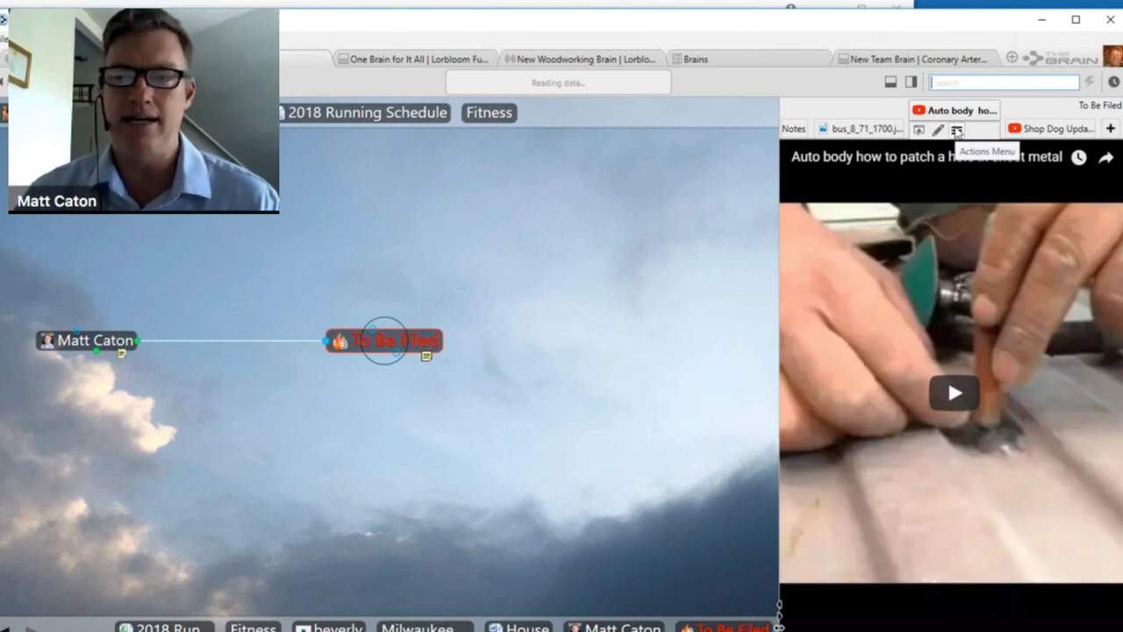
Turn on Update displayed content on hover in the UI preferences.
right_click(457, 205)
click(260, 172)
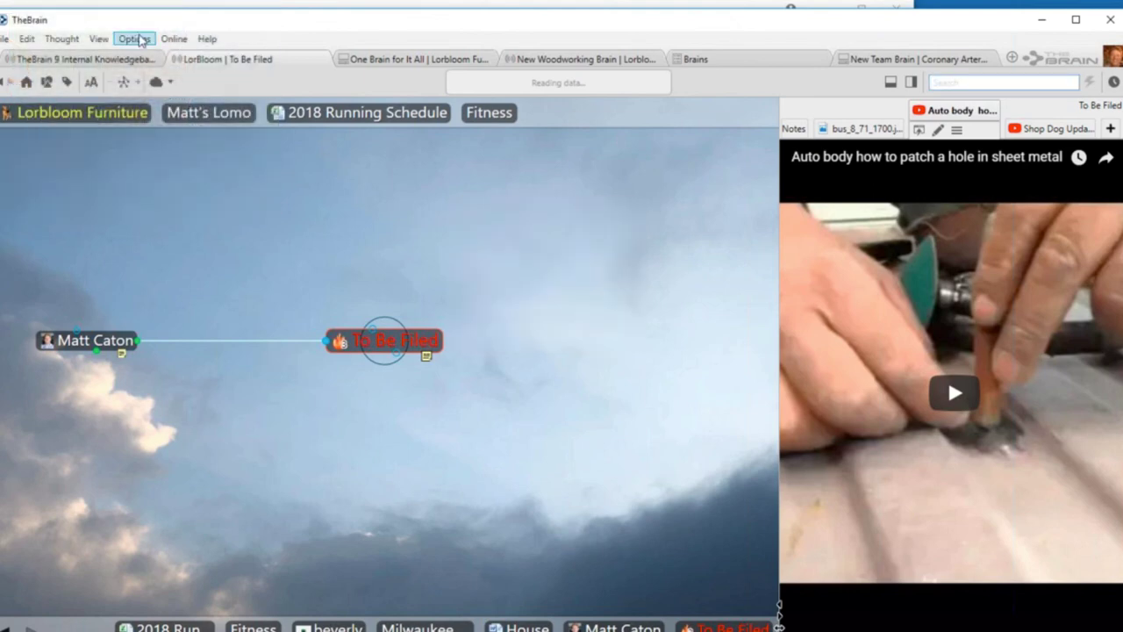
click(134, 38)
click(187, 165)
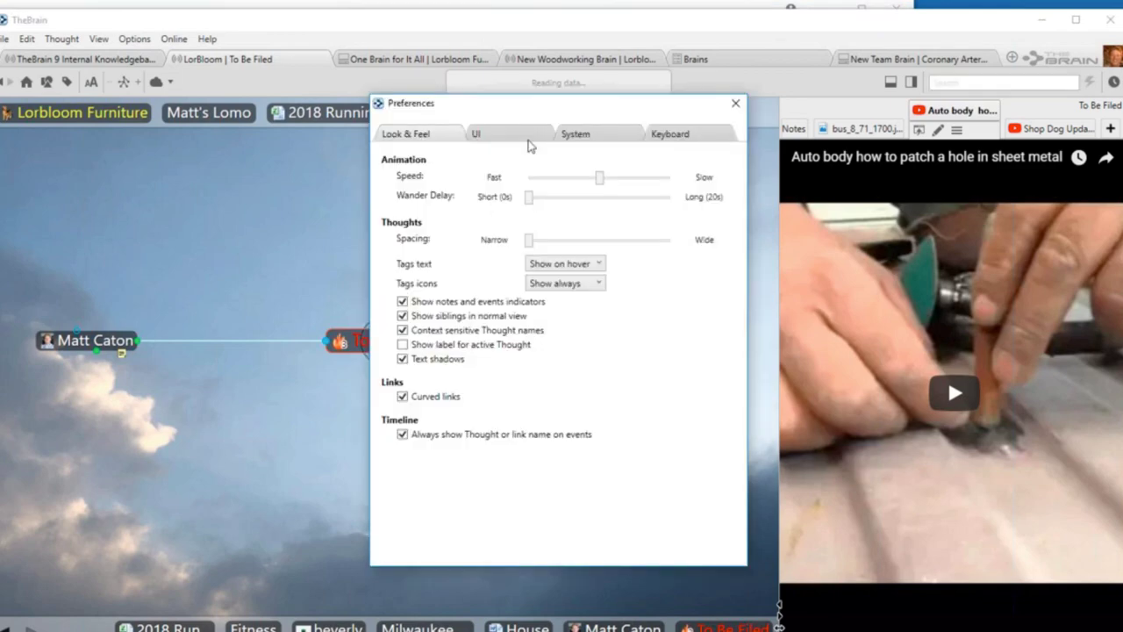
click(523, 136)
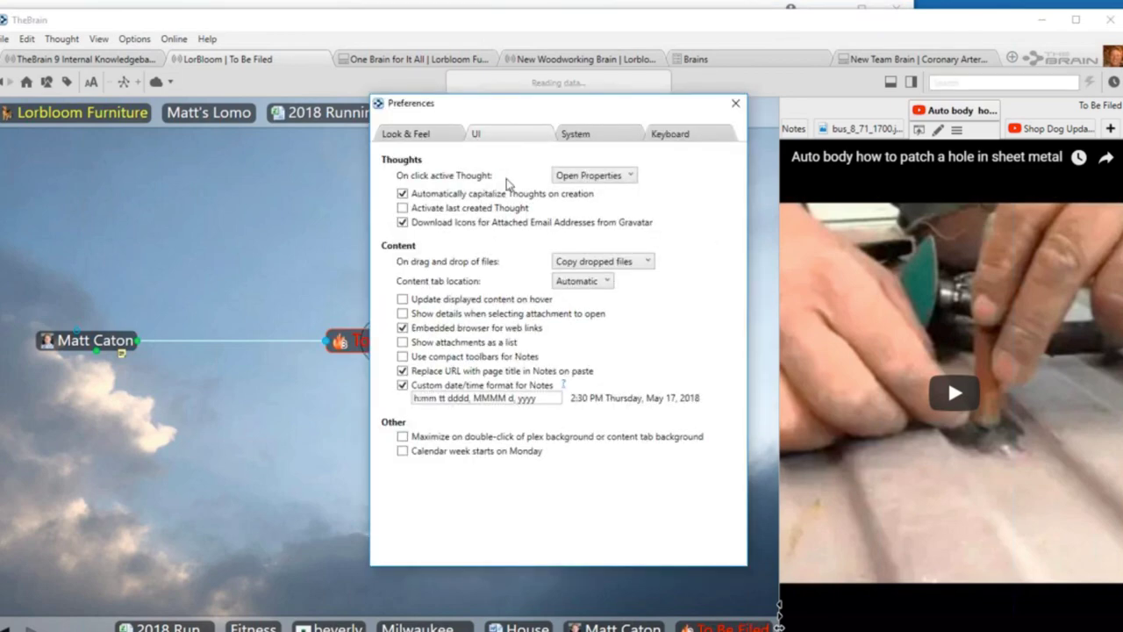
click(403, 300)
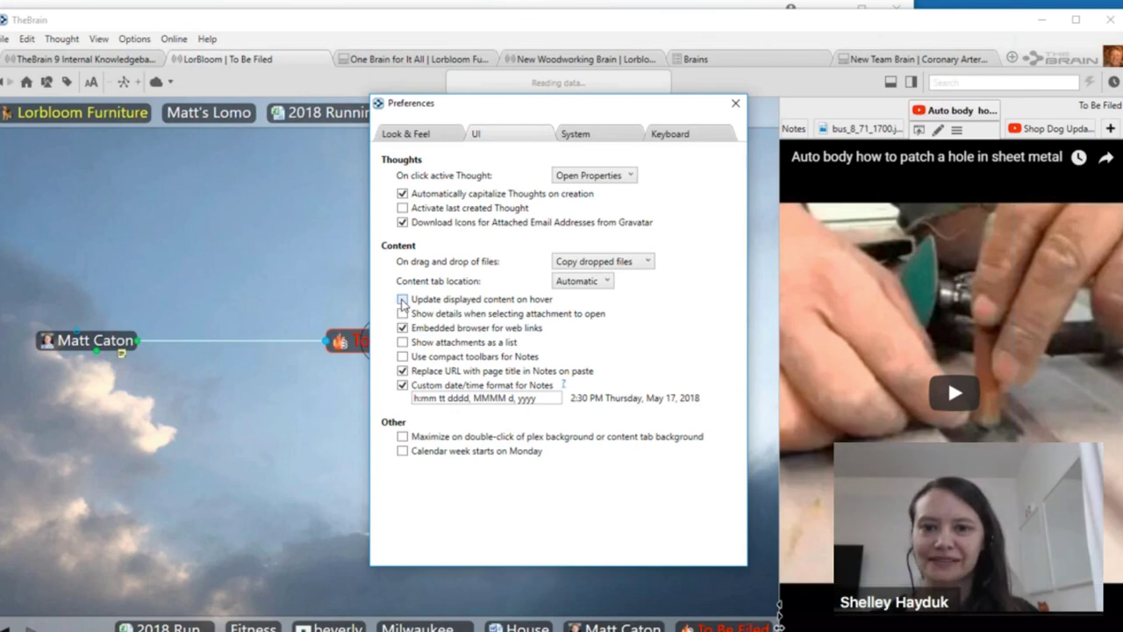
click(735, 106)
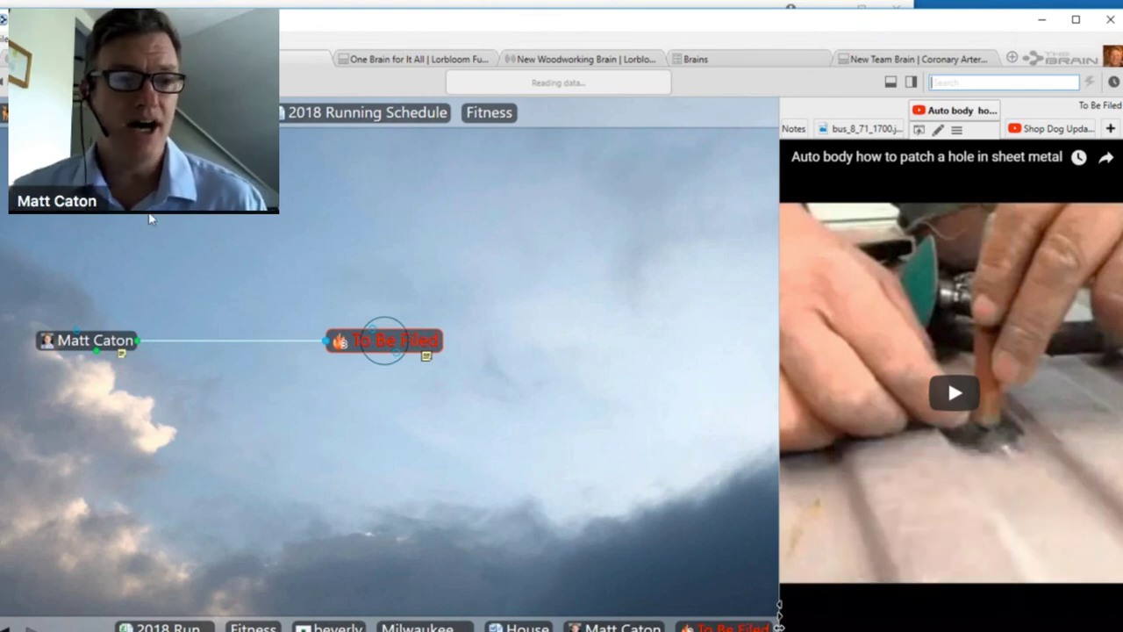
Preview the linked personal thought and browse from Lorbloom Furniture through Wood Resources to Kettle Moraine Hardwoods and its website.
click(81, 344)
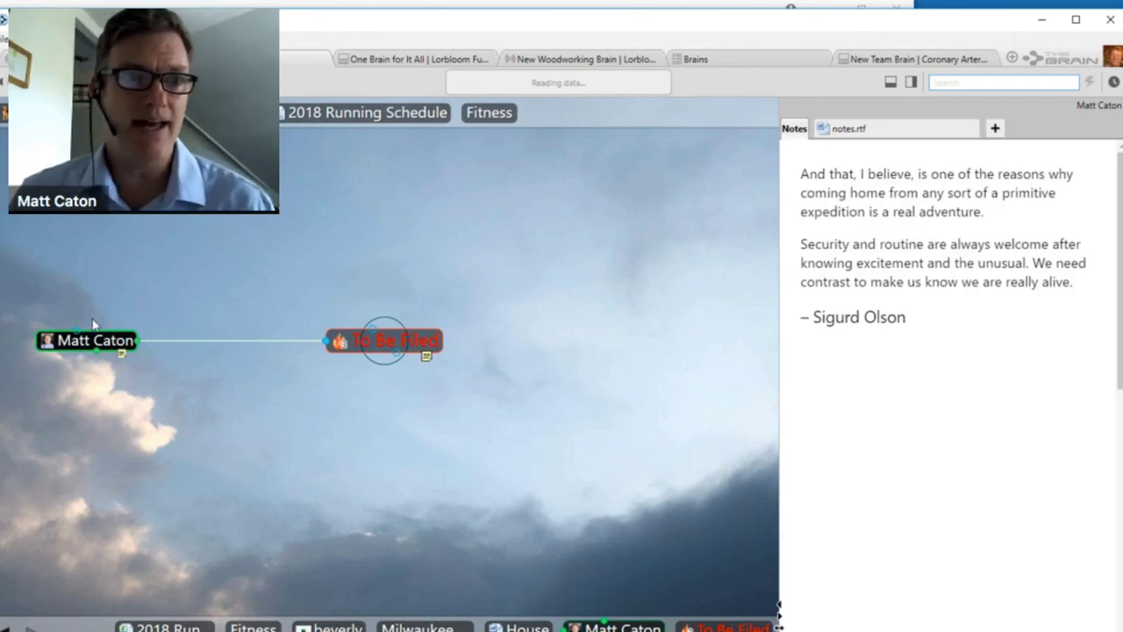
key(Escape)
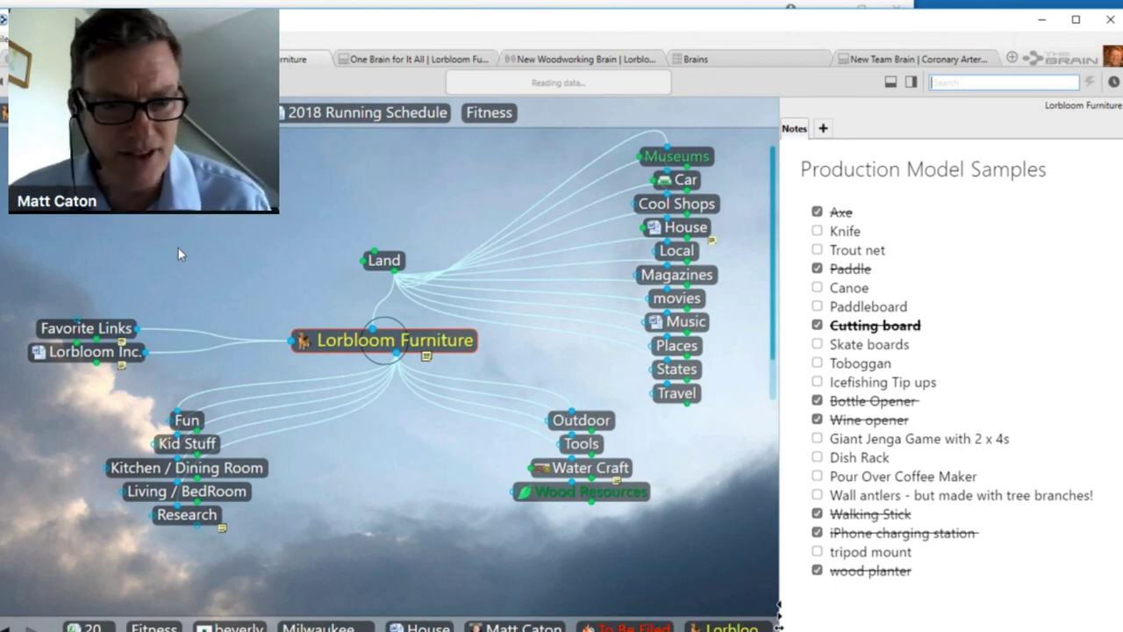
click(639, 502)
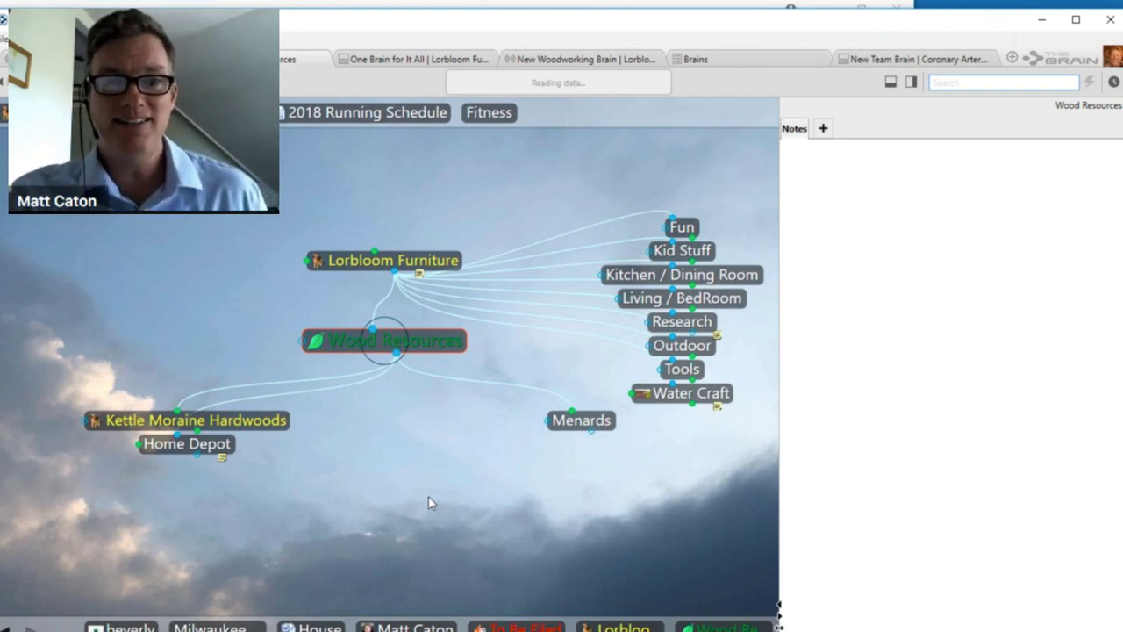
click(272, 423)
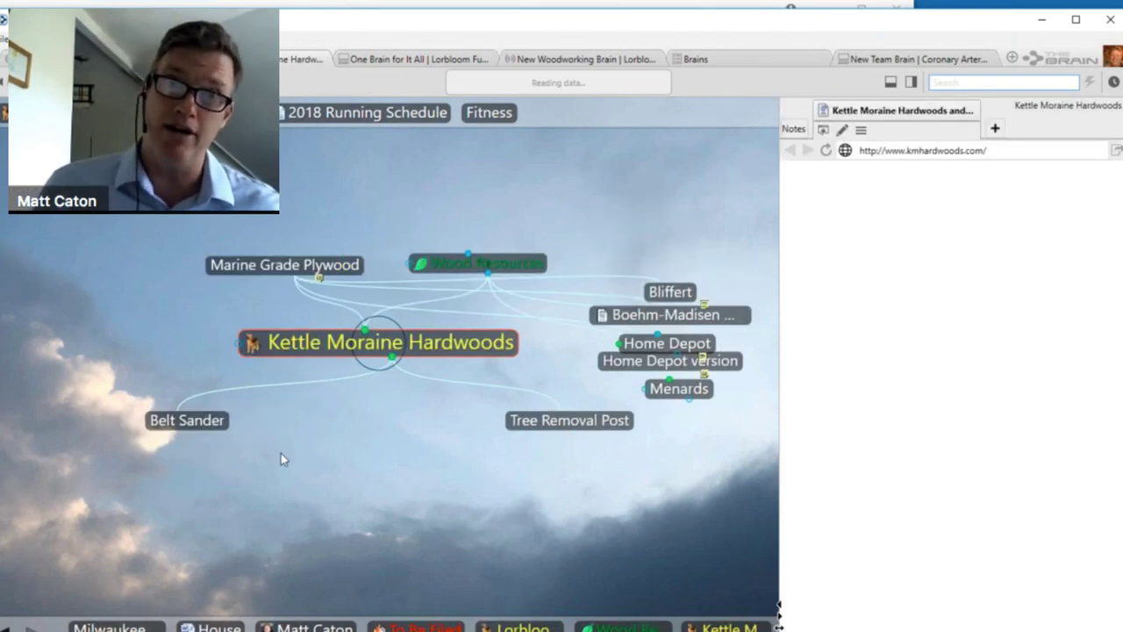
click(263, 266)
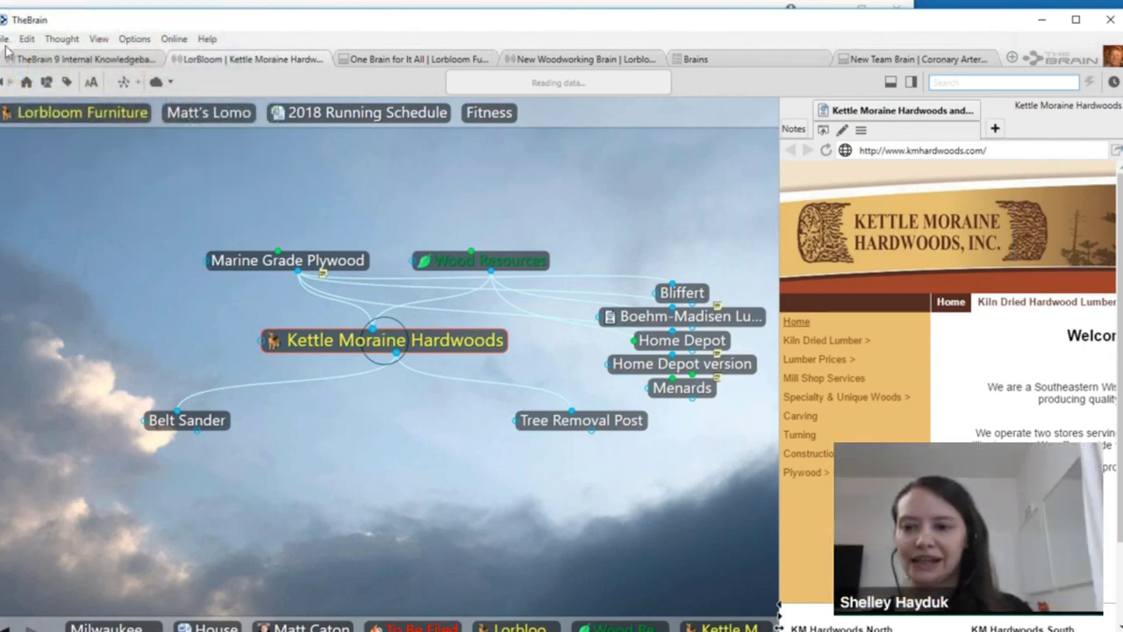
Reopen the UI preferences and review the content display options.
click(135, 39)
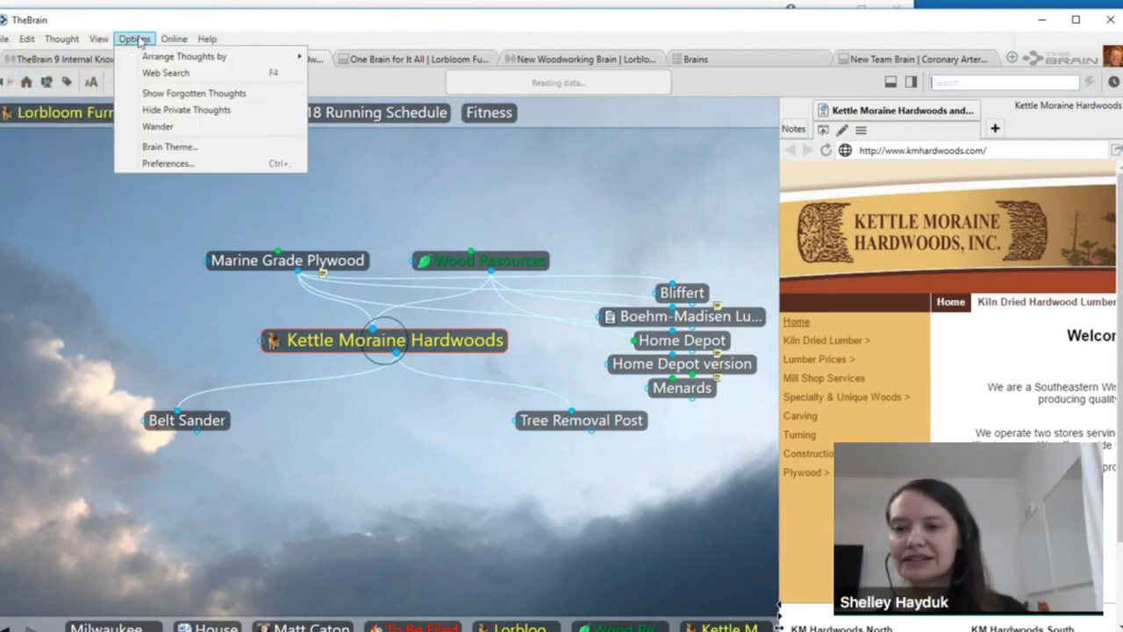
click(169, 164)
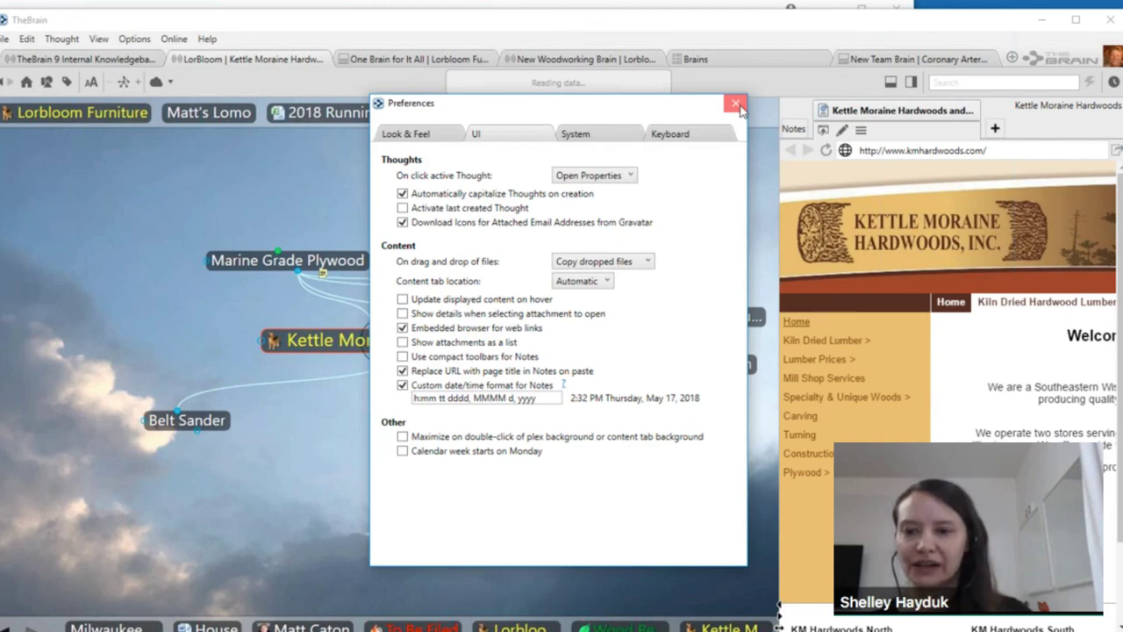
click(738, 104)
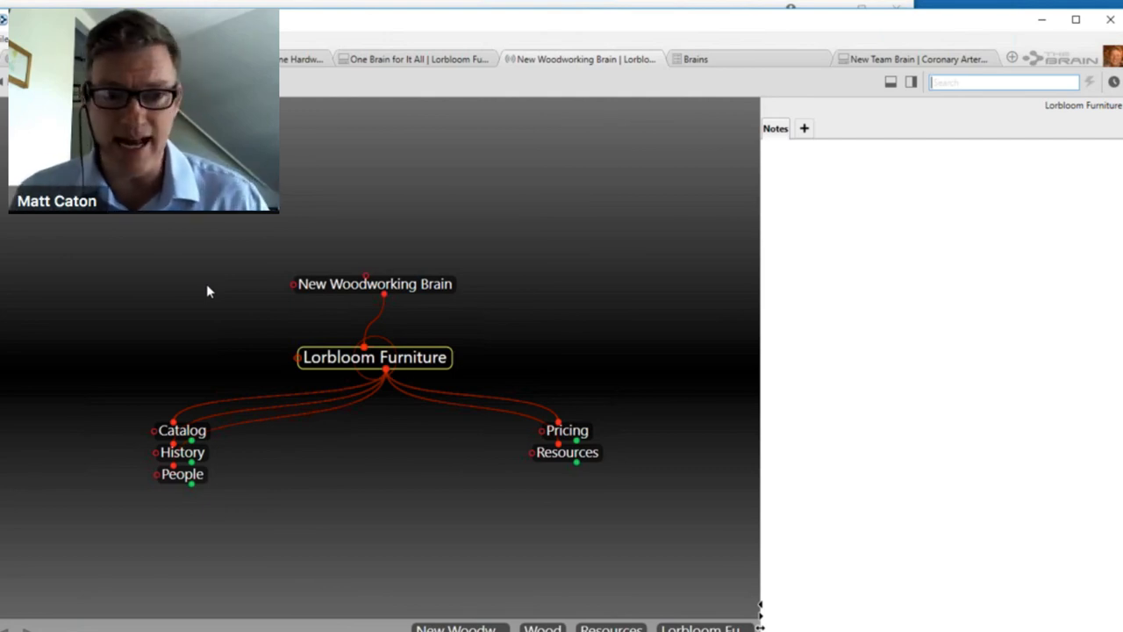
Create a new tag named Discussed on the Lorbloom Furniture thought in the New Woodworking Brain.
right_click(417, 360)
click(527, 415)
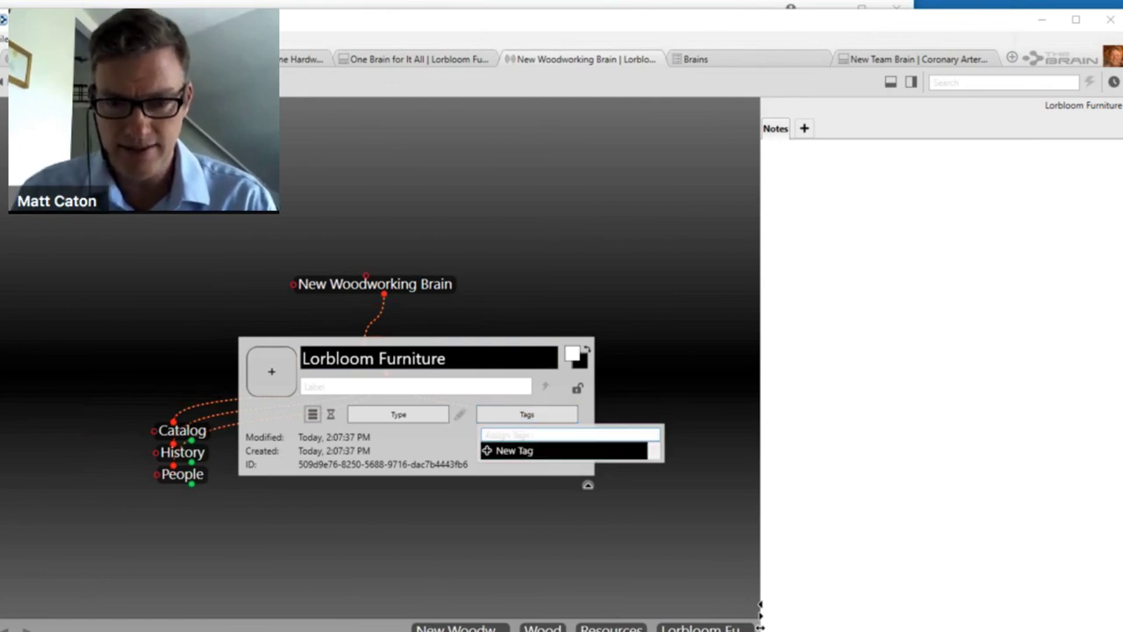
text(Discussed)
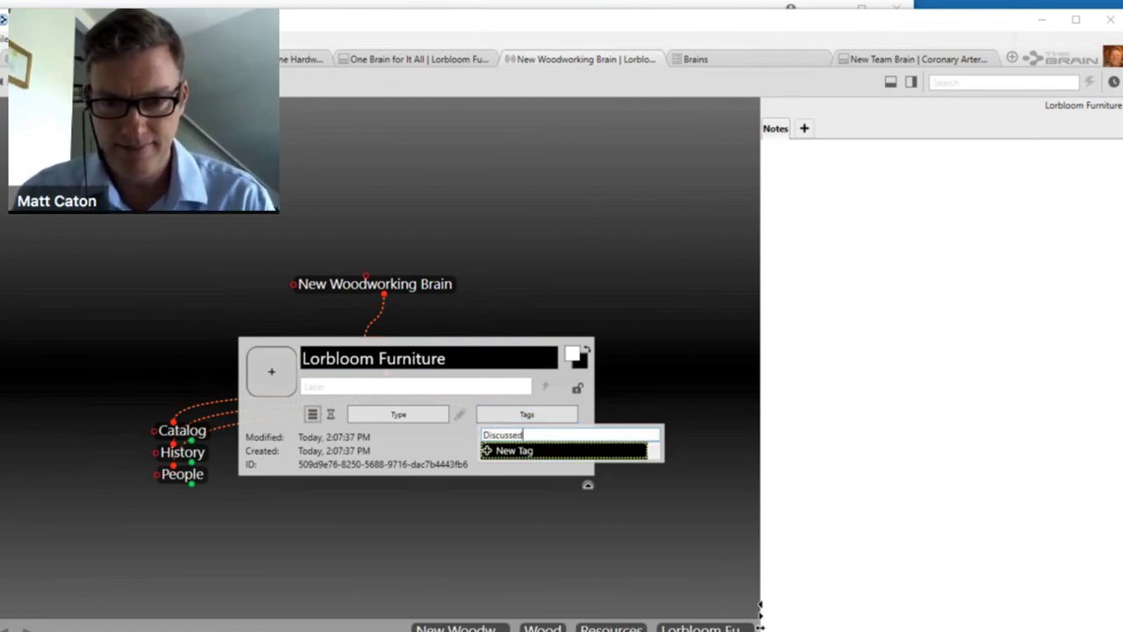
click(545, 451)
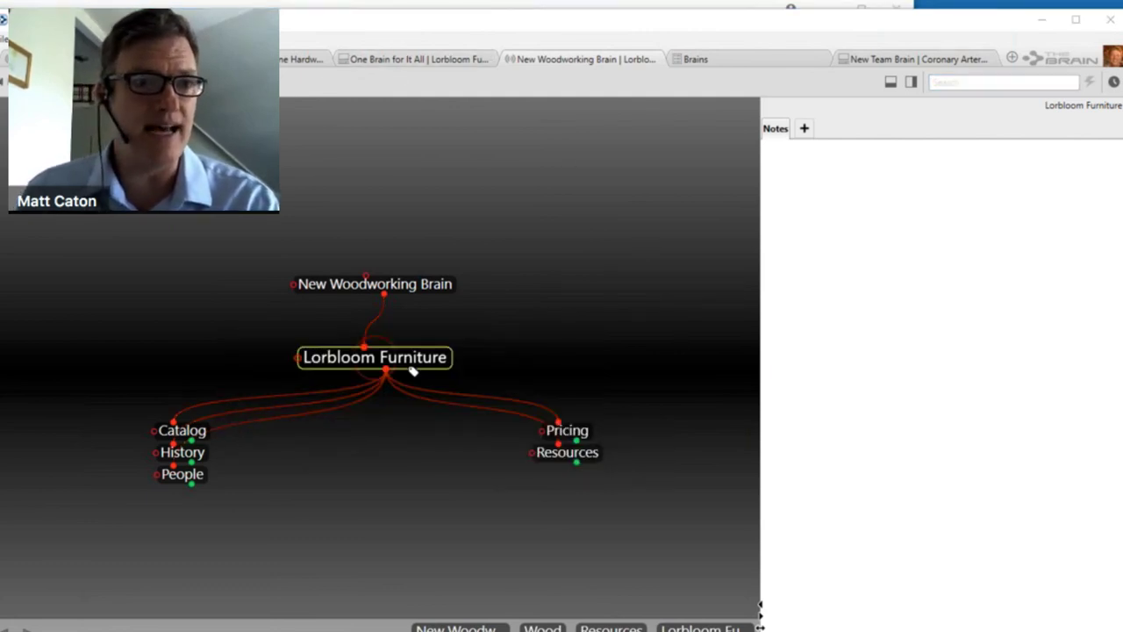
Give the Discussed tag the stock icon of a white check mark on a green square and return to the Lorbloom Furniture thought.
click(412, 371)
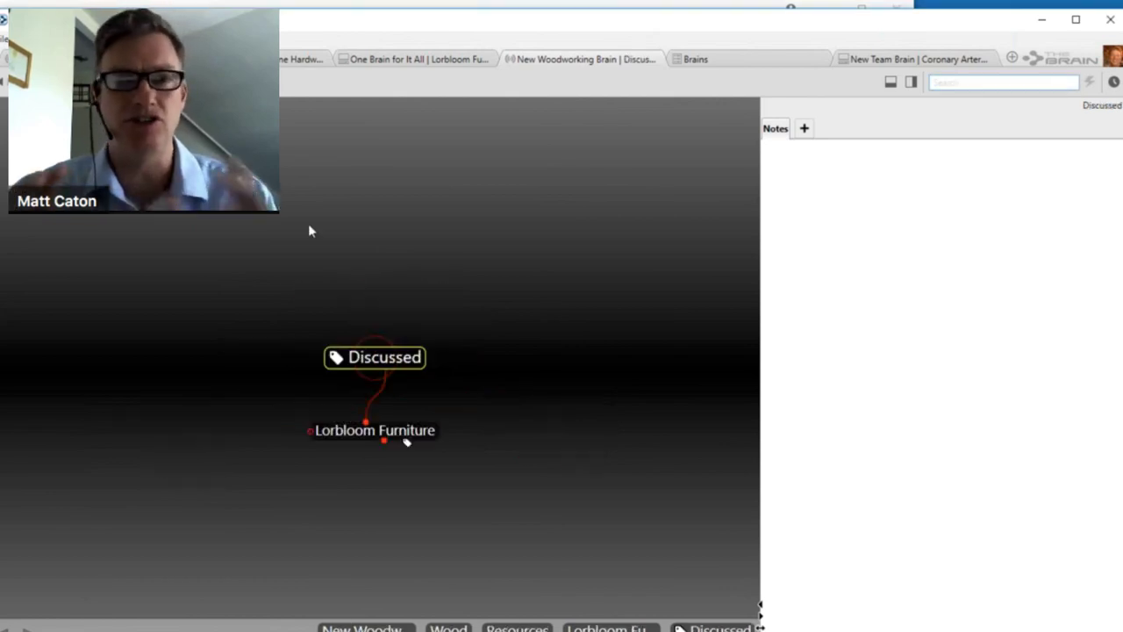
right_click(383, 358)
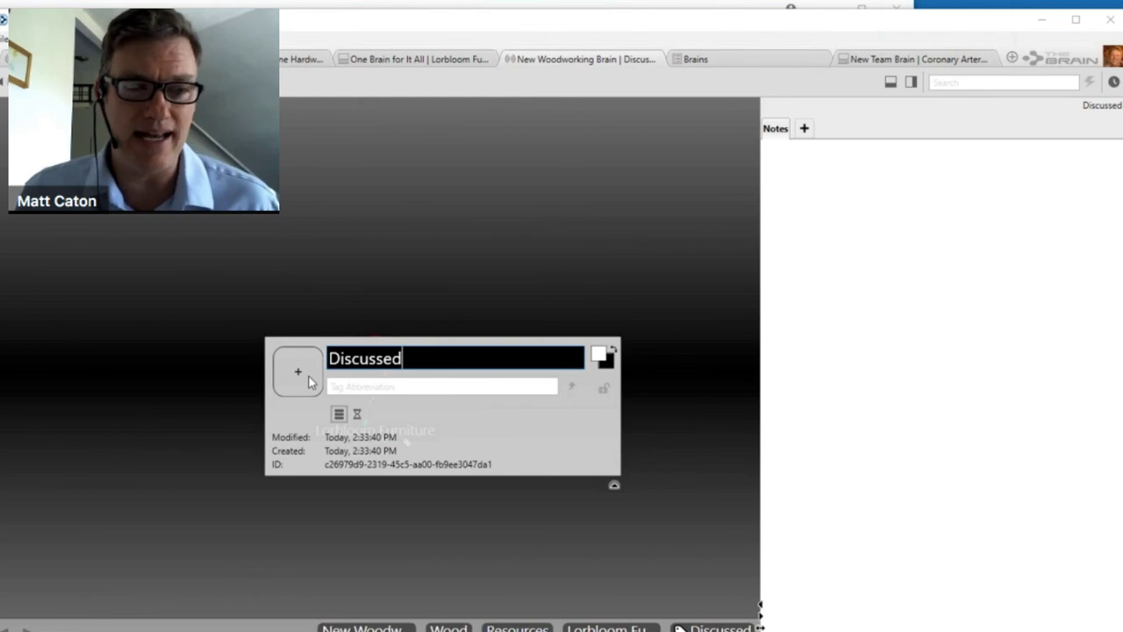
click(308, 381)
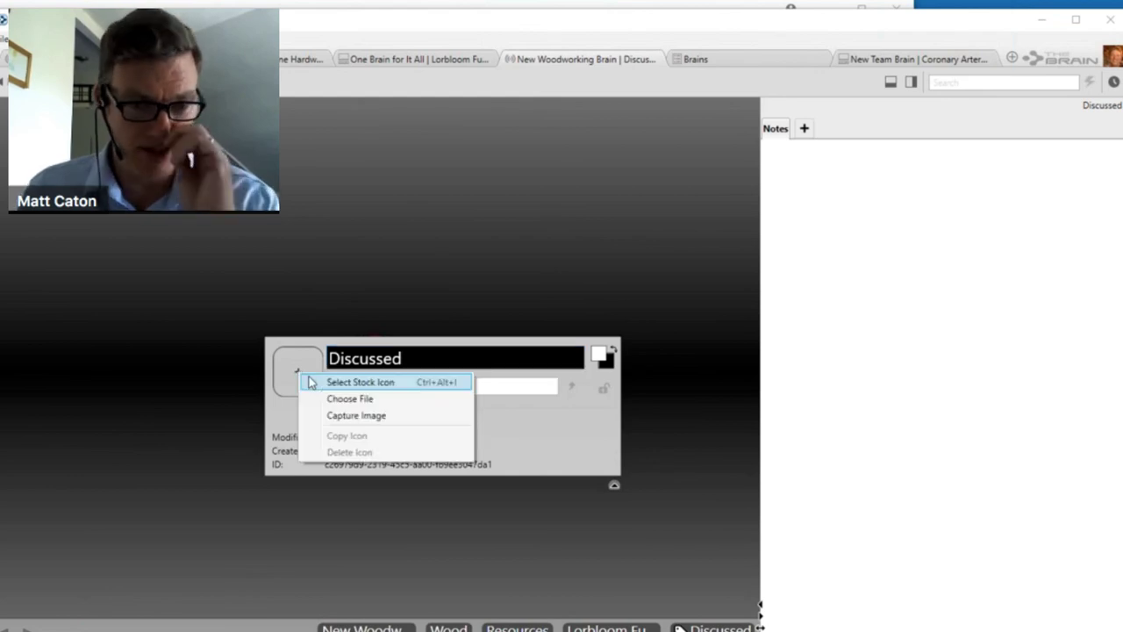
click(359, 383)
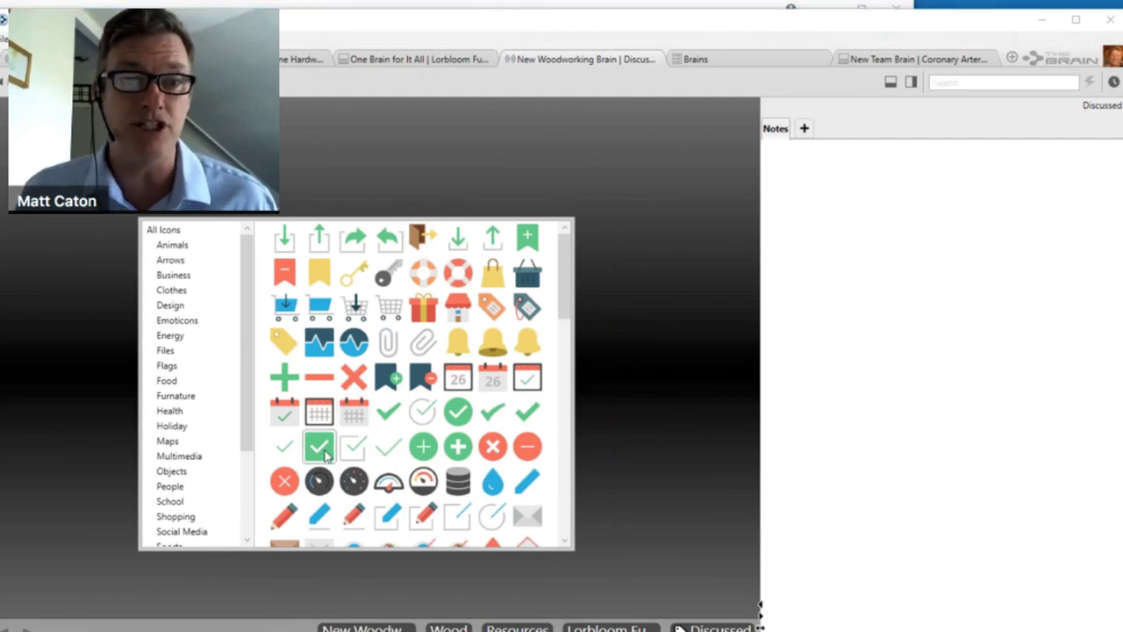
click(321, 448)
click(422, 436)
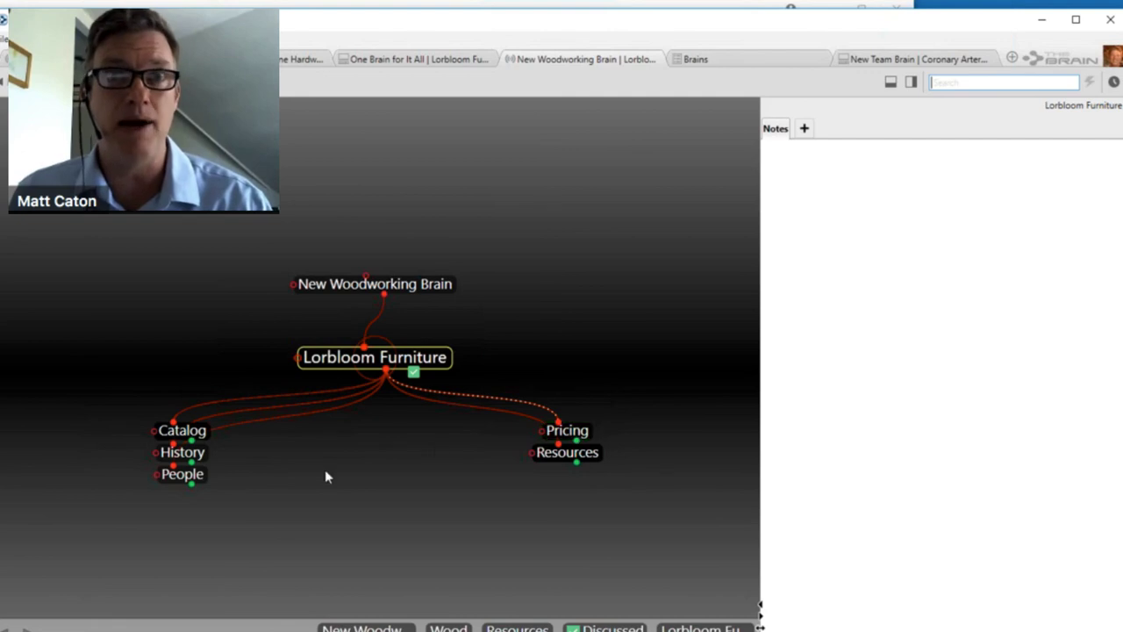
Apply the existing Discussed tag to the Catalog thought under Lorbloom Furniture.
right_click(192, 436)
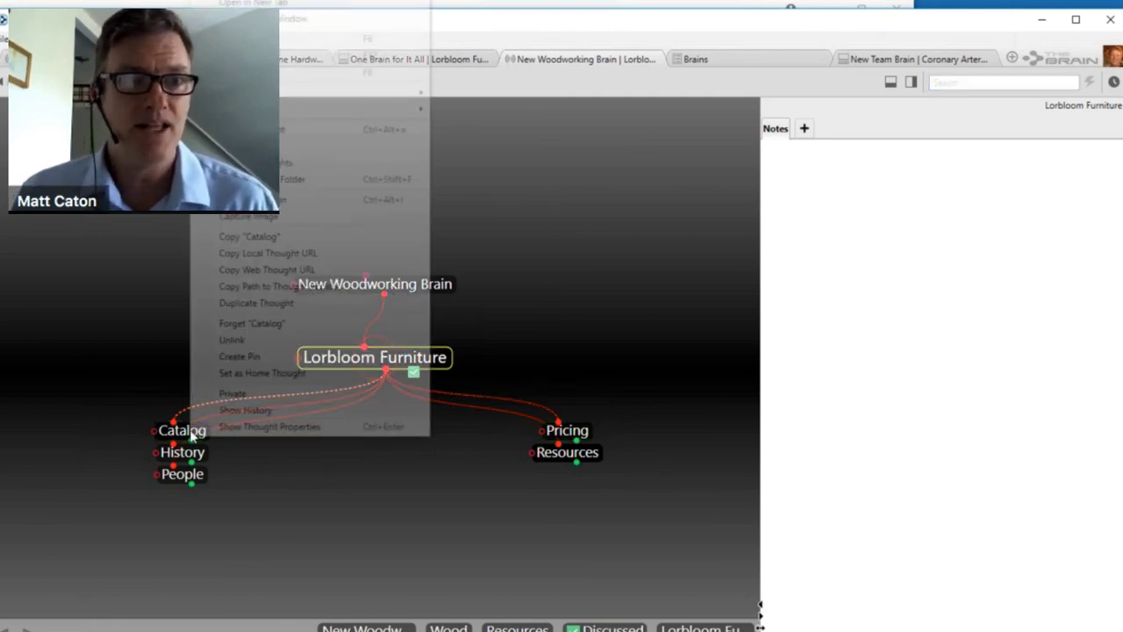
mouse_move(255, 108)
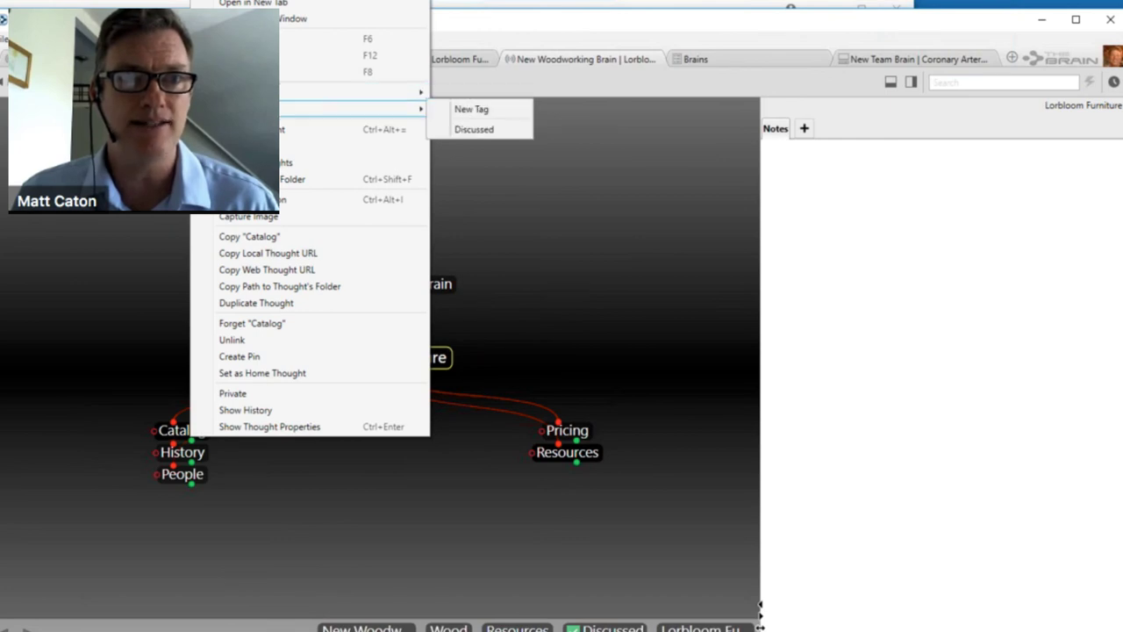
click(487, 136)
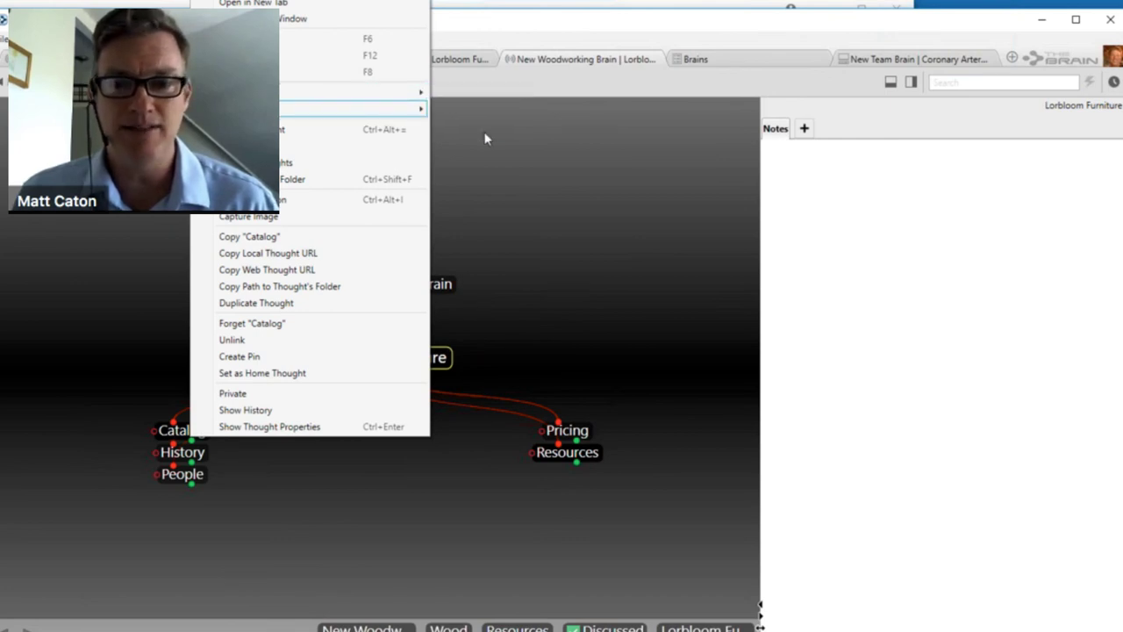
Activate the Pricing thought and assign the Discussed tag to it through its thought properties.
right_click(571, 432)
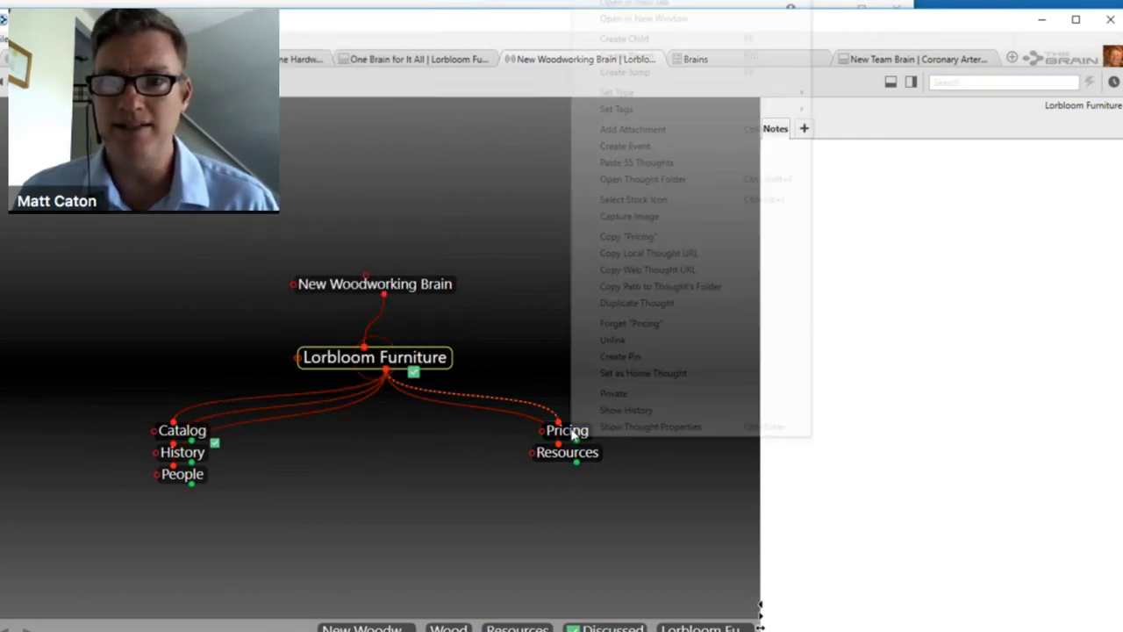
click(531, 252)
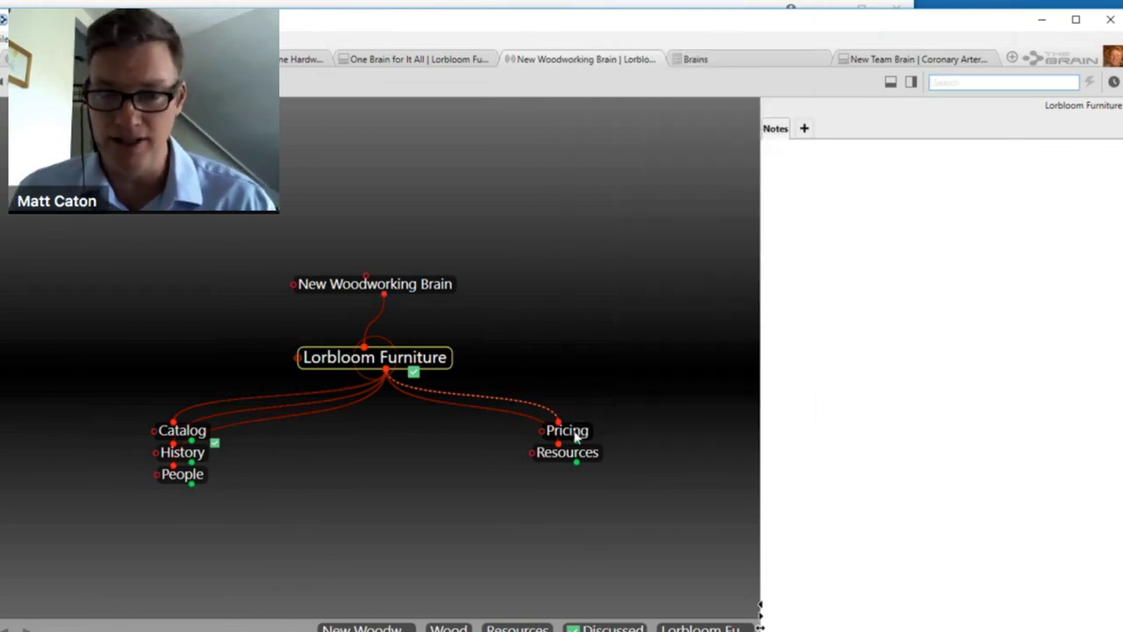
click(570, 431)
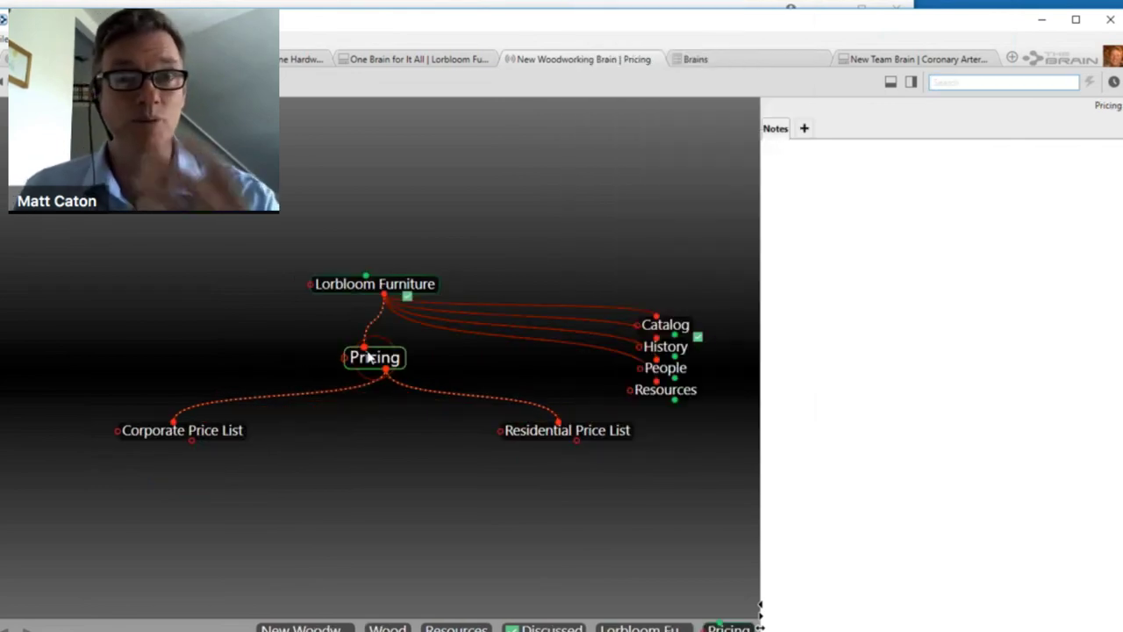
right_click(374, 357)
click(588, 419)
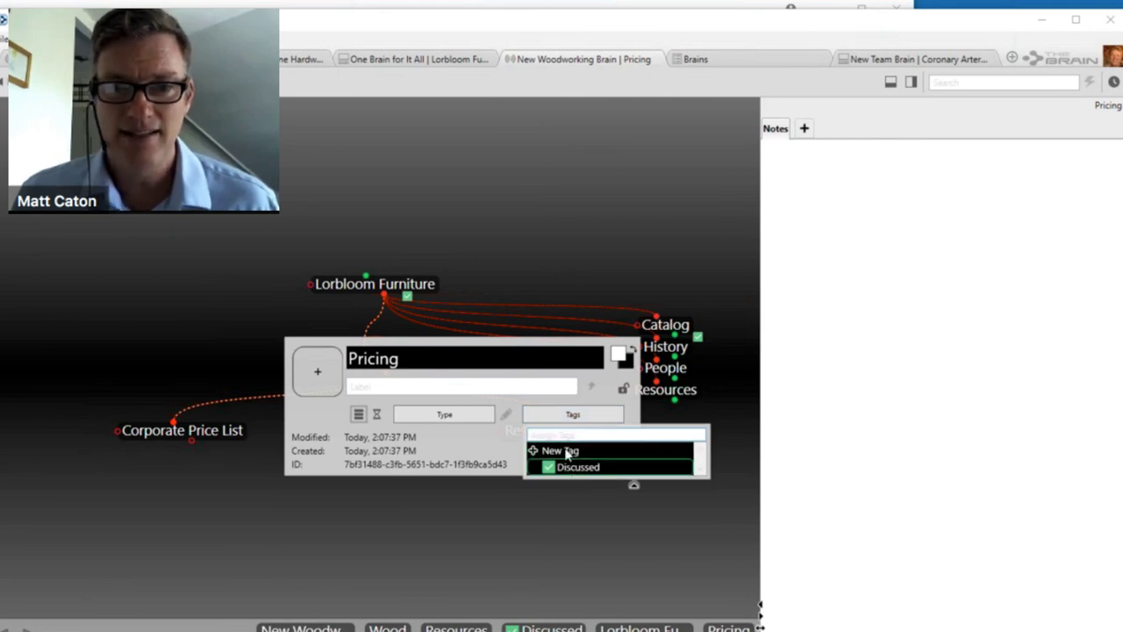
click(494, 248)
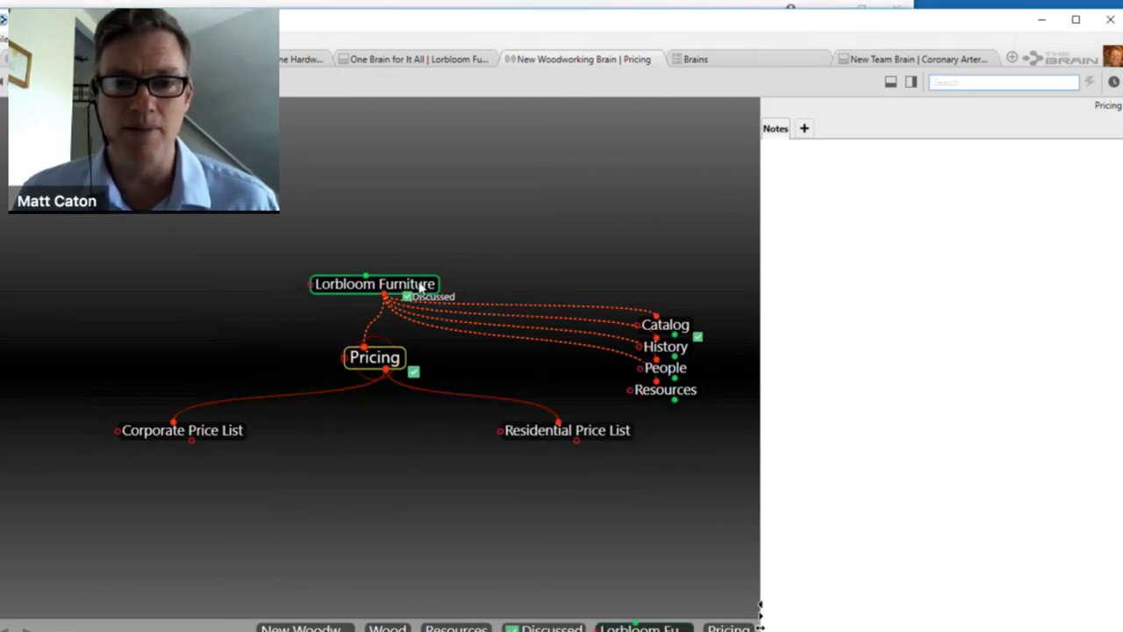
Browse from Lorbloom Furniture through People and Resources to Pricing to review which thoughts carry the Discussed tag.
click(421, 287)
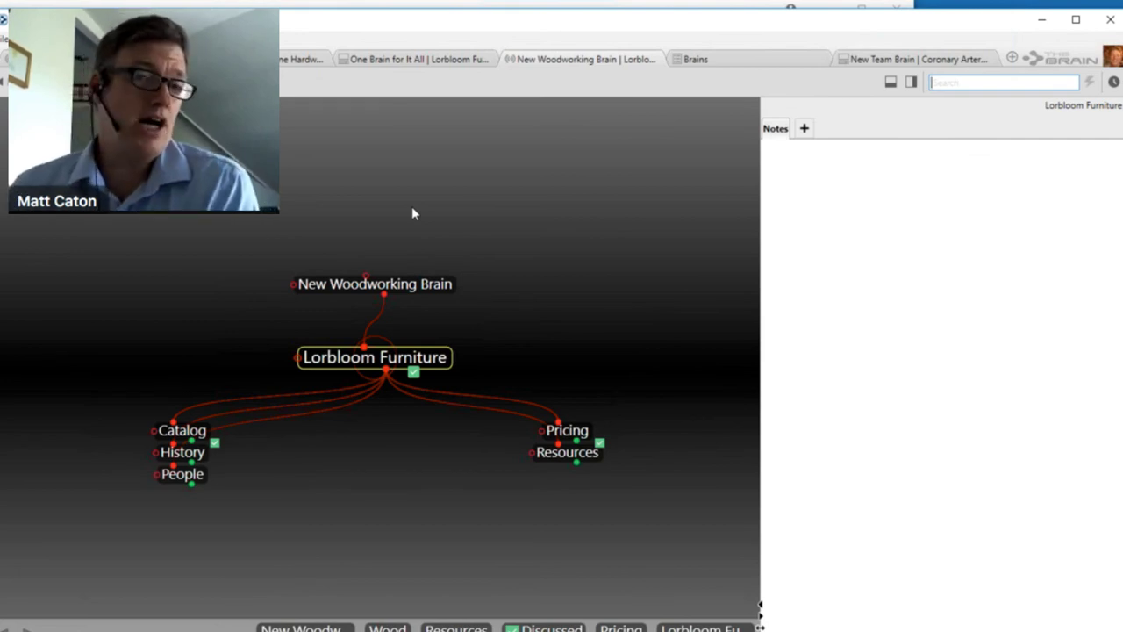
click(180, 481)
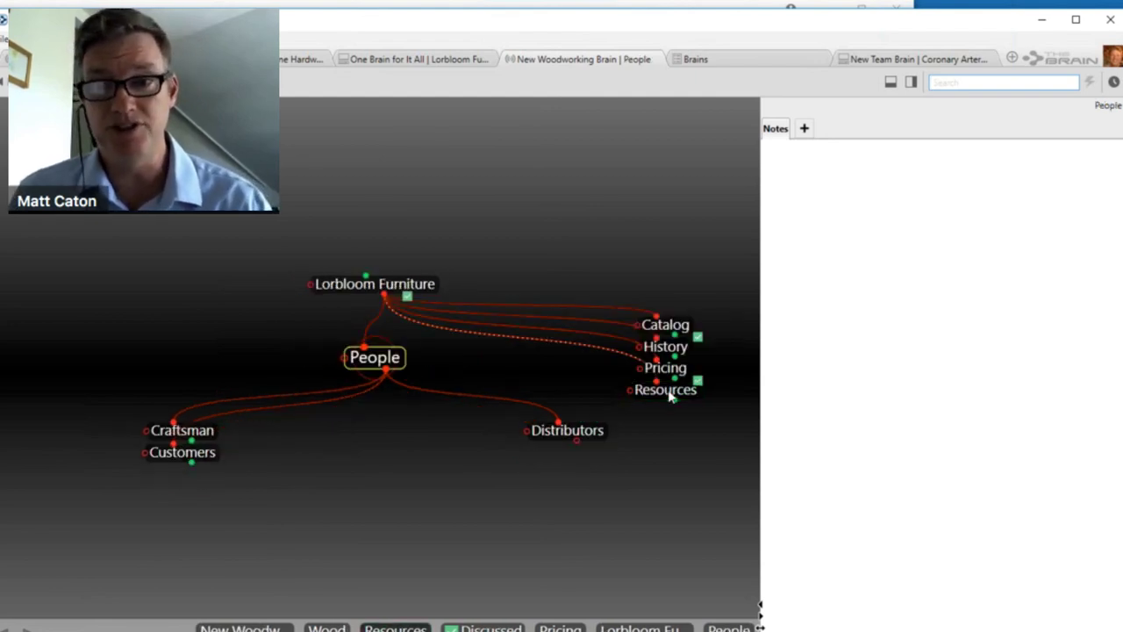
click(670, 395)
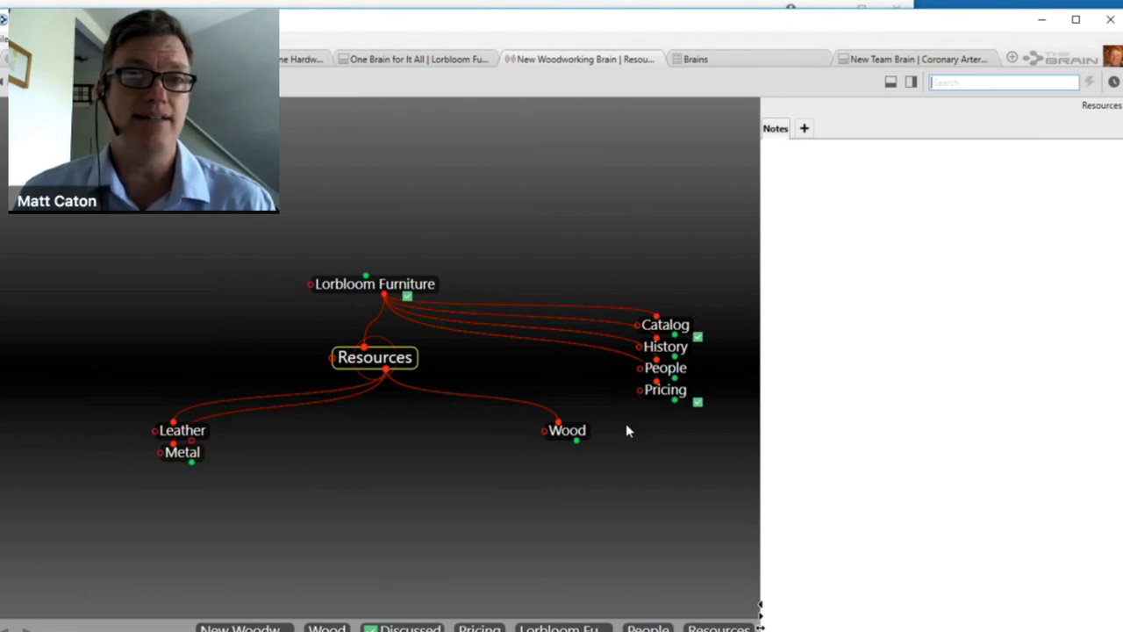
click(665, 389)
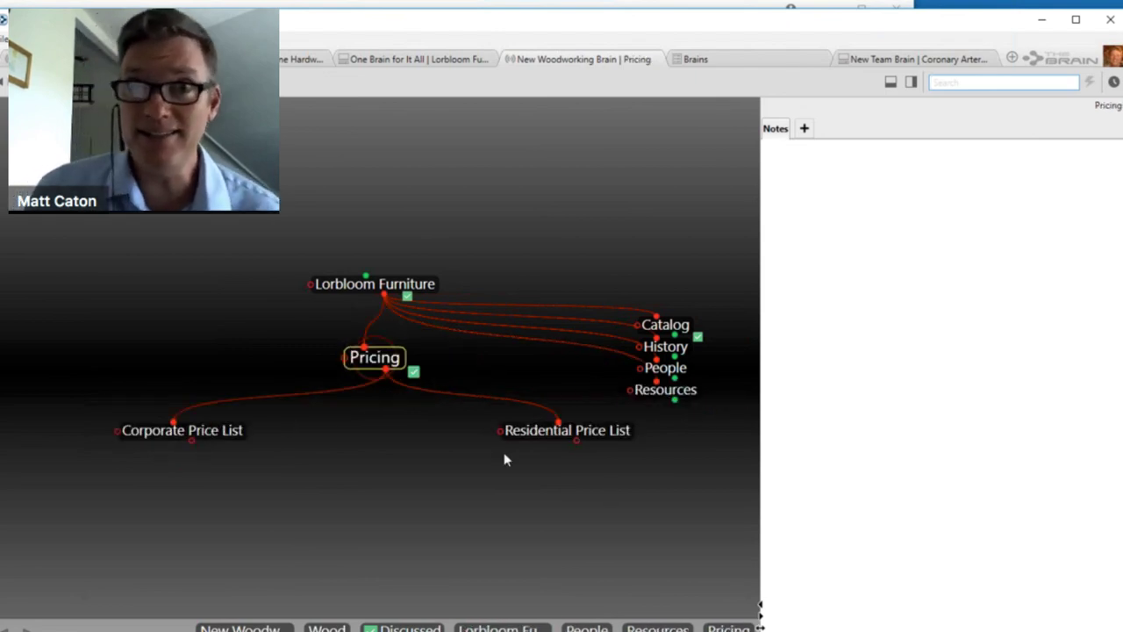